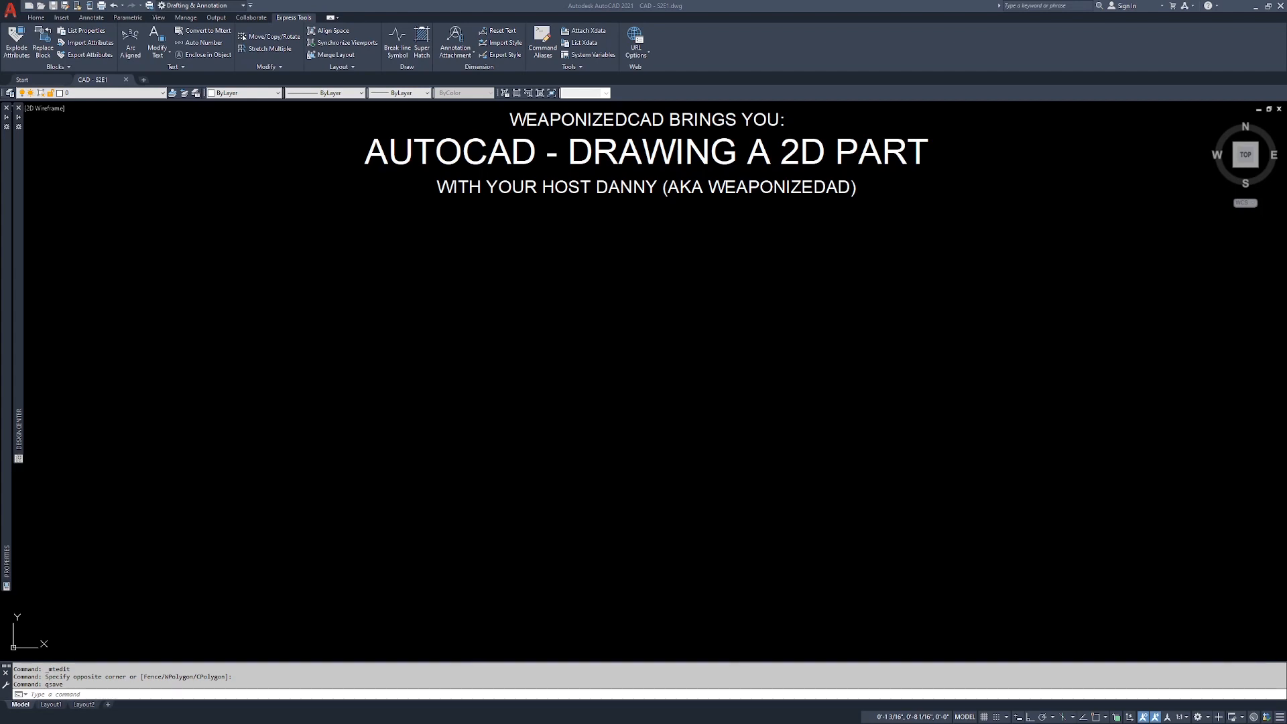
Erase the title text block from model space.
double_click(669, 413)
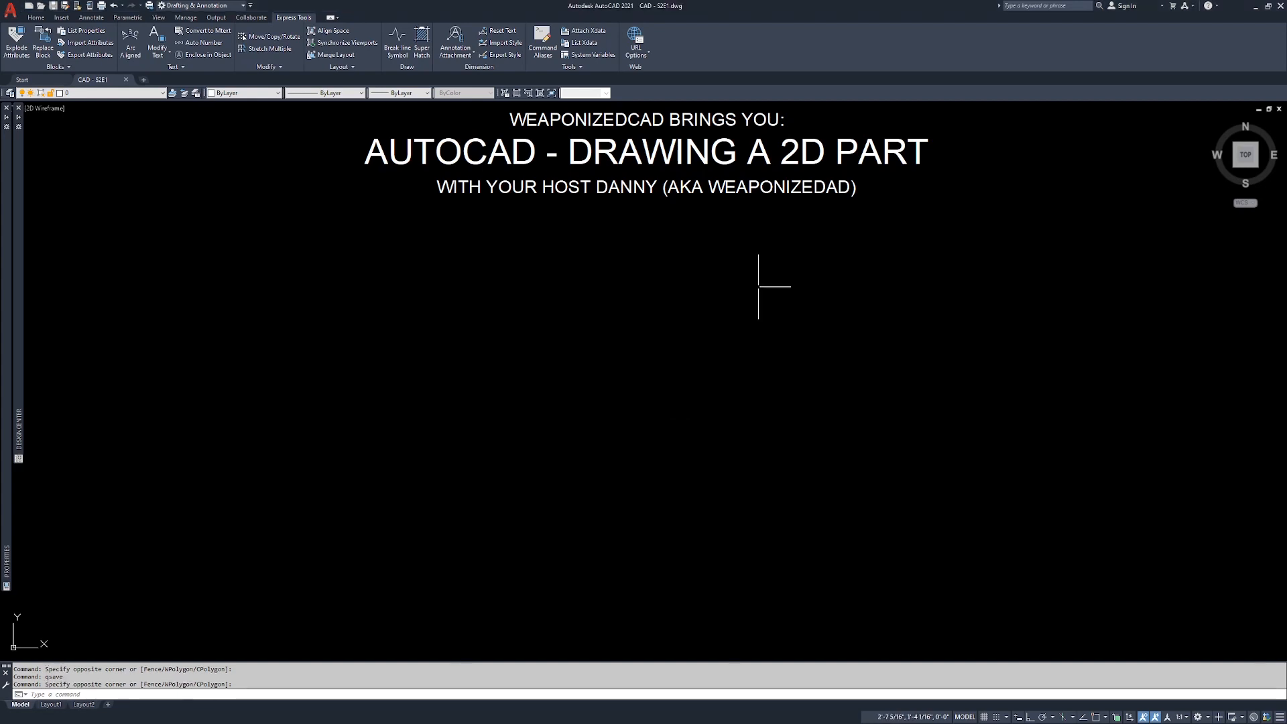
left_click(981, 114)
left_click(700, 205)
type("e")
key("Return")
Detach the unreferenced Batman-Logo image from the drawing's external references.
type("image")
key("Return")
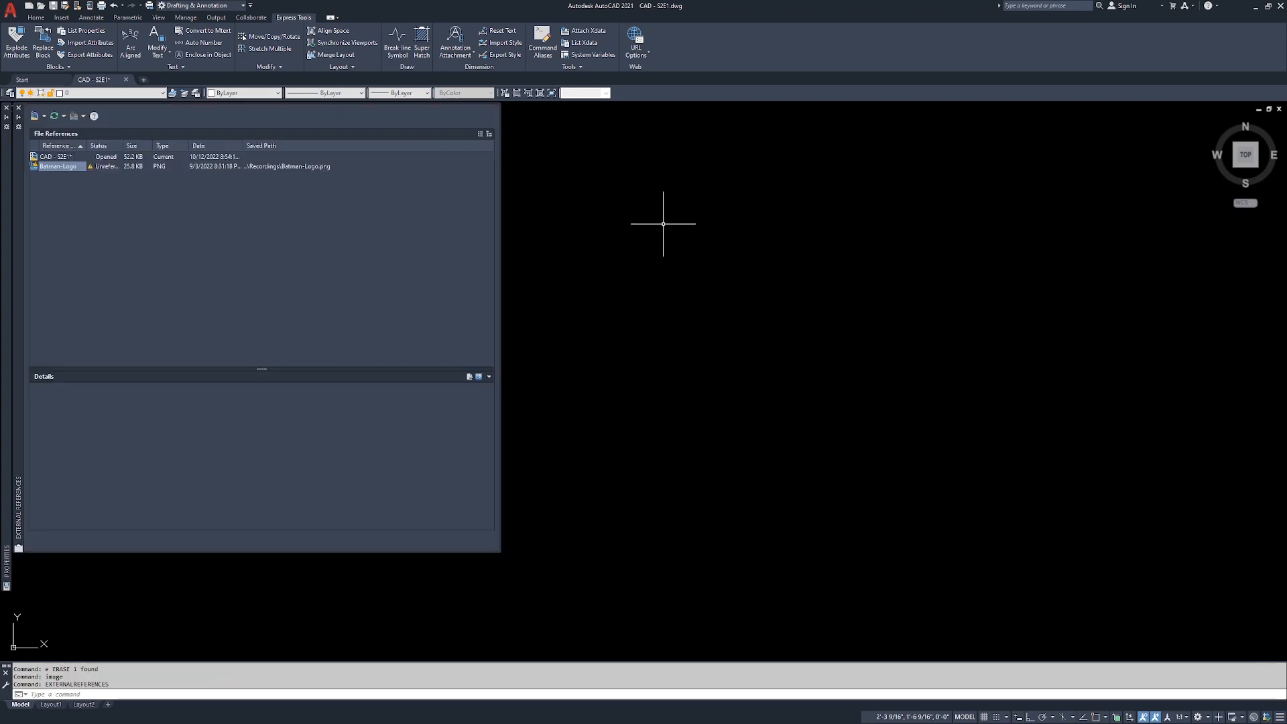
right_click(61, 167)
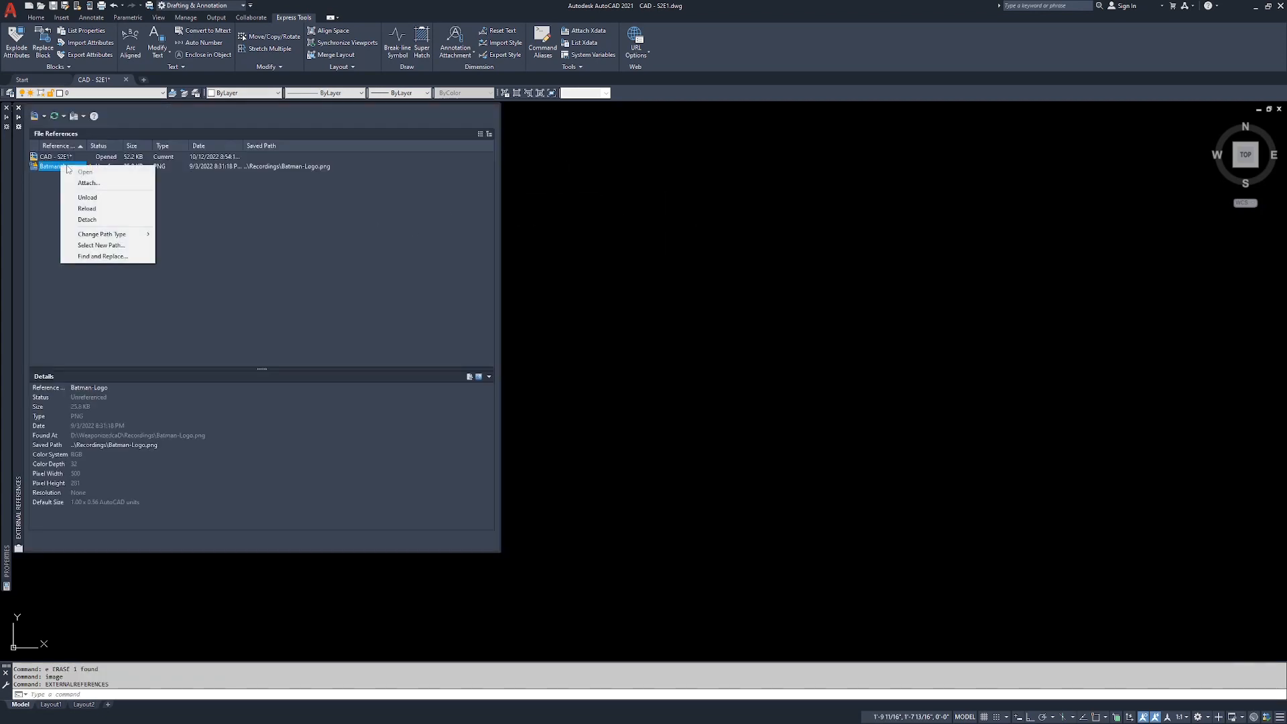
left_click(87, 219)
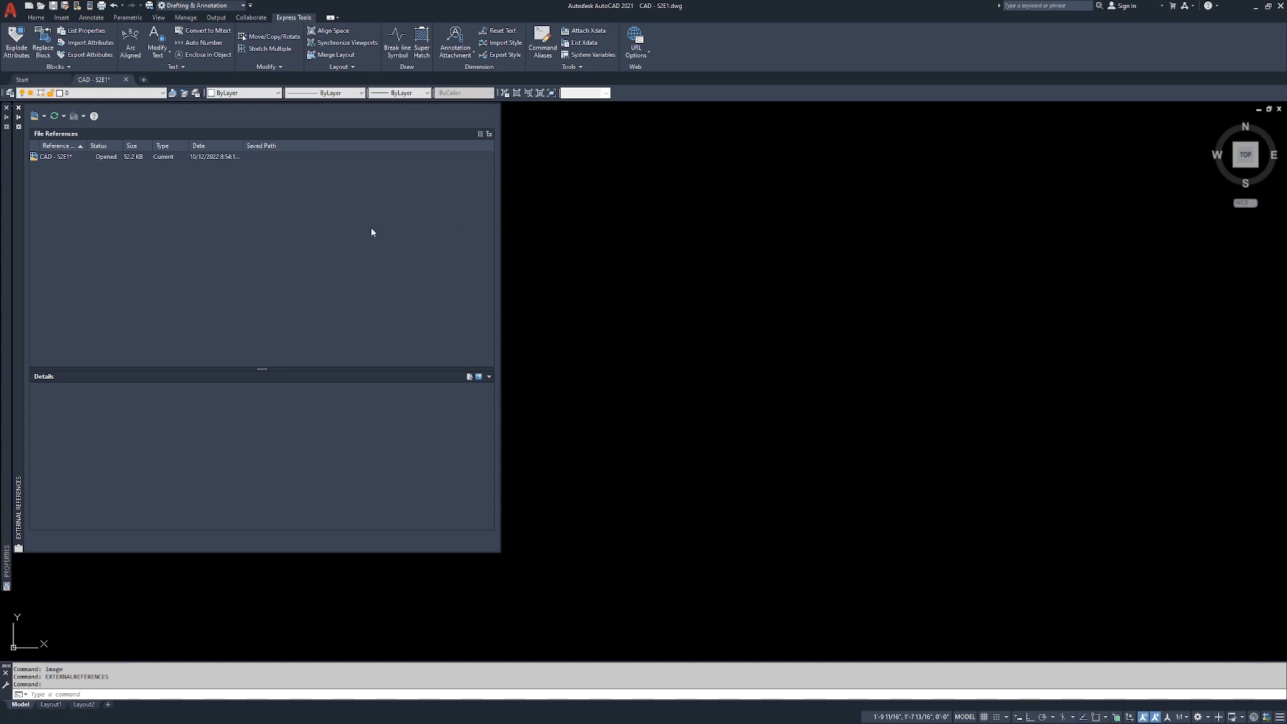
Attach the image 01 - Basic Technical Drawing.jpg from the Example Drawings folder, picking its insertion point and scale on screen.
left_click(45, 118)
left_click(62, 141)
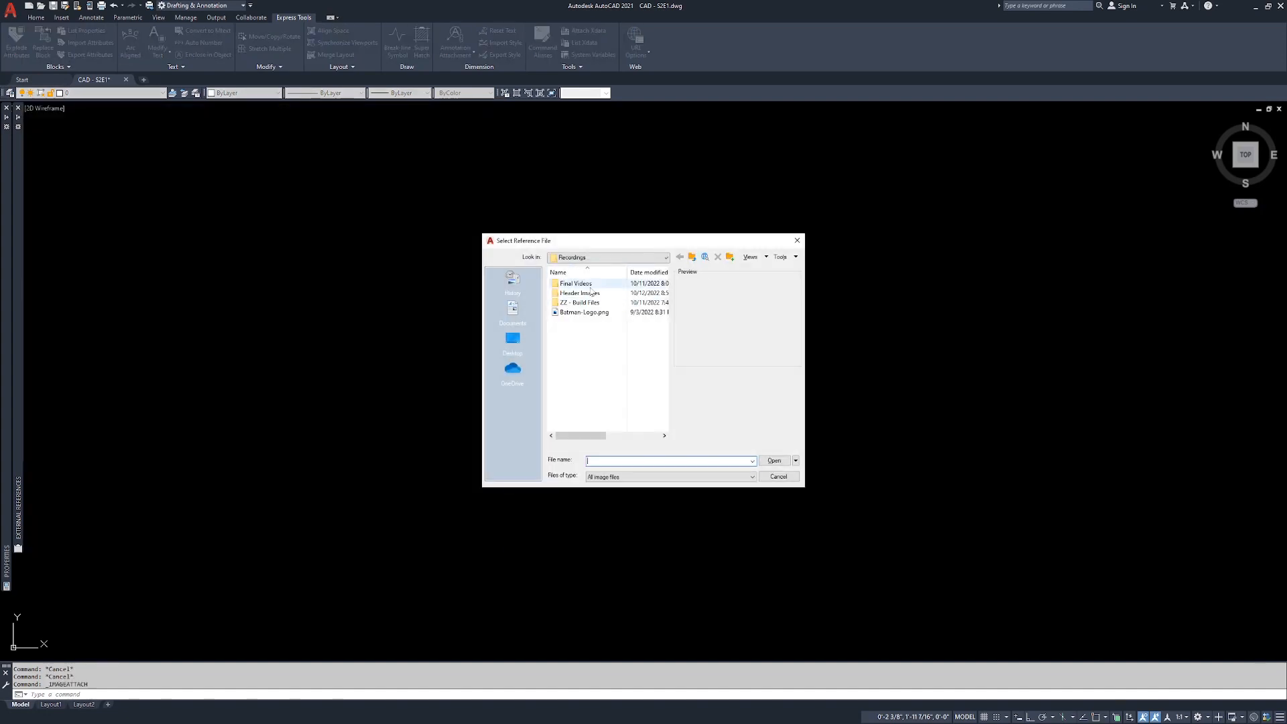
left_click(691, 257)
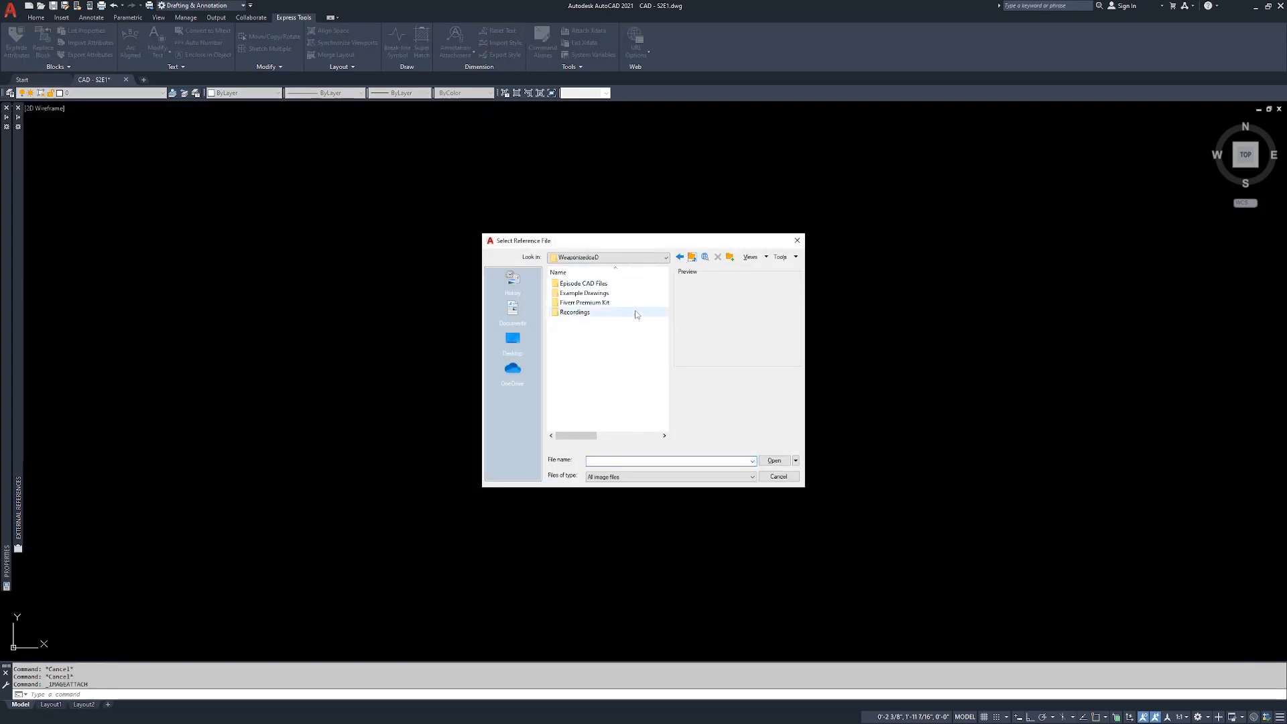
double_click(588, 293)
left_click(600, 285)
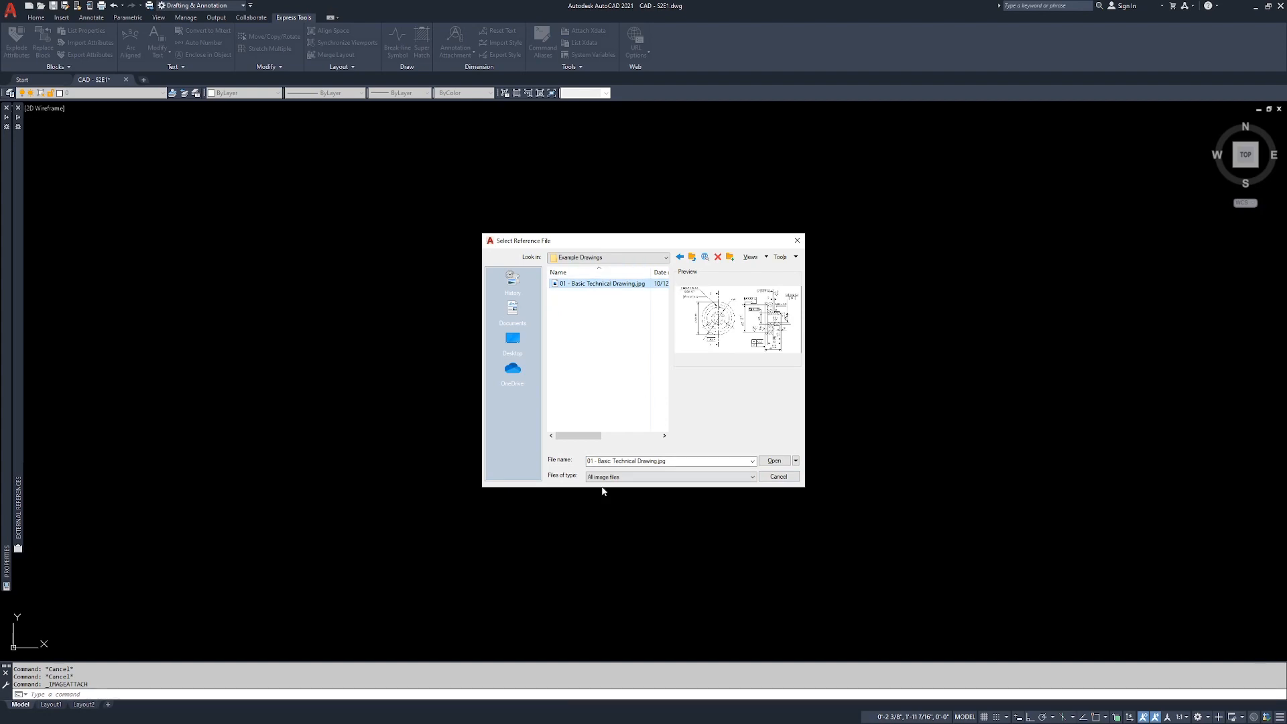
left_click(774, 461)
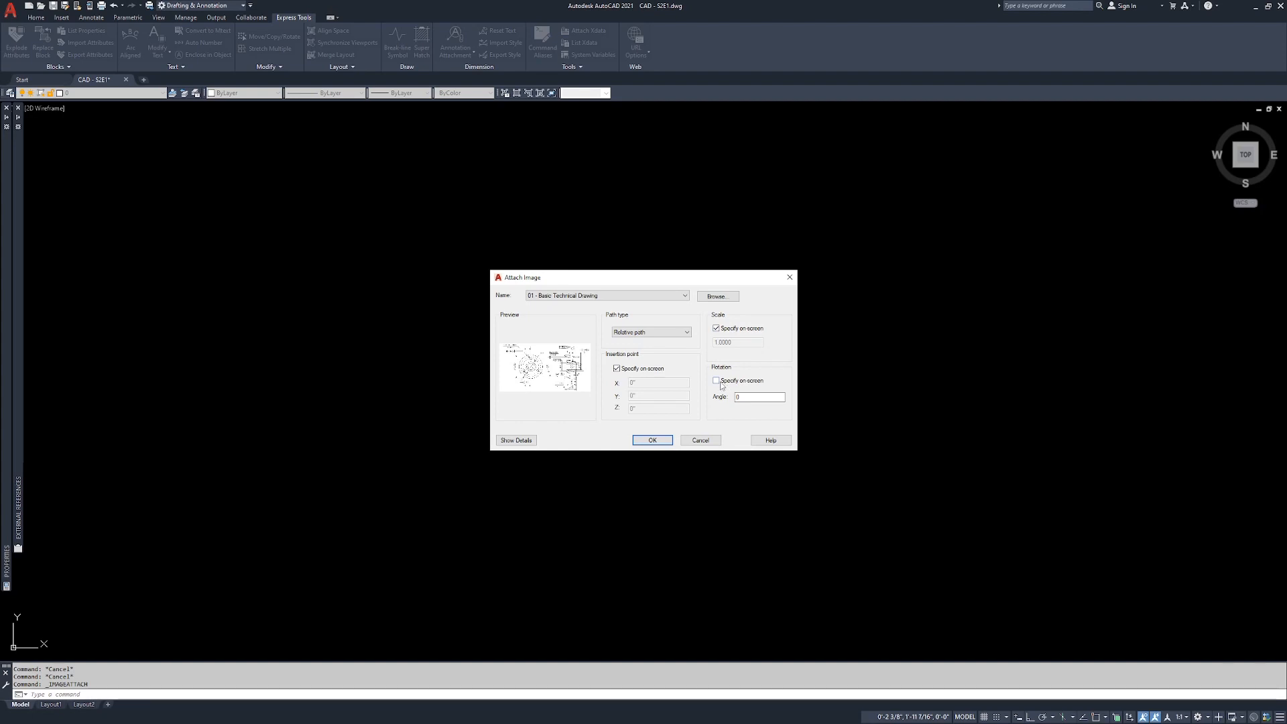
left_click(652, 440)
left_click(418, 586)
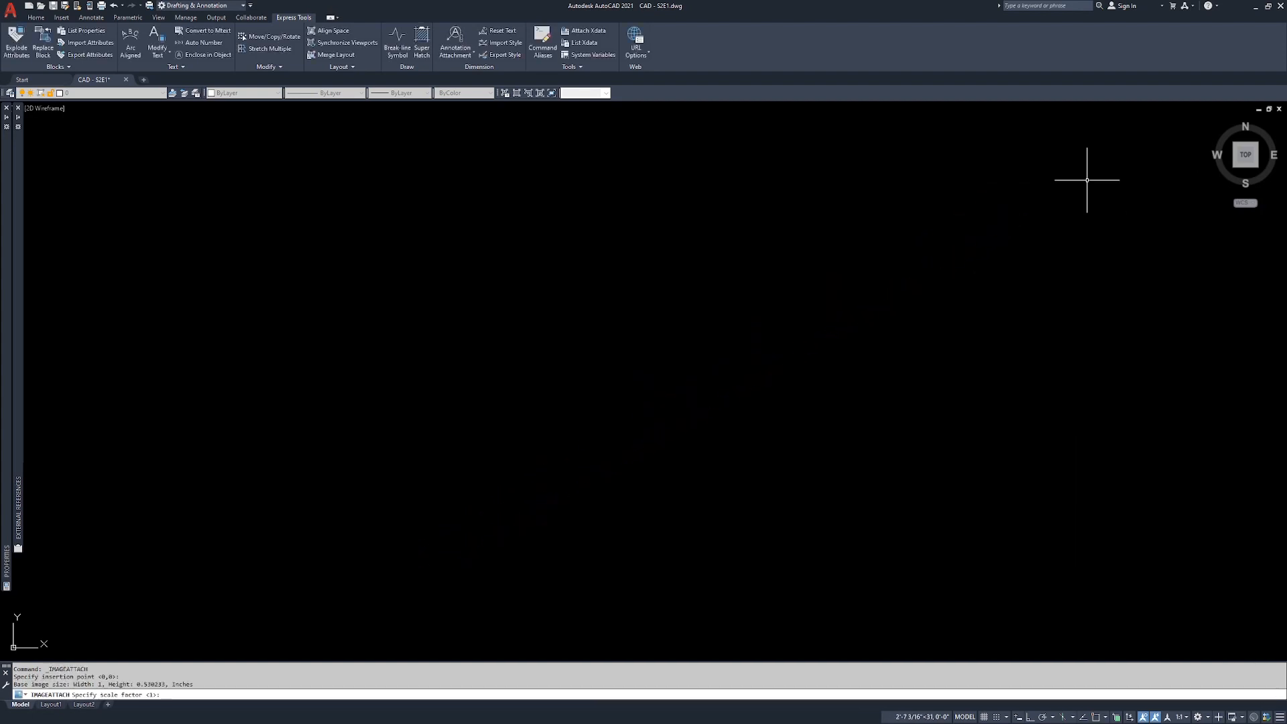
left_click(1086, 180)
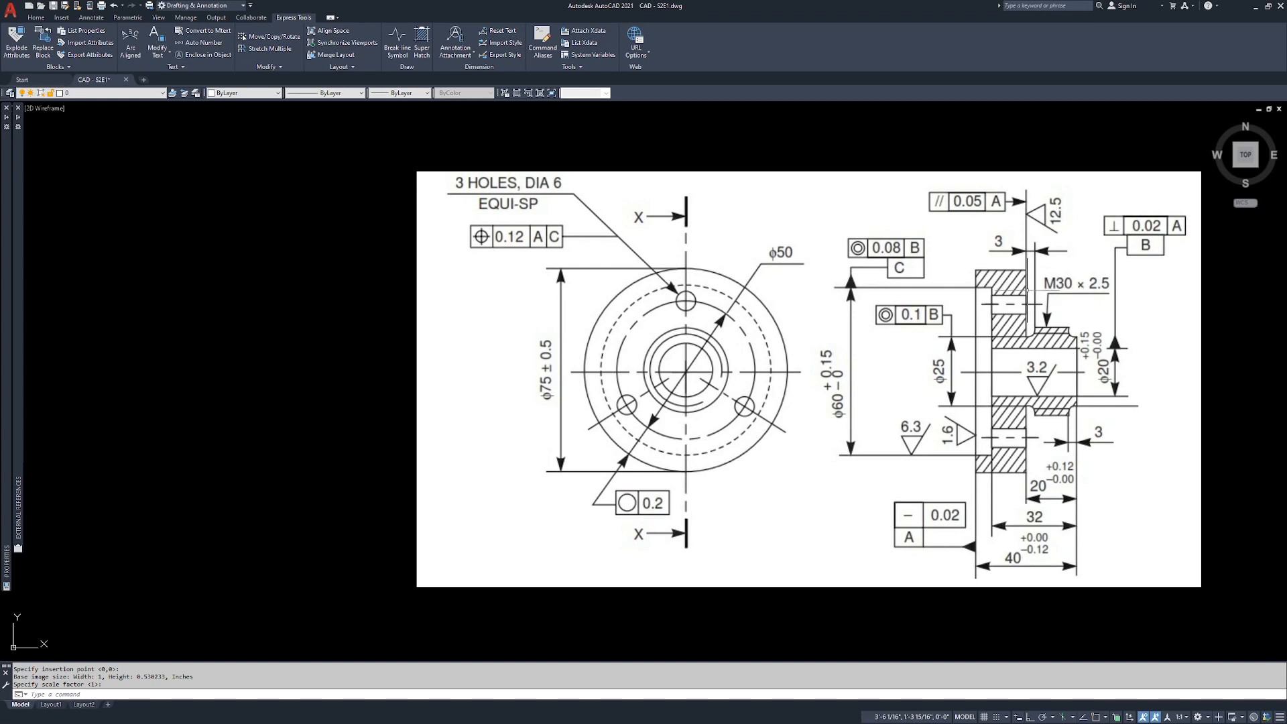
Move the technical drawing image horizontally to the right with Ortho on, freeing space beside it.
middle_click_drag(1005, 292, 917, 306)
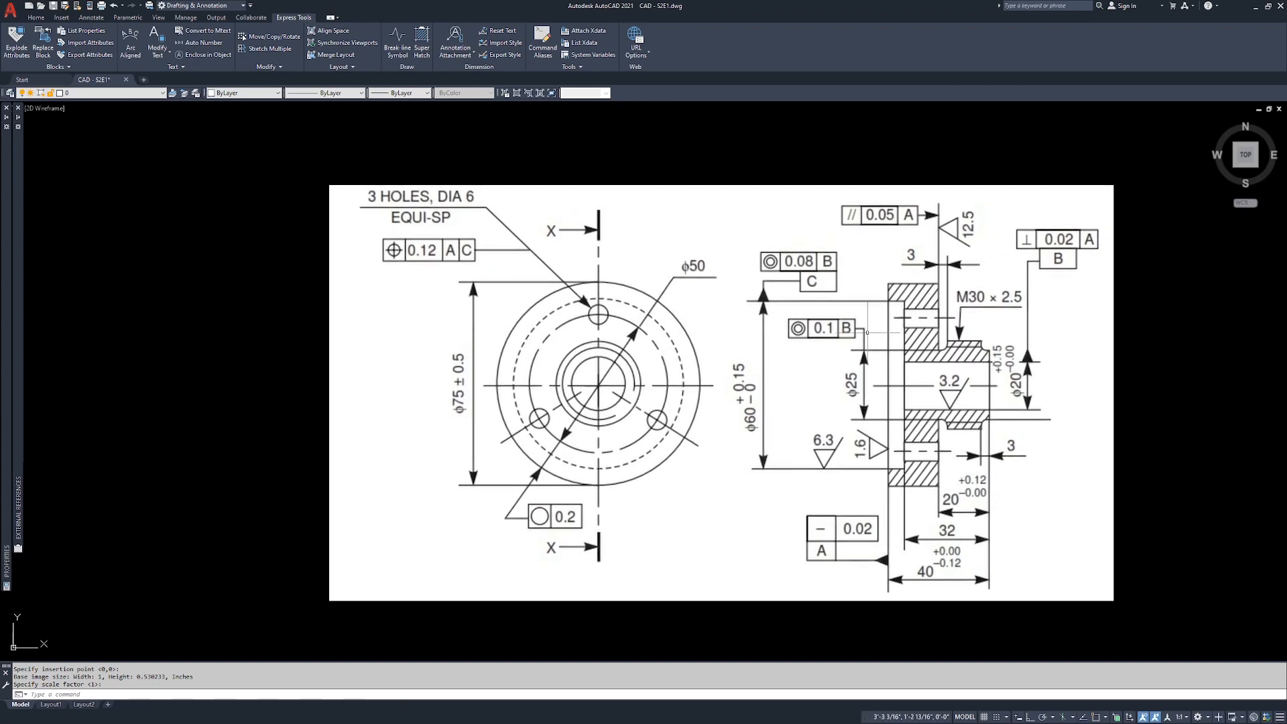
scroll(867, 333, "down", 2)
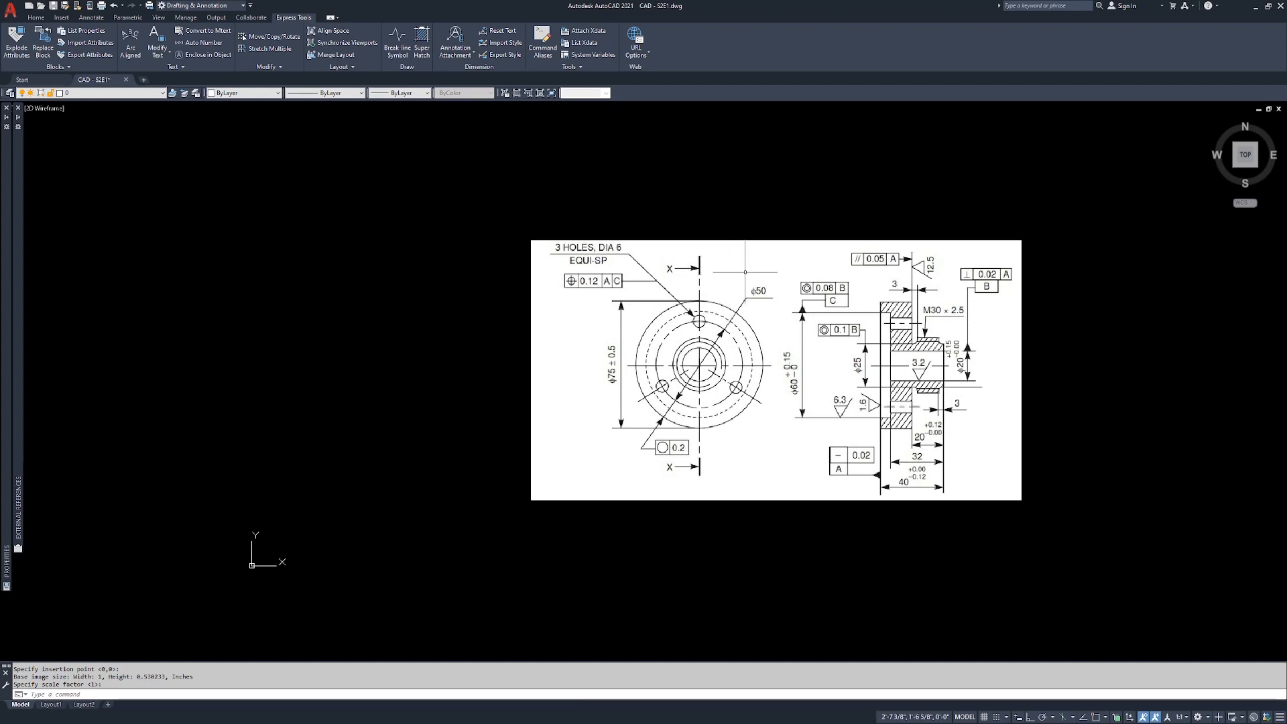
type("m")
key("Return")
left_click(778, 249)
left_click(741, 229)
key("Return")
left_click(781, 386)
key("F8")
left_click(1012, 406)
middle_click_drag(1011, 408, 926, 405)
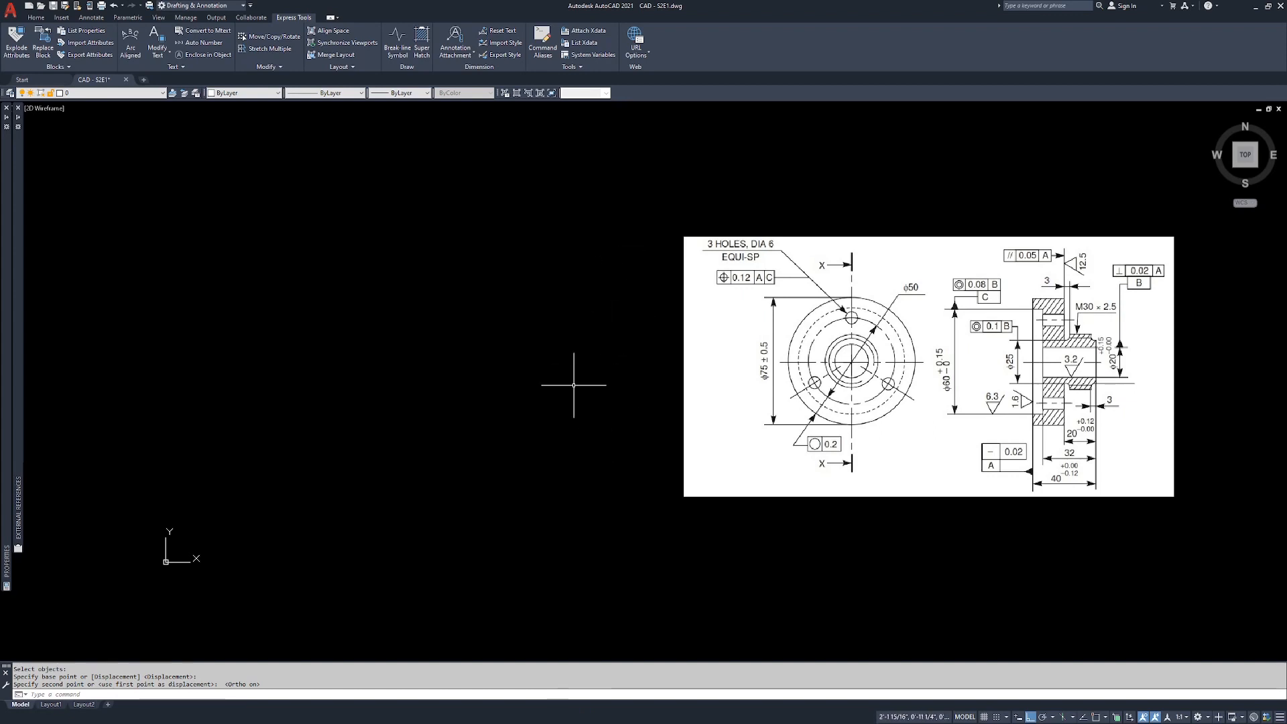
Split model space into two vertical viewports.
type("viewports")
key("Return")
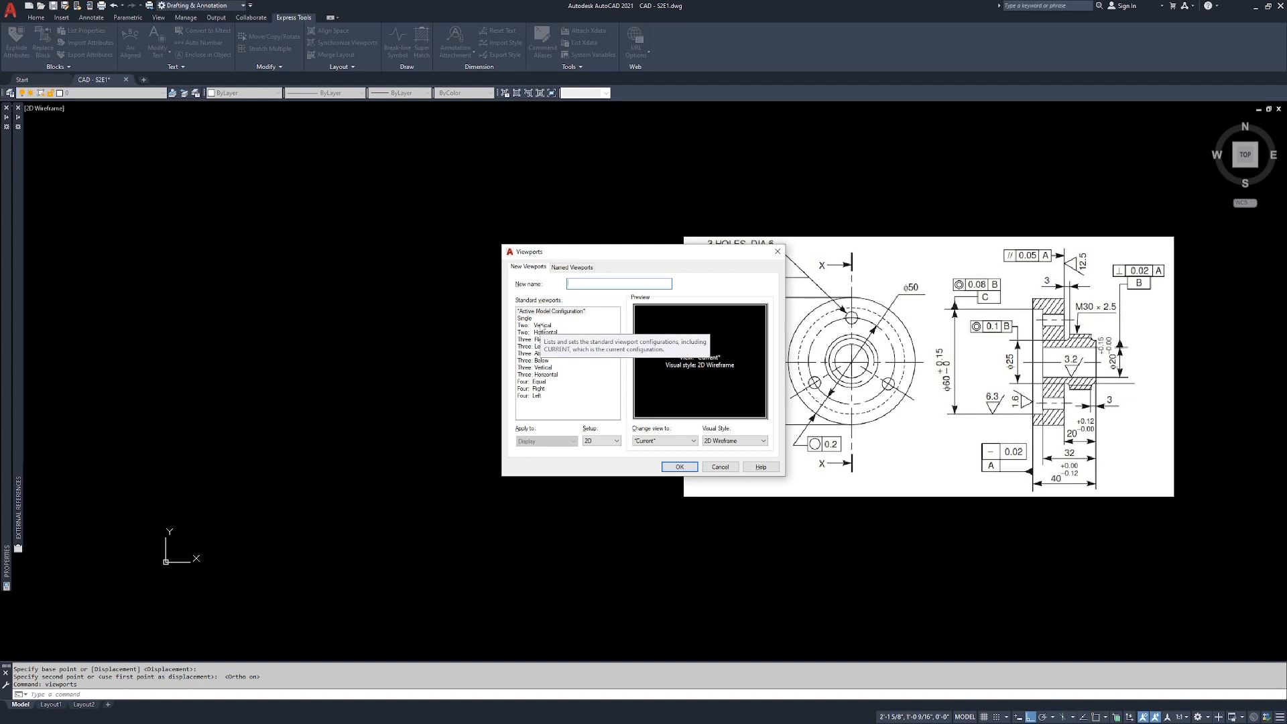
left_click(542, 326)
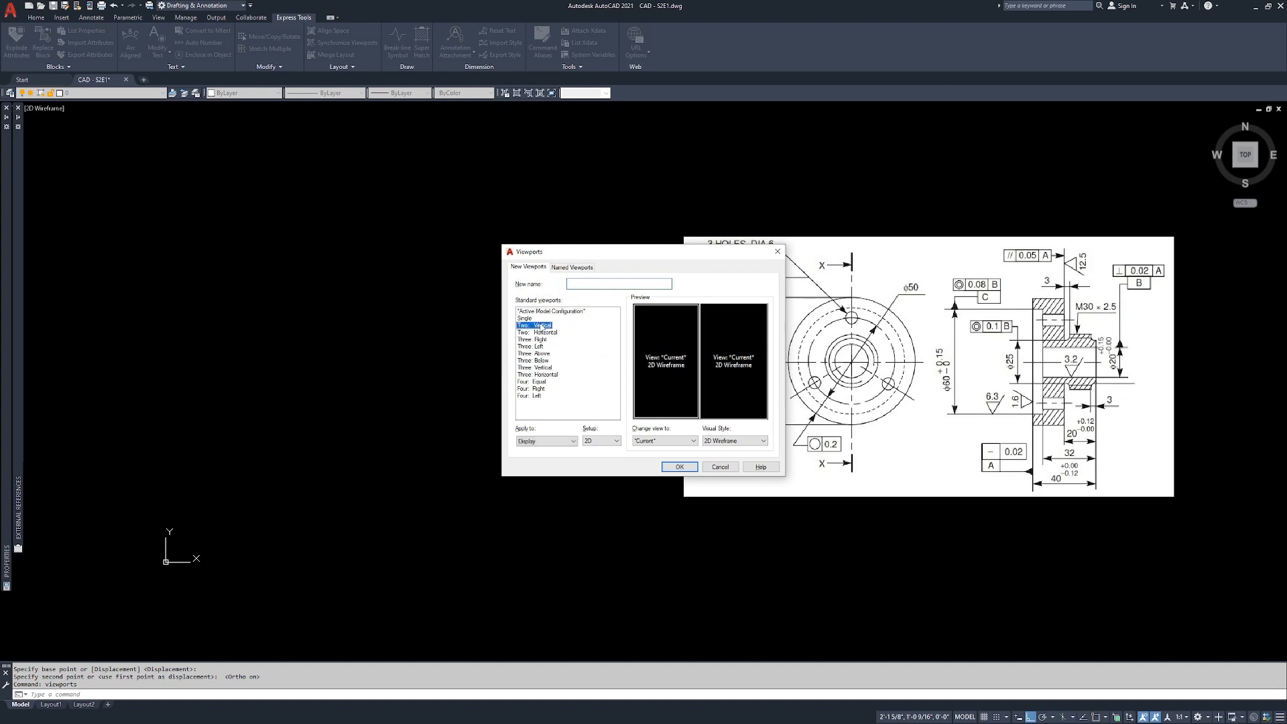
left_click(678, 466)
Fit the reference image in the right viewport by zooming to a window around it.
left_click(1061, 360)
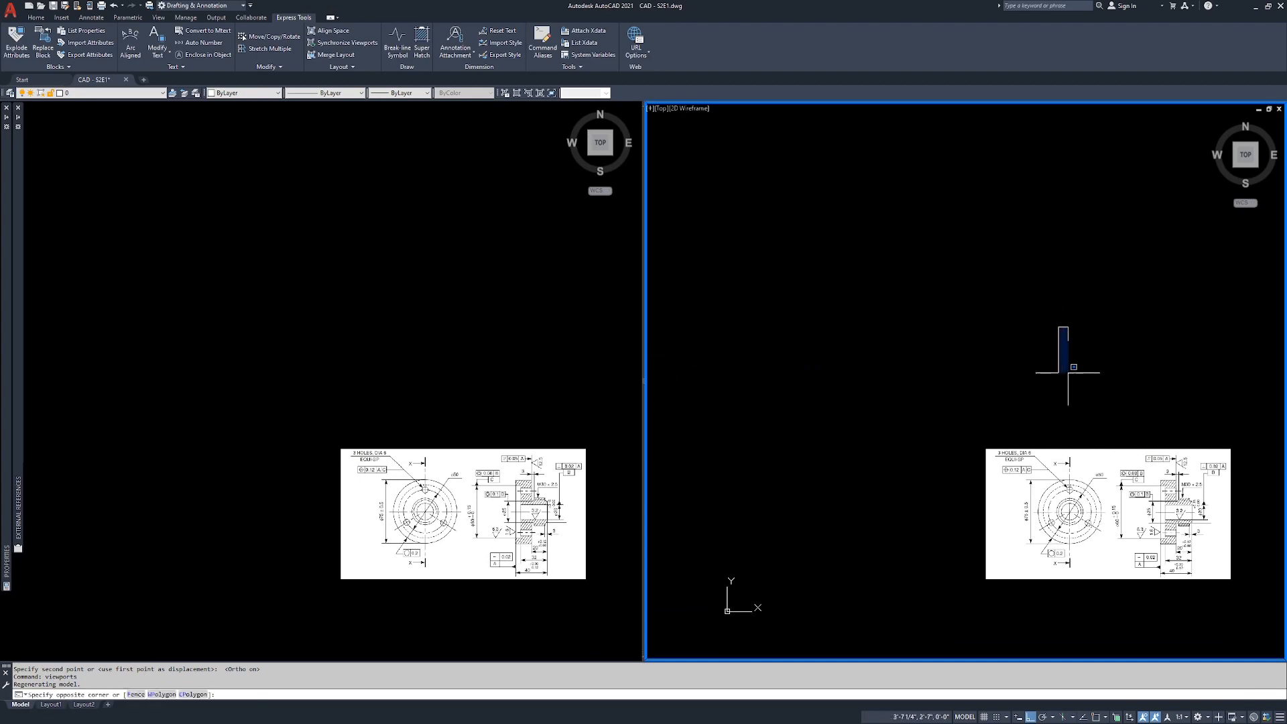
middle_click_drag(1059, 393, 925, 319)
scroll(955, 372, "up", 2)
middle_click_drag(1050, 443, 1036, 358)
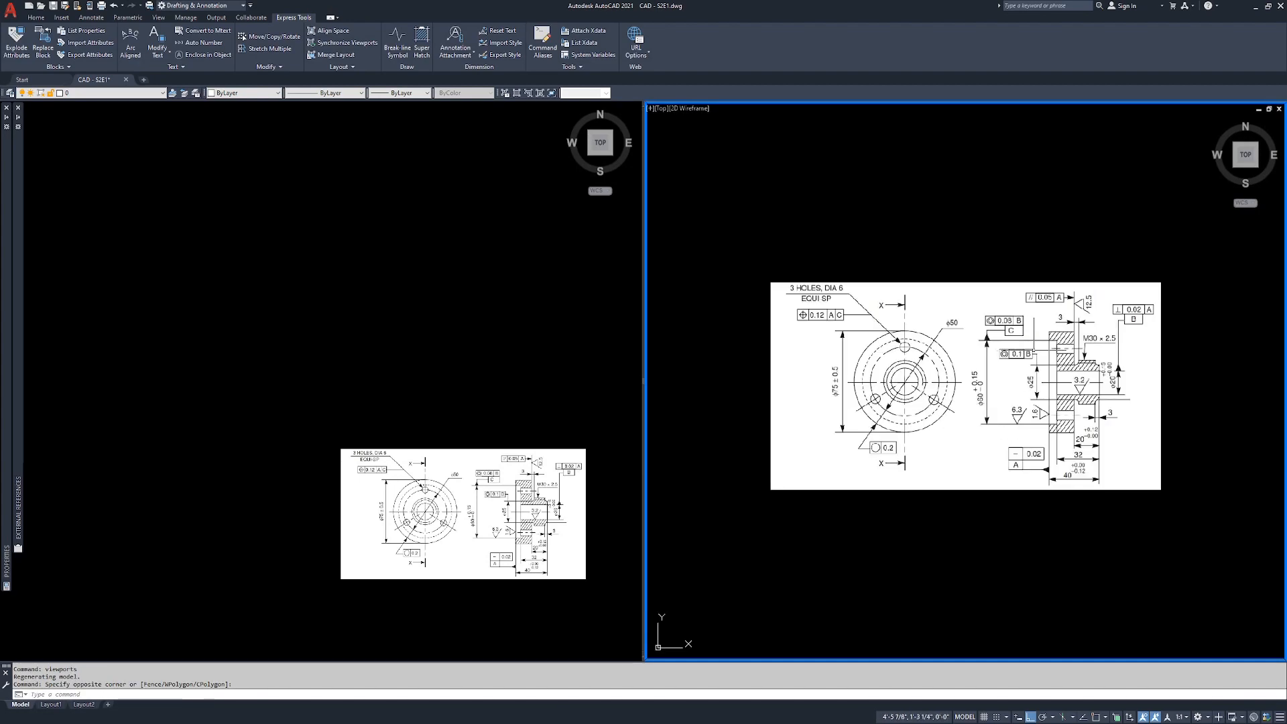
type("z")
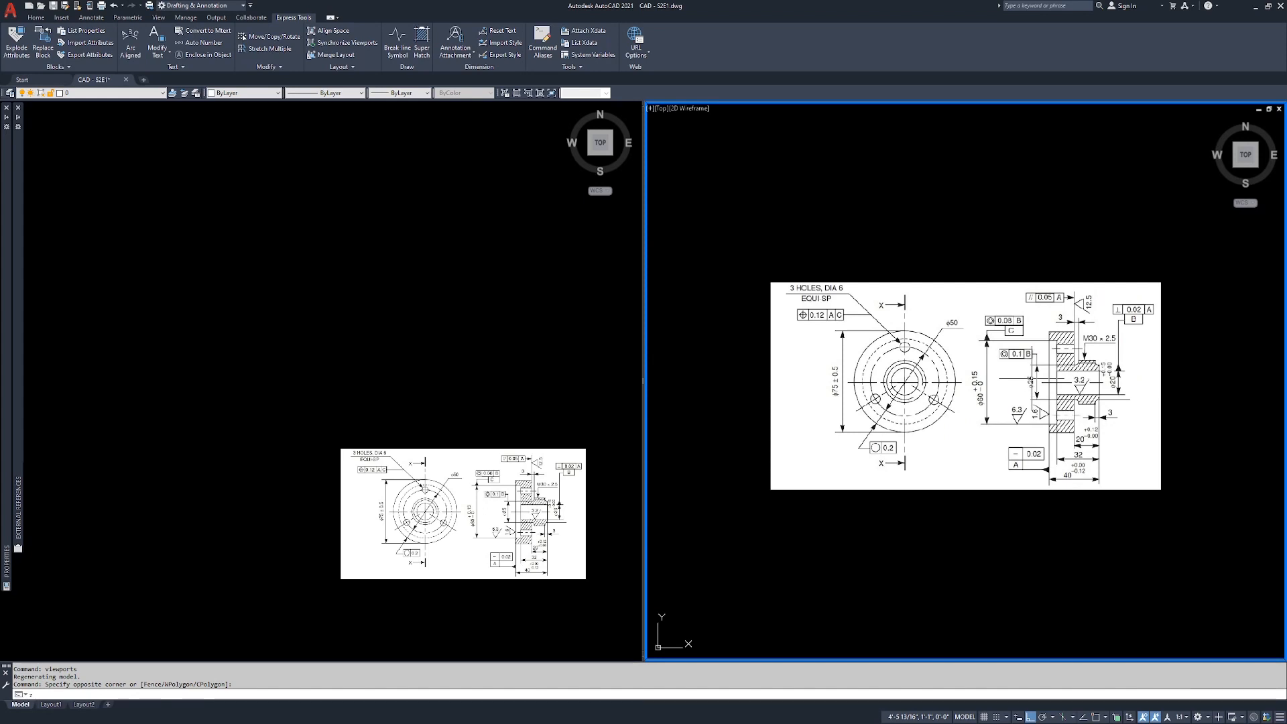
key("Return")
type("w")
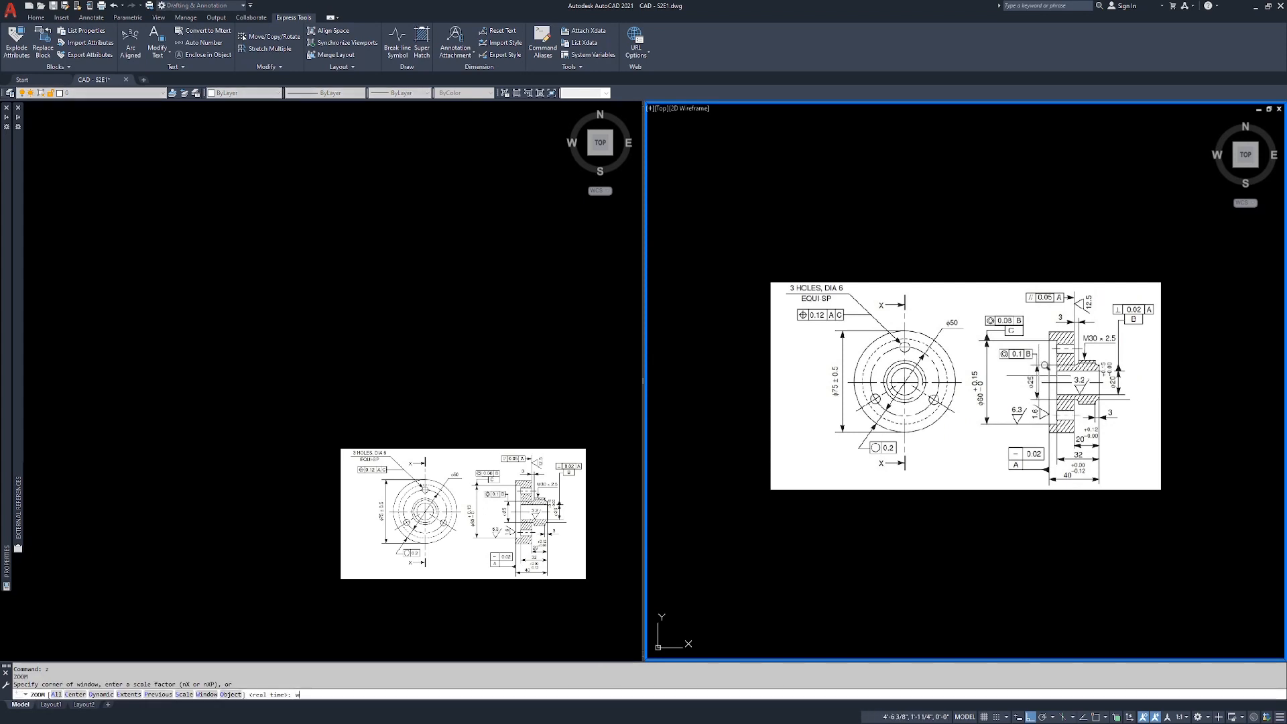
key("Return")
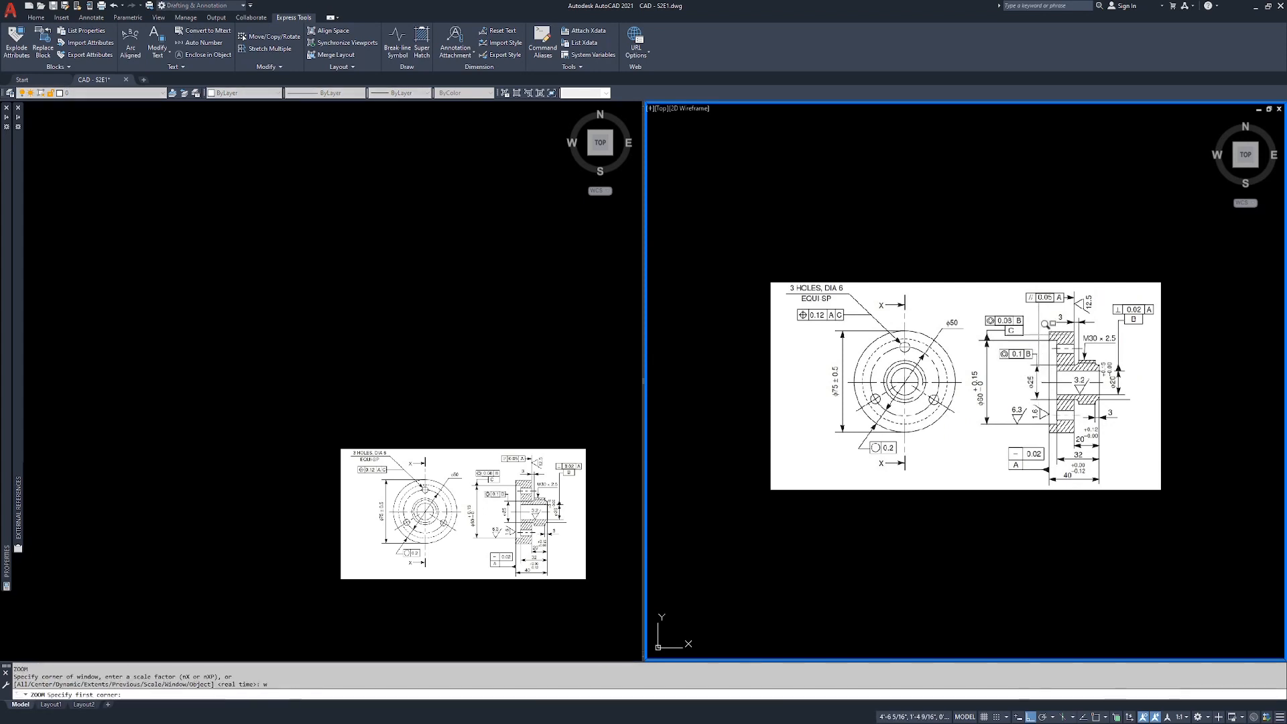
left_click(1169, 268)
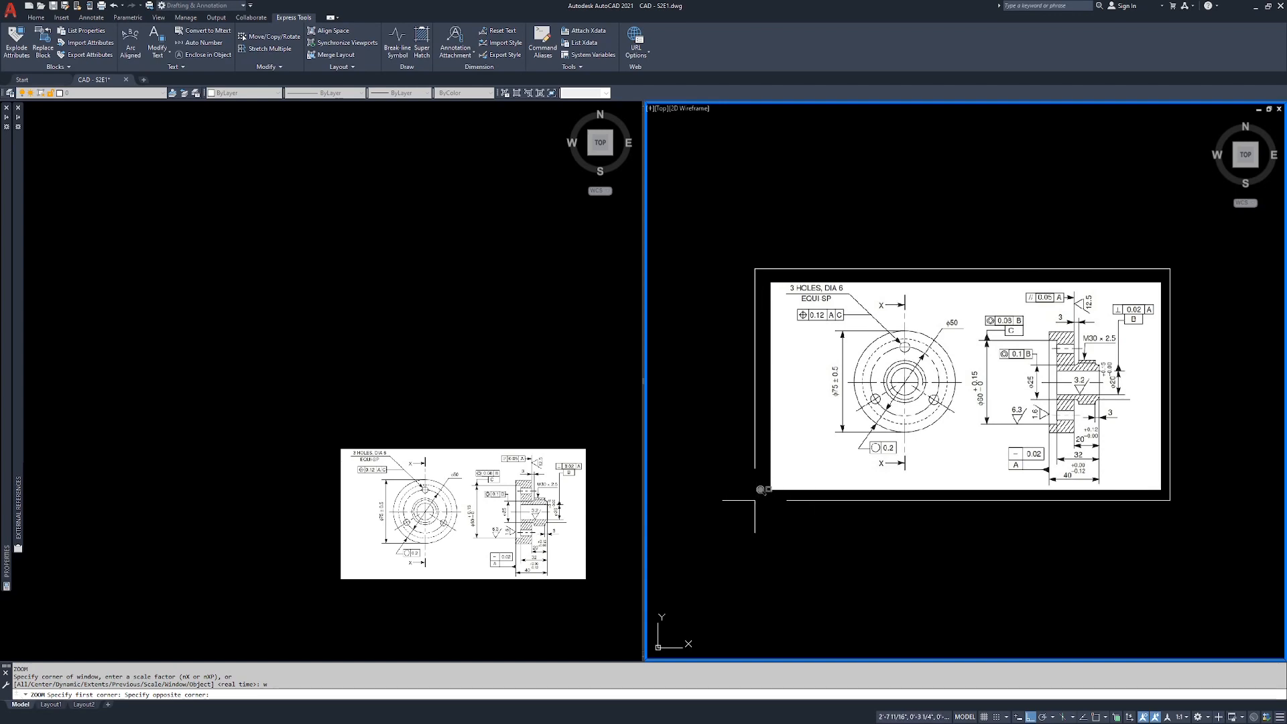
left_click(769, 490)
Activate the left viewport and frame the empty area around the origin for drawing.
left_click(460, 279)
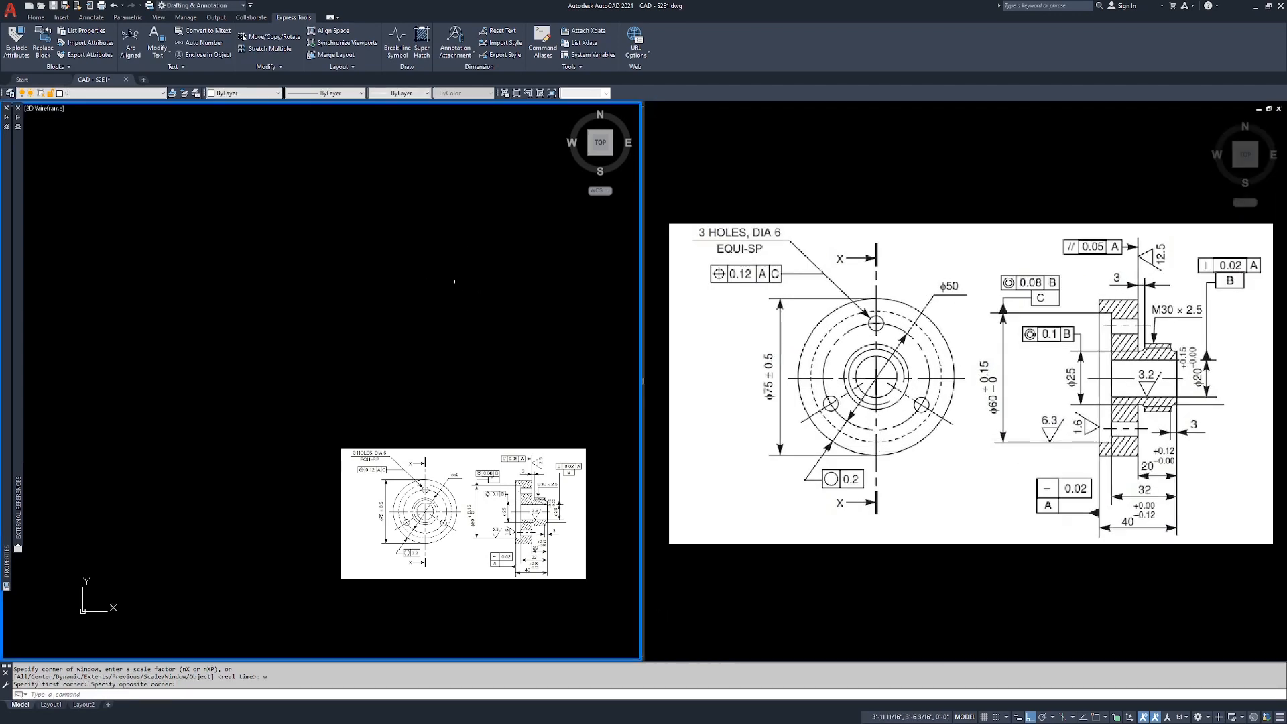
scroll(325, 360, "down", 2)
middle_click_drag(260, 371, 353, 345)
scroll(299, 459, "up", 7)
middle_click_drag(335, 493, 329, 427)
scroll(205, 464, "up", 3)
middle_click_drag(204, 463, 299, 400)
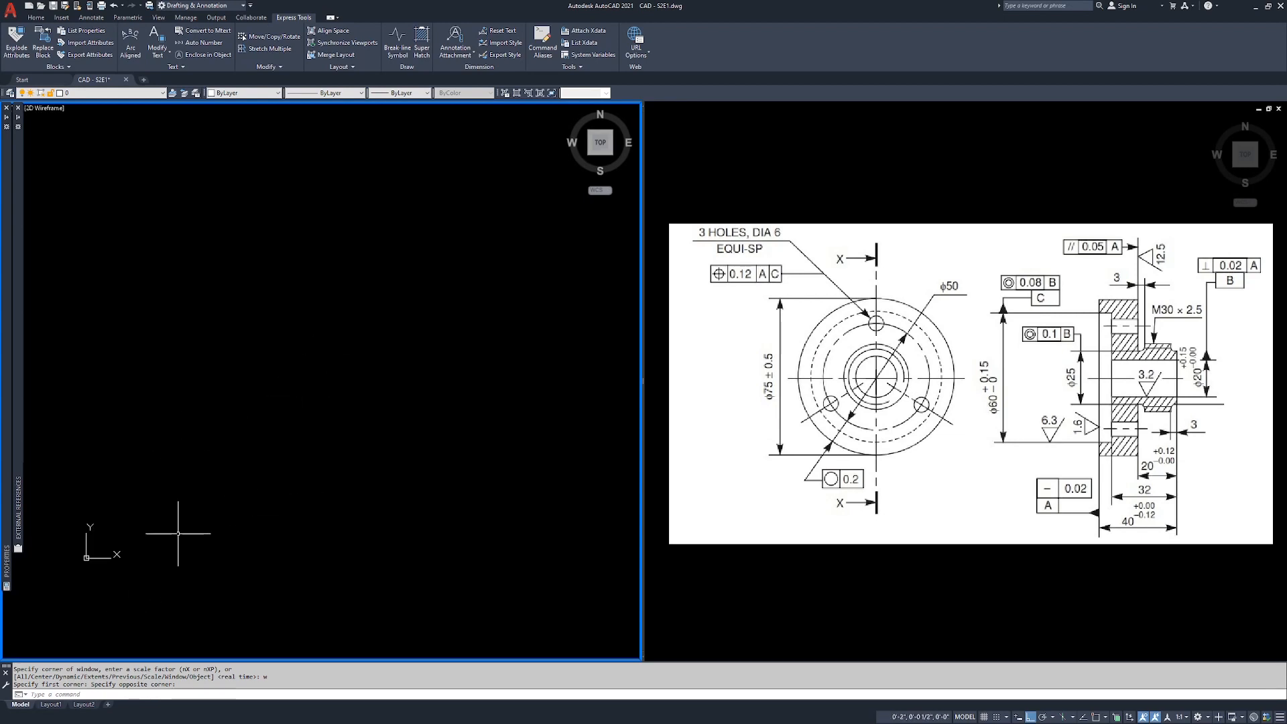
key("ctrl")
key("ctrl")
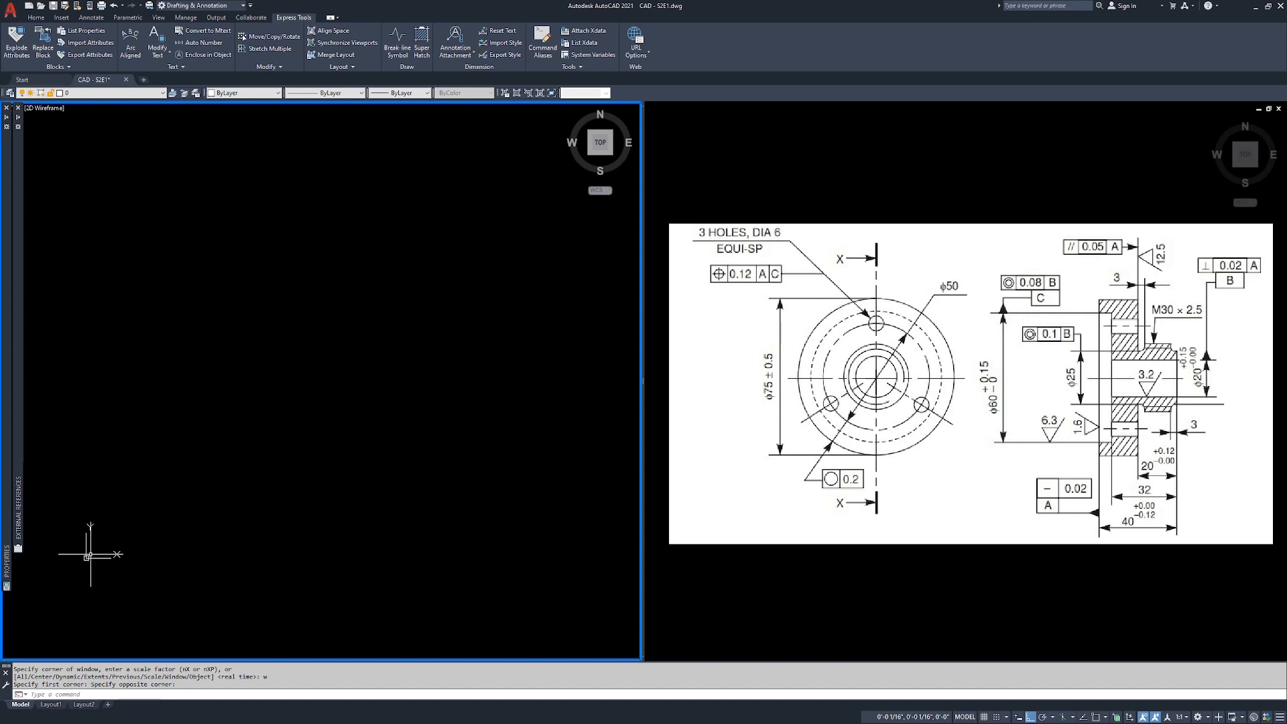
key("ctrl")
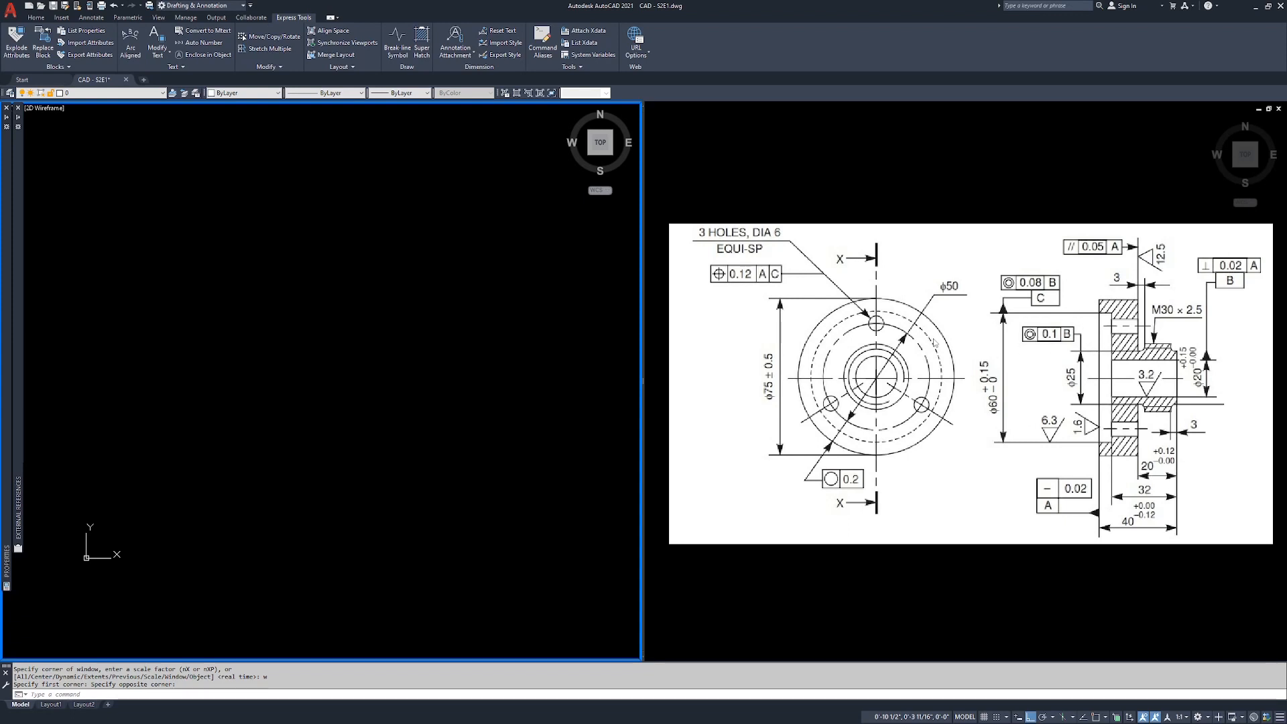
double_click(233, 463)
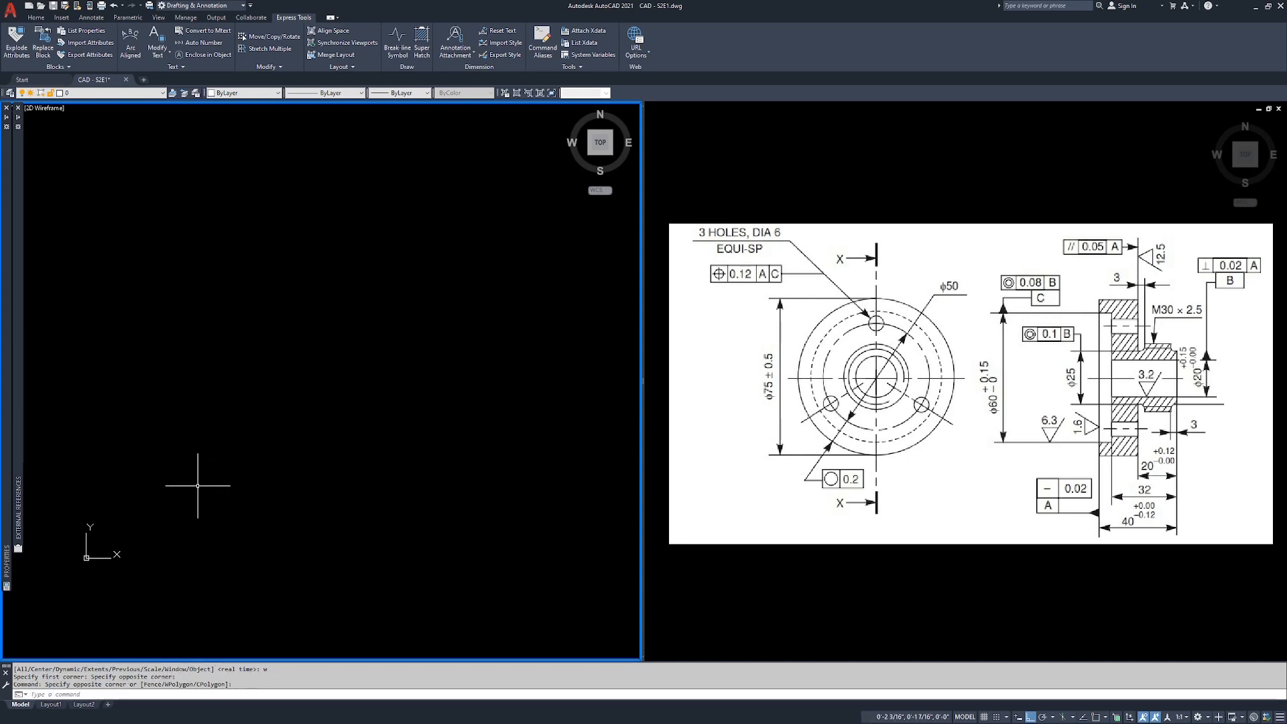
Set the drawing's length units to Decimal with a precision of 0.00.
type("units")
key("Return")
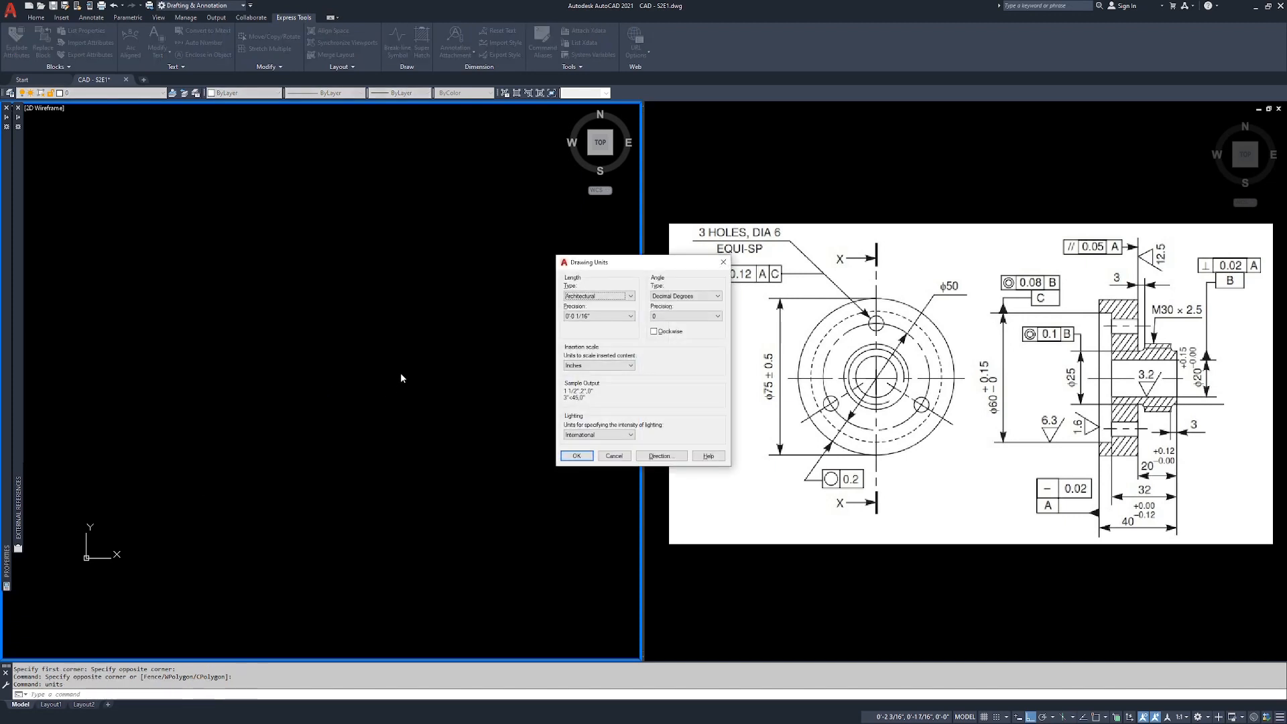
left_click(588, 317)
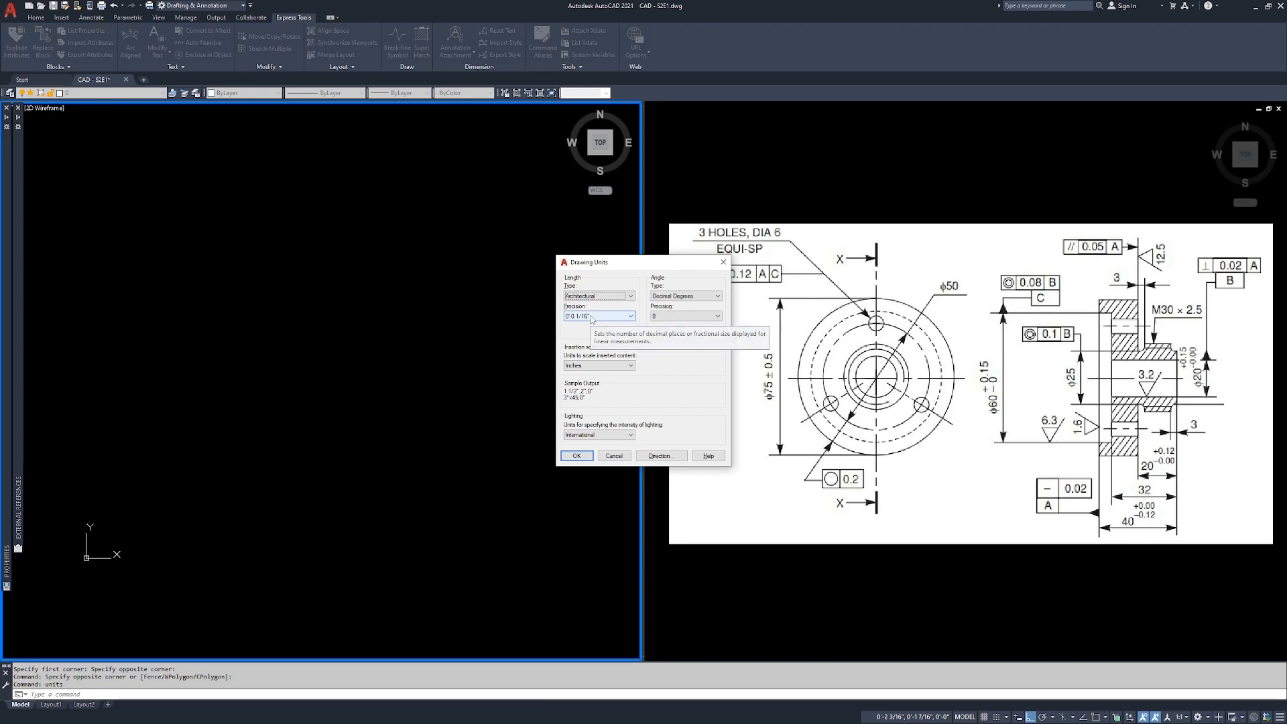
key("ctrl")
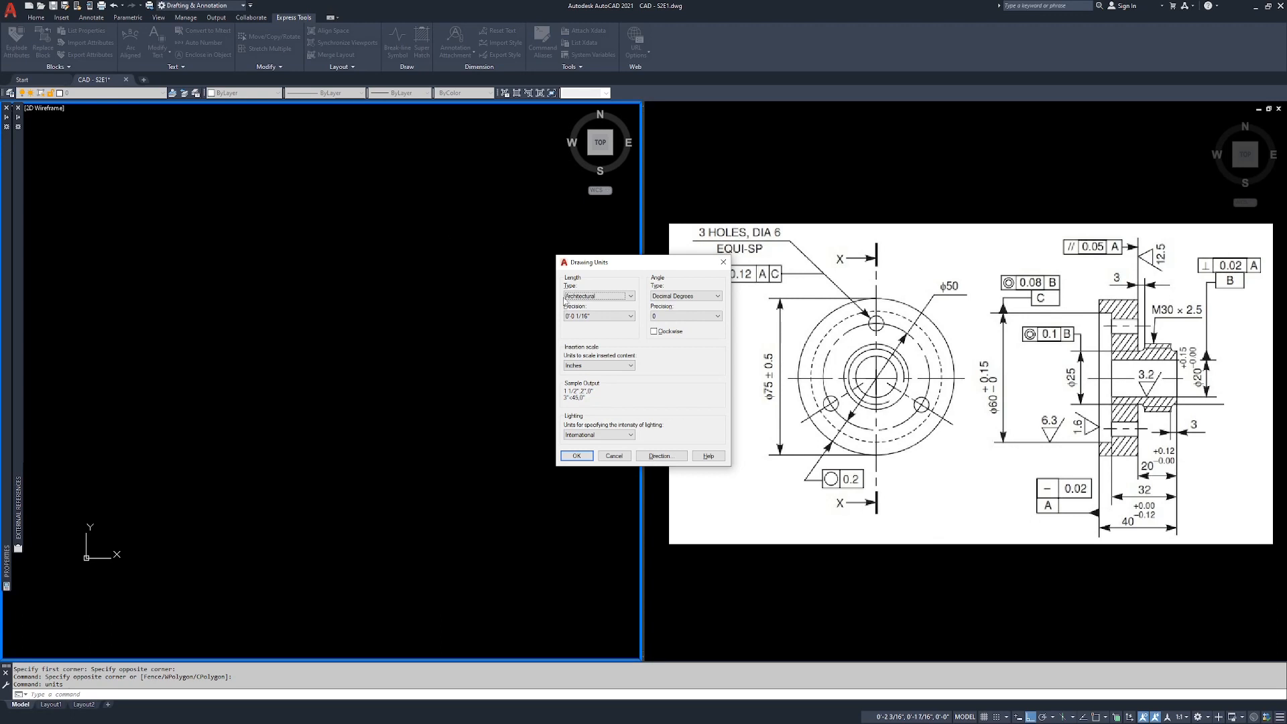
left_click(598, 300)
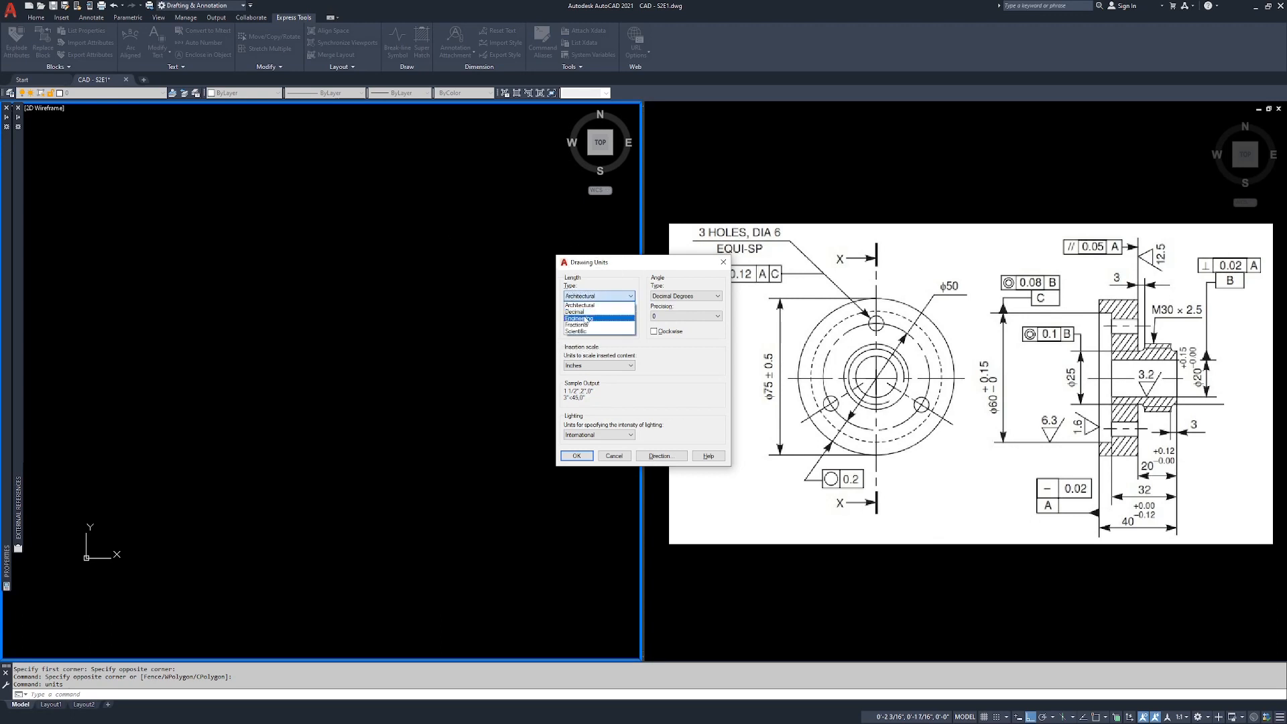
left_click(583, 311)
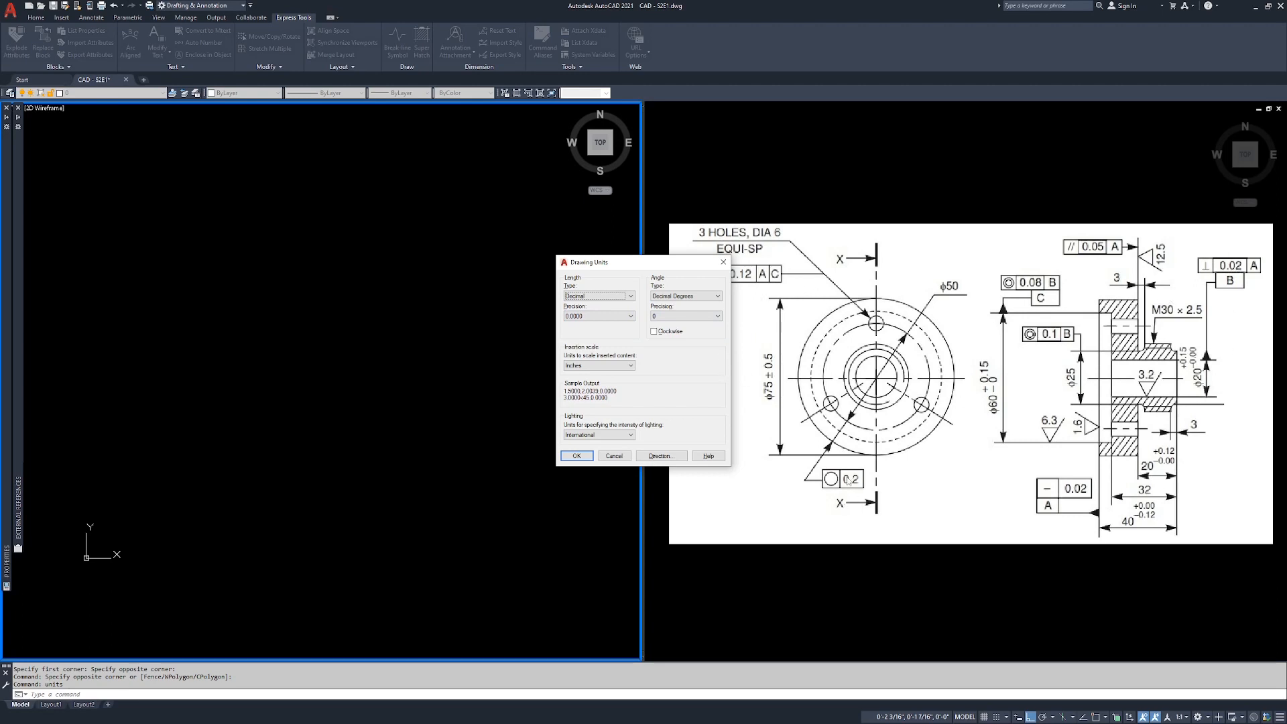
left_click(598, 316)
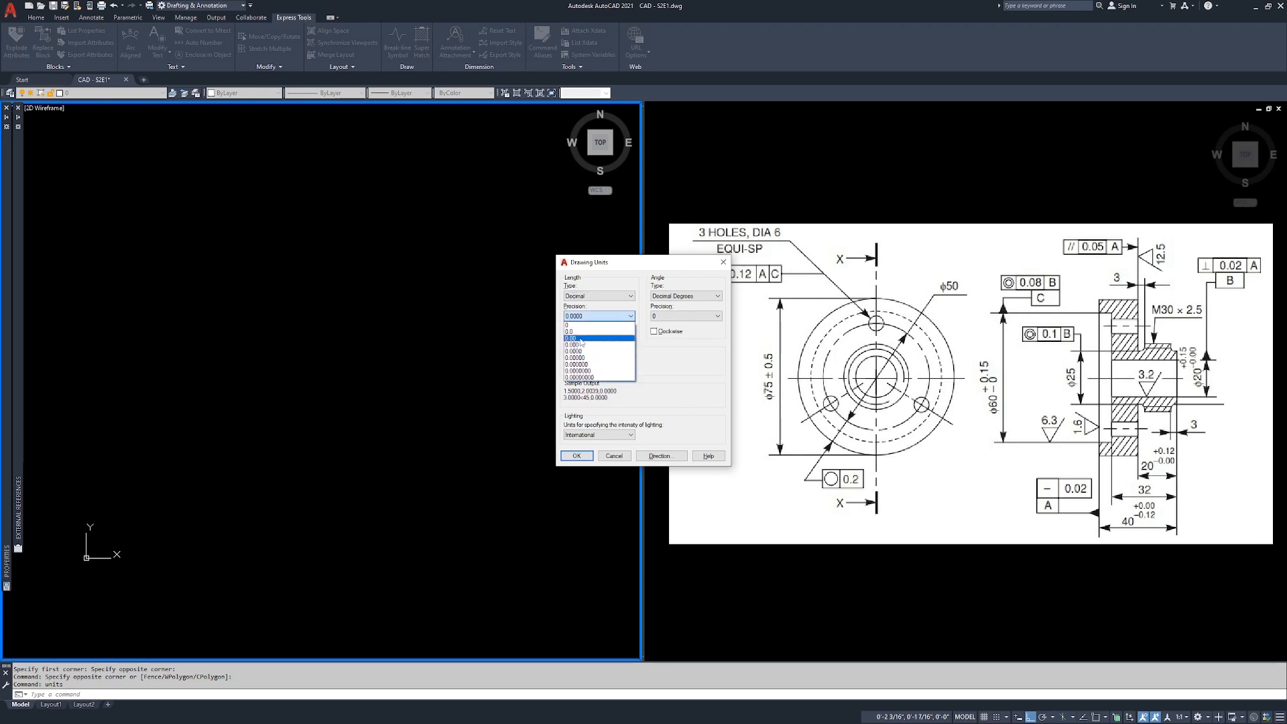
left_click(581, 338)
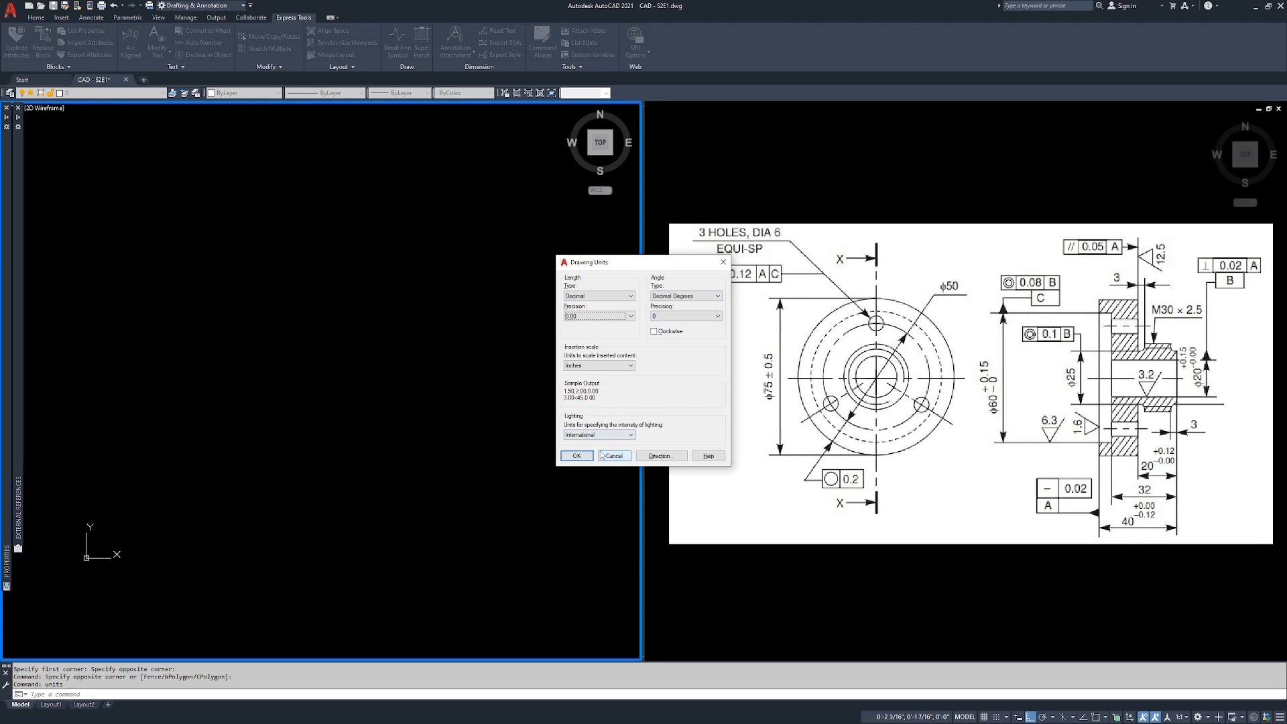
left_click(576, 455)
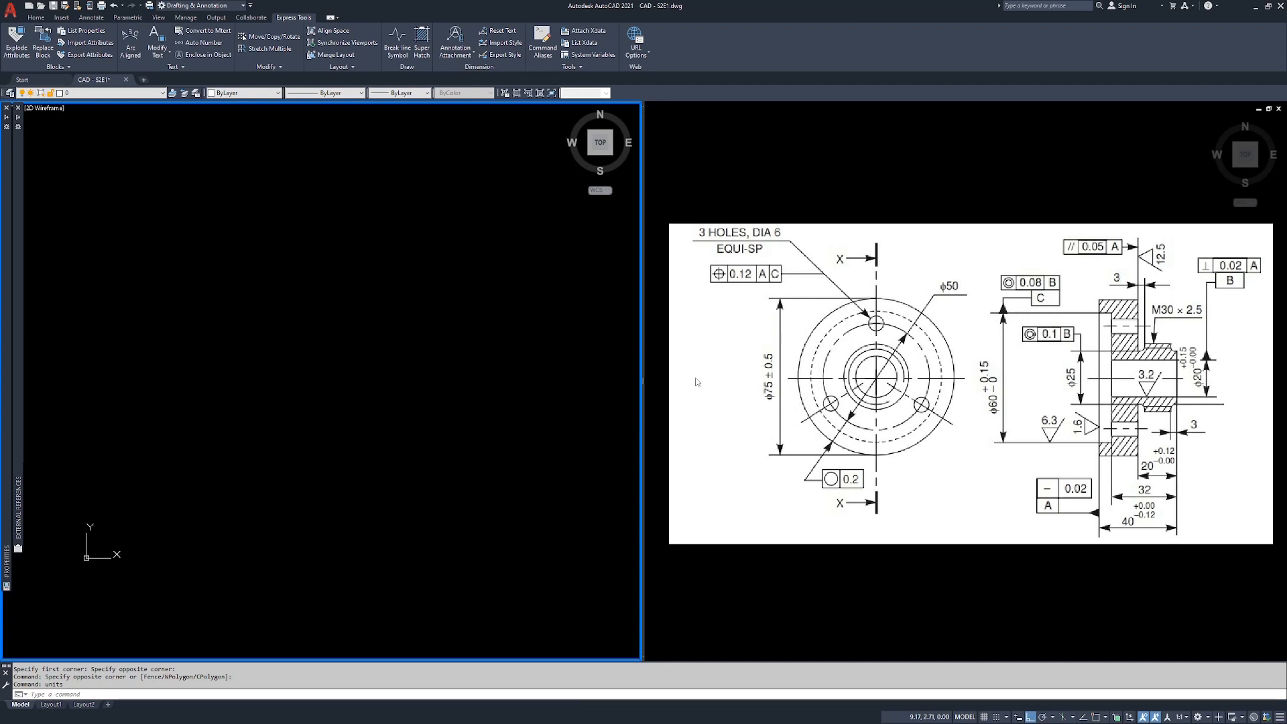
left_click(252, 408)
left_click(221, 451)
left_click(261, 375)
left_click(321, 363)
type("cir")
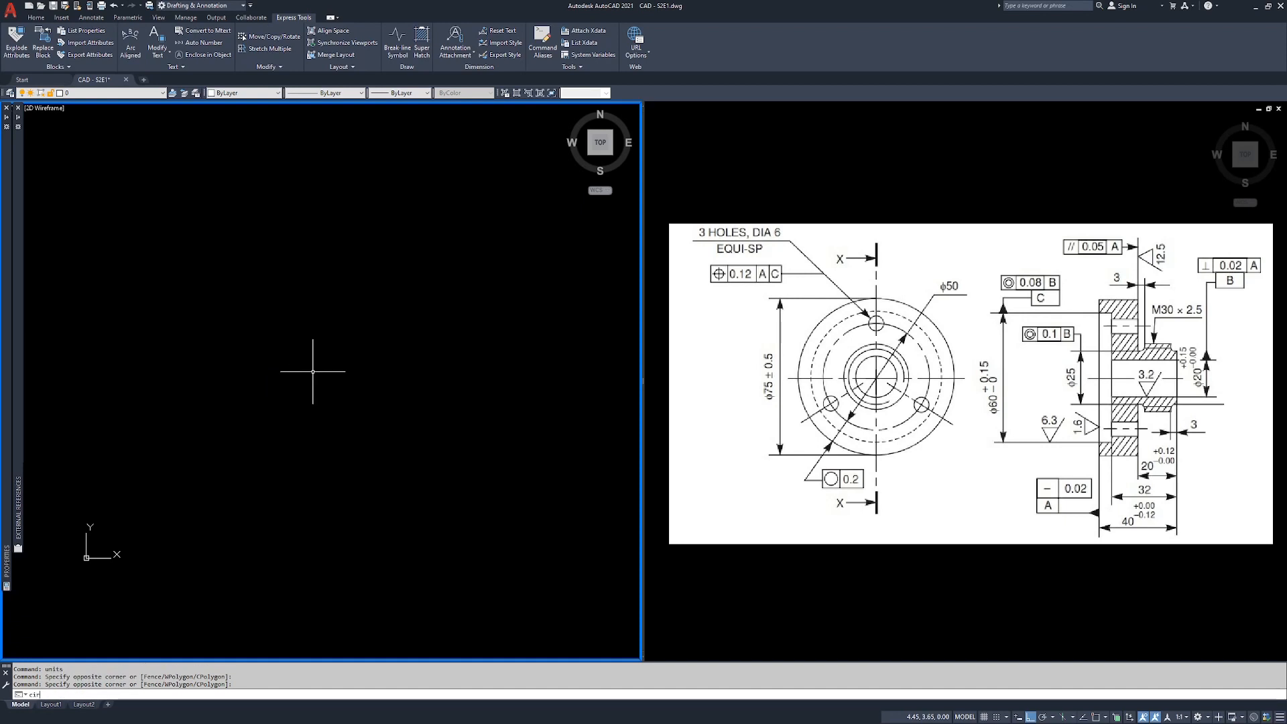
type("cle")
key("Return")
key("Escape")
key("Escape")
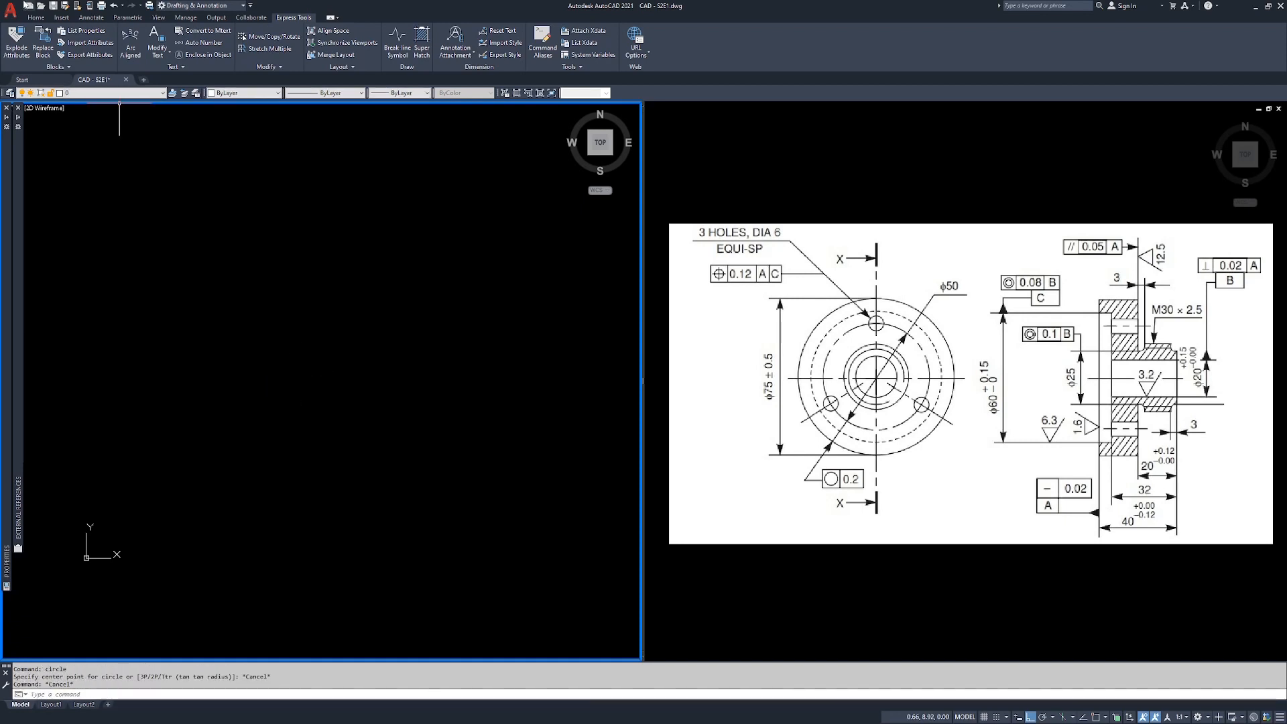
Draw a circle of diameter 75 centred on the origin at 0,0.
left_click(36, 17)
left_click(58, 37)
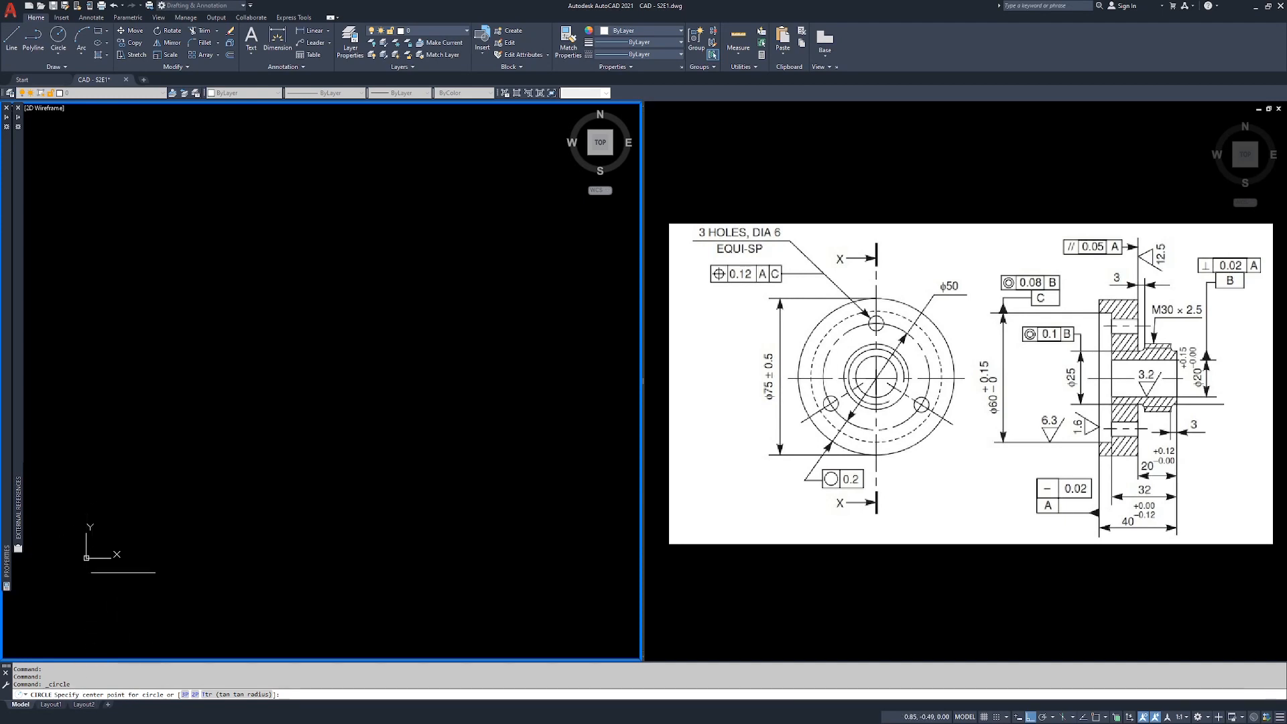
type(",0")
key("Return")
middle_click_drag(164, 489, 480, 296)
scroll(363, 362, "up", 1)
scroll(465, 332, "up", 2)
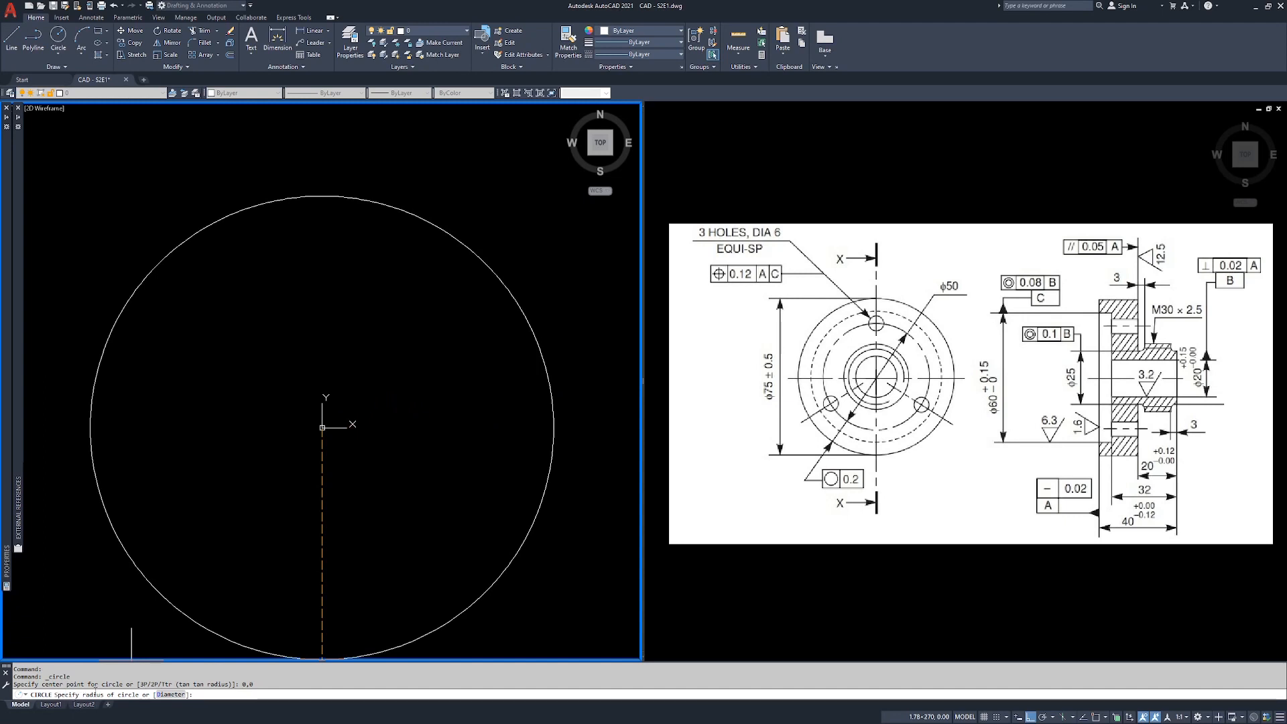
left_click(169, 695)
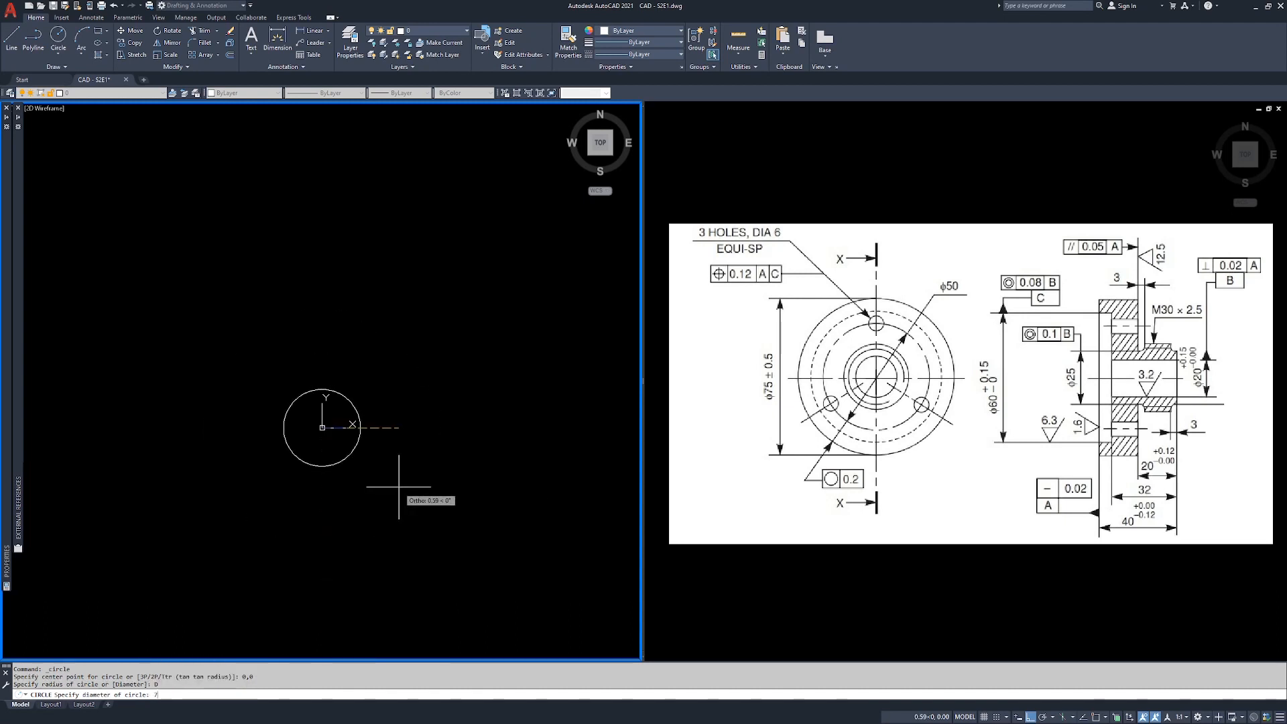
type("75")
key("Return")
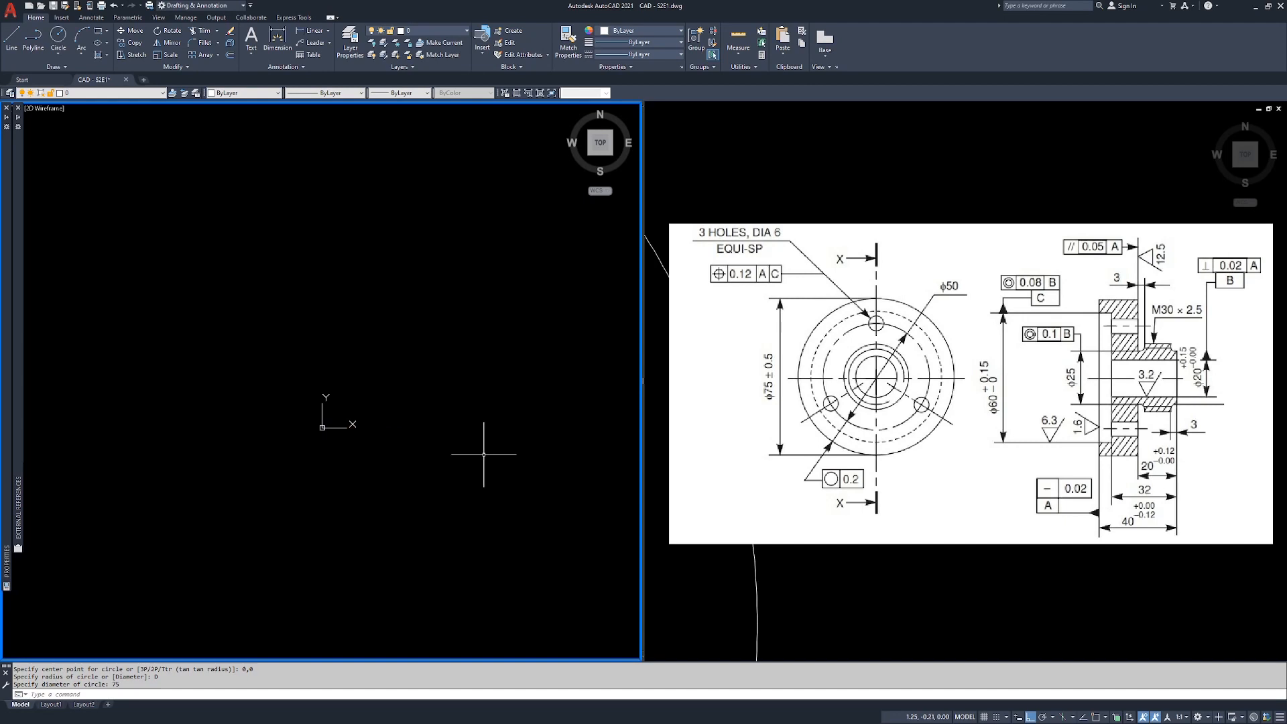
Move the reference image horizontally away from the circle so that the two no longer overlap.
scroll(511, 364, "down", 8)
middle_click_drag(505, 365, 365, 360)
scroll(365, 359, "down", 1)
middle_click_drag(386, 315, 340, 342)
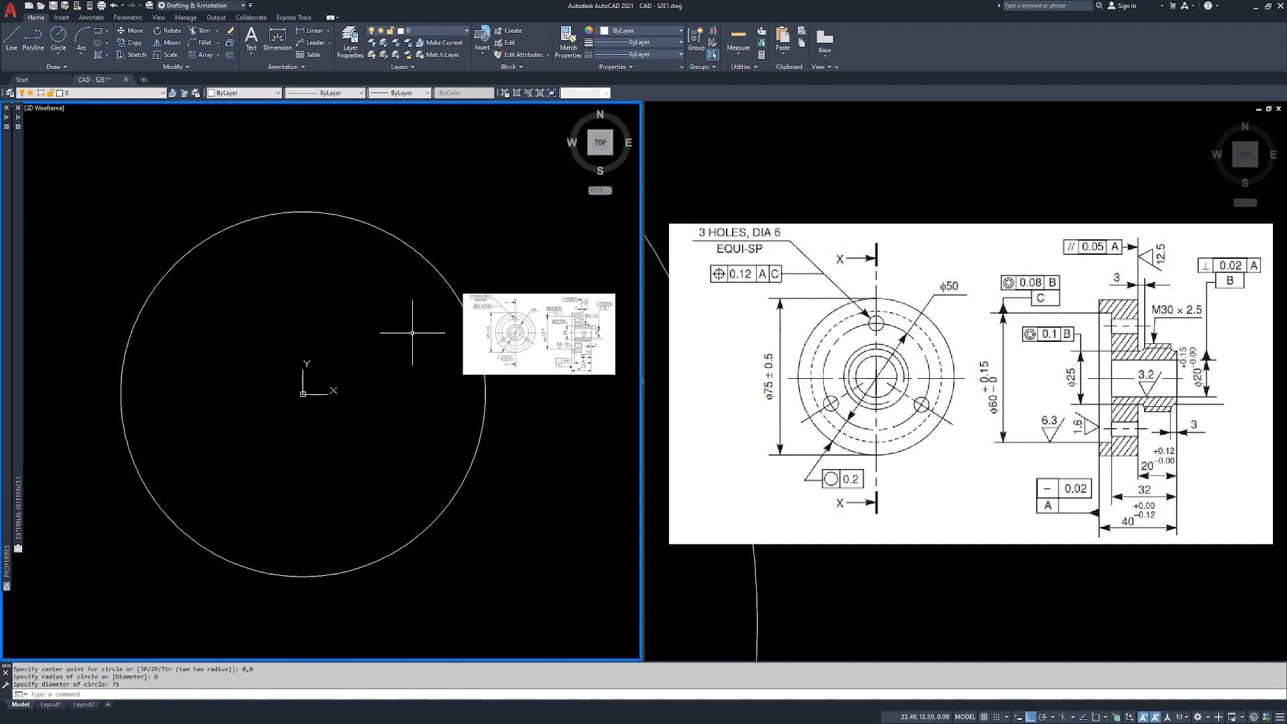
middle_click_drag(434, 333, 307, 345)
scroll(306, 345, "down", 1)
type("m")
key("Return")
left_click(417, 286)
left_click(384, 355)
key("Return")
left_click(381, 395)
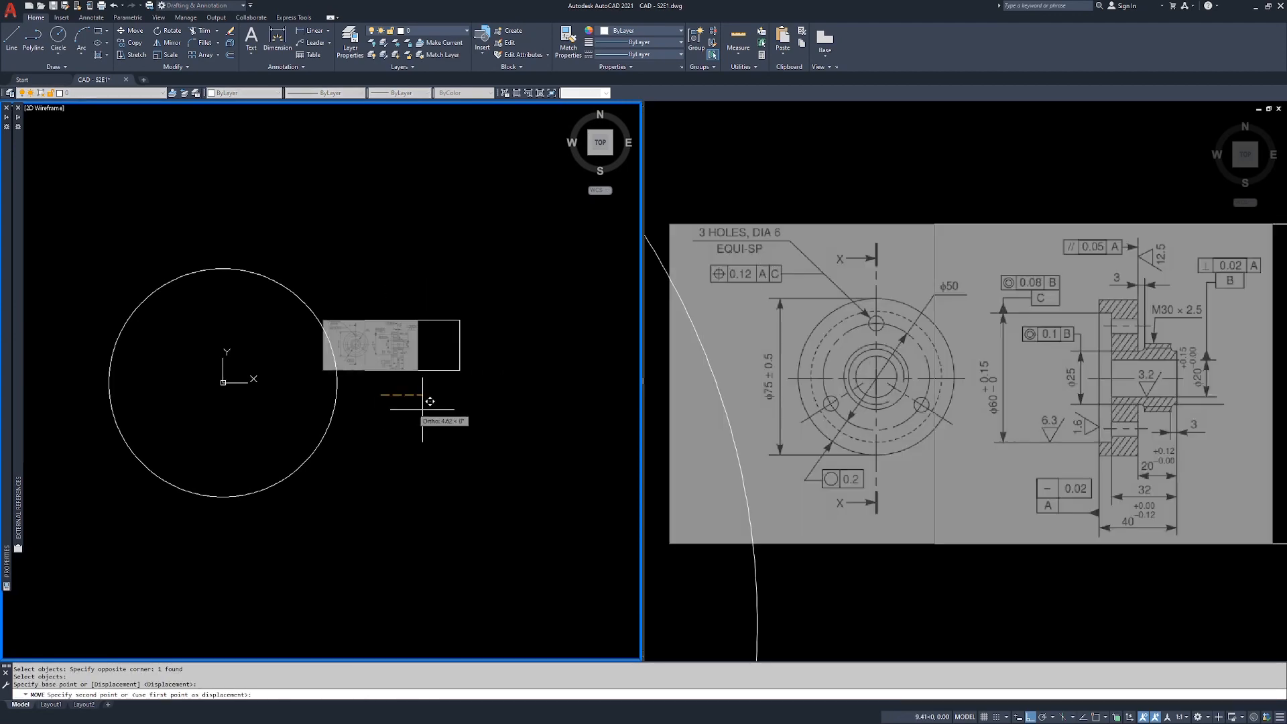
left_click(604, 463)
Bring the moved reference image back into view in the right viewport.
left_click(974, 288)
middle_click_drag(1002, 392, 579, 351)
middle_click_drag(1068, 355, 536, 396)
mouse_move(1041, 377)
middle_mouse_down()
mouse_move(729, 379)
mouse_move(1020, 363)
middle_mouse_up()
Activate the left viewport and zoom to a window around the 75-diameter circle.
left_click(470, 411)
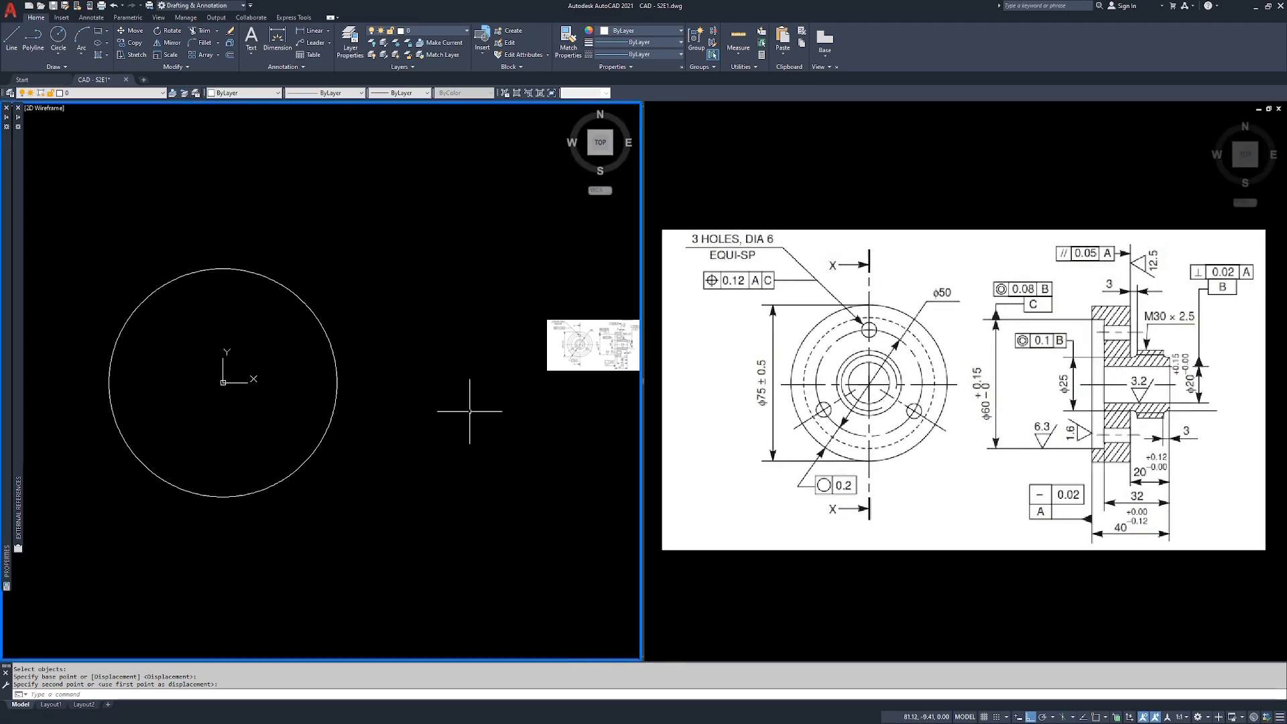
middle_click_drag(374, 392, 508, 400)
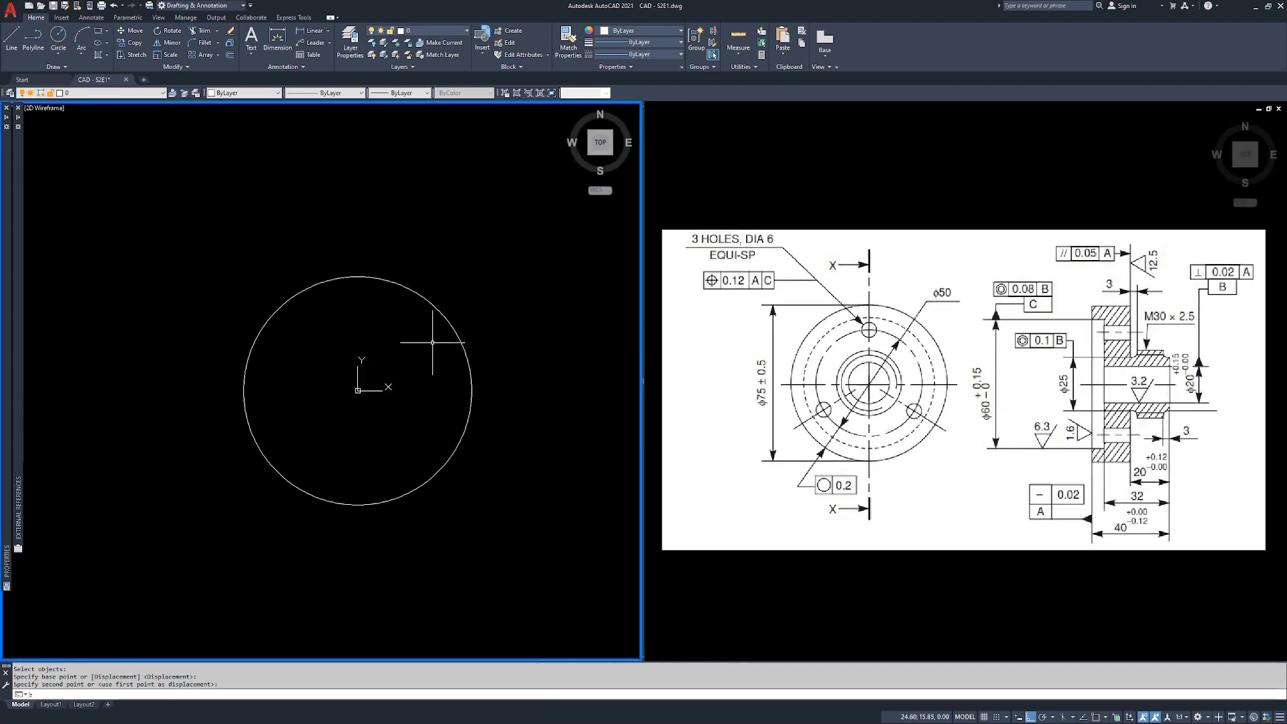
type("z")
key("Return")
type("w")
key("Return")
left_click(237, 539)
left_click(216, 530)
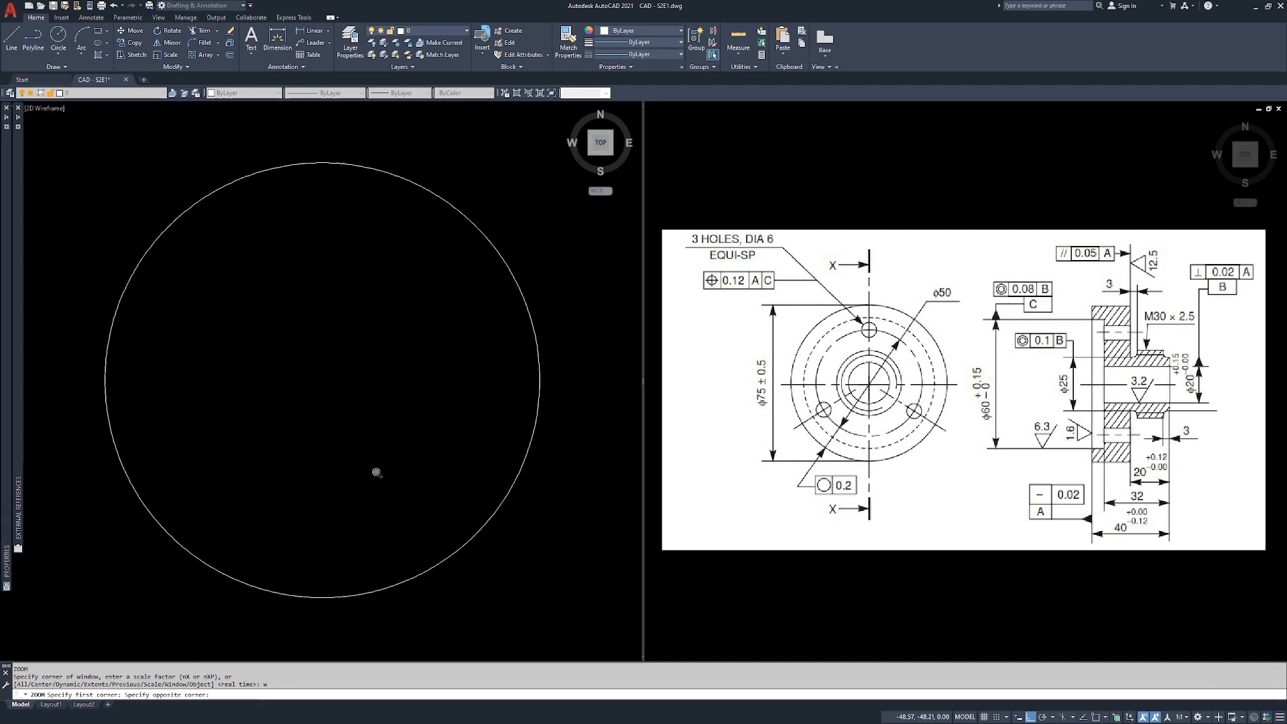
left_click(395, 386)
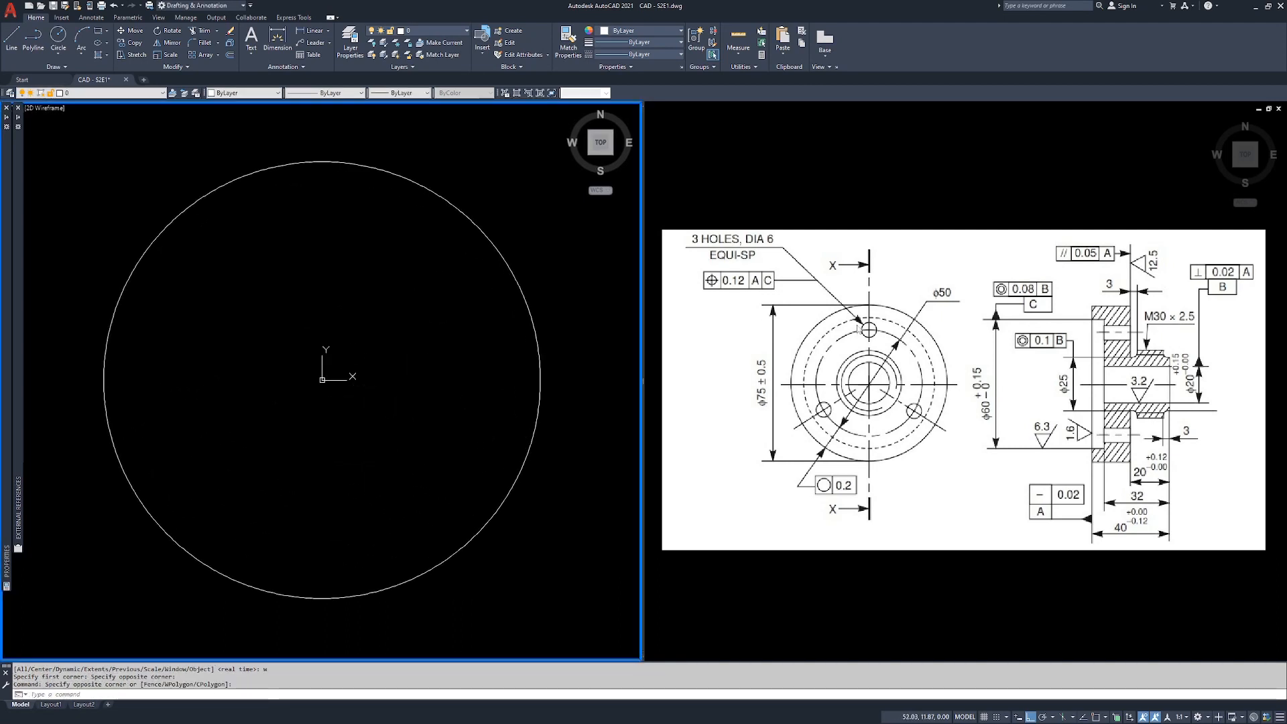
key("ctrl")
key("ctrl")
key("ctrl")
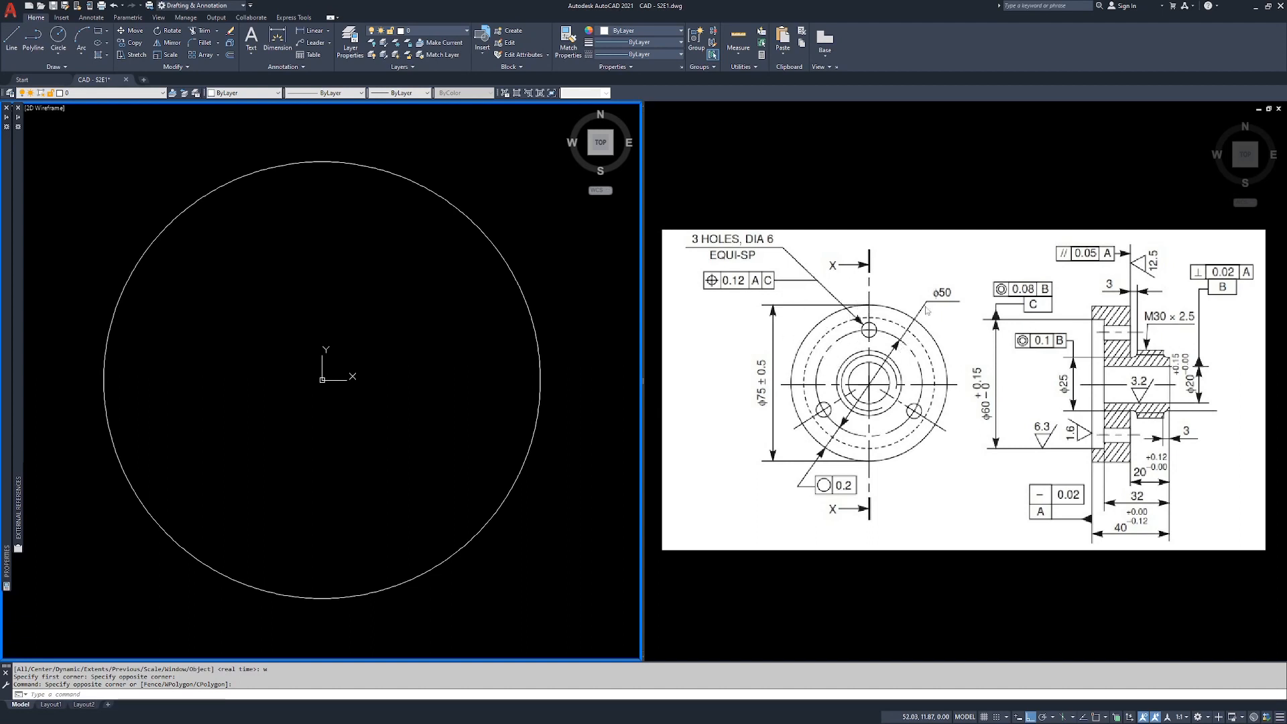
key("ctrl")
left_click(461, 280)
left_click(400, 362)
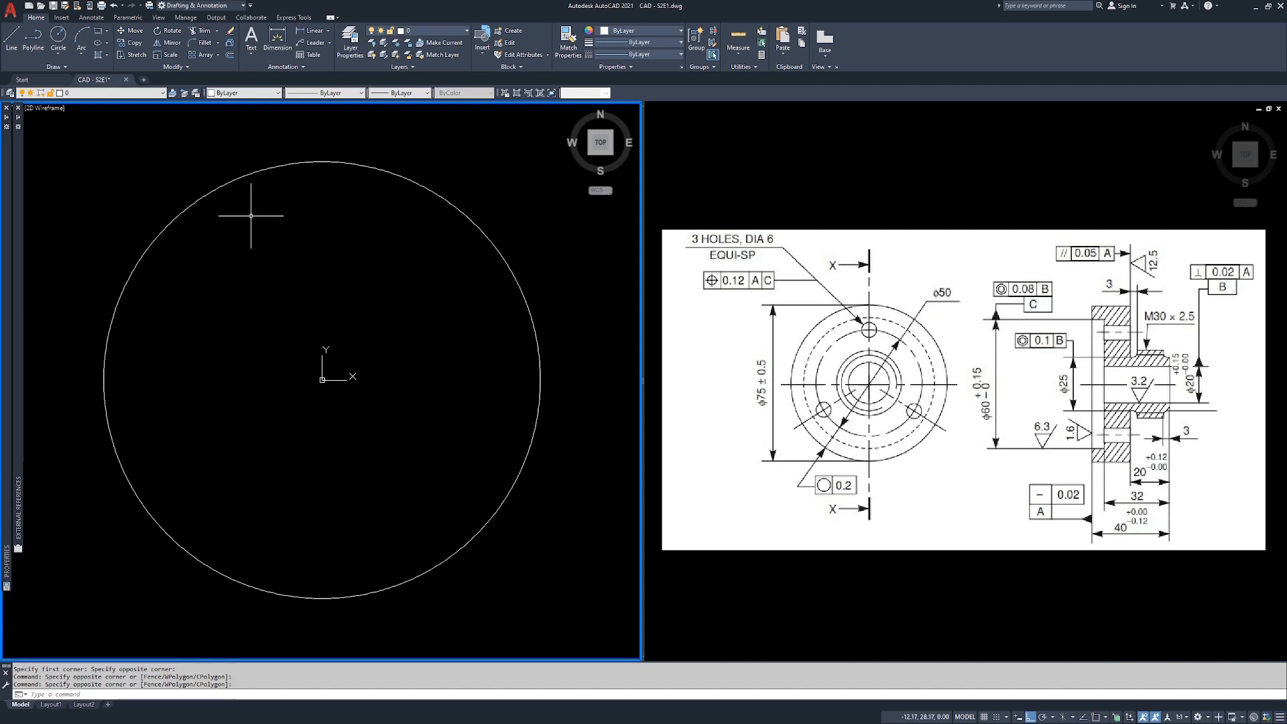
Draw a concentric circle of diameter 50, snapping its centre to the centre of the 75-diameter circle.
type("cc")
key("Return")
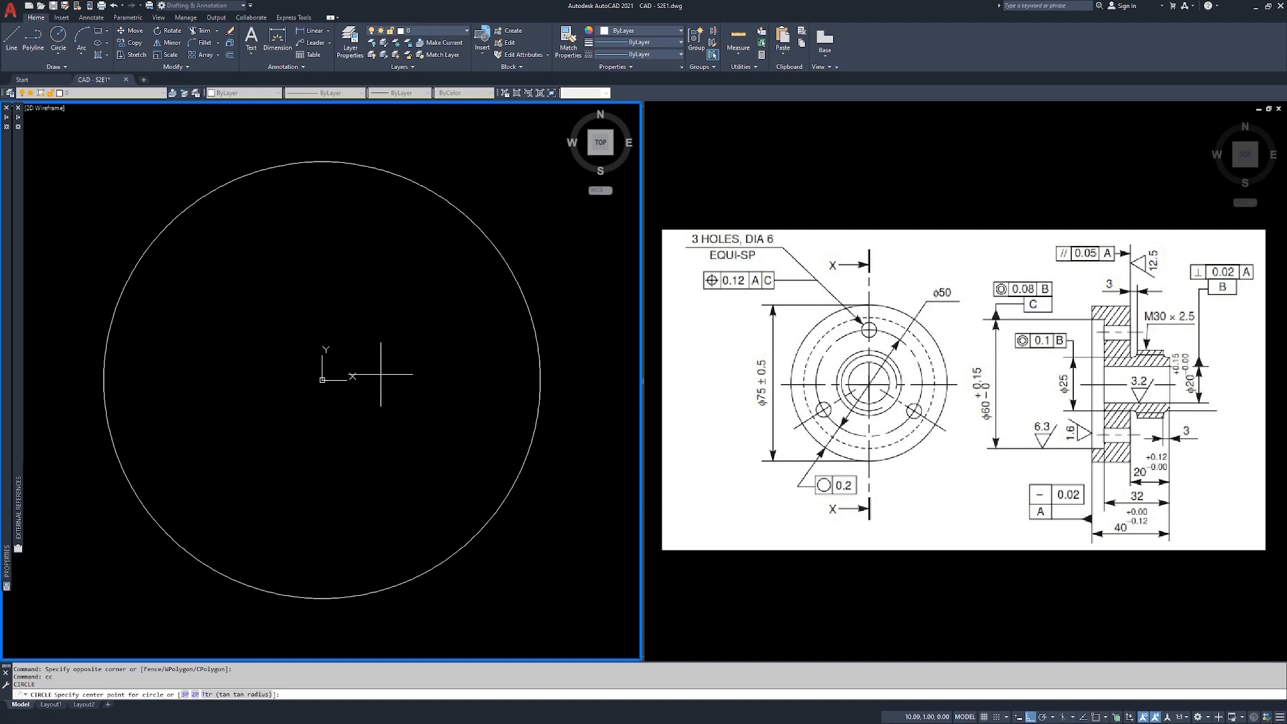
type("cen")
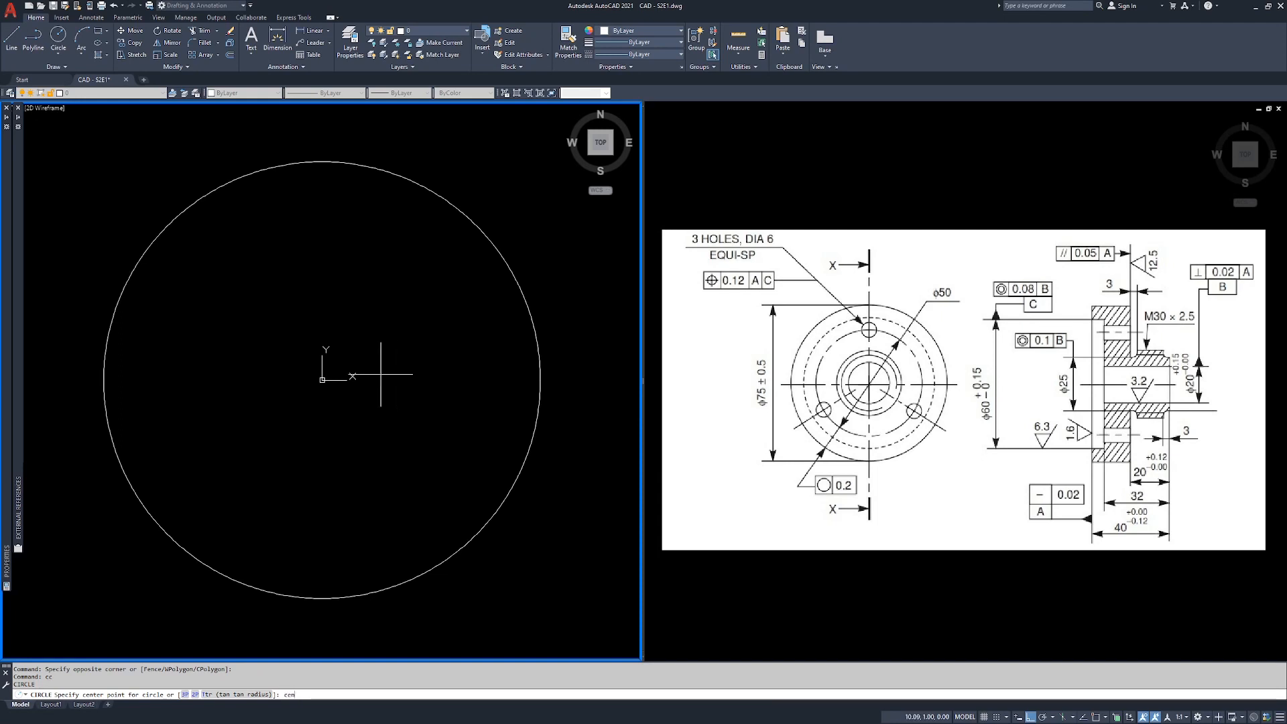
key("Return")
left_click(322, 379)
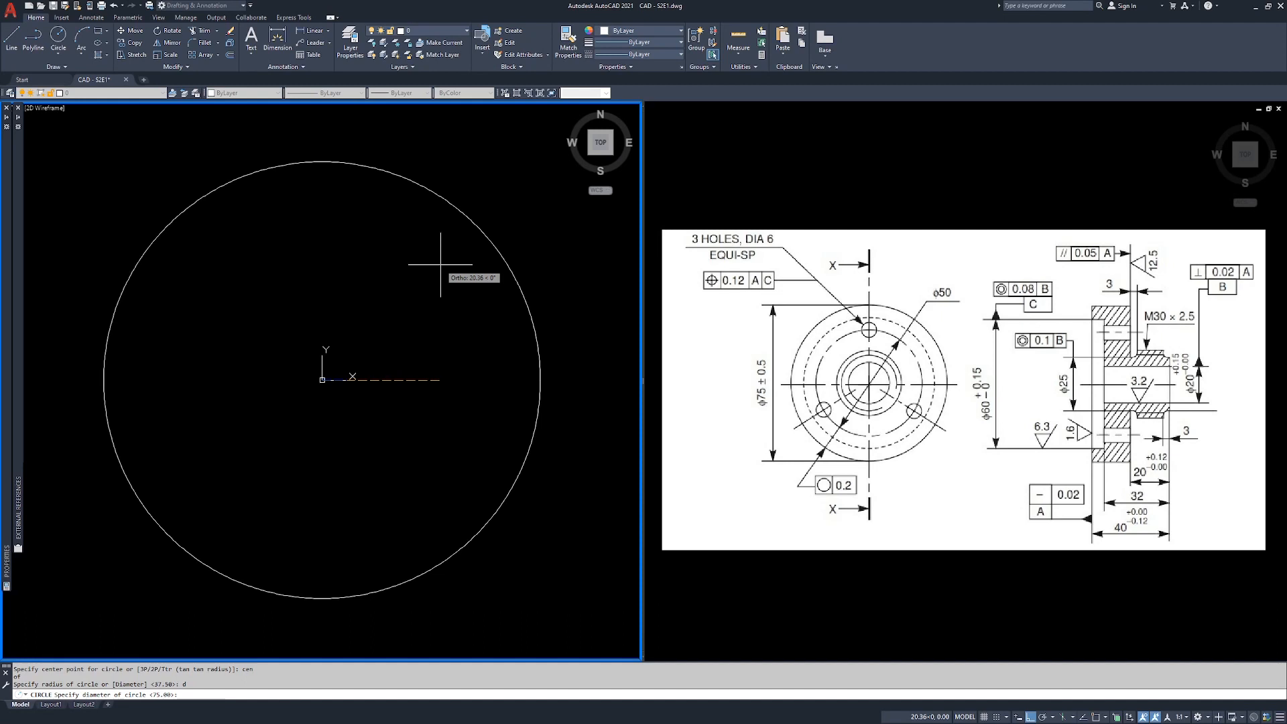
key("Return")
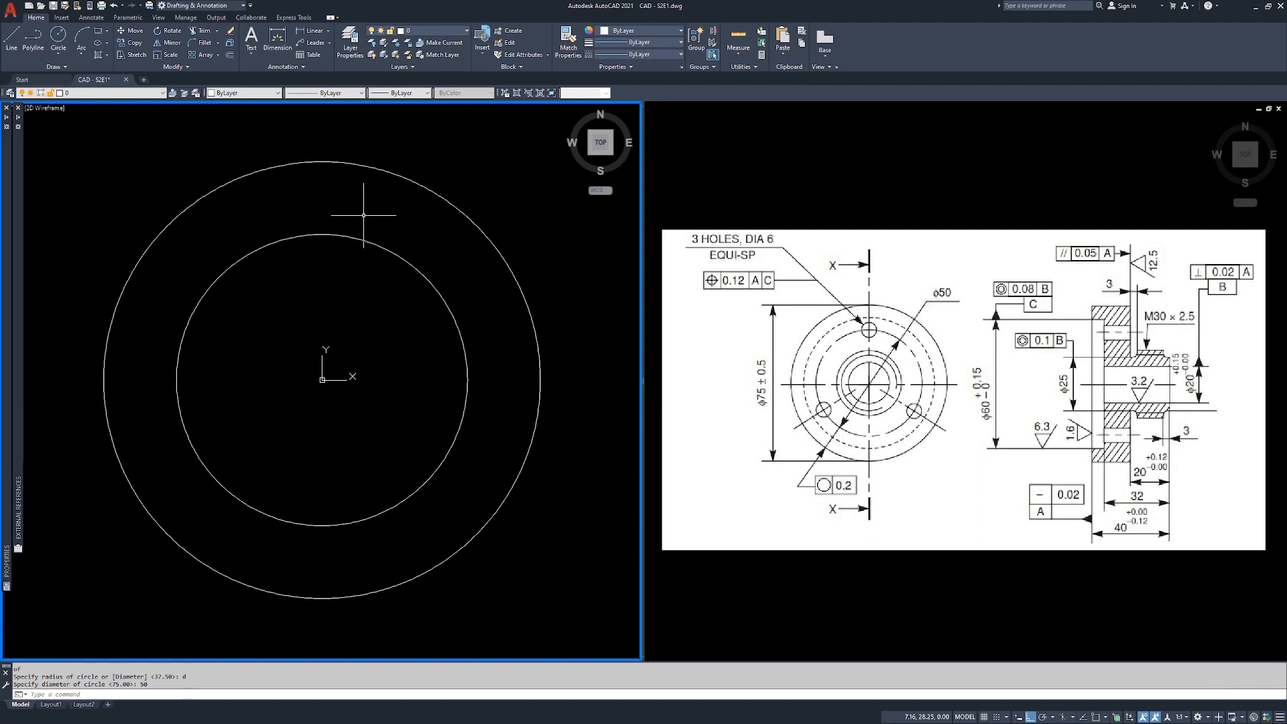
Measure the distance between the upper quadrant points of the inner and outer circles.
type("dist")
key("Return")
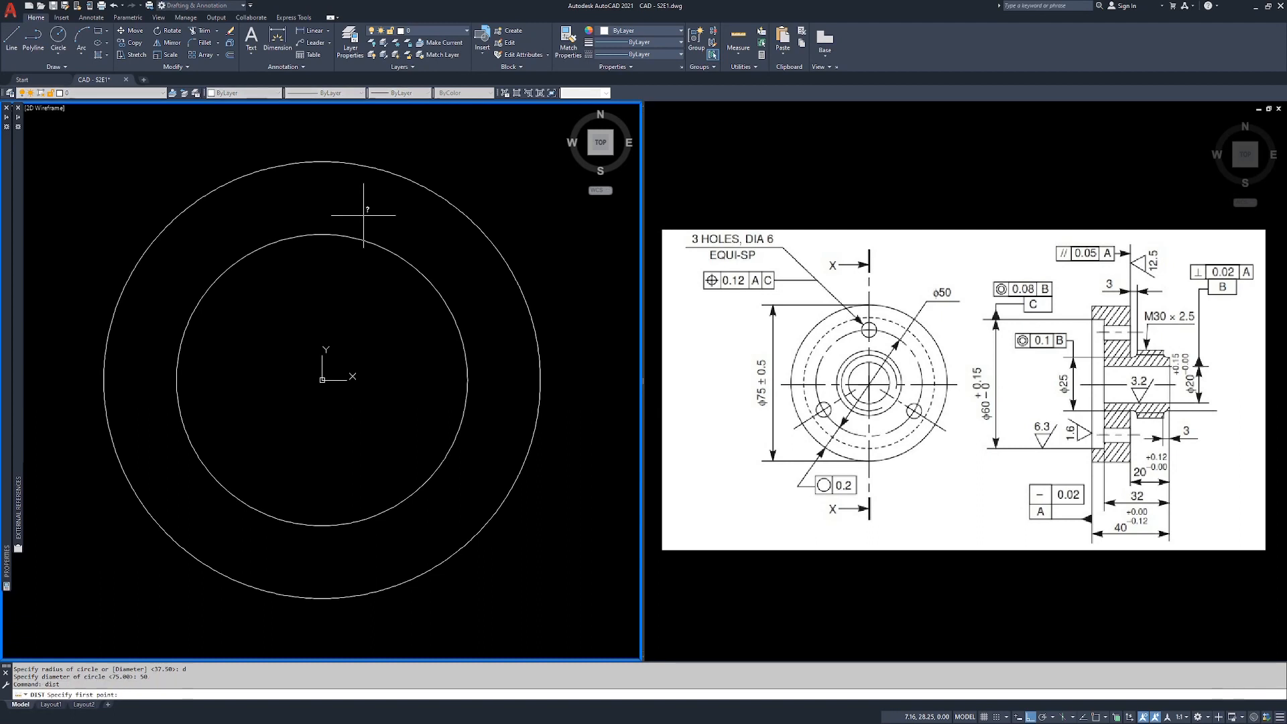
type("qua")
key("Return")
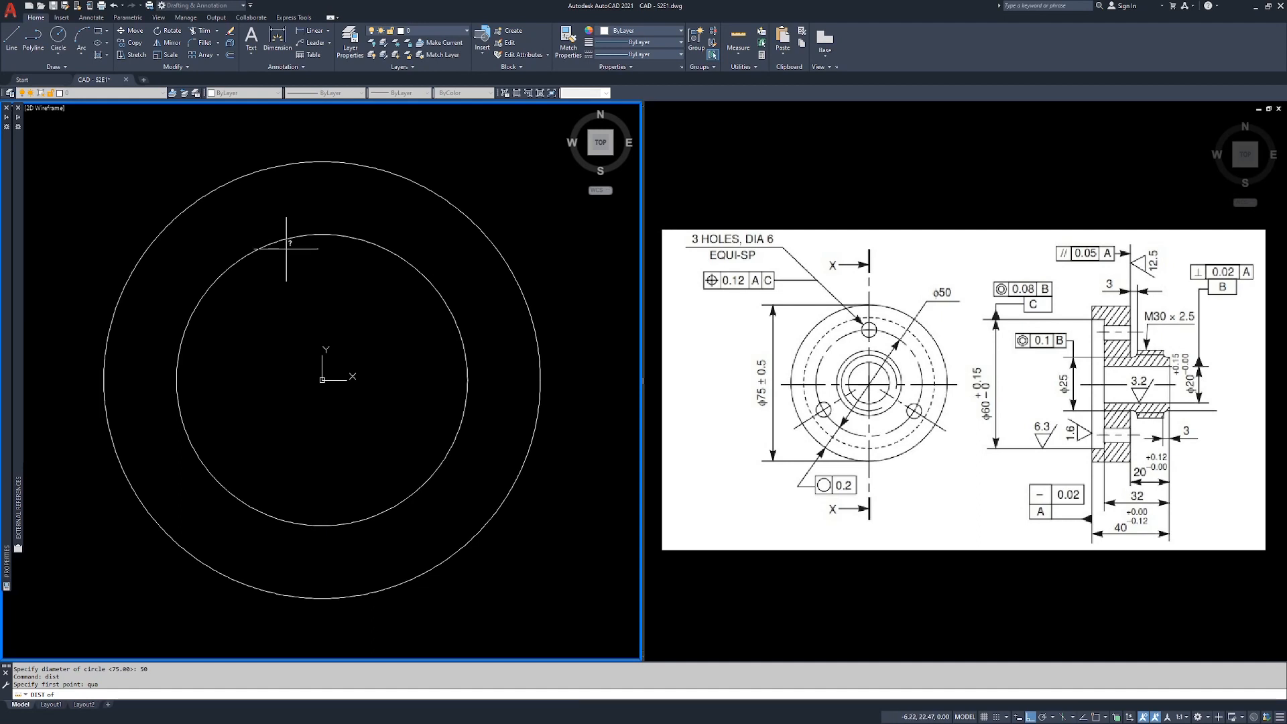
left_click(322, 234)
type("qua")
key("Return")
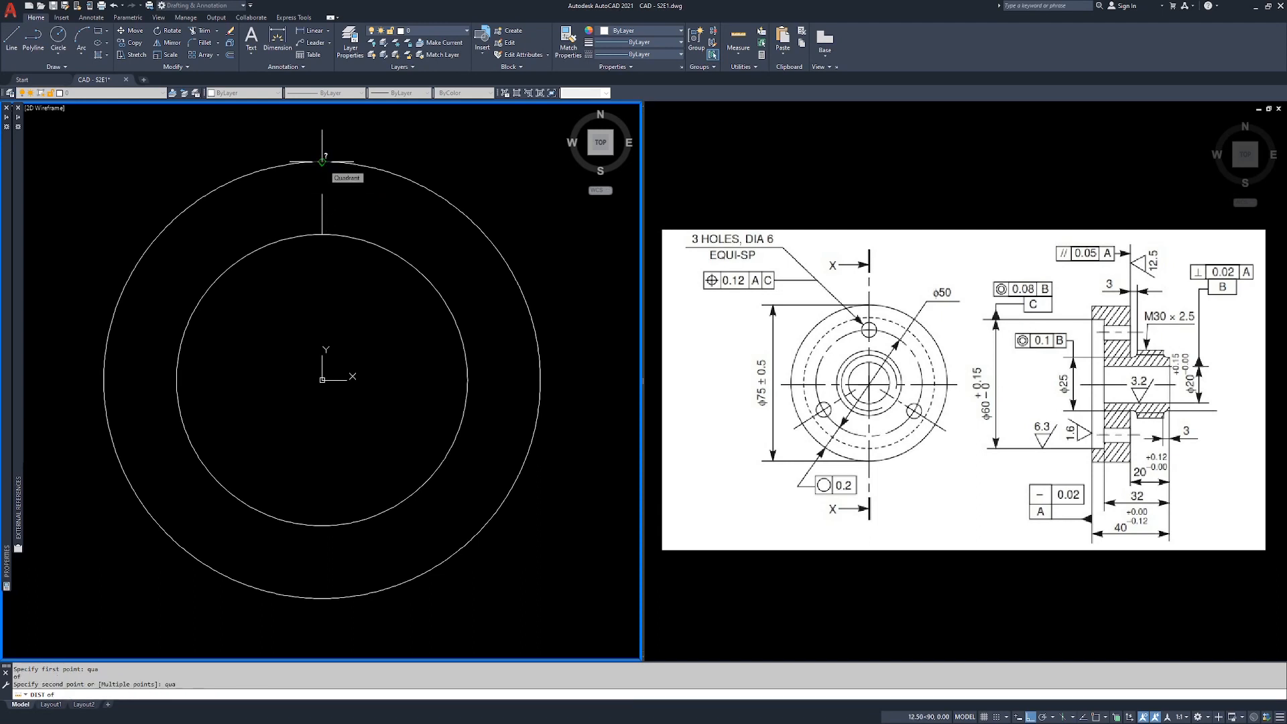
left_click(324, 162)
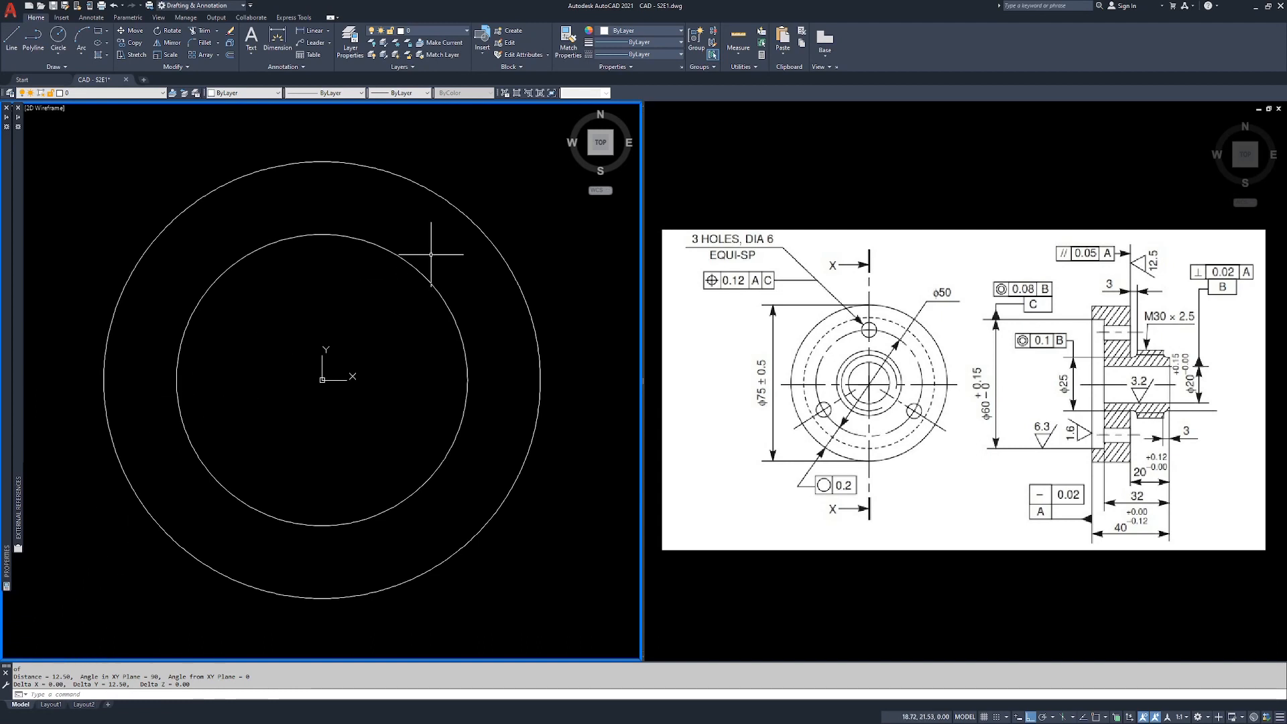
Offset the 50-diameter circle outward by 6.25 to add a middle concentric circle.
type("offs")
key("Return")
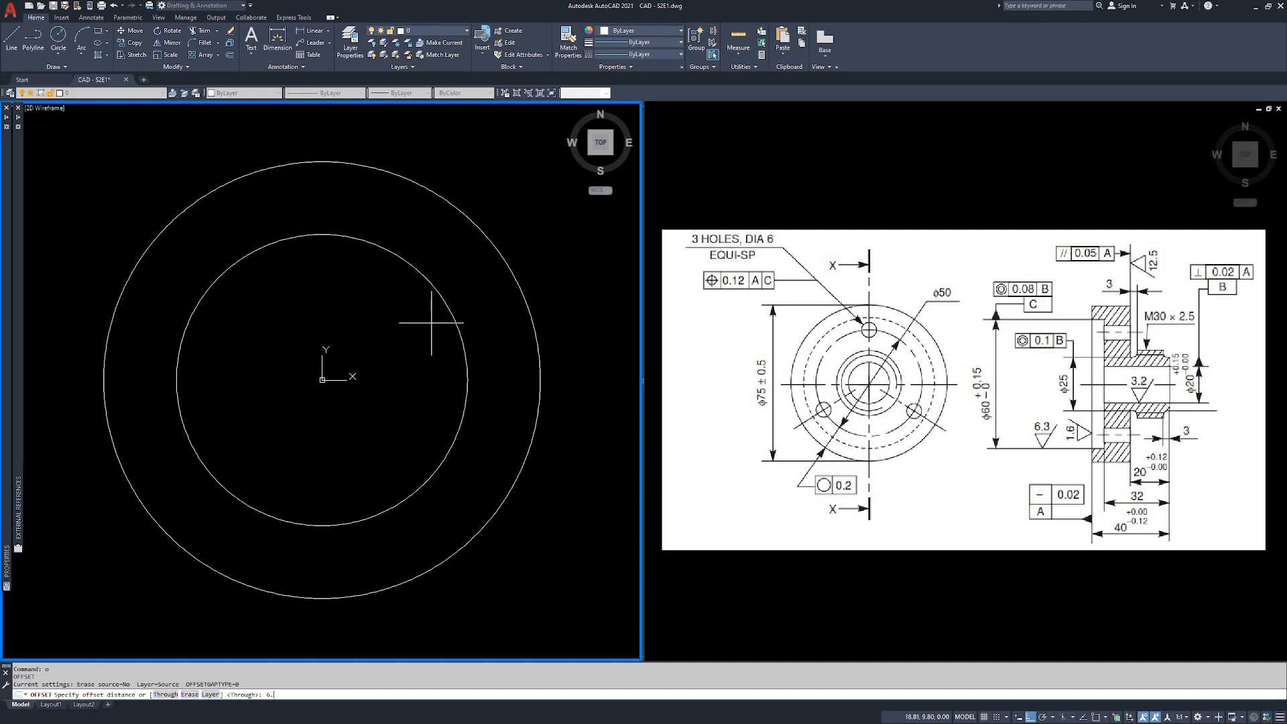
type("25")
key("Return")
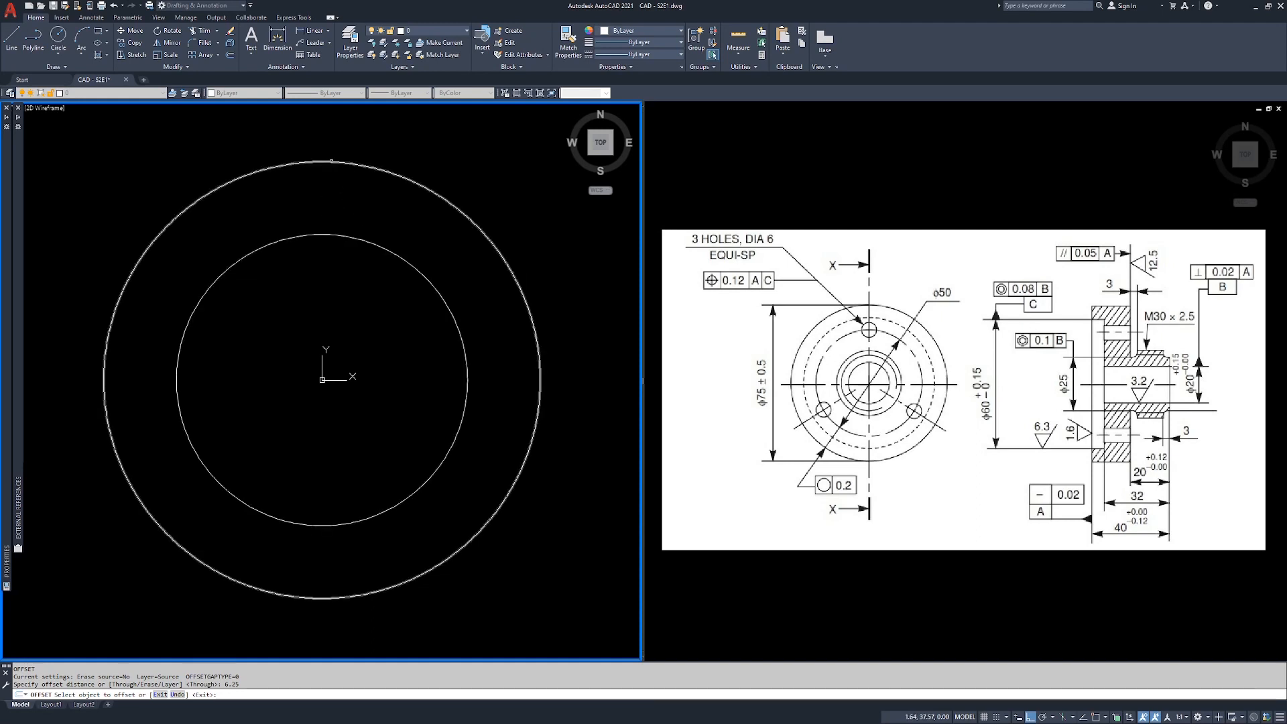
left_click(329, 230)
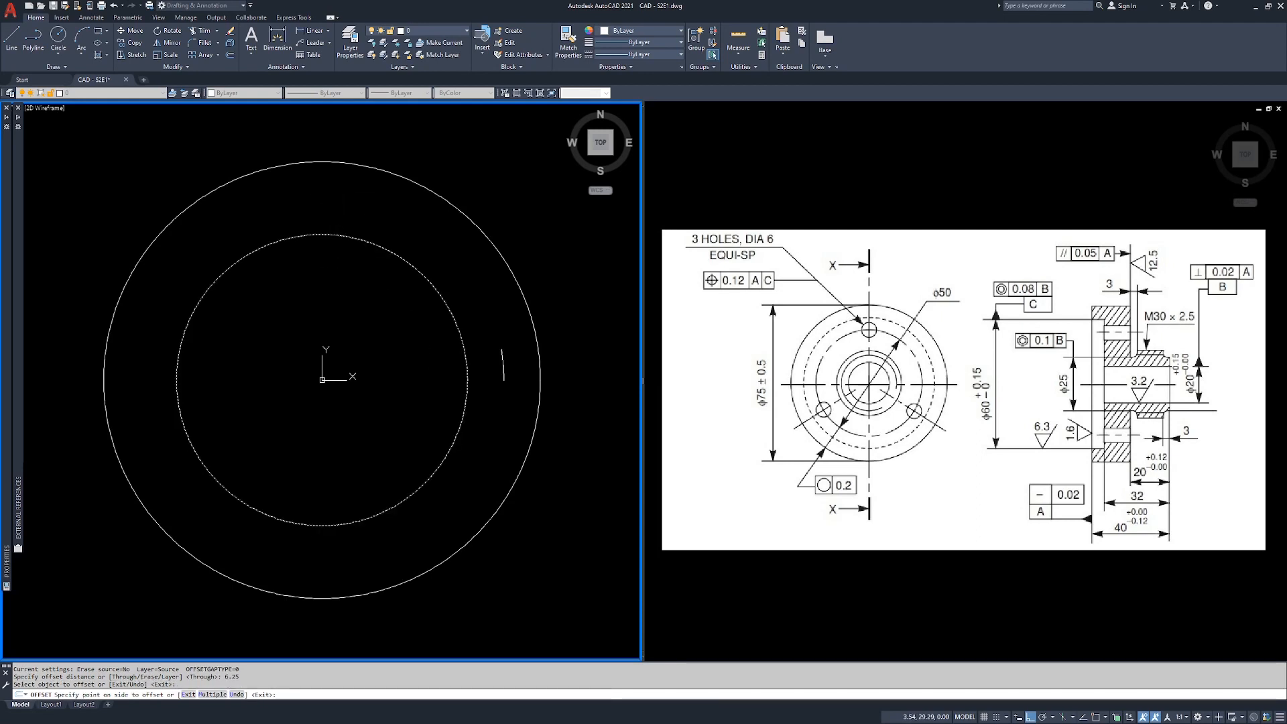
left_click(352, 181)
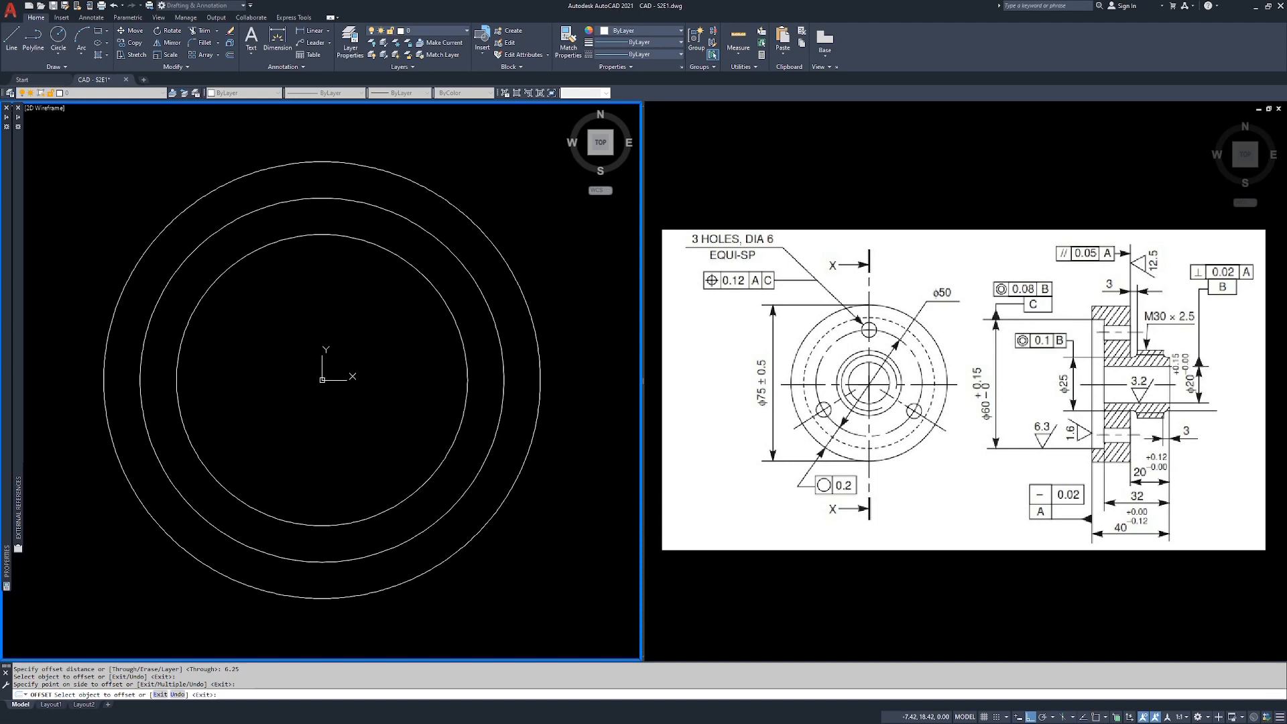
key("Return")
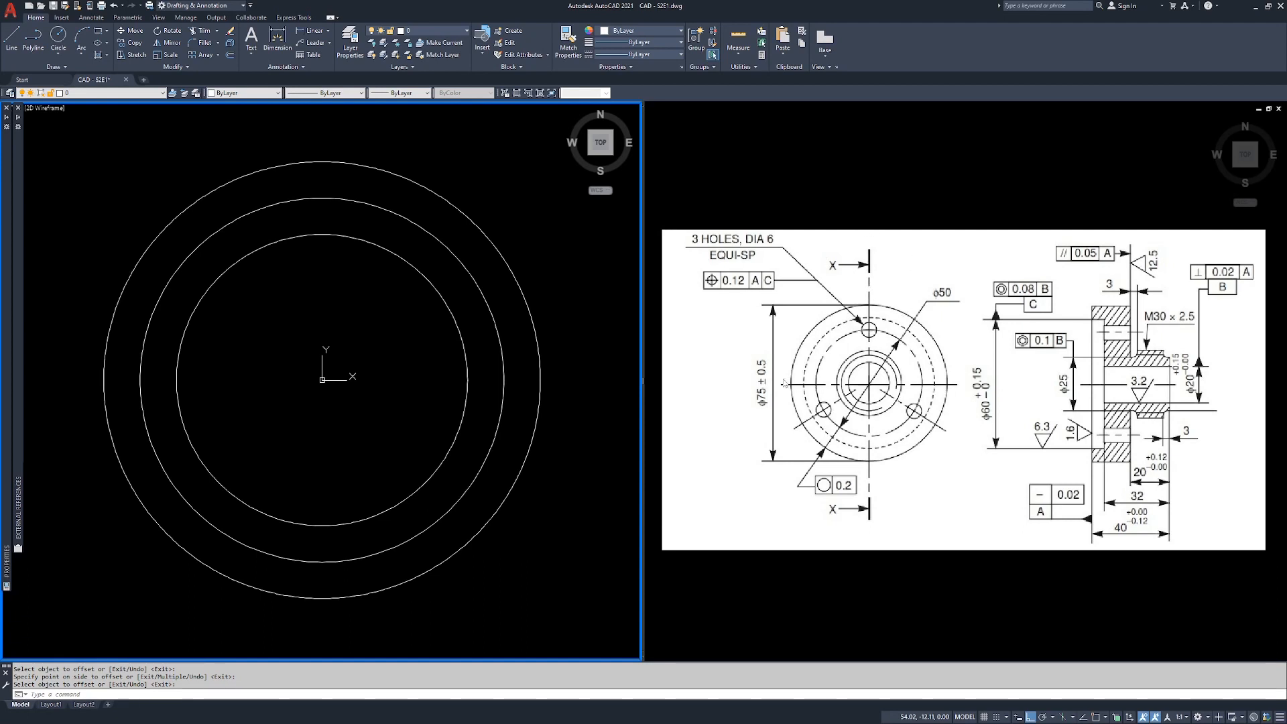
Draw a vertical polyline from the circles' centre up to a point beyond the outer circle.
key("Return")
type("pl")
key("Return")
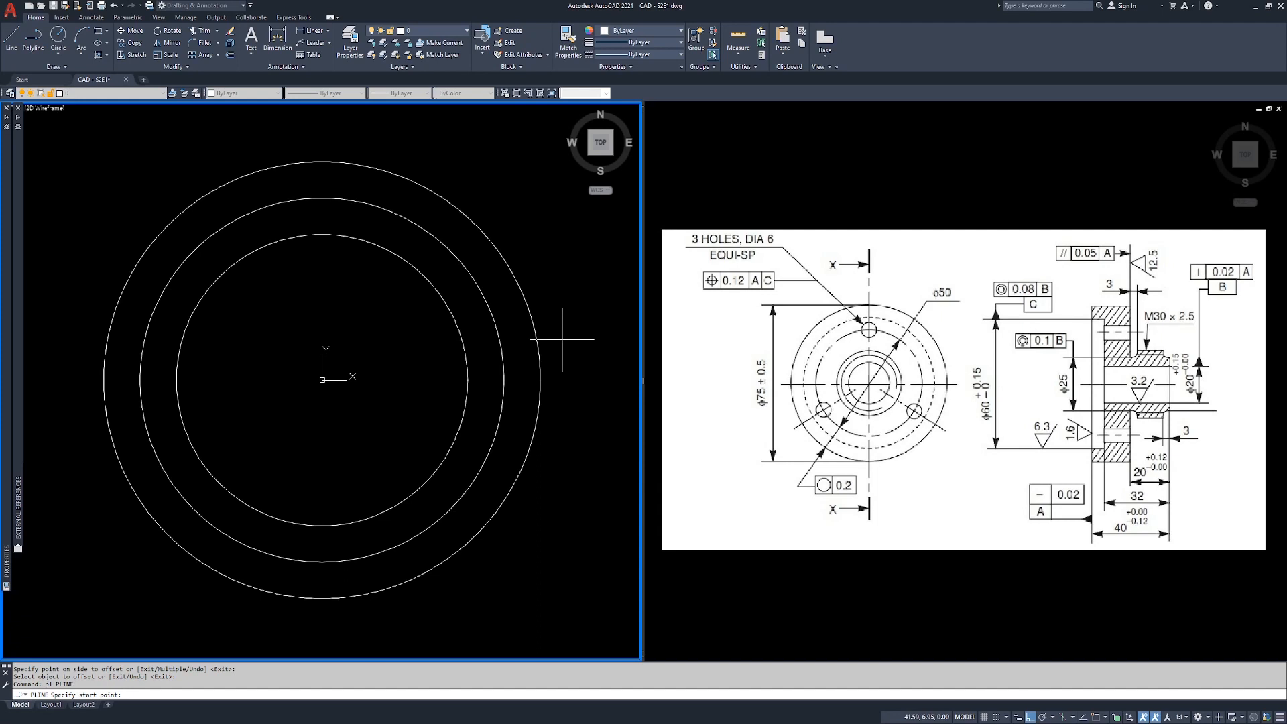
type("cen")
key("Return")
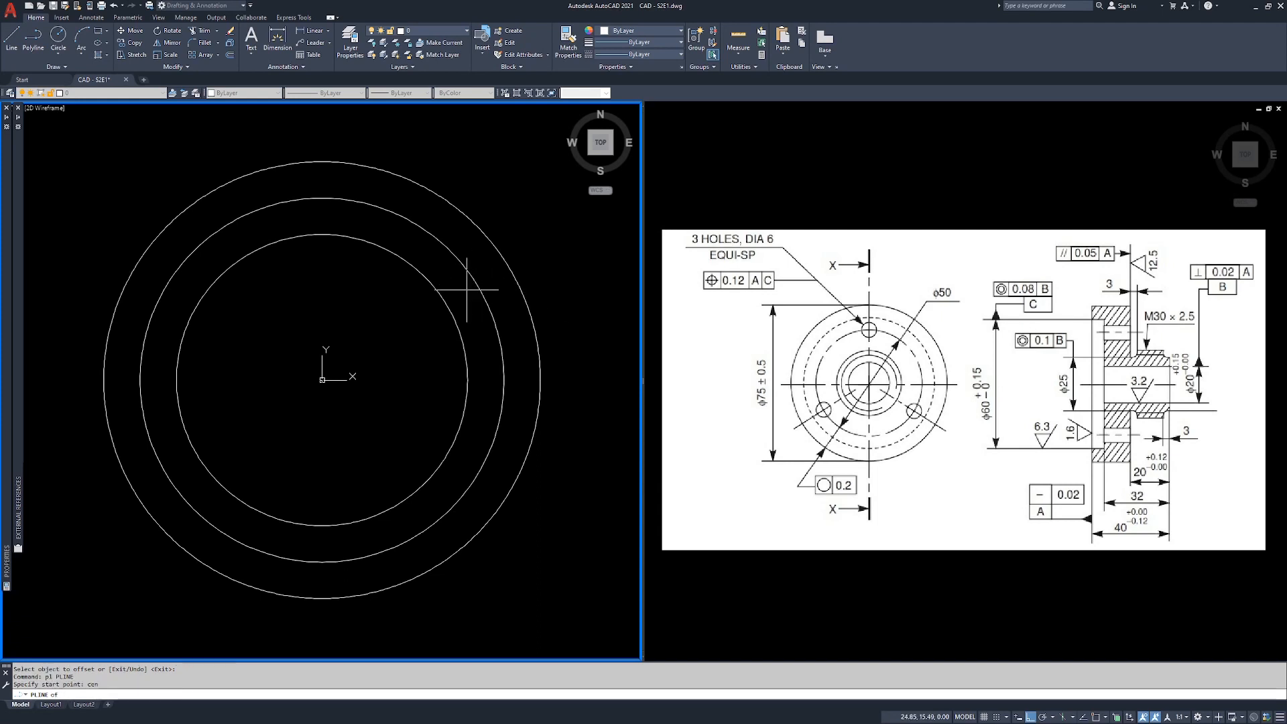
left_click(445, 296)
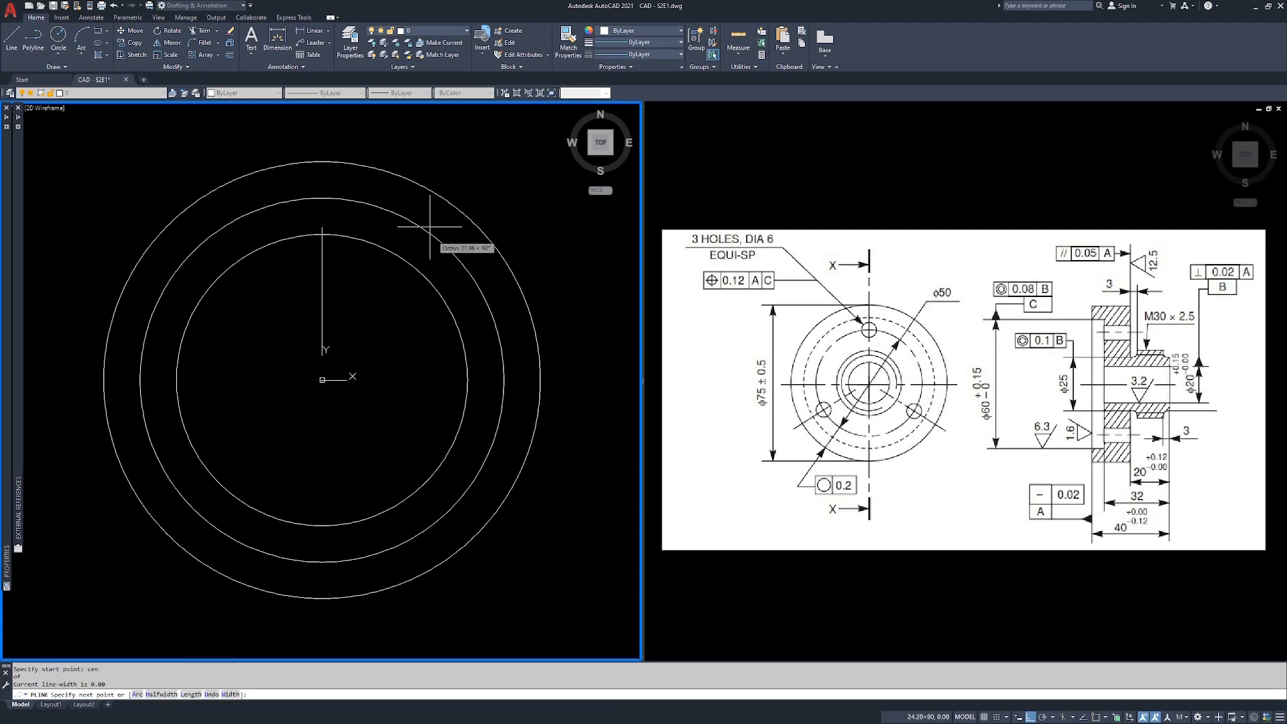
left_click(399, 115)
key("Return")
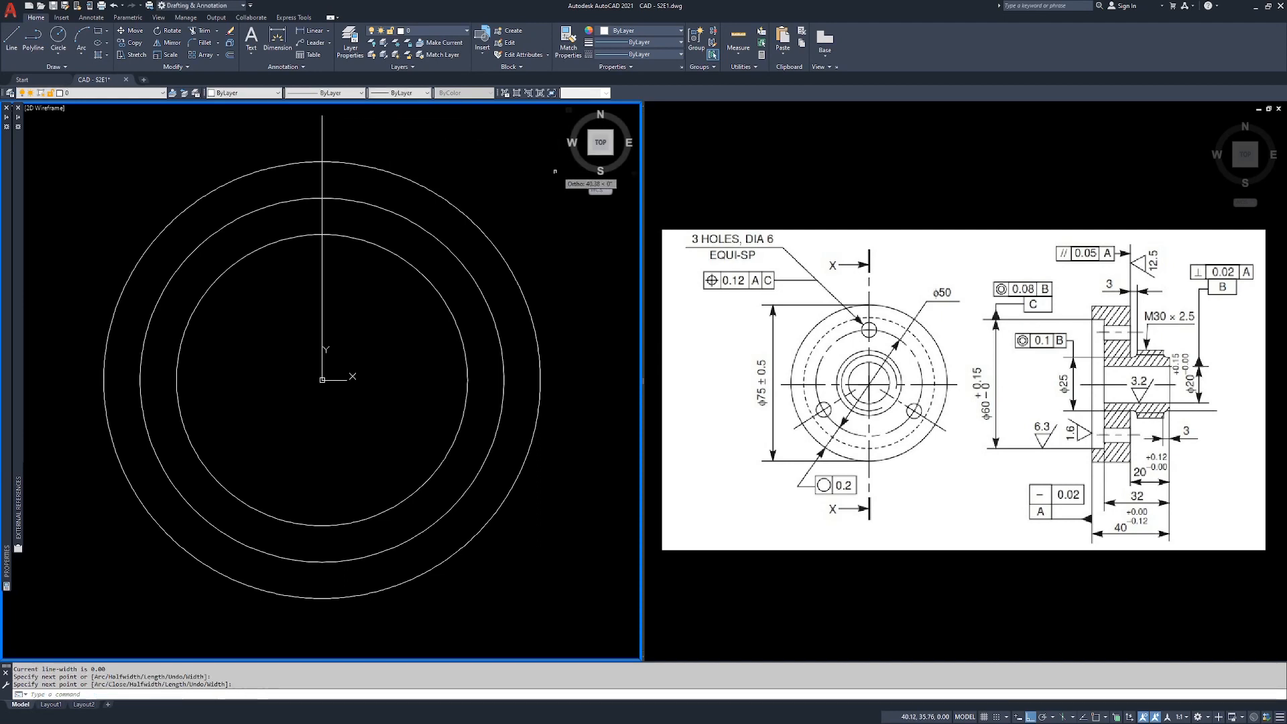
Stretch the vertical line's lower endpoint from the centre straight down past the outer circle.
left_click(322, 380)
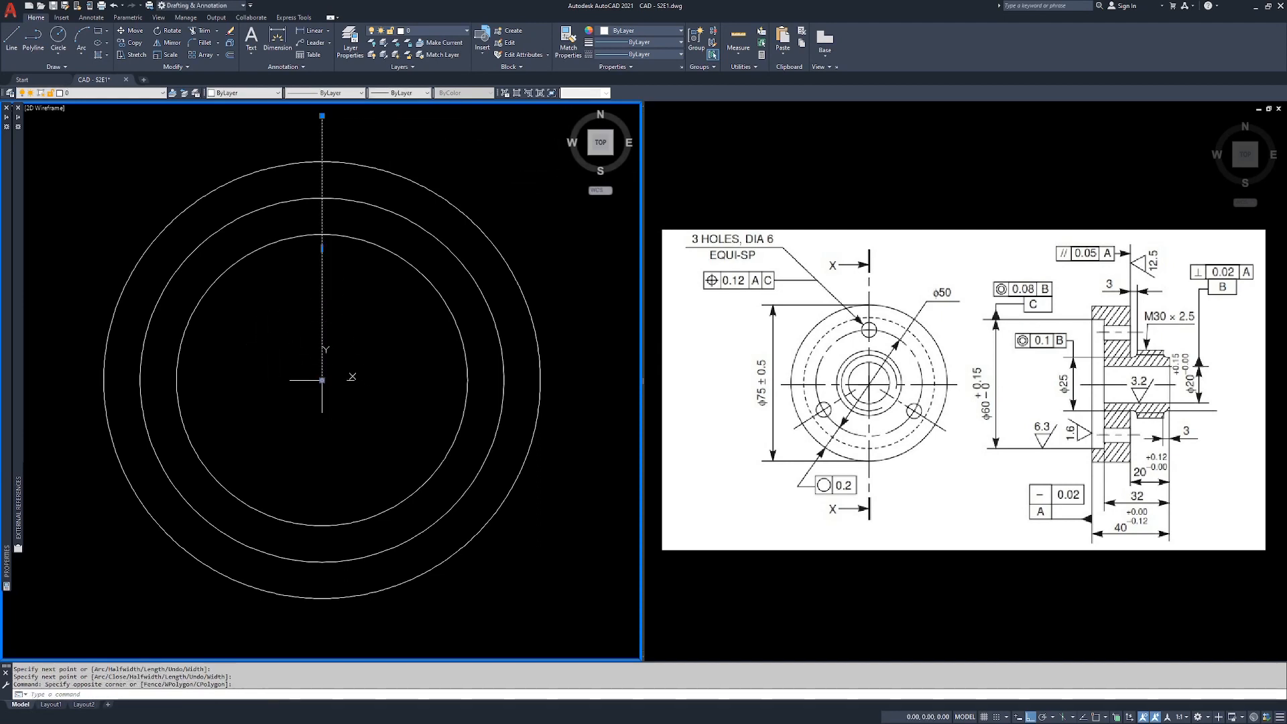
left_click(323, 380)
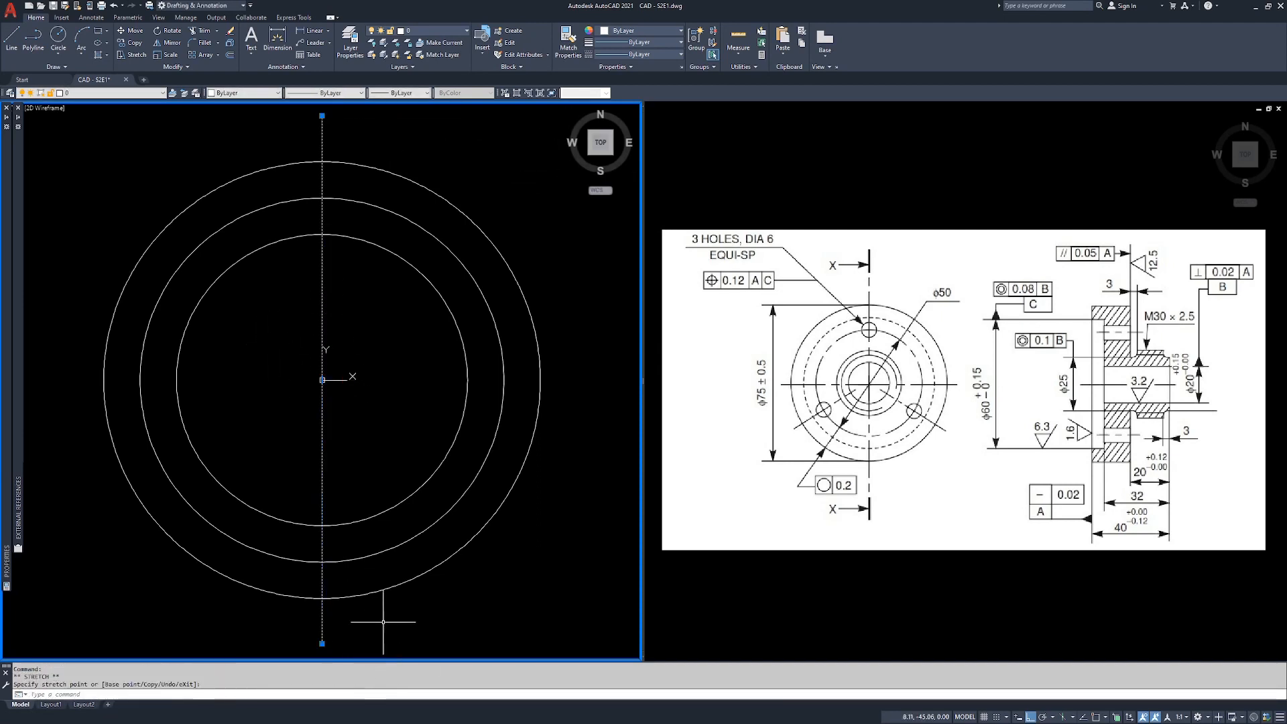
key("Escape")
key("Escape")
key("Escape")
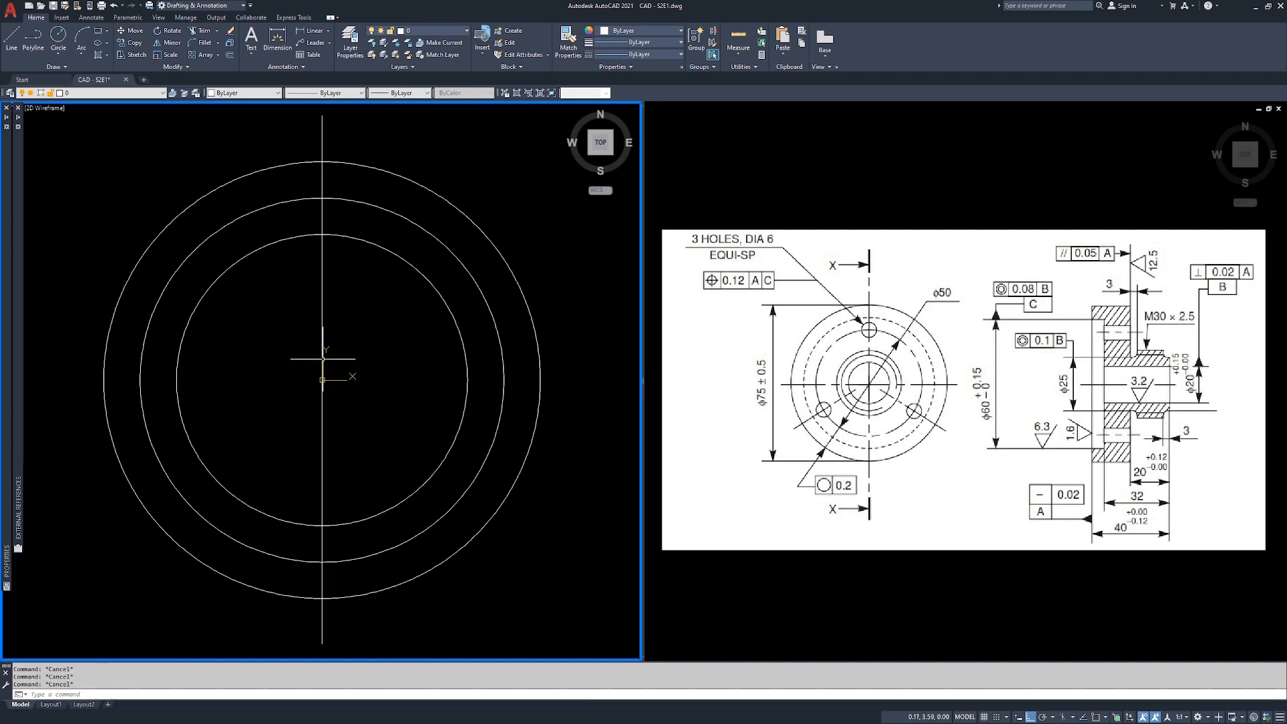
Rotate a copy of the vertical centre line by 90° about the circles' centre to form the horizontal centre line.
type("ro")
key("Return")
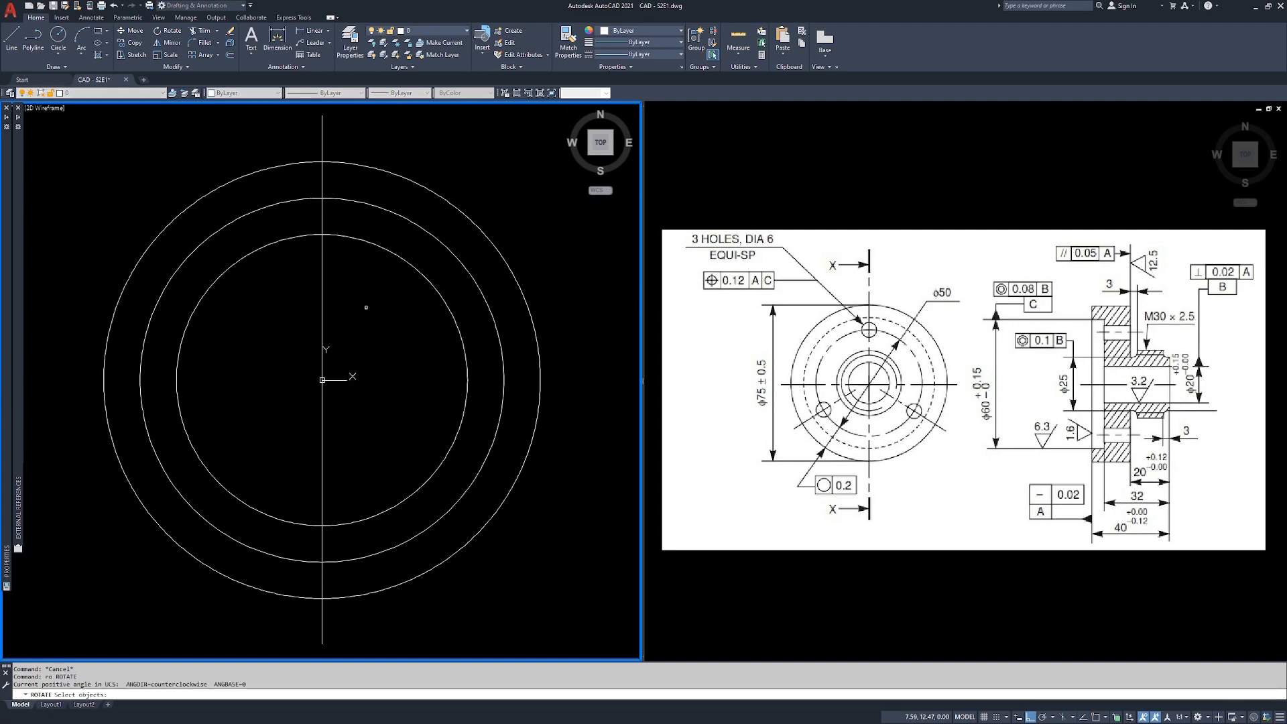
left_click(323, 314)
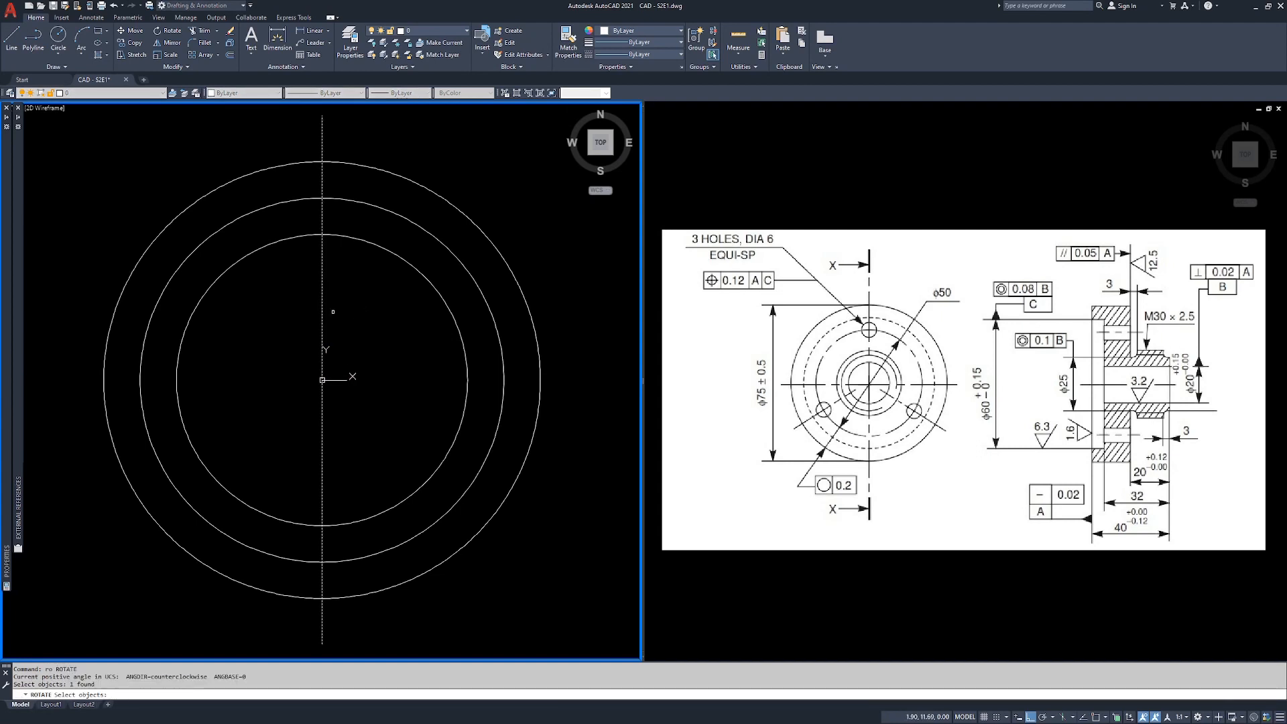
key("Return")
type("cen")
key("Return")
left_click(424, 277)
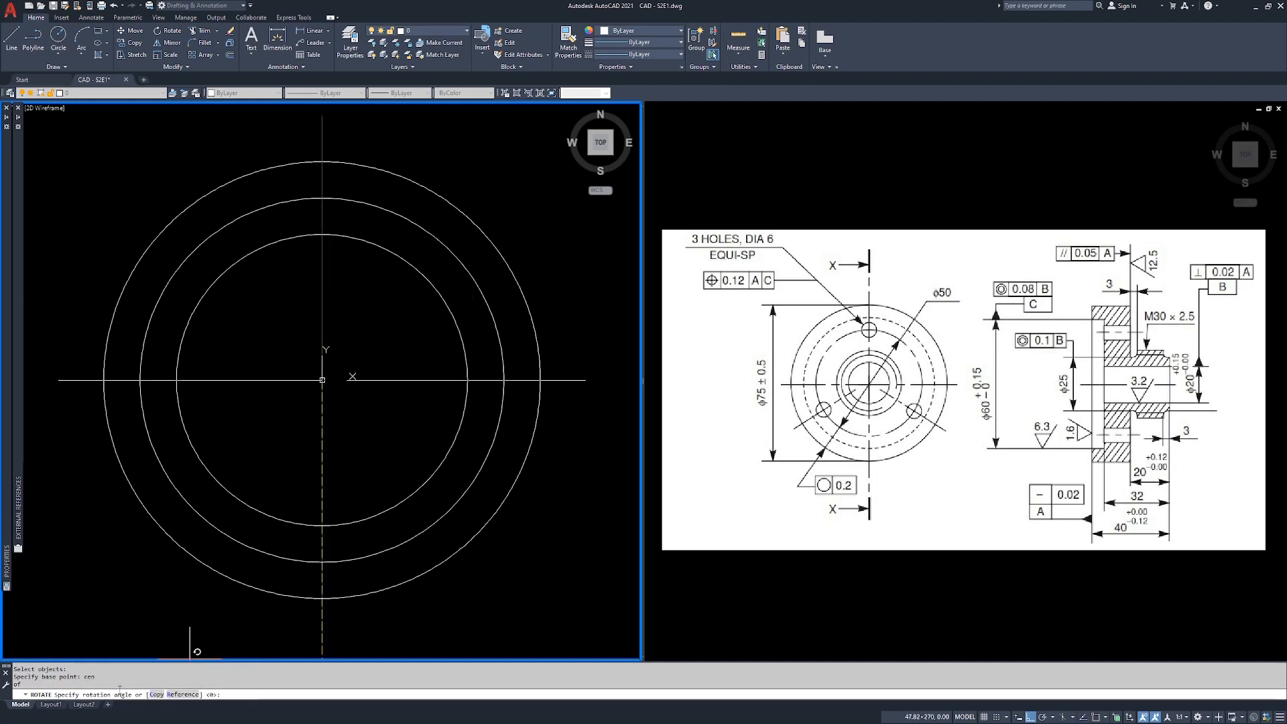
left_click(156, 695)
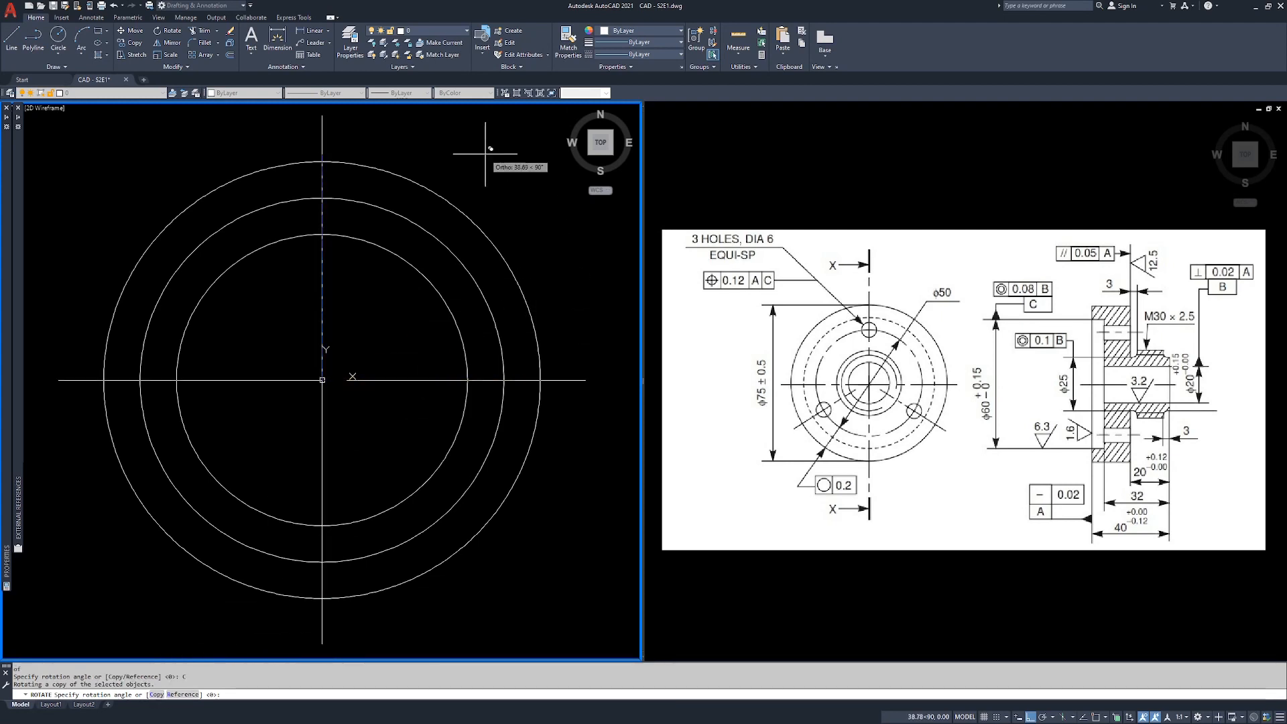
left_click(468, 129)
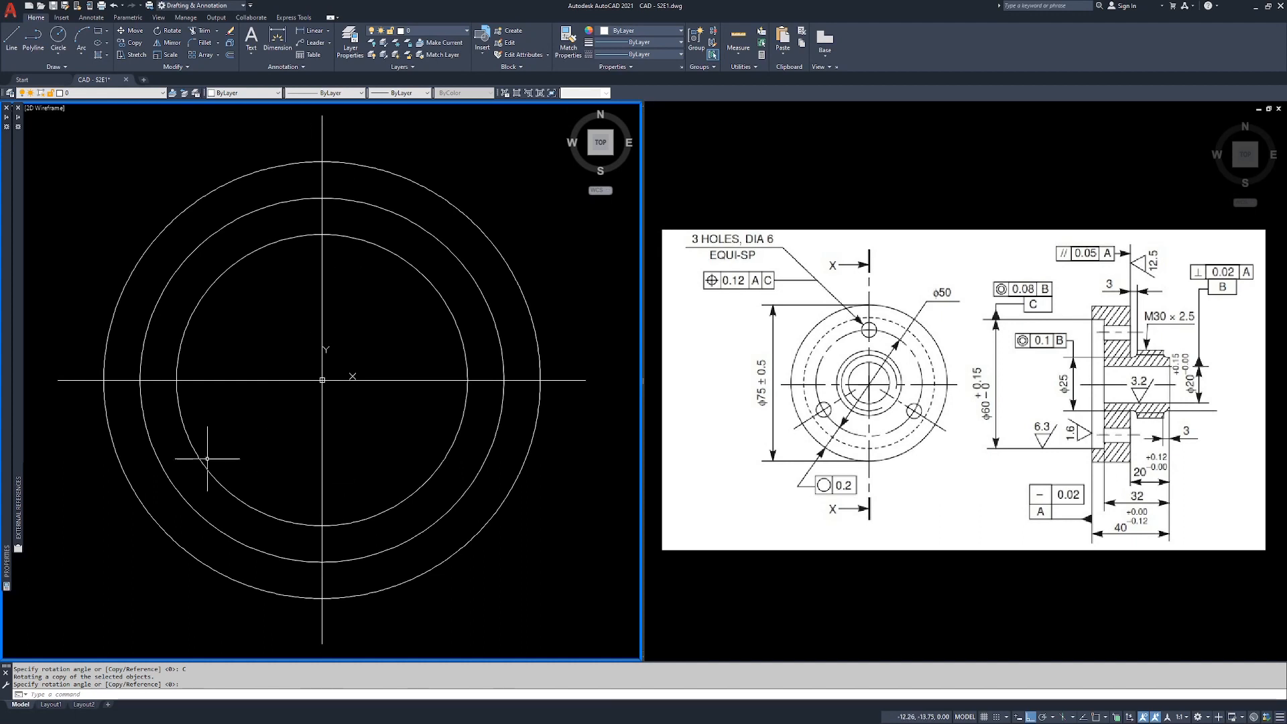
key("Escape")
key("Escape")
key("Escape")
Create a new layer named Centerline.
type("1")
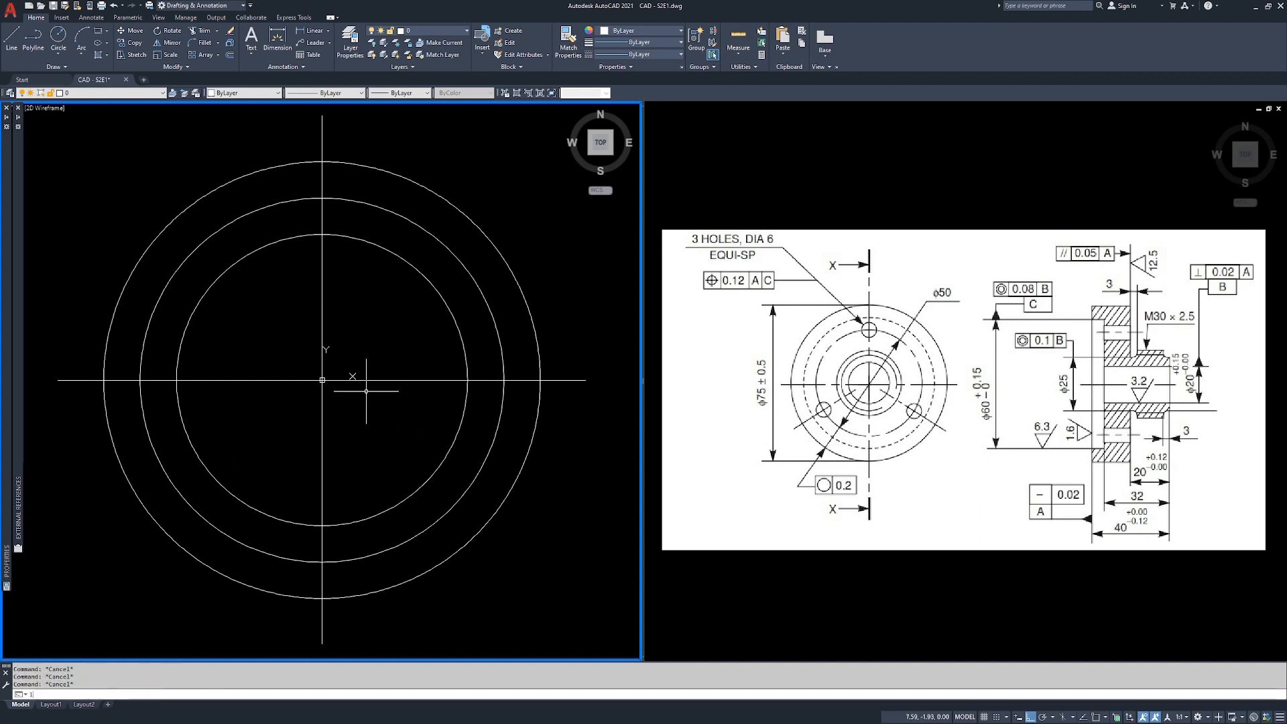
type("a")
key("Return")
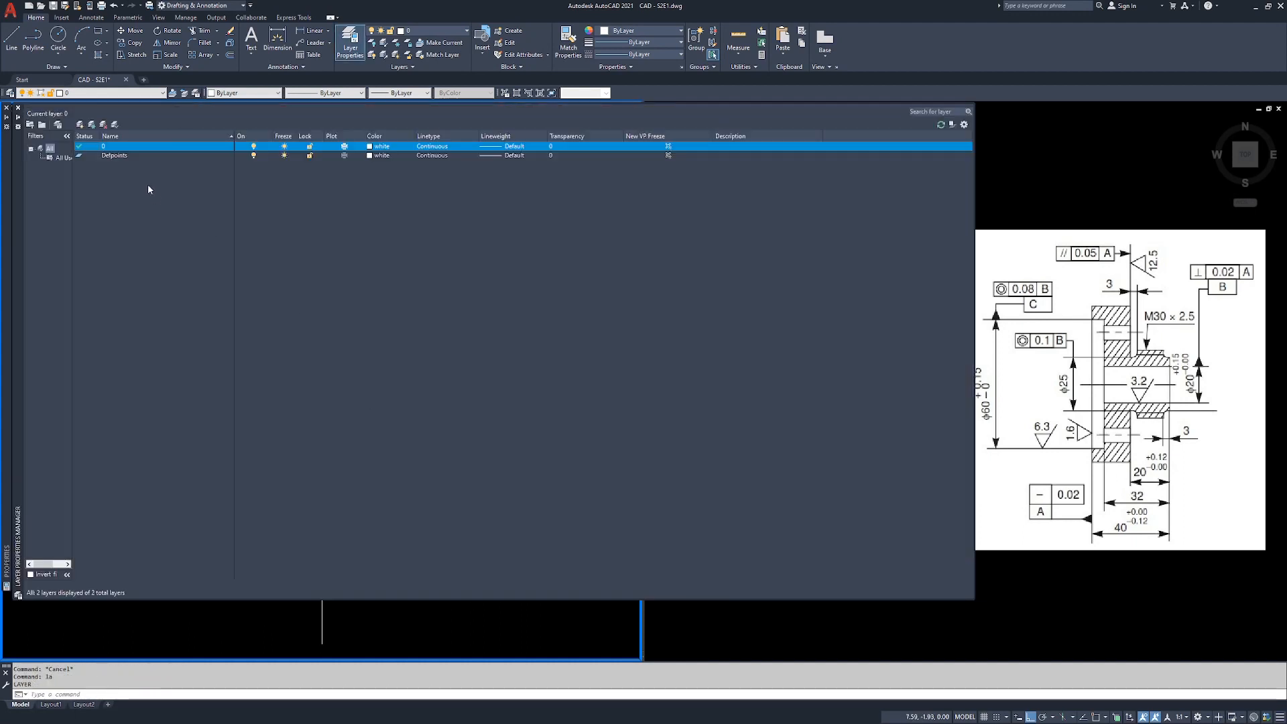
left_click(80, 125)
type("Centerline")
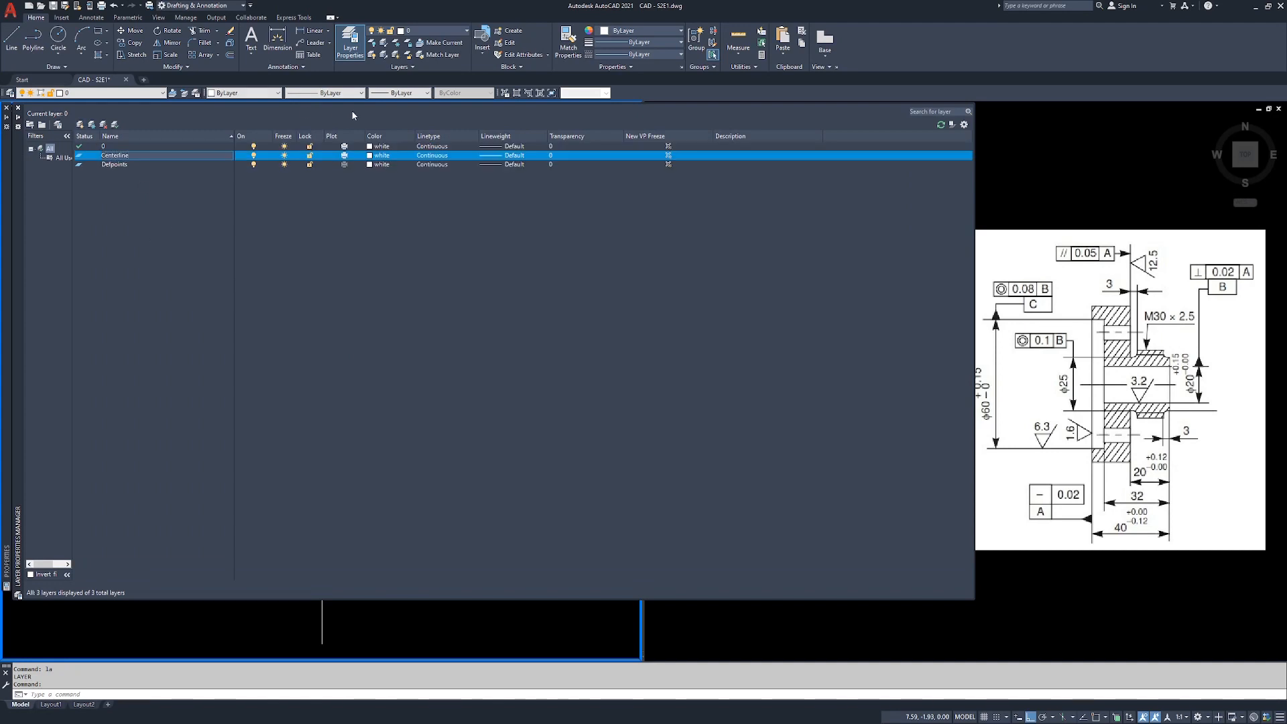
Load the CENTER linetype and assign it to the Centerline layer.
left_click(444, 158)
left_click(657, 441)
left_click(580, 378)
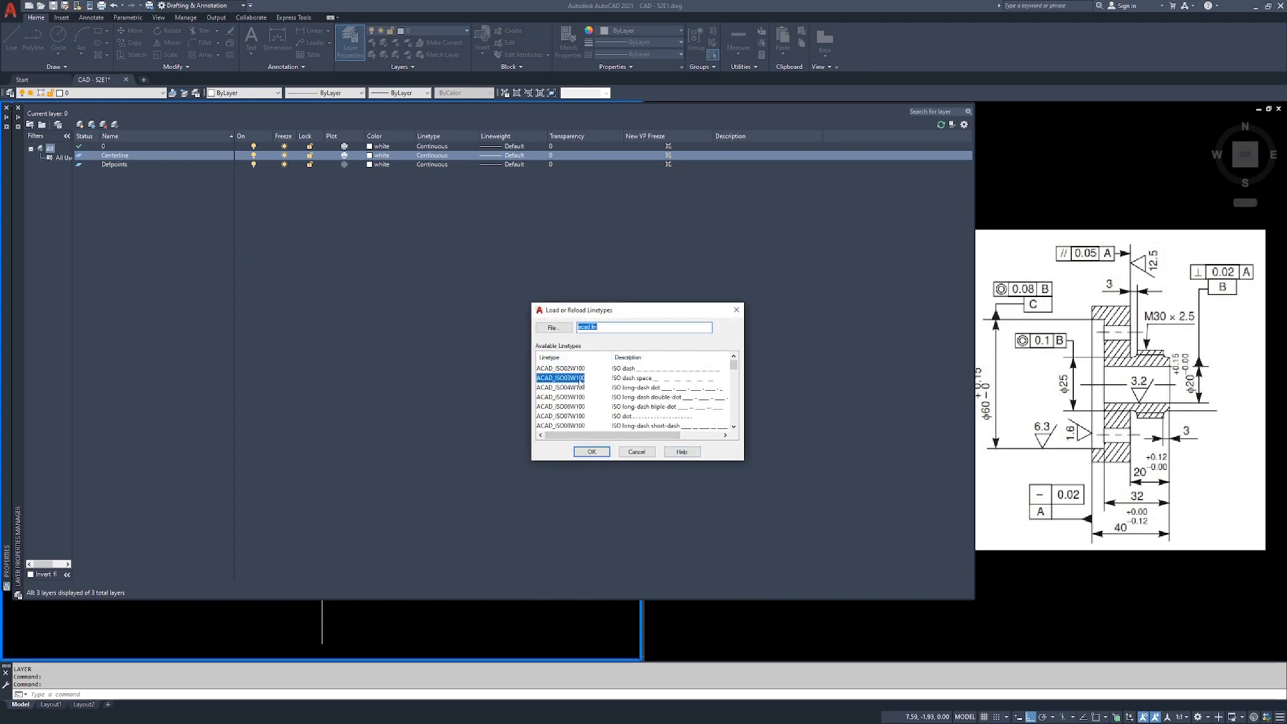
key("c")
left_click(565, 415)
left_click(553, 369)
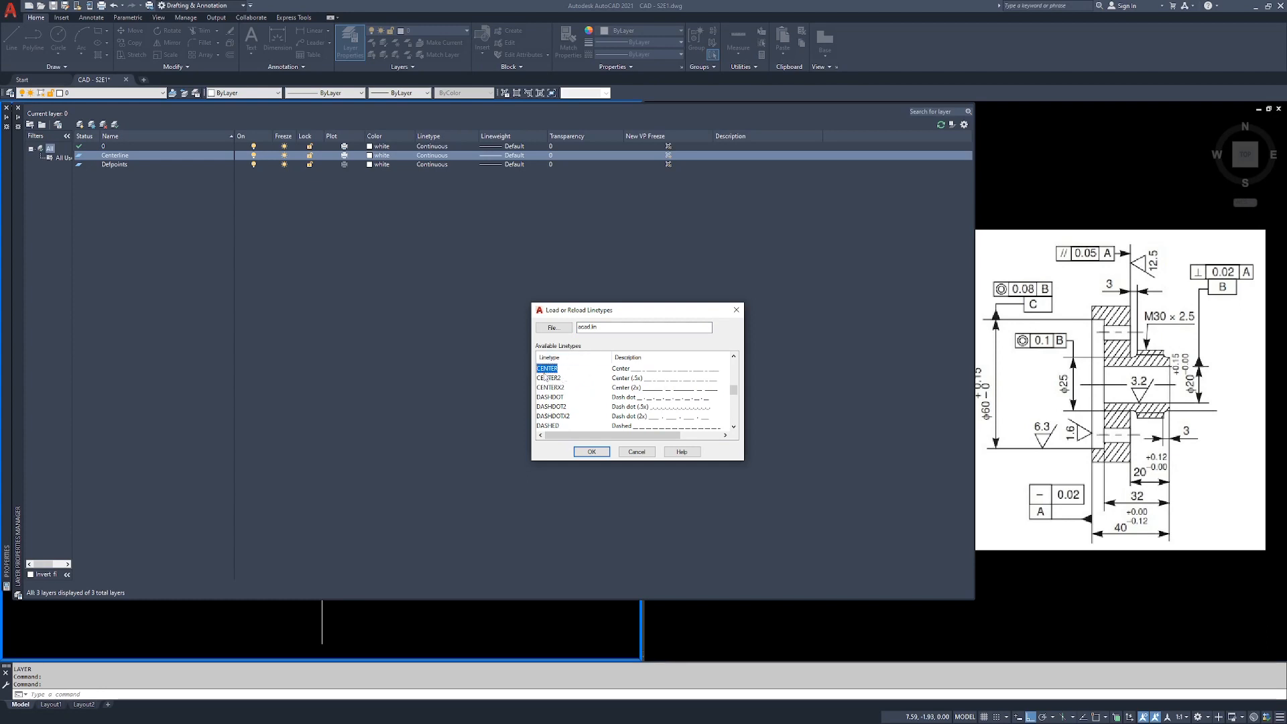
left_click(589, 453)
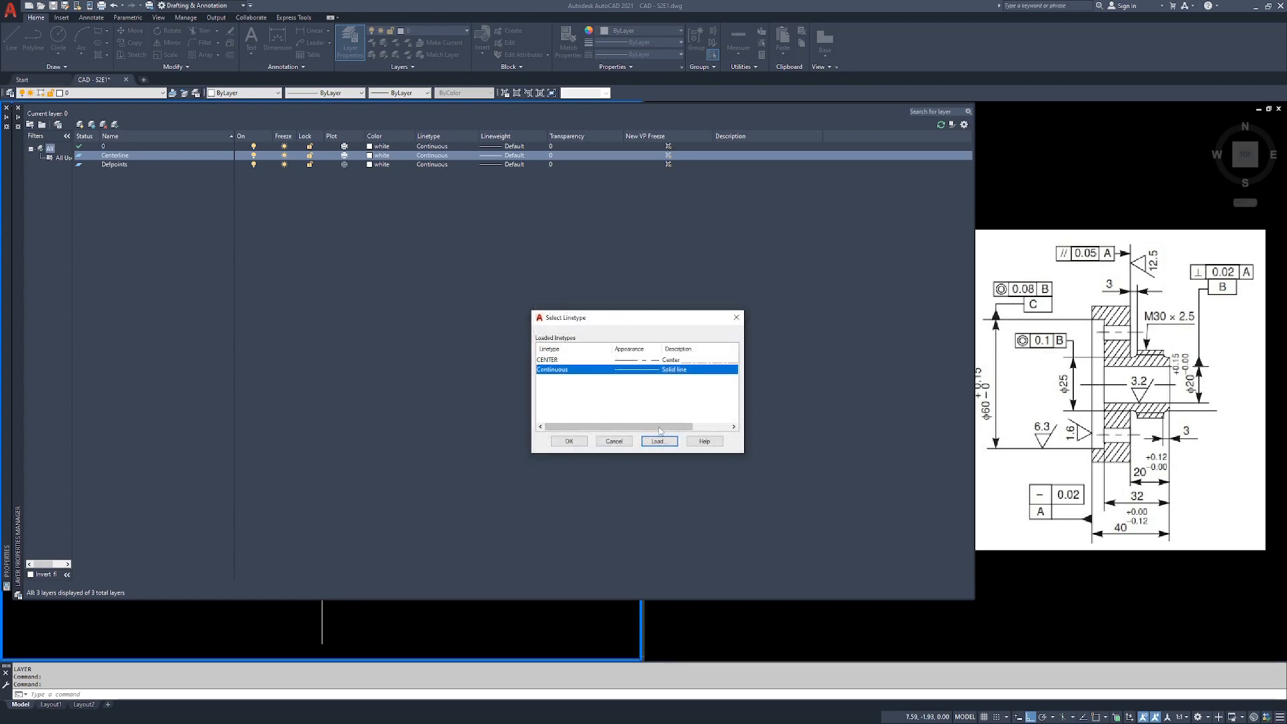
left_click(556, 361)
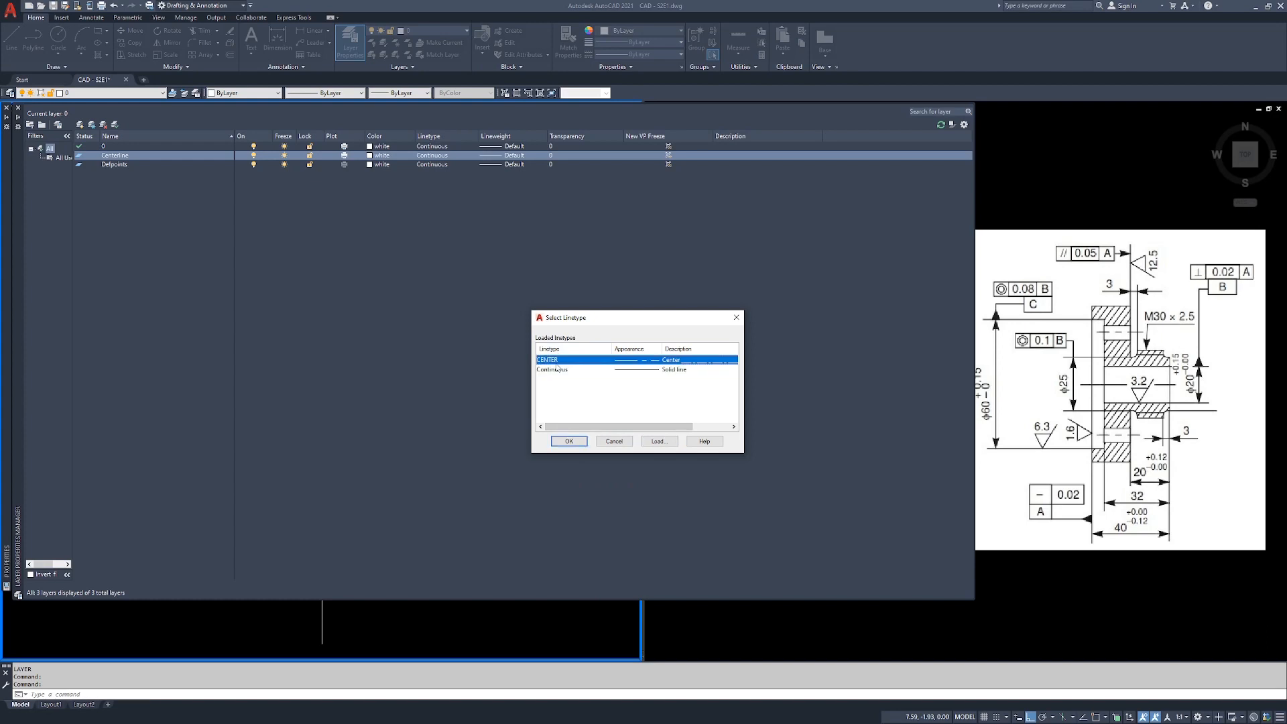
left_click(569, 441)
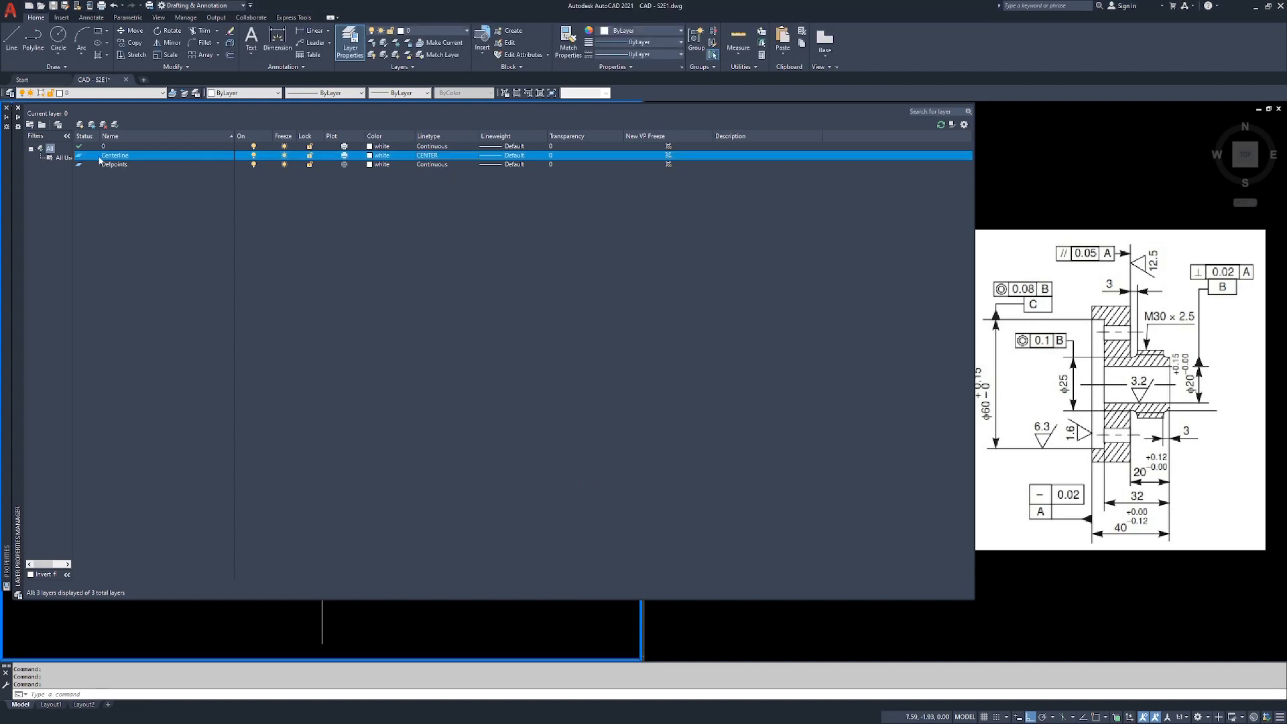
key("ctrl")
key("ctrl")
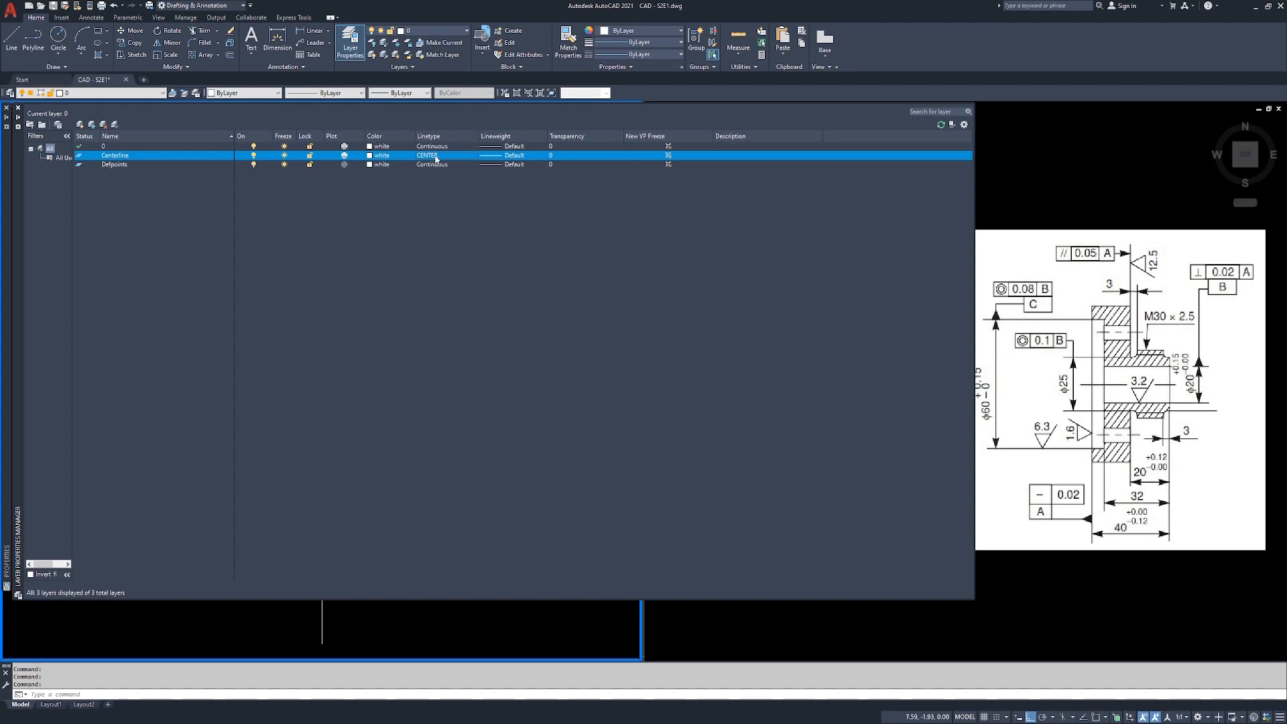
Move the vertical and horizontal centre lines to the Centerline layer.
left_click(490, 630)
left_click(490, 631)
left_click(355, 323)
left_click(273, 429)
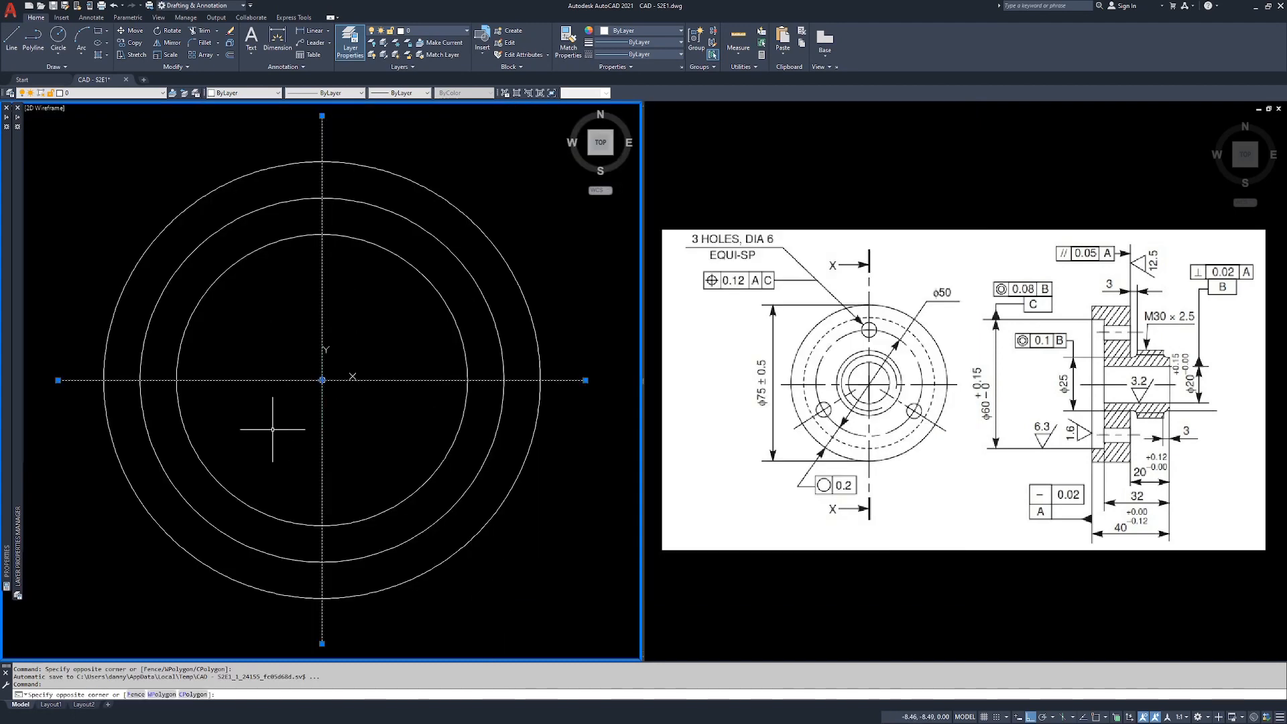
left_click(102, 94)
left_click(81, 110)
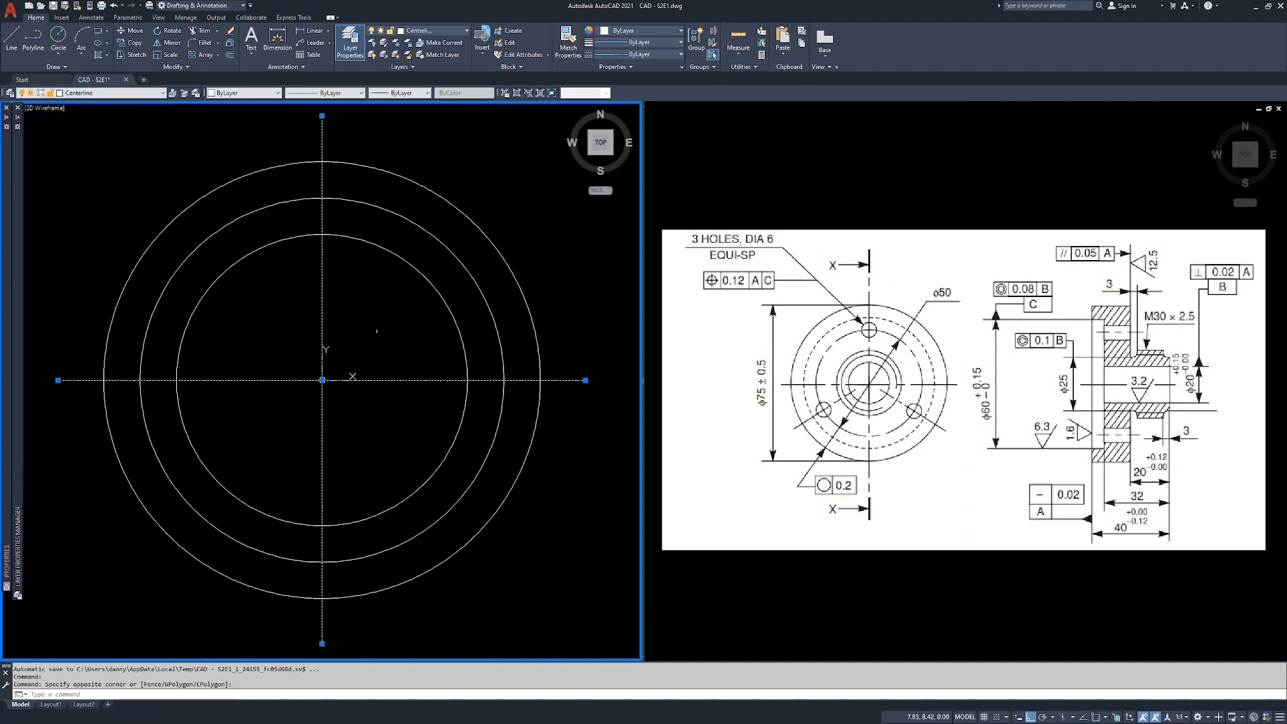
key("Escape")
key("Escape")
key("Escape")
Set the global linetype scale LTSCALE to 1 and the PSLTSCALE variable to 1.
scroll(312, 368, "up", 9)
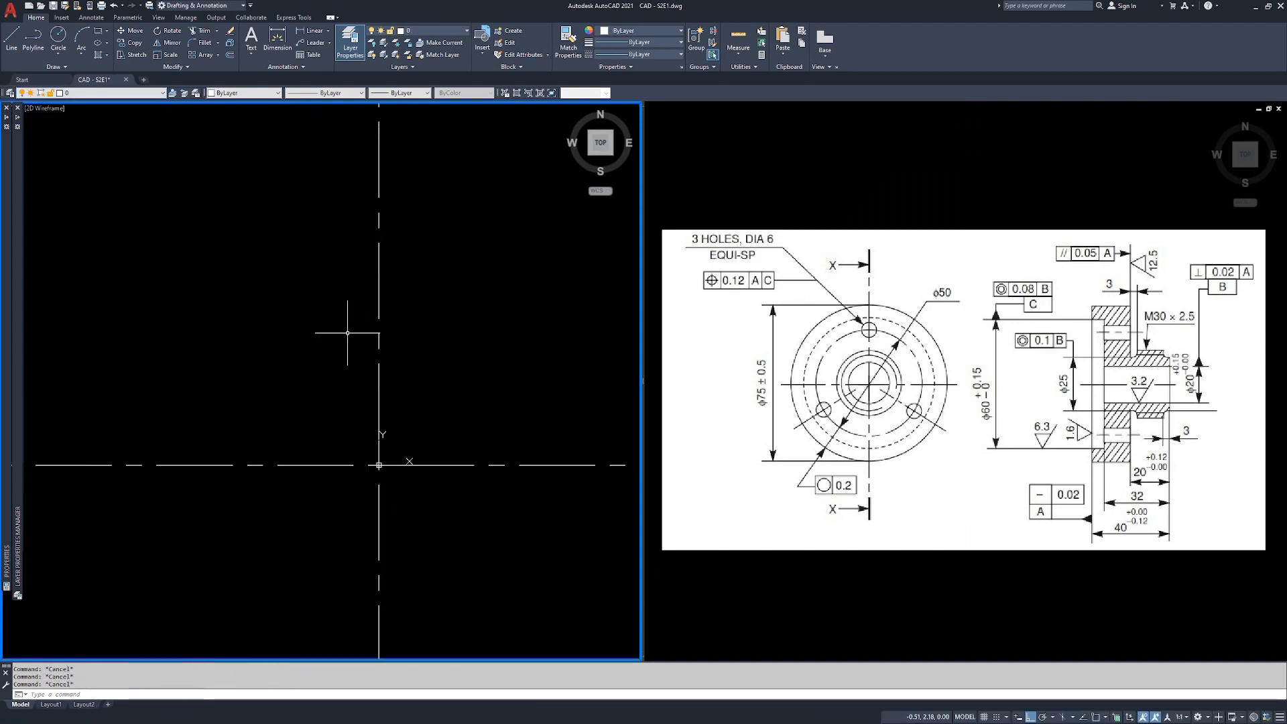
middle_click_drag(376, 364, 317, 333)
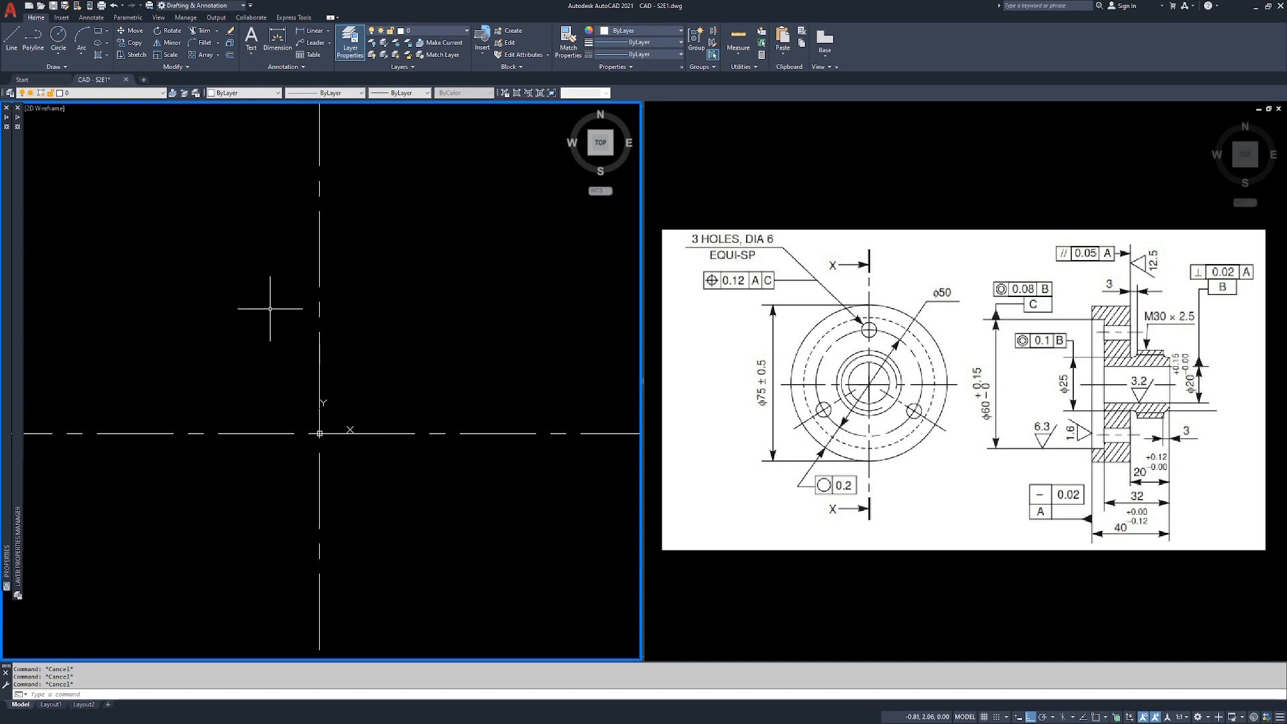
type("ltscale")
key("Return")
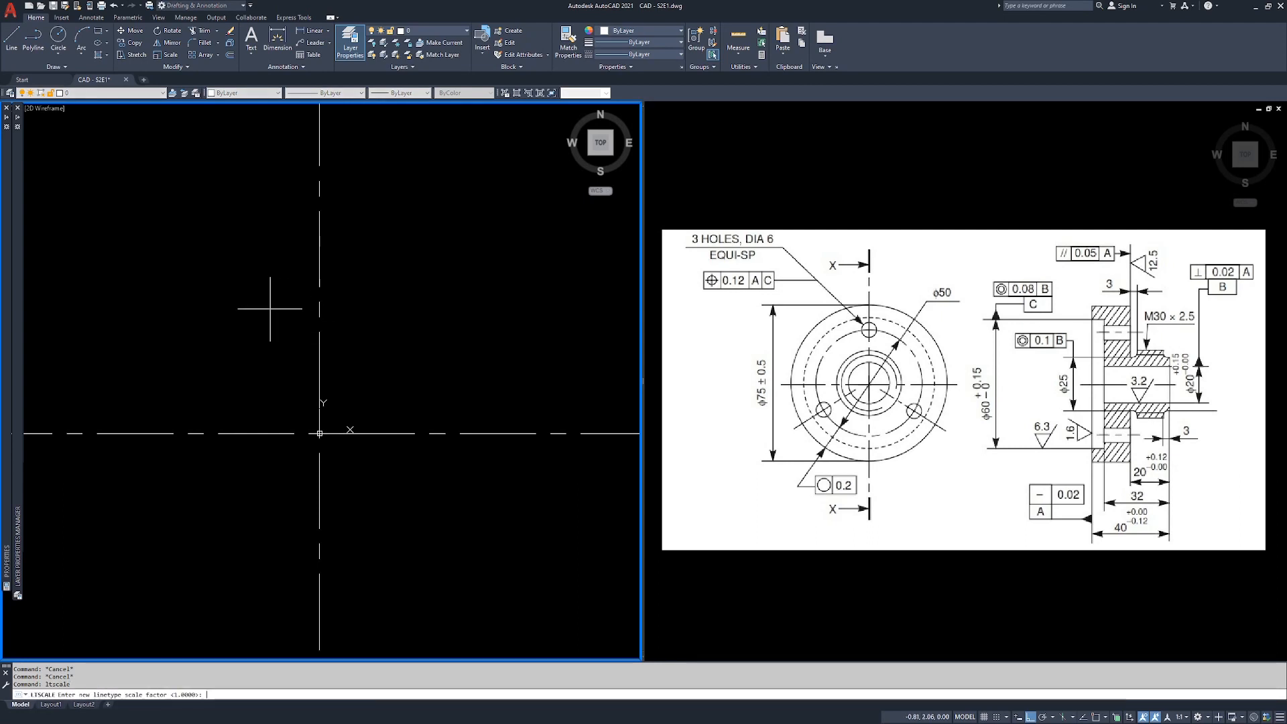
type("1")
key("Return")
type("psltscale")
key("Return")
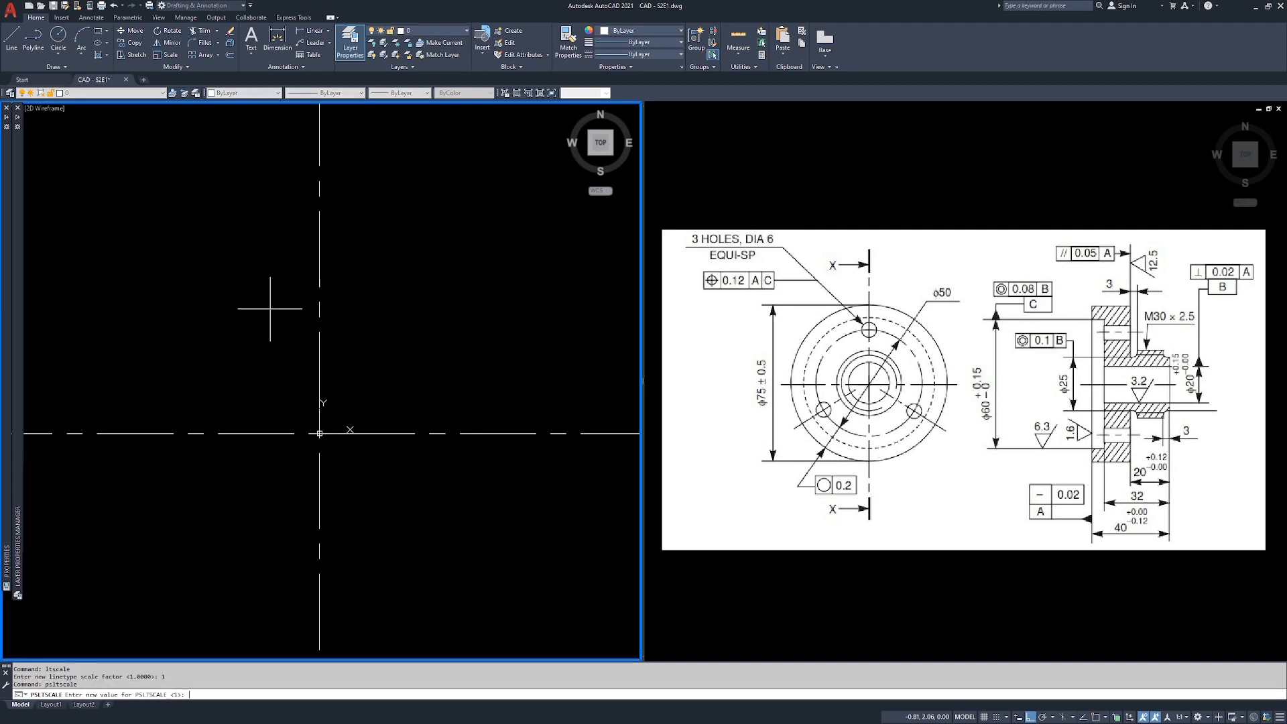
type("1")
key("Return")
Set the linetype scale of both centre lines to 5.
scroll(316, 288, "down", 13)
scroll(319, 273, "up", 4)
middle_click_drag(290, 246, 311, 302)
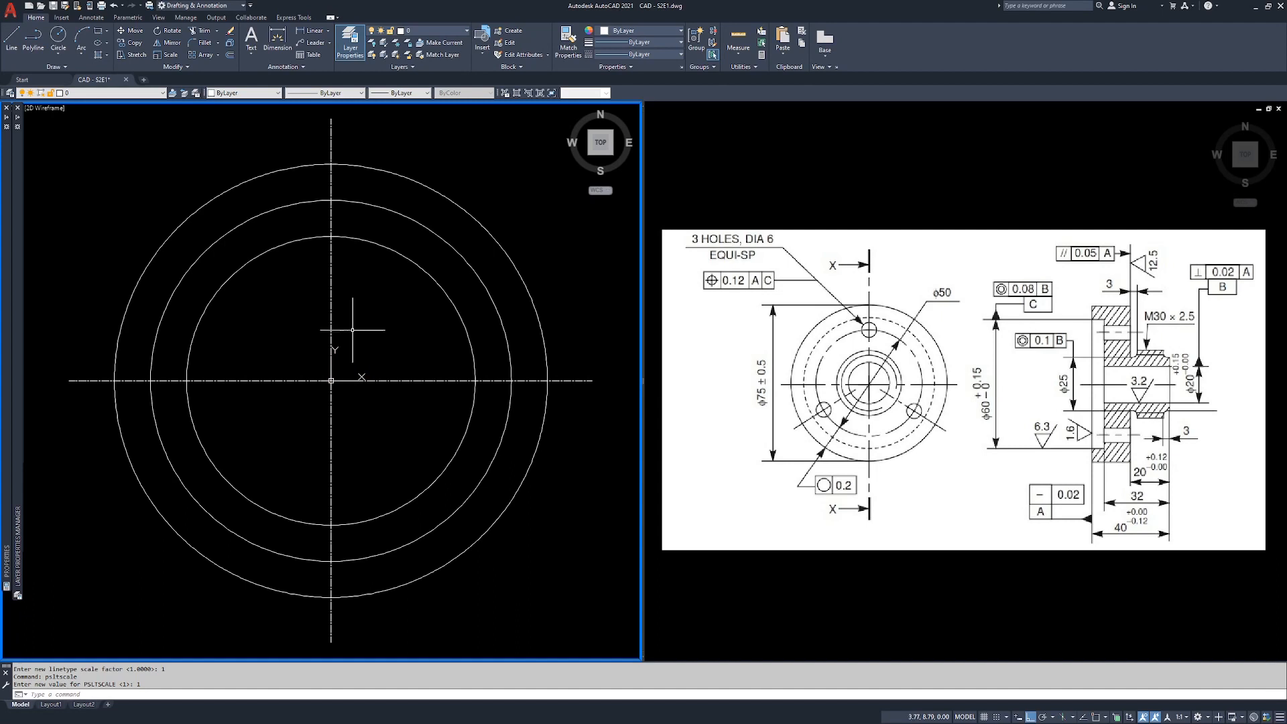
left_click(392, 308)
left_click(298, 460)
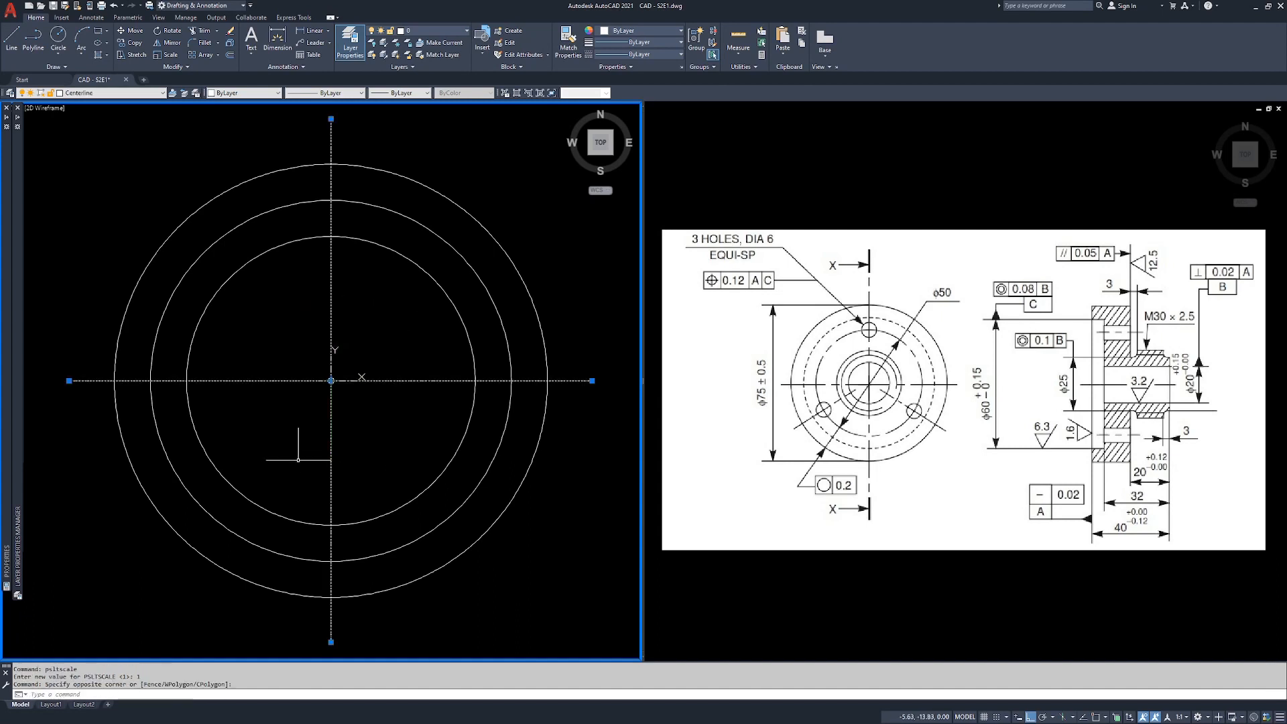
mouse_move(7, 265)
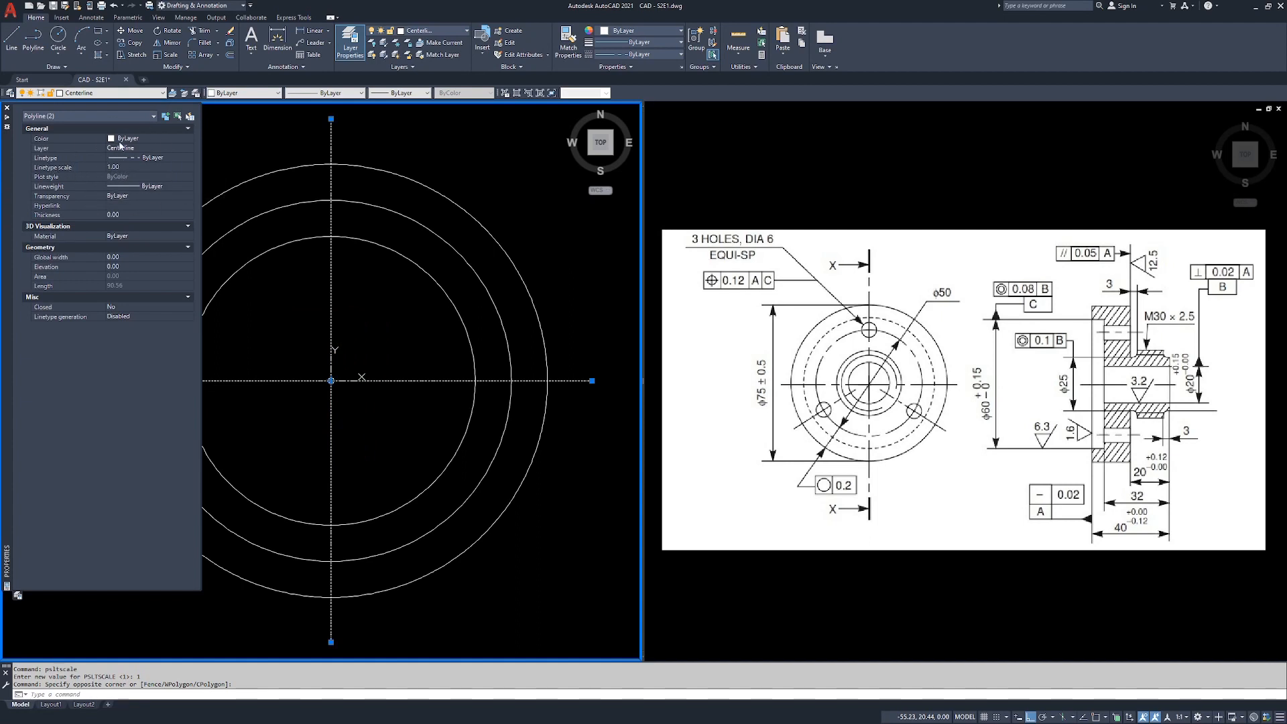
left_click(166, 166)
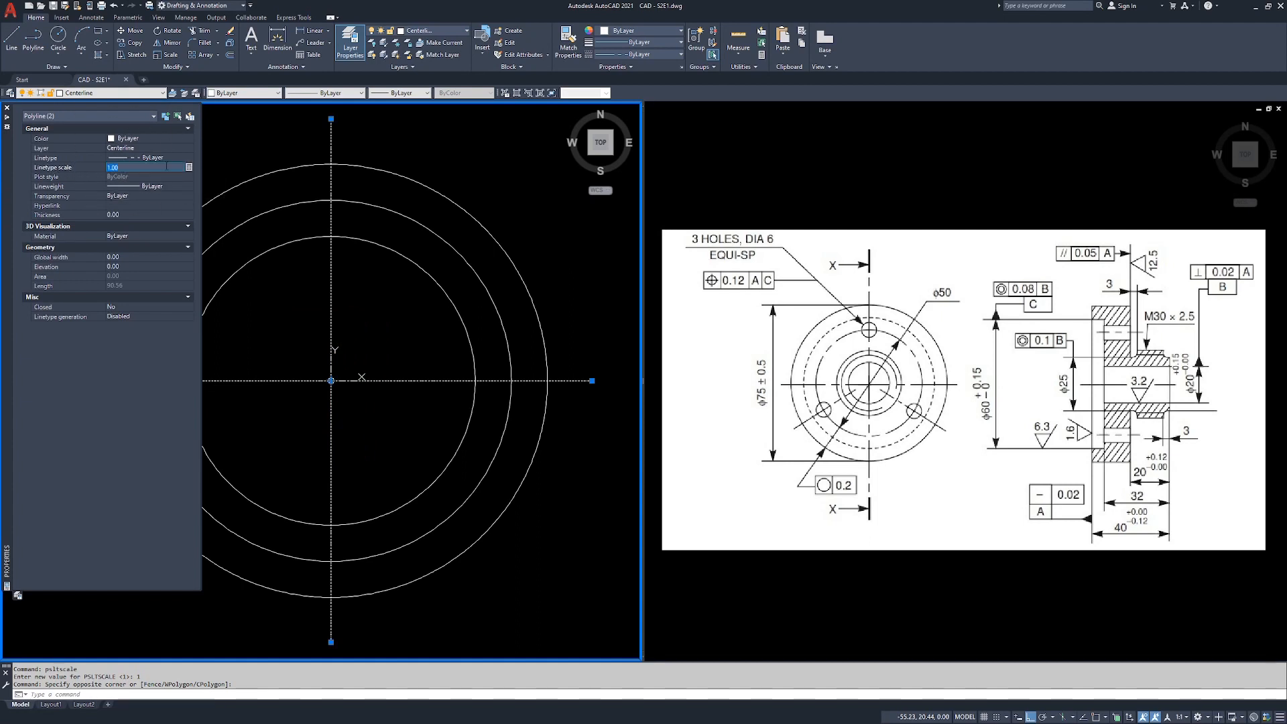
type("5")
key("Return")
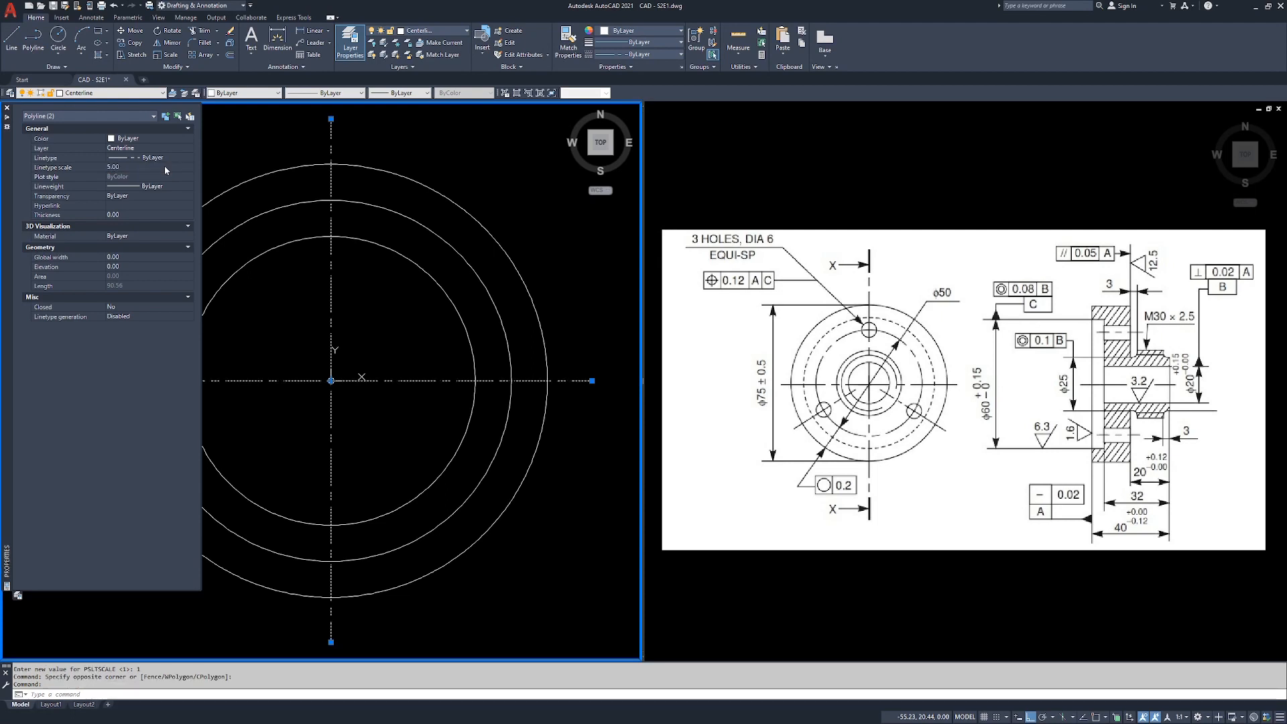
key("Escape")
key("Escape")
key("Escape")
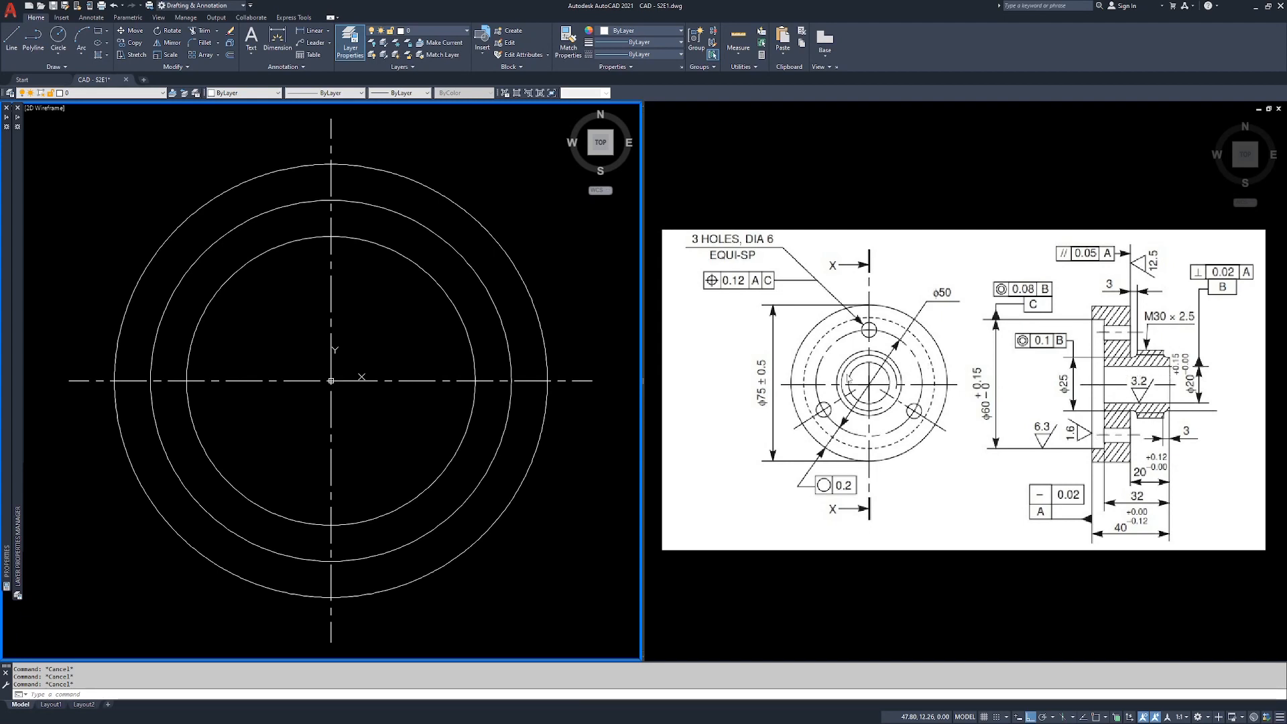
Draw a circle with a diameter of 20 at the centre of the existing concentric circles.
double_click(461, 355)
type("circle")
key("Return")
type("cen")
key("Return")
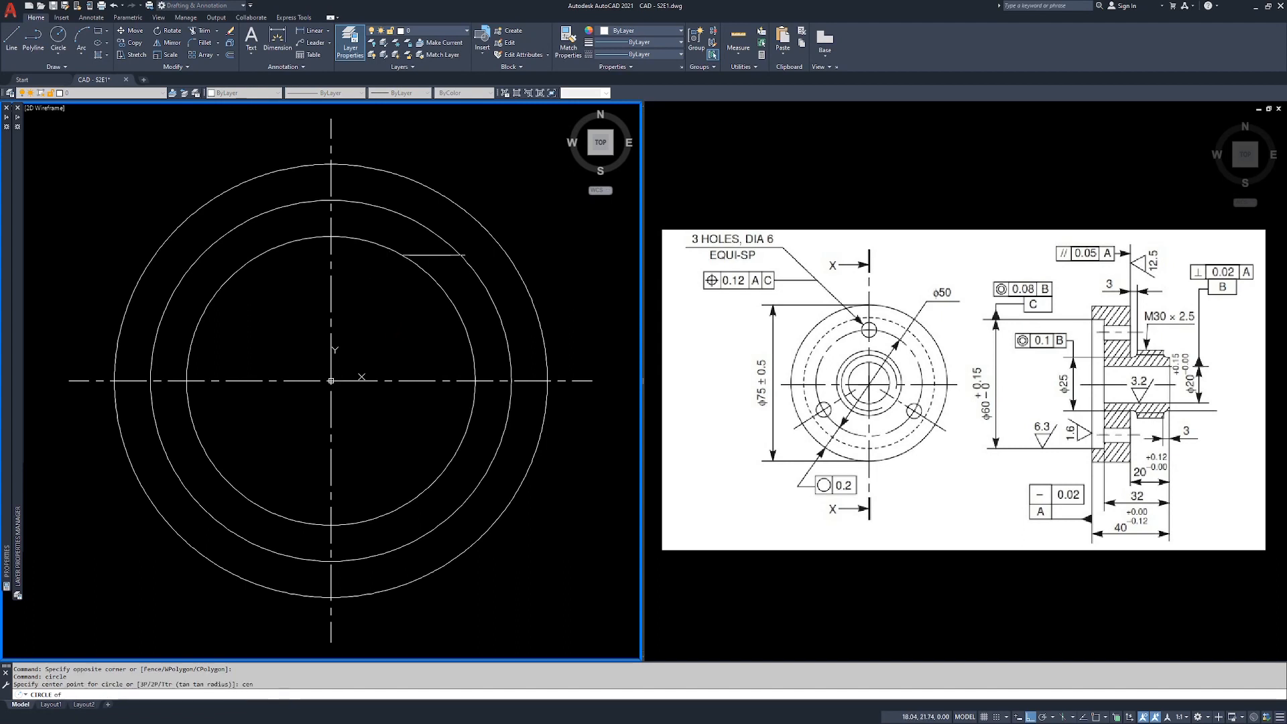
left_click(420, 261)
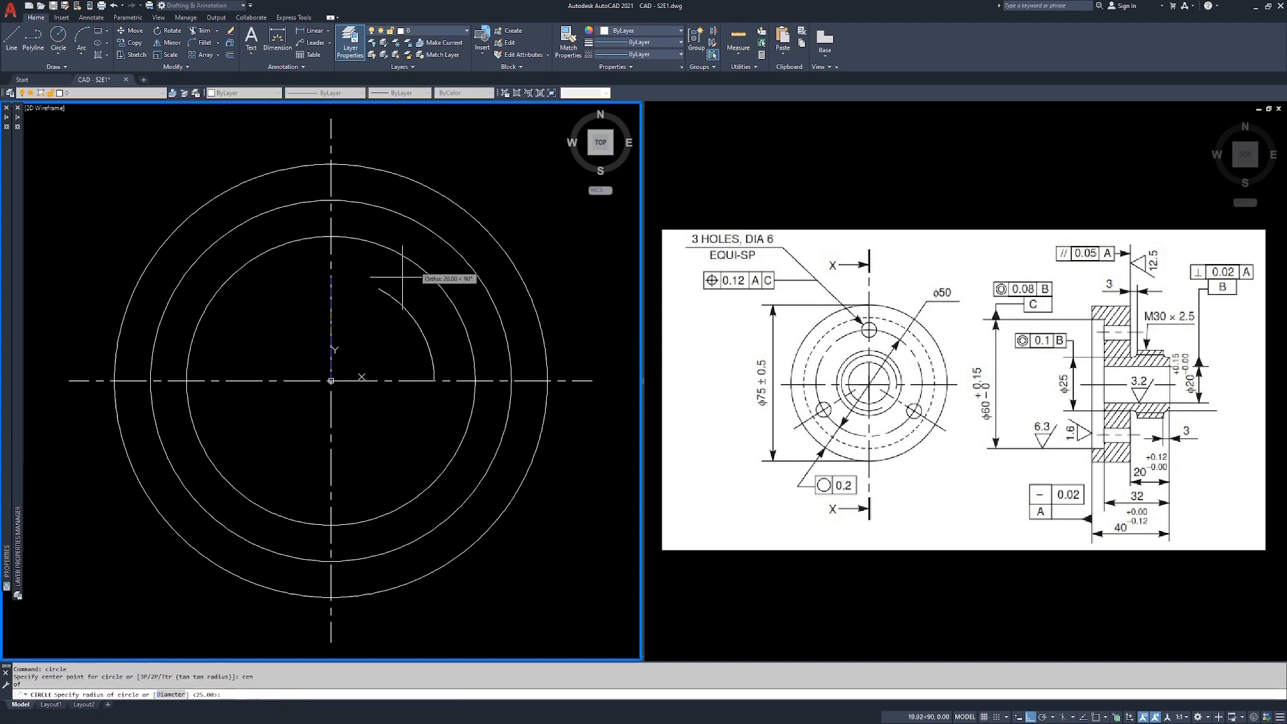
type("d")
key("Return")
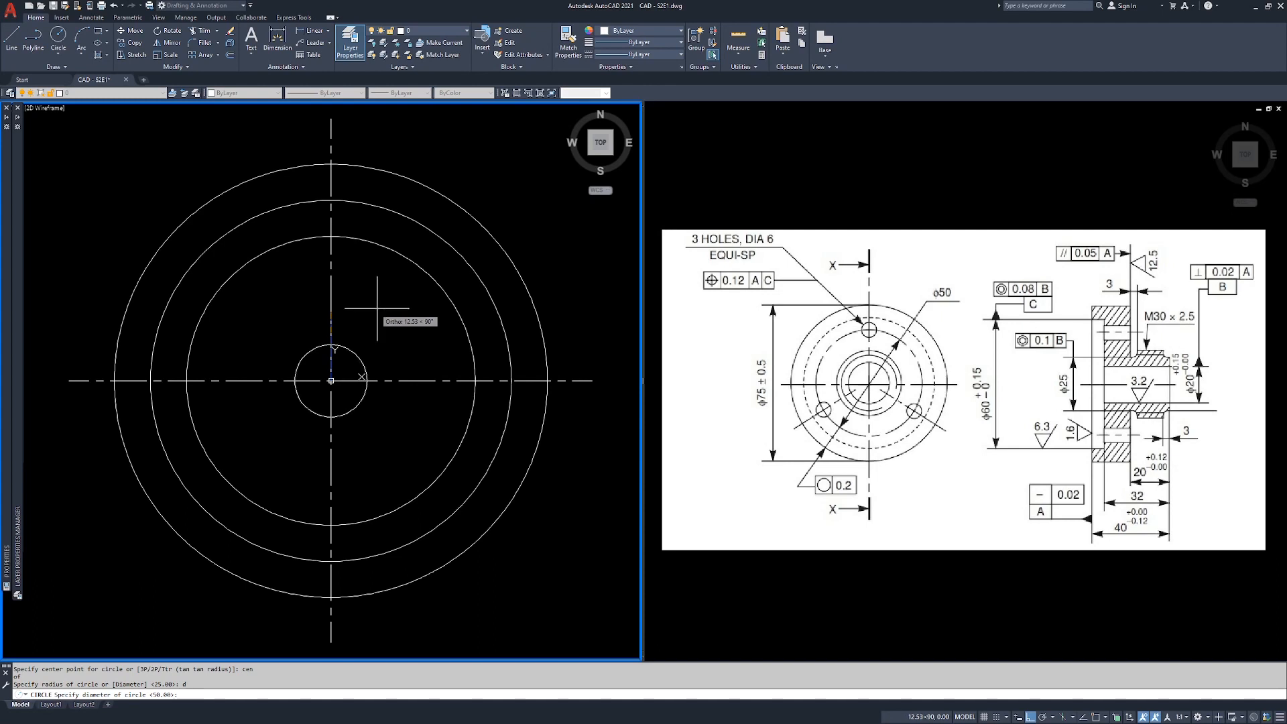
key("Return")
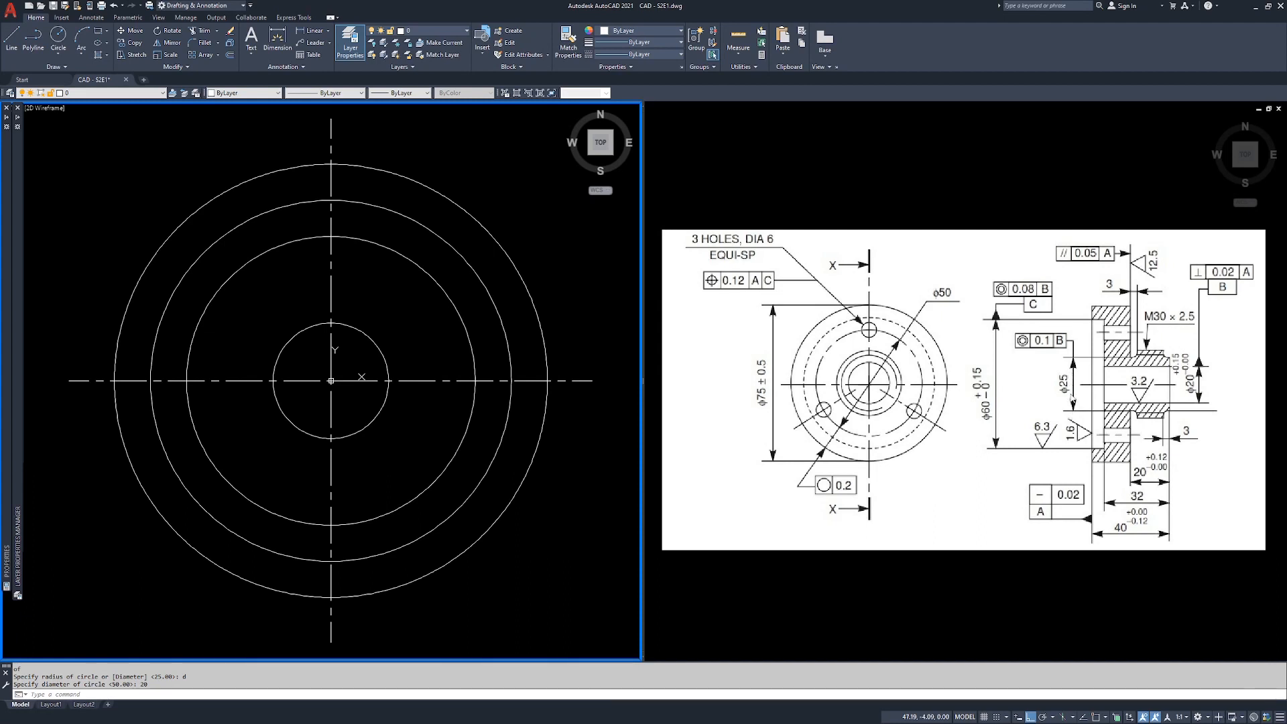
Erase the extra circle just outside the 20-diameter circle.
key("Escape")
left_click(394, 276)
left_click(362, 305)
type("e")
key("Return")
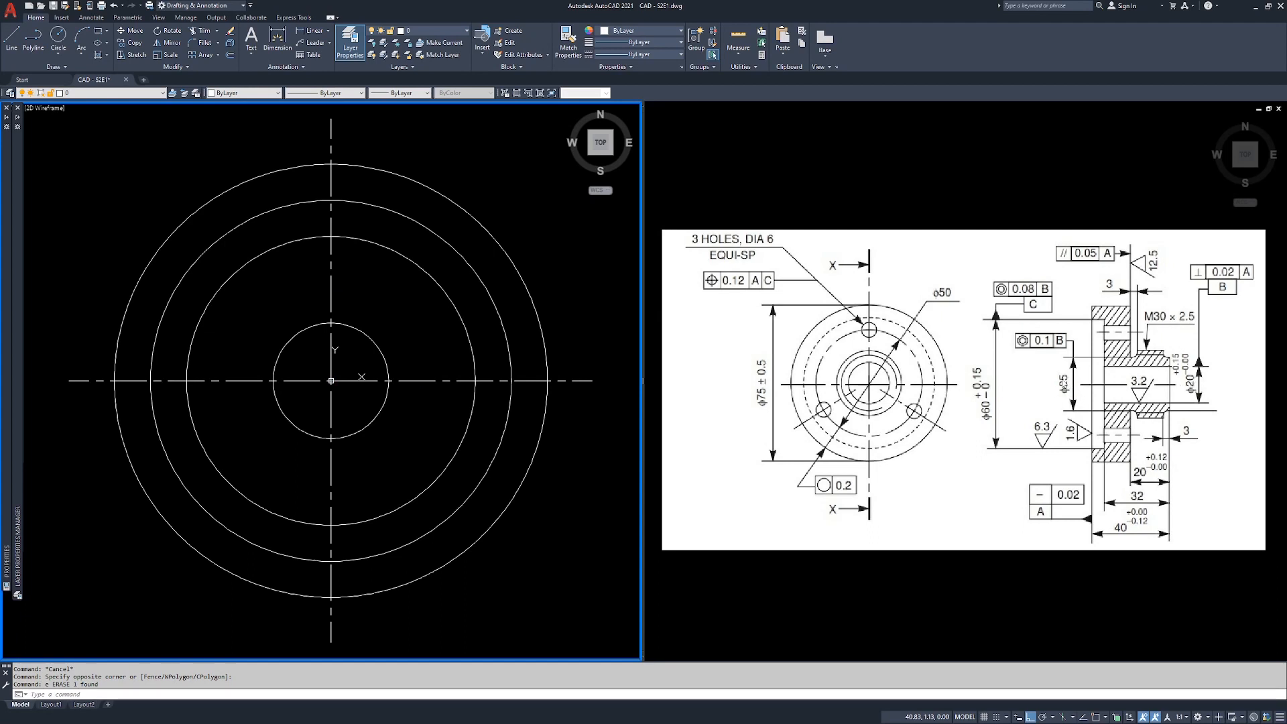
left_click(416, 288)
left_click(403, 324)
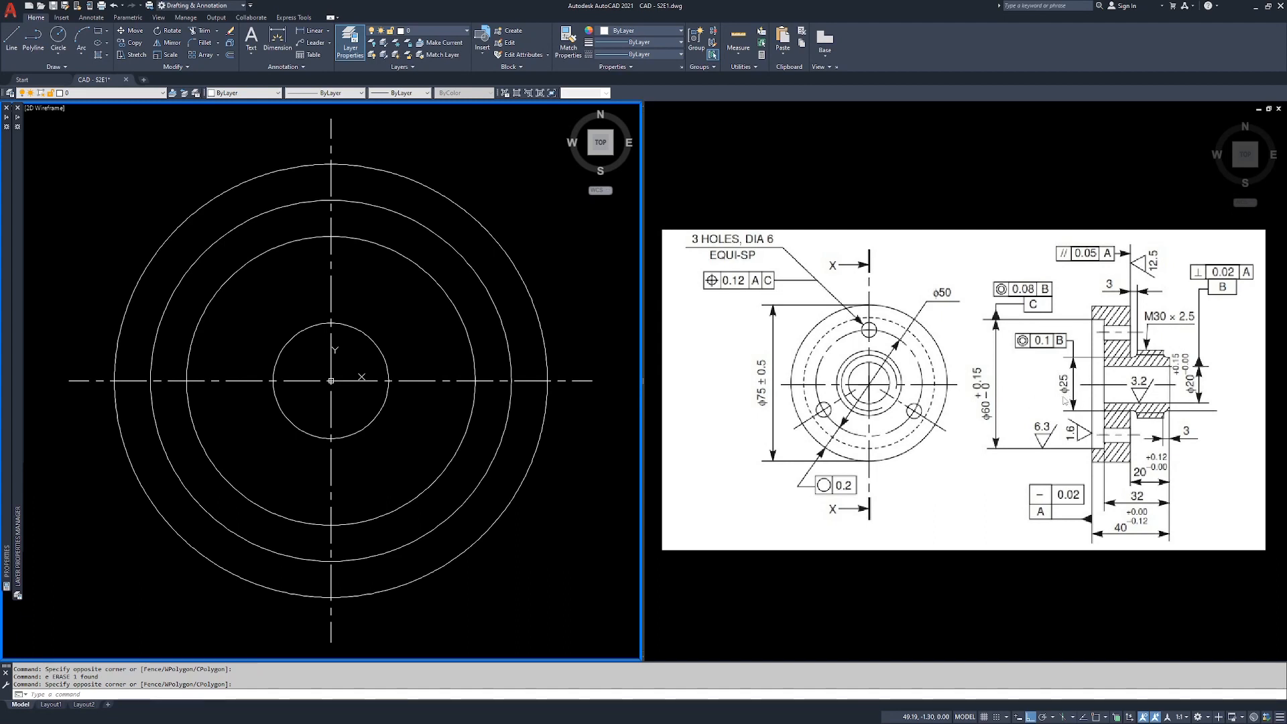
Offset the 20-diameter circle outward by 2.5.
double_click(410, 343)
type("offset")
key("Return")
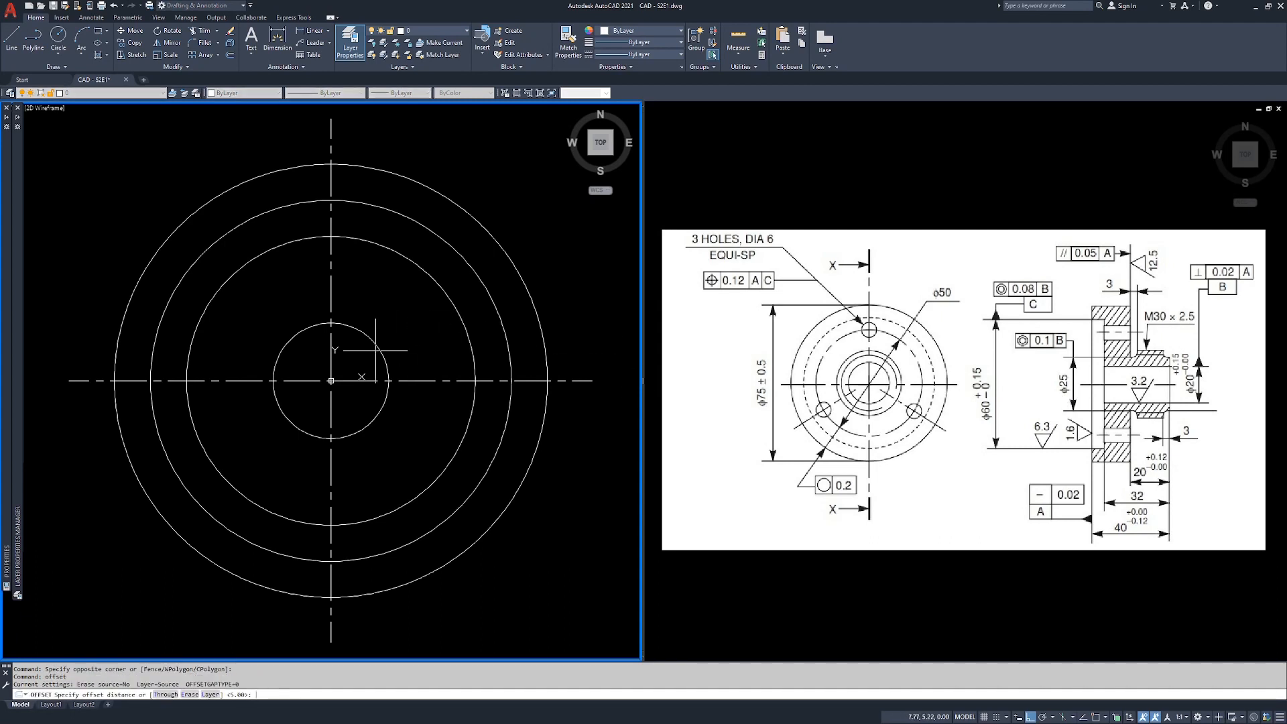
type("2.5")
key("Return")
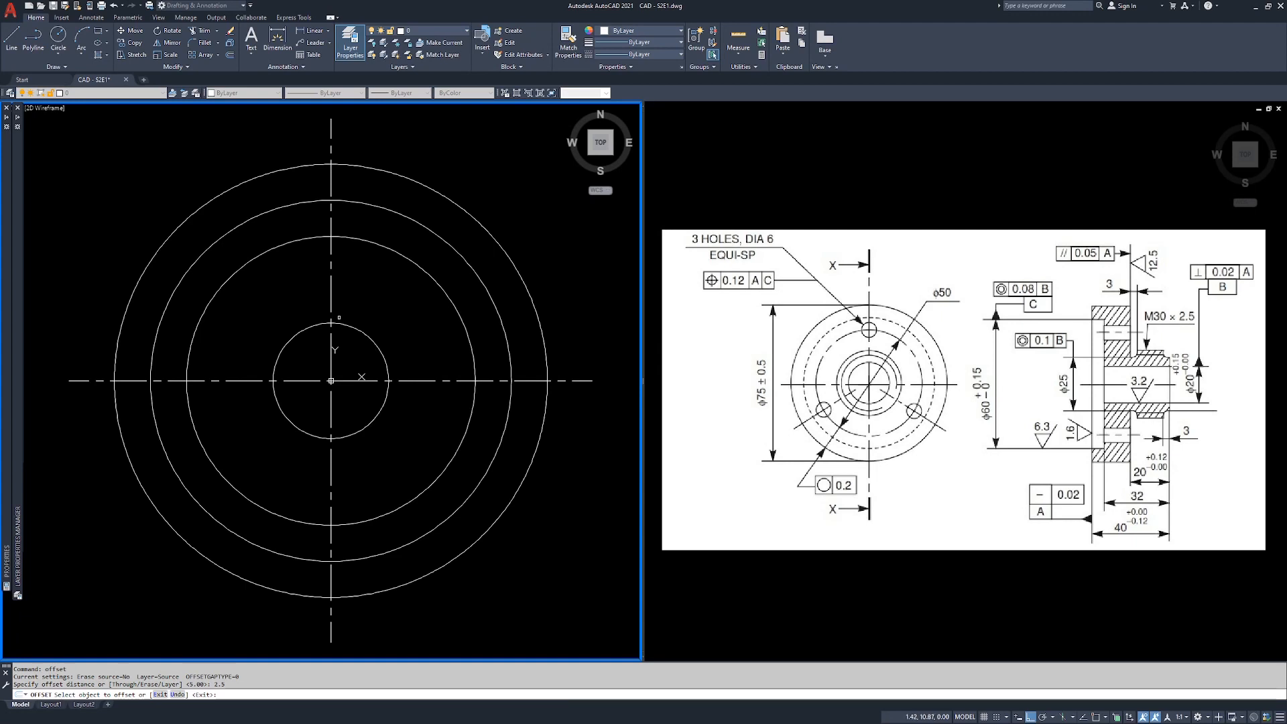
left_click(360, 330)
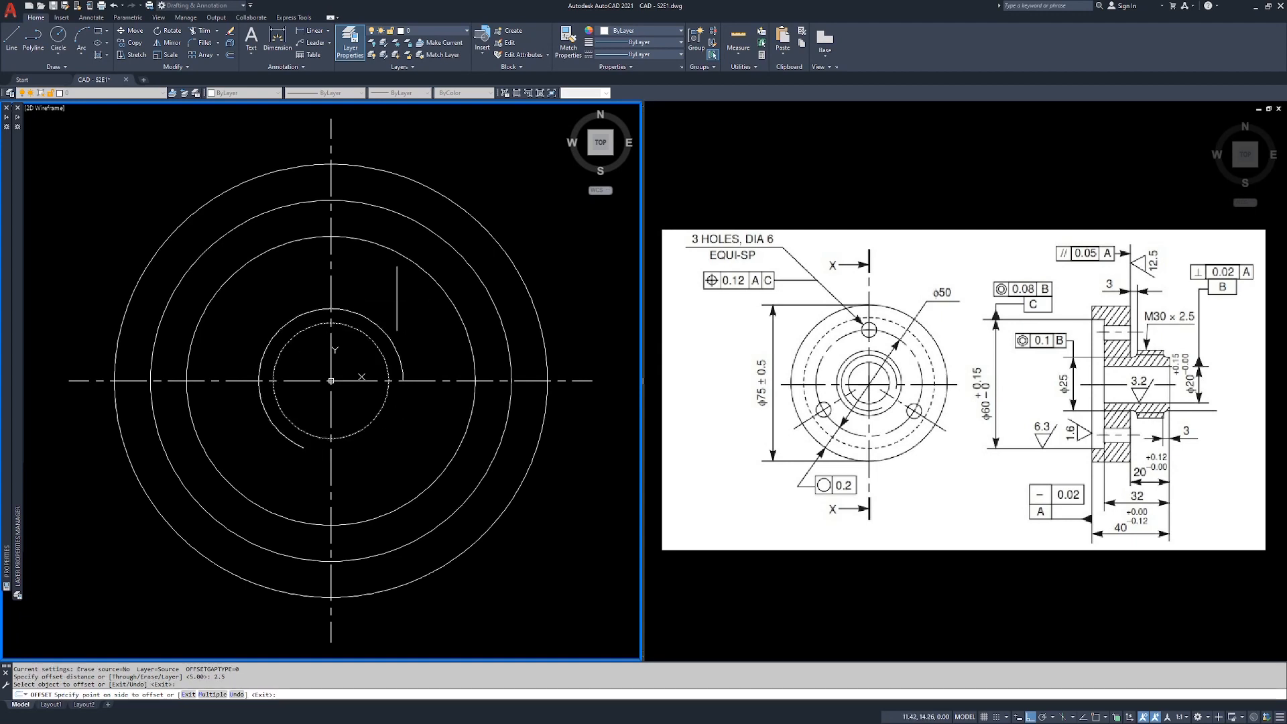
left_click(402, 288)
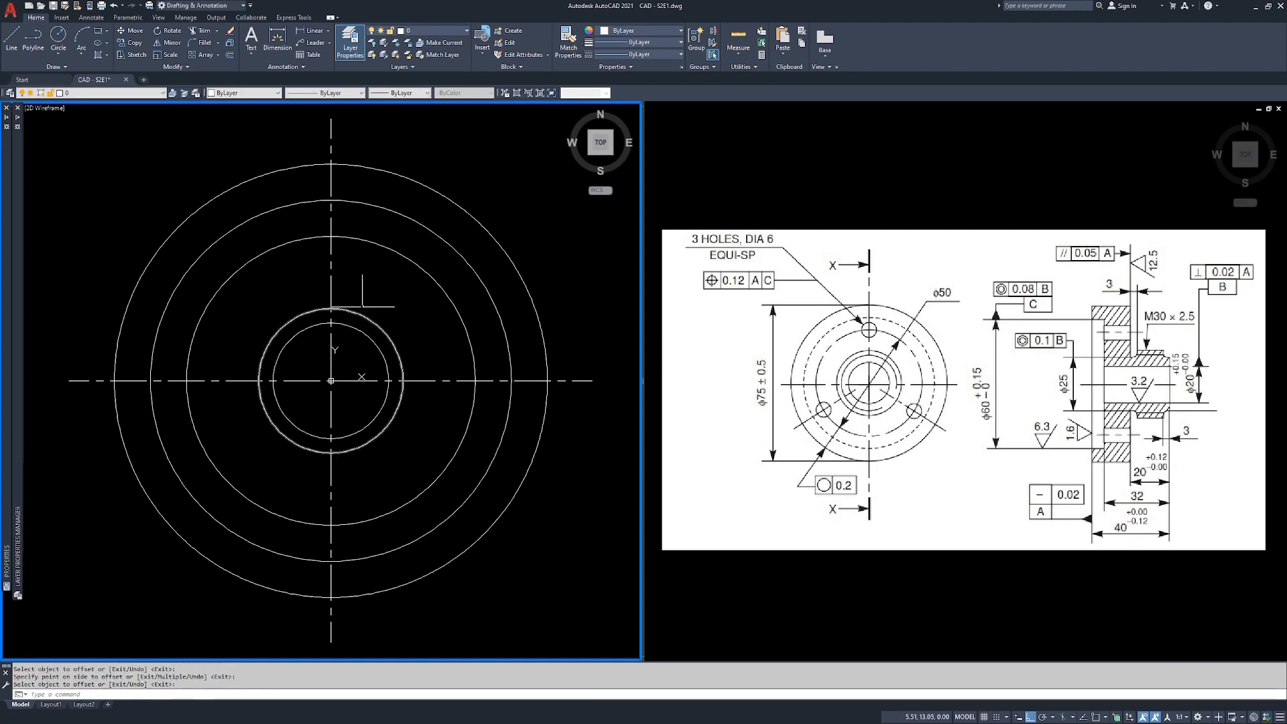
Check the radius of the newly offset circle with the List command.
left_click(370, 320)
type("ls")
key("Return")
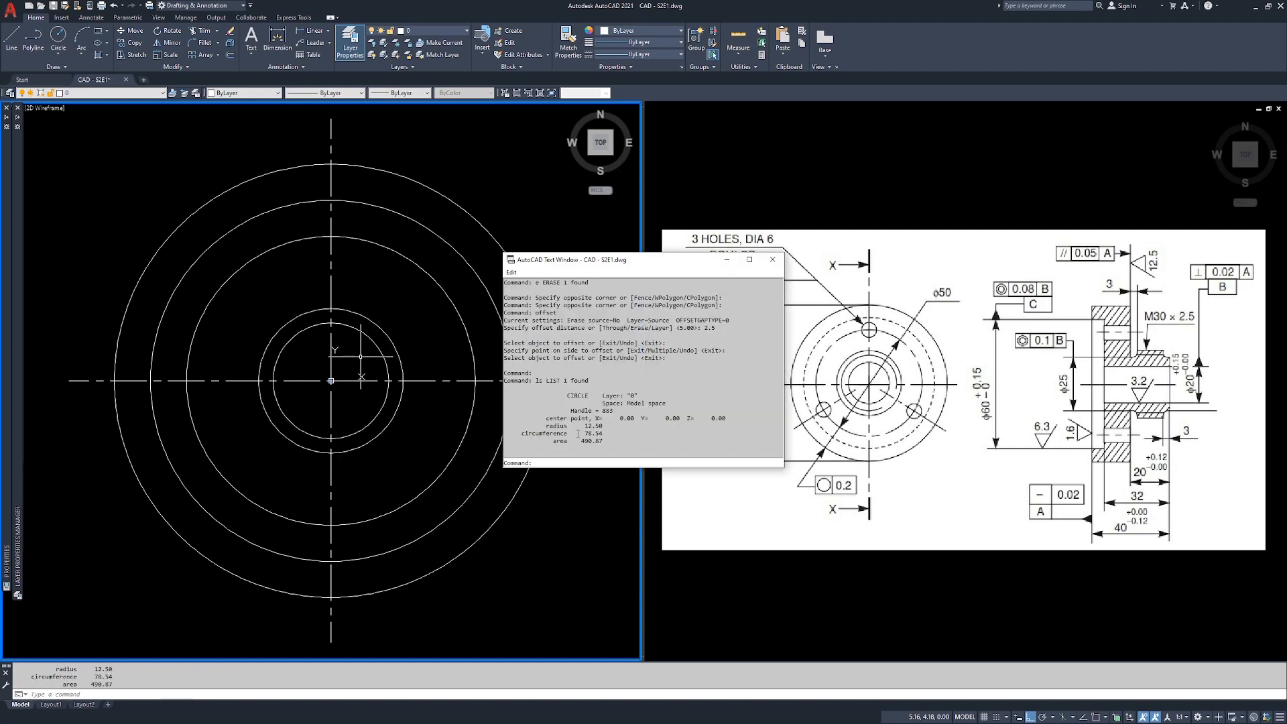
left_click_drag(585, 426, 605, 424)
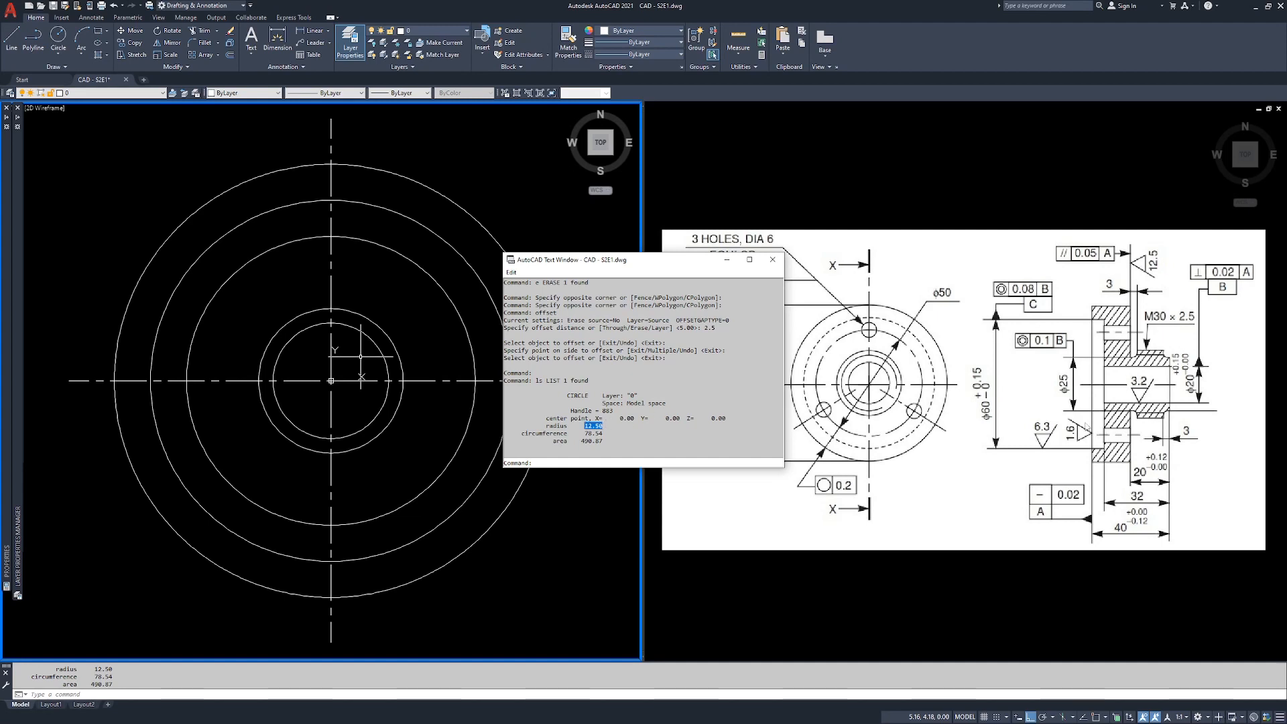
left_click(772, 259)
left_click(442, 281)
key("Escape")
key("Escape")
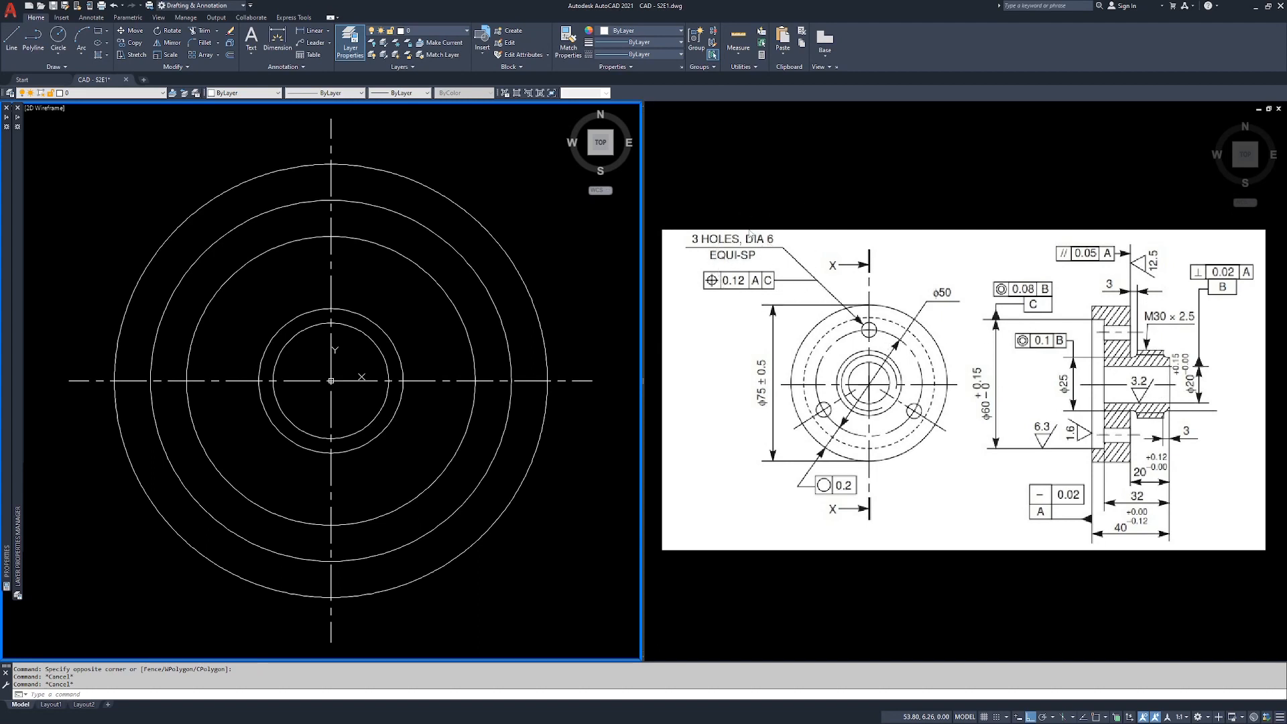
Draw a circle with a diameter of 6 at the upper intersection of the 50-diameter circle and the vertical centre line.
key("ctrl")
double_click(392, 296)
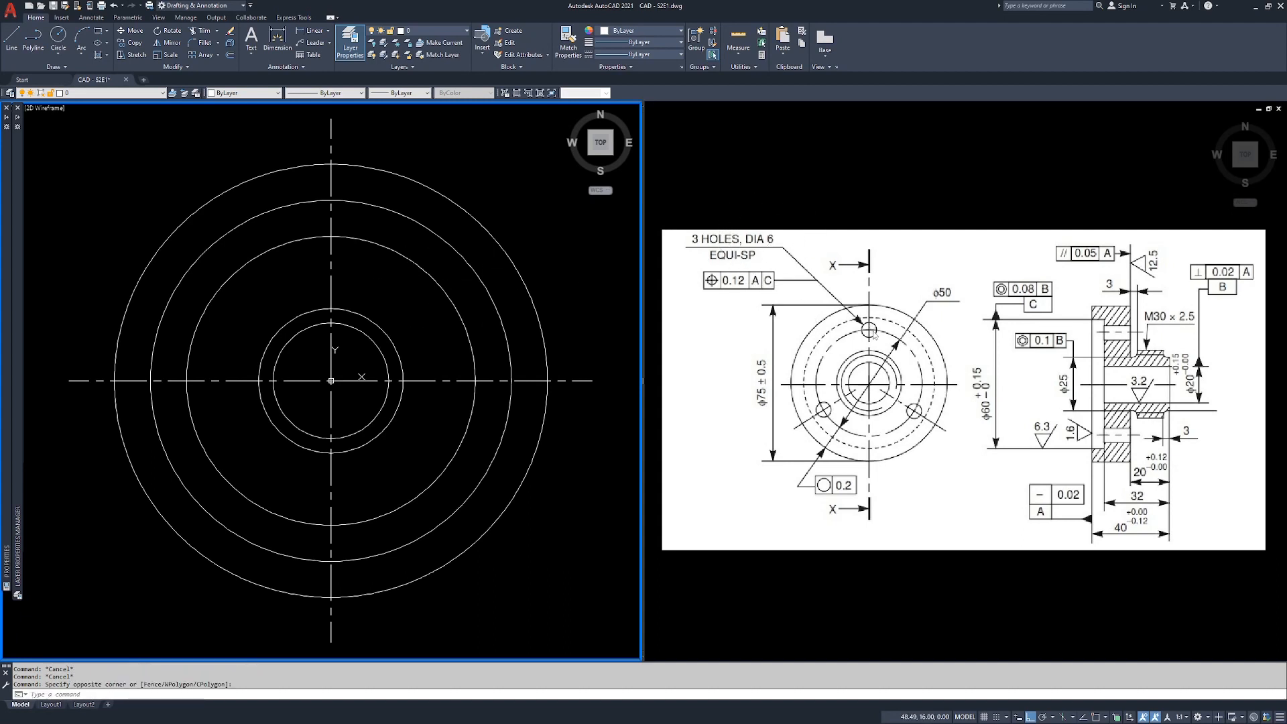
type("cir")
key("Return")
type("circle")
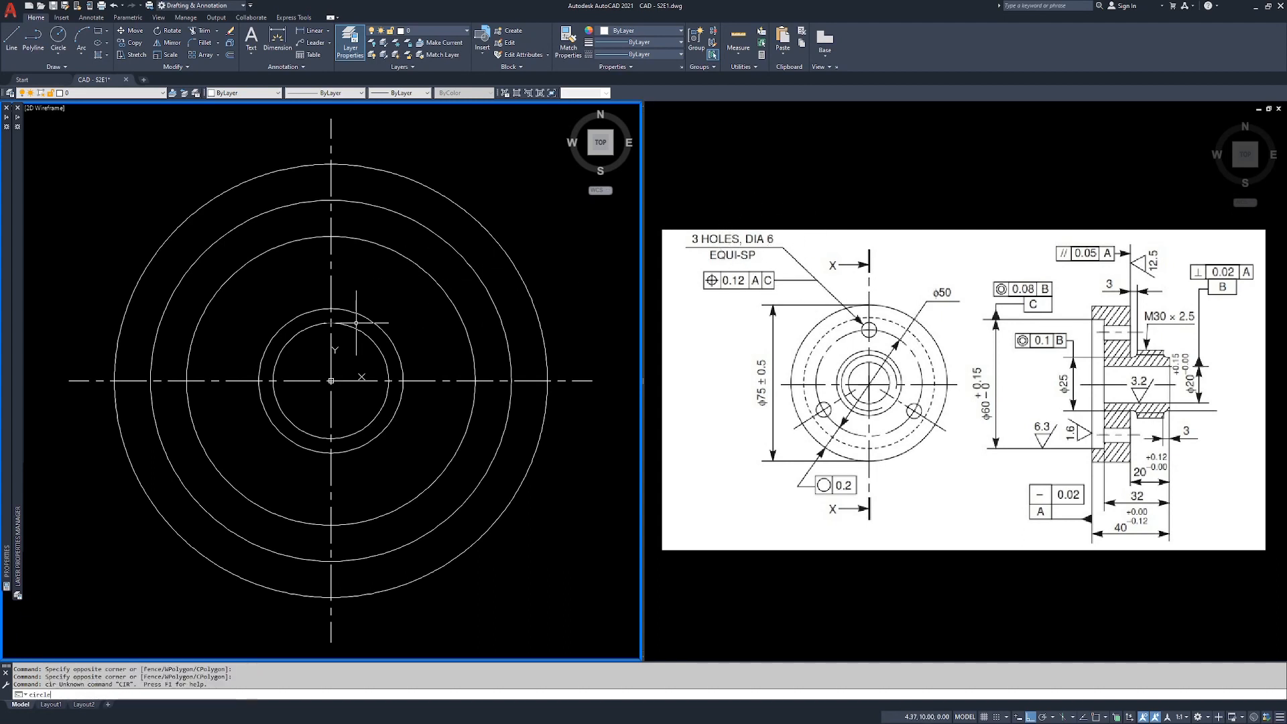
key("Return")
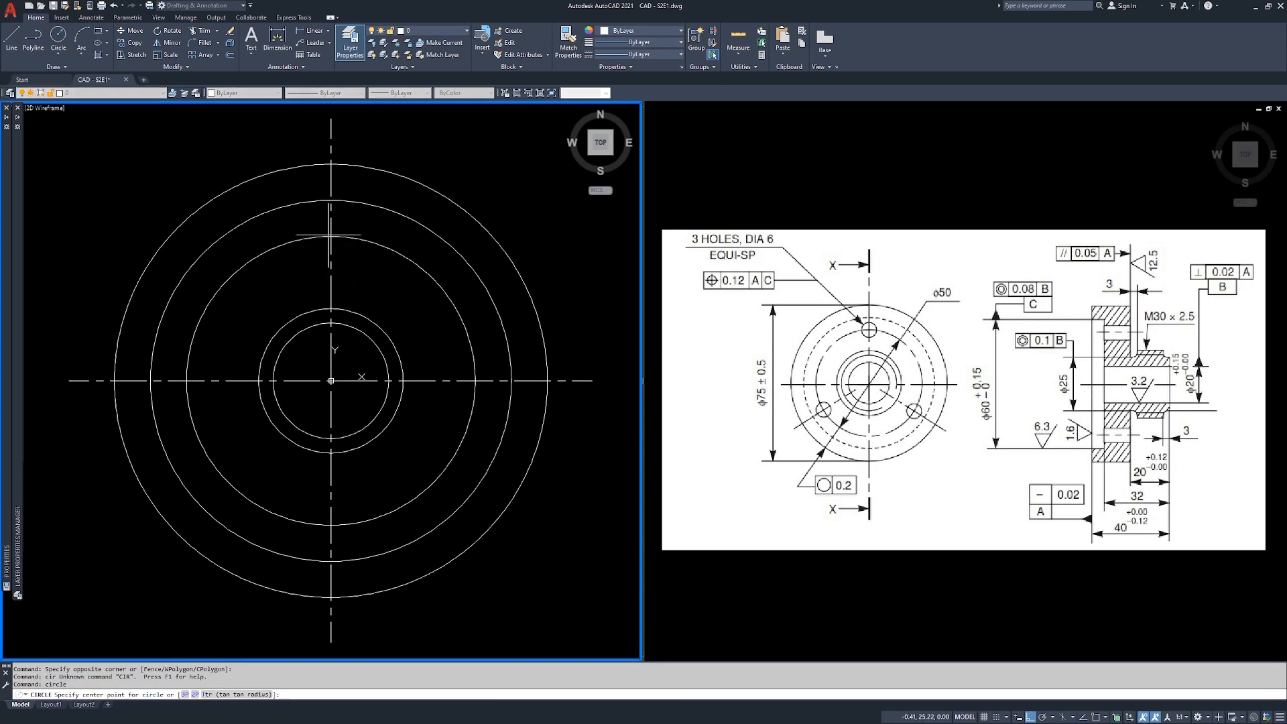
type("int")
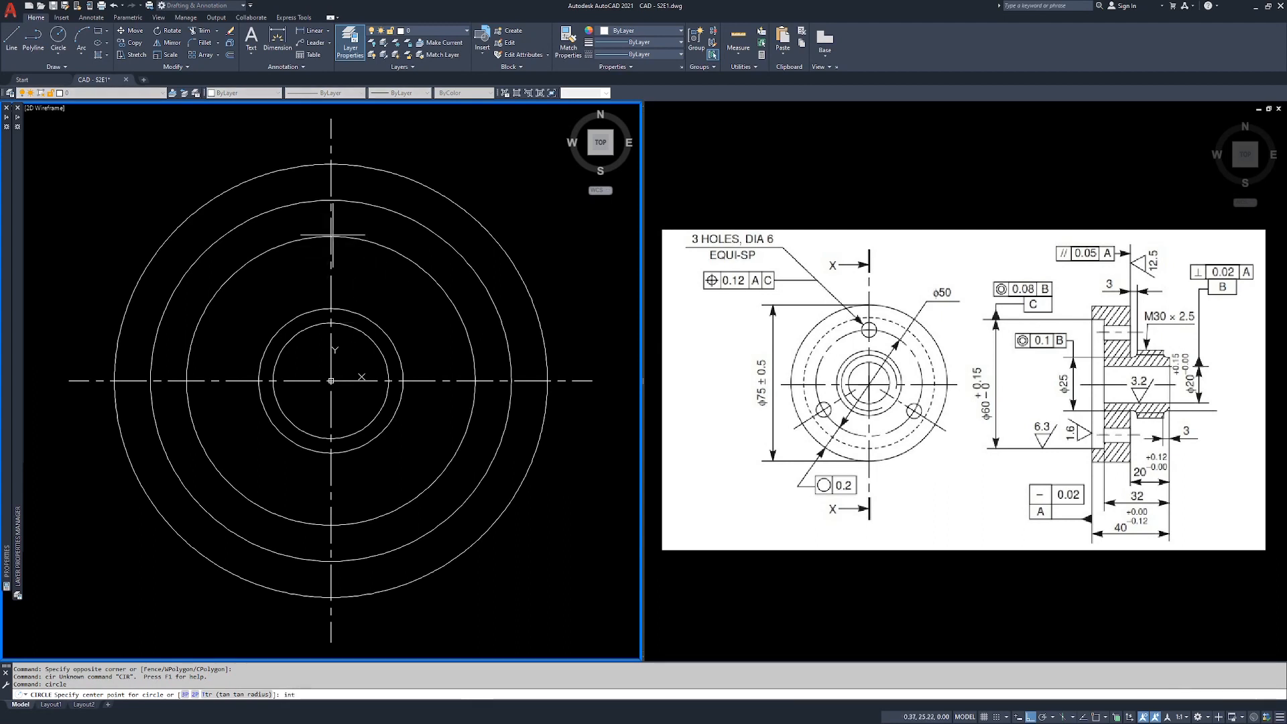
key("Return")
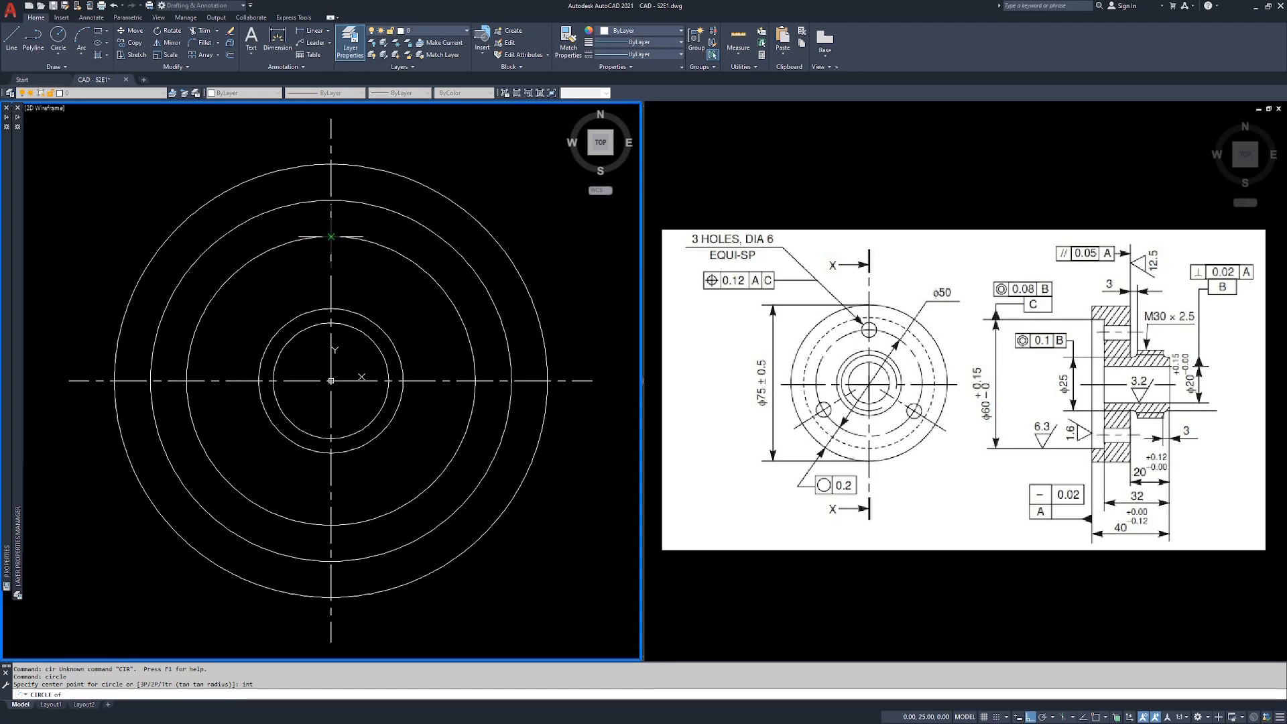
left_click(331, 235)
key("Return")
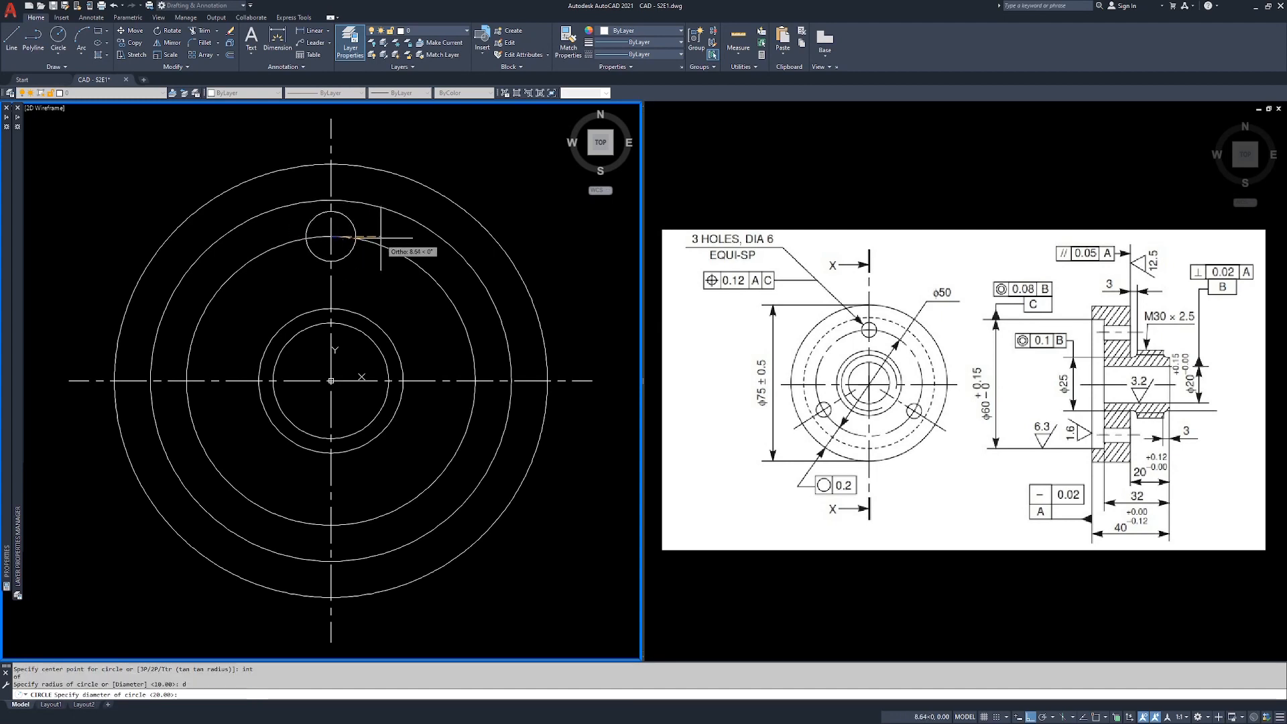
type("6")
key("Return")
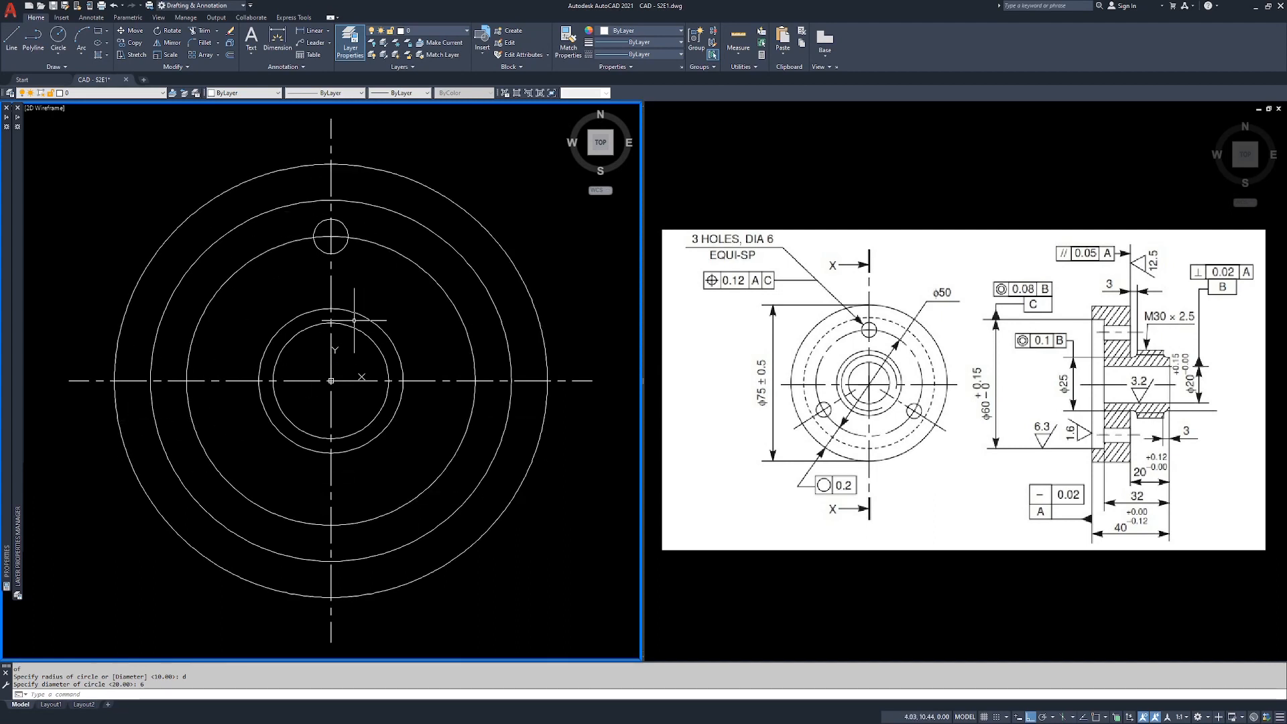
Create a polar array of the 6-diameter hole around the centre of the concentric circles.
type("array")
key("Return")
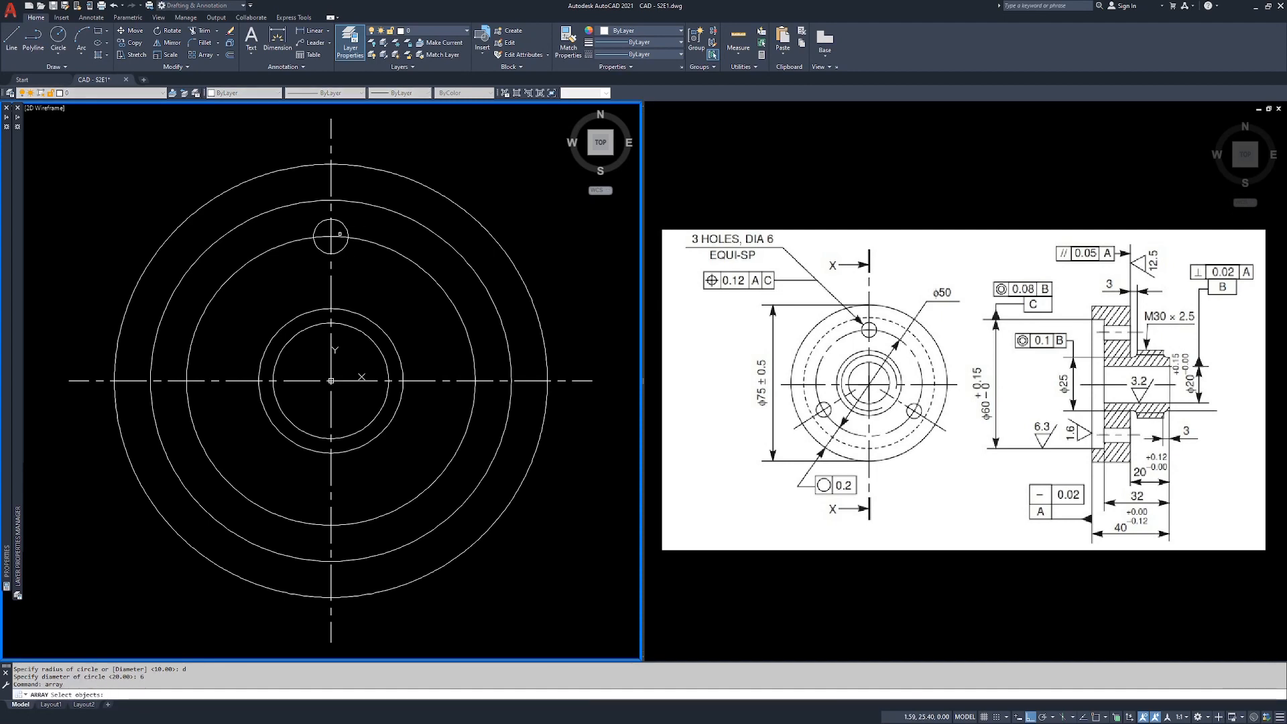
left_click(345, 226)
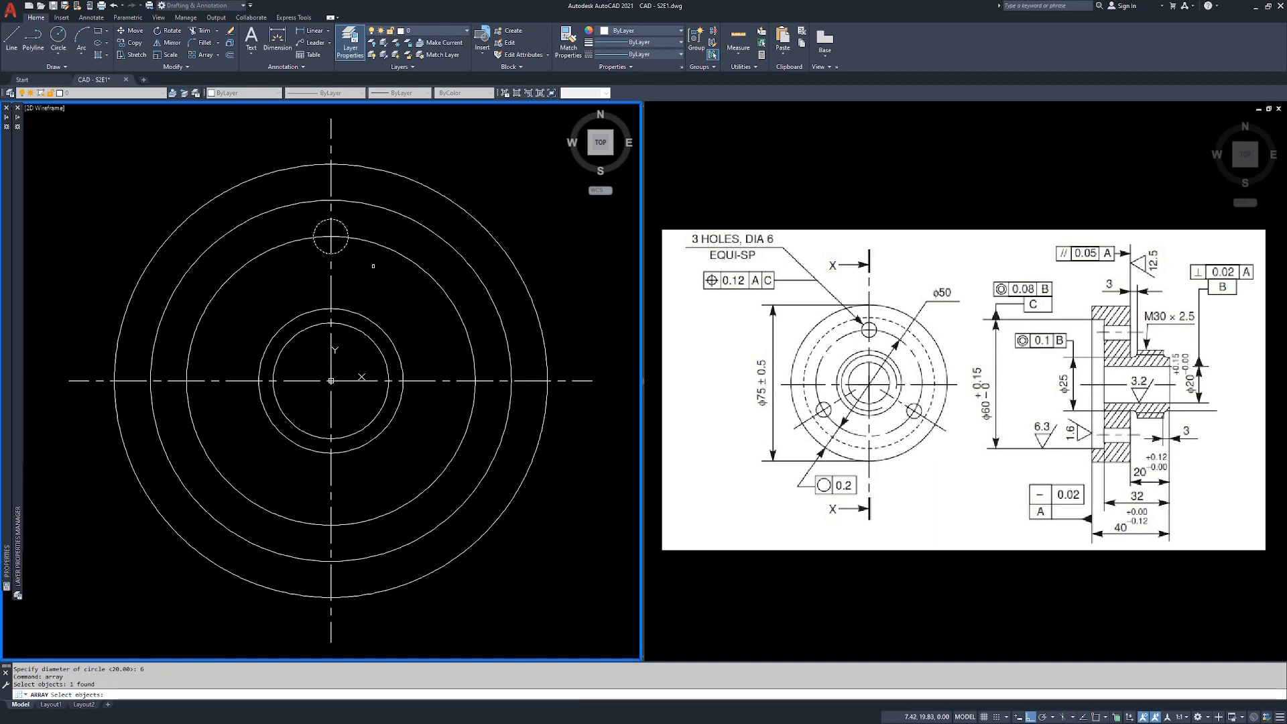
key("Return")
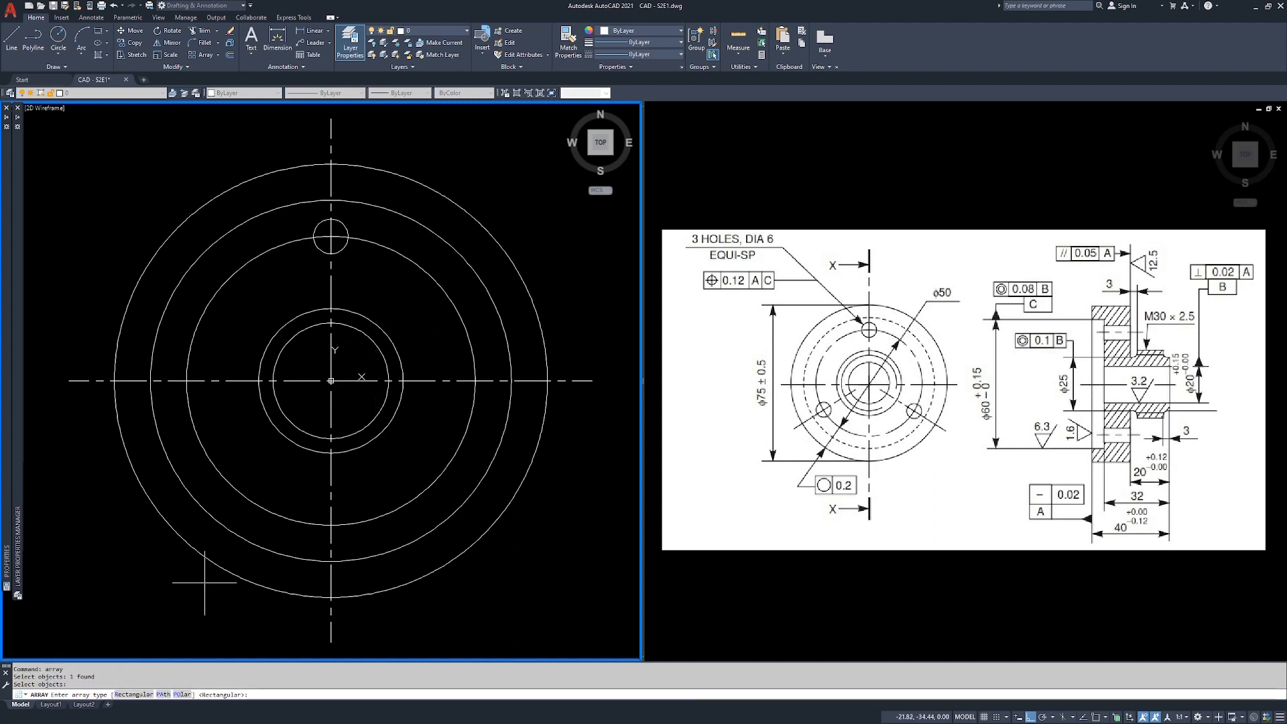
left_click(183, 694)
type("cen")
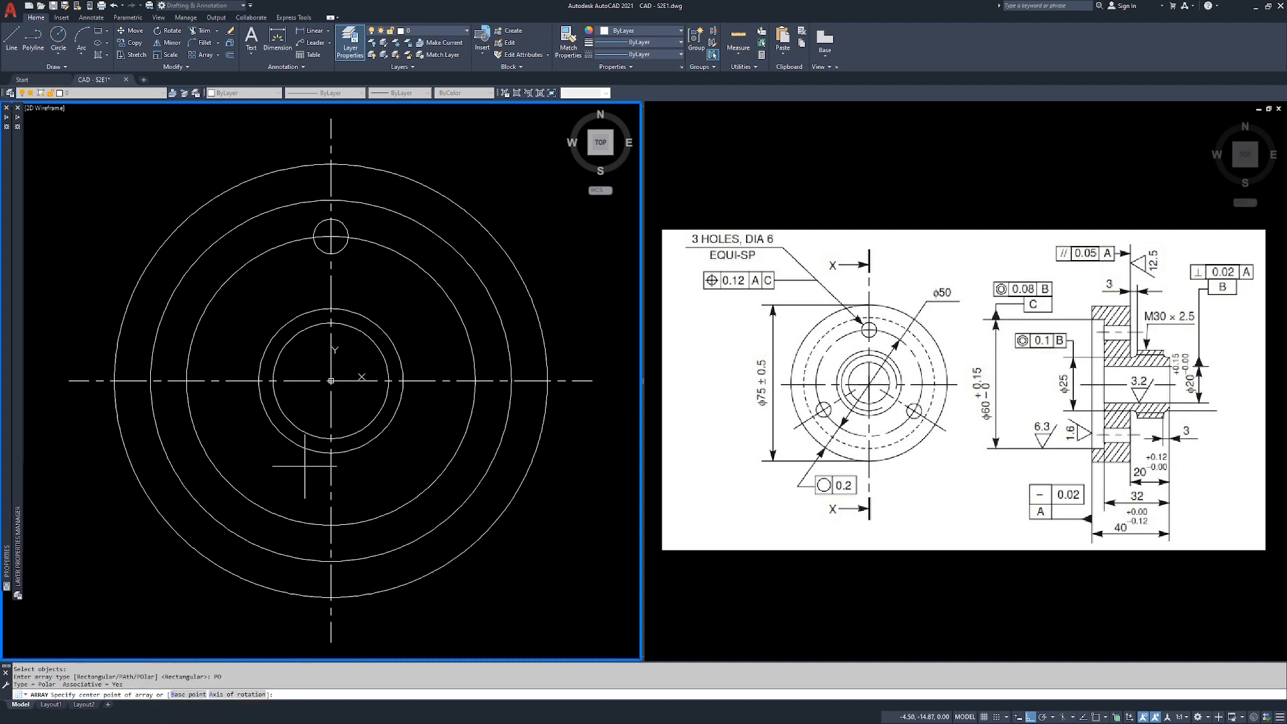
key("Return")
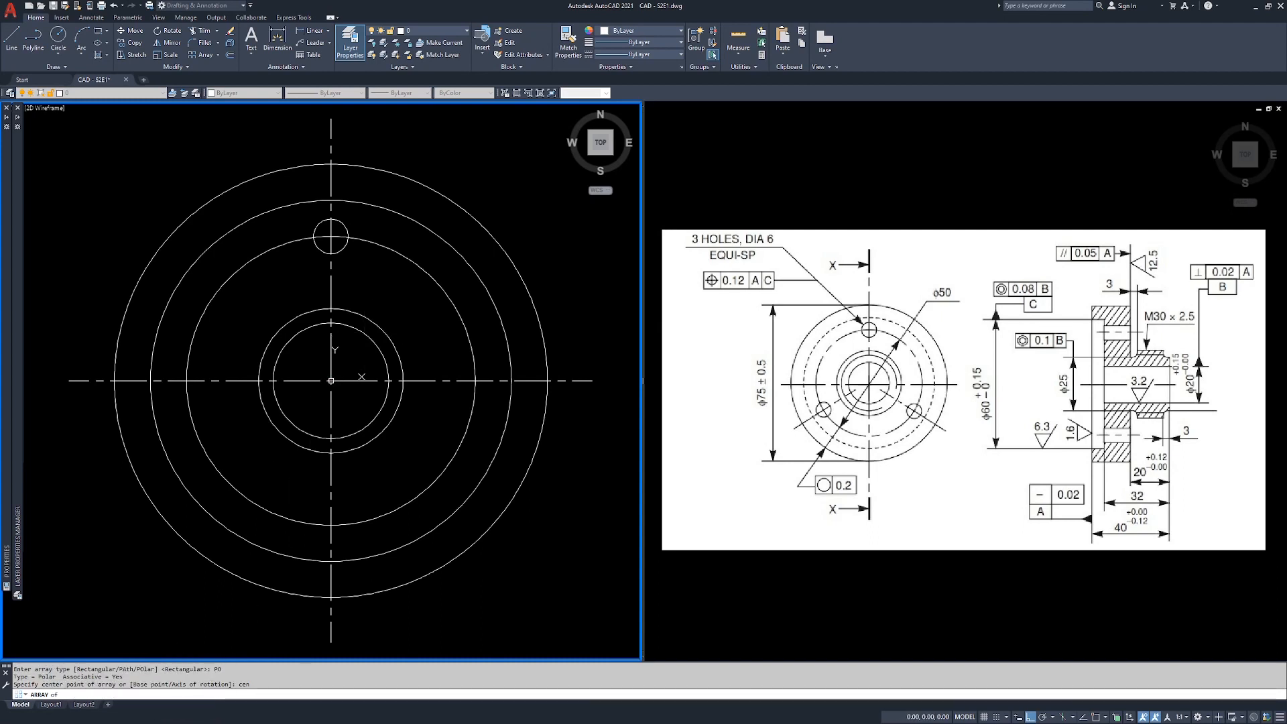
left_click(365, 335)
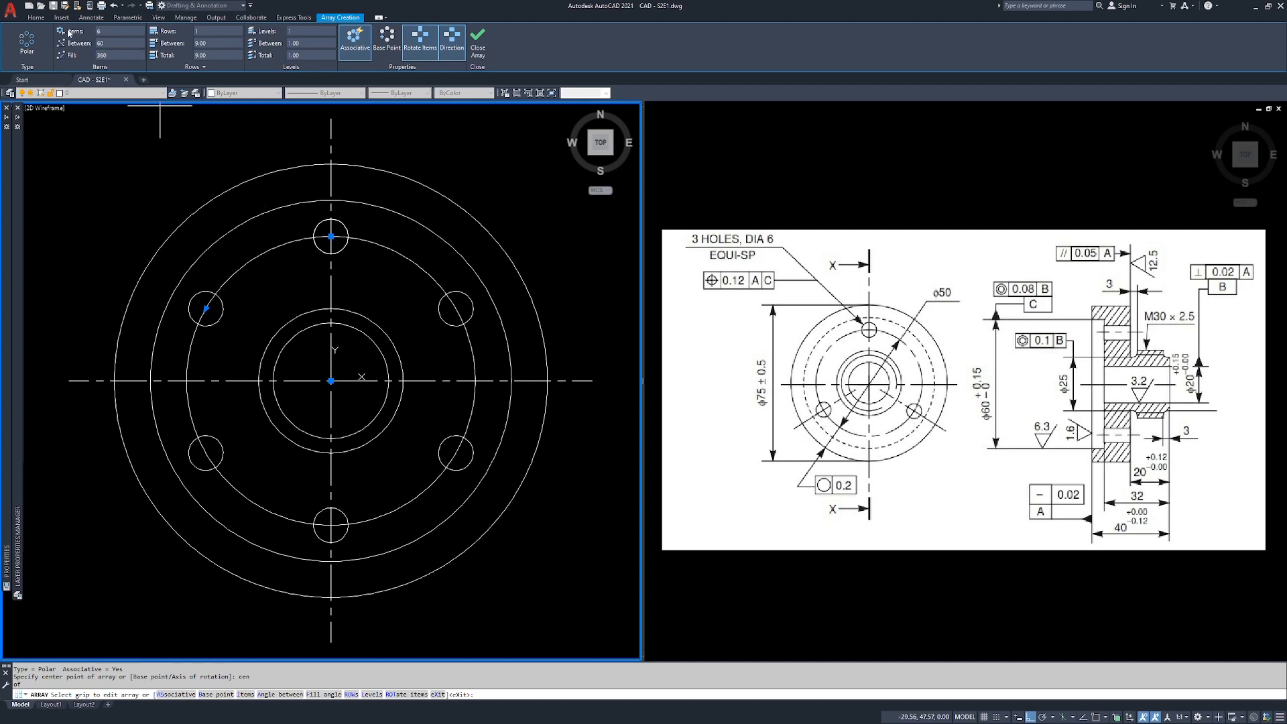
Set the number of items in the polar array to 3 and finish the array.
left_click(101, 32)
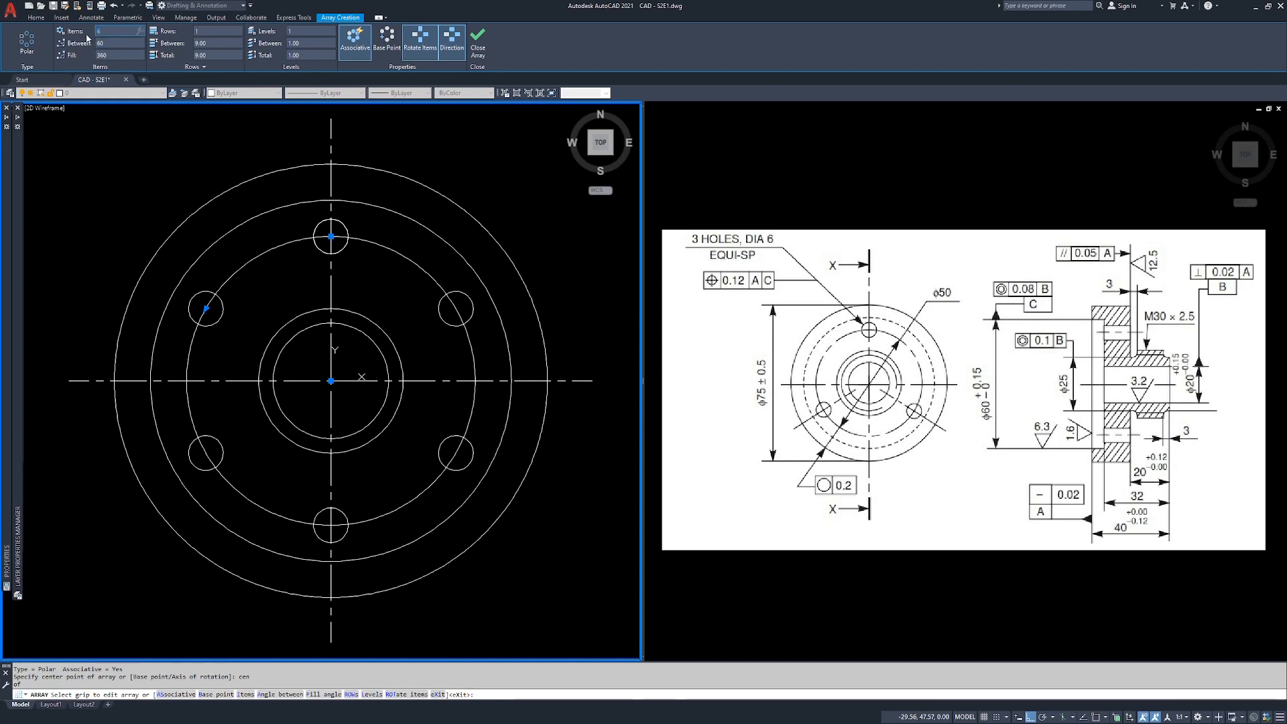
type("3")
key("Return")
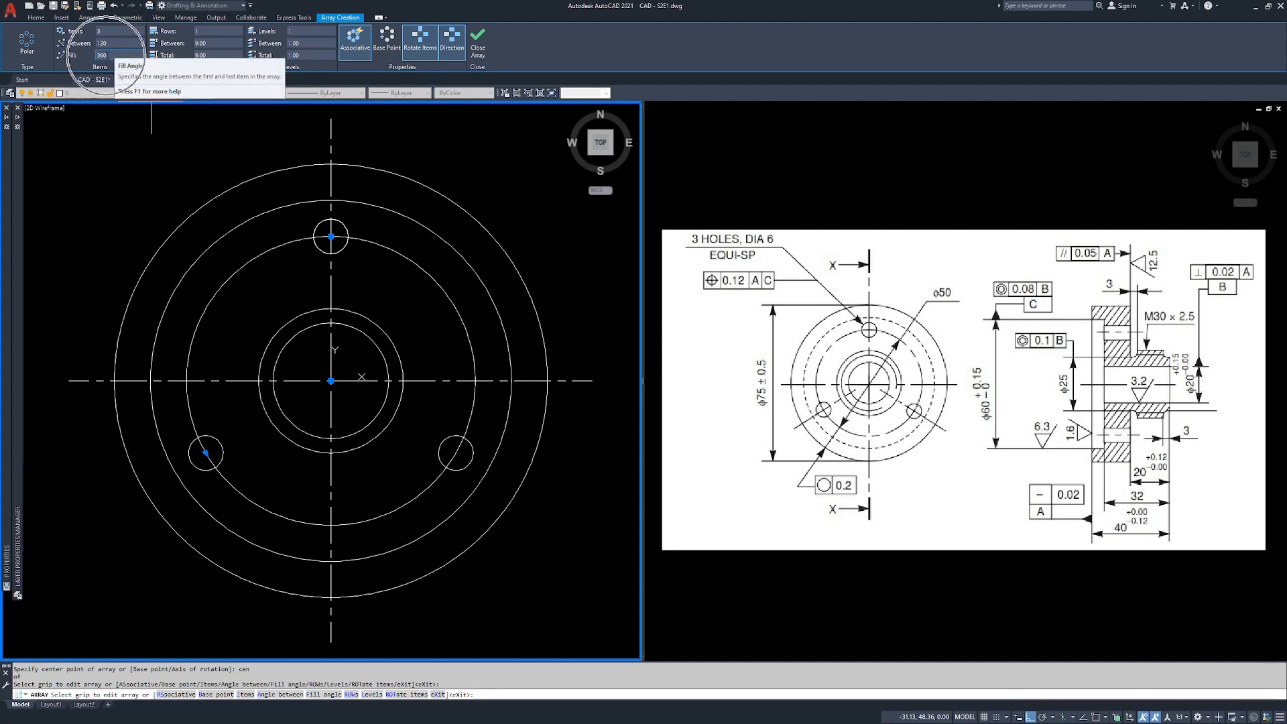
mouse_move(111, 82)
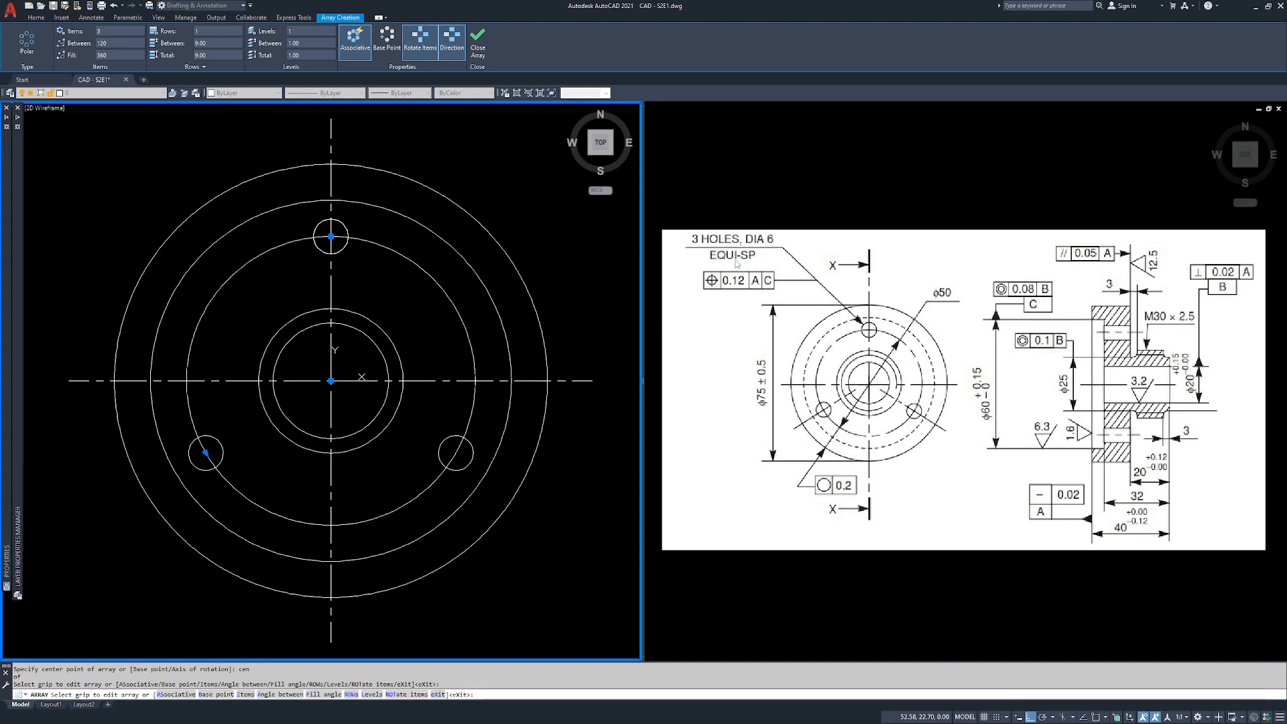
left_click(478, 42)
left_click(428, 362)
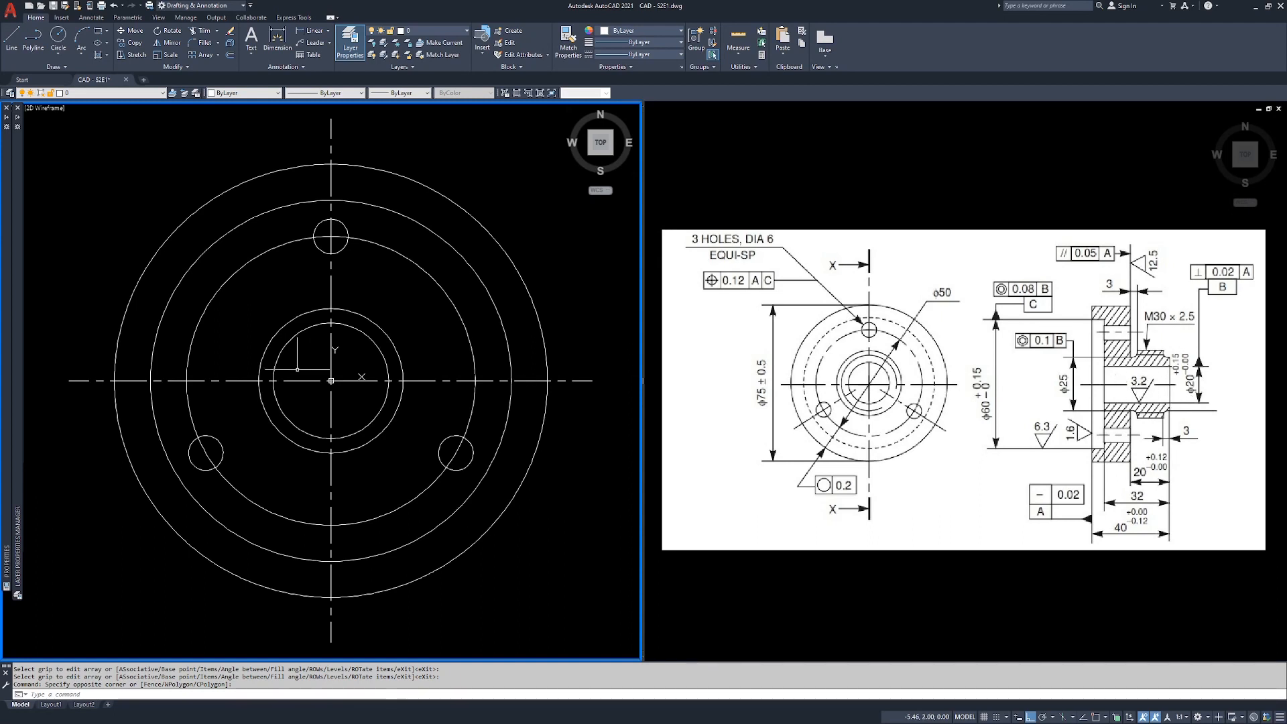
Offset the 25-diameter circle outward by 2.5.
left_click(302, 330)
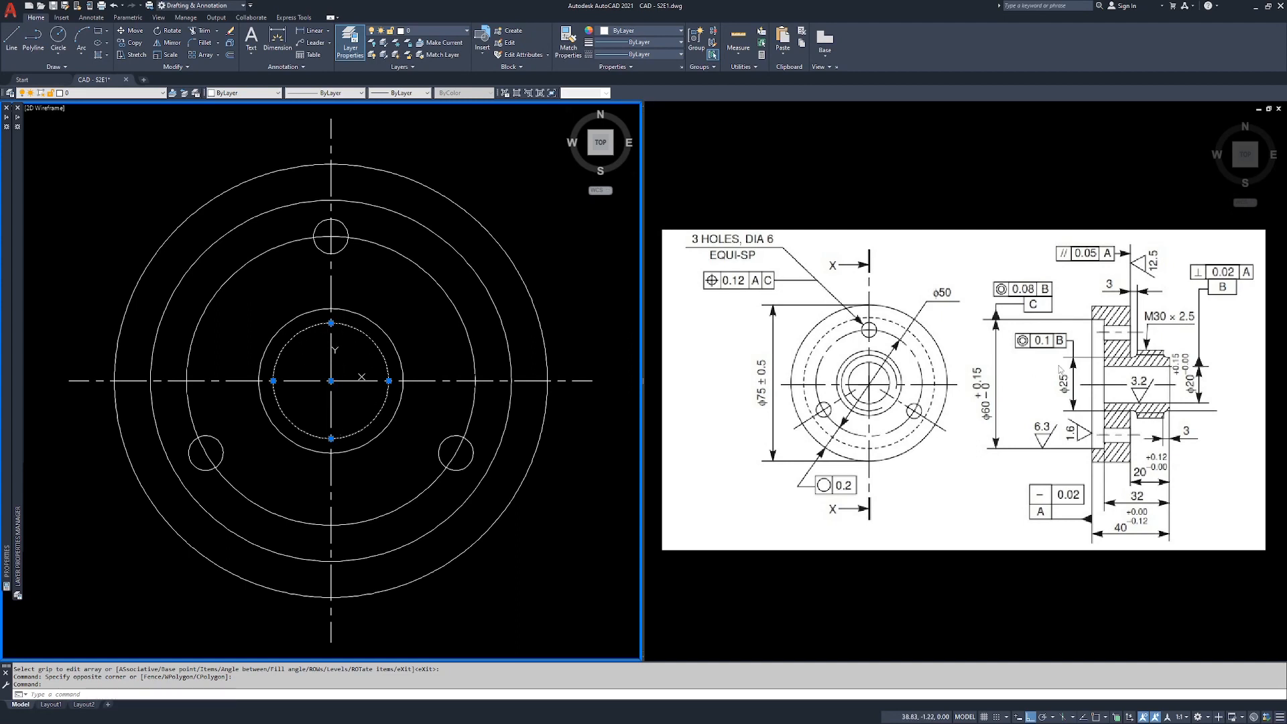
key("Escape")
left_click(379, 324)
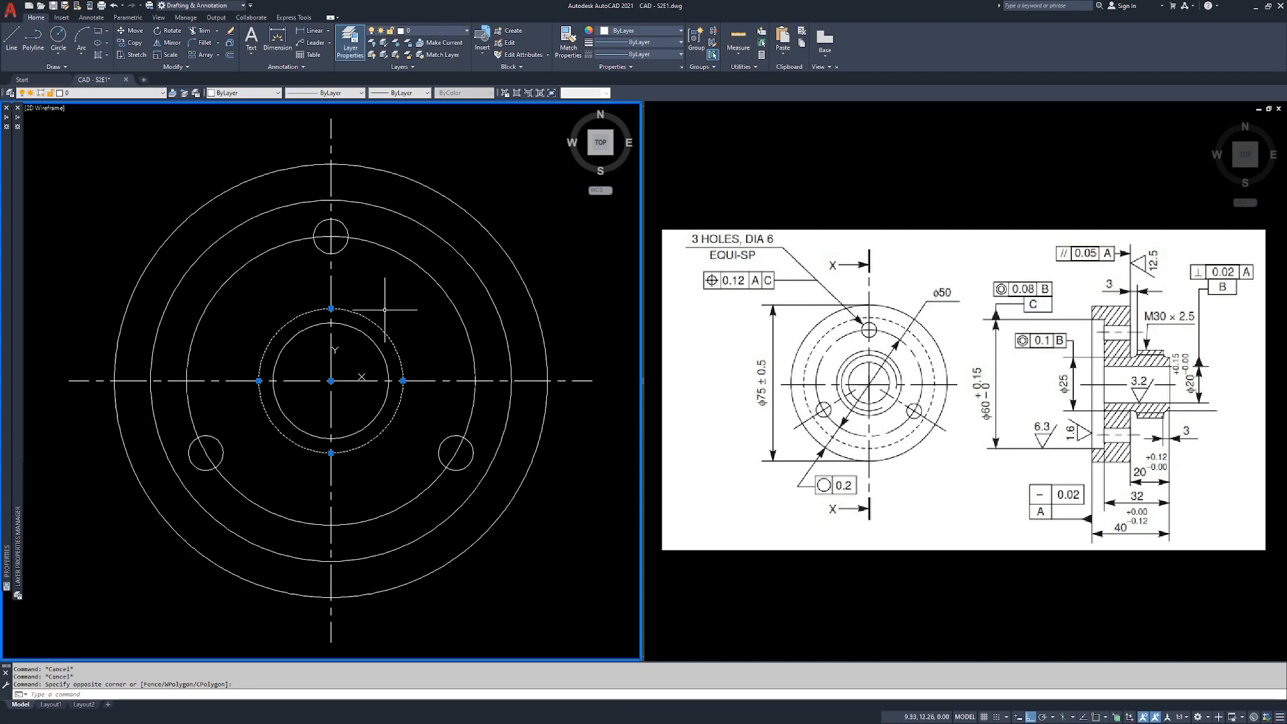
key("Escape")
type("offset")
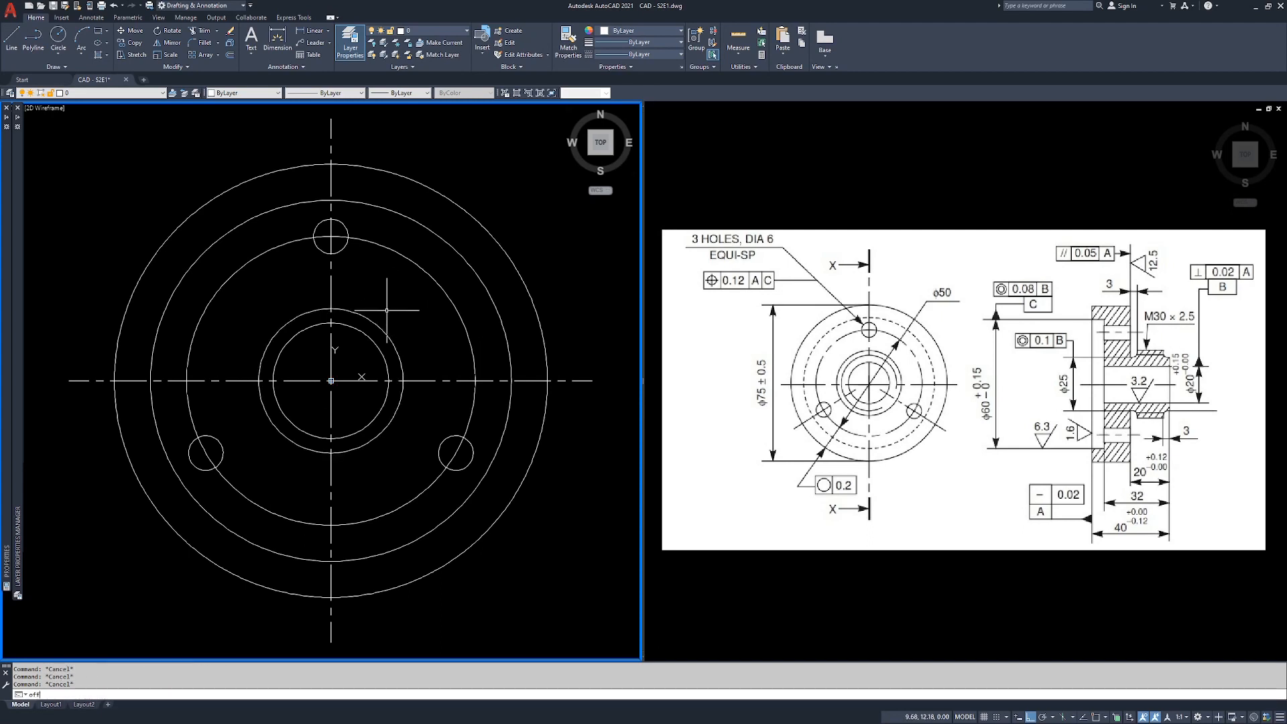
key("Return")
key("Return")
left_click(386, 328)
left_click(414, 330)
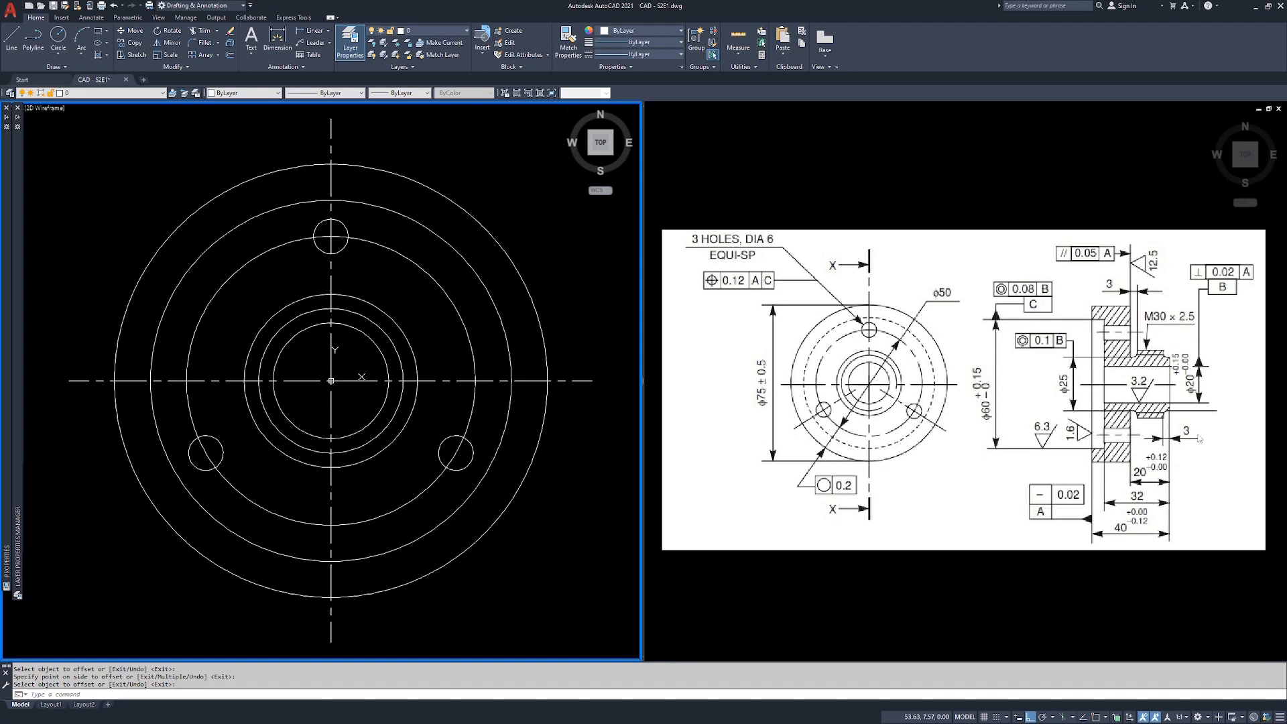
Move the reference image farther to the right of the front view to free drawing space.
scroll(471, 320, "down", 1)
middle_click_drag(471, 321, 294, 324)
mouse_move(445, 316)
middle_mouse_down()
mouse_move(285, 321)
mouse_move(263, 346)
middle_mouse_up()
scroll(306, 353, "down", 2)
type("m")
key("space")
left_click(413, 253)
left_click(349, 329)
key("space")
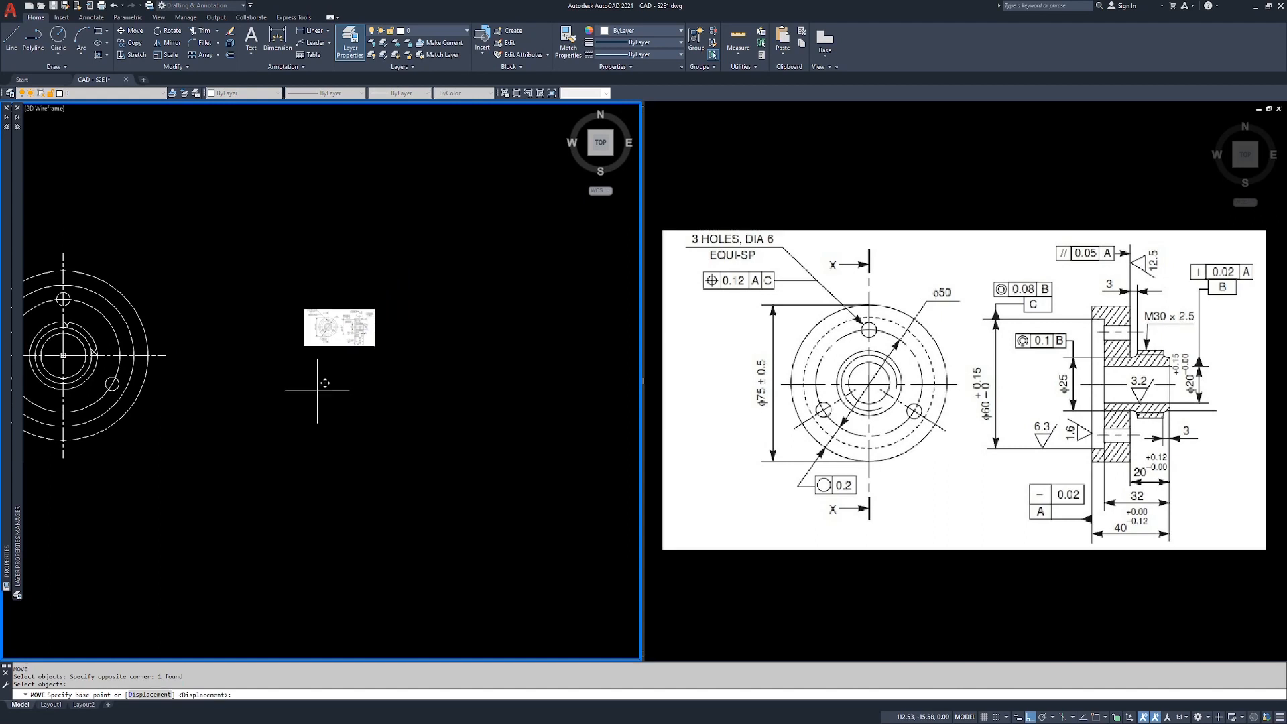
left_click(305, 346)
left_click_drag(604, 414, 579, 414)
middle_click_drag(579, 414, 173, 440)
left_click(540, 479)
Fit the moved reference image into the reference viewport with a Zoom Window around it.
left_click(1034, 331)
middle_click_drag(1196, 345, 752, 313)
middle_click_drag(914, 341, 817, 336)
middle_click_drag(1196, 331, 831, 350)
mouse_move(1139, 354)
middle_mouse_down()
mouse_move(1003, 334)
mouse_move(831, 333)
mouse_move(948, 350)
mouse_move(837, 346)
middle_mouse_up()
mouse_move(1186, 343)
middle_mouse_down()
mouse_move(868, 347)
mouse_move(947, 340)
mouse_move(904, 387)
middle_mouse_up()
scroll(949, 368, "up", 8)
scroll(959, 362, "down", 2)
type("z")
key("Return")
type("w")
key("Return")
left_click(1138, 226)
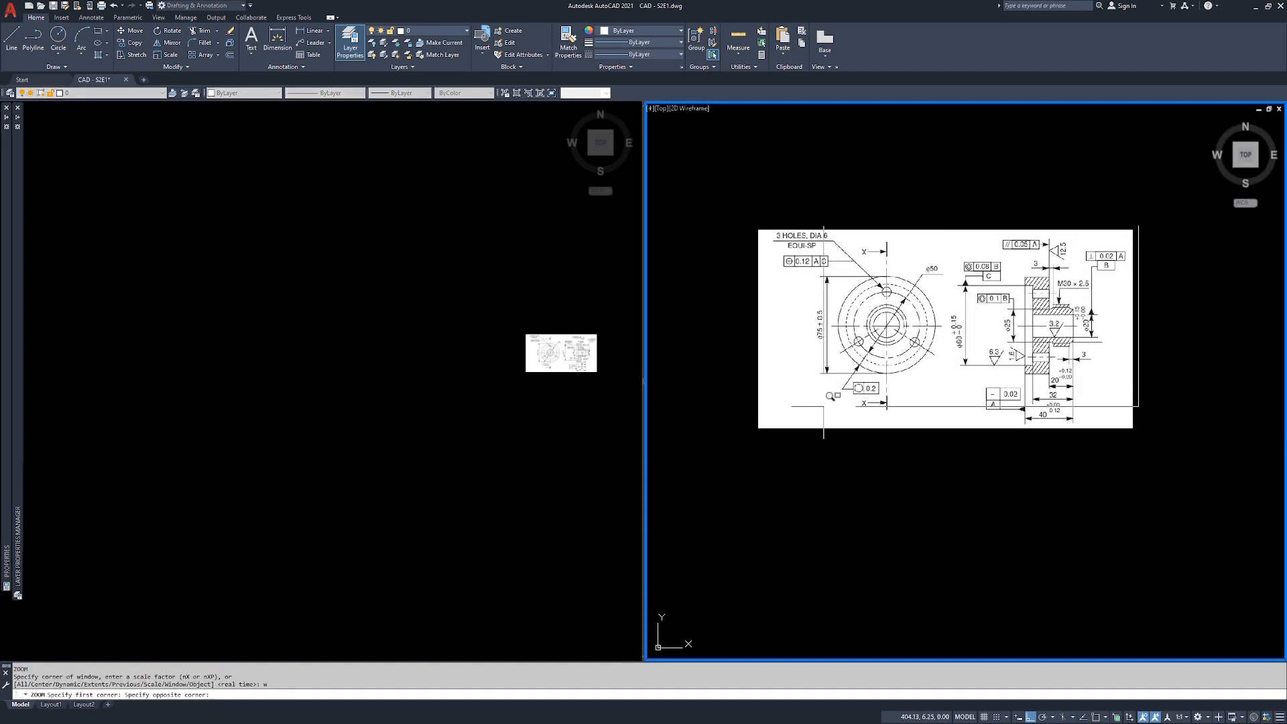
left_click(755, 426)
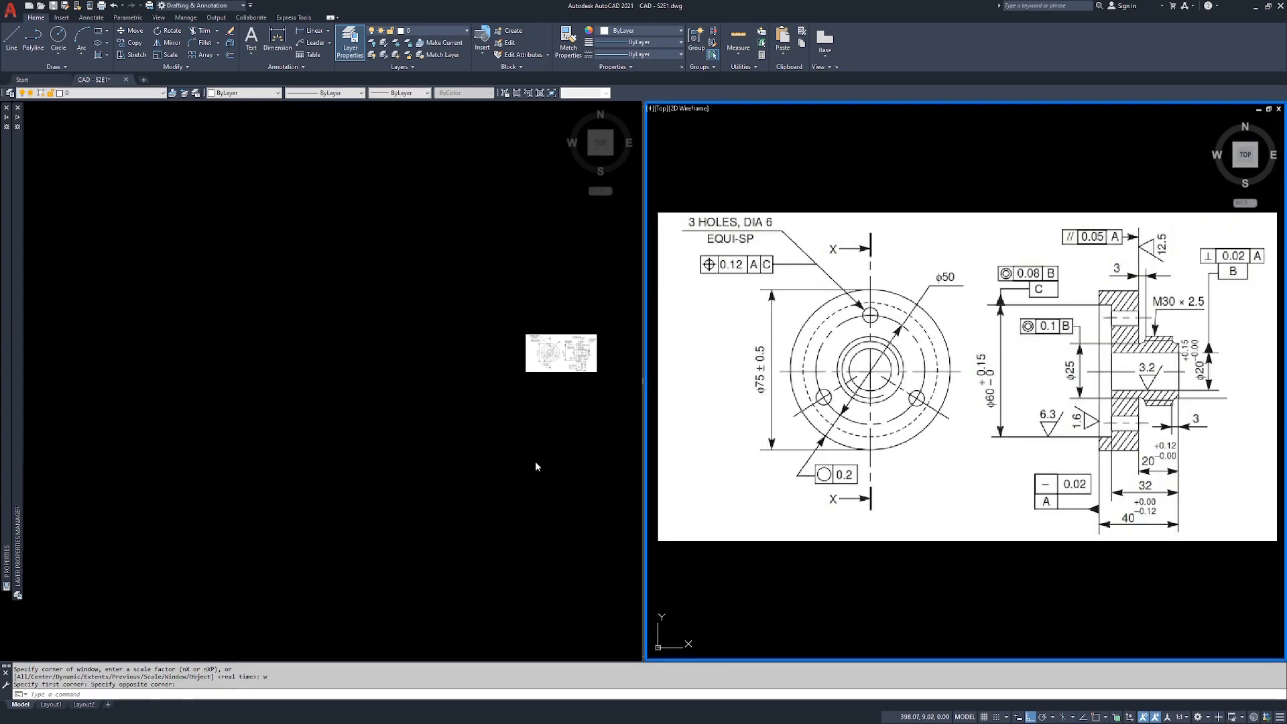
Draw a horizontal polyline as a projection line from the top quadrant of the outermost circle to the right of the front view.
left_click(489, 457)
middle_click_drag(155, 399, 668, 367)
middle_click_drag(276, 366, 416, 364)
scroll(333, 365, "up", 2)
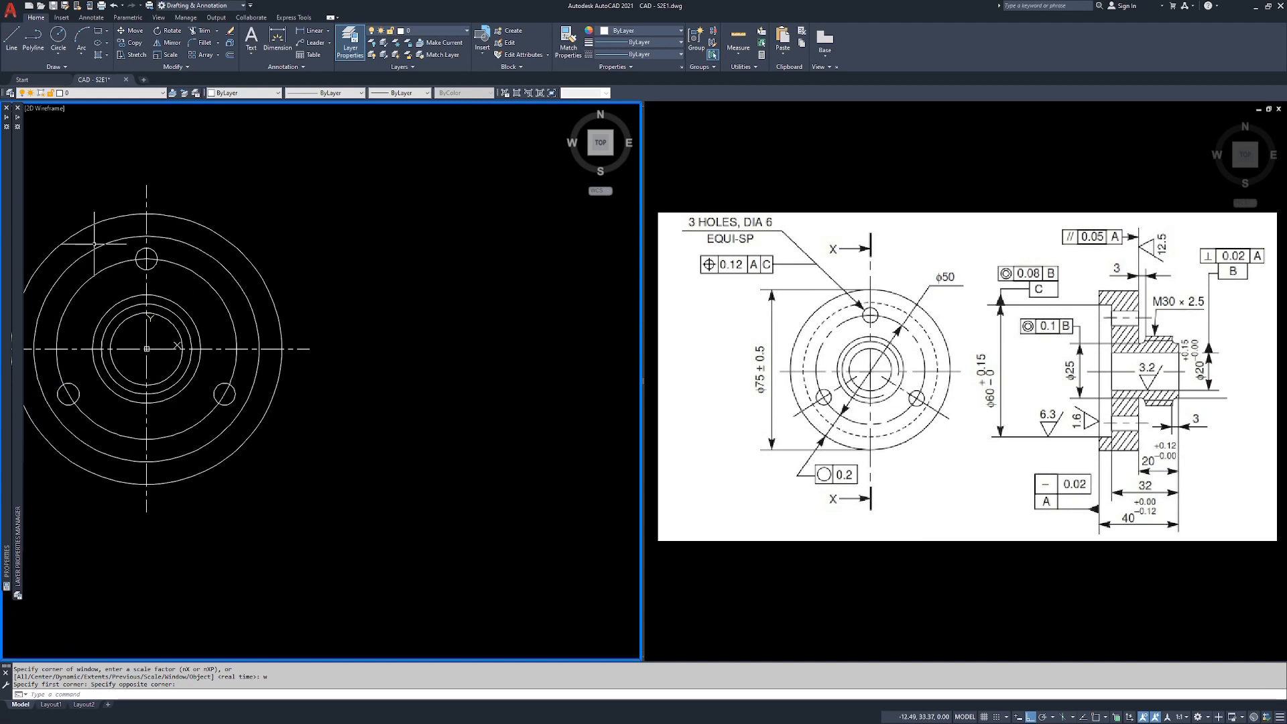
left_click(359, 222)
left_click(311, 280)
type("pl")
key("Return")
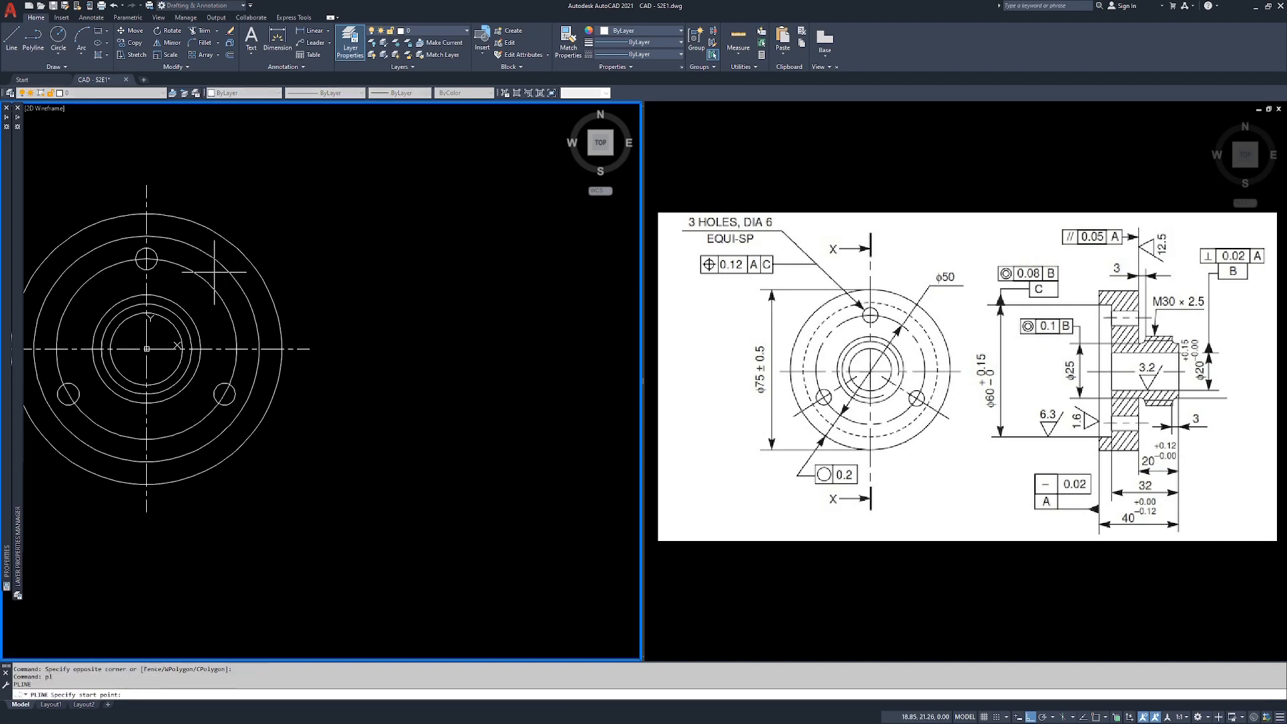
type("qua")
key("Return")
left_click(146, 211)
left_click(580, 215)
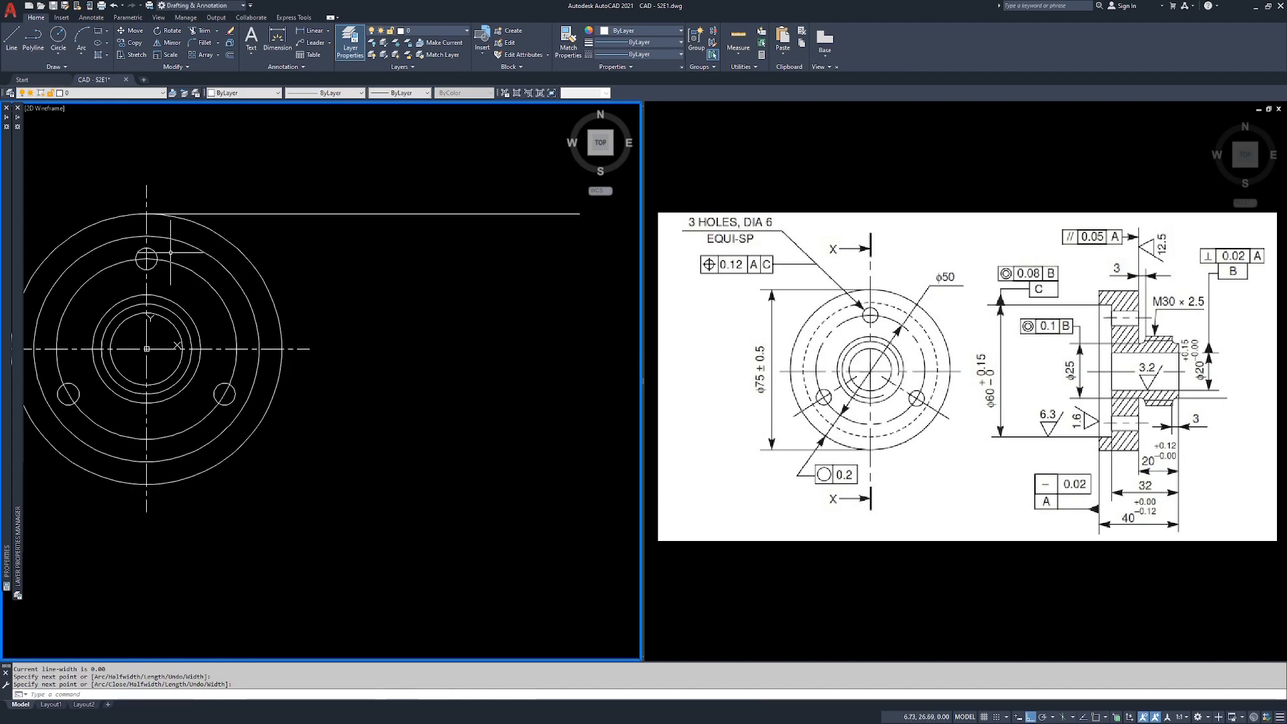
key("Return")
Draw a second horizontal projection polyline to the right from the top quadrant of the second-largest circle.
key("Return")
type("qua")
key("Return")
left_click(147, 236)
left_click(592, 318)
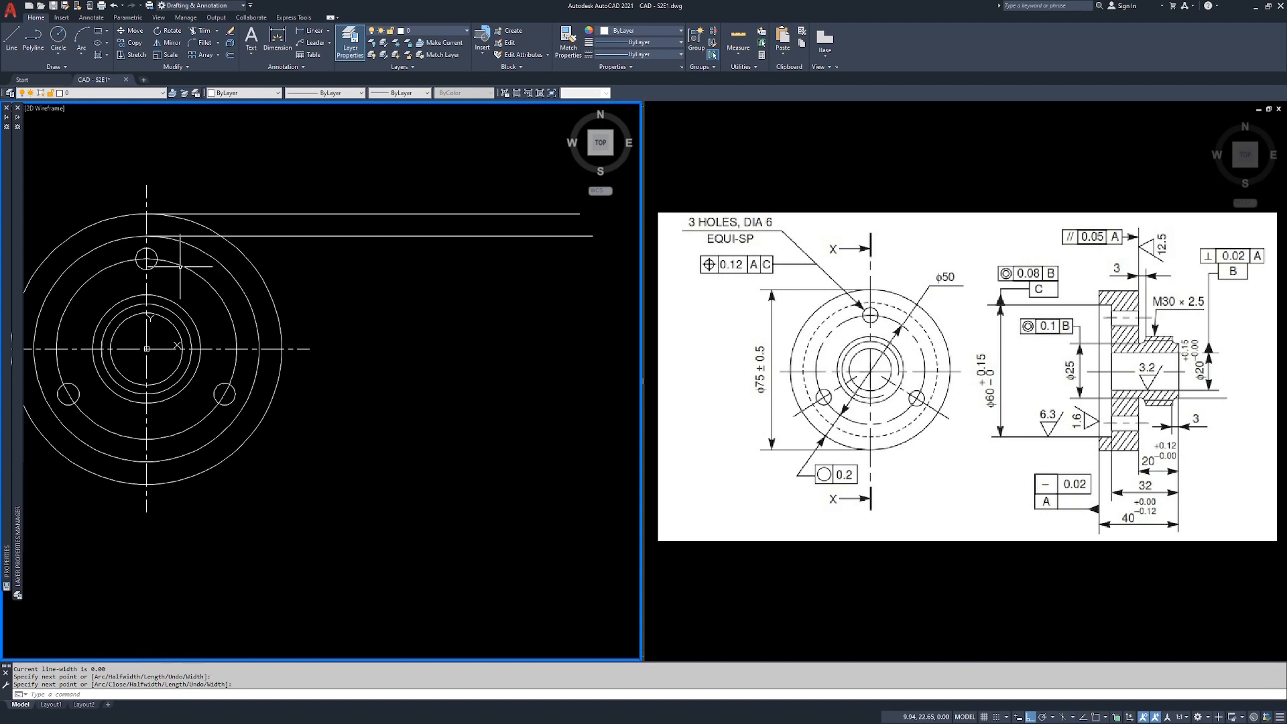
Draw a horizontal projection polyline to the right from the top quadrant of the pitch circle through the three small holes.
key("Return")
key("Return")
type("qua")
key("Return")
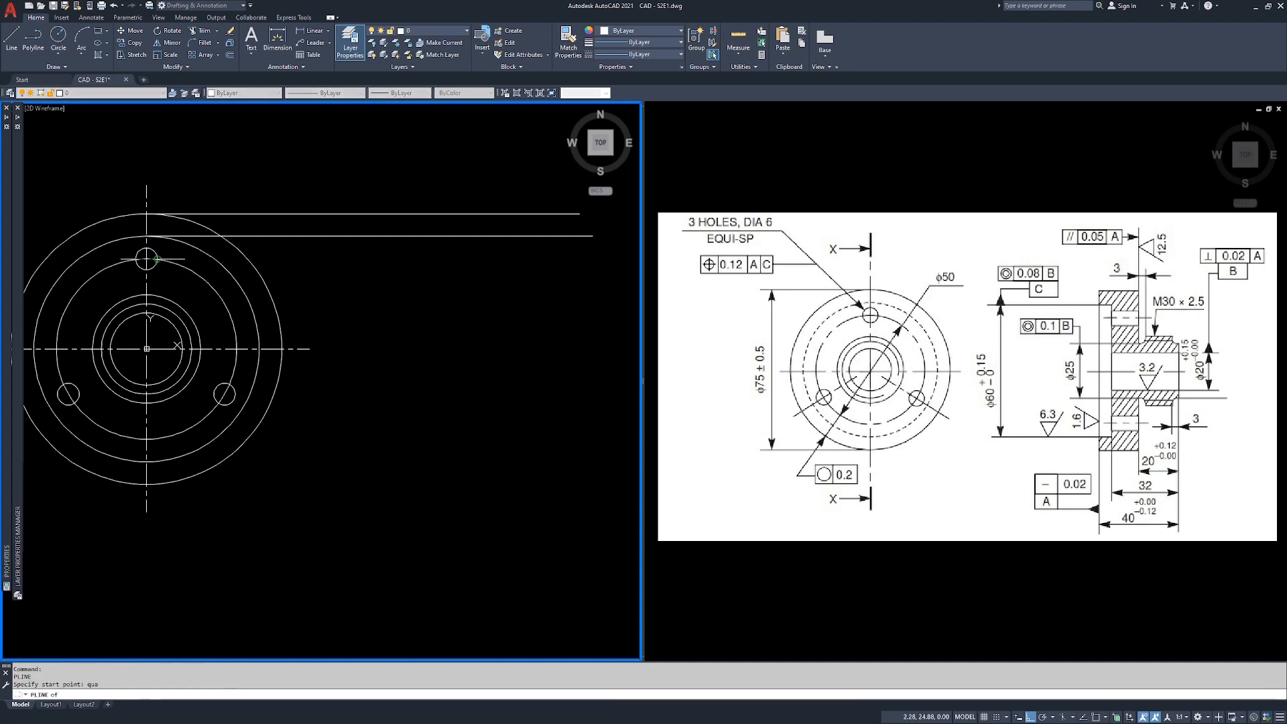
left_click(150, 265)
left_click(588, 313)
key("Return")
Draw a horizontal projection polyline to the right from the top quadrant of the largest of the three central circles.
key("Return")
type("qua")
key("Return")
left_click(149, 295)
left_click(602, 349)
key("Return")
Draw a horizontal projection polyline to the right from the top quadrant of the middle one of the three central circles.
key("Return")
type("qua")
key("Return")
left_click(148, 312)
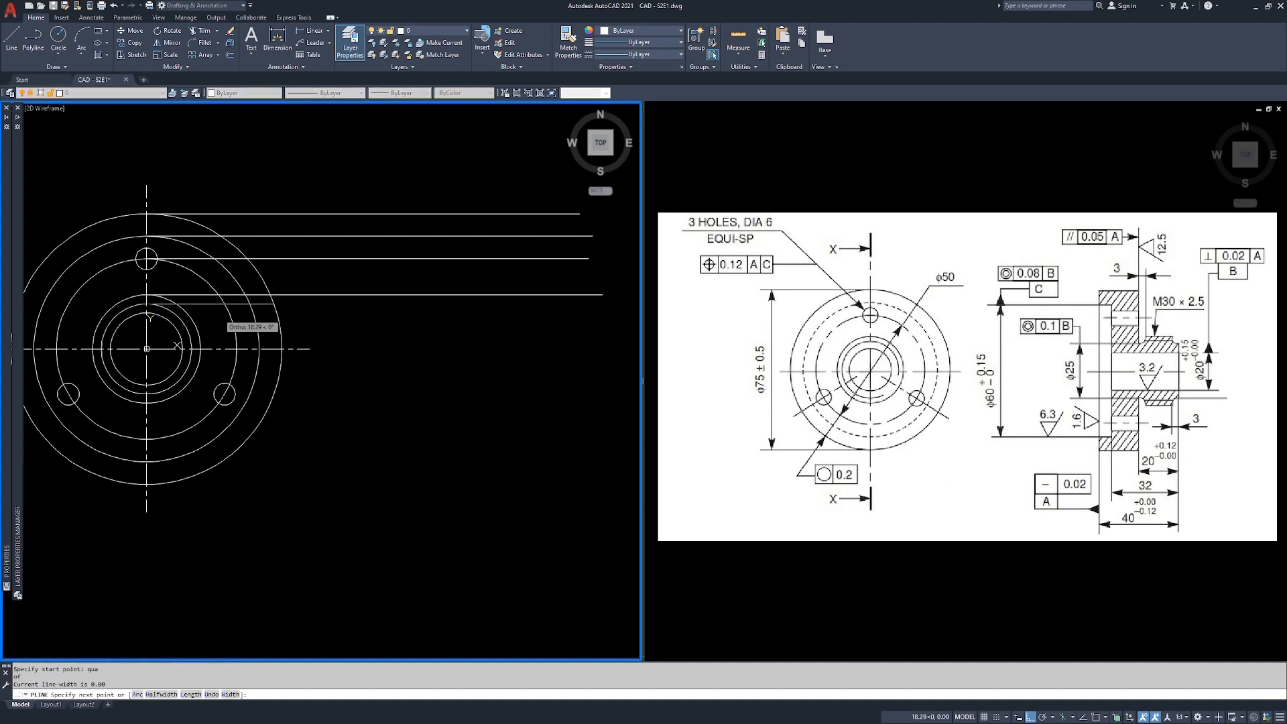
left_click(603, 349)
key("Return")
Draw a horizontal projection polyline to the right from the top quadrant of the innermost circle.
key("Return")
type("qua")
key("Return")
left_click(146, 313)
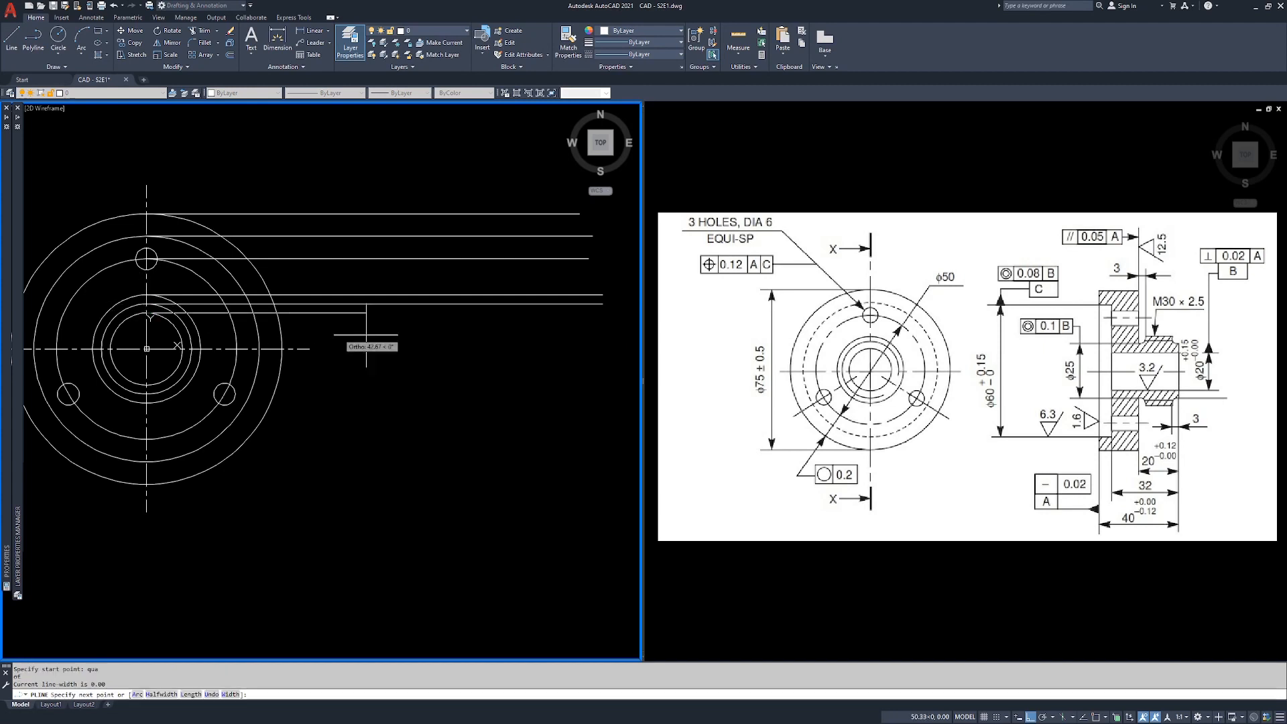
left_click(604, 372)
key("Return")
Mirror all six projection lines about the front view's horizontal centerline, keeping the source lines.
type("mi")
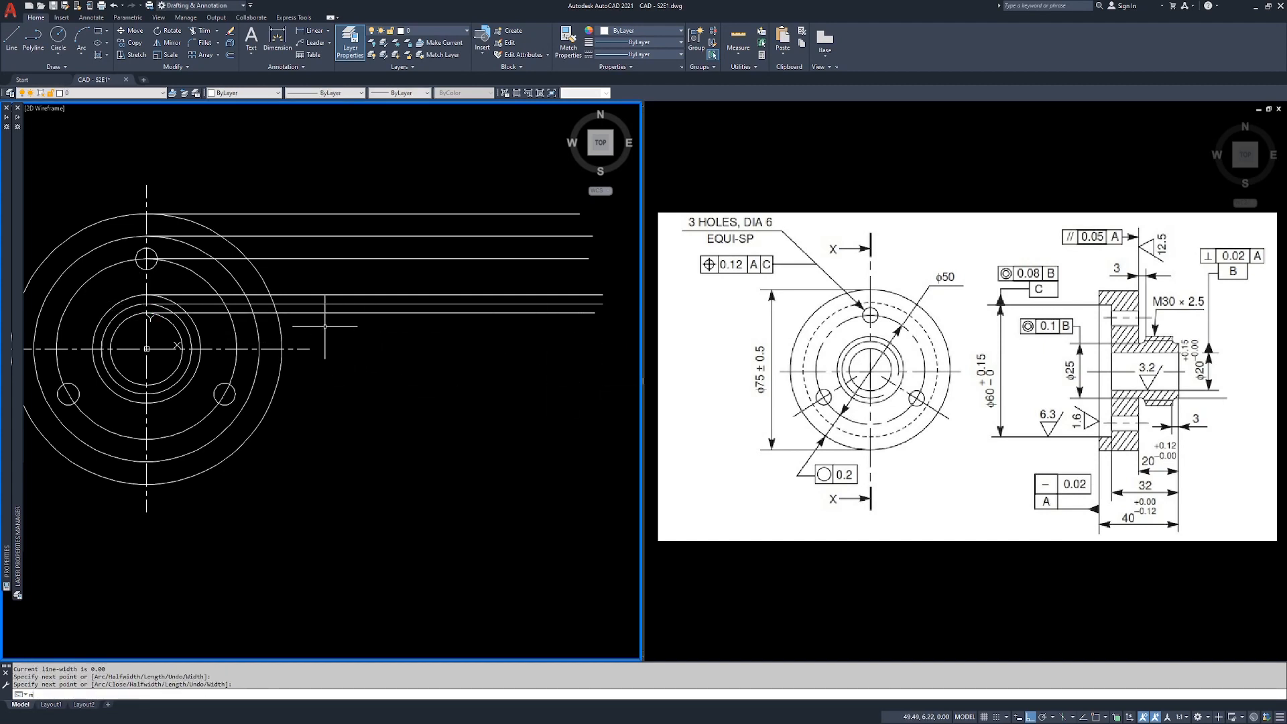
key("Return")
left_click(391, 152)
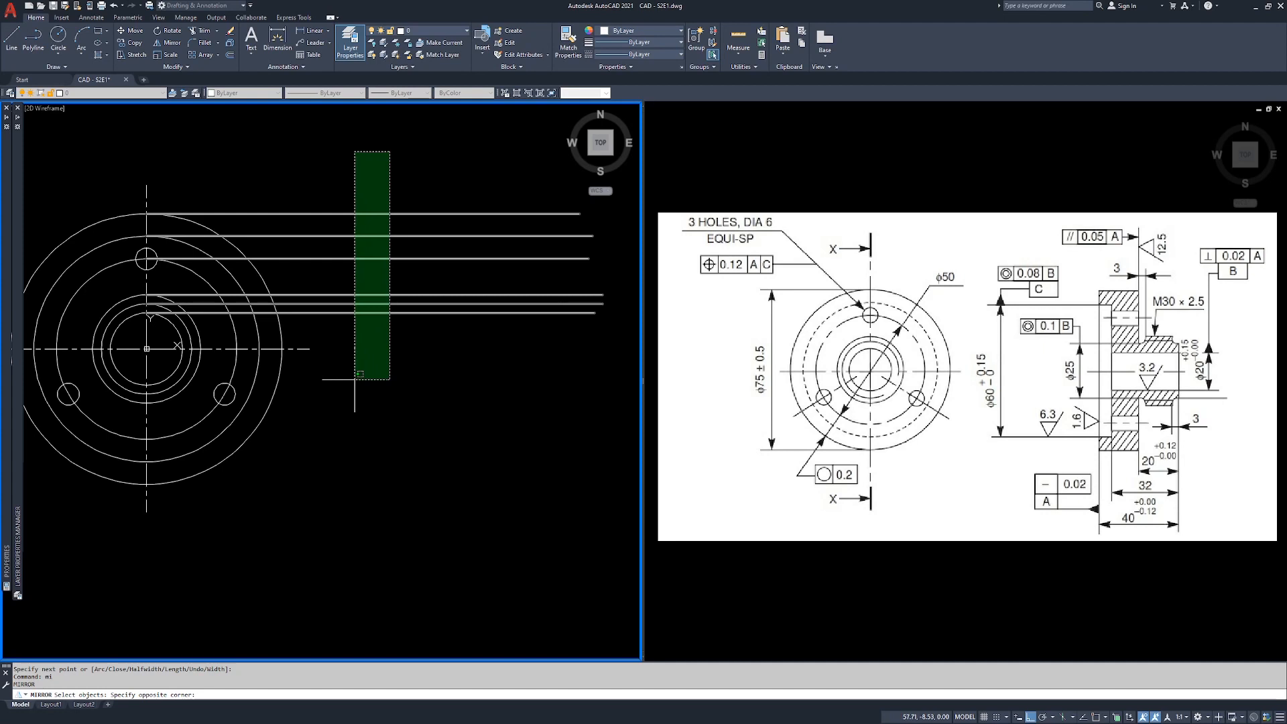
left_click(360, 377)
key("Return")
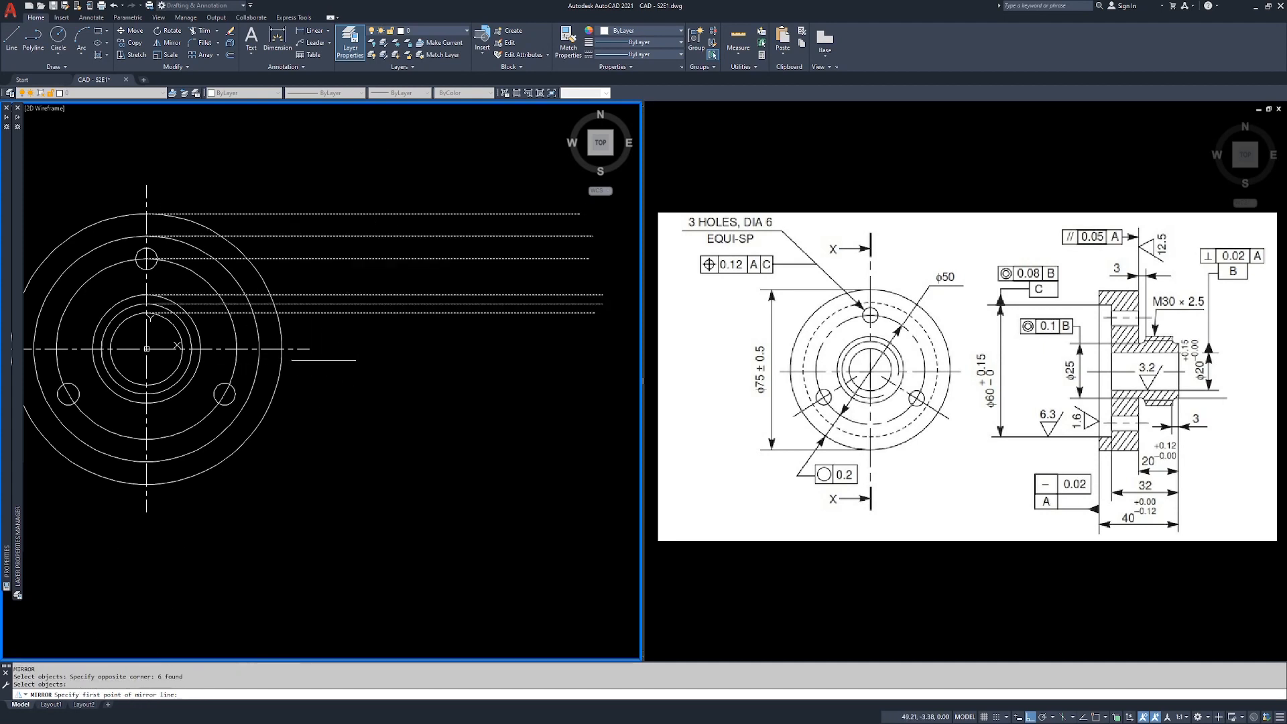
type("end")
key("Return")
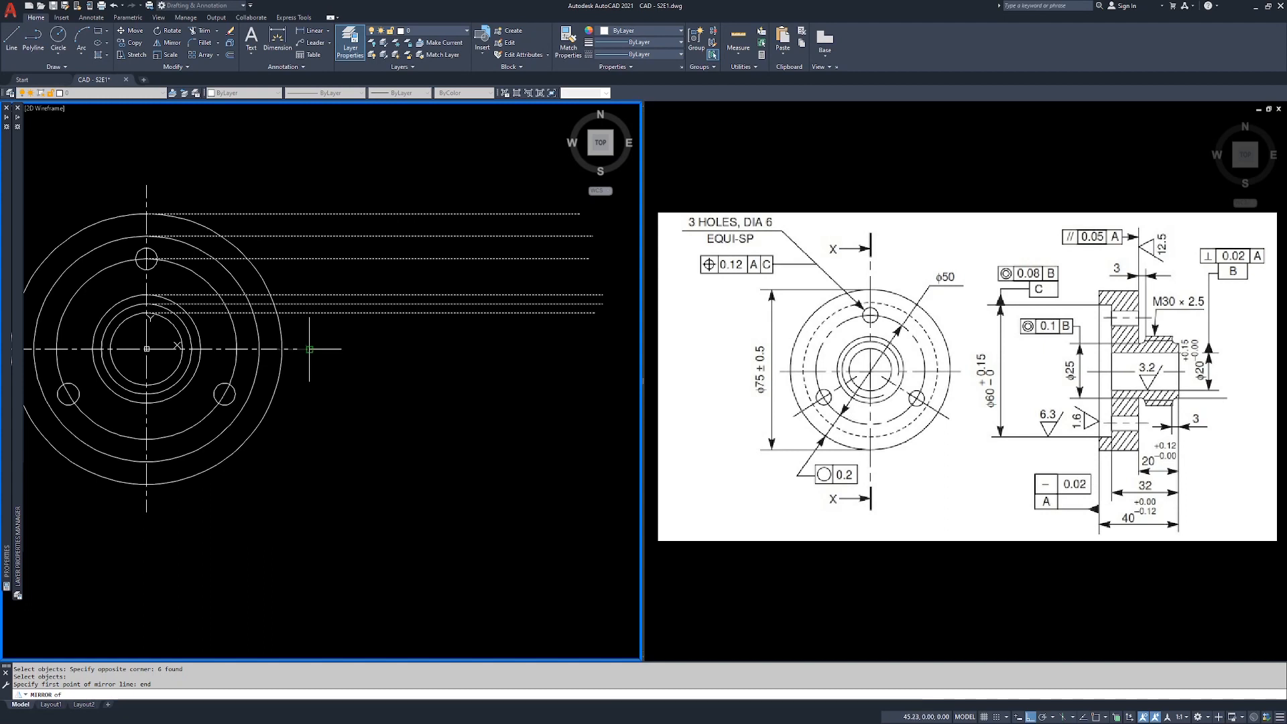
left_click(309, 349)
left_click(598, 349)
key("Return")
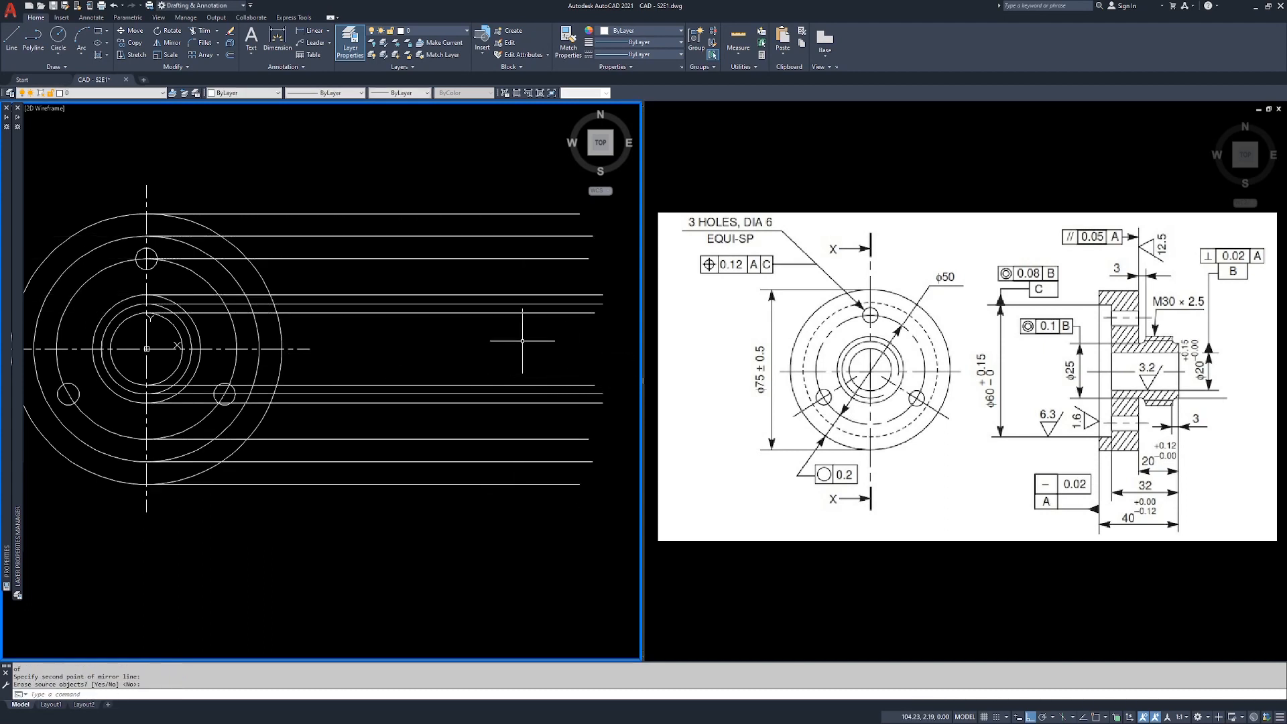
Draw a vertical polyline across all the projection lines near their outer ends, extending above and below them.
middle_click_drag(522, 340, 500, 342)
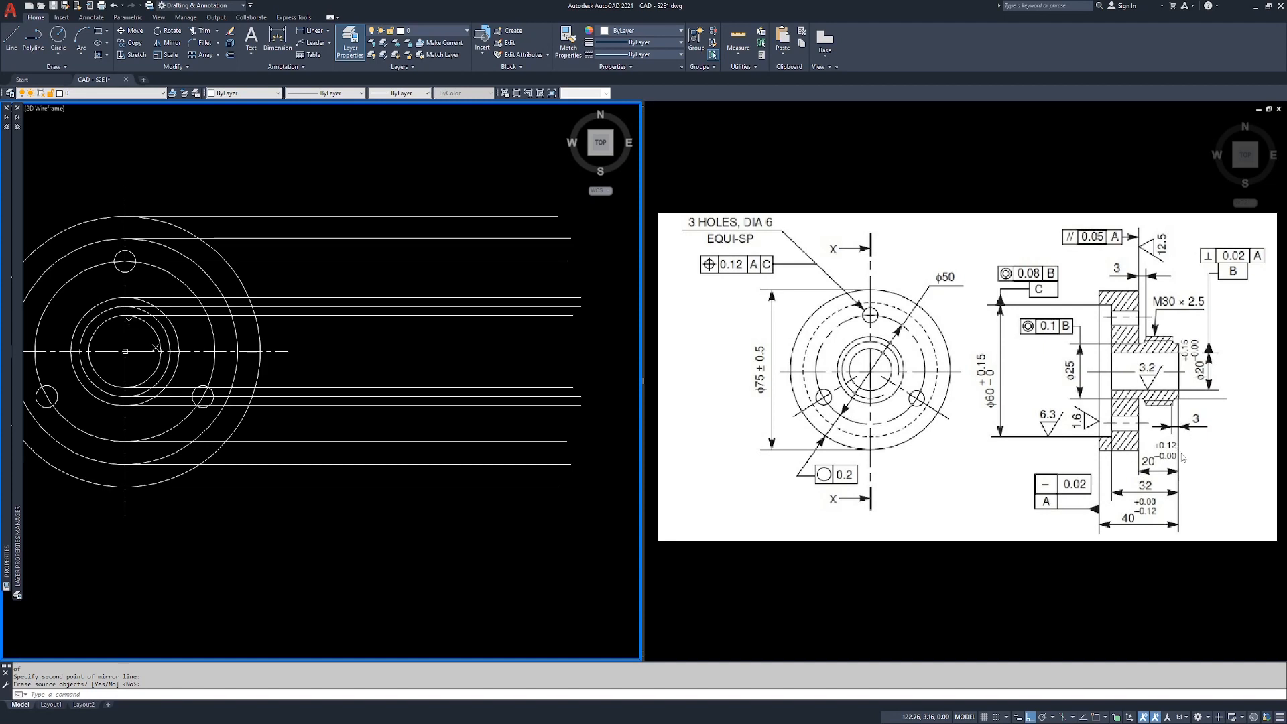
type("pl")
key("Return")
left_click(520, 188)
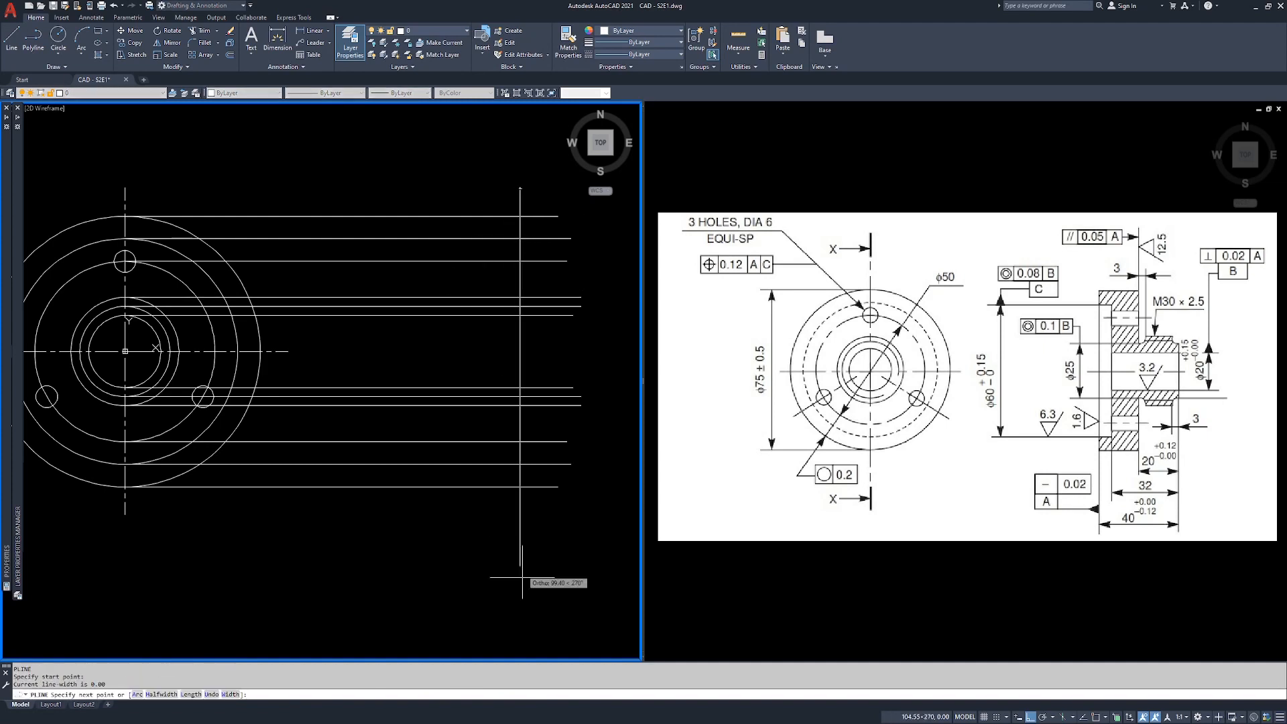
left_click(521, 615)
key("Return")
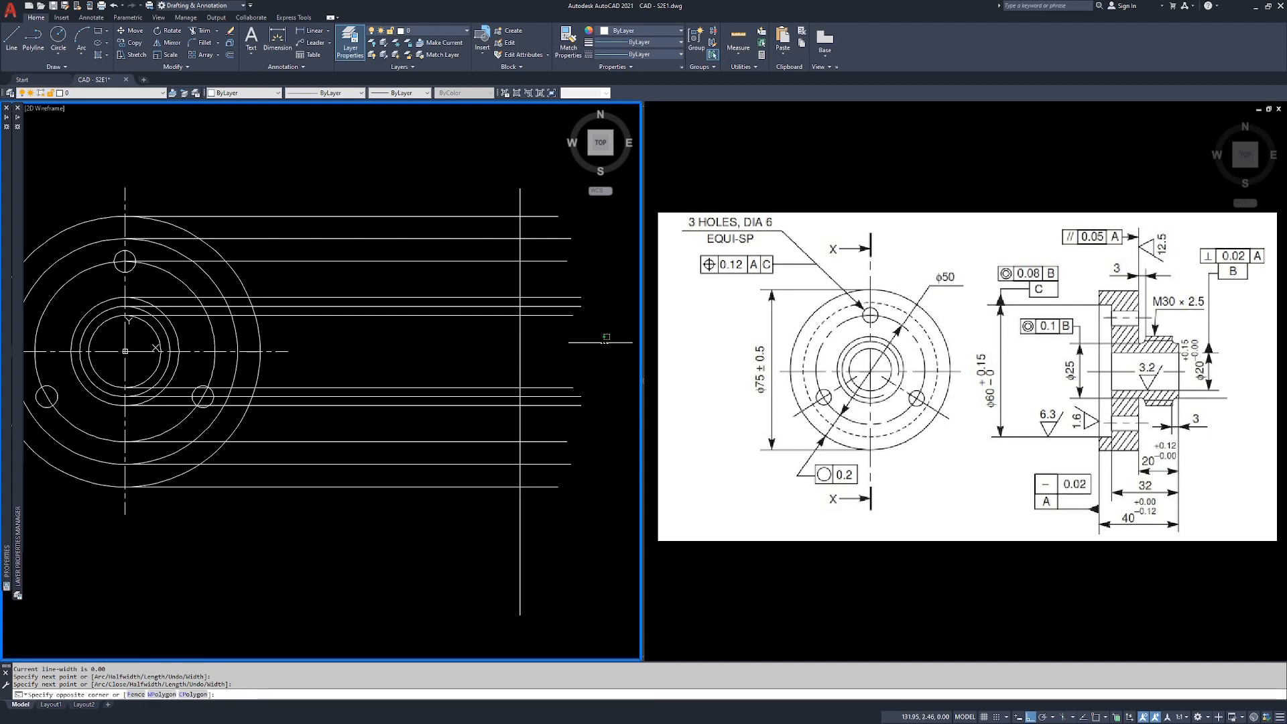
Offset the vertical polyline by 3 toward the front view.
key("Return")
type("o")
key("Return")
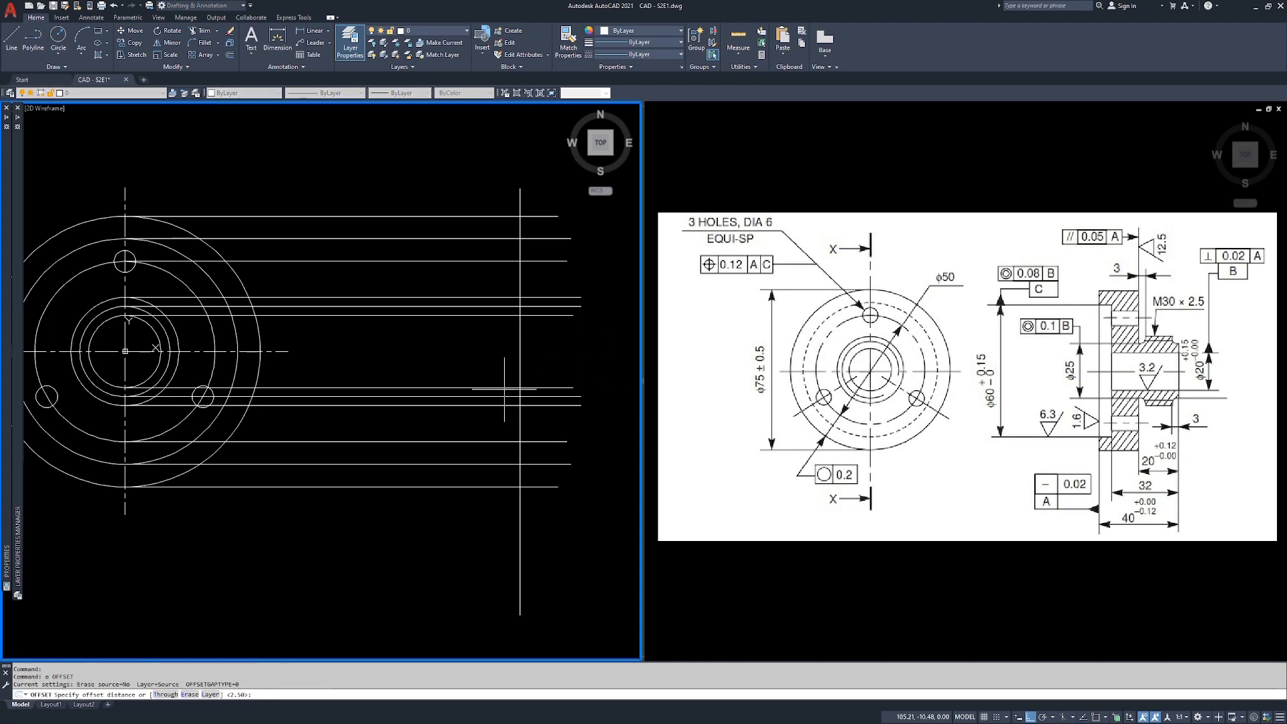
type("3")
key("Return")
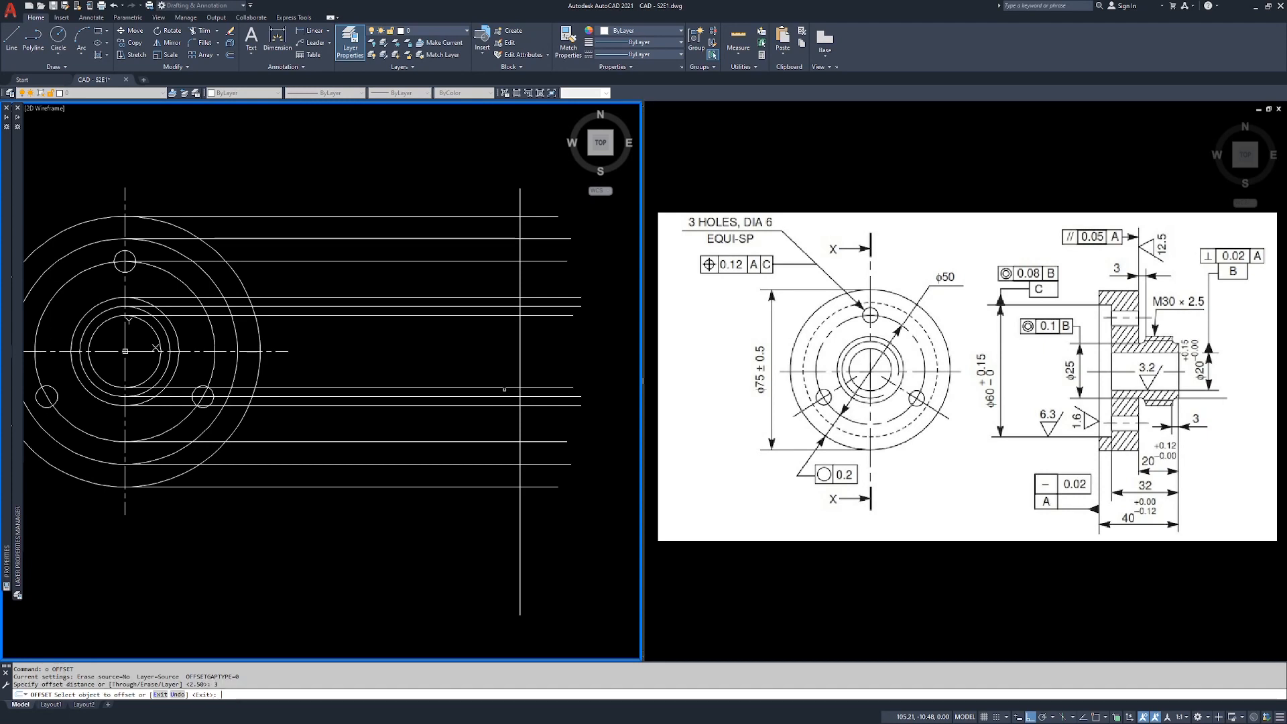
left_click(521, 337)
left_click(488, 345)
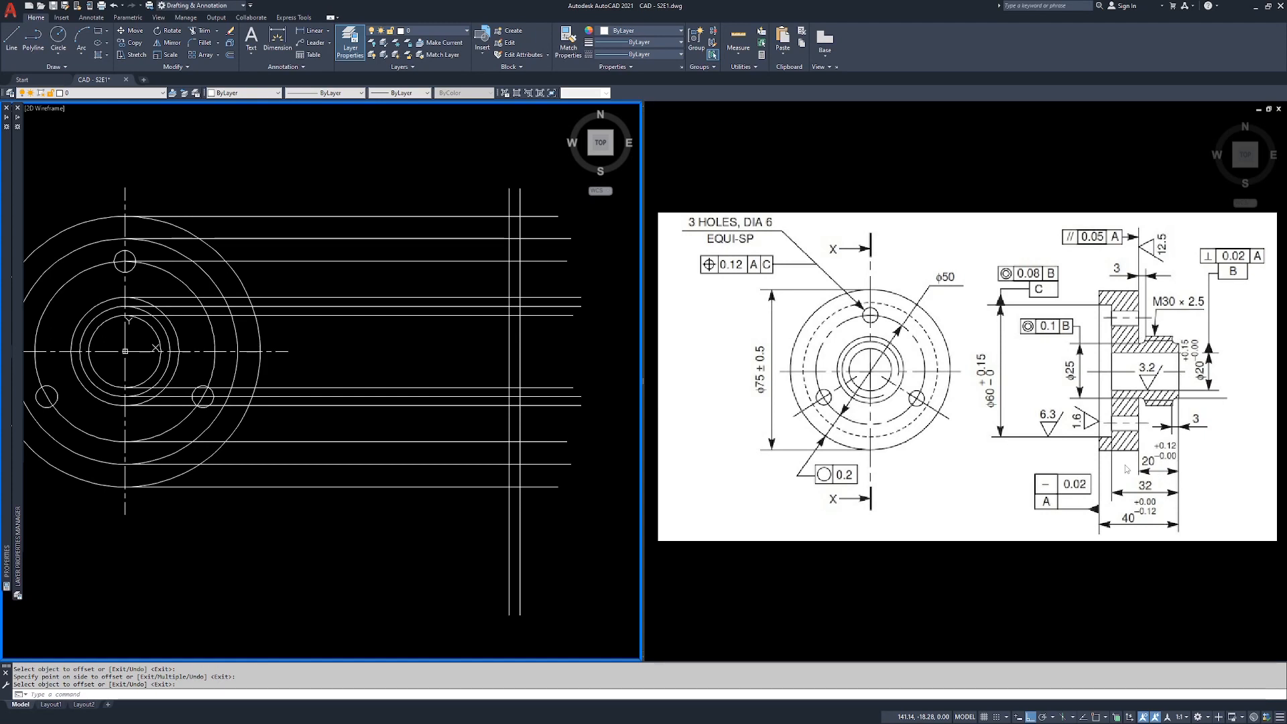
Offset the rightmost vertical line by 20 toward the front view.
key("Return")
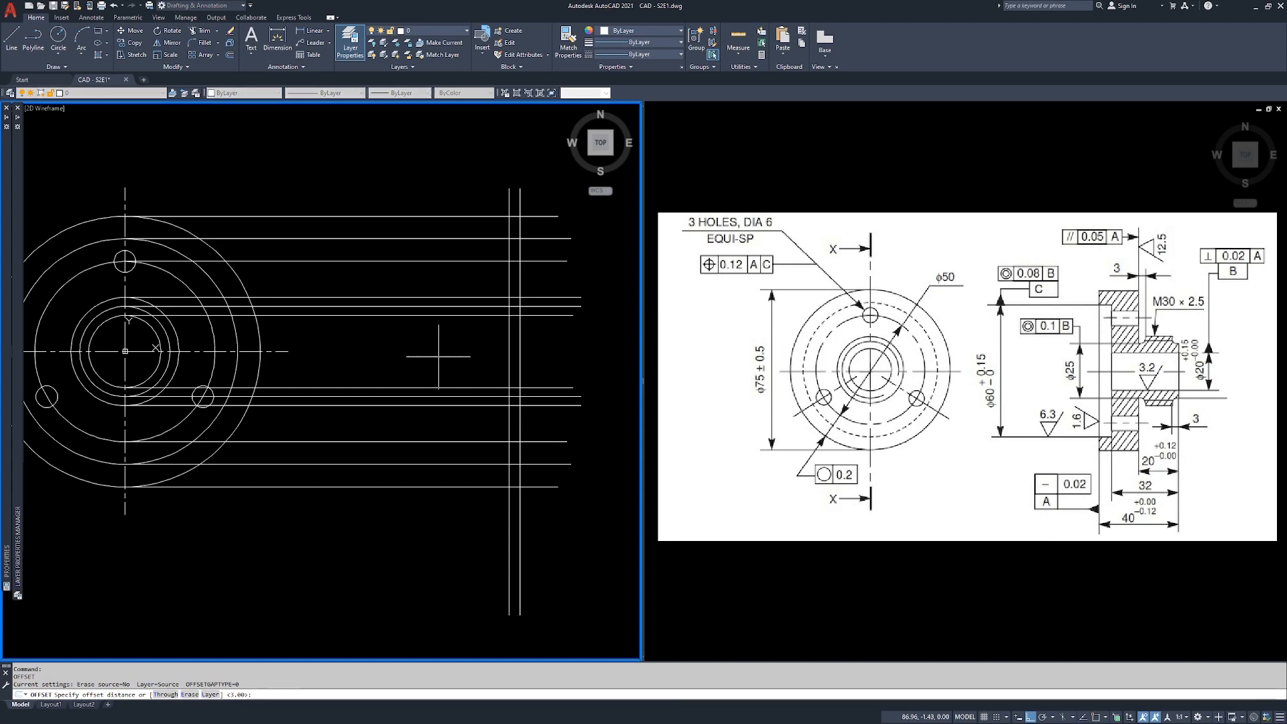
key("Return")
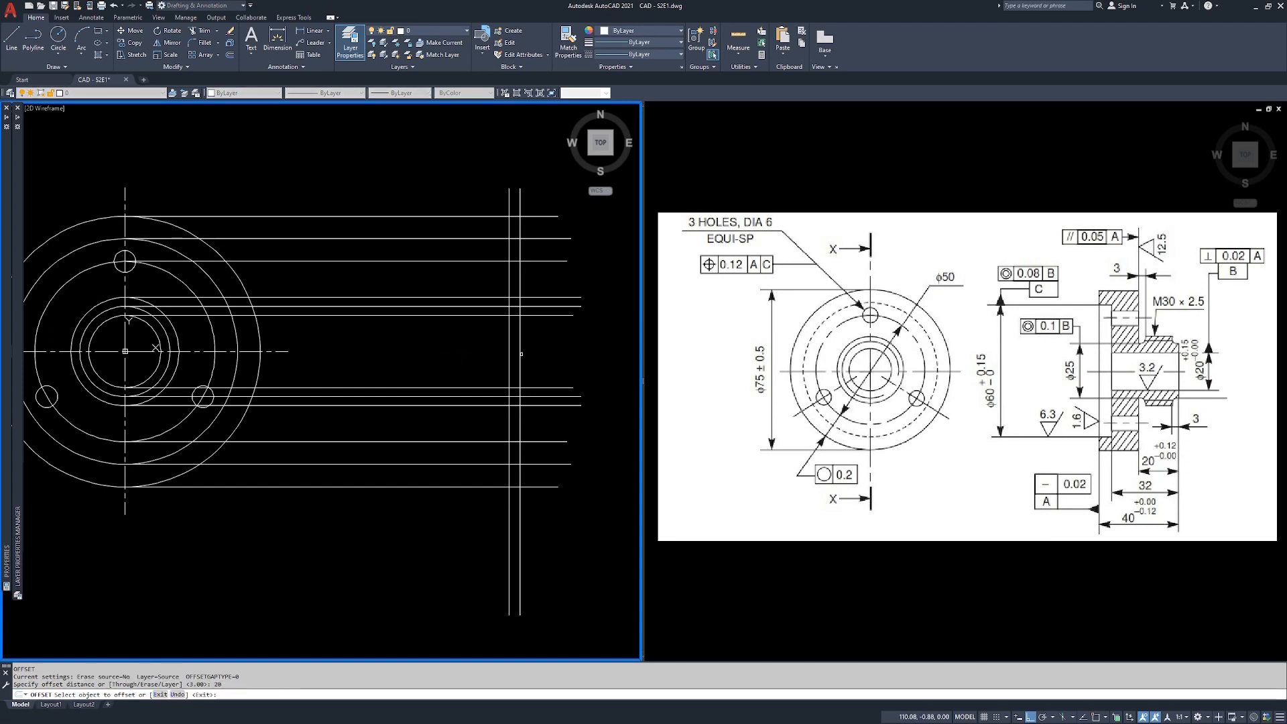
left_click(521, 353)
left_click(468, 360)
key("Return")
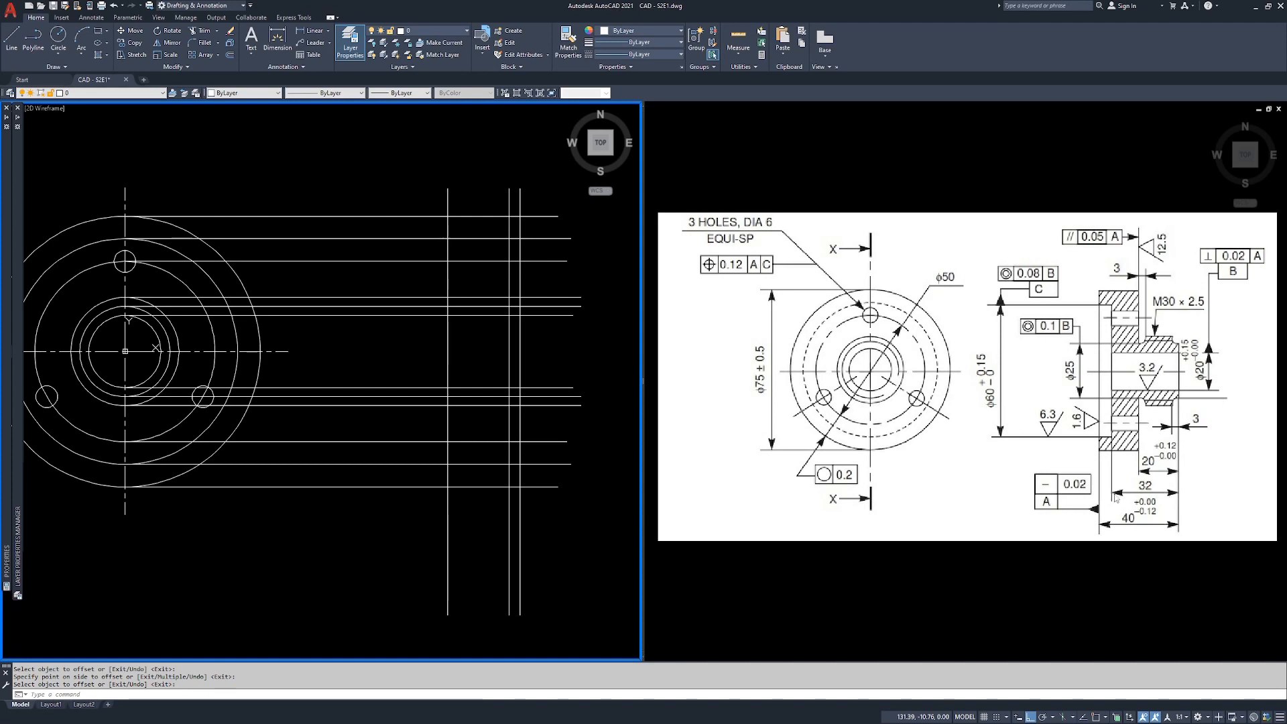
left_click(524, 364)
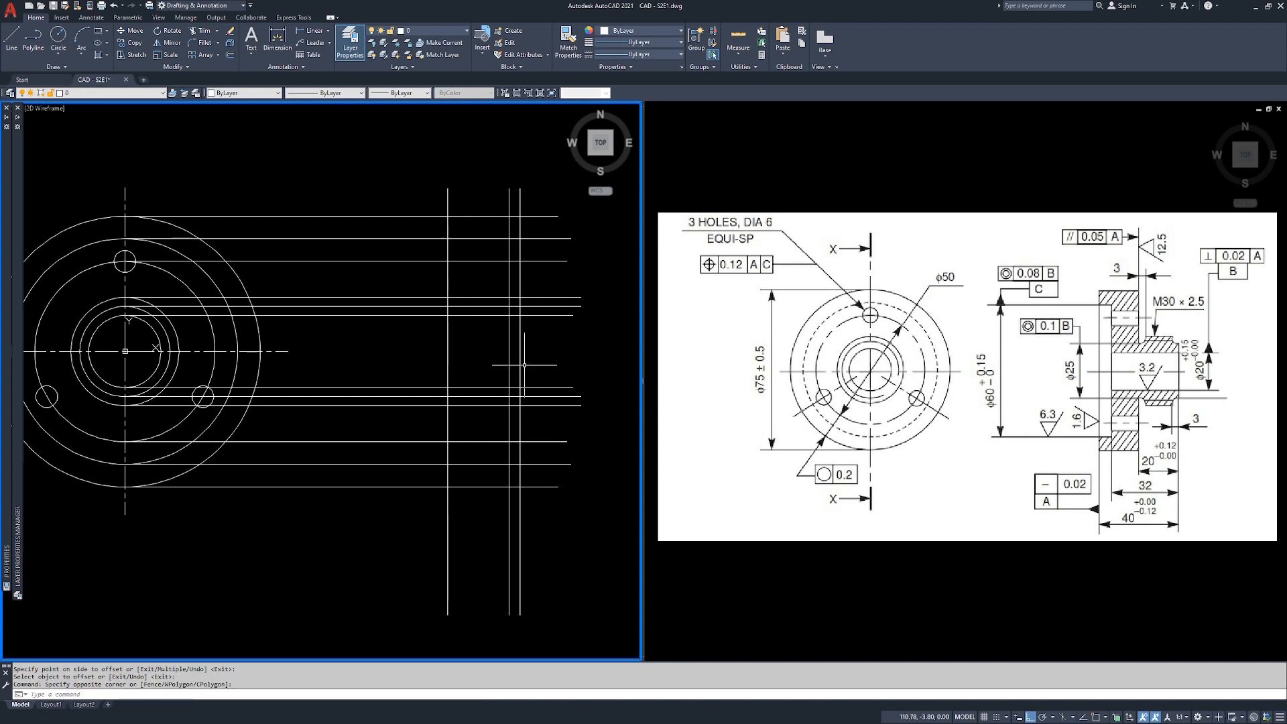
key("Escape")
key("Escape")
key("Escape")
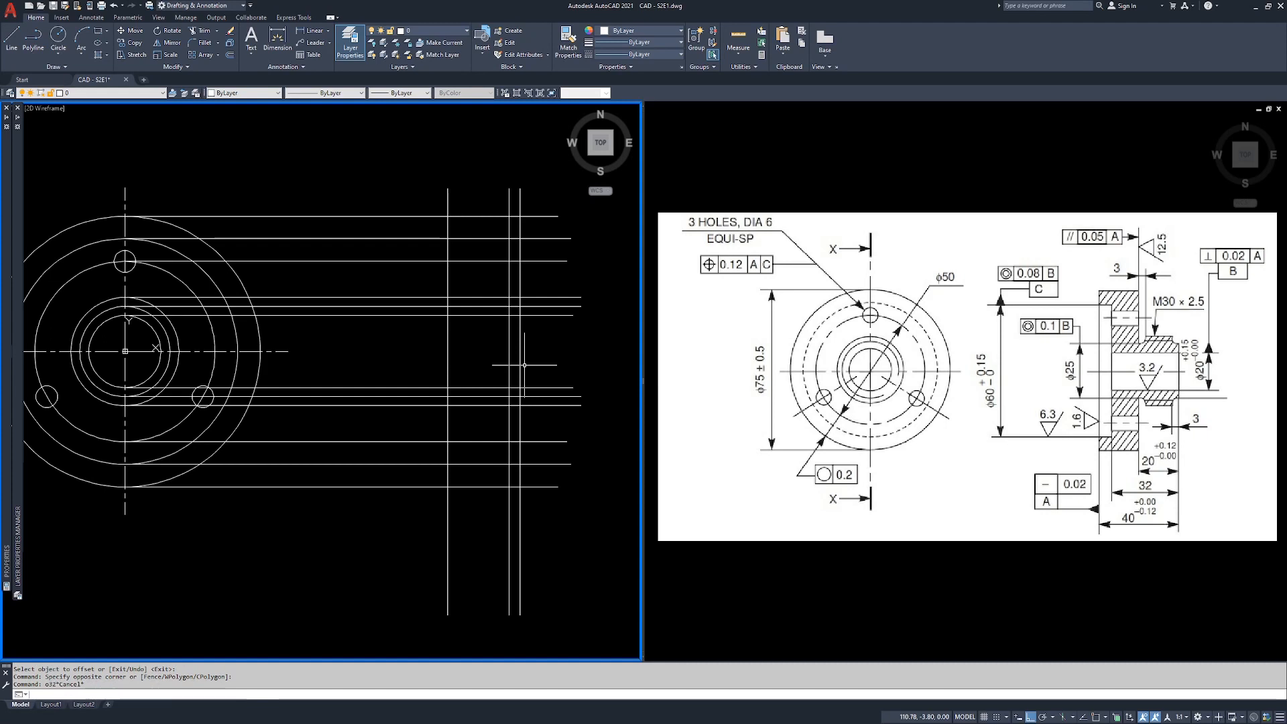
Offset the rightmost vertical line by 32 toward the front view.
type("o")
key("Return")
type("32")
key("Return")
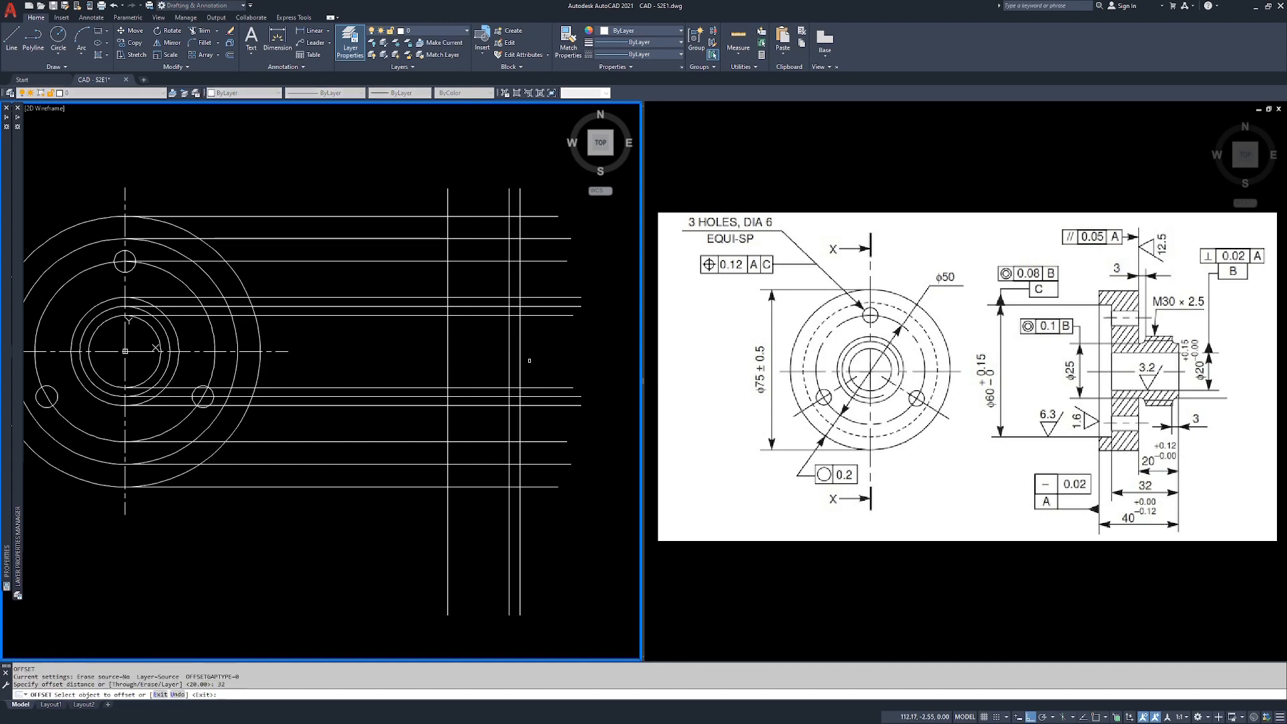
left_click(520, 343)
left_click(436, 338)
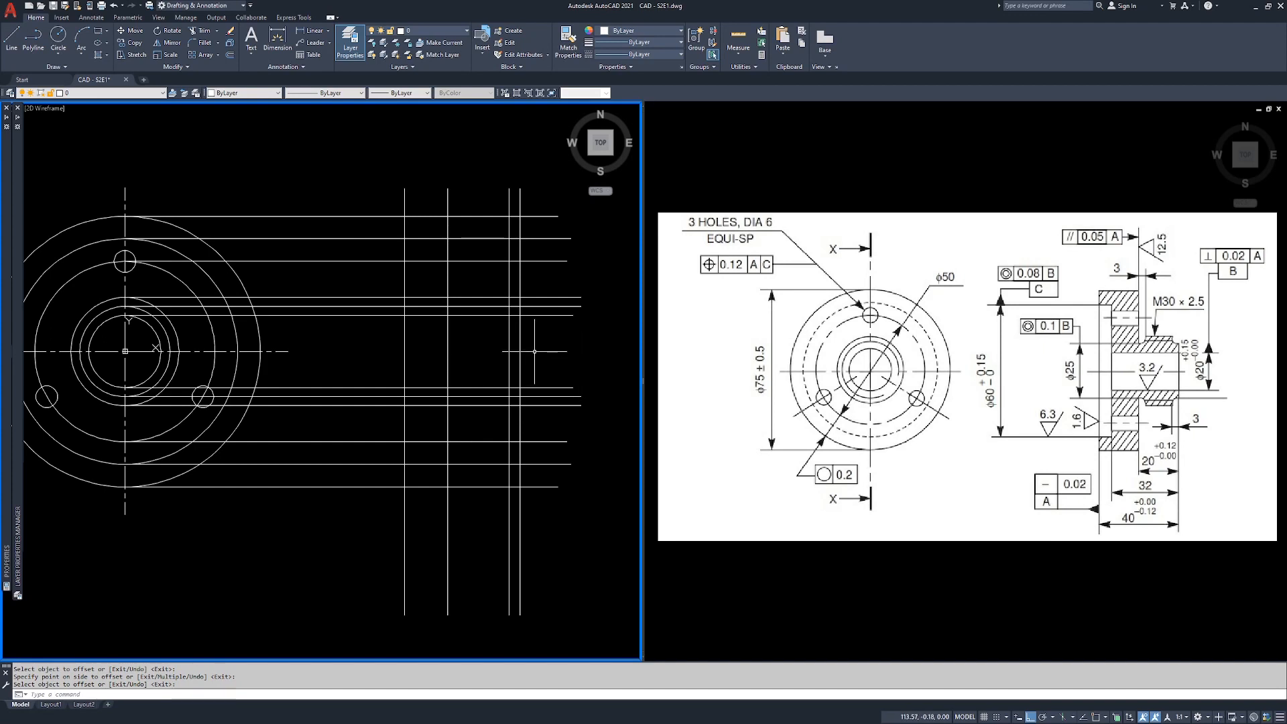
Offset the rightmost vertical line by 40 toward the front view to form the side view's flange face.
key("Return")
key("Return")
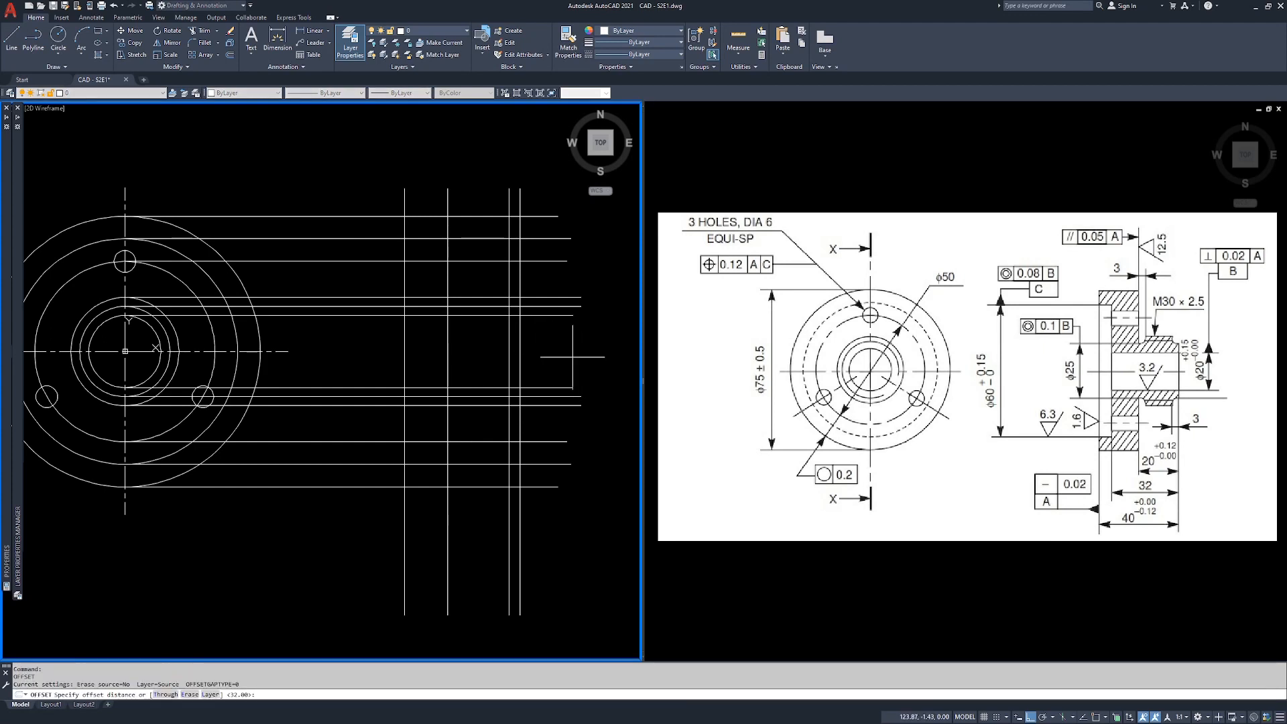
type("40")
key("Return")
left_click(404, 357)
left_click(362, 301)
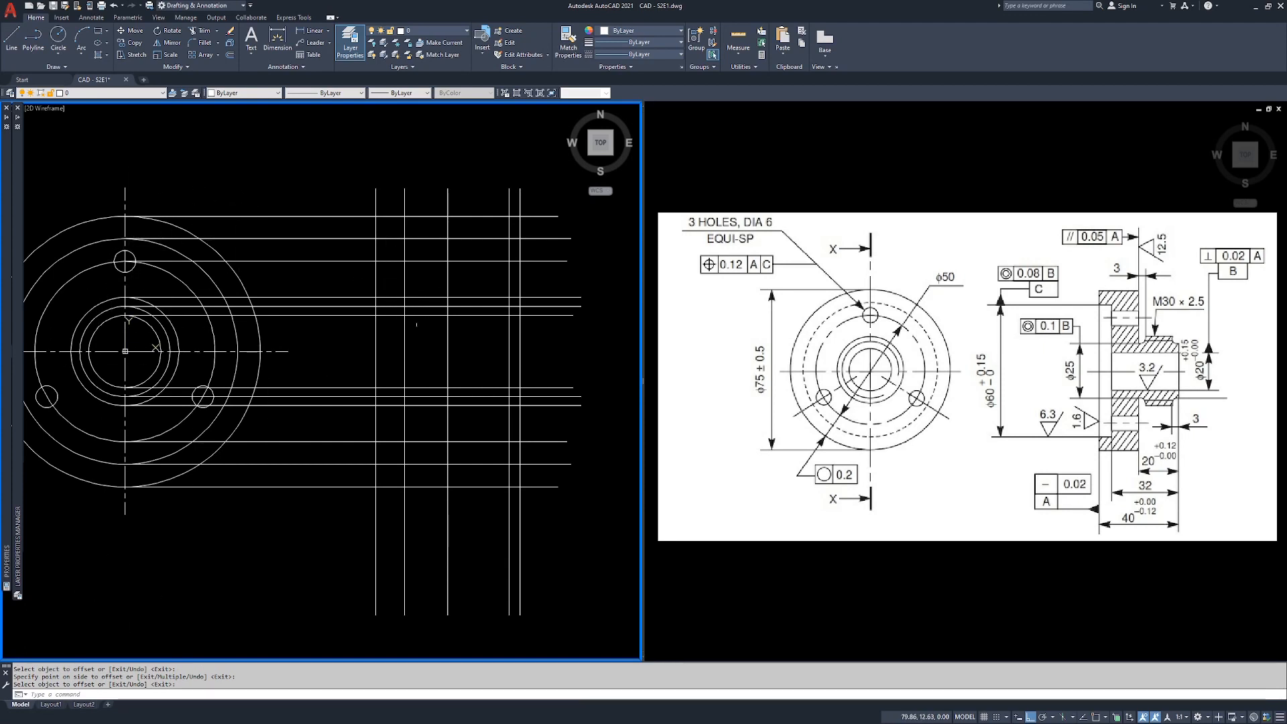
Trim all projection lines between the front view and the leftmost vertical line, using that vertical line as the cutting edge.
key("Escape")
type("tr")
key("Return")
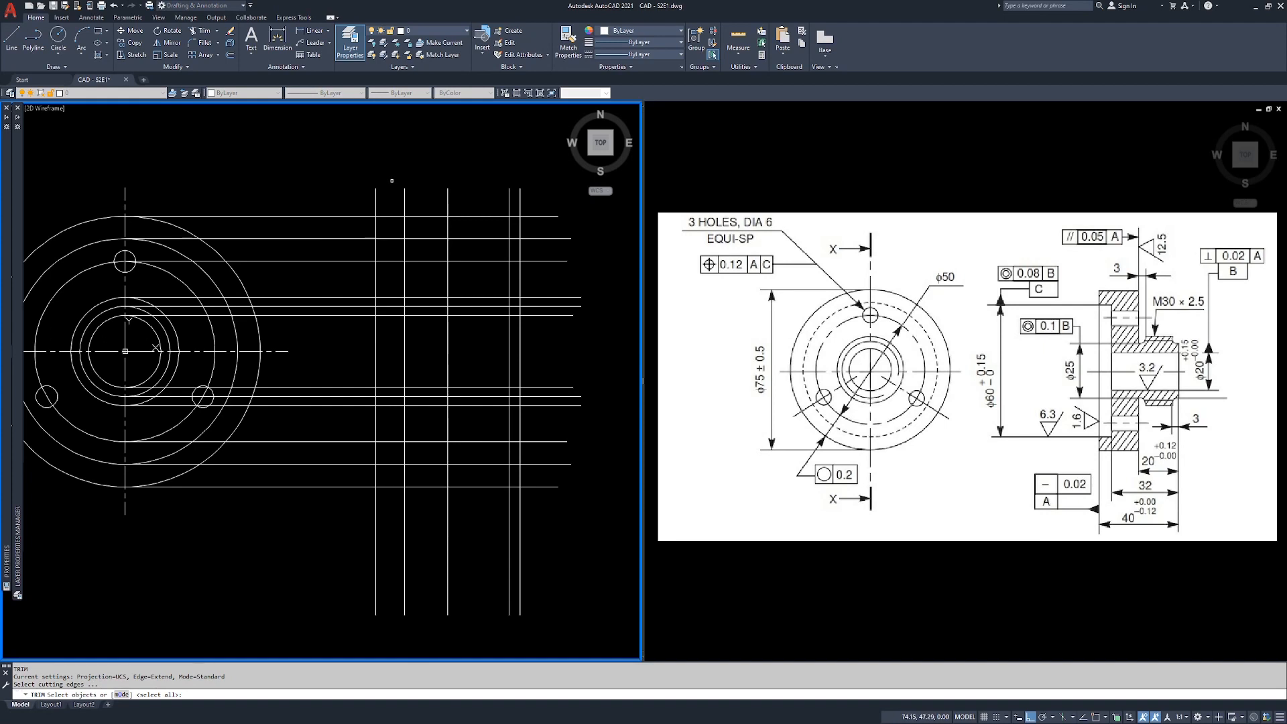
left_click(387, 182)
left_click(352, 208)
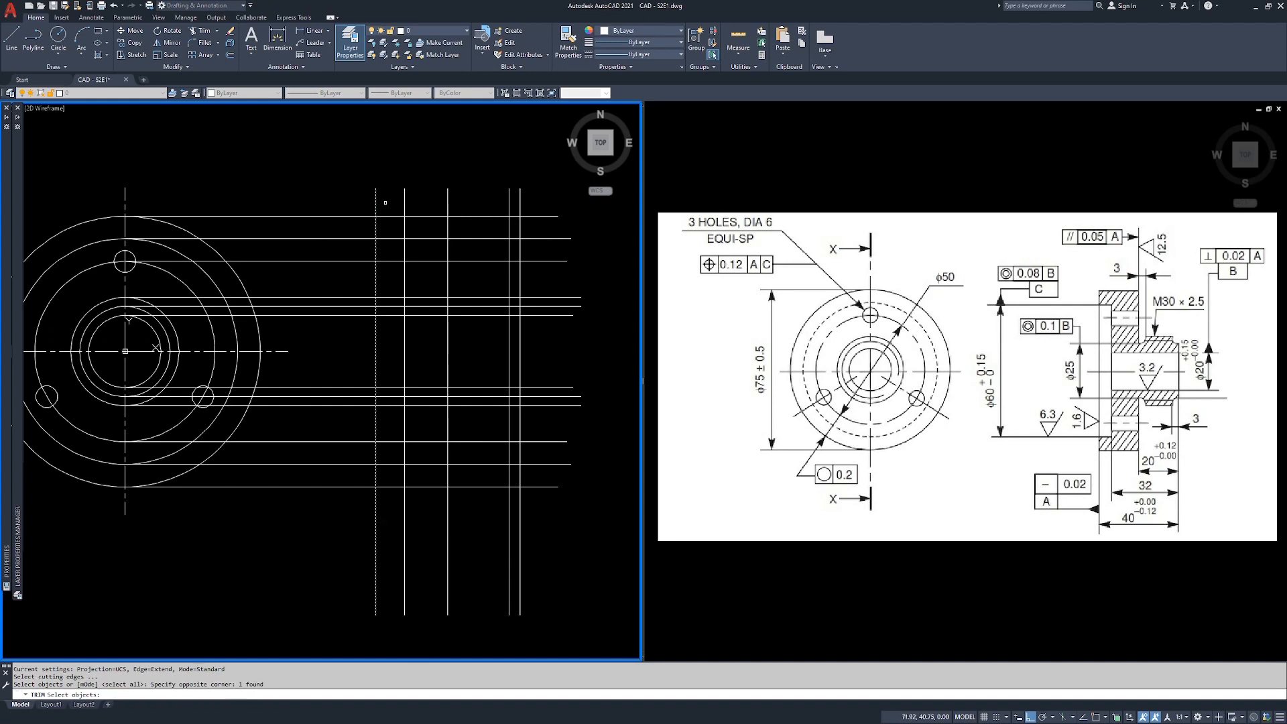
key("Return")
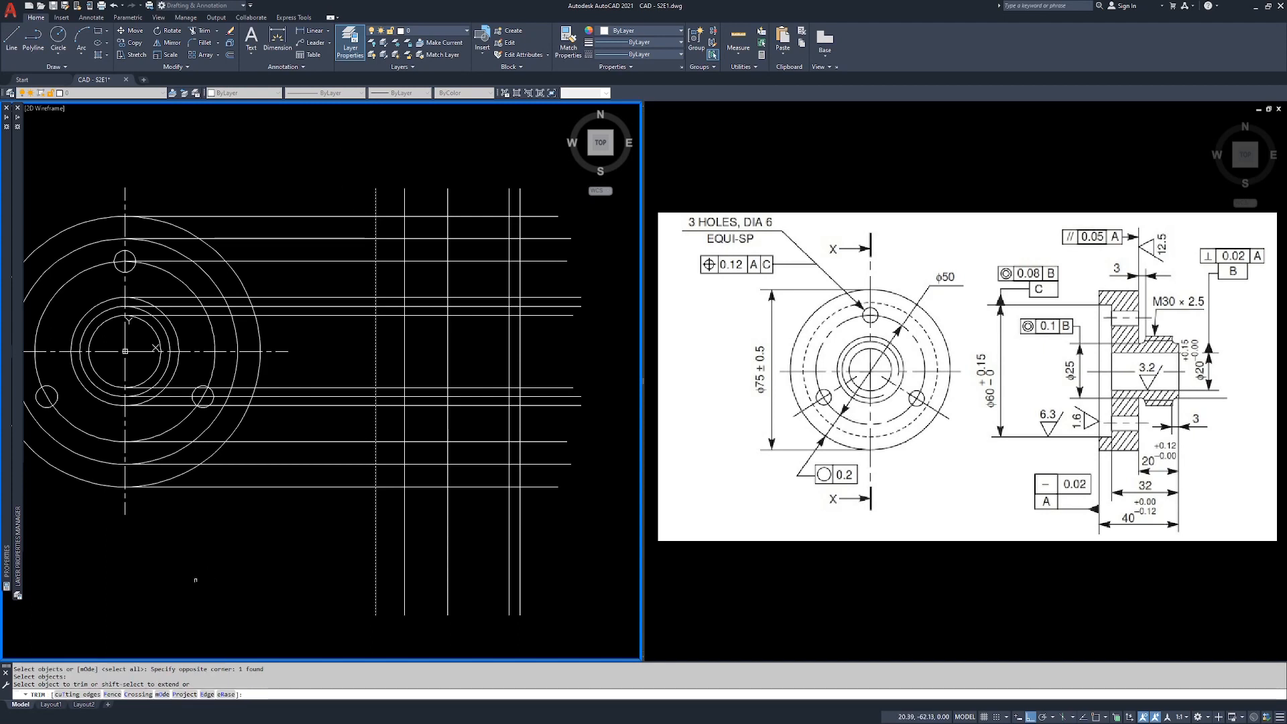
left_click(348, 198)
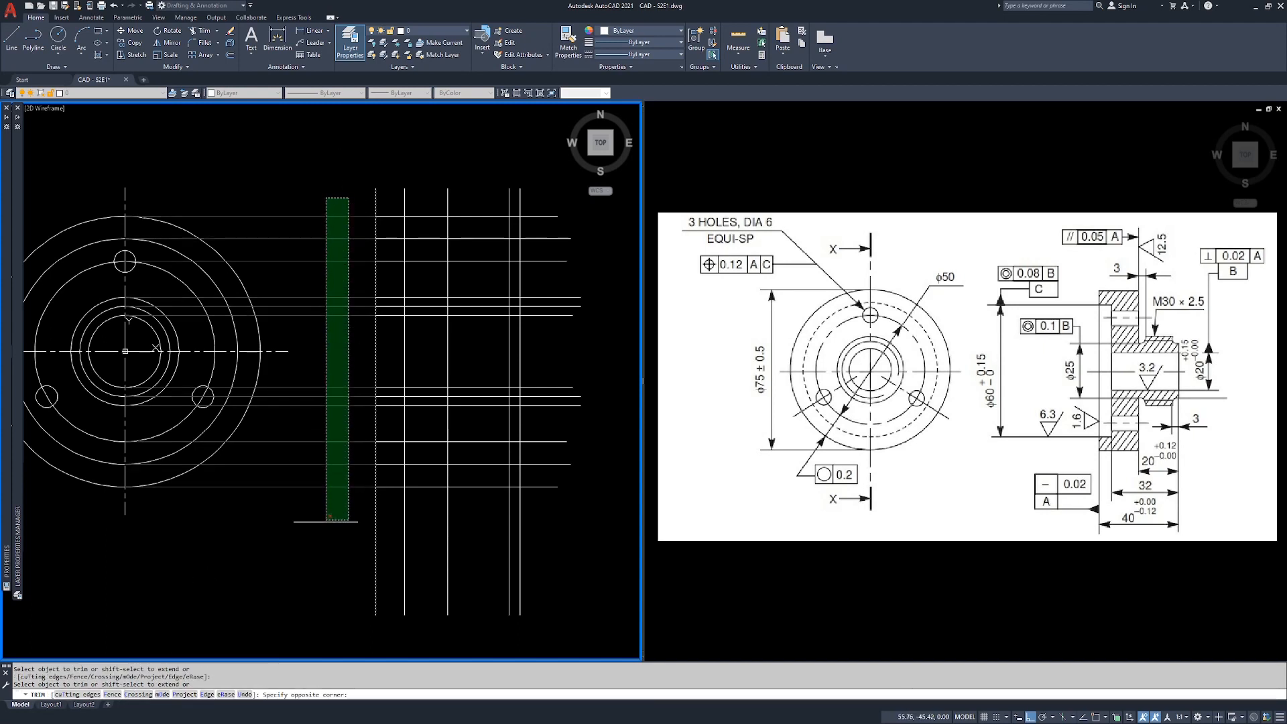
left_click(315, 603)
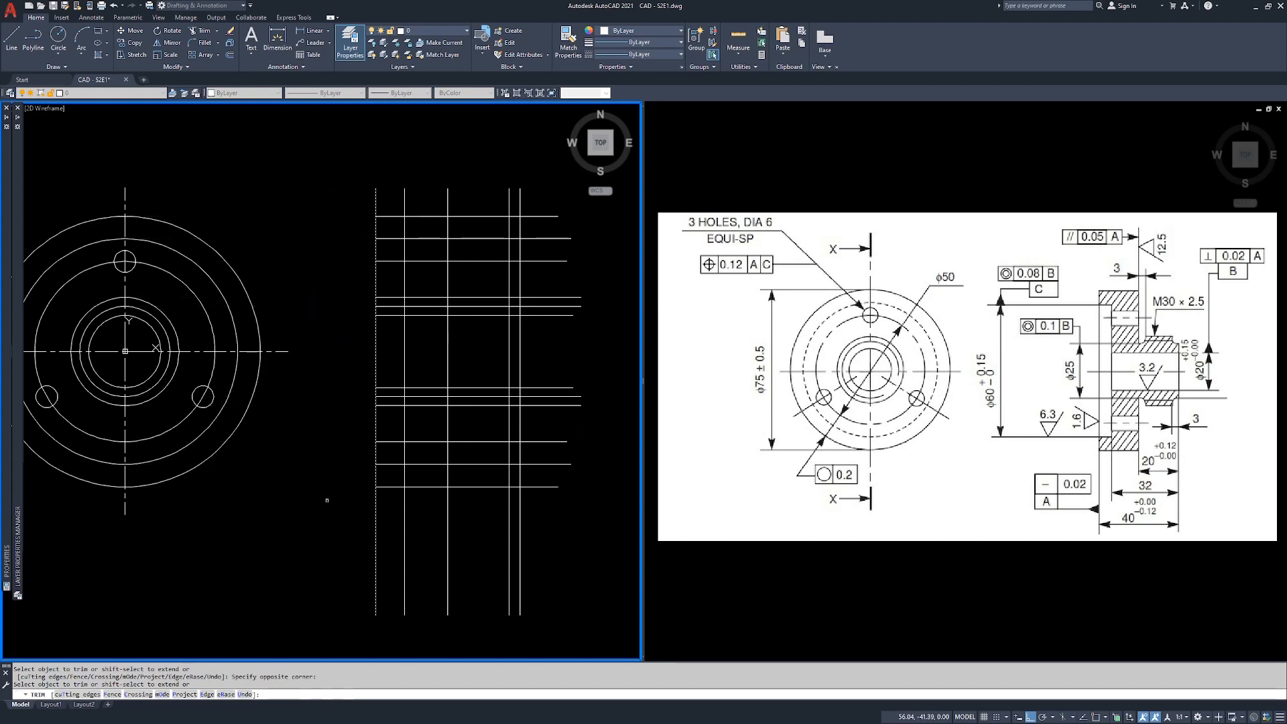
key("Return")
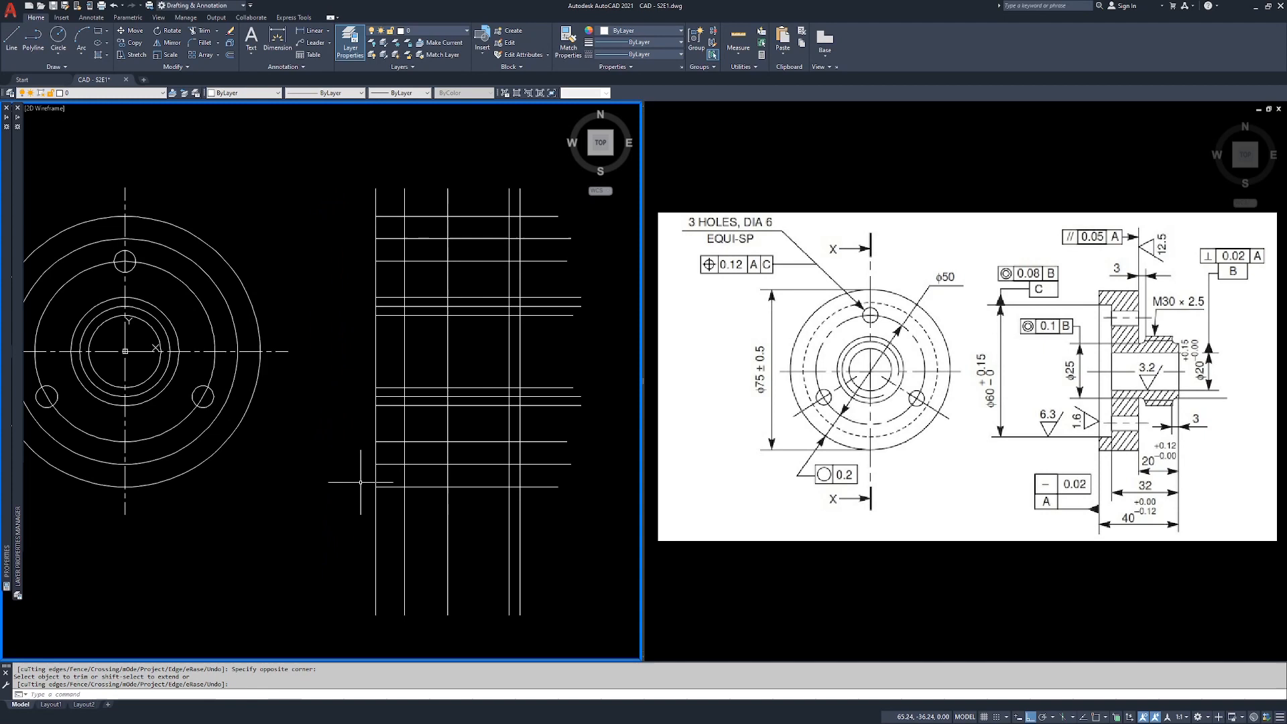
Trim the projection line ends that extend beyond the rightmost vertical line, using that line as the cutting edge.
type("t")
key("Return")
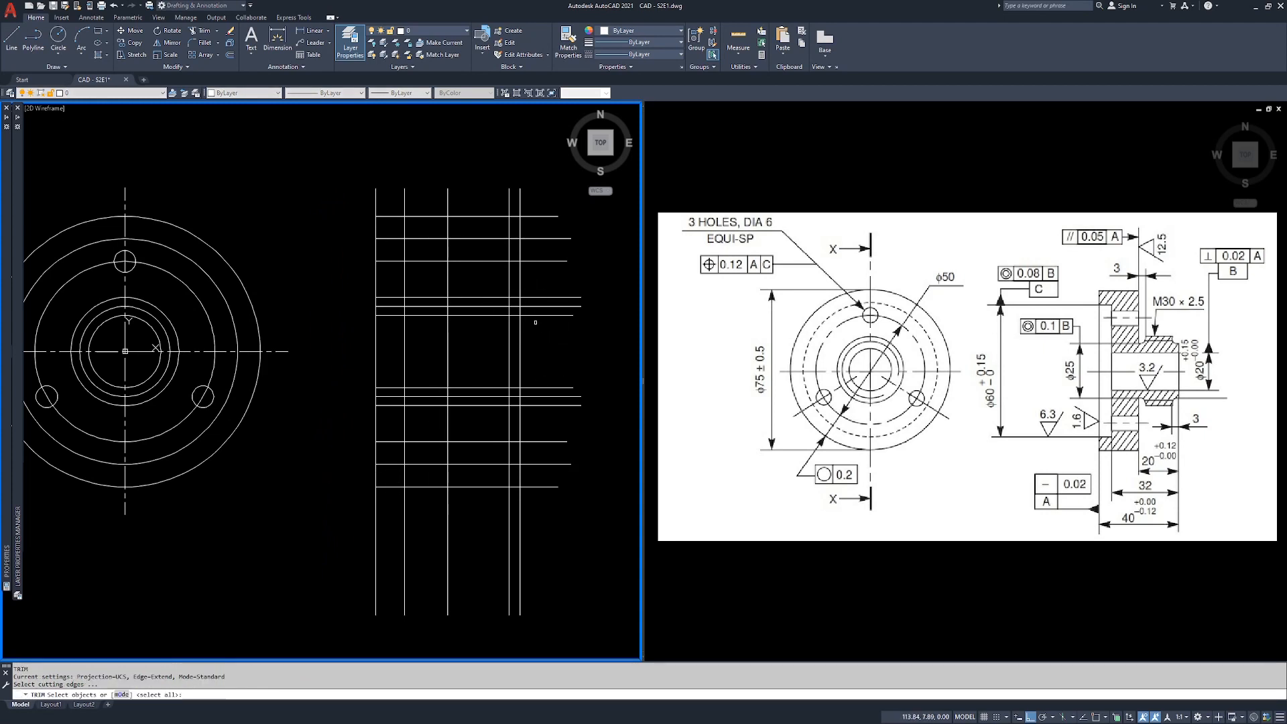
left_click(520, 234)
key("Return")
left_click(578, 187)
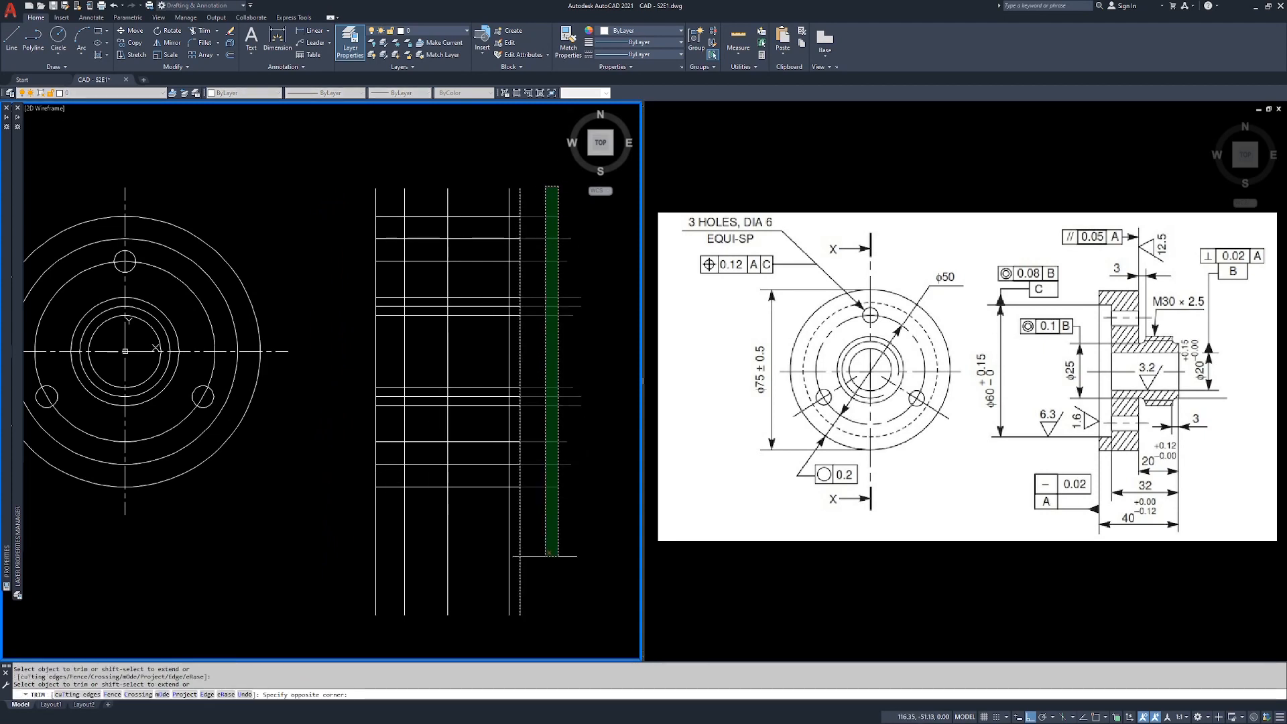
left_click(509, 608)
key("Return")
Trim the vertical lines above and below the side view, using the uppermost and lowermost horizontal lines as cutting edges.
key("Return")
left_click(491, 217)
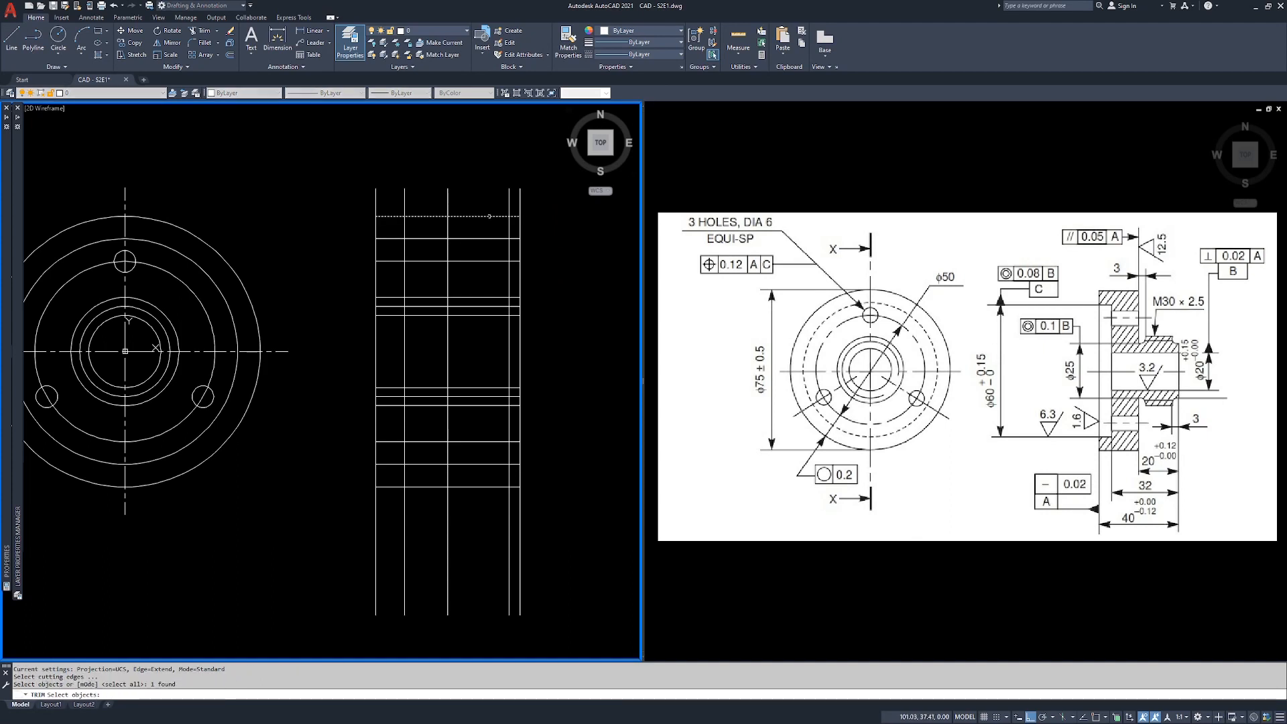
left_click(497, 487)
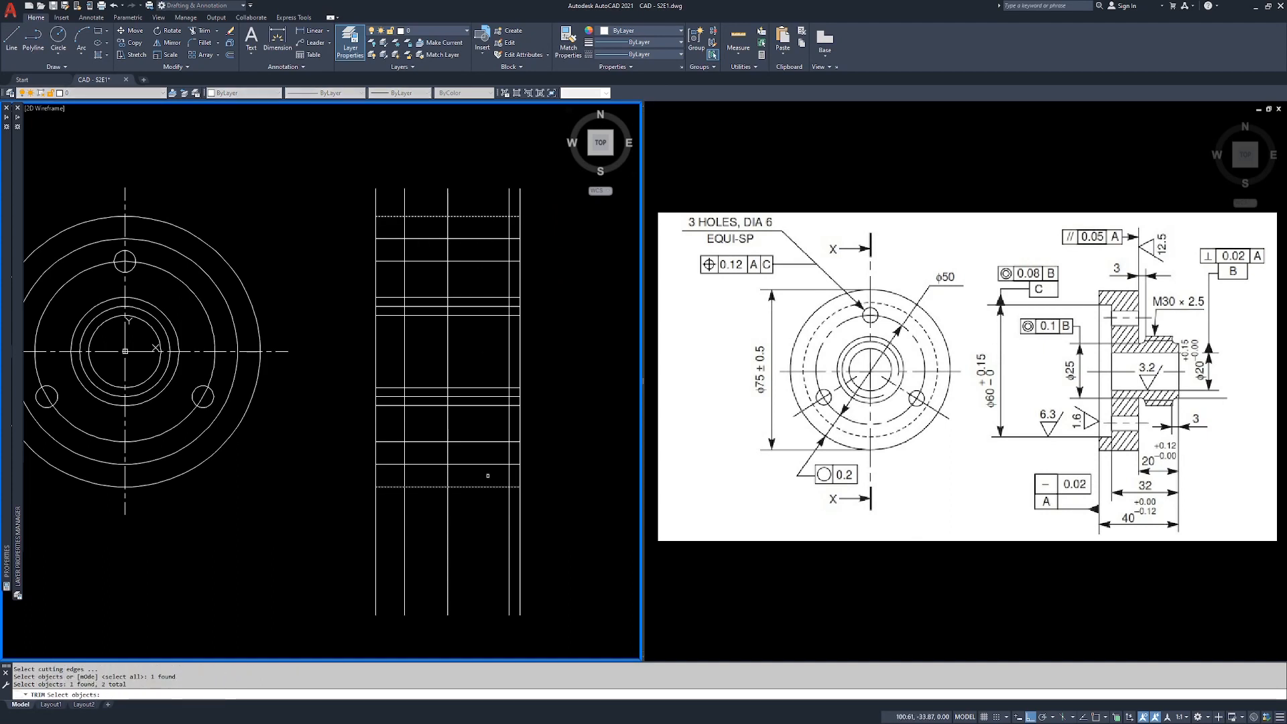
left_click(561, 544)
left_click(352, 584)
key("Return")
left_click(565, 504)
left_click(289, 560)
left_click(533, 163)
left_click(349, 204)
key("Return")
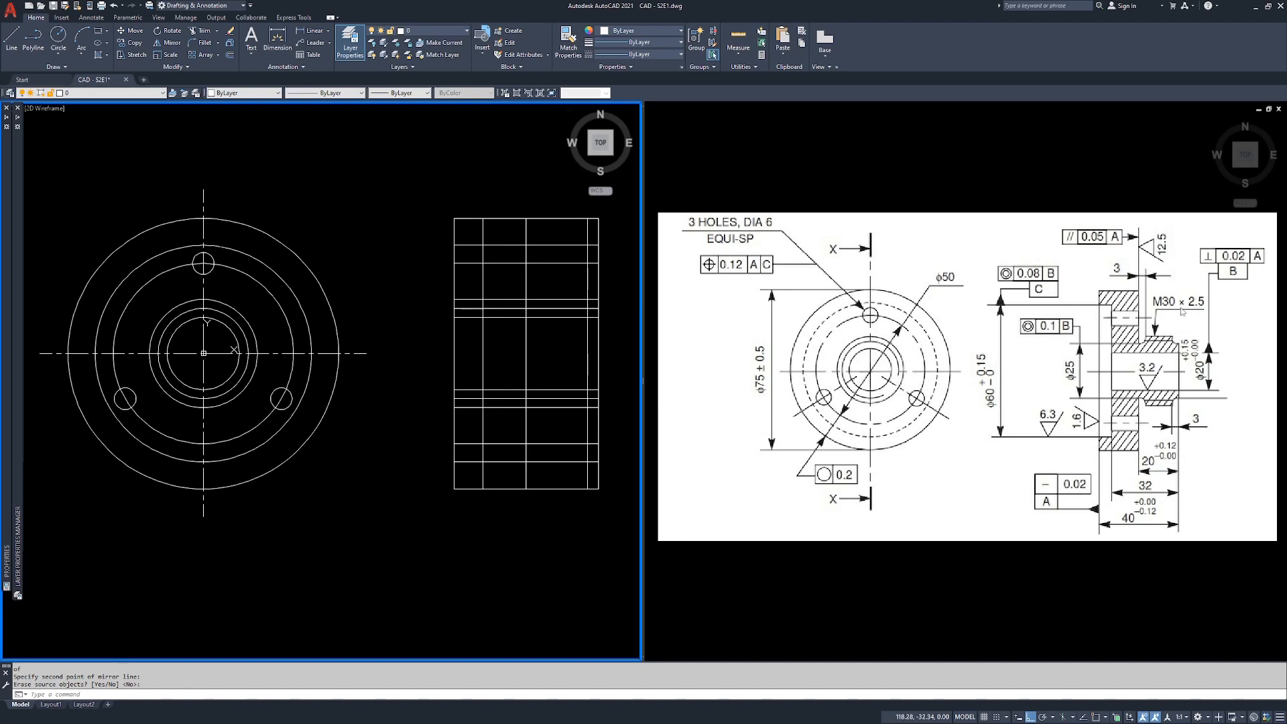
Trim the side view's leftmost vertical line between the second horizontal line from the top and the second from the bottom.
key("Return")
type("tr")
key("Return")
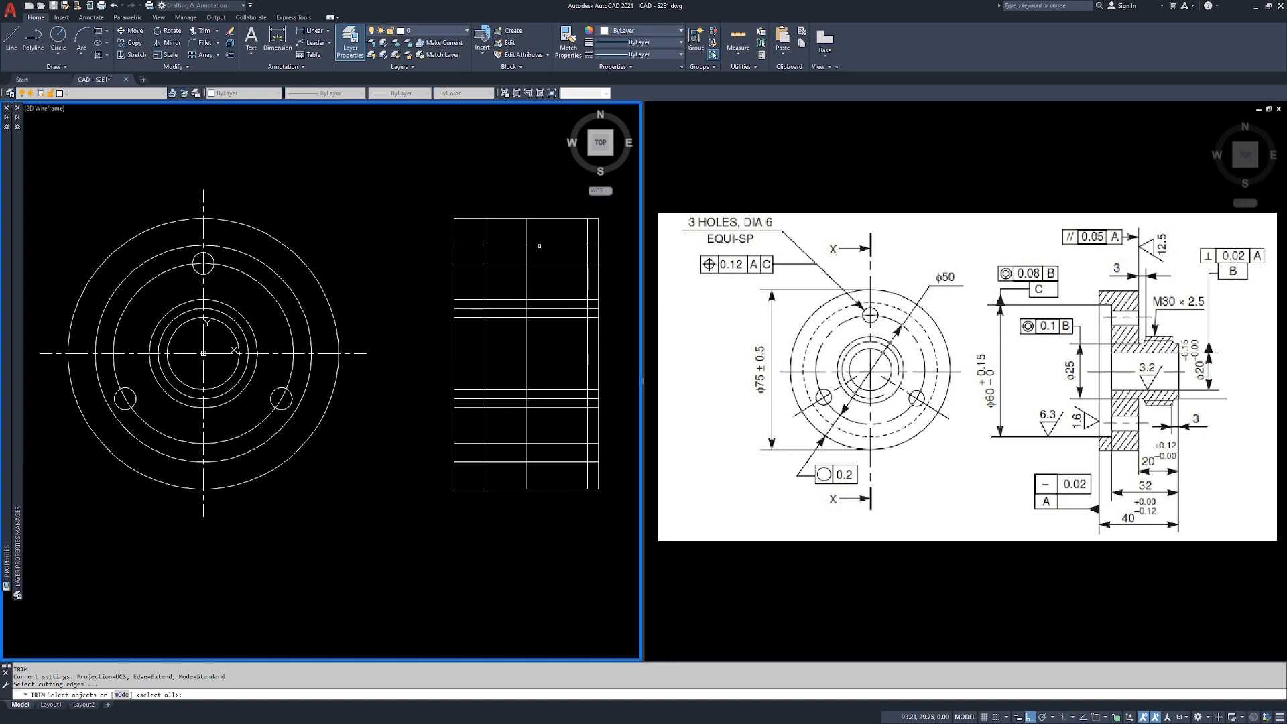
left_click_drag(473, 240, 472, 256)
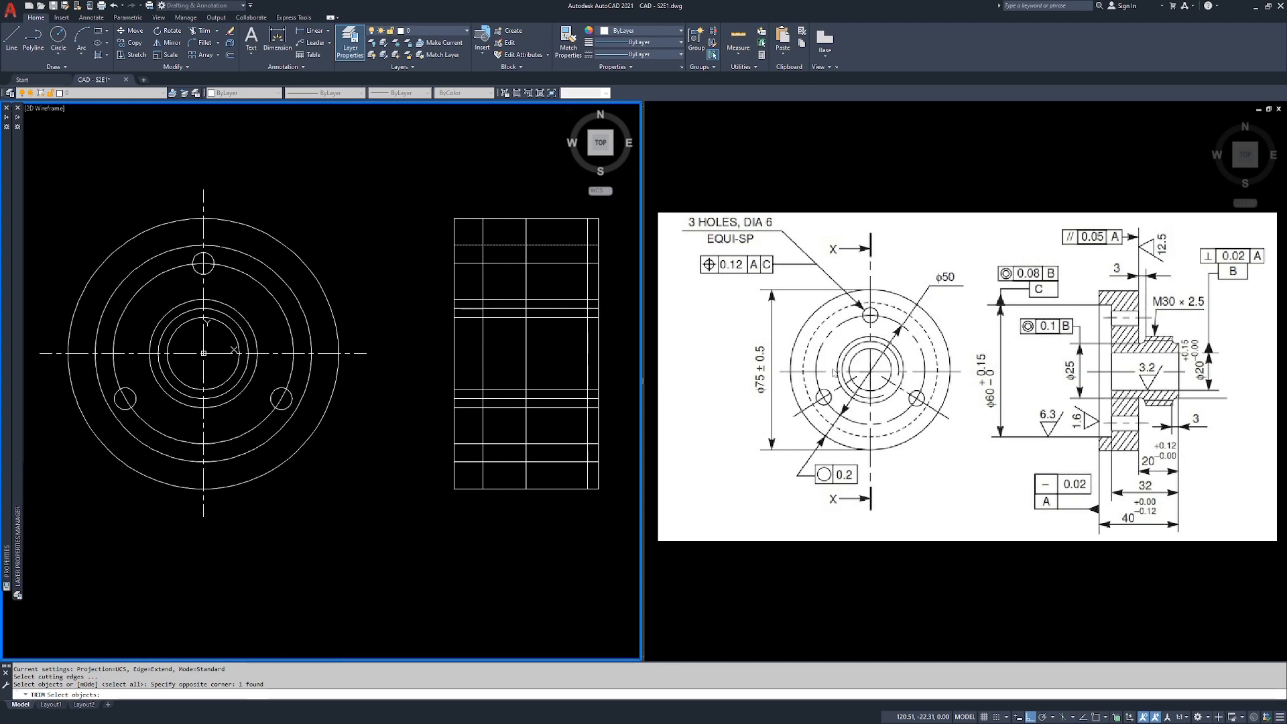
left_click(463, 245)
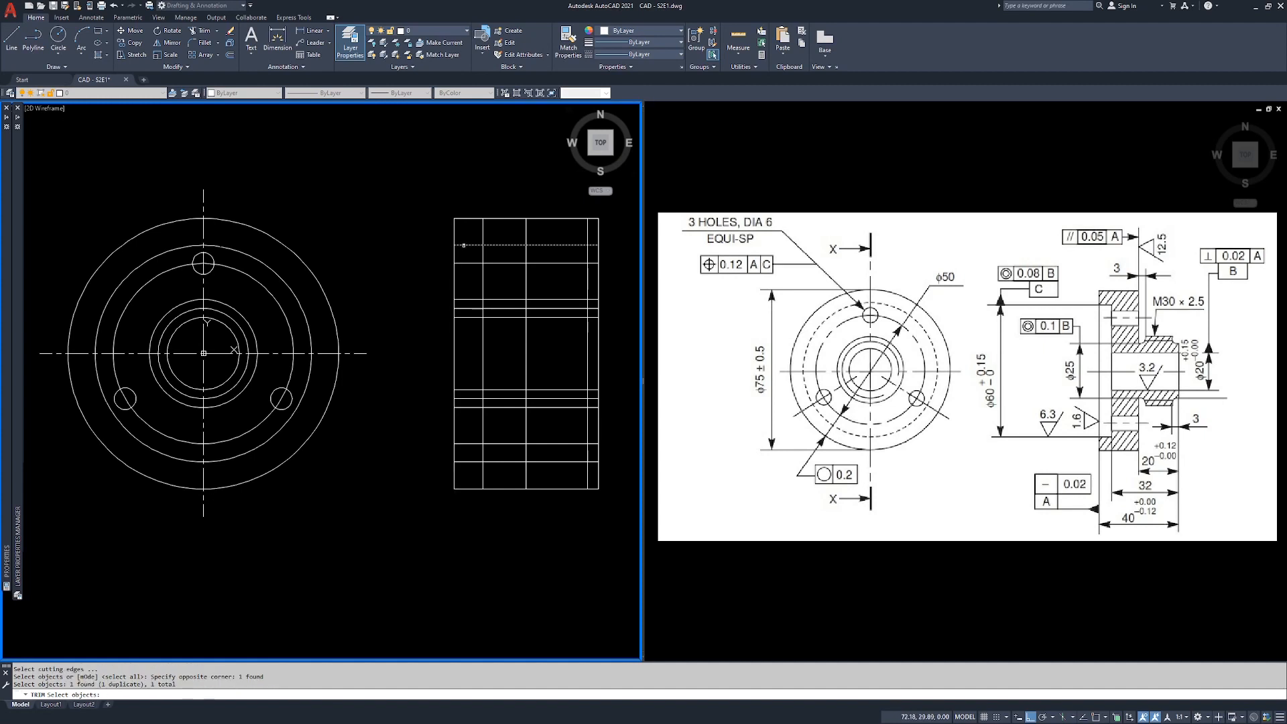
left_click(464, 461)
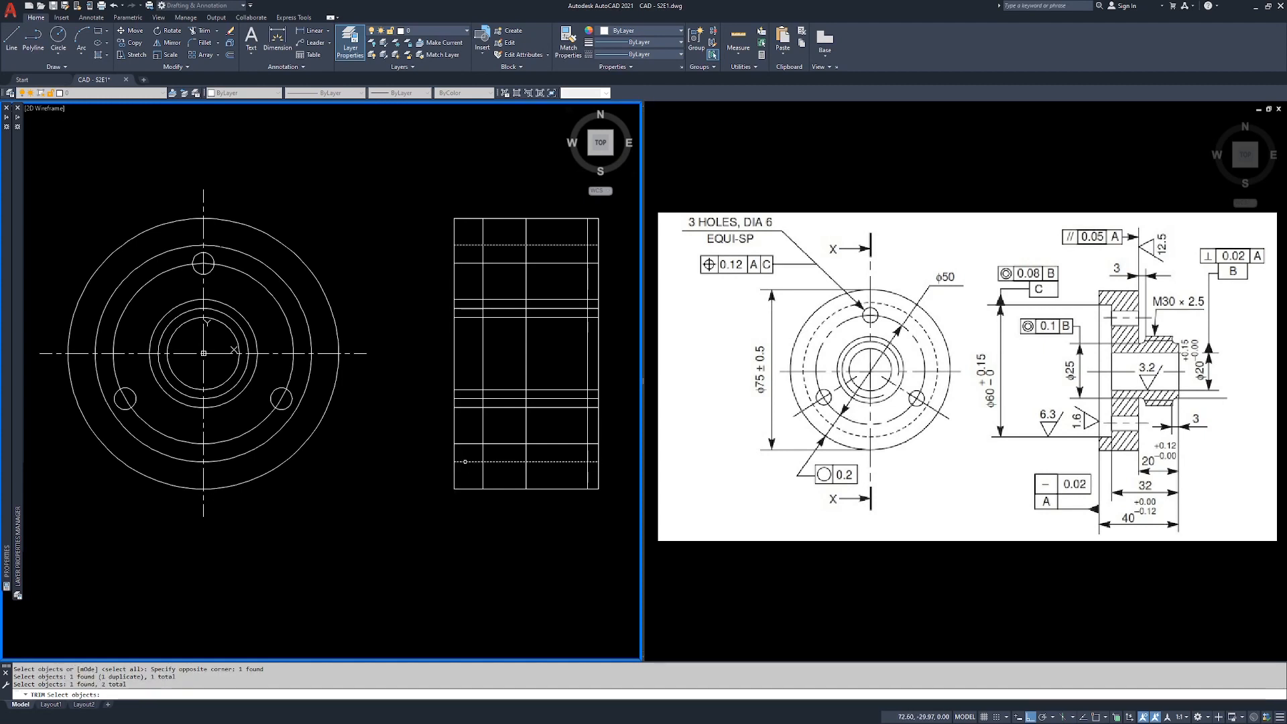
key("Return")
left_click(453, 415)
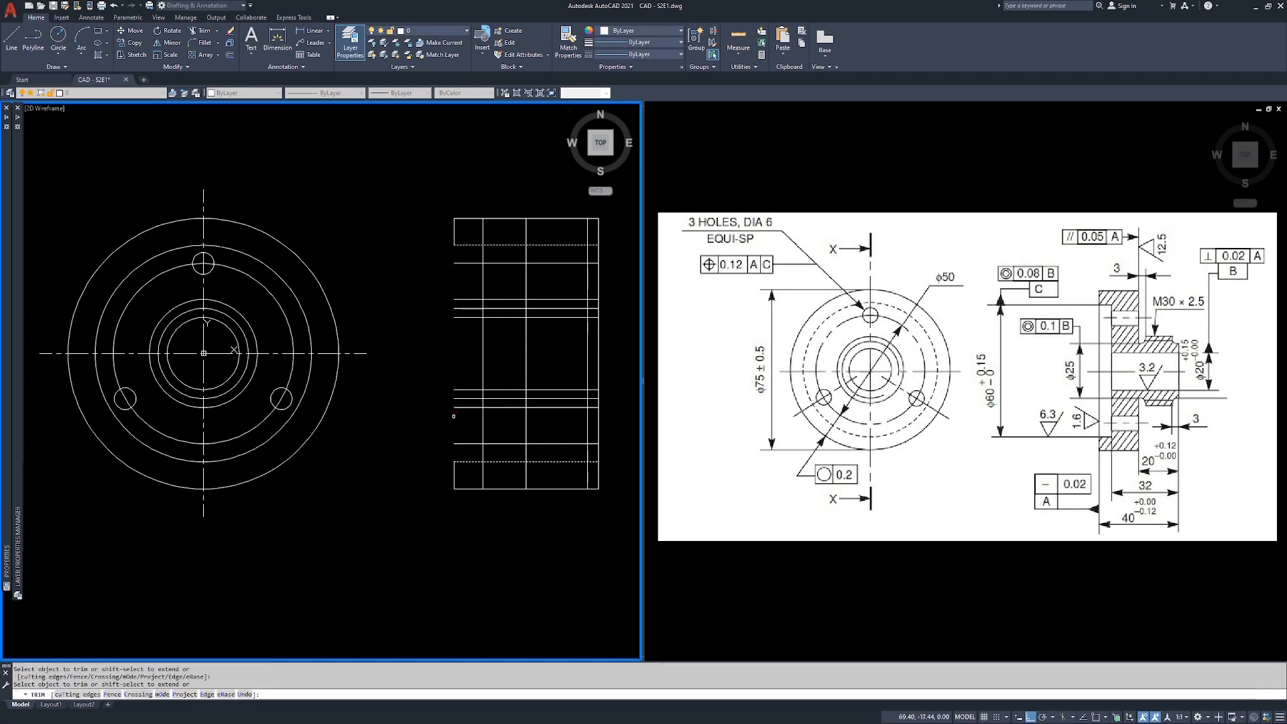
key("Return")
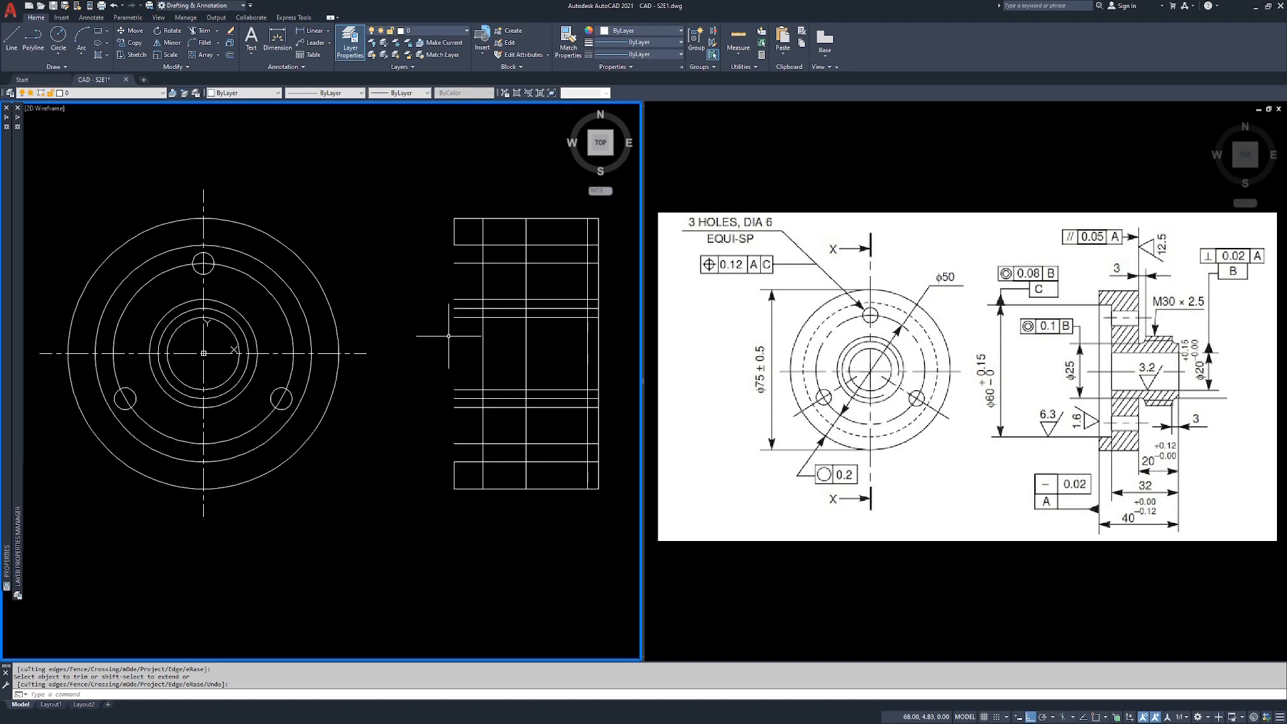
key("Escape")
key("Escape")
key("Escape")
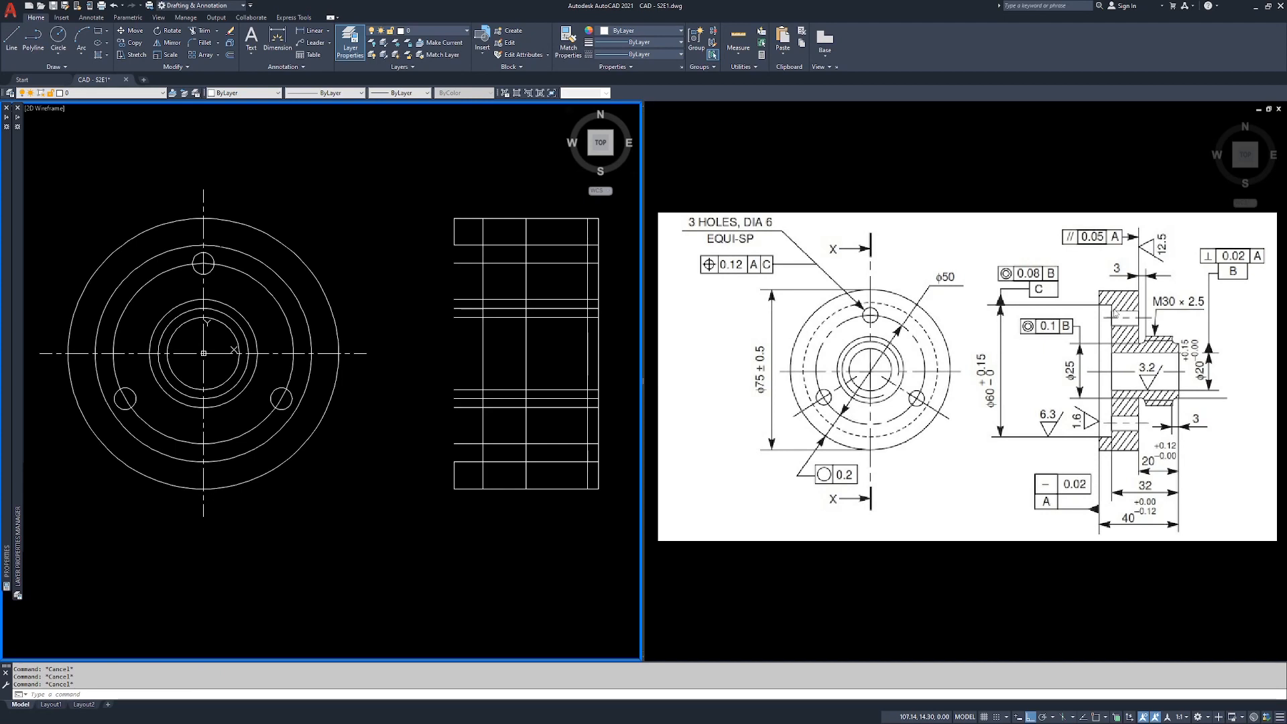
left_click(467, 257)
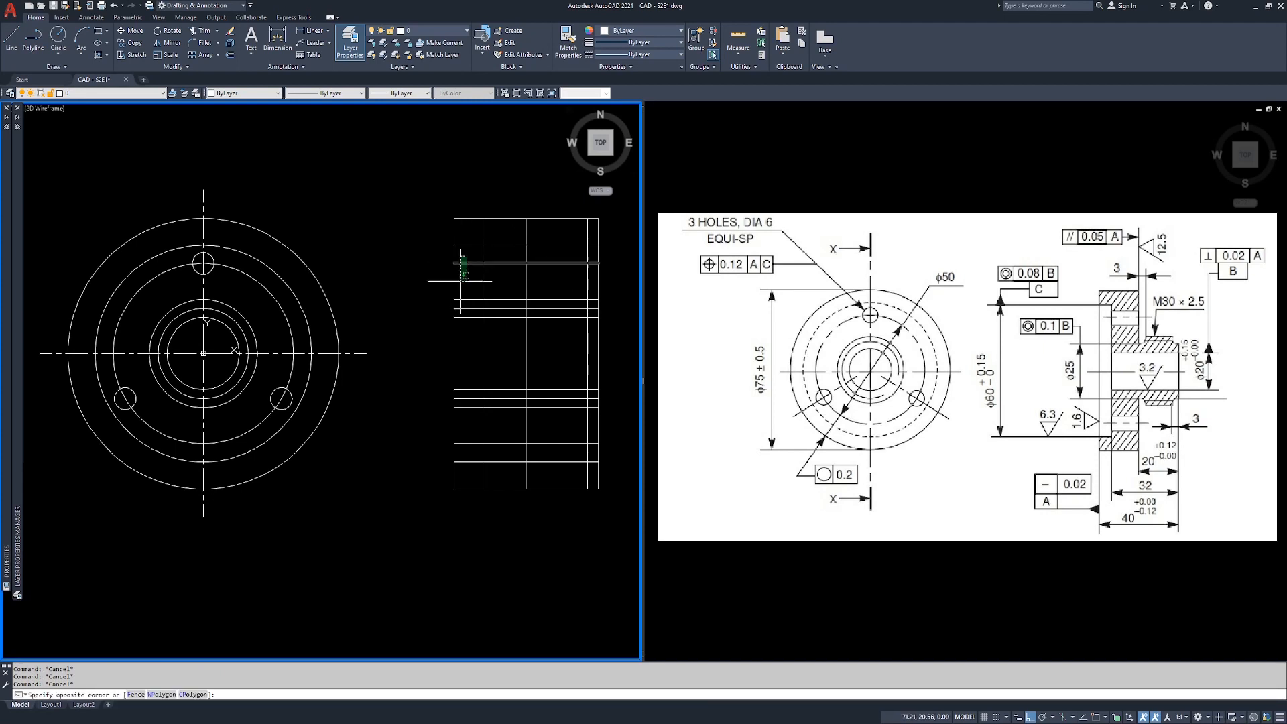
left_click(447, 451)
key("Escape")
key("Escape")
key("Escape")
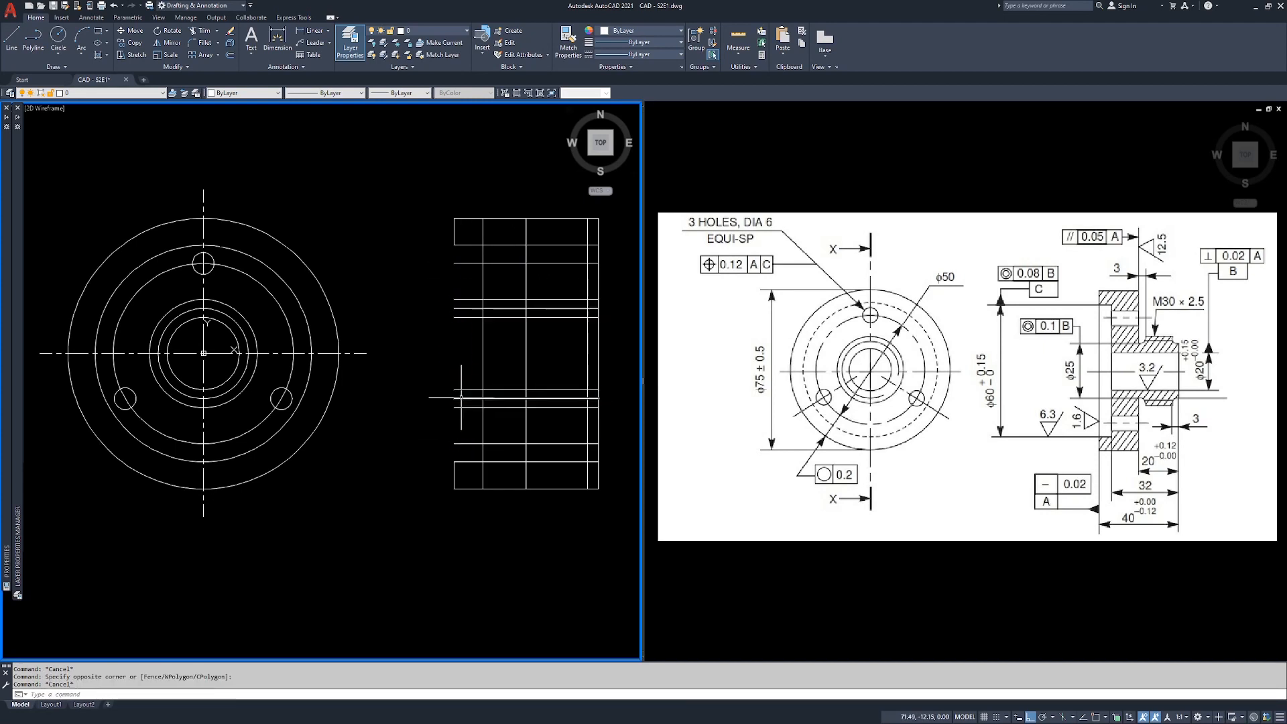
Trim the inner horizontal lines between the leftmost and second vertical lines, using the second vertical line as the cutting edge.
type("tr")
key("Return")
left_click(489, 282)
left_click(476, 273)
key("Return")
left_click(472, 255)
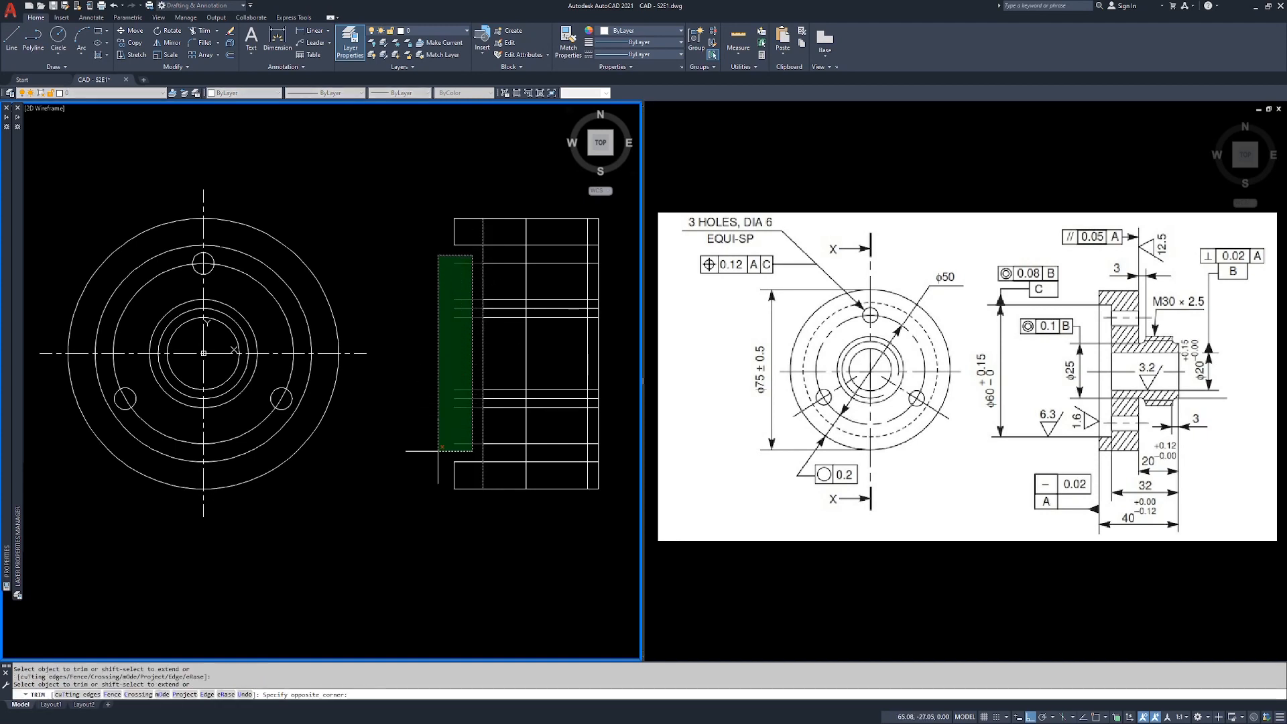
left_click(437, 450)
key("Return")
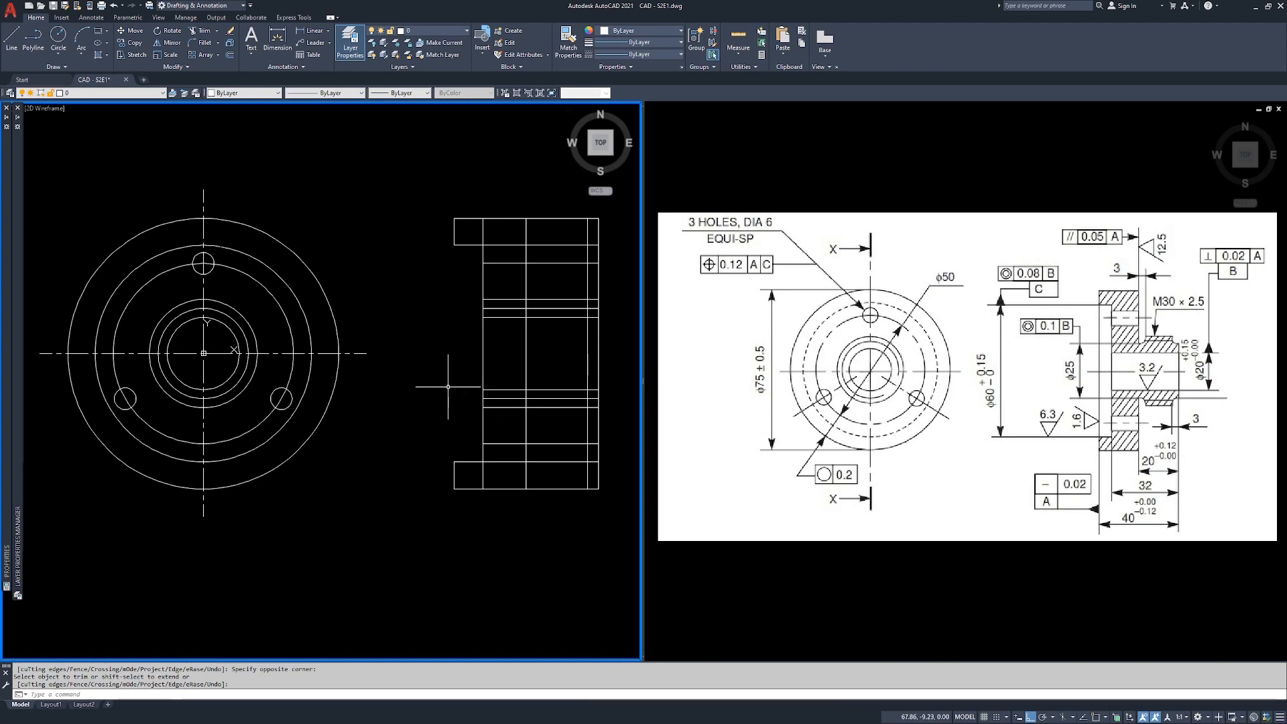
left_click(501, 400)
key("Escape")
key("Escape")
key("Escape")
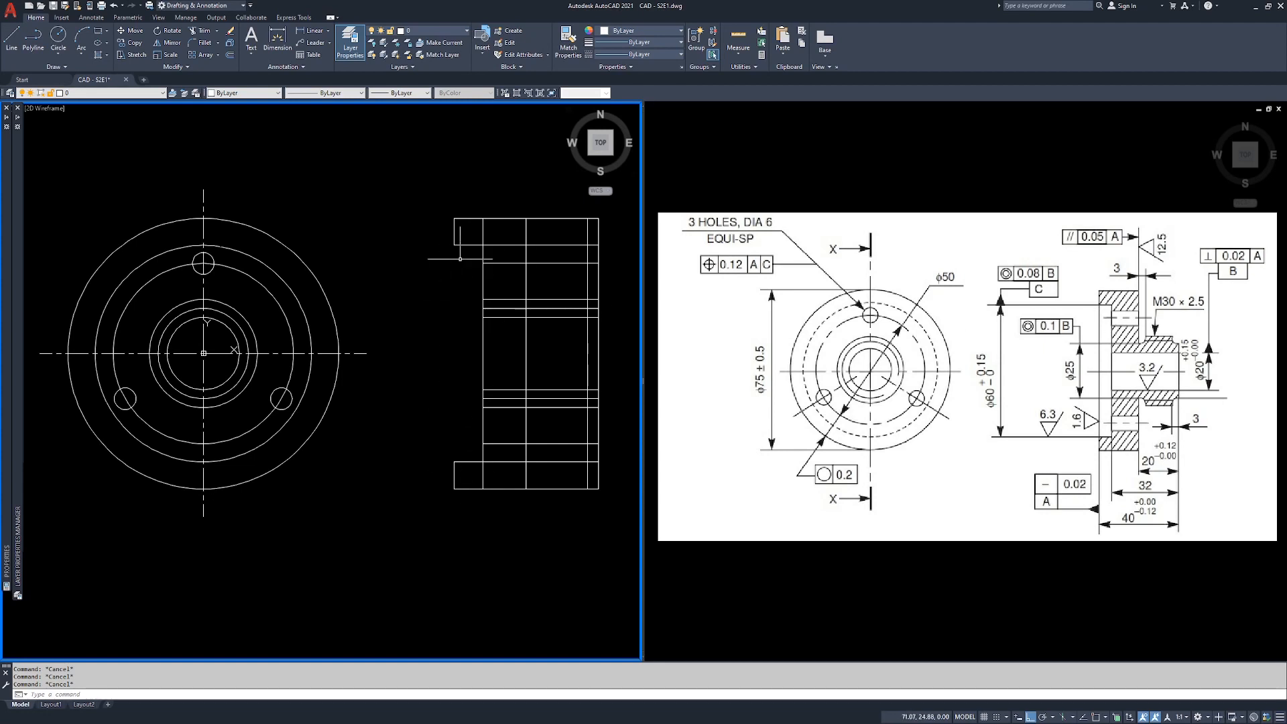
Draw a polyline joining the open endpoints of the leftmost vertical line to close the flange's recessed face.
type("pl")
key("Return")
type("end")
key("Return")
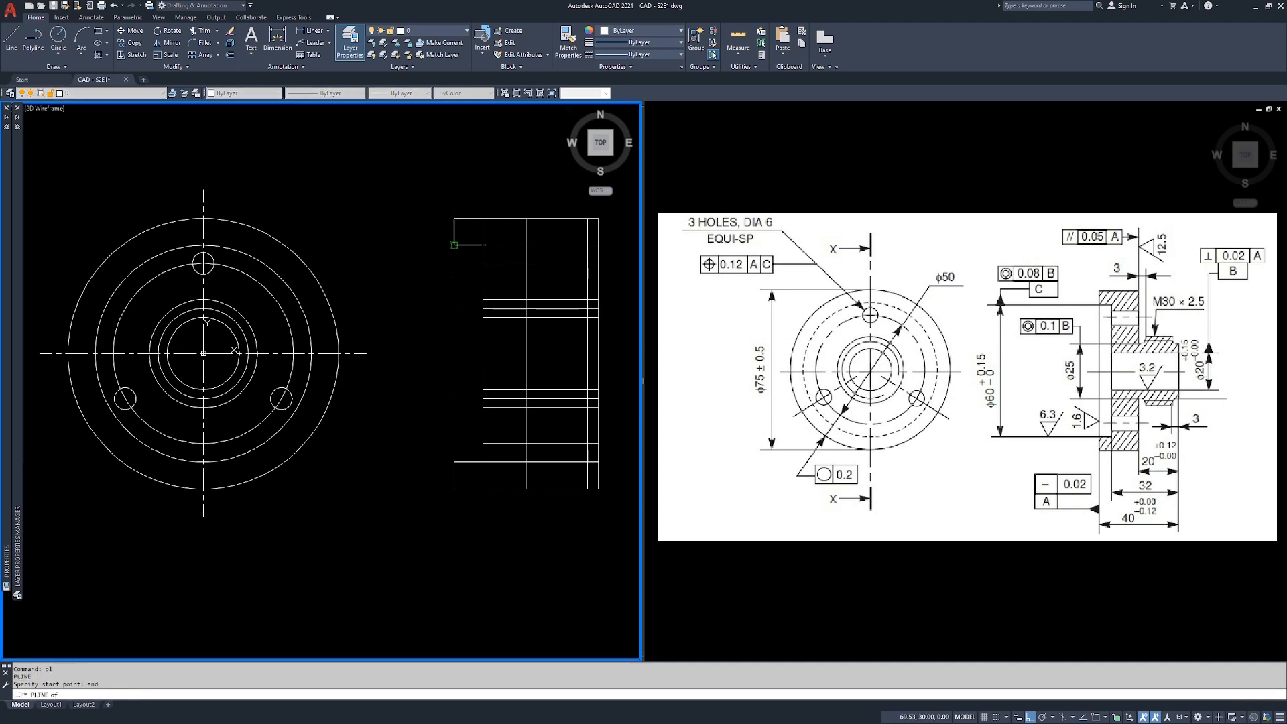
left_click(454, 245)
type("end")
key("Return")
left_click(456, 461)
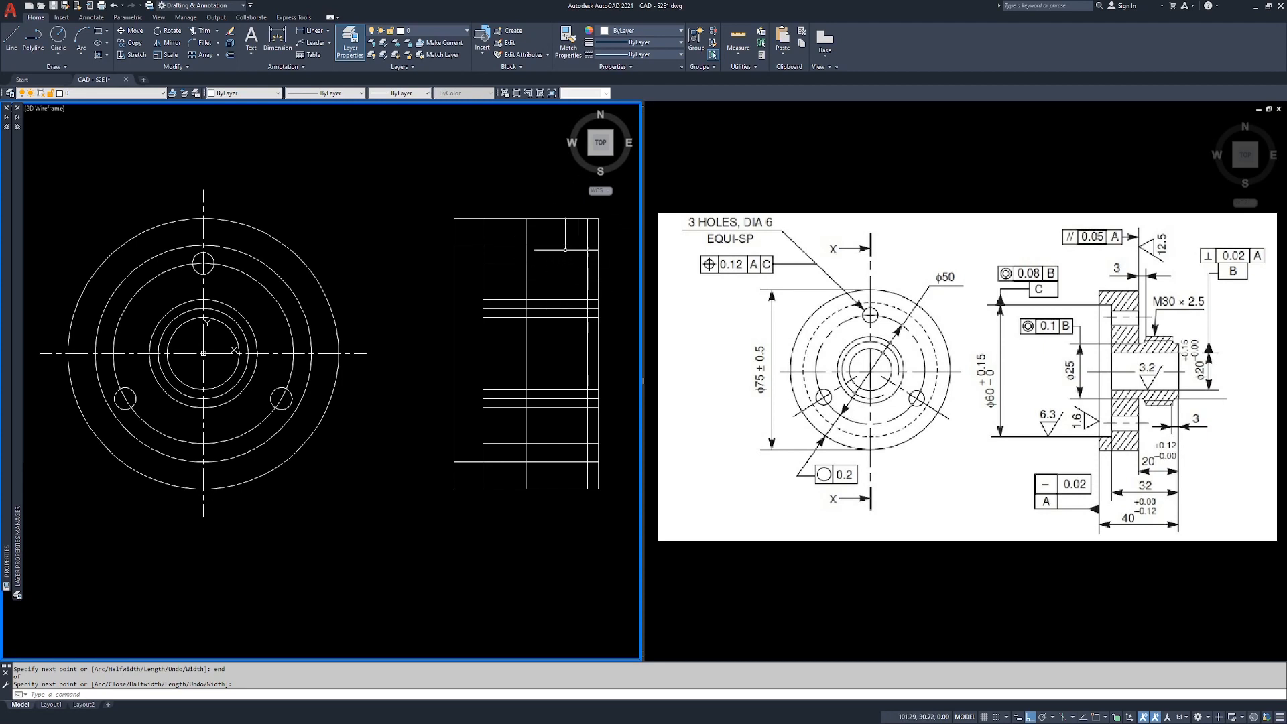
Trim the upper and lower flange horizontal lines beyond the third vertical line, using it as the cutting edge and keeping the hub lines.
type("tr")
key("Return")
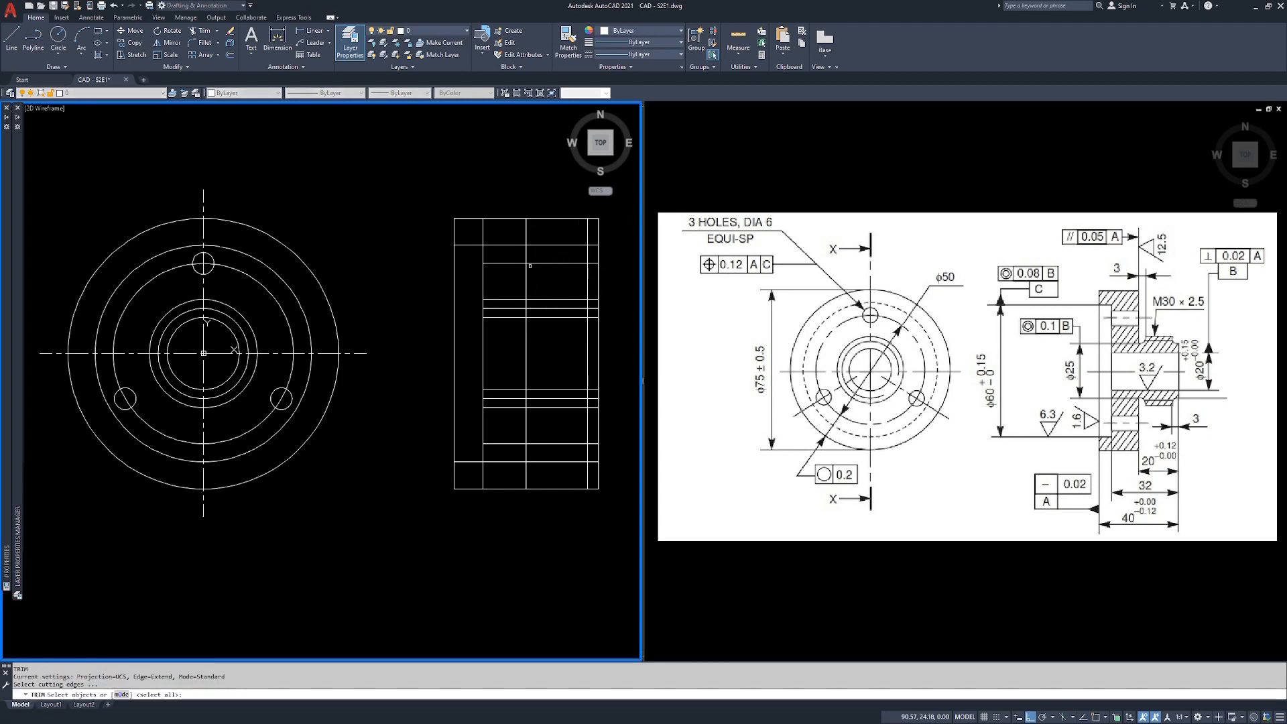
left_click(526, 268)
key("Return")
left_click(596, 211)
left_click(551, 285)
left_click(557, 431)
left_click(534, 554)
key("Return")
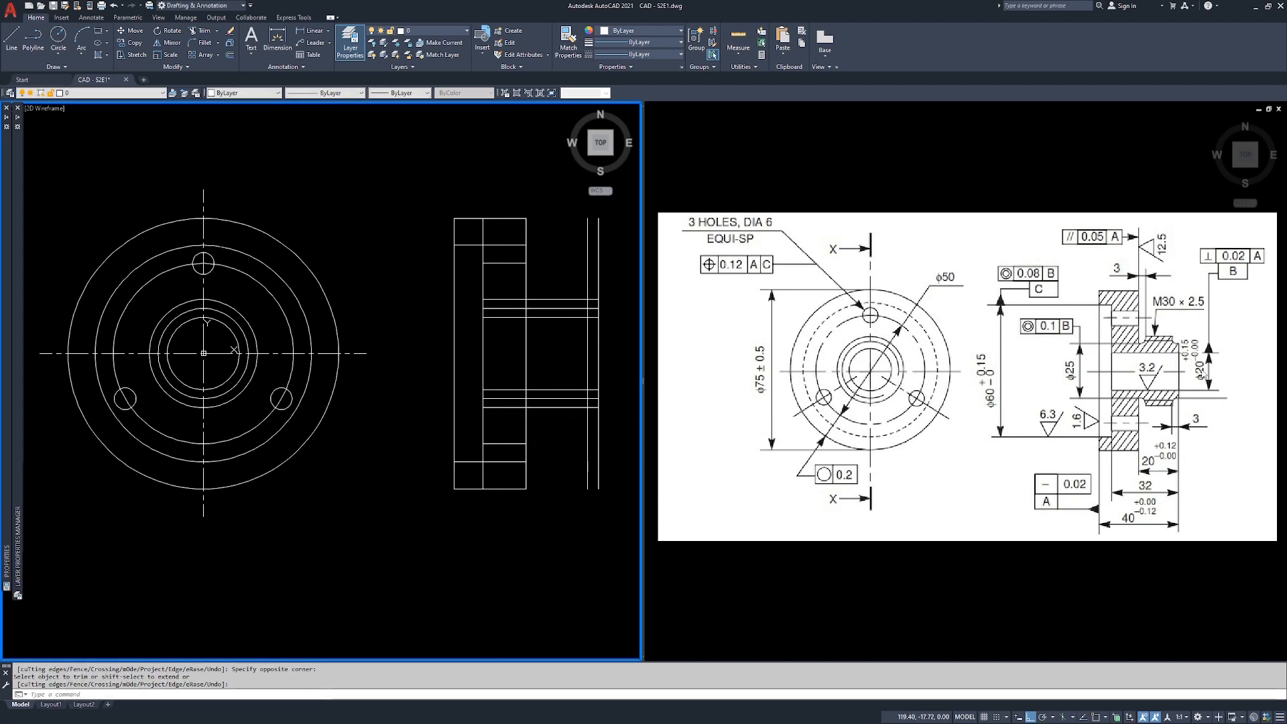
left_click(544, 320)
left_click(540, 312)
left_click(555, 375)
left_click(545, 393)
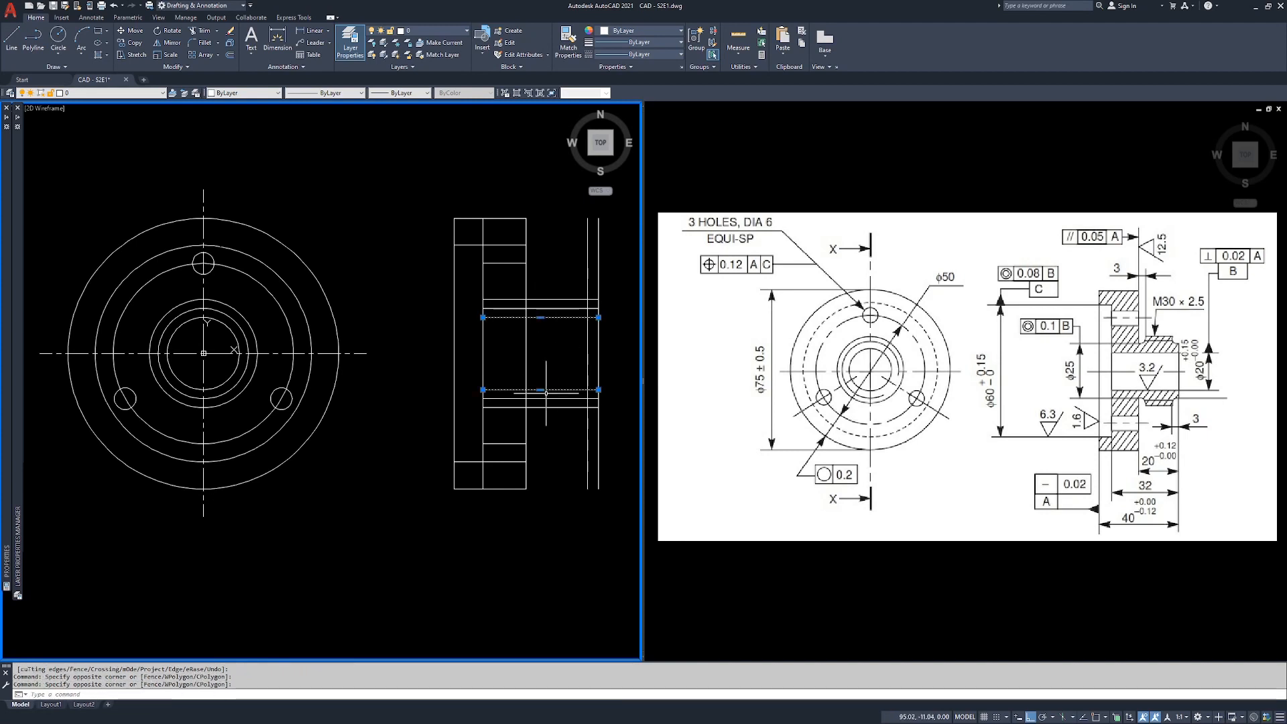
left_click(558, 309)
left_click(536, 398)
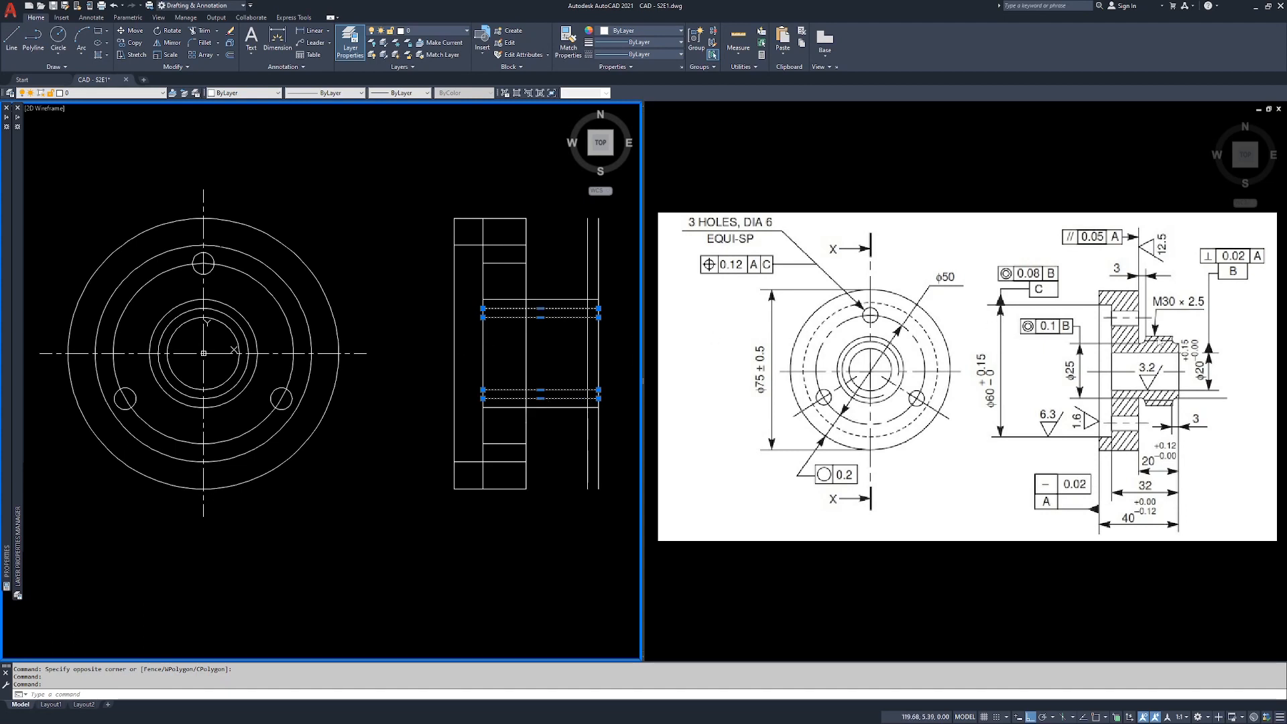
left_click(567, 300)
left_click(546, 406)
left_click(98, 302)
key("Escape")
type("m")
key("Return")
left_click(239, 305)
left_click(229, 316)
key("Return")
left_click(228, 340)
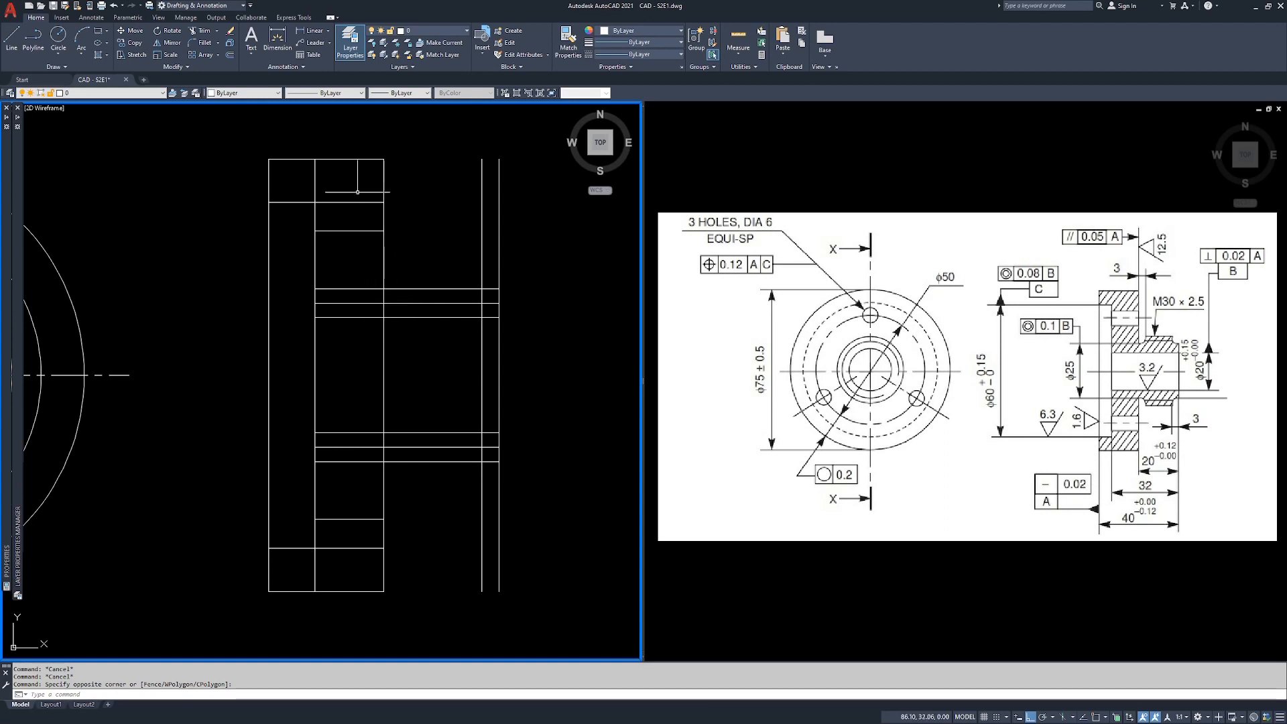
scroll(383, 269, "down", 2)
left_click(411, 248)
left_click(393, 262)
left_click(408, 433)
left_click(400, 441)
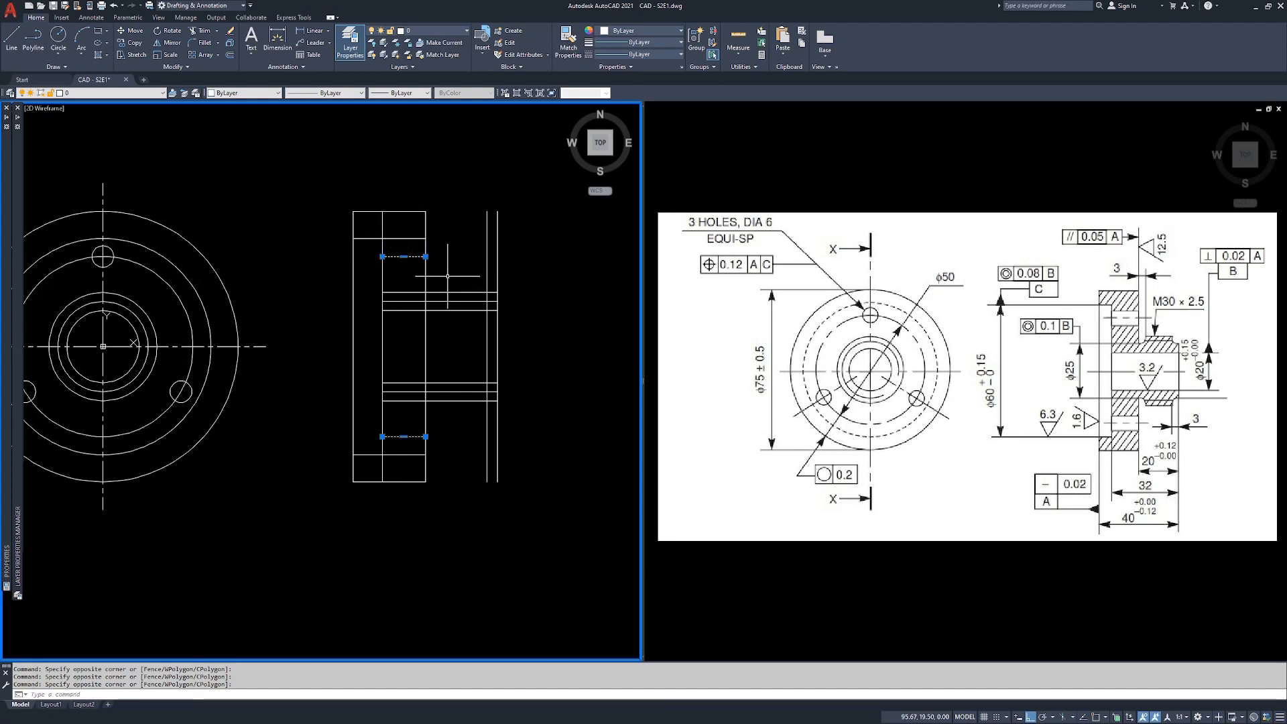
key("Escape")
key("Escape")
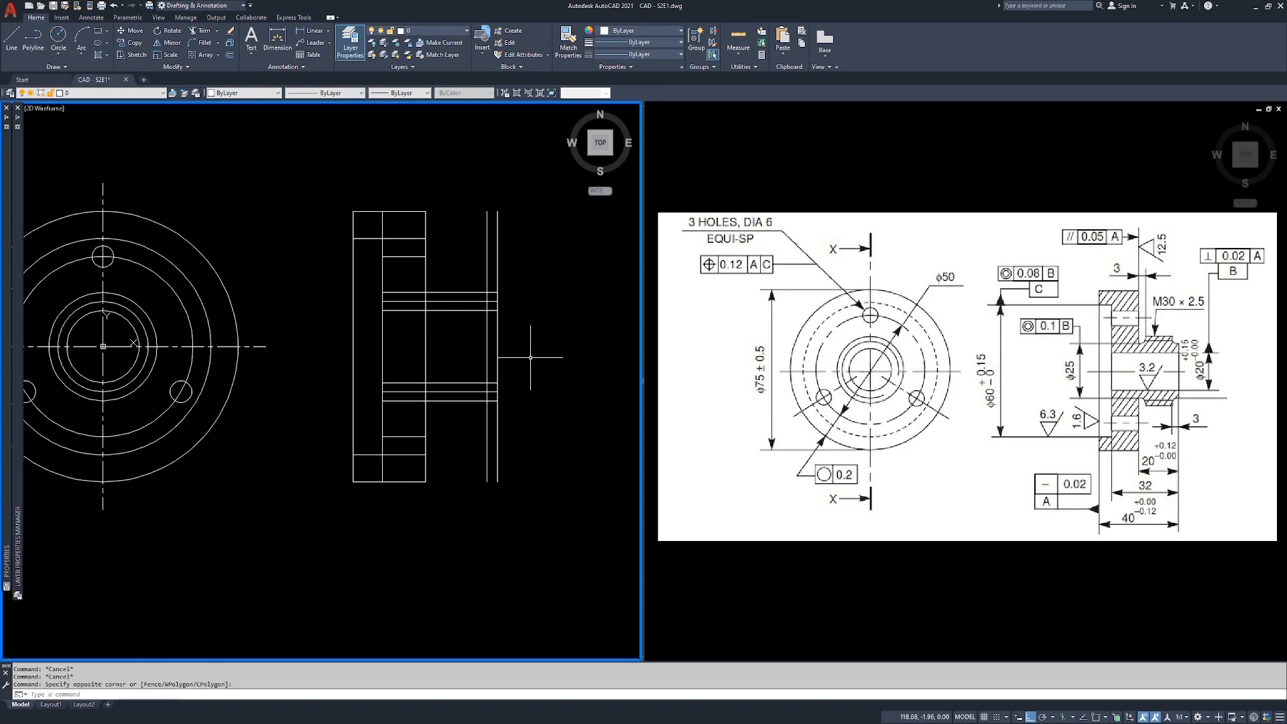
Trim the two rightmost vertical lines above the hub, using the hub's uppermost horizontal line as the cutting edge.
type("tr")
key("Return")
left_click(477, 279)
left_click(461, 296)
key("Return")
left_click(520, 247)
left_click(468, 275)
key("Return")
Trim the two rightmost vertical lines below the hub, using the hub's lowermost horizontal line as the cutting edge.
key("Return")
left_click(463, 396)
left_click(451, 407)
key("Return")
left_click(523, 422)
left_click(474, 443)
key("Return")
key("Escape")
key("Escape")
key("Escape")
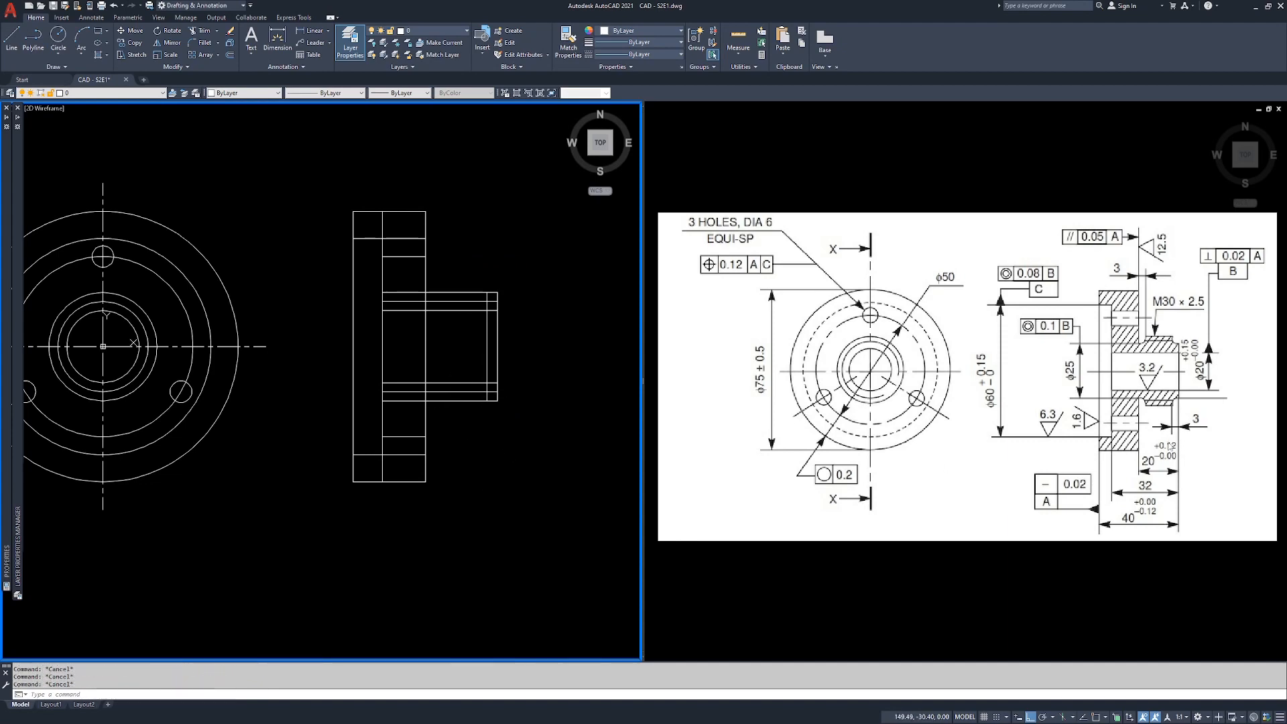
Examine the hub's thread and relief details in the reference image's section view.
scroll(1179, 348, "up", 4)
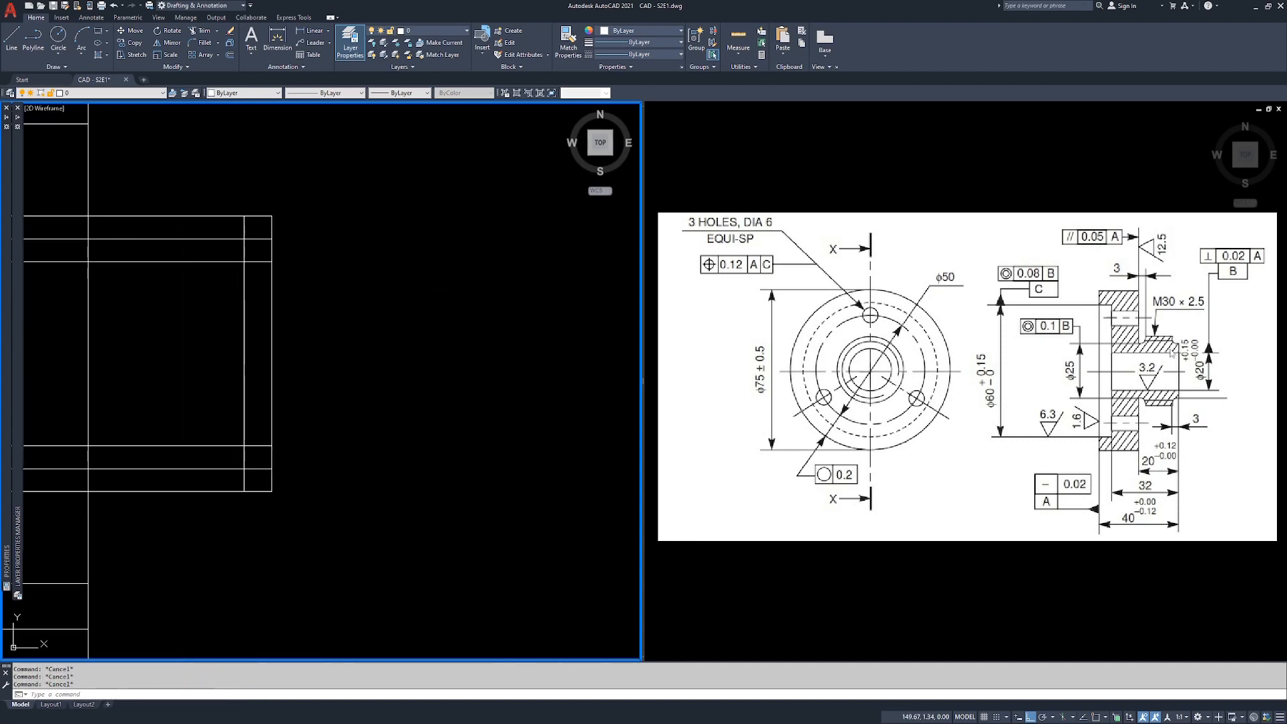
scroll(1172, 350, "down", 4)
left_click(1166, 354)
middle_click_drag(1160, 356, 942, 391)
scroll(940, 375, "up", 4)
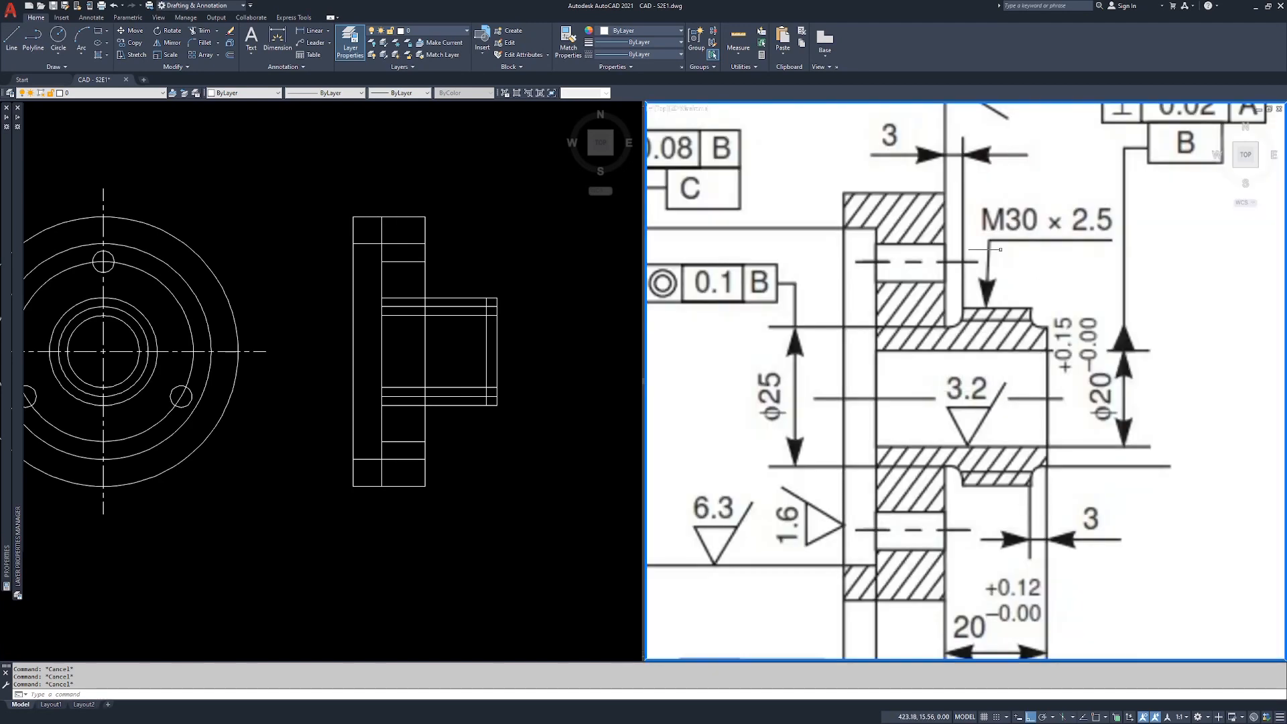
middle_click_drag(985, 250, 987, 289)
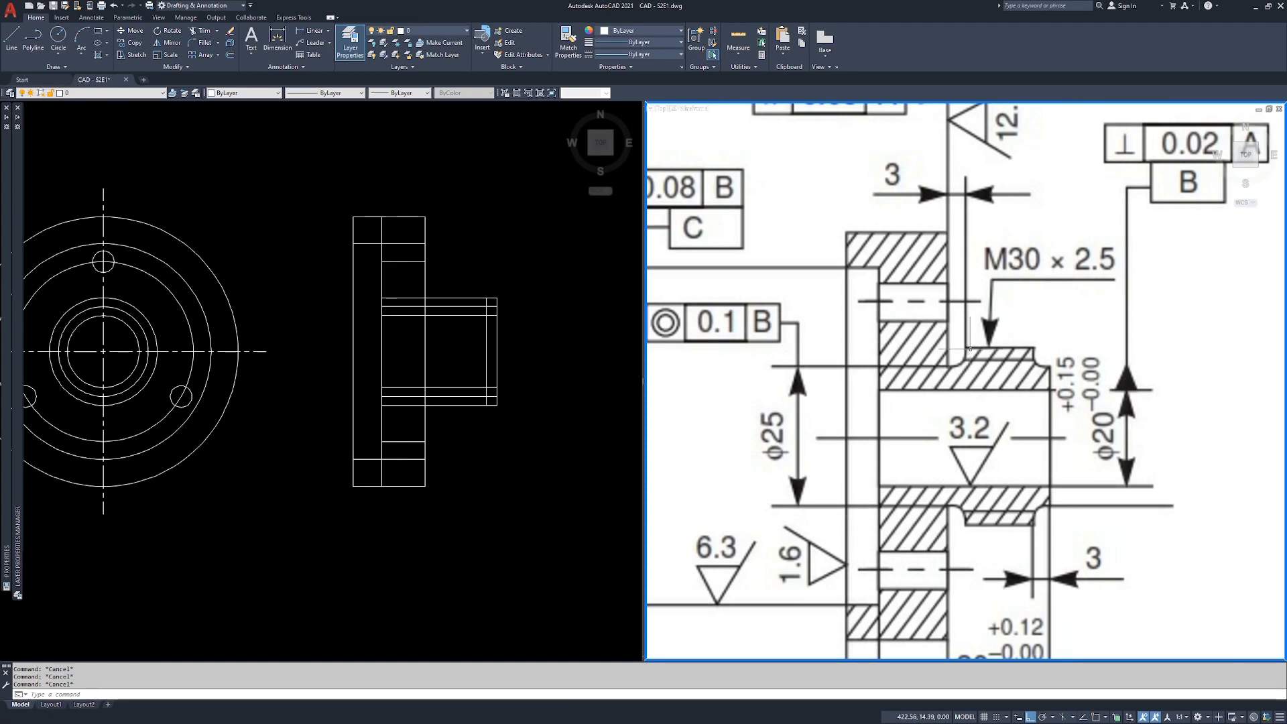
Offset the flange's hub-side vertical face line by 3 toward the hub's free end.
left_click(565, 295)
left_click(506, 273)
left_click(484, 262)
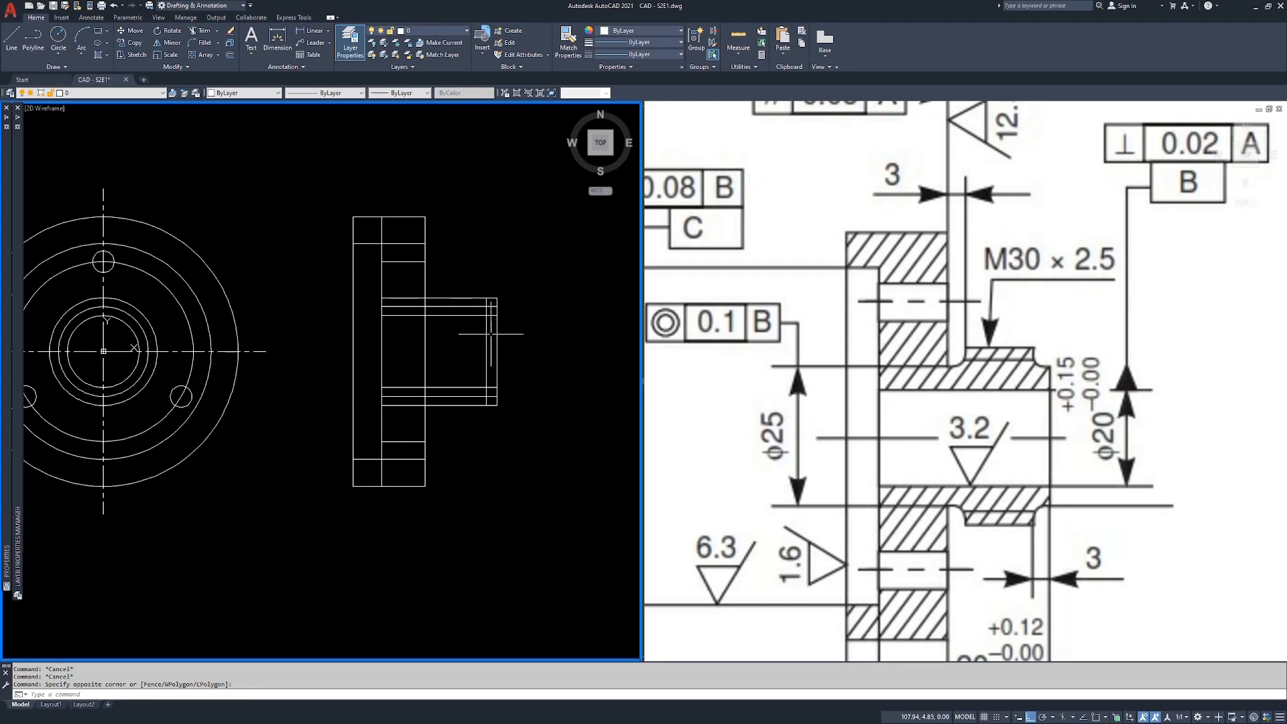
left_click(427, 324)
type("offset")
key("Return")
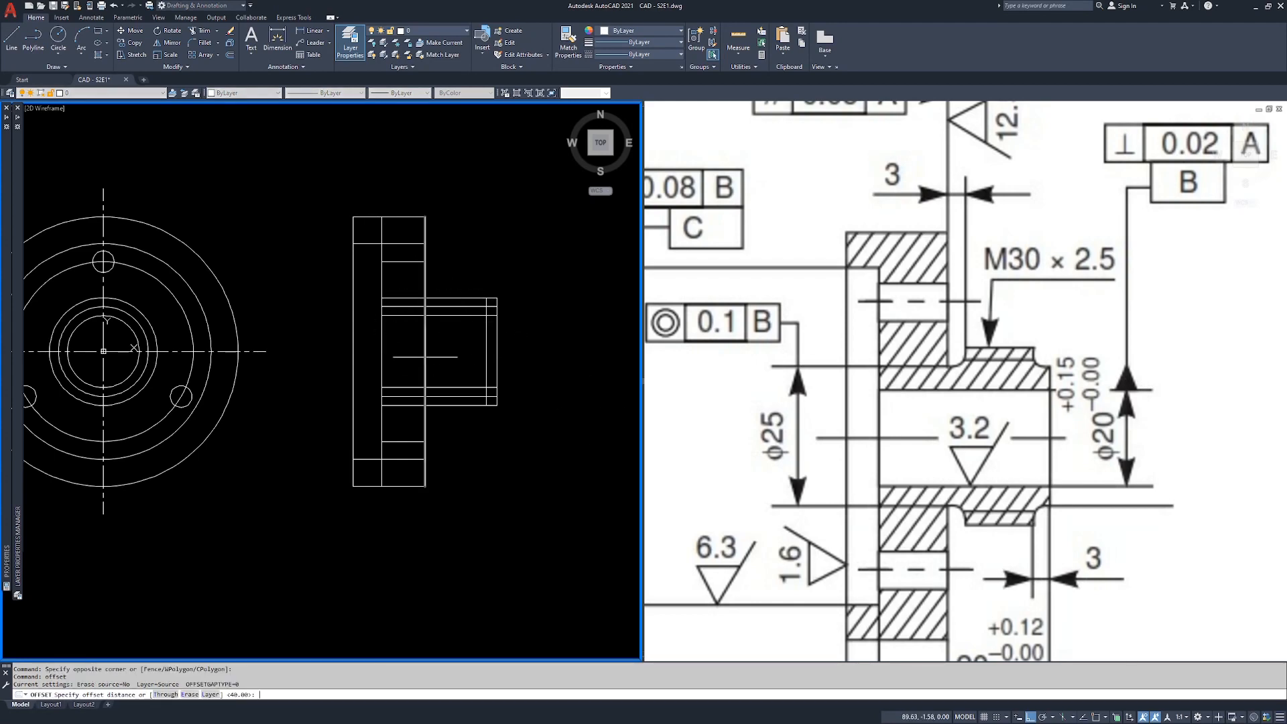
type("3")
key("Return")
left_click(423, 325)
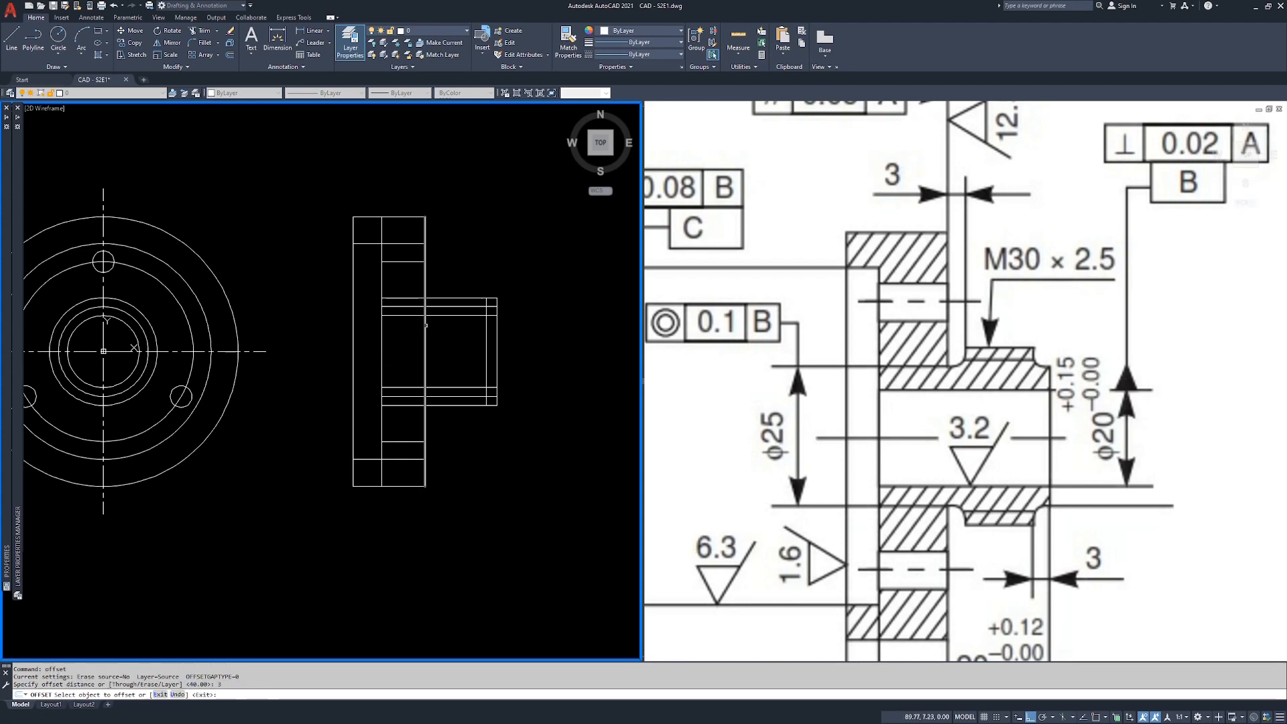
left_click(450, 323)
scroll(462, 322, "up", 4)
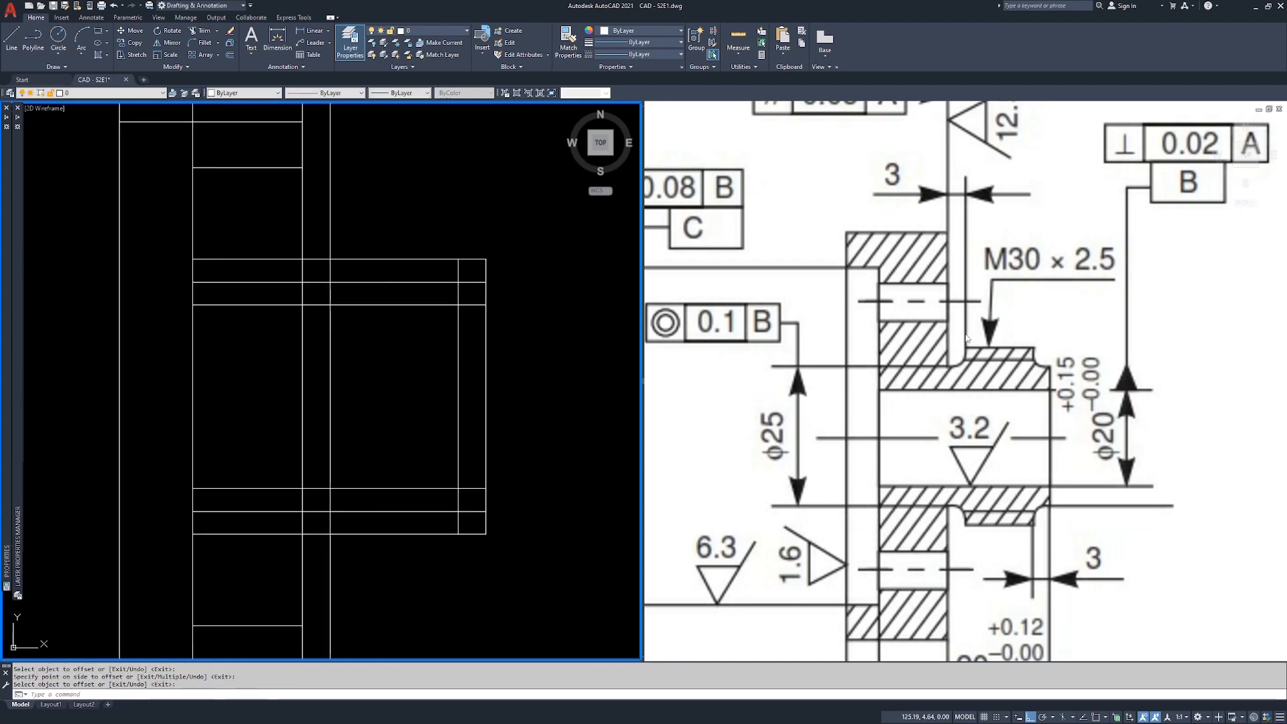
key("Escape")
key("Escape")
Trim the offset line above the hub and the two uppermost hub lines on the flange side of the offset line.
type("tr")
key("Return")
left_click(346, 219)
left_click(325, 238)
left_click(357, 252)
left_click(350, 265)
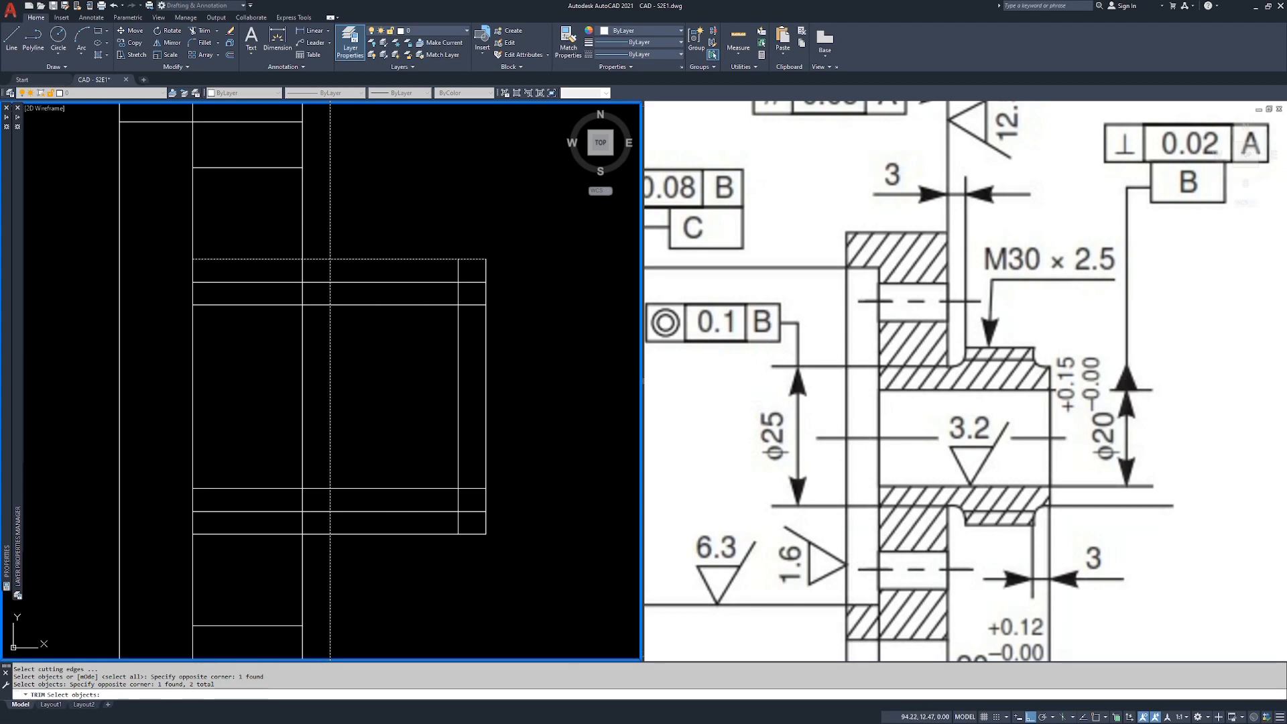
key("Return")
left_click(337, 218)
left_click(319, 226)
left_click(322, 242)
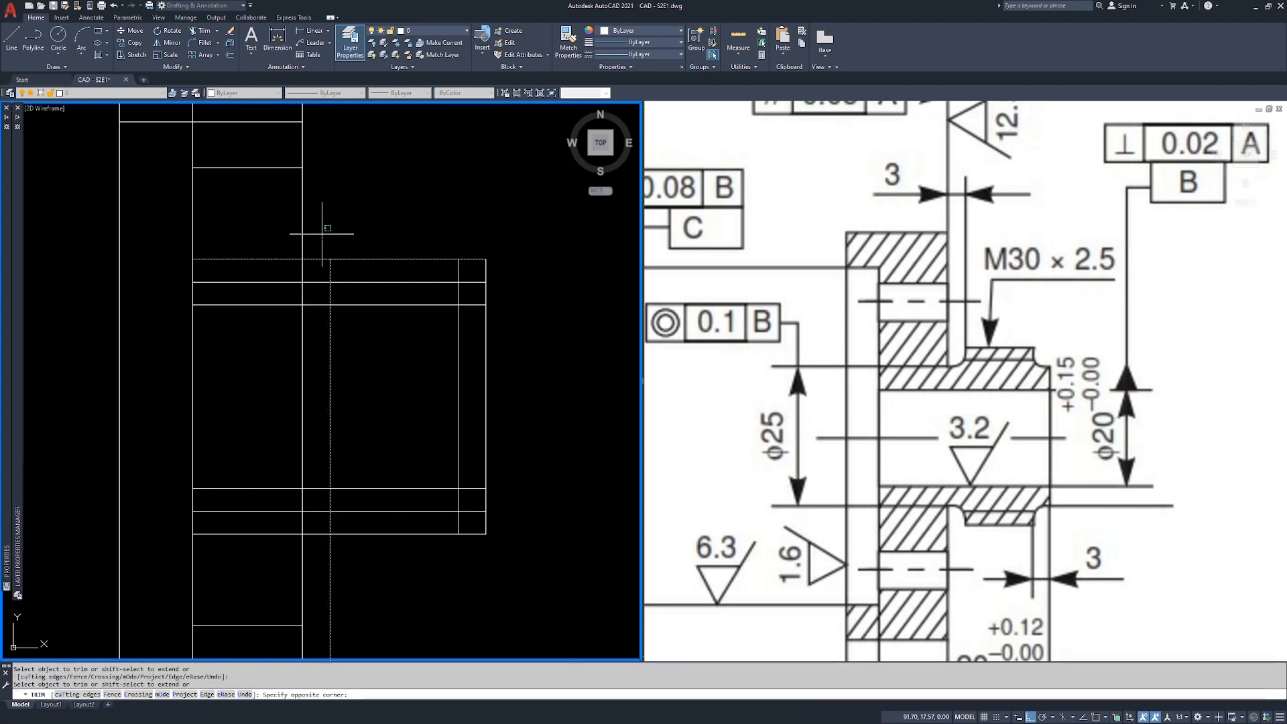
left_click(318, 264)
left_click(322, 248)
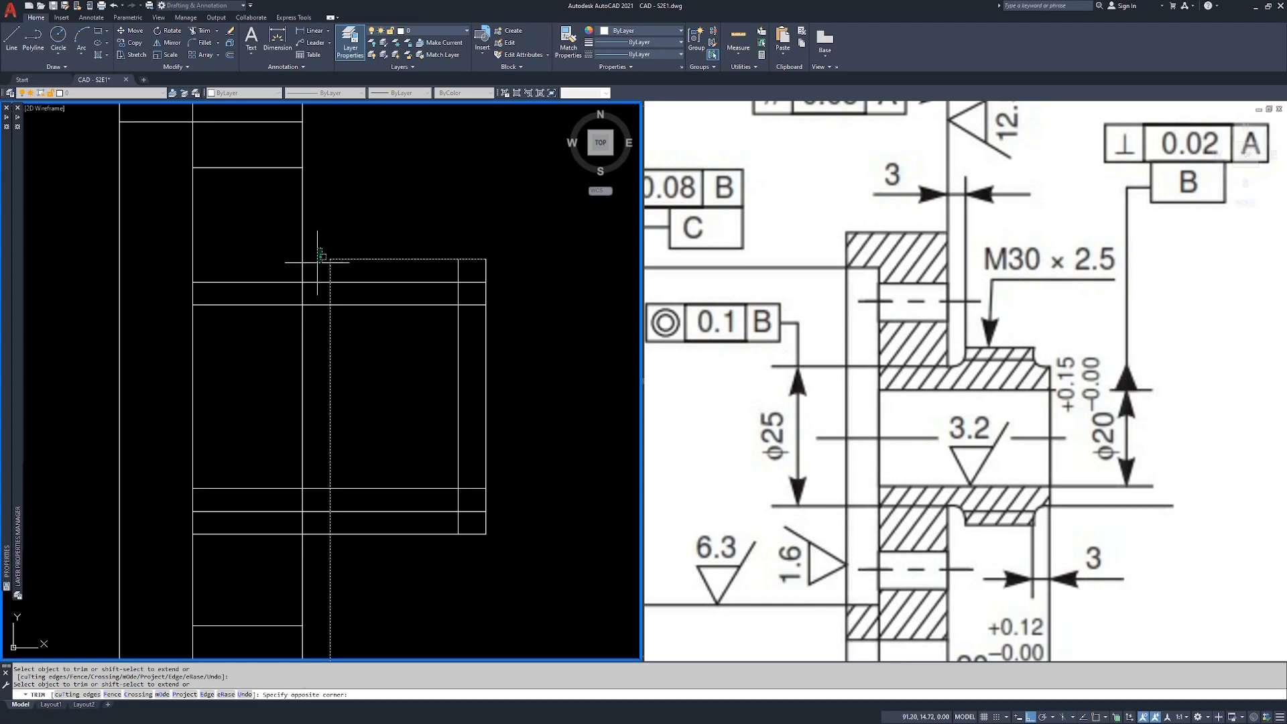
left_click(311, 287)
left_click(329, 293)
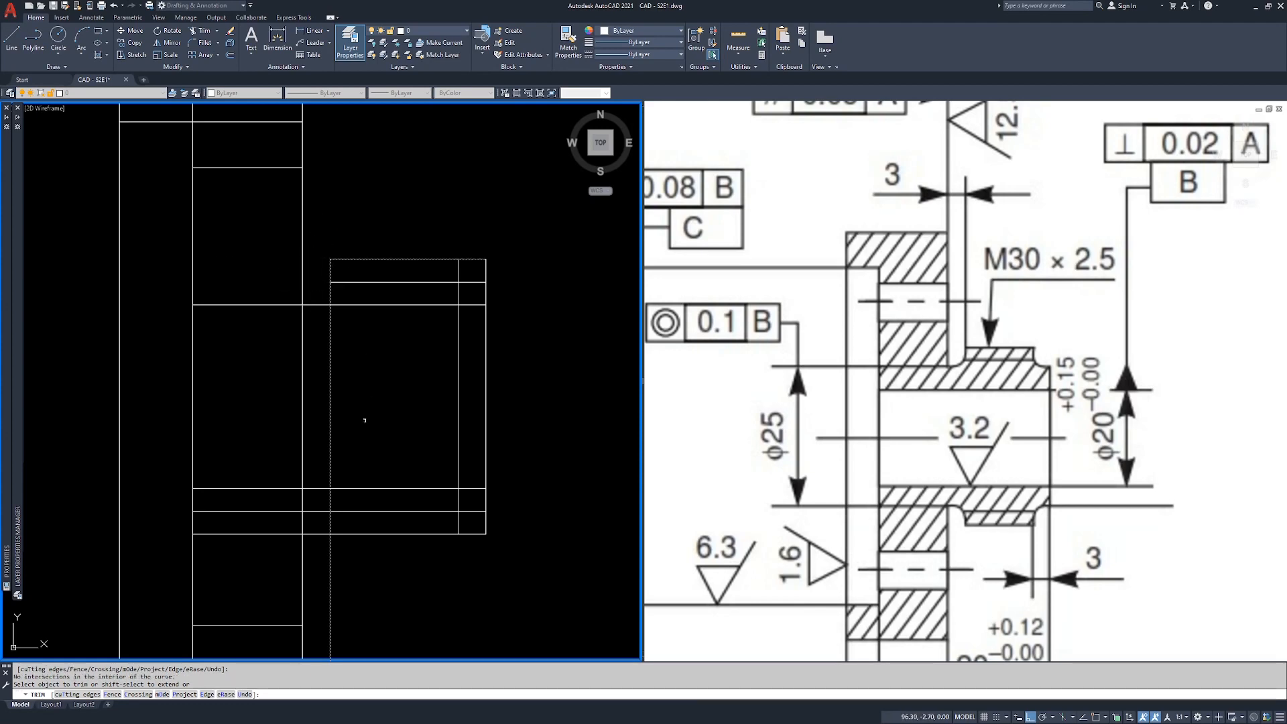
key("Return")
Trim the offset line below the hub and the two lowermost hub lines on the flange side of the offset line.
key("Return")
left_click(354, 527)
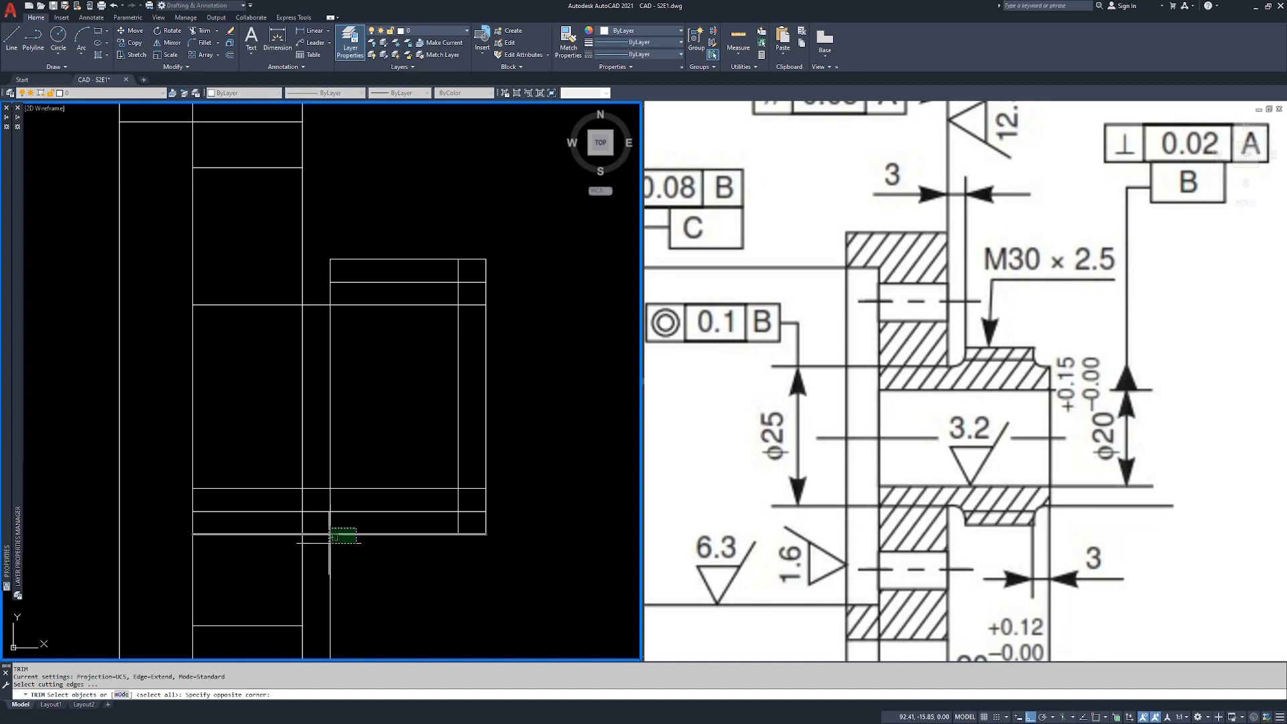
left_click(326, 542)
key("Return")
left_click(344, 540)
left_click(312, 564)
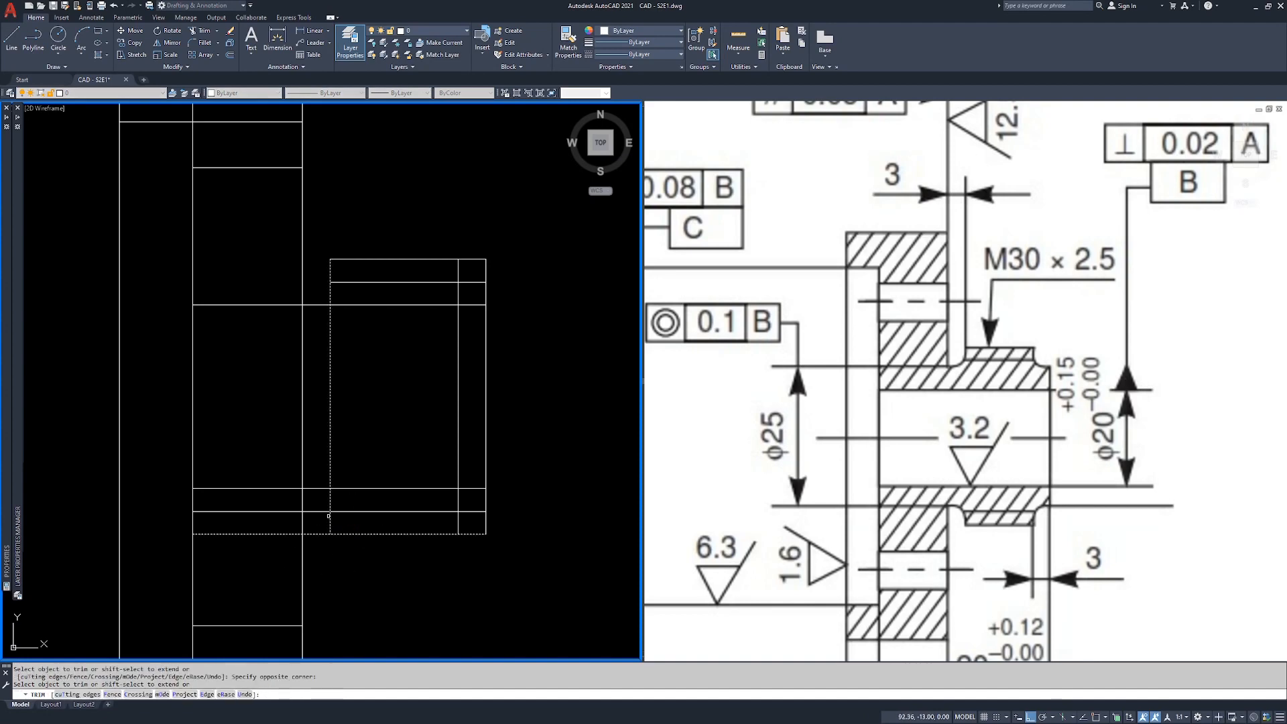
left_click(327, 511)
left_click(310, 562)
key("Return")
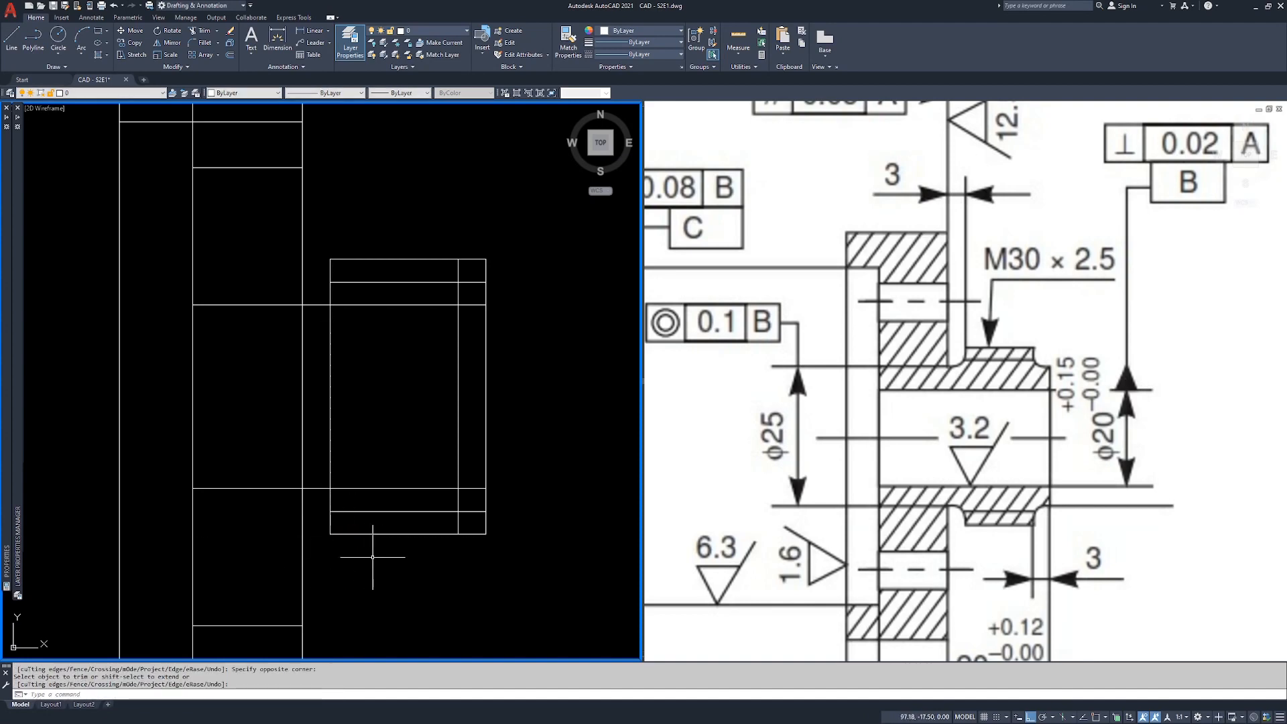
key("Escape")
key("Escape")
type("tr")
key("Escape")
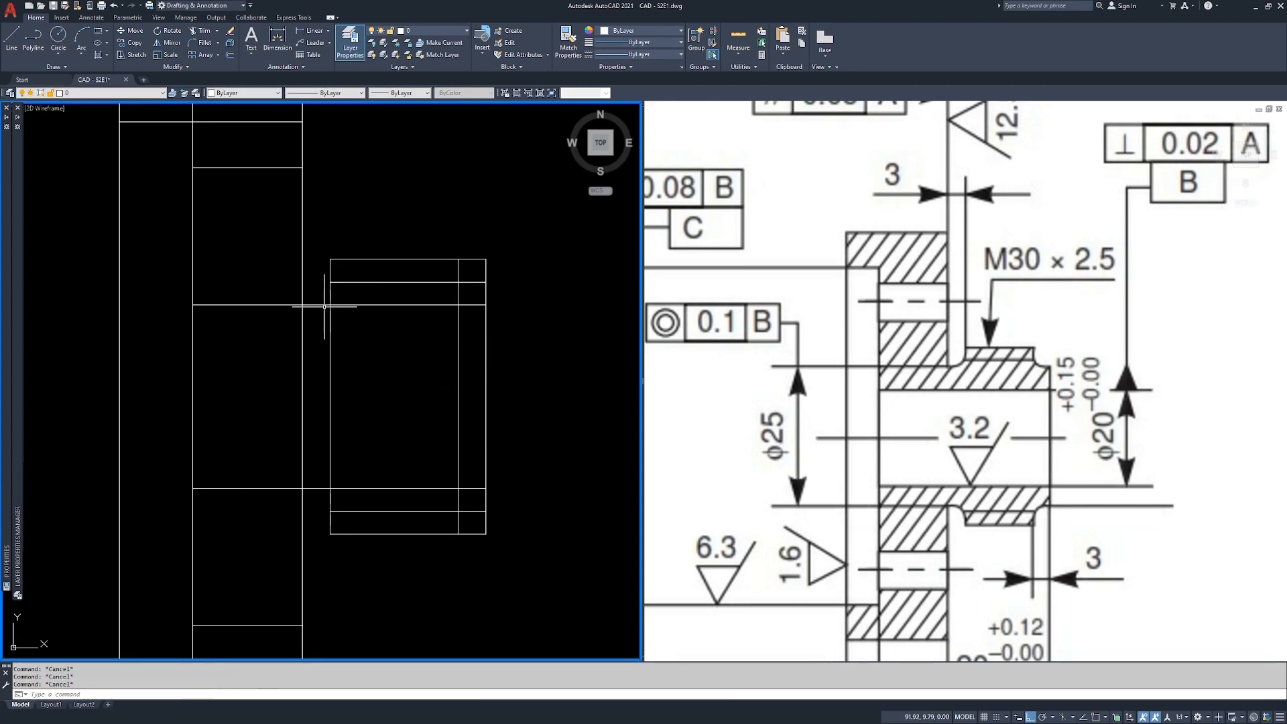
Extend the hub's second-uppermost and second-lowermost horizontal lines back to the flange's hub-side vertical face.
type("ex")
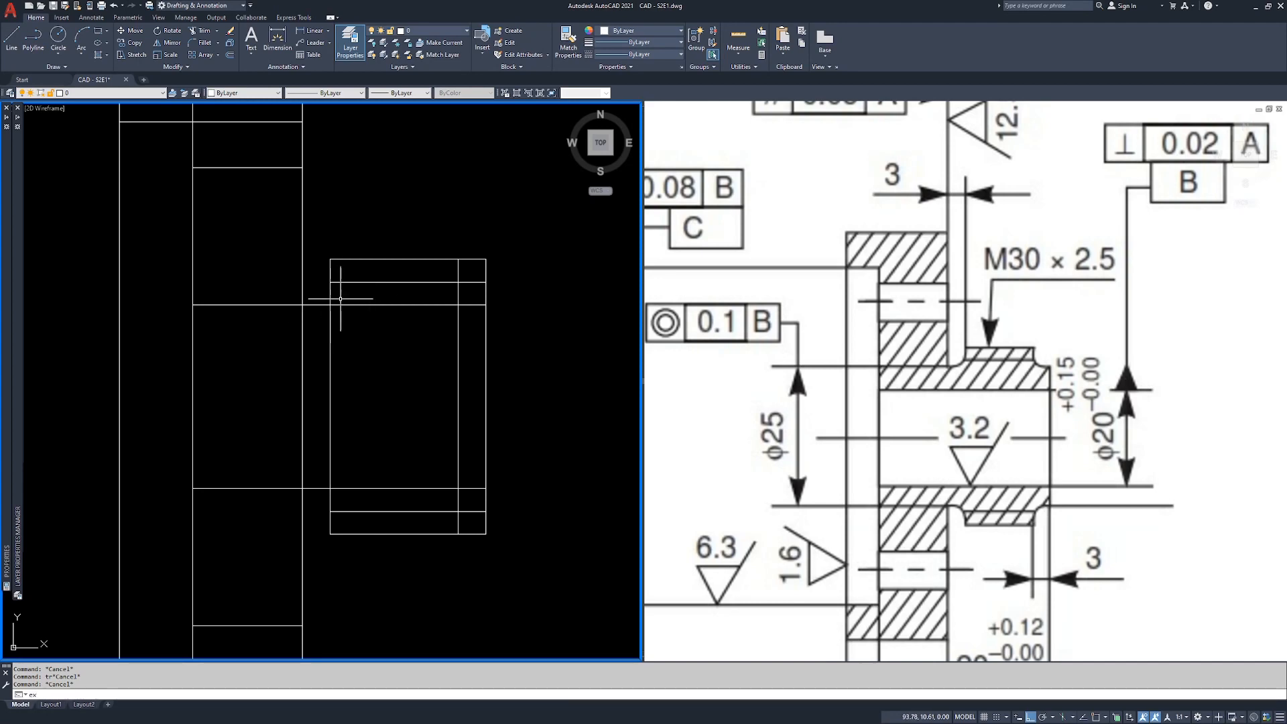
key("Return")
left_click(302, 251)
key("Return")
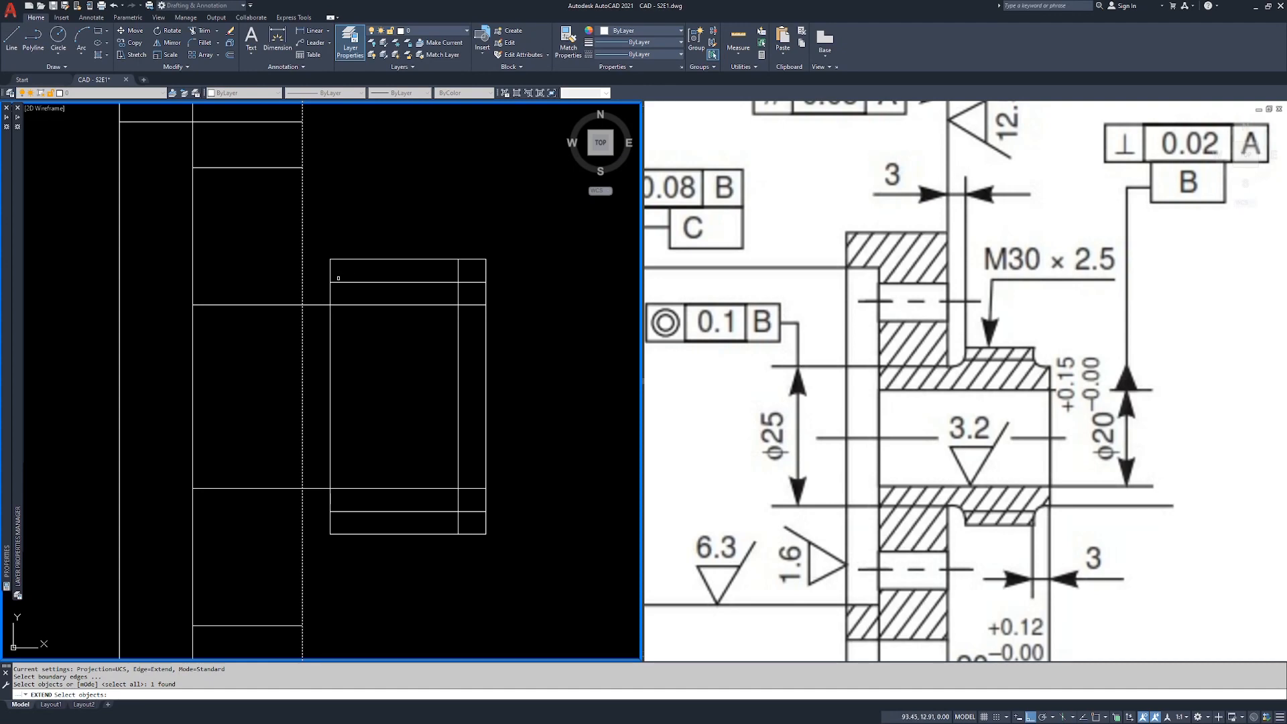
left_click(335, 282)
left_click(347, 513)
key("Return")
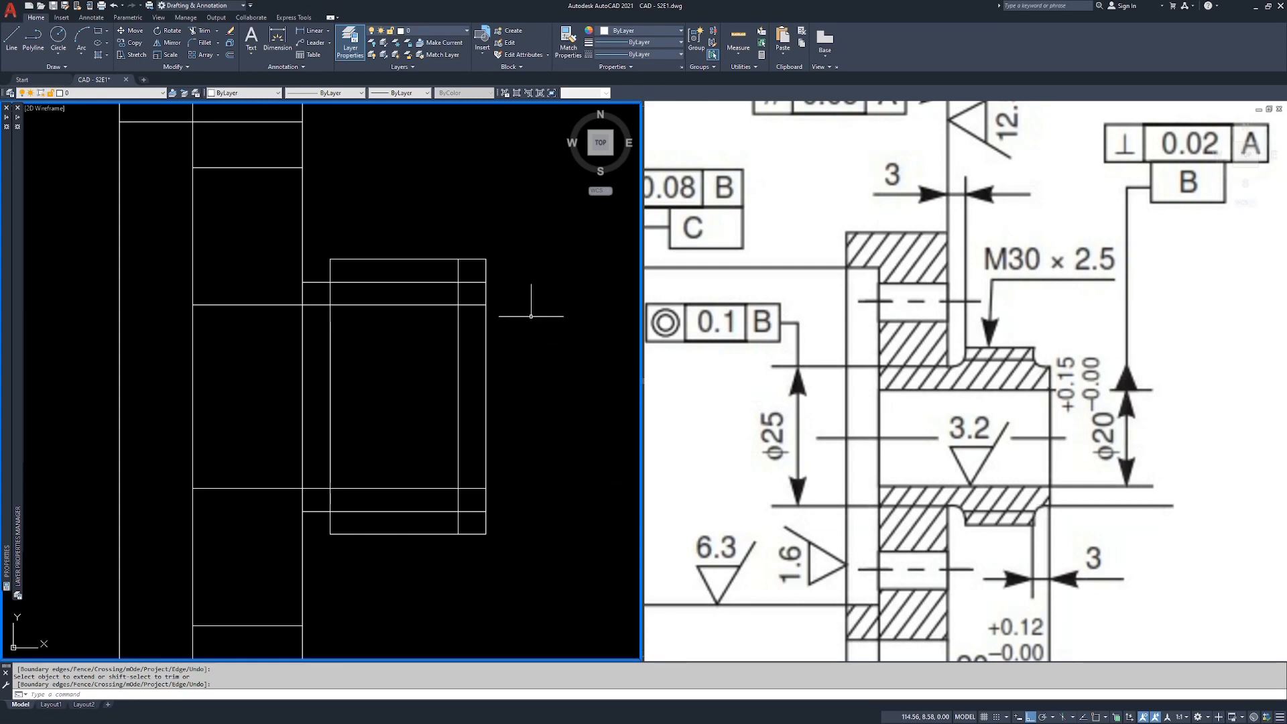
Trim the hub's upper and lower free-end corners to steps, using the inner vertical line and the two extended horizontal lines as cutting edges.
key("ctrl")
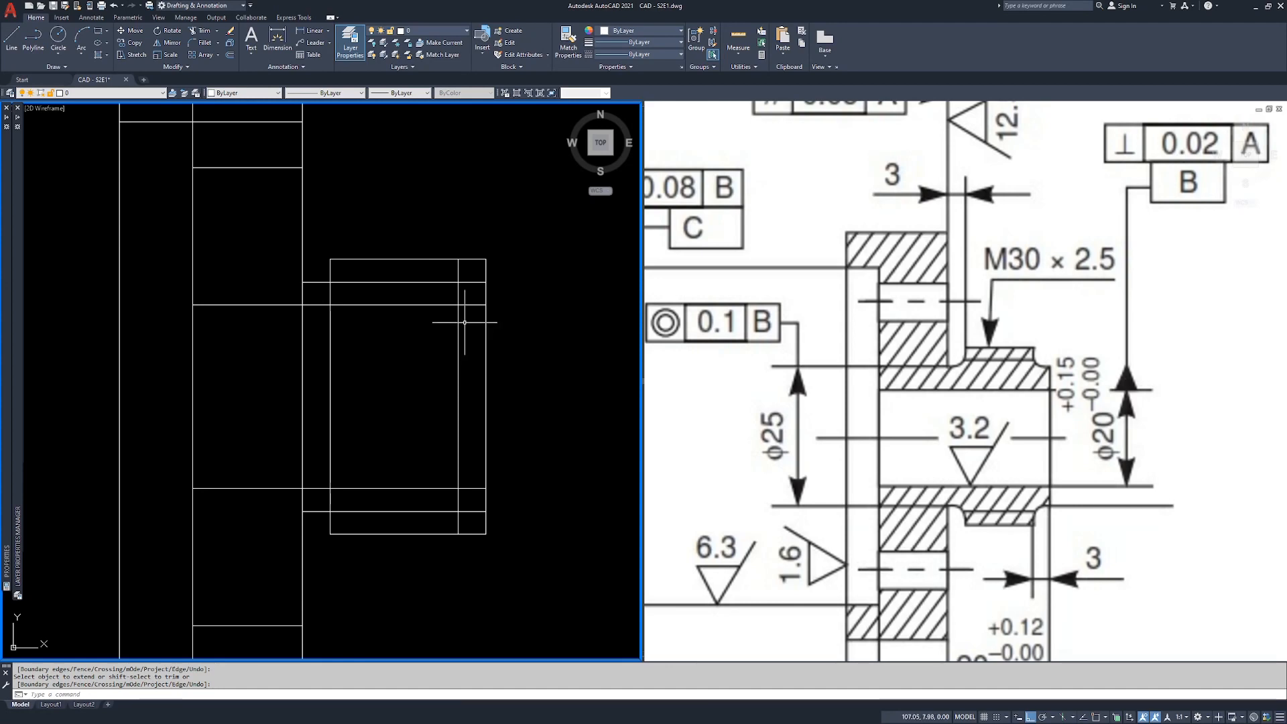
type("tr")
key("space")
left_click(471, 269)
left_click(444, 293)
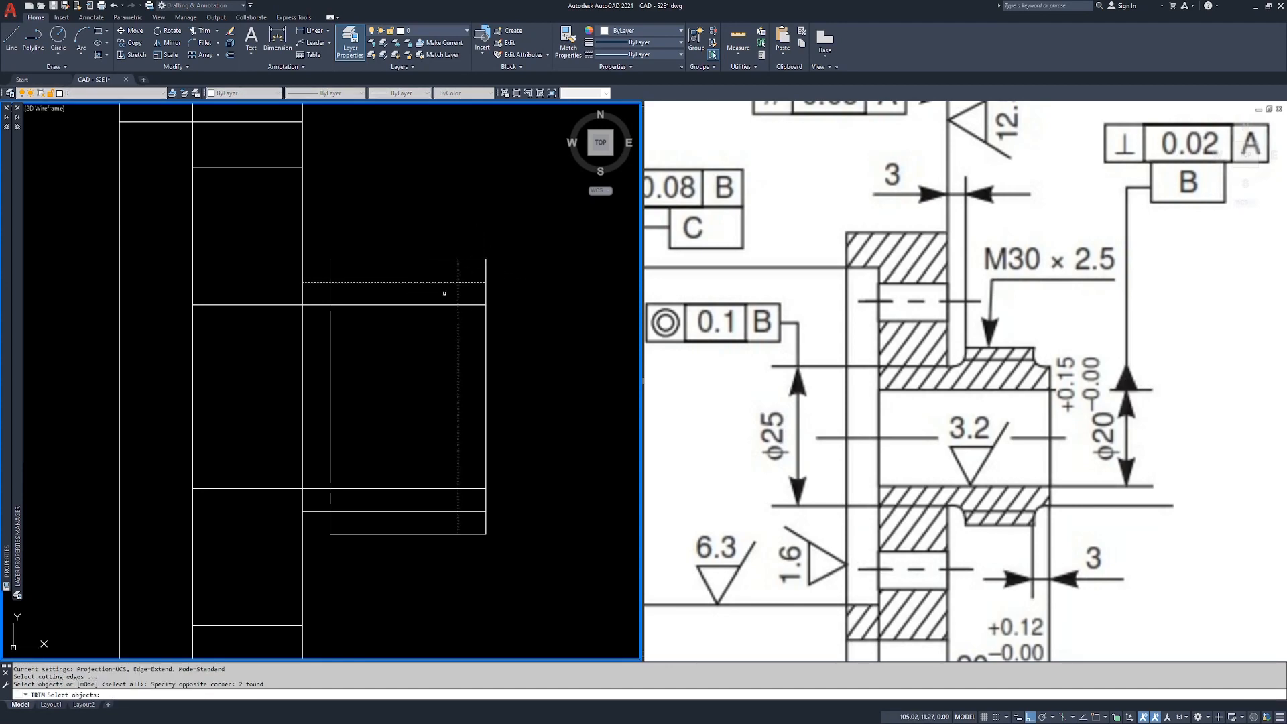
left_click(464, 503)
left_click(432, 521)
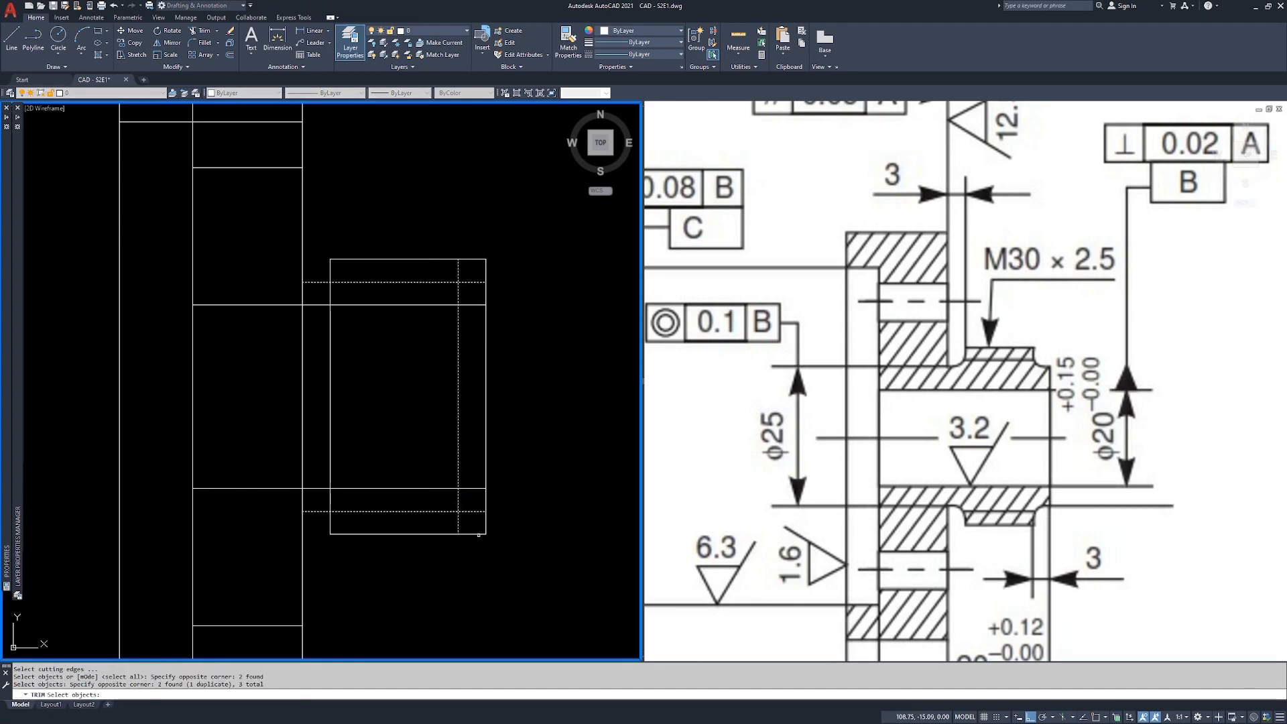
key("space")
left_click(477, 534)
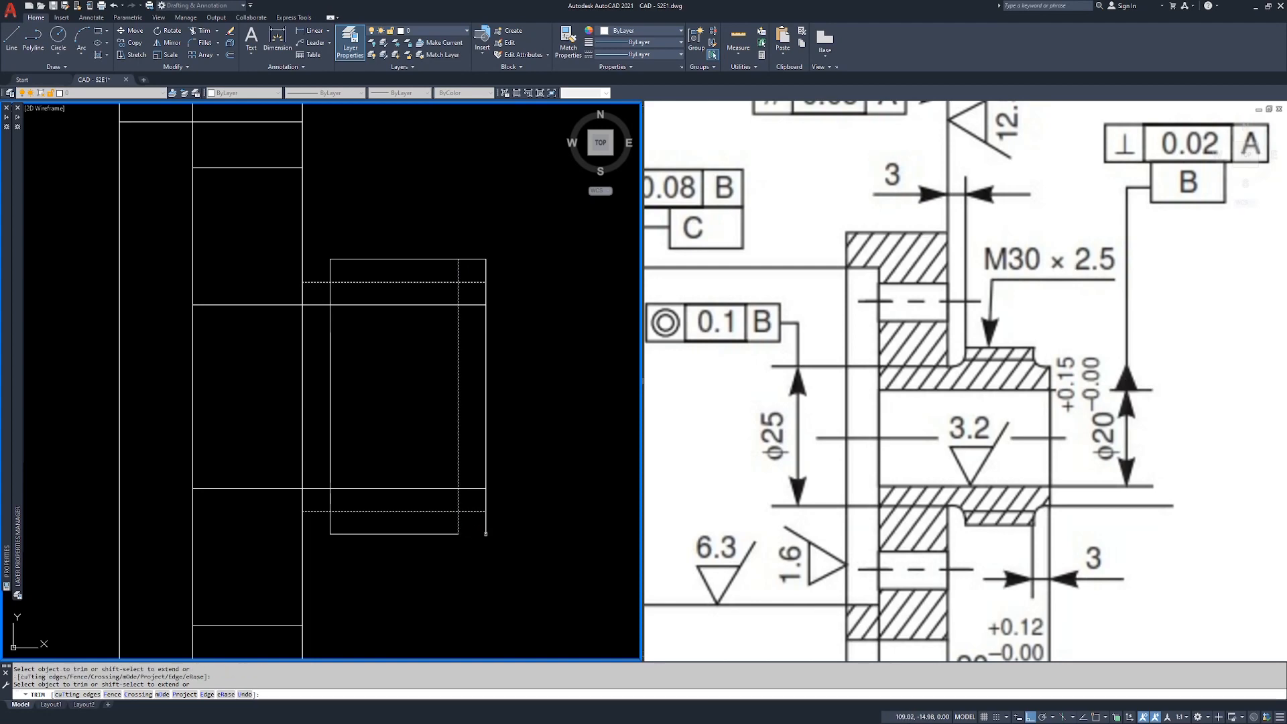
left_click(486, 529)
left_click(478, 259)
left_click(479, 260)
left_click(474, 258)
left_click(484, 261)
key("space")
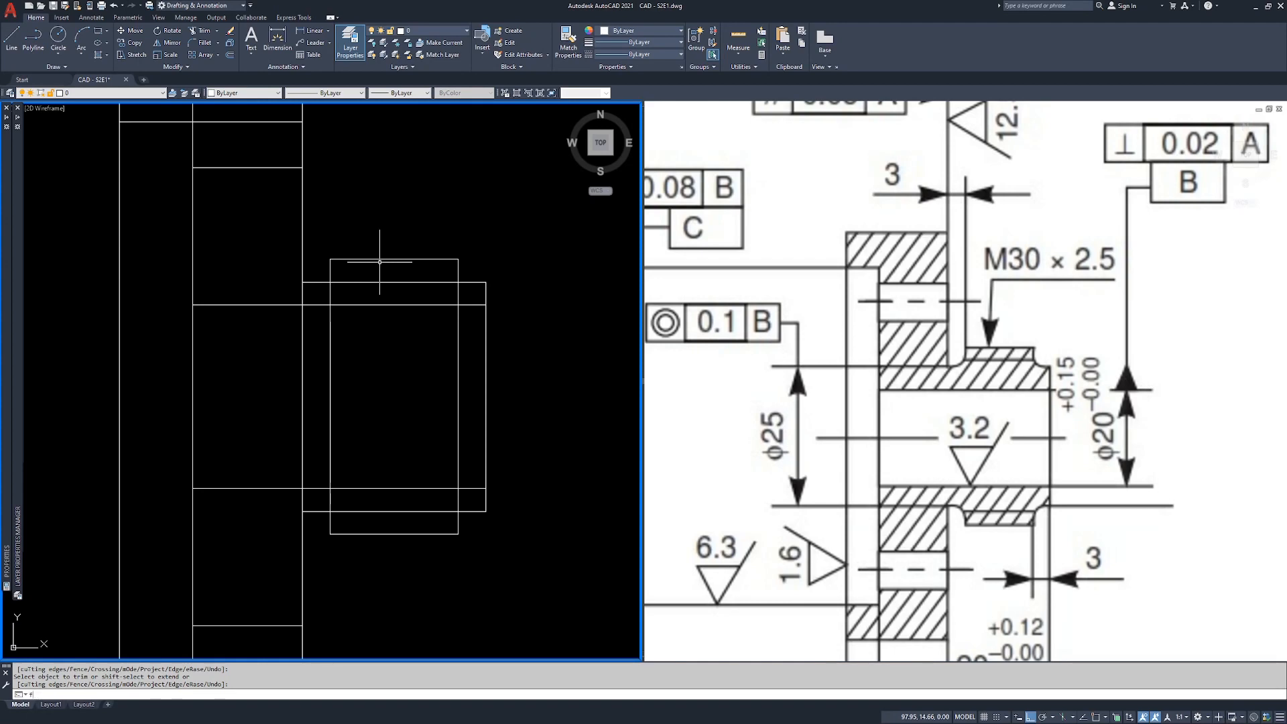
Examine the rounded relief corners beside the M30 × 2.5 thread in the reference image and open the fillet radius for editing.
type("f")
key("space")
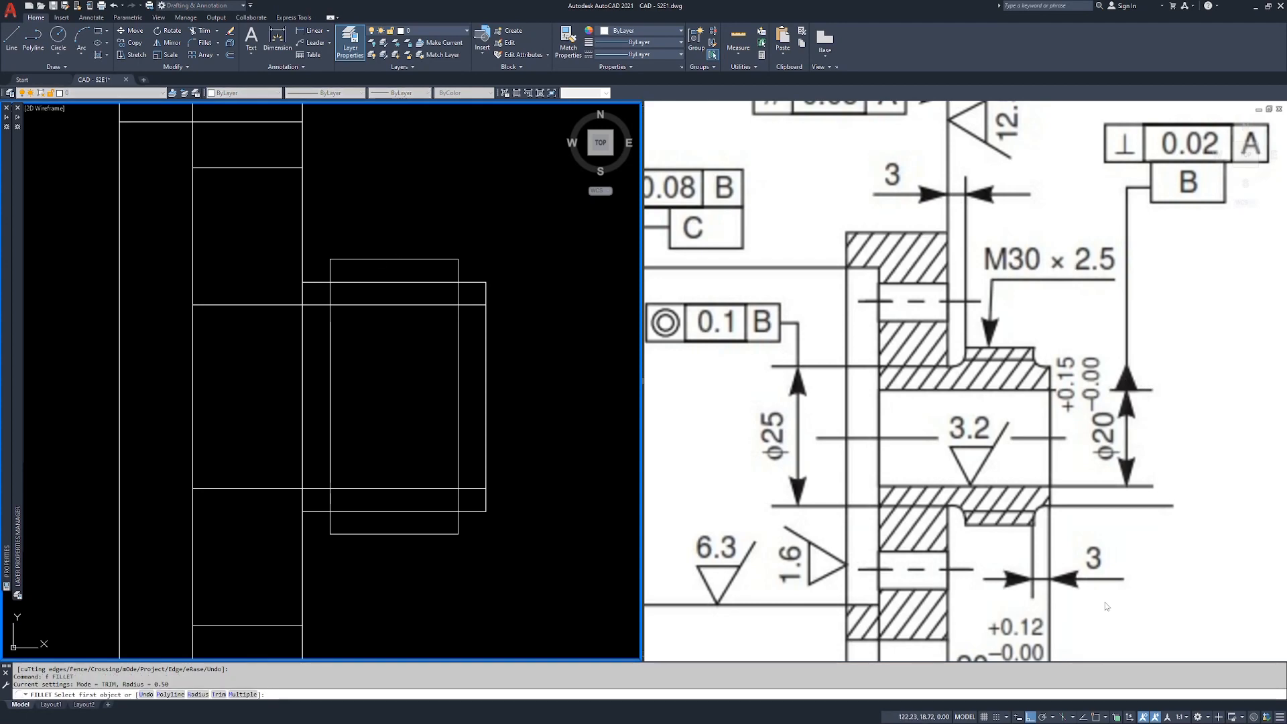
left_click(992, 531)
scroll(994, 523, "down", 2)
middle_click_drag(993, 523, 1027, 436)
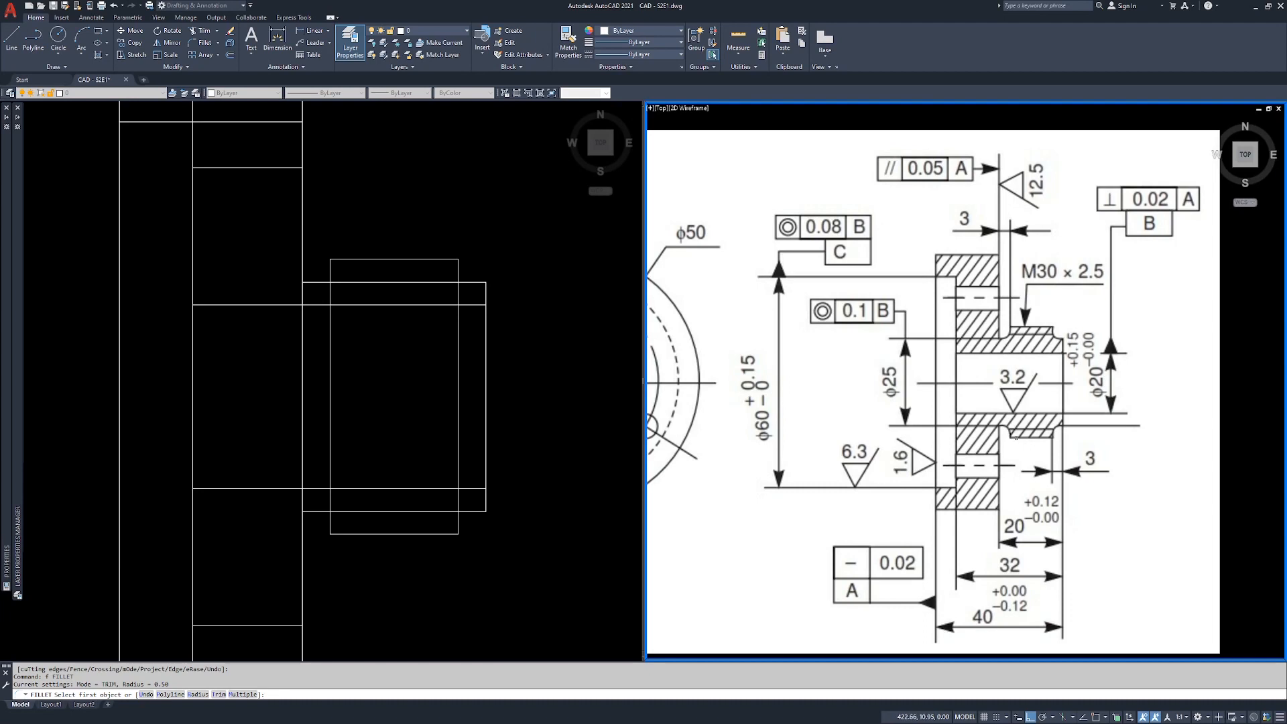
scroll(1019, 312, "up", 2)
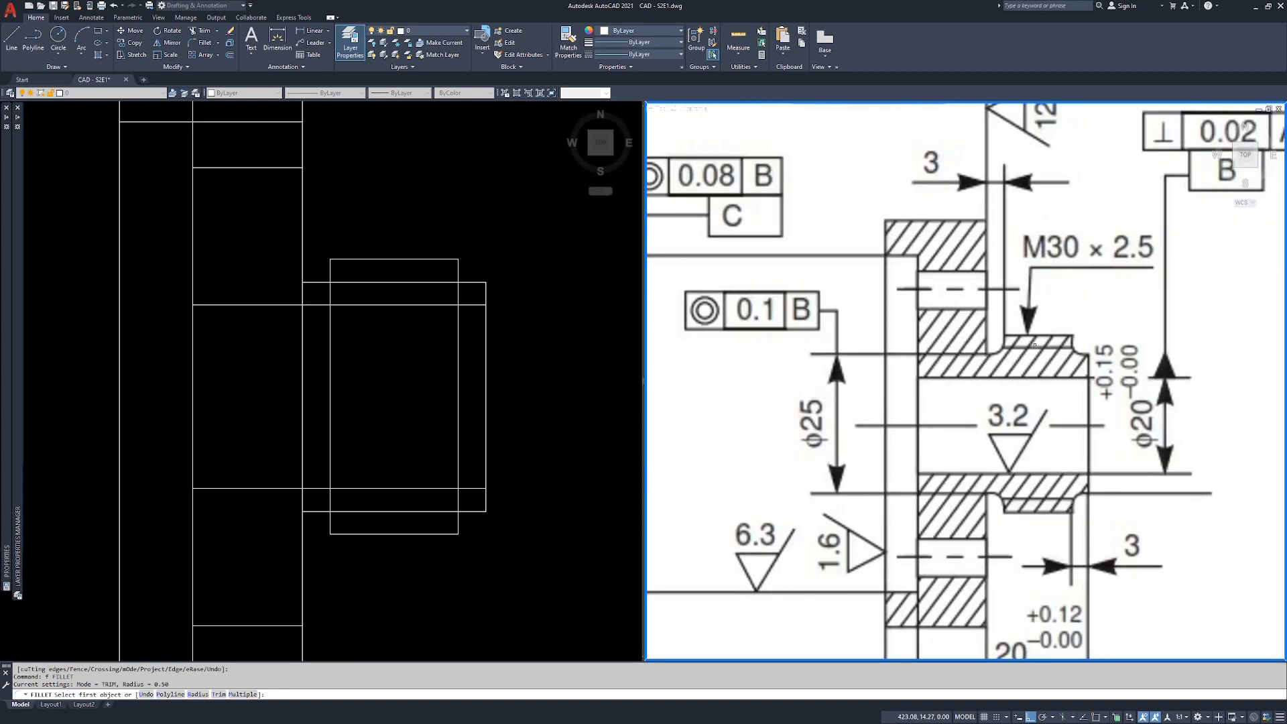
scroll(1031, 345, "up", 2)
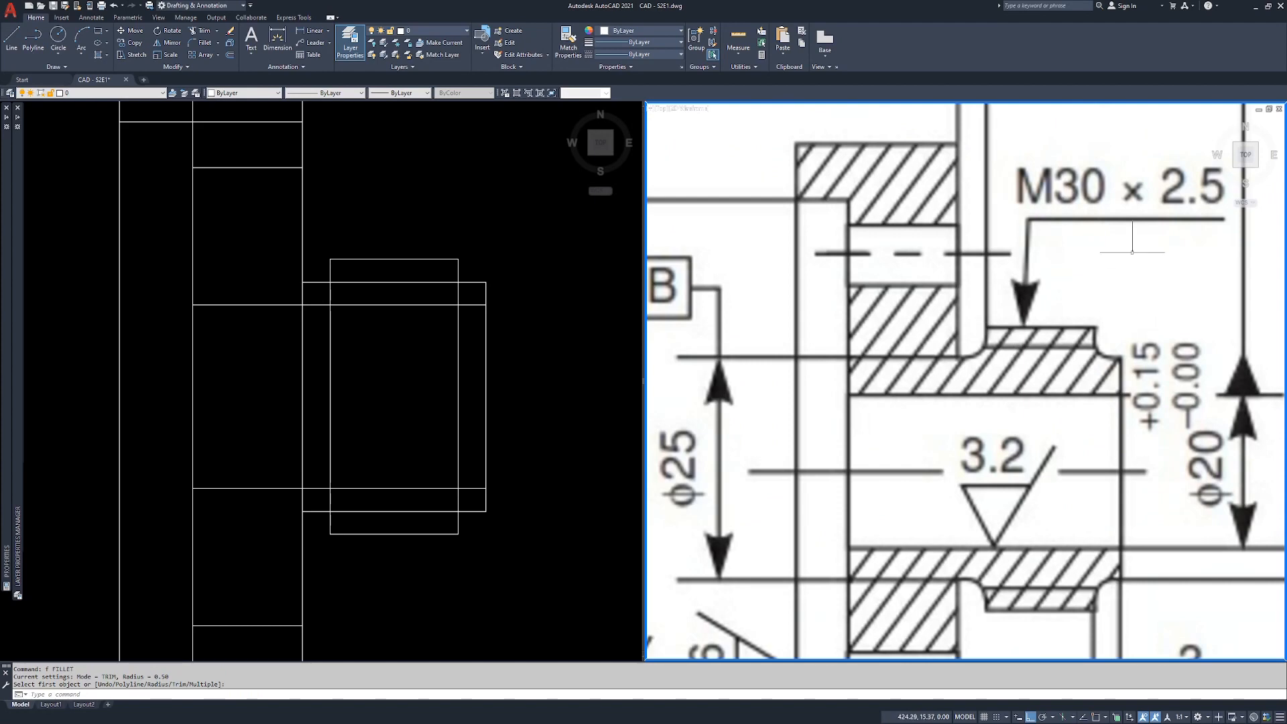
scroll(1077, 399, "down", 2)
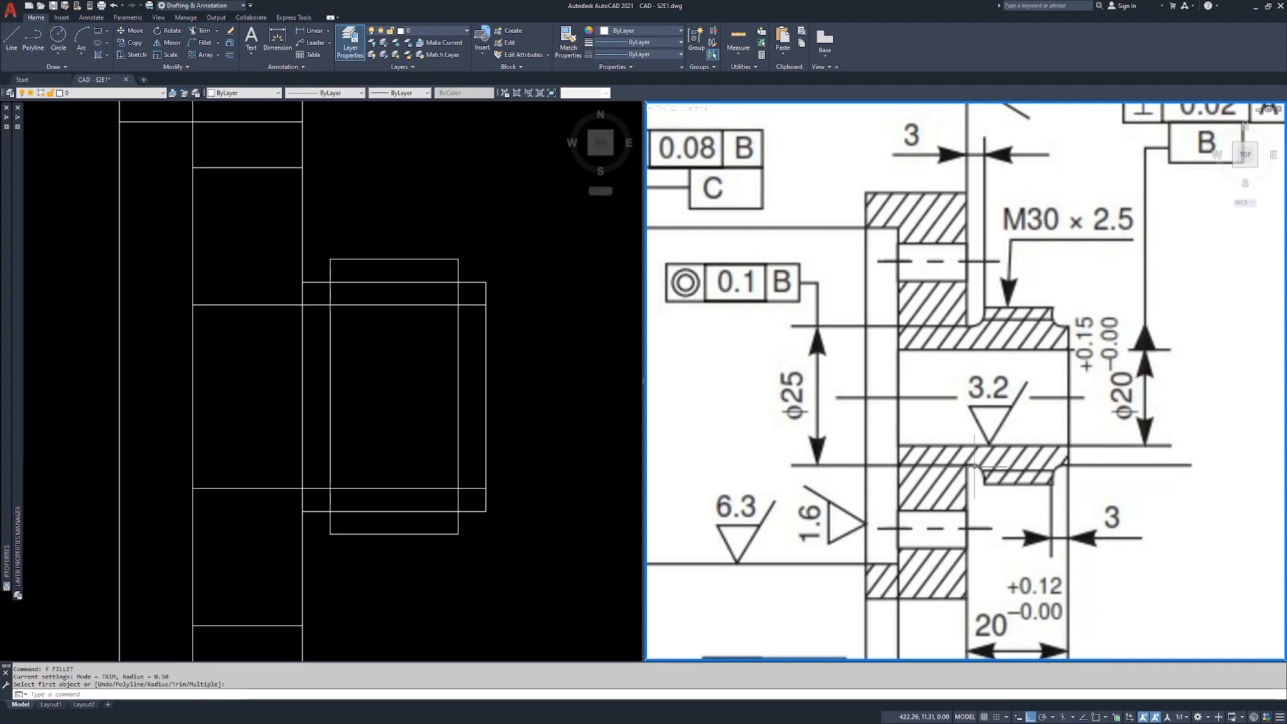
key("Return")
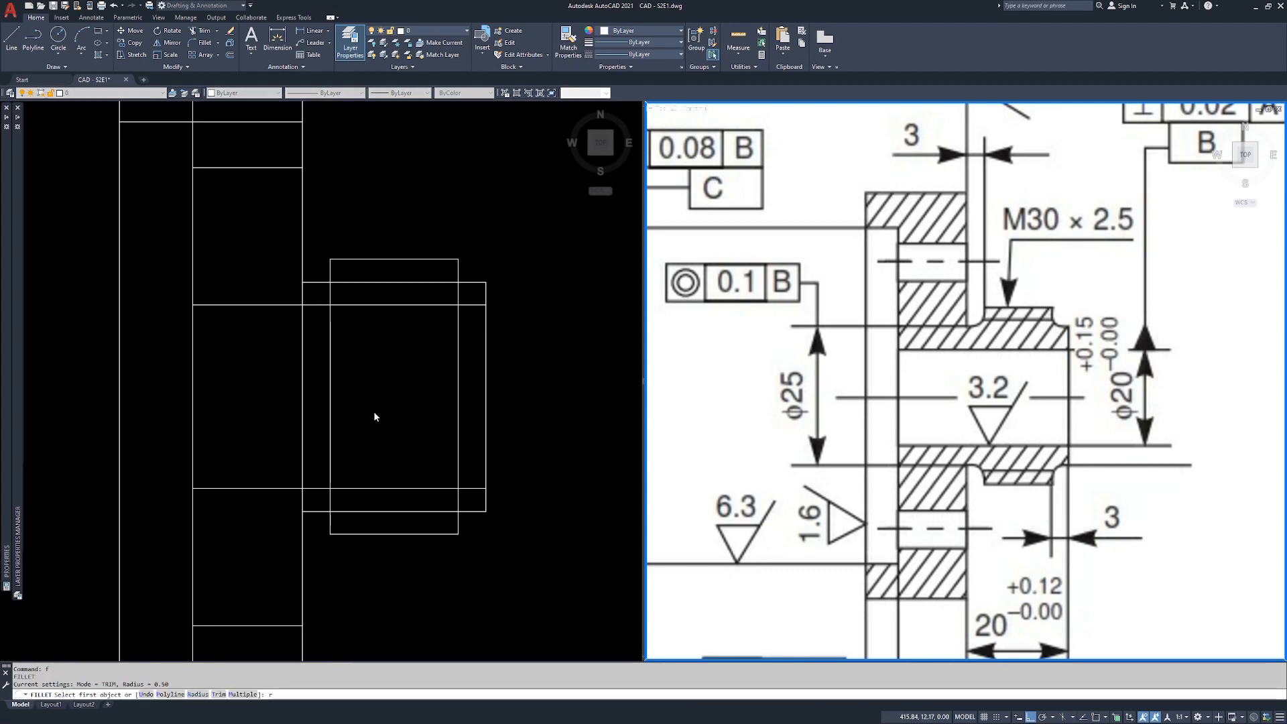
Set the Fillet radius to 1.
key("Return")
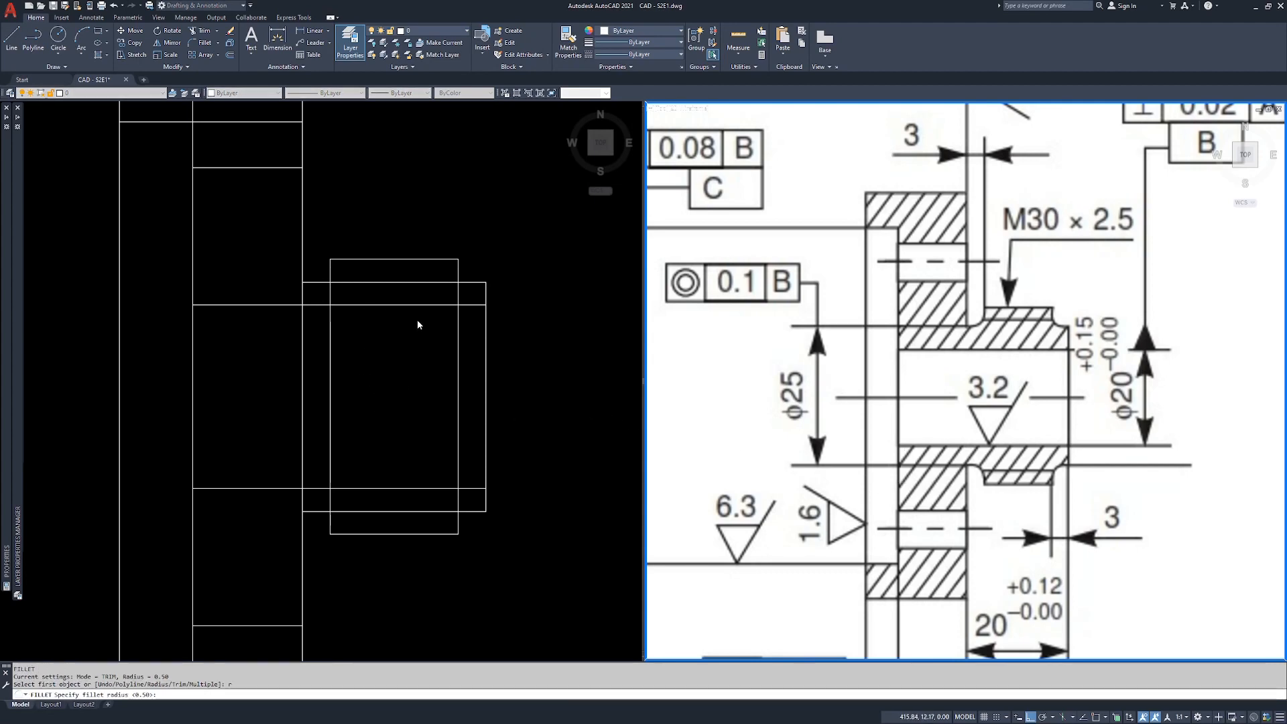
type("1")
key("Return")
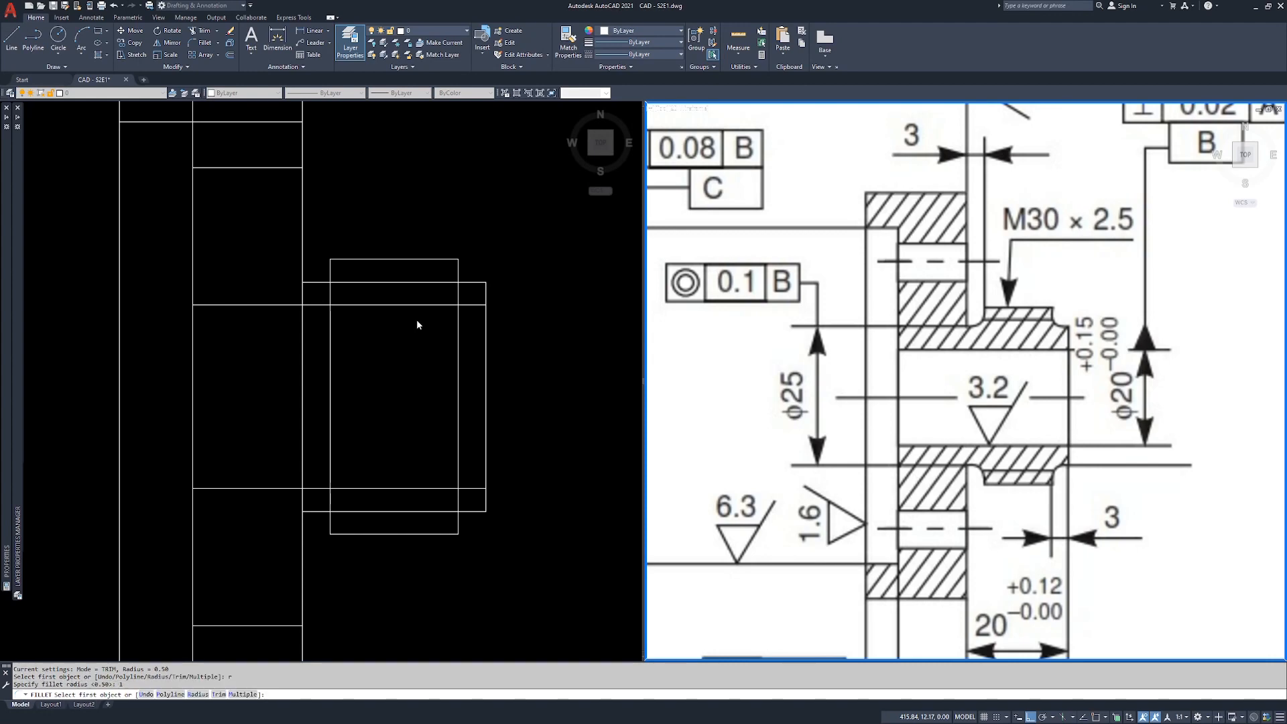
Try to fillet the upper inner corner between the boss line and the threaded section, and undo that fillet.
left_click(327, 282)
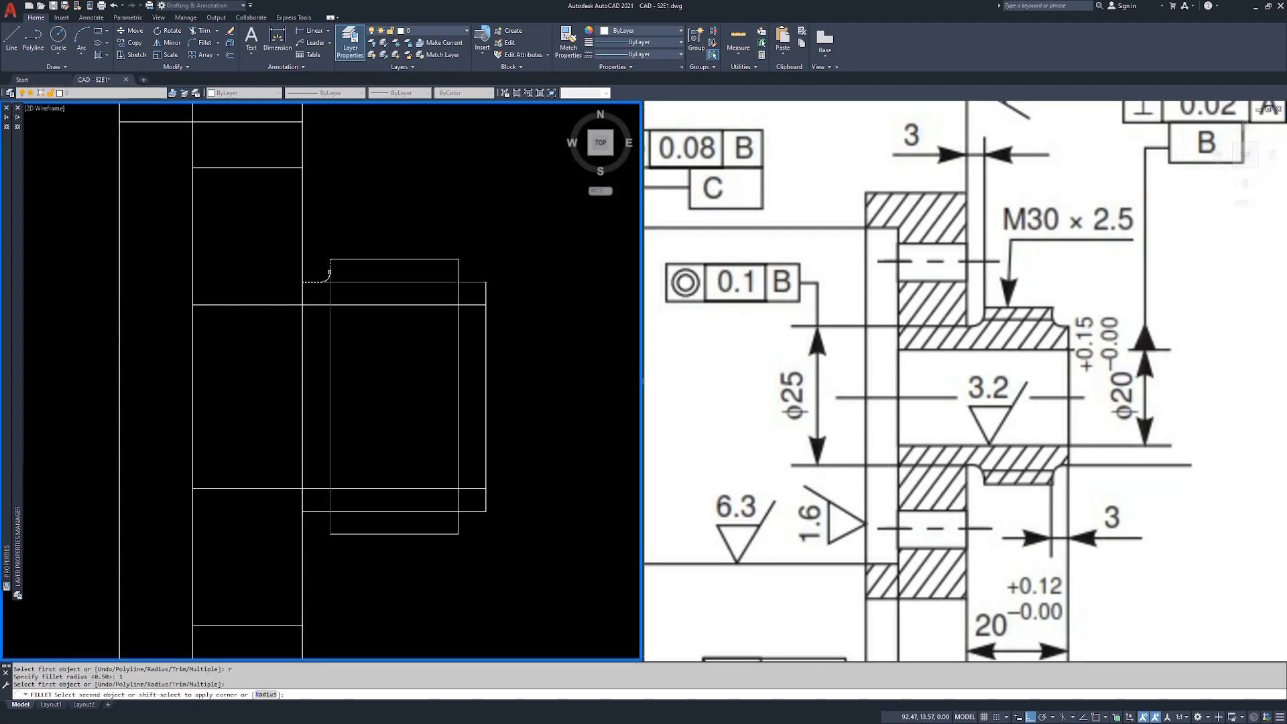
left_click(328, 272)
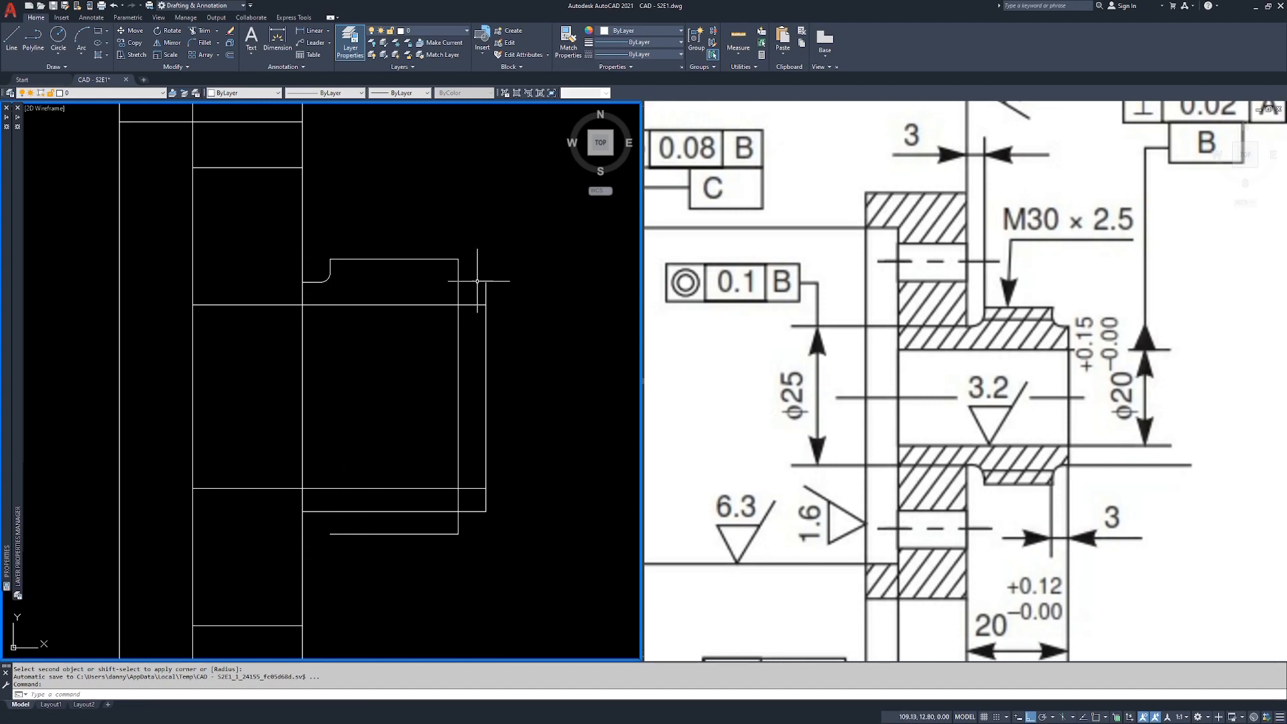
left_click(330, 509)
key("Delete")
type("u")
key("Return")
key("Escape")
key("Escape")
key("Escape")
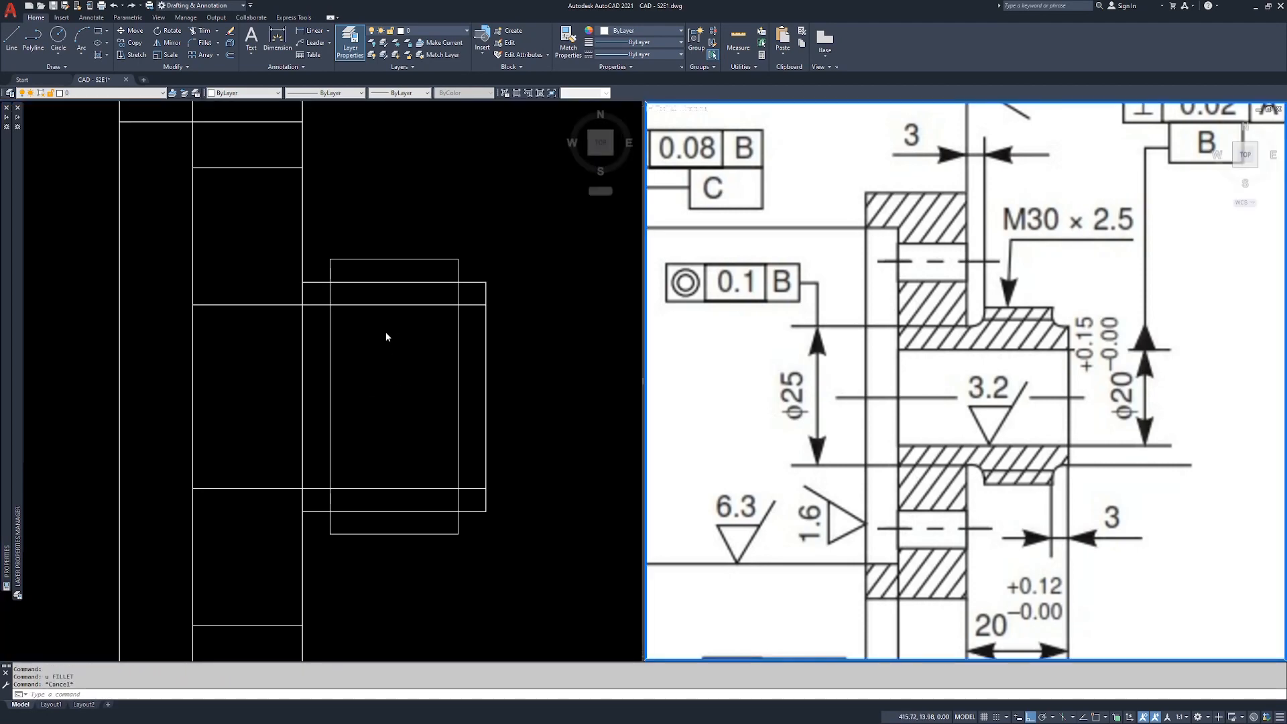
Trim the upper boss line between the two vertical edges of the threaded section.
left_click(384, 332)
left_click(355, 391)
key("Escape")
key("Escape")
type("tr")
key("Return")
left_click(345, 273)
left_click(318, 275)
left_click(470, 272)
left_click(439, 267)
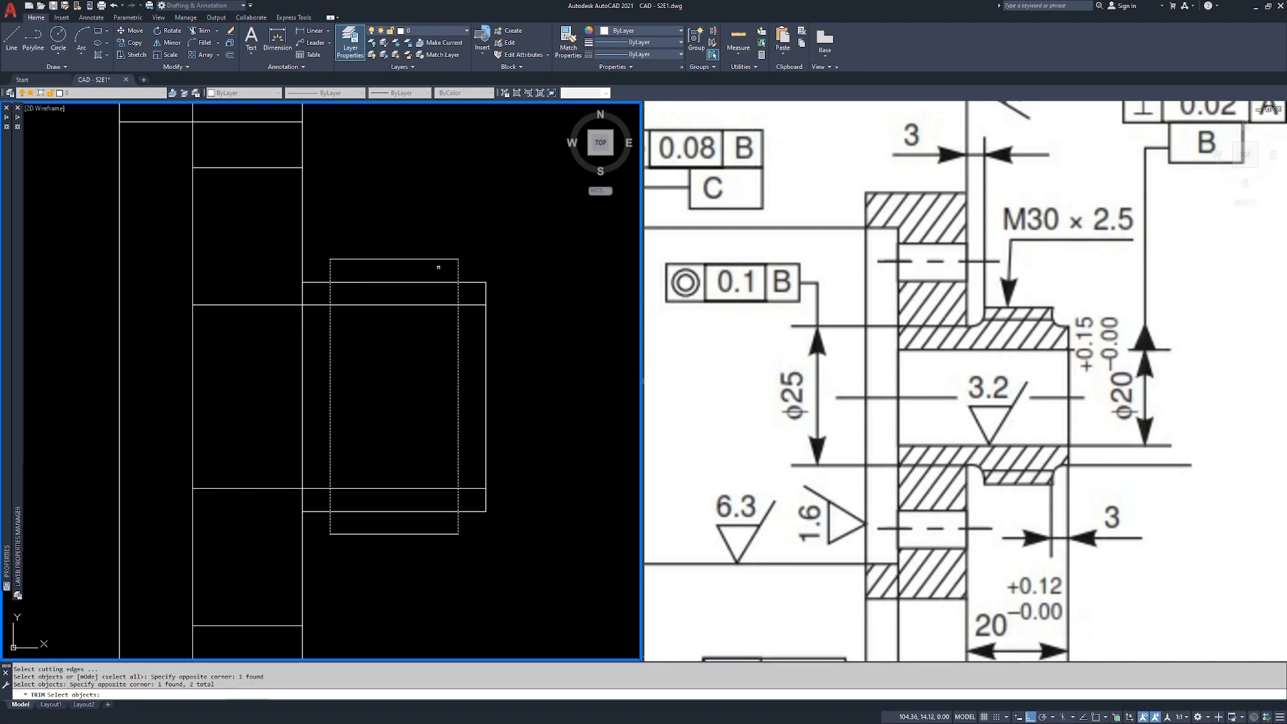
key("Return")
left_click(417, 276)
left_click(404, 293)
key("Return")
Trim the lower boss line between the two vertical edges of the threaded section.
key("Return")
left_click(472, 424)
left_click(436, 434)
left_click(347, 435)
left_click(324, 451)
key("Return")
left_click(411, 494)
left_click(382, 516)
key("Return")
Trim both vertical edges of the threaded section between the upper and lower shoulder lines.
key("Return")
left_click(471, 506)
left_click(462, 521)
left_click(476, 276)
left_click(468, 289)
key("Return")
left_click(460, 376)
left_click(324, 395)
key("Escape")
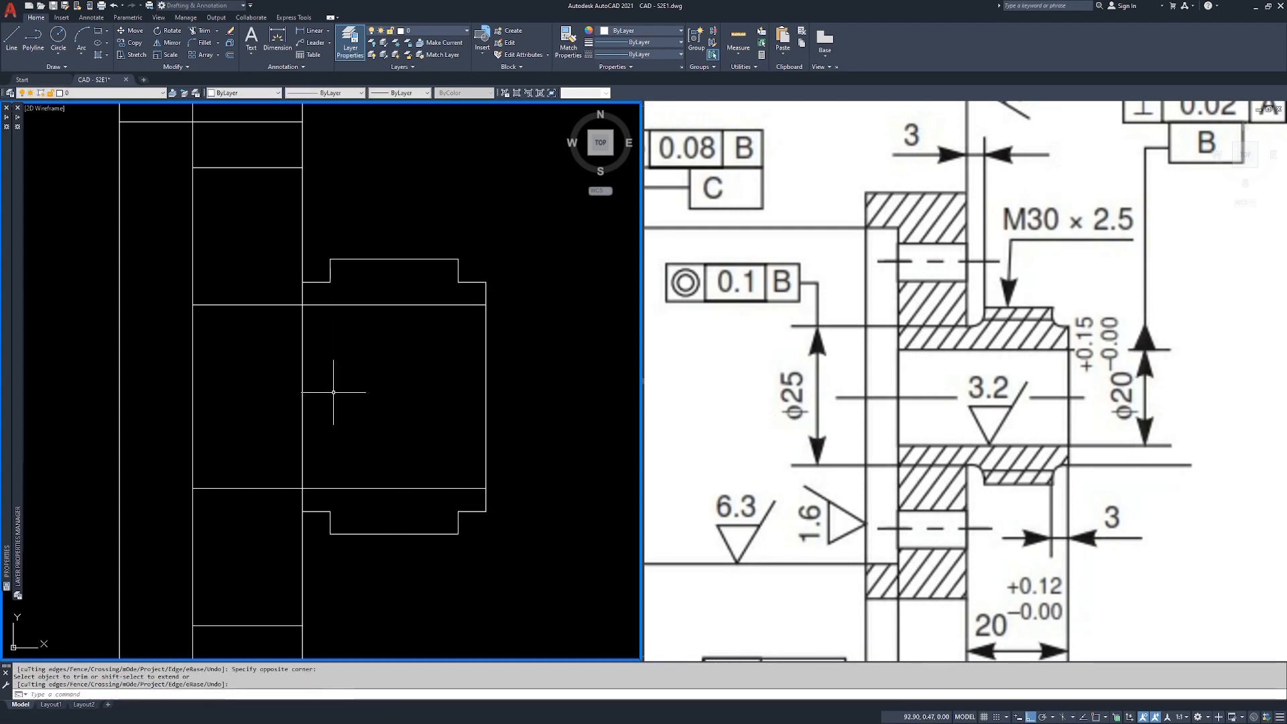
Fillet the two upper corners where the threaded section meets its shoulders, using the current radius of 1.
type("f")
key("Return")
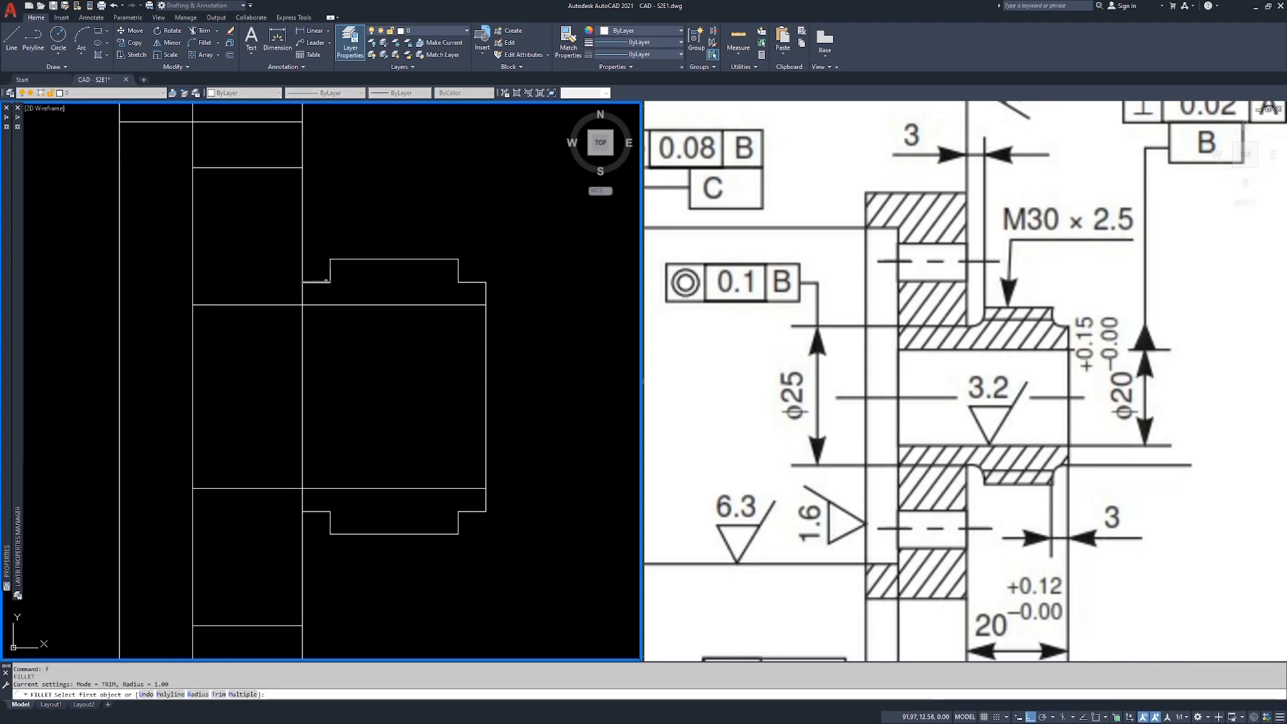
left_click(325, 278)
left_click(328, 282)
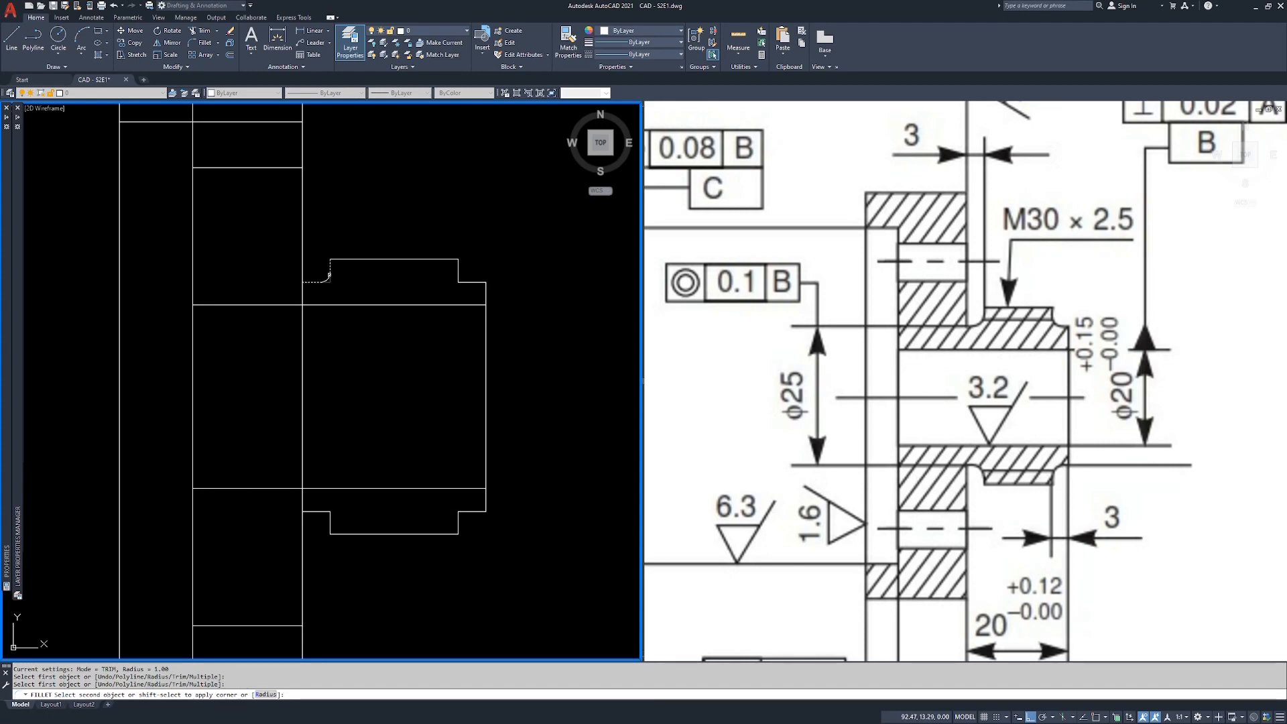
left_click(331, 268)
key("Return")
left_click(459, 268)
left_click(469, 282)
Fillet the two lower corners where the threaded section meets its shoulders, using the current radius of 1.
key("Return")
left_click(472, 511)
left_click(459, 522)
key("Return")
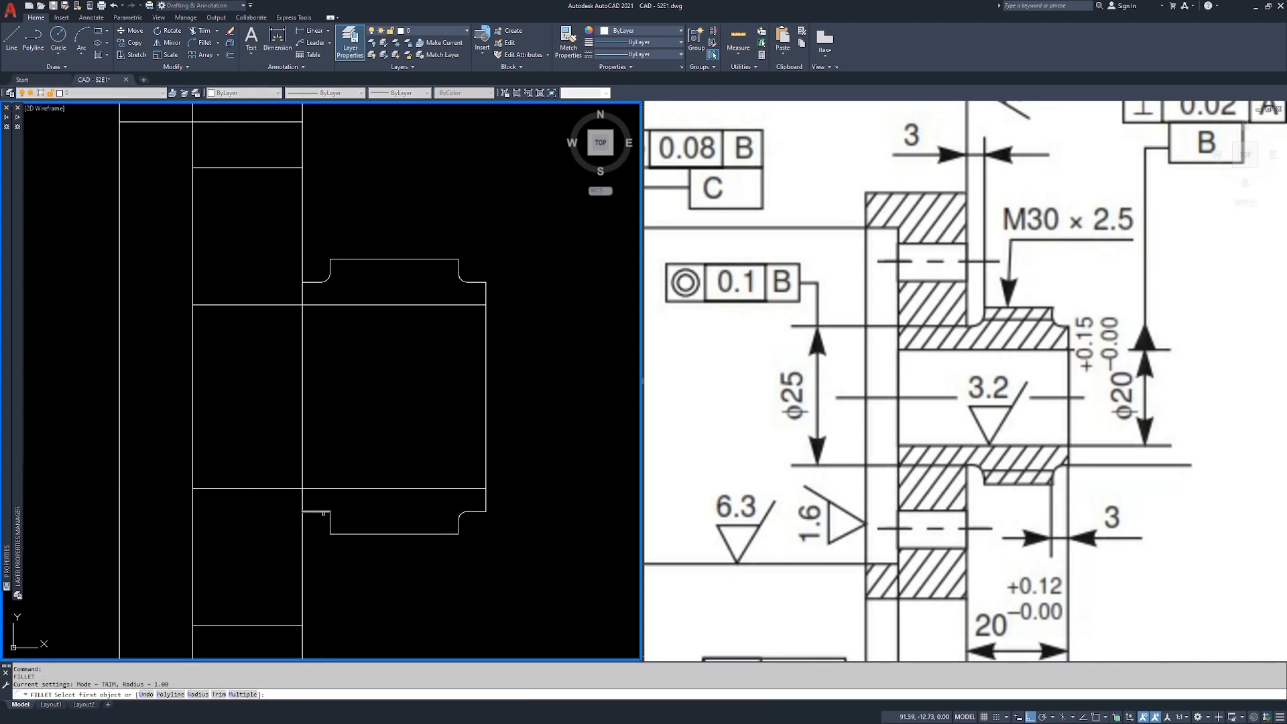
left_click(317, 512)
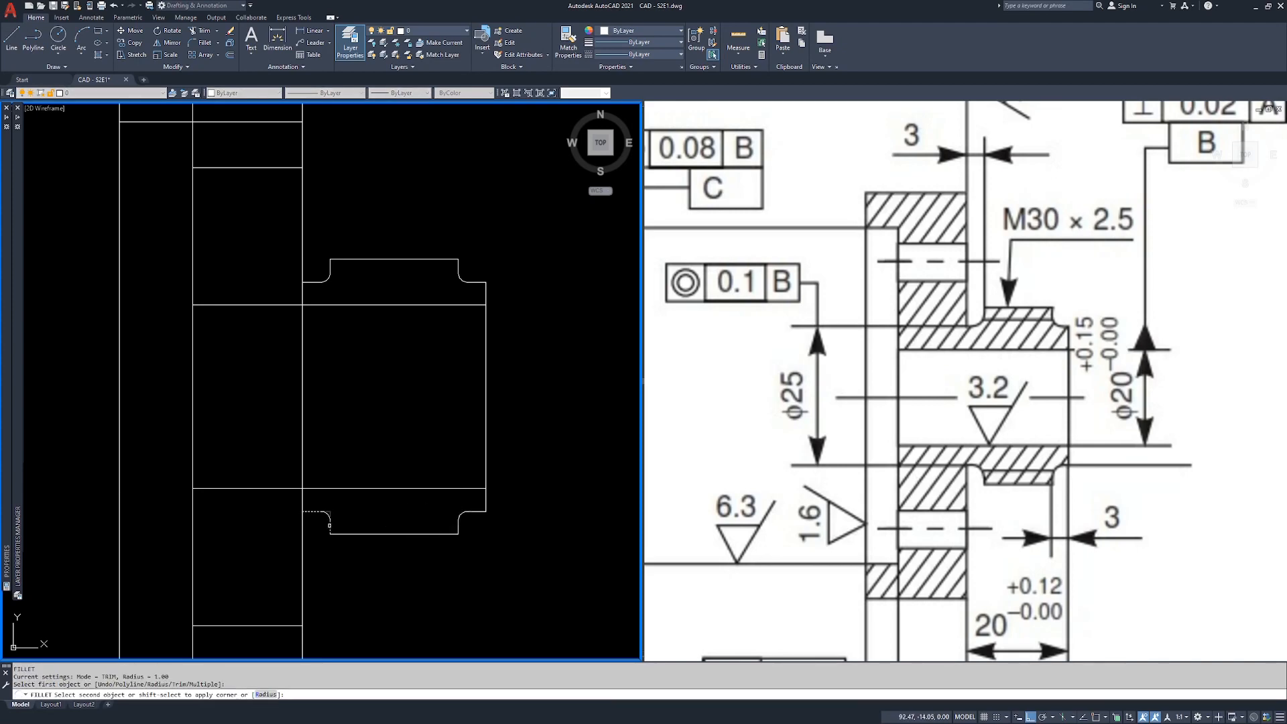
left_click(329, 524)
Compare the drawn front and side views with the reference drawing, especially its sectioned side view.
scroll(398, 431, "down", 1)
middle_click_drag(397, 431, 469, 413)
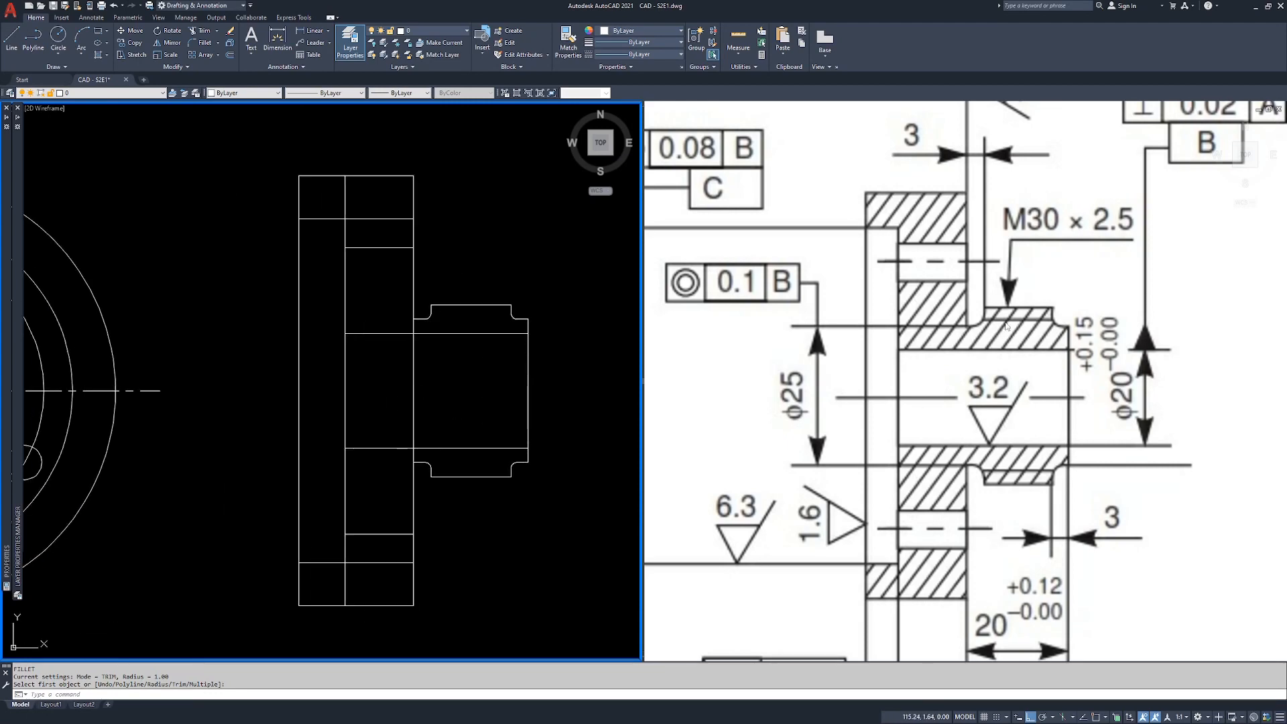
middle_click_drag(488, 354, 548, 356)
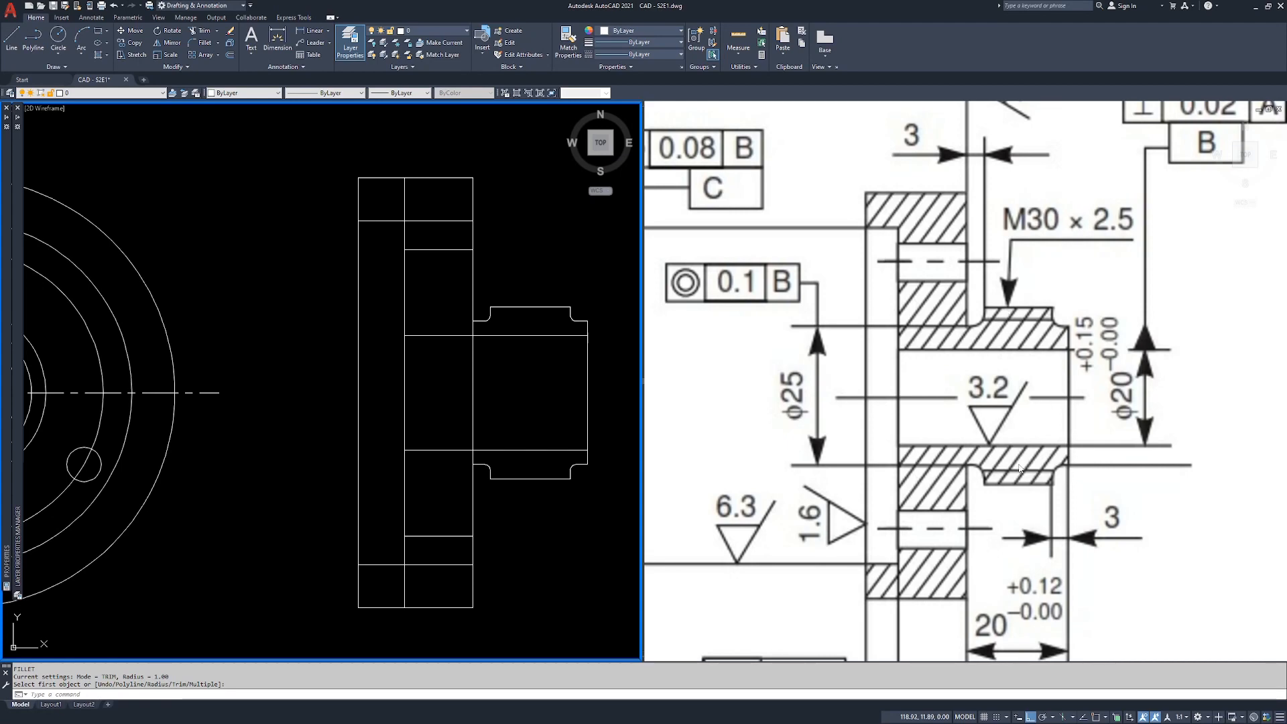
middle_click_drag(429, 395, 560, 399)
left_click(777, 406)
scroll(778, 402, "down", 4)
mouse_move(690, 388)
middle_mouse_down()
mouse_move(891, 390)
mouse_move(888, 405)
middle_mouse_up()
scroll(824, 391, "up", 2)
scroll(825, 410, "down", 2)
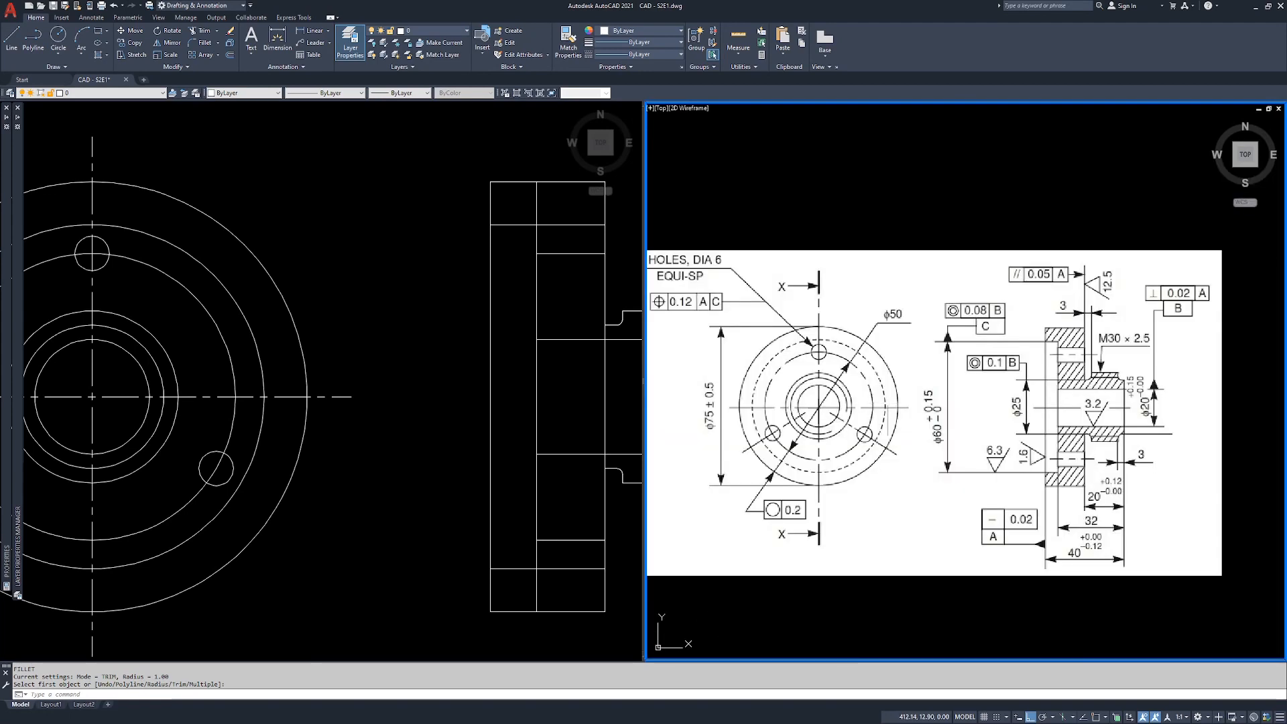
left_click(385, 356)
scroll(384, 335, "down", 3)
middle_click_drag(382, 335, 317, 330)
scroll(448, 315, "up", 3)
middle_click_drag(508, 370, 445, 362)
left_click(1124, 404)
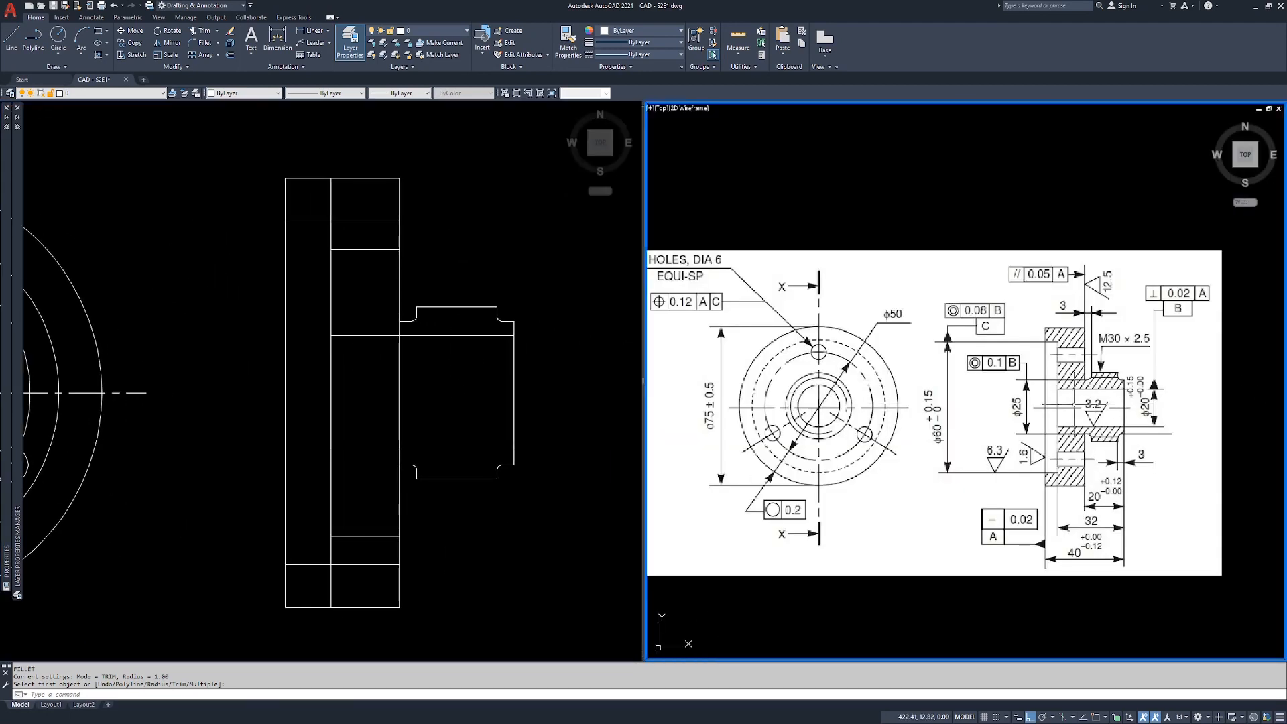
scroll(1012, 372, "up", 4)
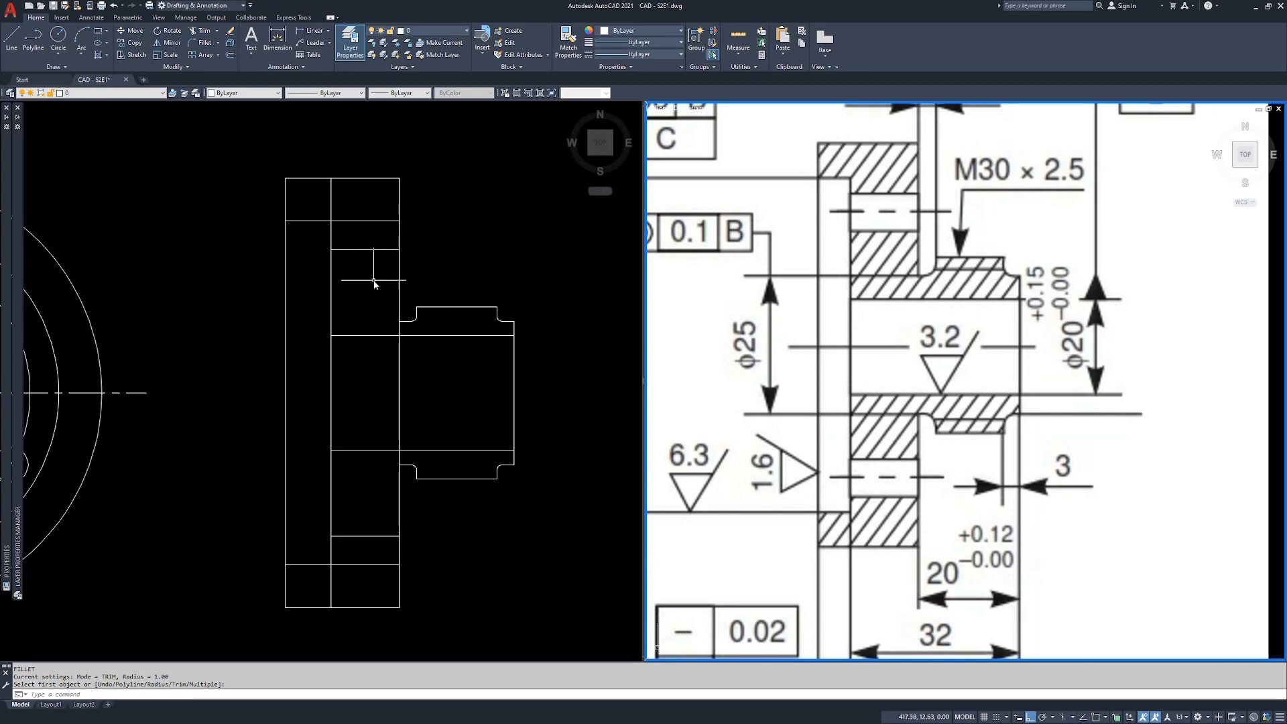
Trim the flange face line in the side view between the upper and lower bore lines.
left_click(360, 295)
left_click(357, 297)
left_click(376, 308)
type("tr")
key("Return")
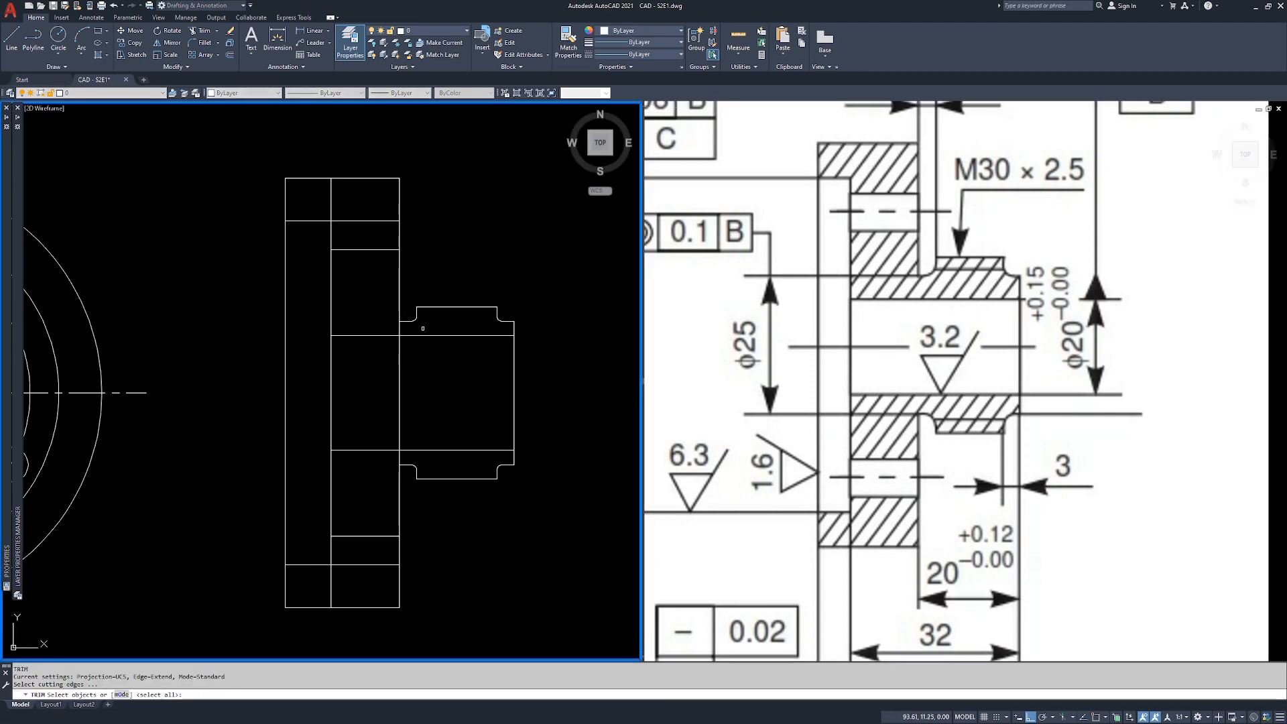
left_click(421, 328)
left_click(385, 455)
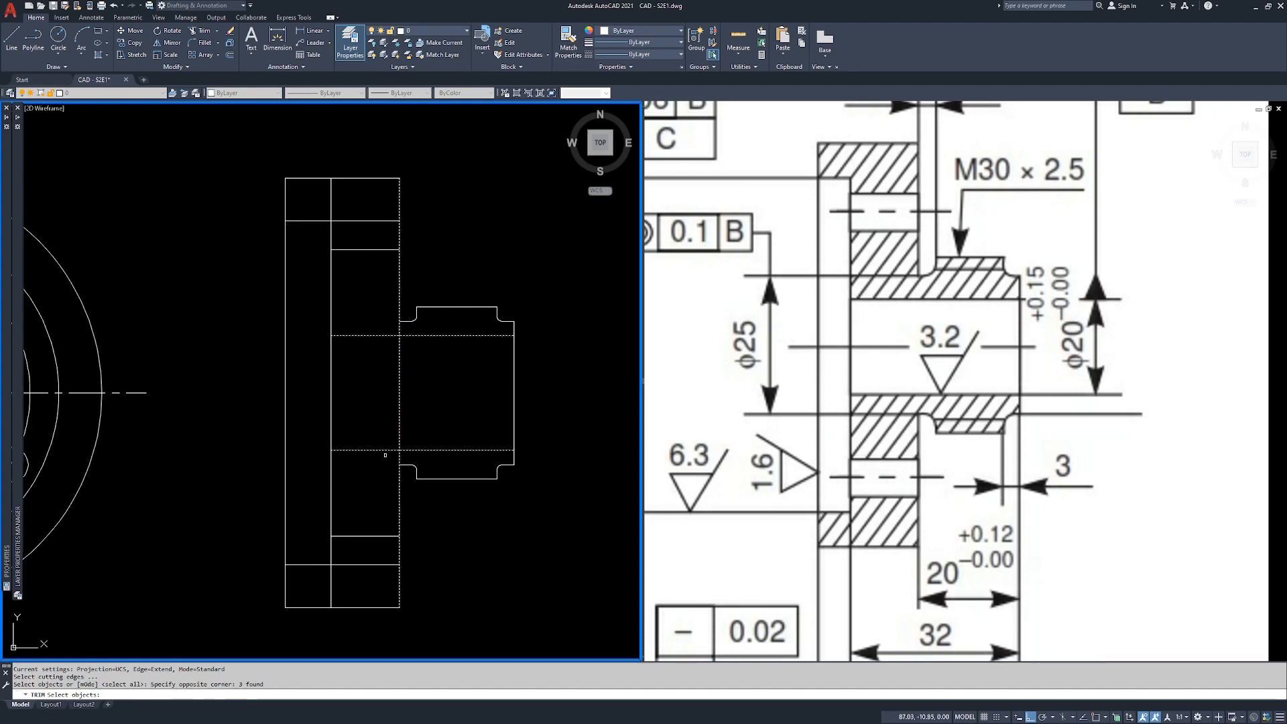
key("Return")
left_click(424, 365)
left_click(384, 396)
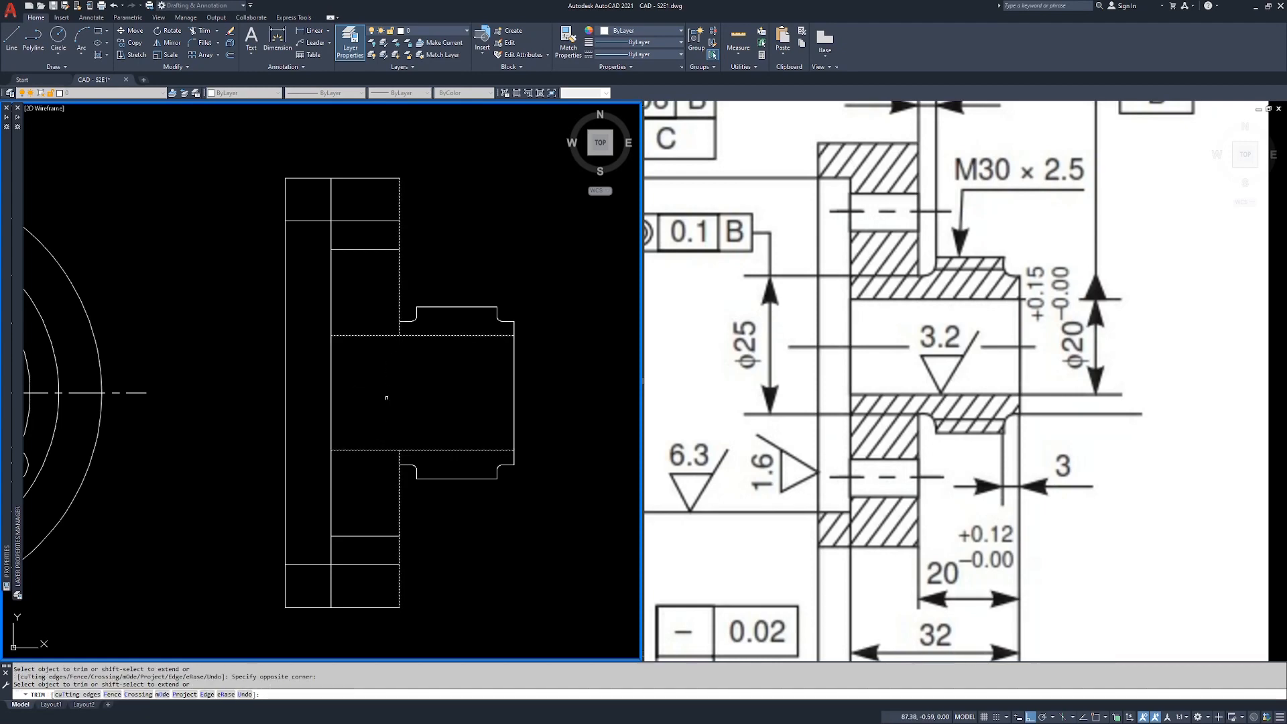
left_click(400, 306)
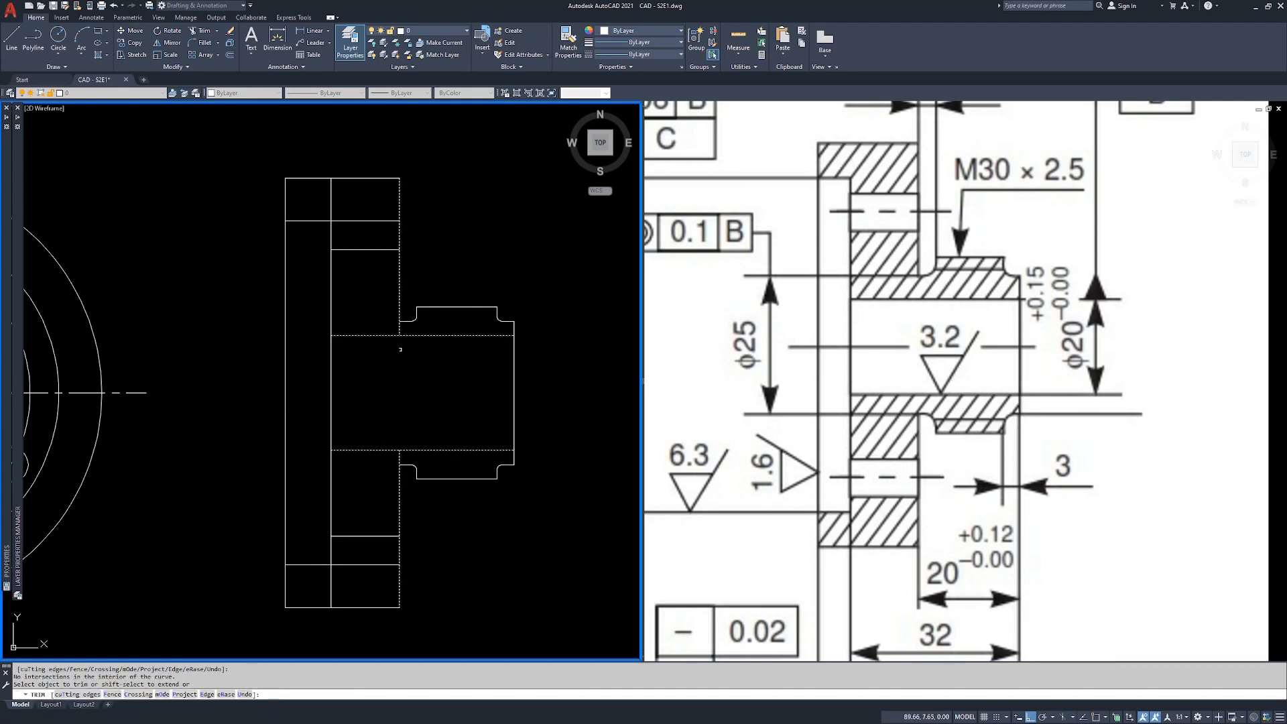
key("Escape")
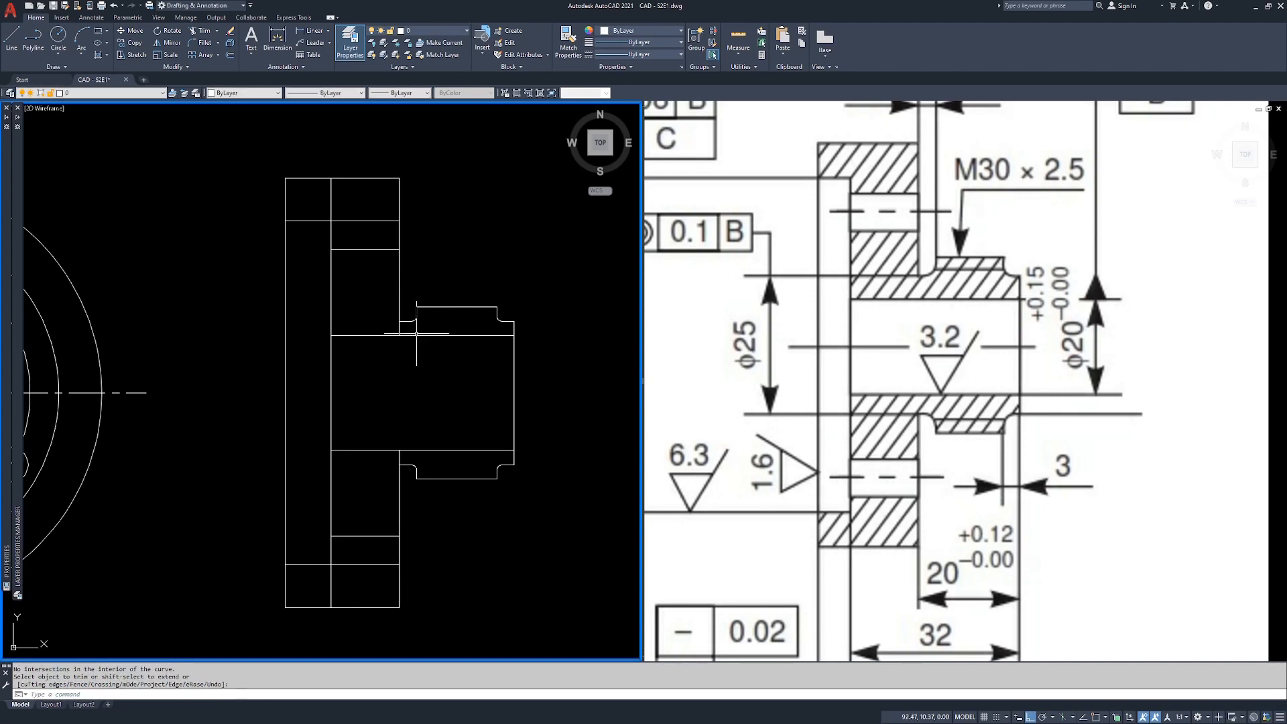
Trim the remaining flange face stubs between the shoulder lines and the bore lines.
key("space")
left_click(406, 321)
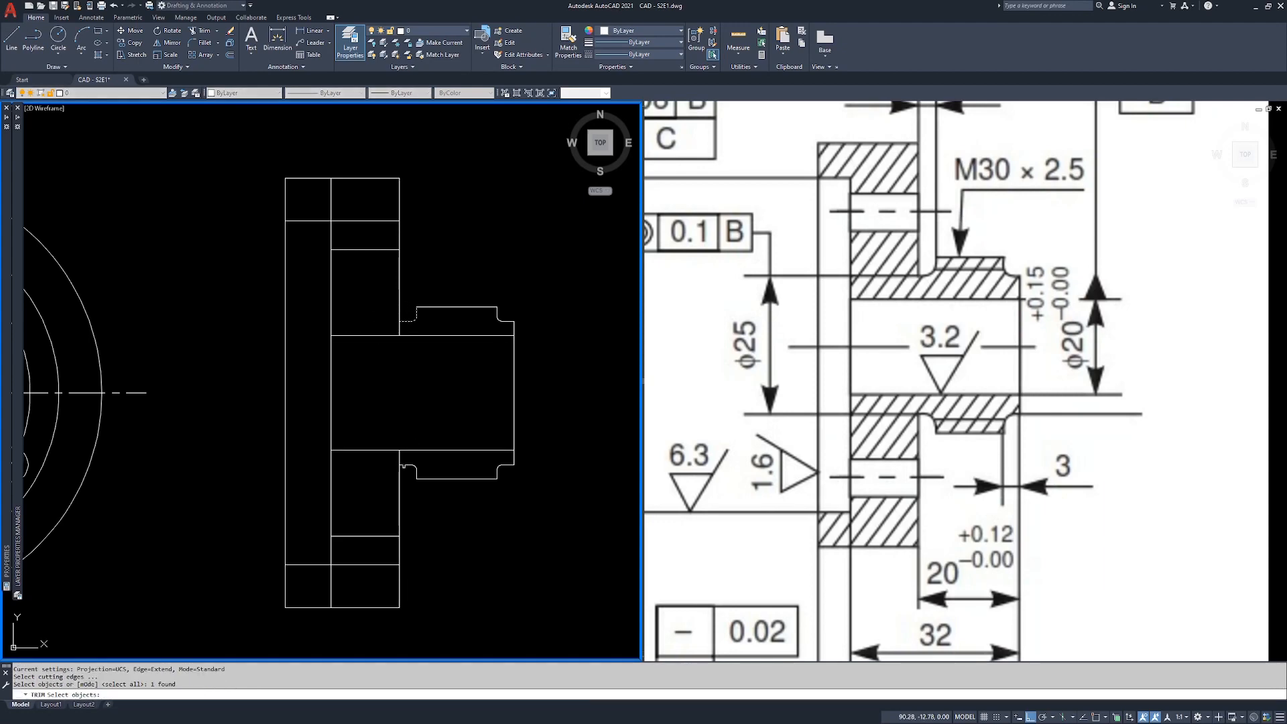
left_click(404, 465)
left_click(405, 455)
left_click(409, 467)
left_click(409, 465)
key("space")
left_click(399, 458)
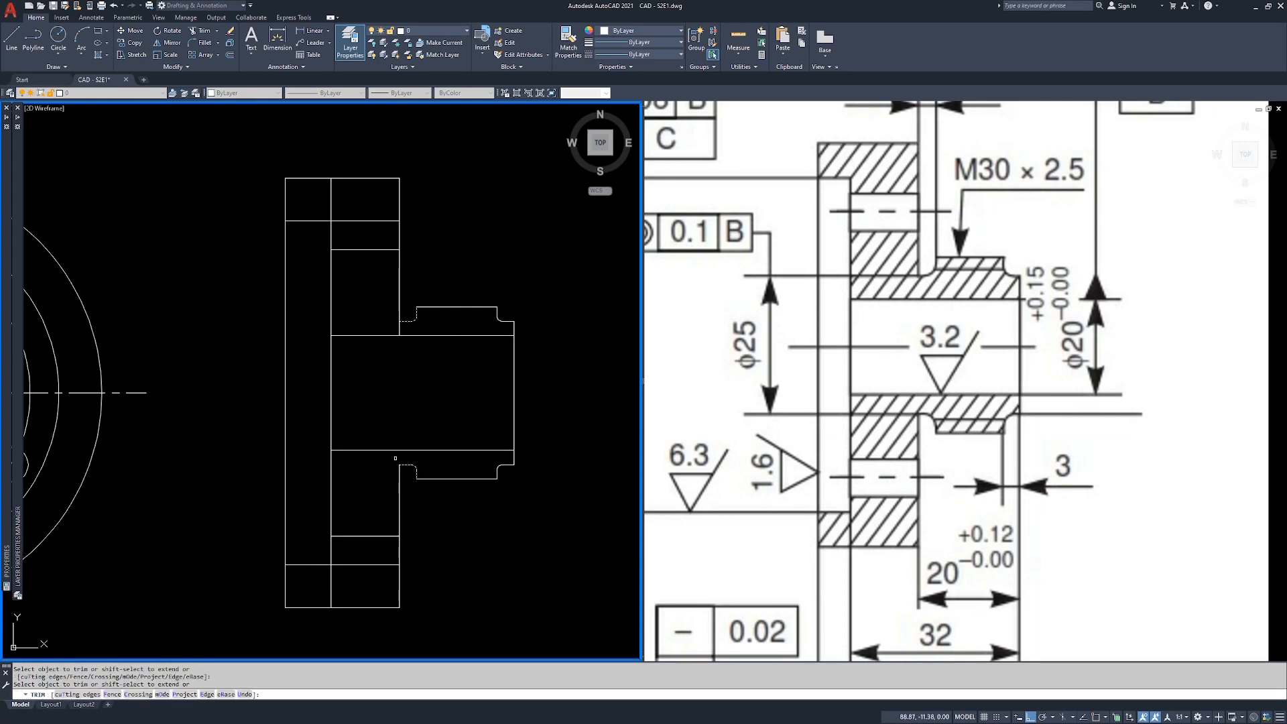
left_click(399, 285)
key("space")
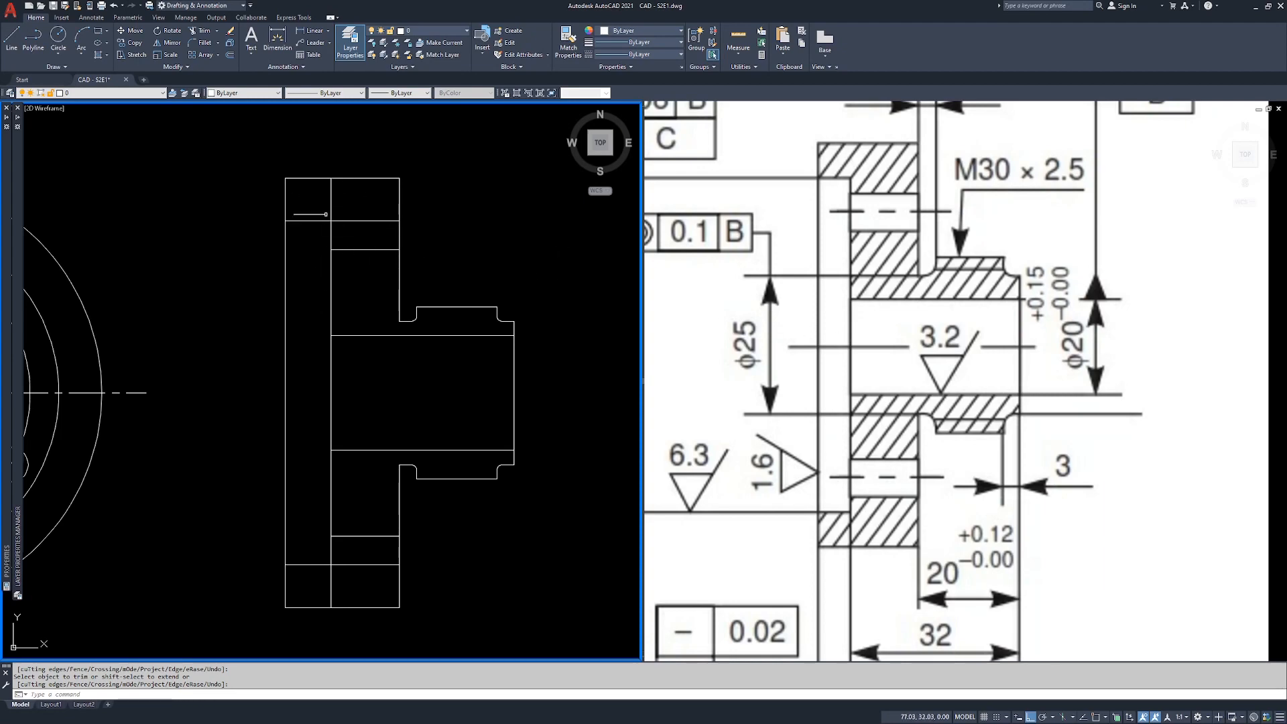
Trim the recess lines that run past the recess corners at the flange's upper and lower ends.
left_click(355, 200)
left_click(319, 201)
left_click(360, 546)
left_click(323, 582)
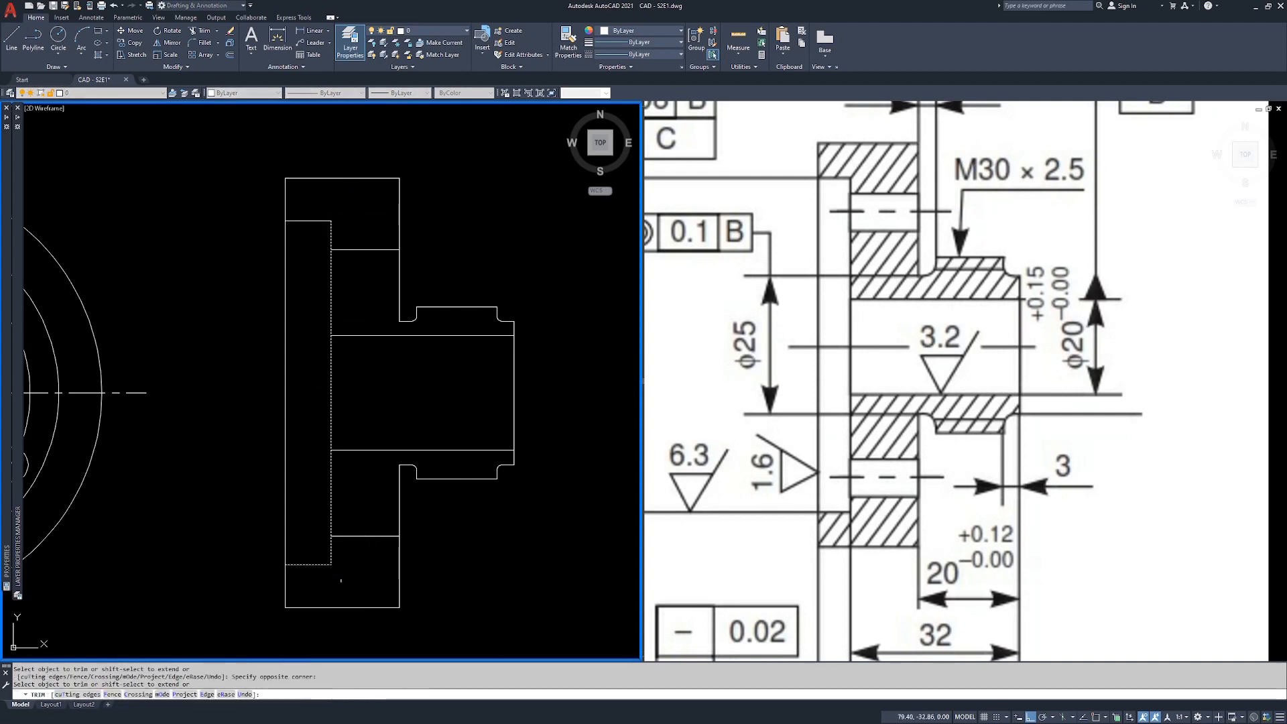
key("Escape")
key("Escape")
key("Escape")
Try hatching the upper and lower flange areas of the side view with BHATCH, and delete the hatch.
type("binach")
key("Return")
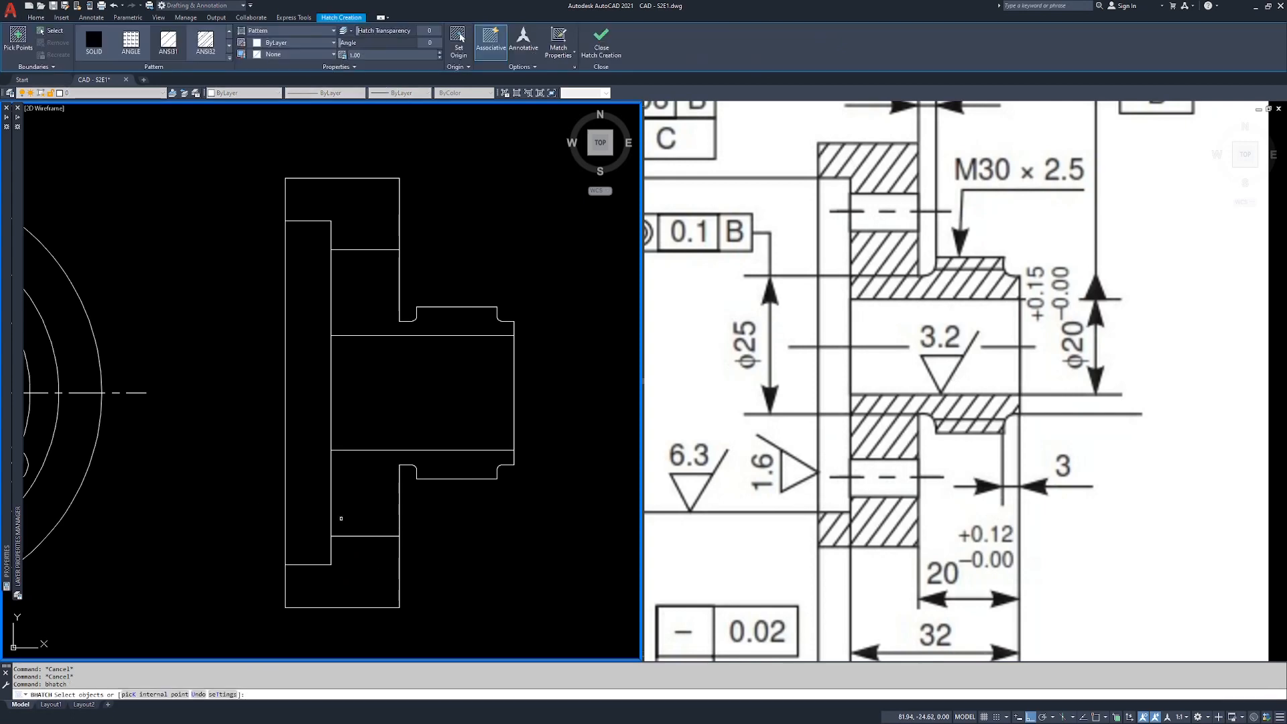
left_click(150, 695)
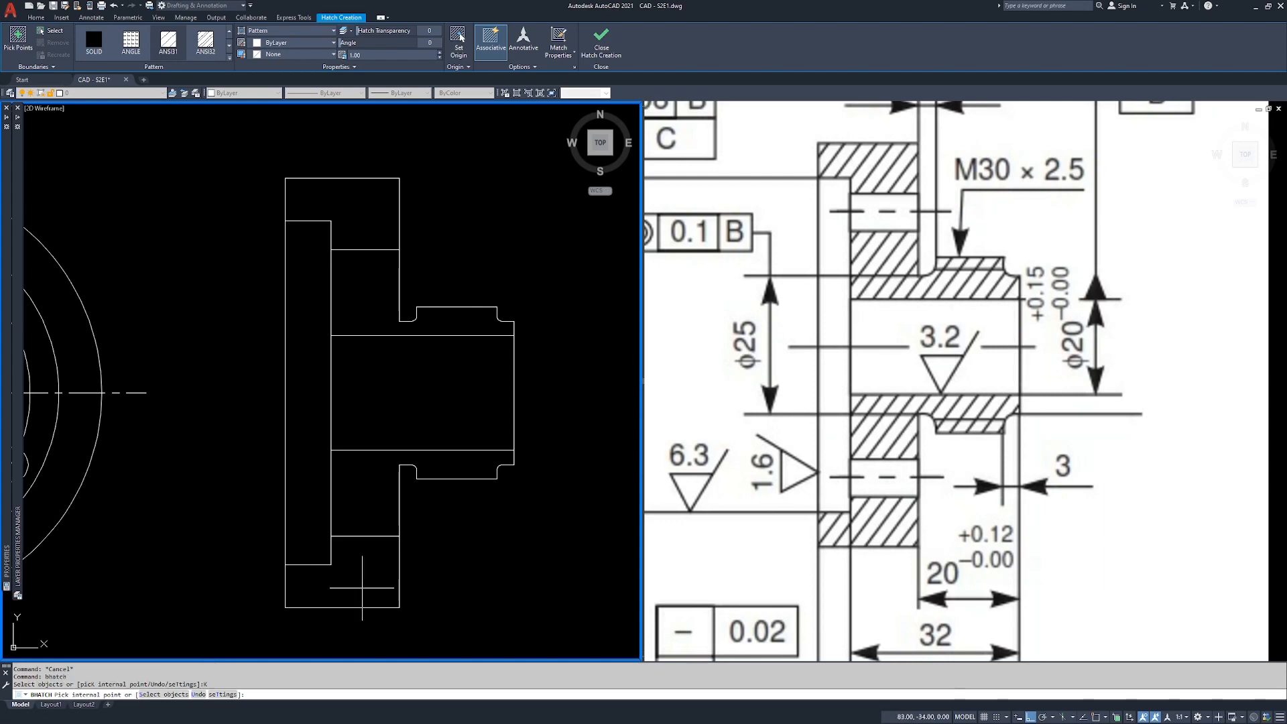
left_click(359, 588)
left_click(373, 208)
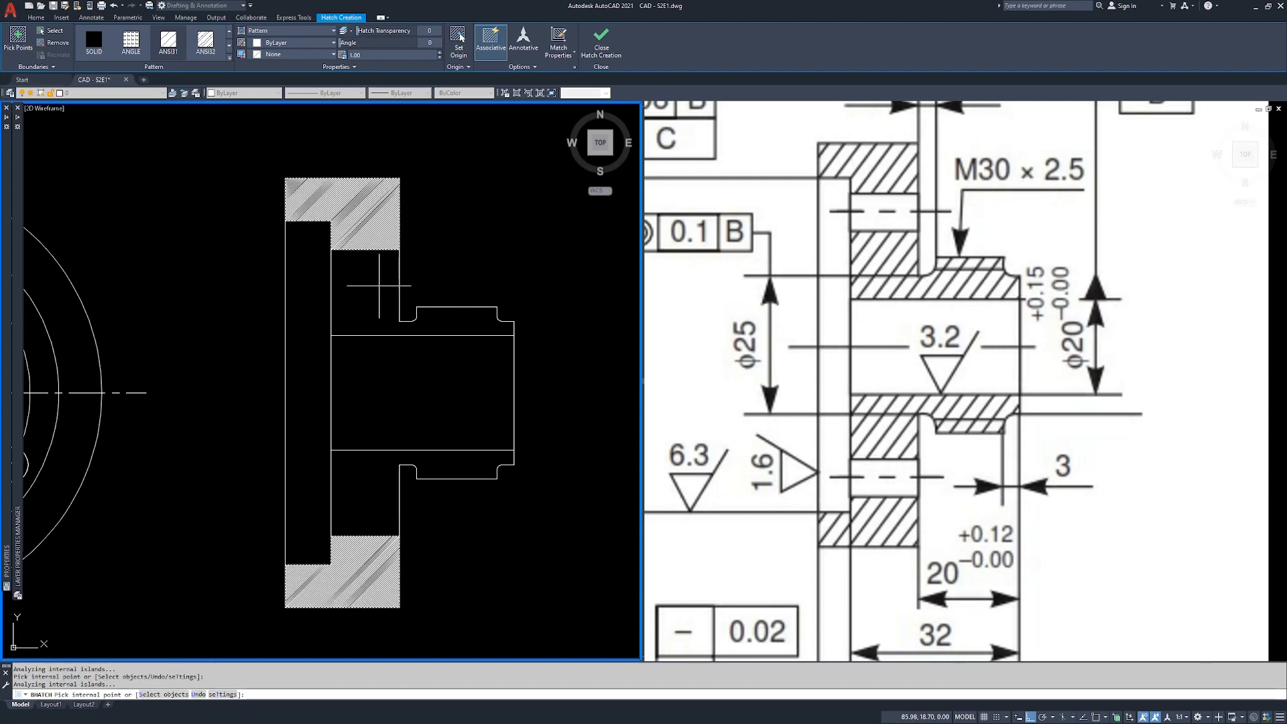
key("Escape")
key("Escape")
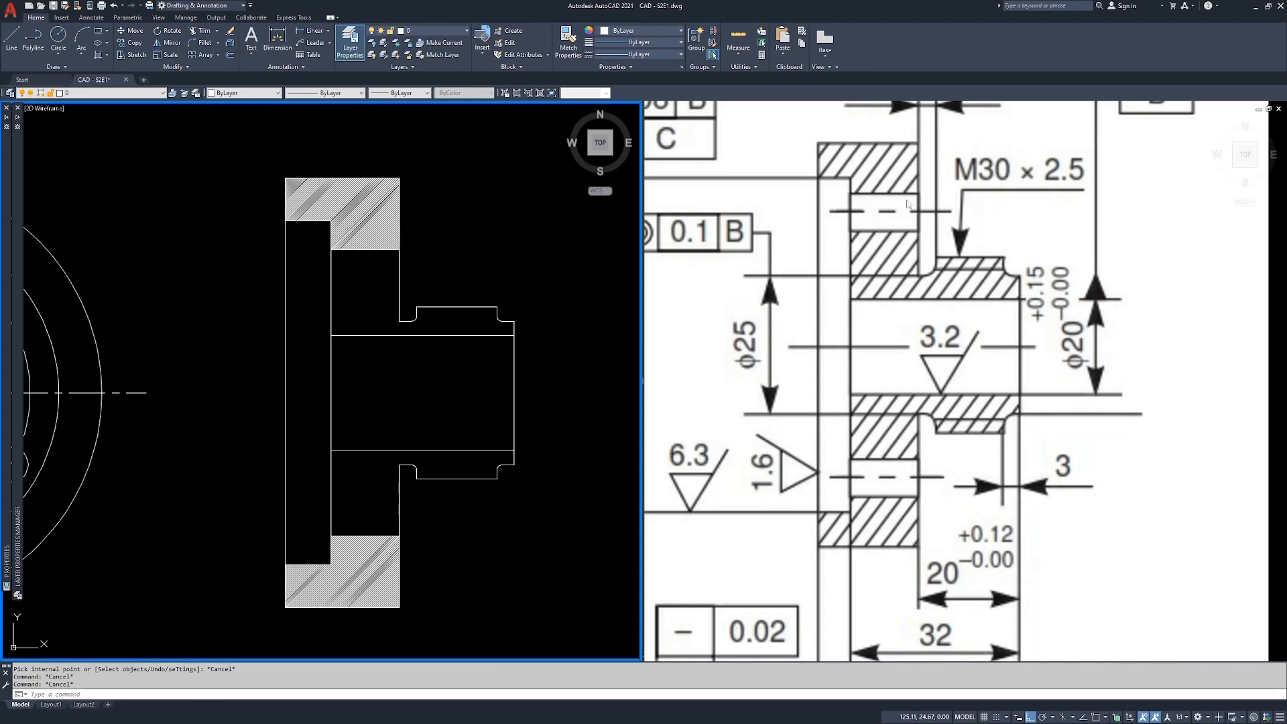
left_click(345, 207)
key("Delete")
Draw a horizontal polyline from the upper quadrant of the top bolt hole across the side view.
middle_click_drag(253, 319, 333, 317)
scroll(343, 320, "down", 3)
type("pl")
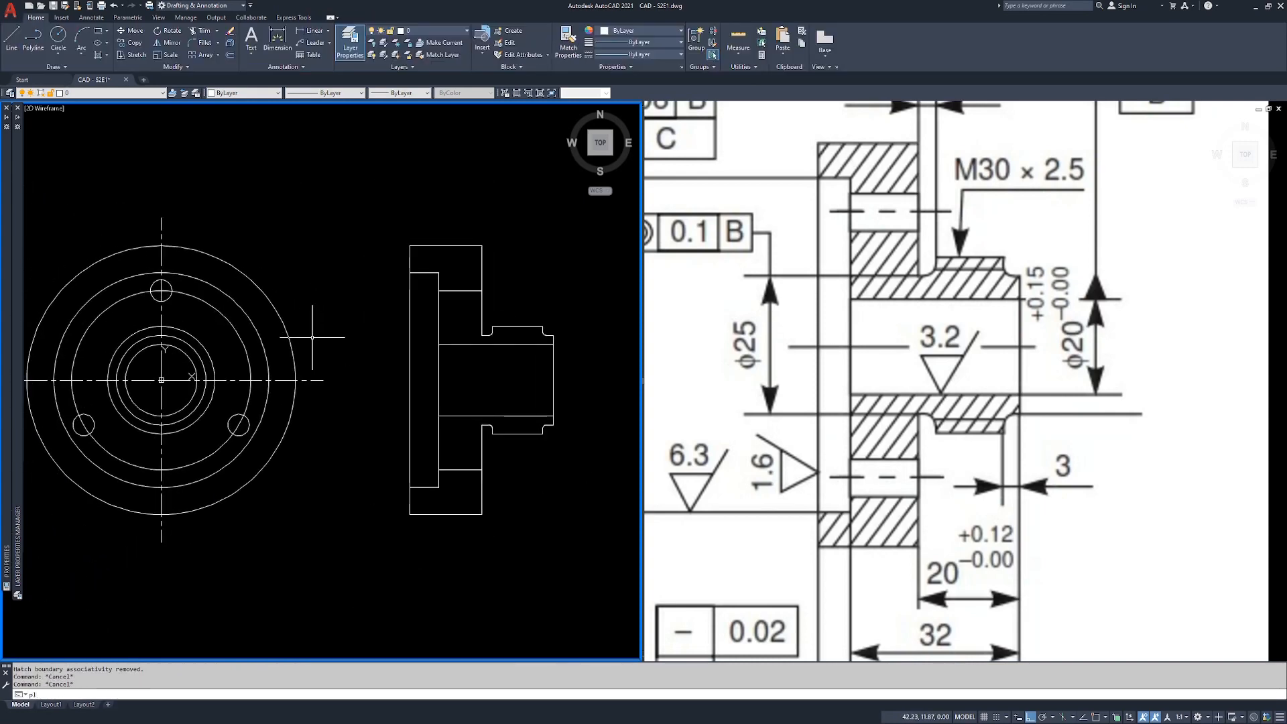
key("Return")
type("qua")
key("Return")
left_click(159, 280)
left_click(536, 360)
key("Return")
Draw a horizontal polyline from the lower quadrant of the top bolt hole across the side view.
key("Return")
type("qua")
key("Return")
left_click(162, 302)
left_click(592, 319)
key("Return")
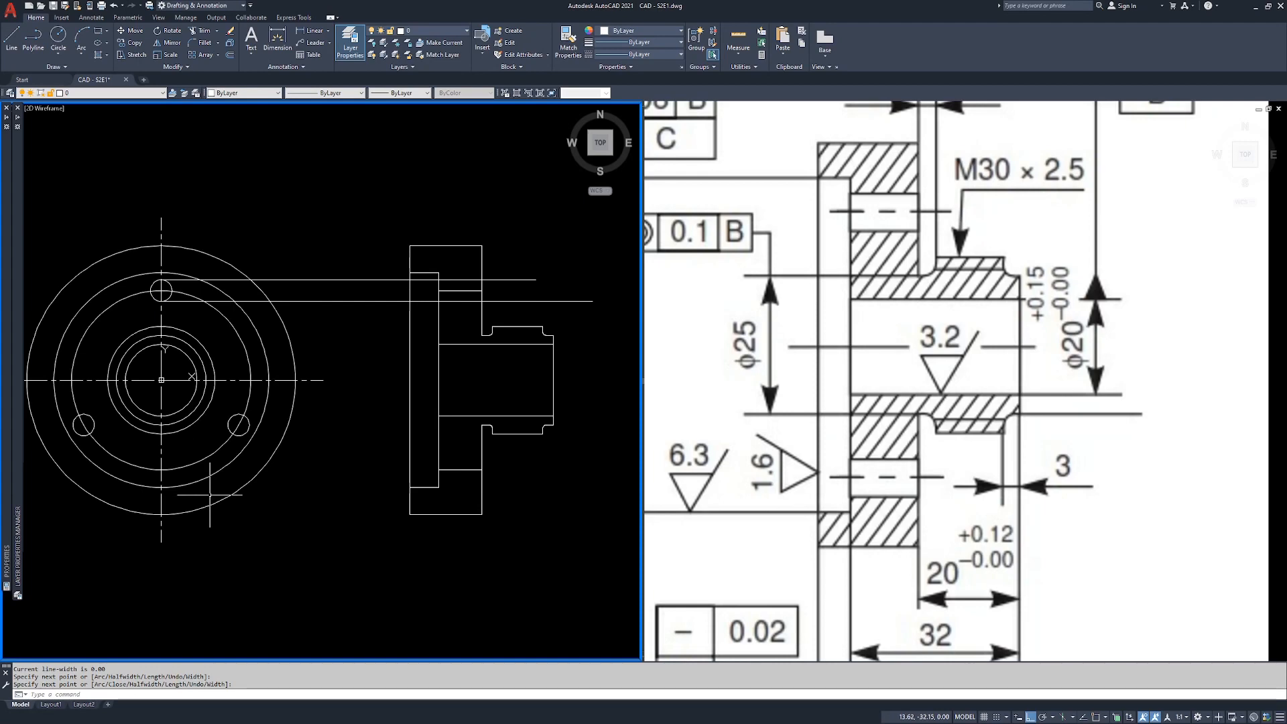
key("Return")
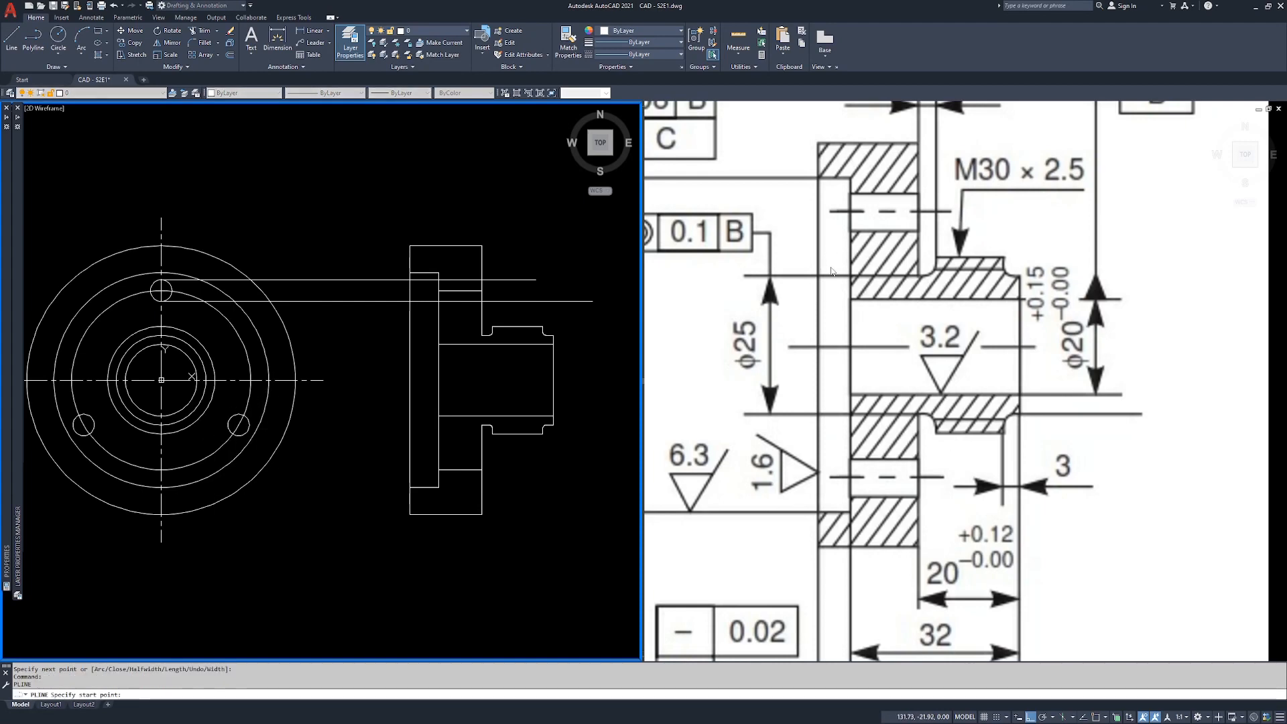
middle_click_drag(746, 334, 811, 349)
left_click(725, 352)
middle_click_drag(666, 398, 812, 401)
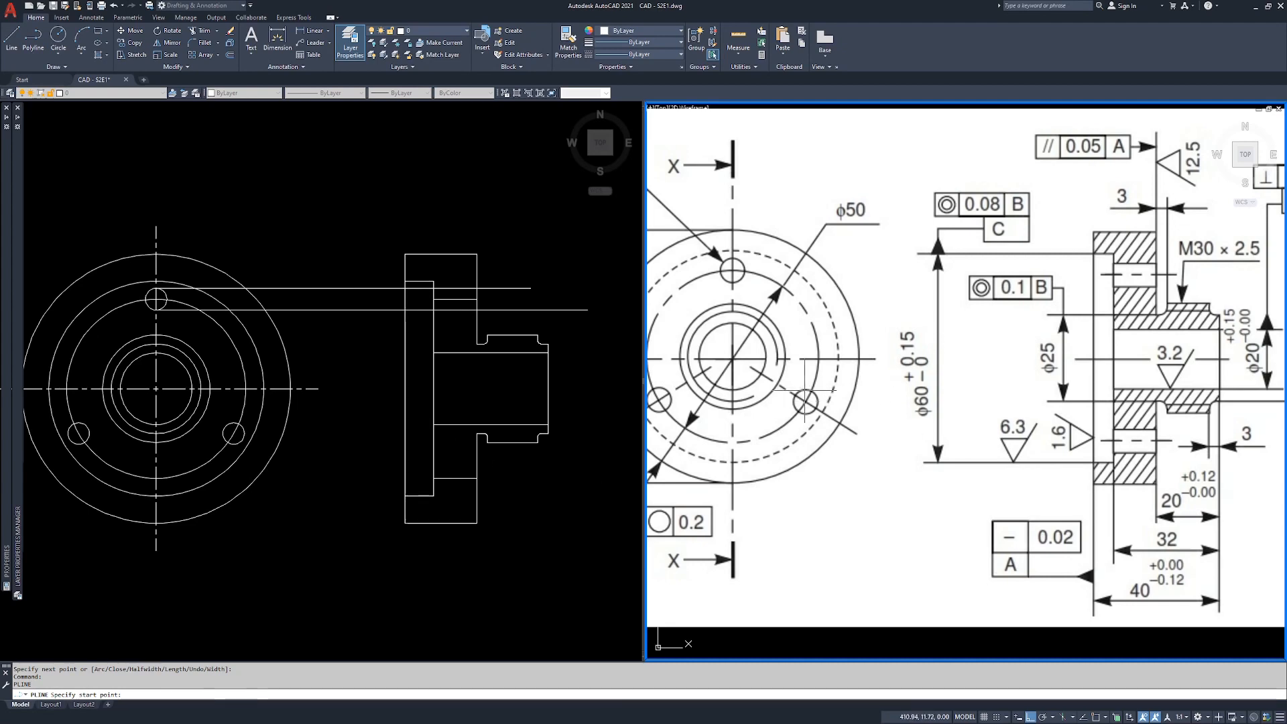
key("Escape")
key("Escape")
key("Escape")
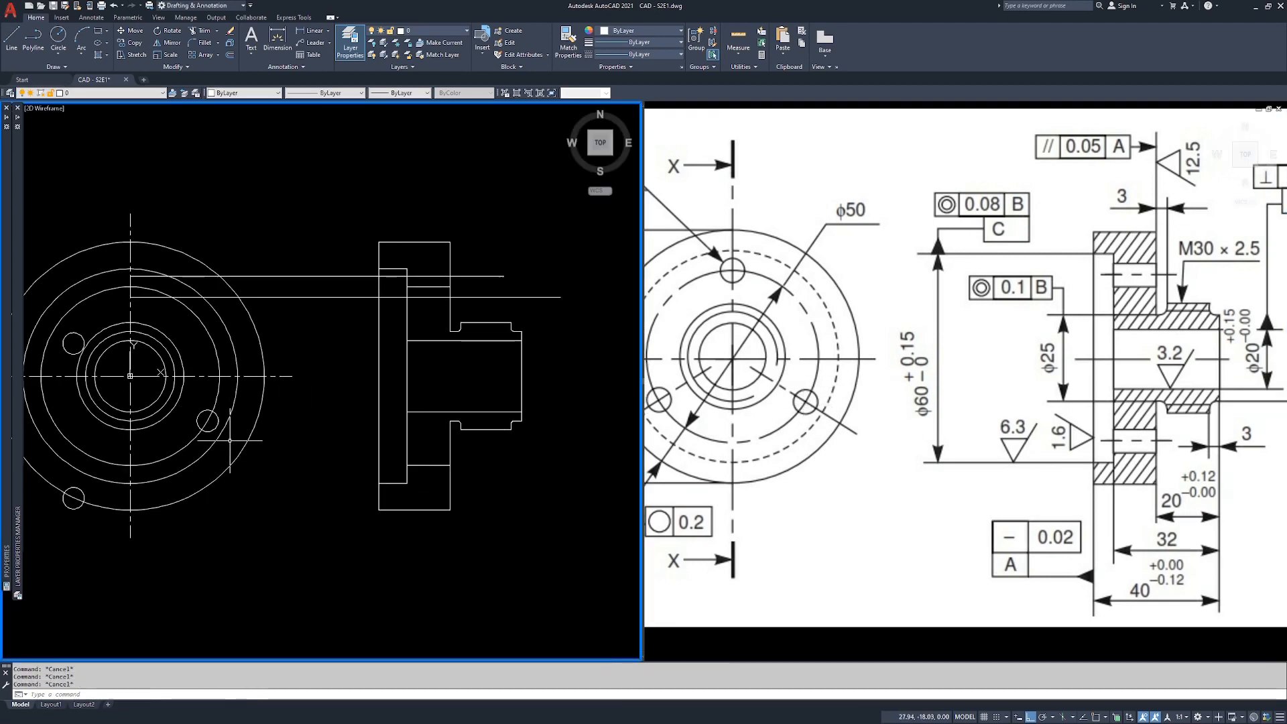
Explode the bolt-hole pattern in the front view.
scroll(229, 441, "up", 4)
scroll(235, 416, "down", 2)
left_click(239, 403)
left_click(209, 413)
type("x")
key("space")
key("Escape")
key("Escape")
Draw a horizontal polyline from the upper quadrant of the lower-right bolt hole across the side view.
type("pl")
key("space")
type("qua")
key("space")
left_click(237, 406)
middle_click_drag(445, 436, 346, 408)
middle_click_drag(557, 444, 489, 431)
scroll(489, 433, "down", 2)
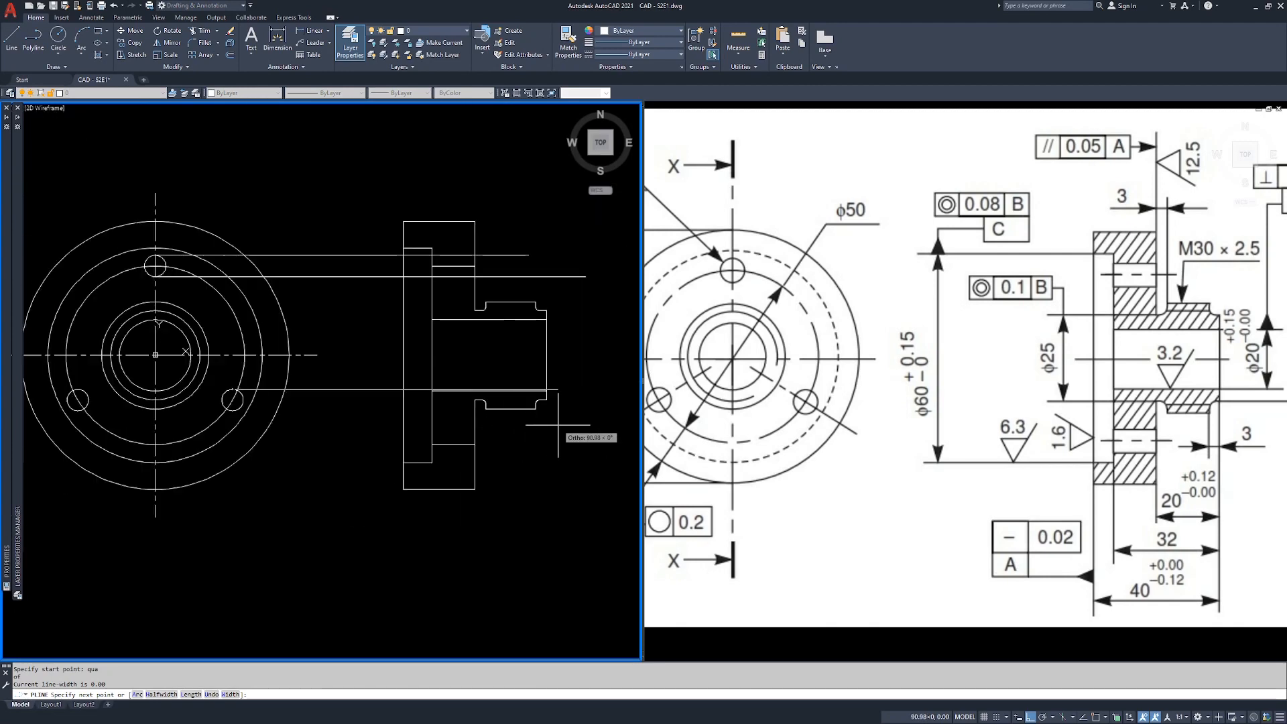
Draw a horizontal polyline from the lower quadrant of the lower-right bolt hole across the side view.
key("Escape")
key("space")
type("qua")
key("space")
left_click(233, 410)
left_click(598, 456)
key("space")
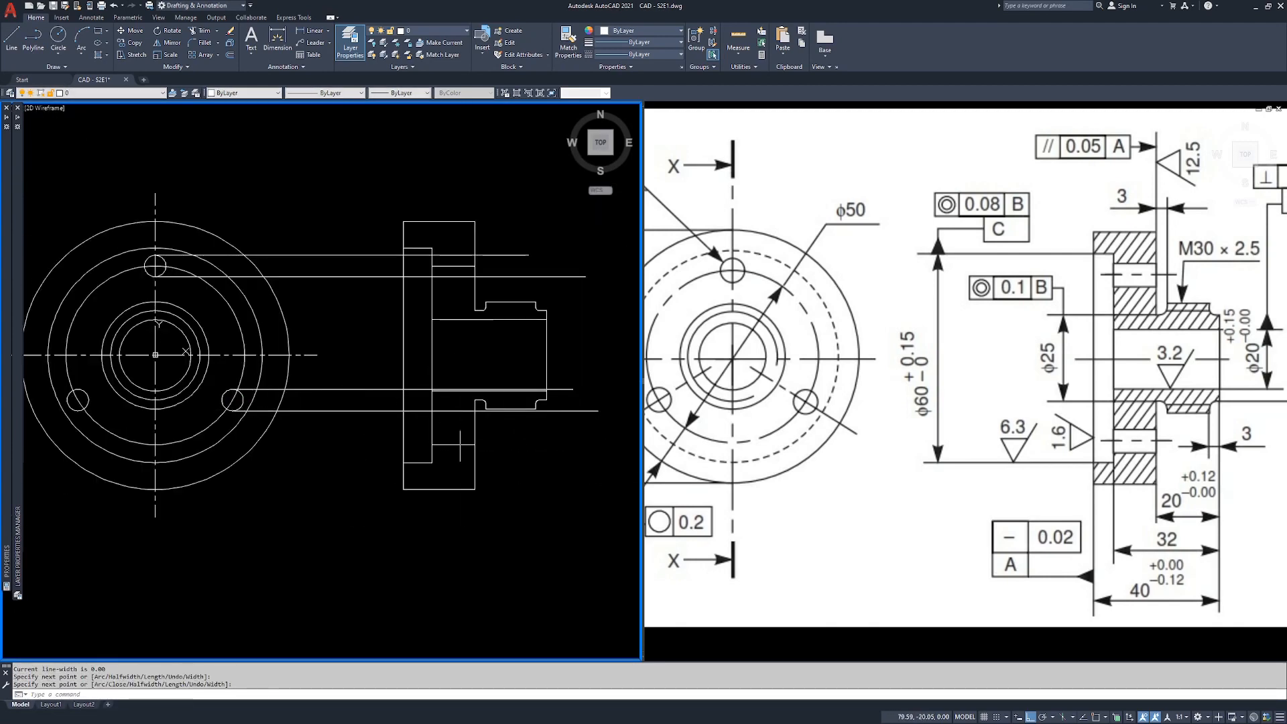
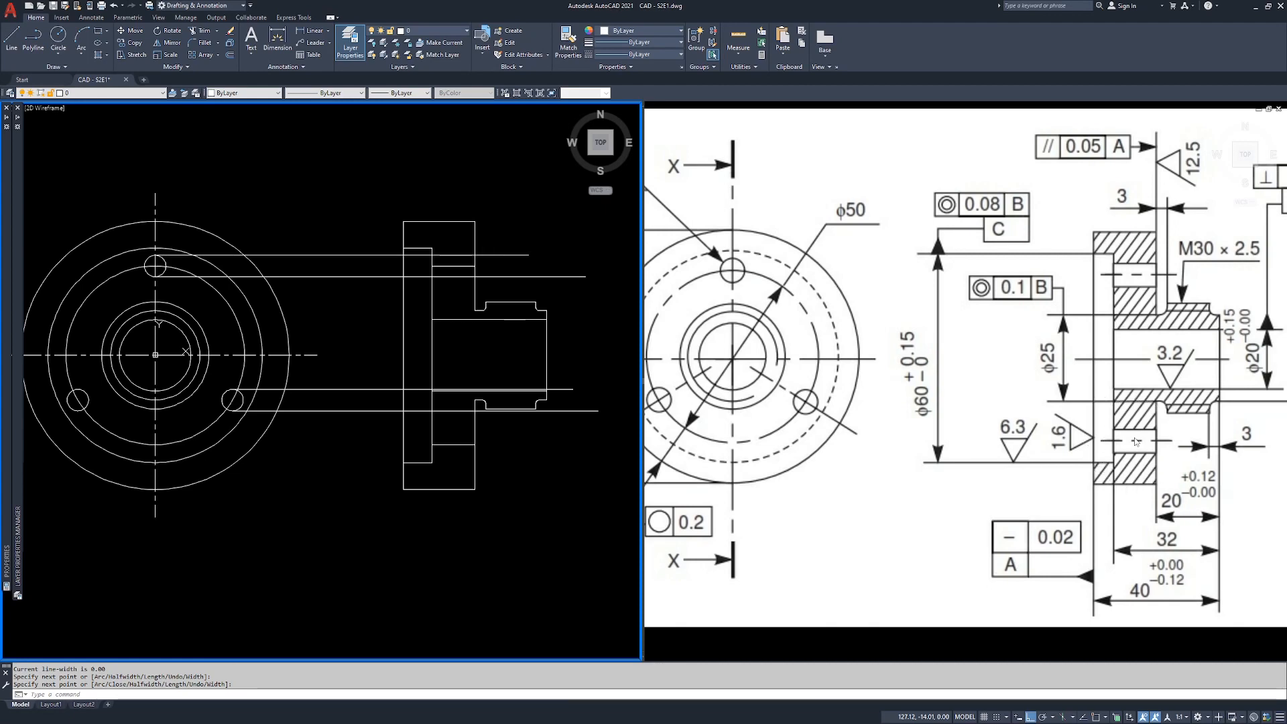
Erase the two horizontal polylines projected from the lower-right bolt hole.
left_click(384, 360)
left_click(363, 434)
type("e")
key("space")
key("Escape")
key("Escape")
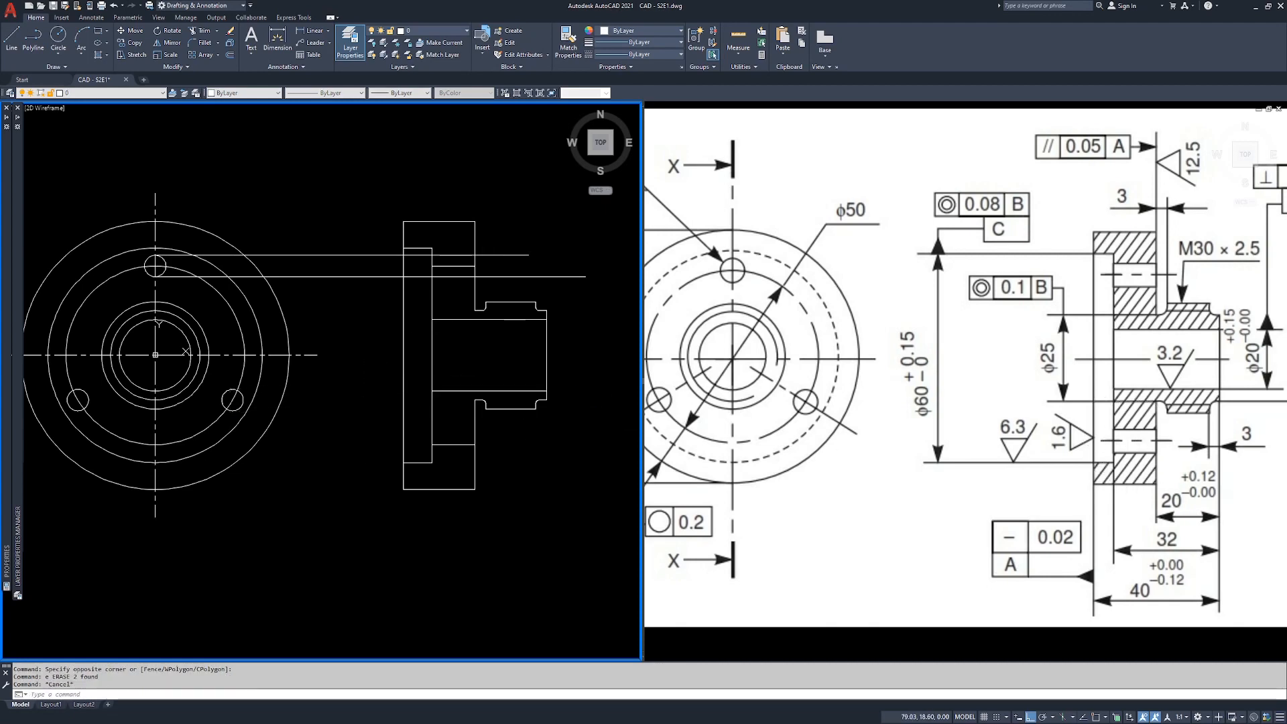
Trim the two projection lines of the top bolt hole to the flange section between the recess face and the flange's hub-side face.
scroll(444, 266, "up", 2)
scroll(444, 267, "up", 2)
middle_click_drag(453, 262, 380, 271)
type("tr")
key("space")
left_click(351, 255)
left_click(328, 276)
key("space")
left_click(307, 236)
left_click(27, 398)
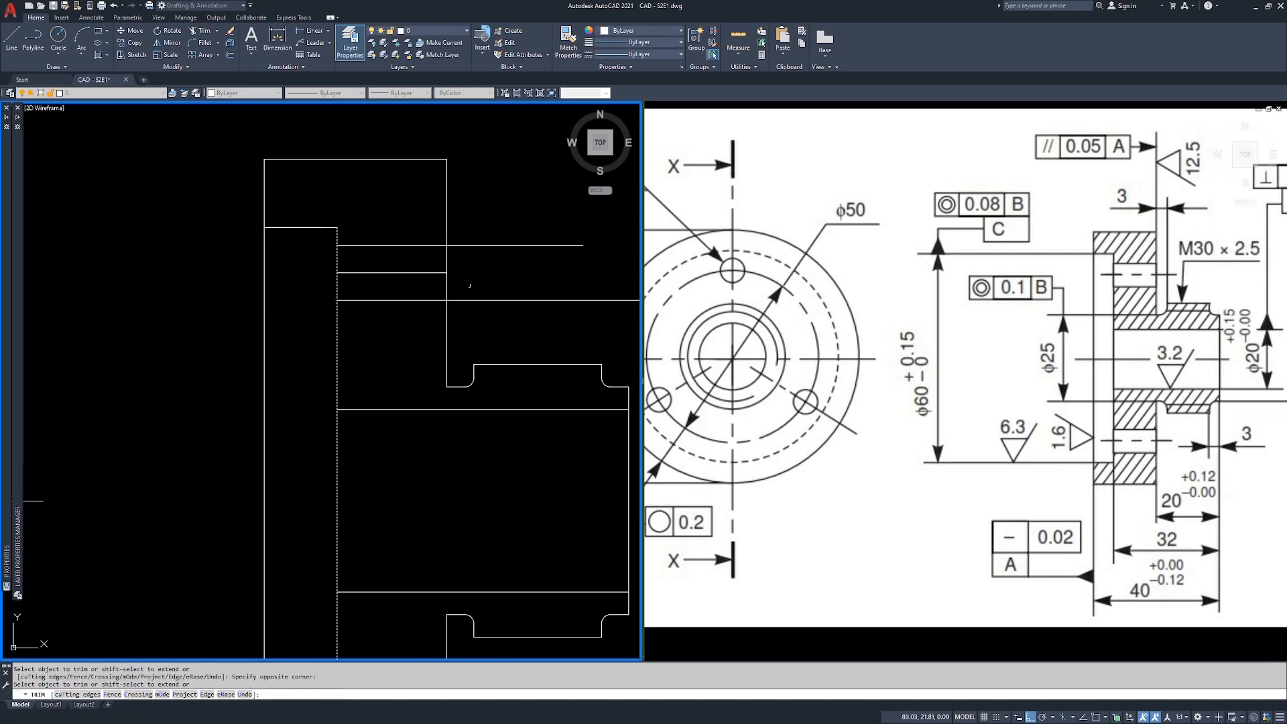
left_click(519, 204)
left_click(484, 324)
key("Escape")
key("Escape")
key("Escape")
Stretch the top bolt hole's centre line in the side view so both ends extend past the flange section.
left_click(418, 260)
left_click(414, 282)
left_click(446, 273)
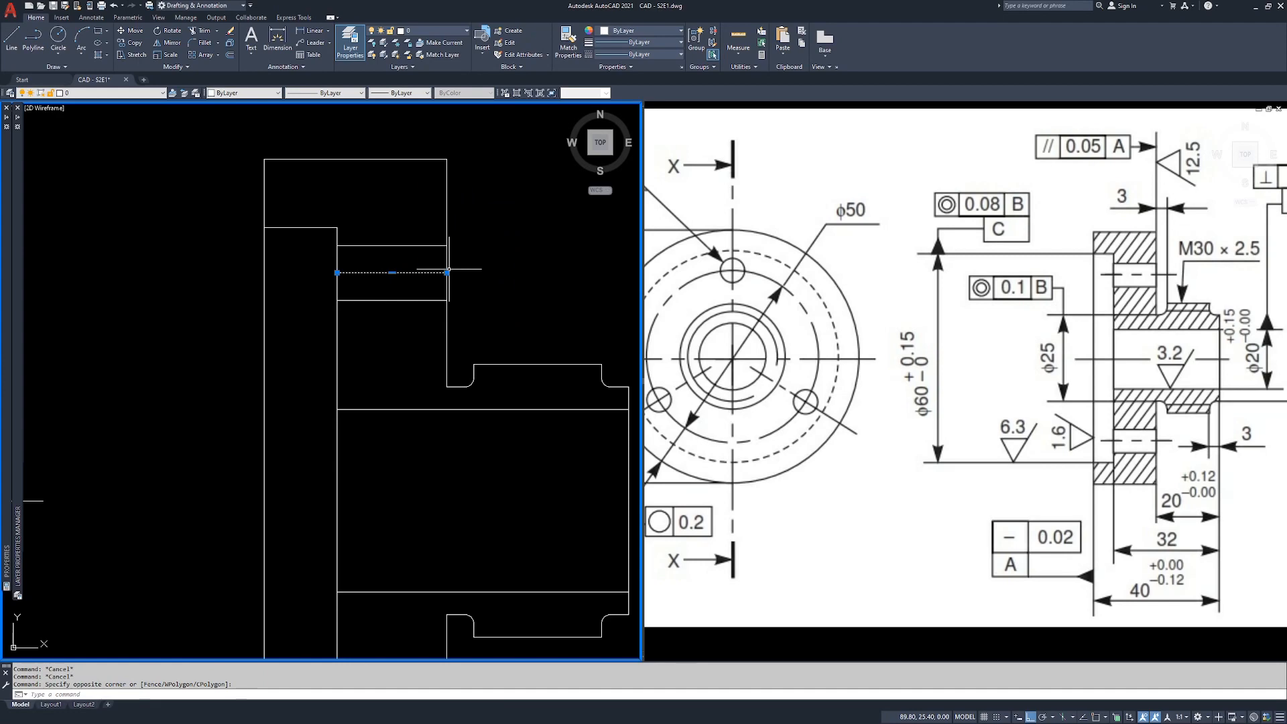
left_click(510, 273)
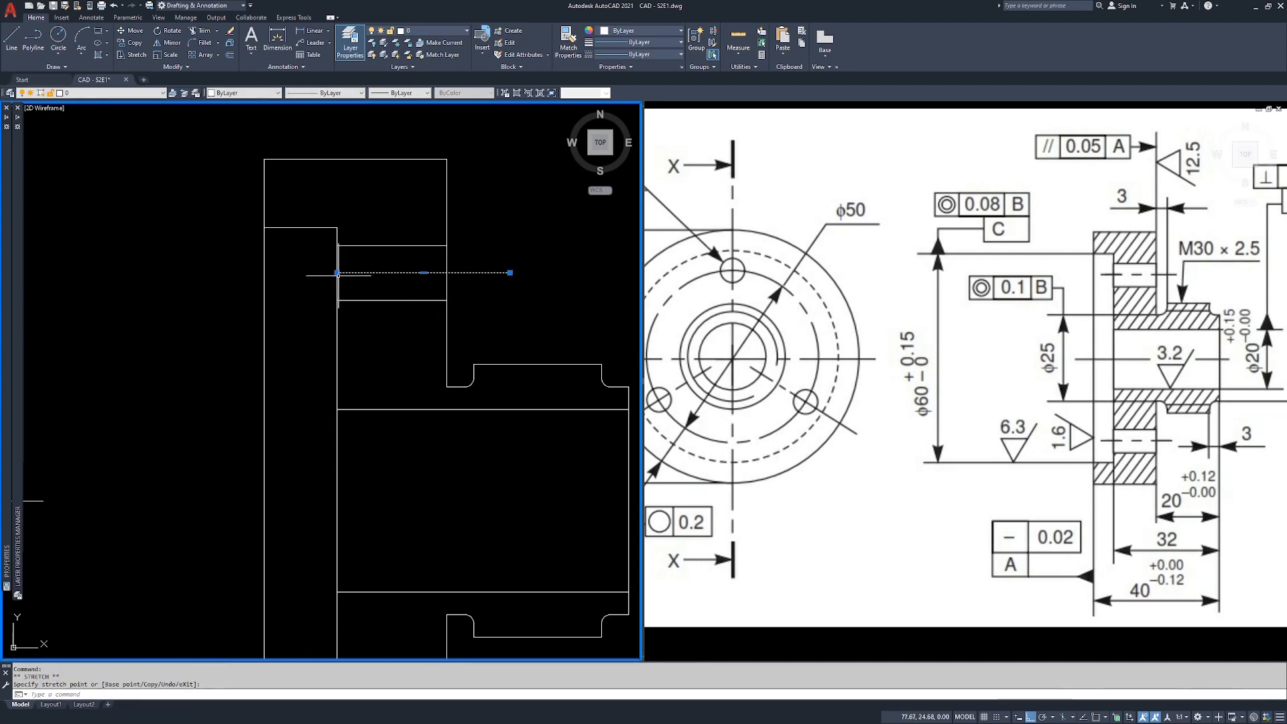
scroll(355, 355, "down", 2)
scroll(355, 361, "down", 2)
key("Escape")
Draw a horizontal polyline from the midpoint of the hub's end face through the side view to beyond the flange.
type("pl")
key("Return")
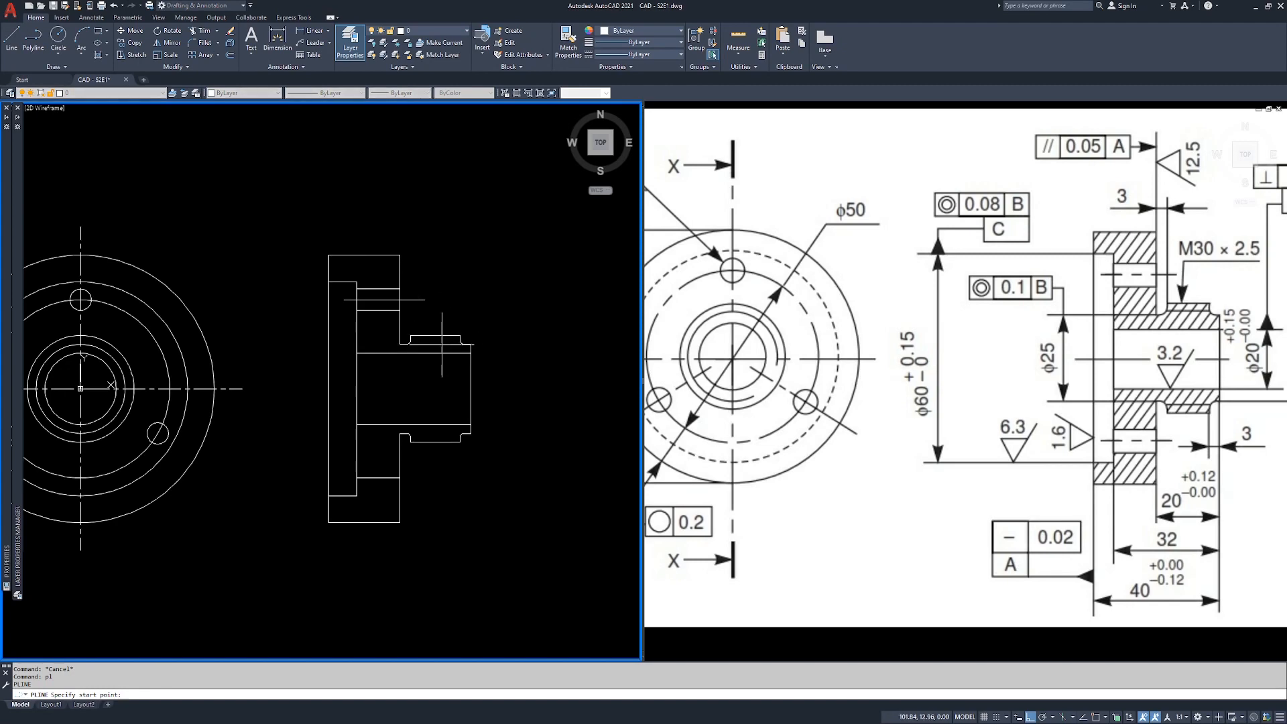
type("mid")
key("Return")
left_click(471, 387)
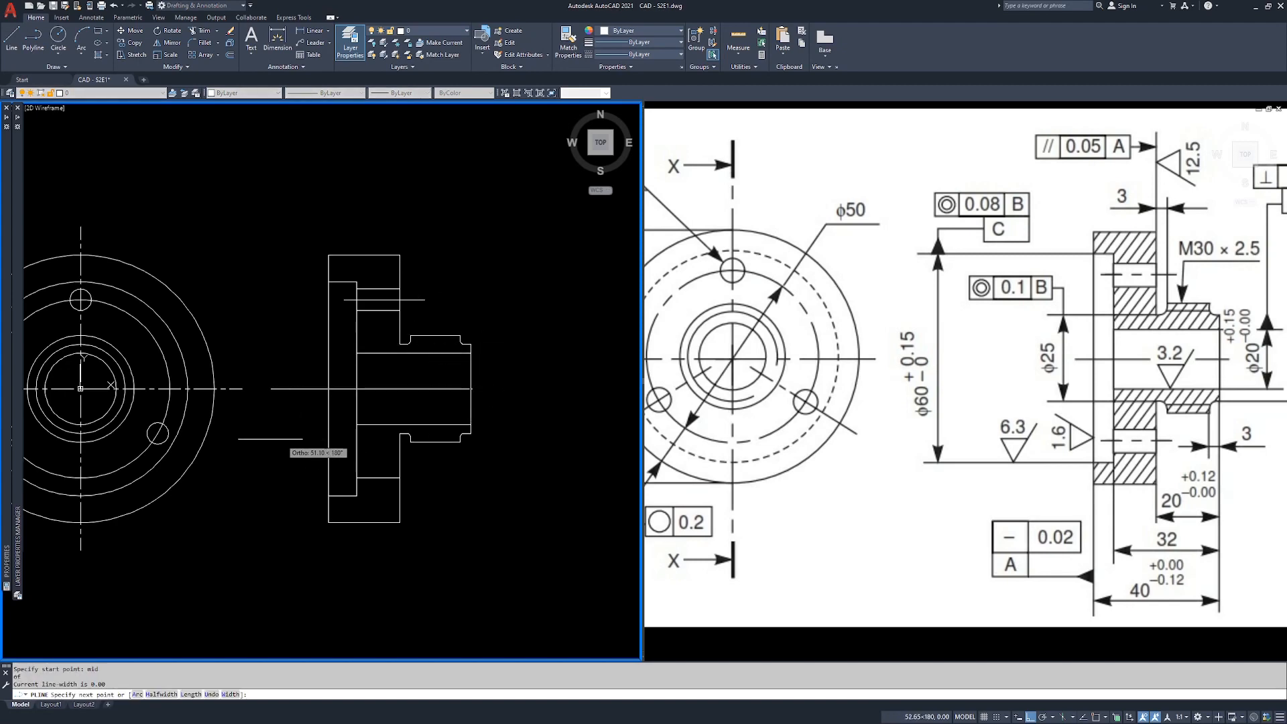
left_click(288, 388)
key("Return")
Stretch the hub end of the side view's main axis line to beyond the hub's end face.
left_click(456, 359)
left_click(442, 403)
left_click(471, 388)
left_click(505, 388)
key("Escape")
key("Escape")
key("Escape")
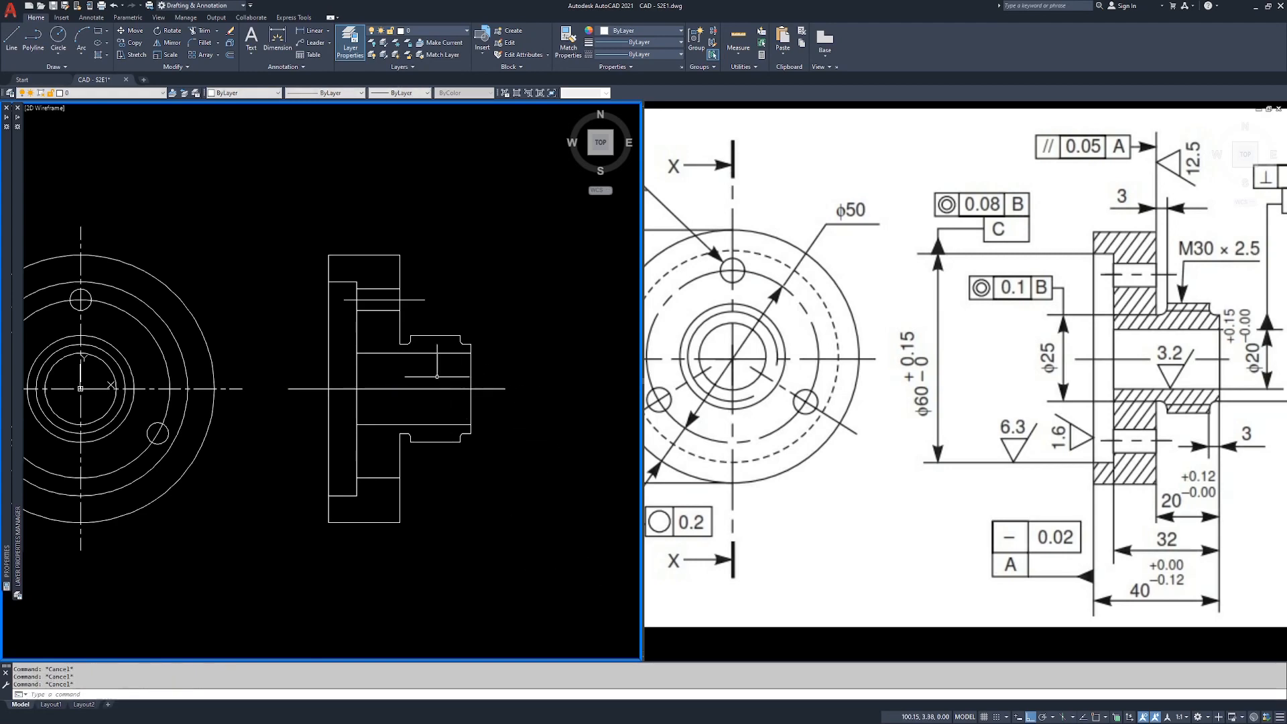
Match the properties of the front view's horizontal centre line onto the side view's main axis and bolt-hole centre line.
type("ma")
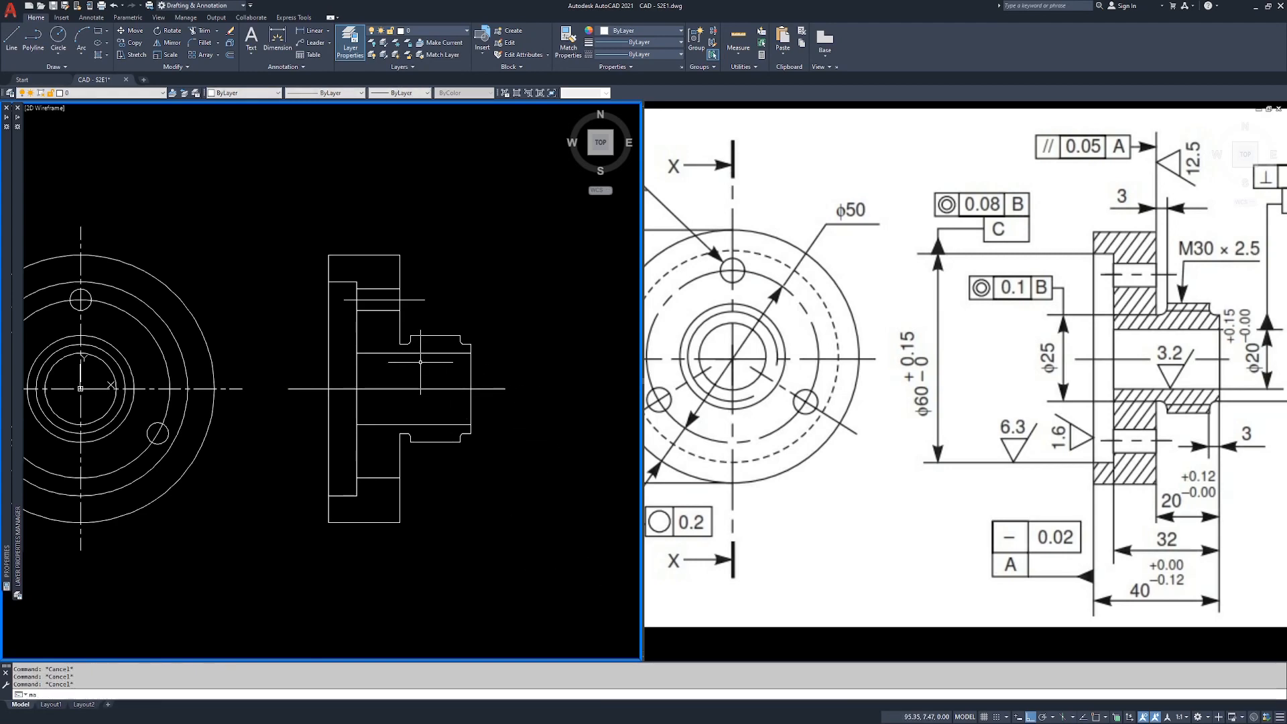
key("Return")
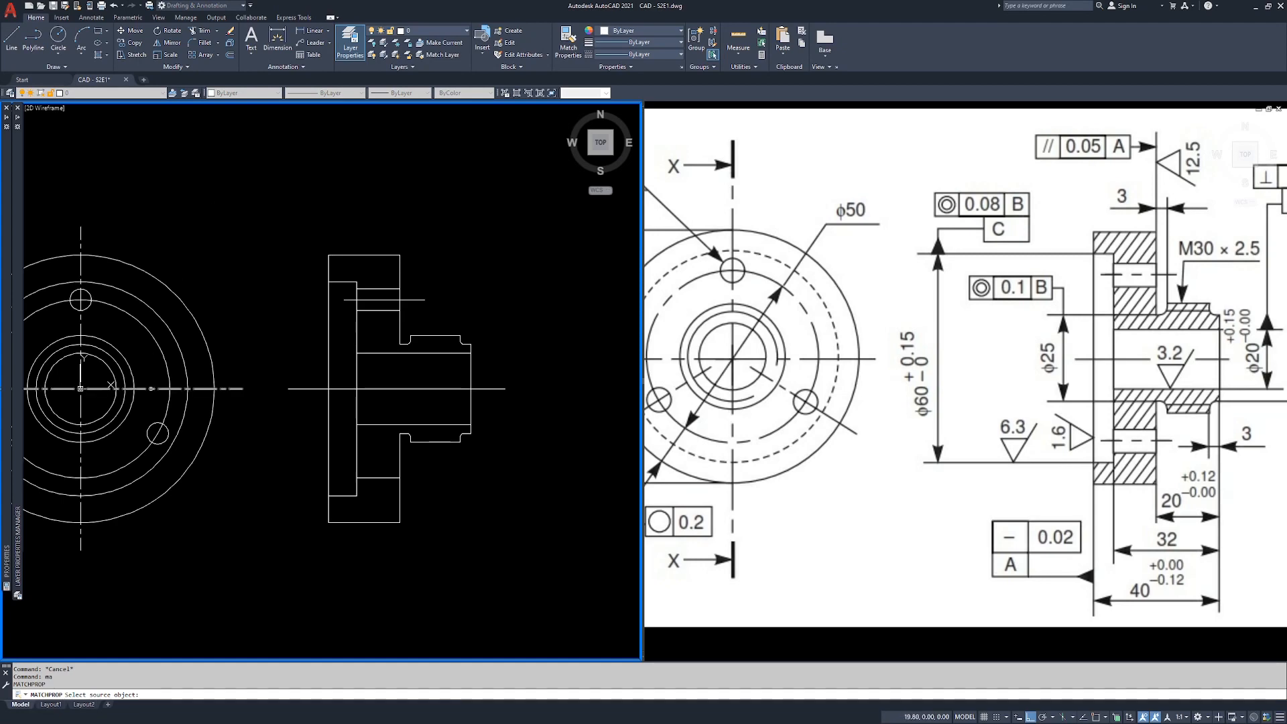
left_click(151, 388)
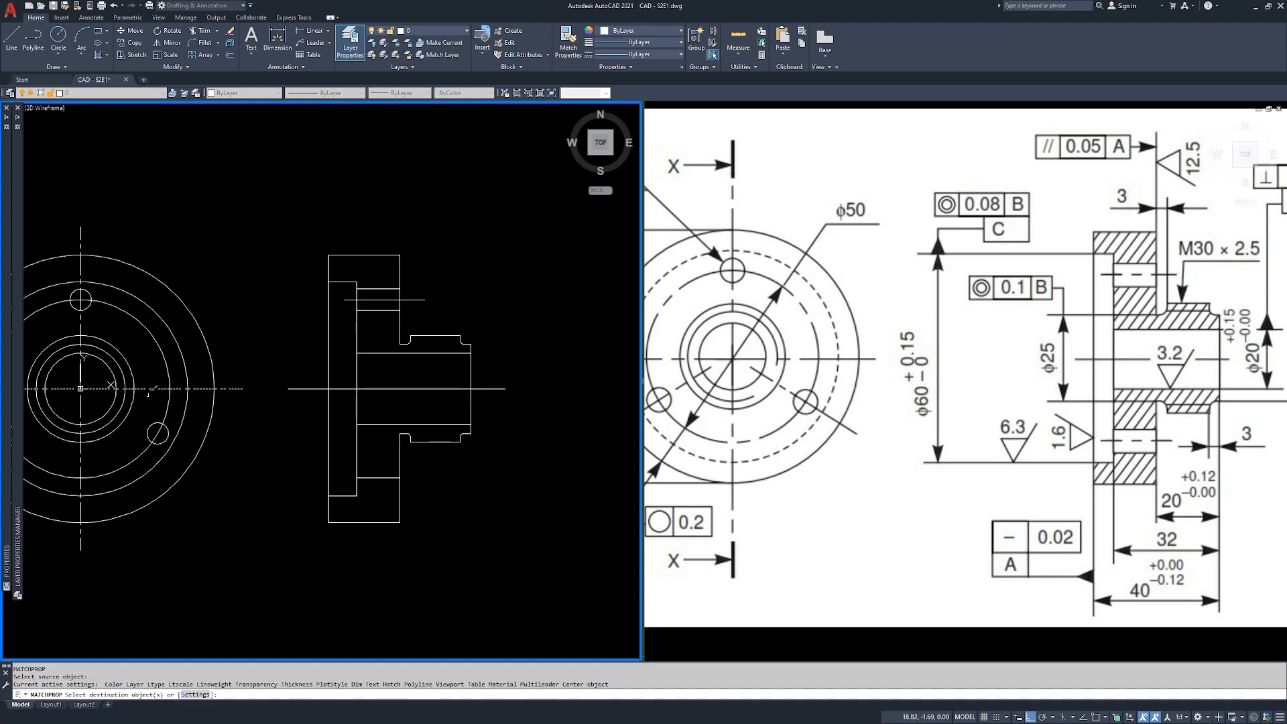
left_click(405, 384)
left_click(389, 401)
left_click(383, 297)
left_click(372, 305)
key("Escape")
key("Escape")
key("Escape")
Erase the horizontal line in the lower part of the side view's flange.
left_click(383, 469)
left_click(375, 492)
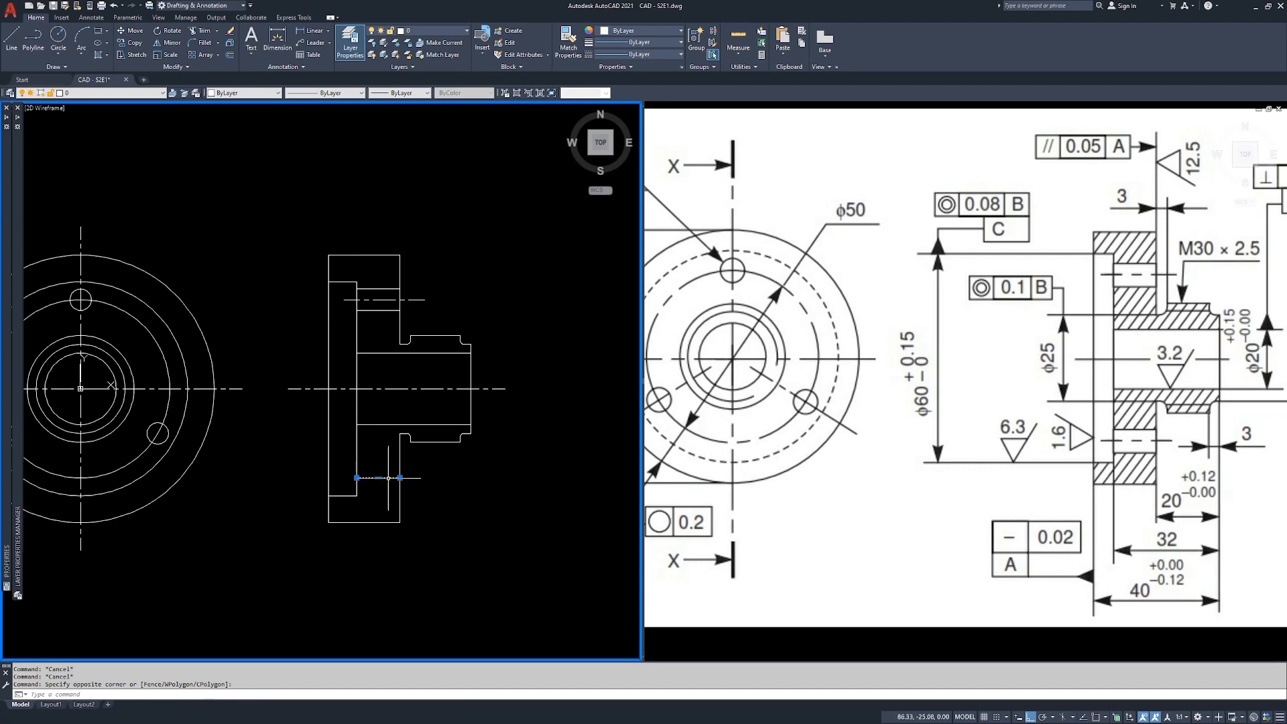
type("e")
key("Return")
key("Escape")
key("Escape")
key("Escape")
Hatch the side view's sectioned areas with BHATCH: the upper flange rim, the upper flange with hub, and the lower flange with hub.
left_click(486, 285)
left_click(484, 288)
type("bha")
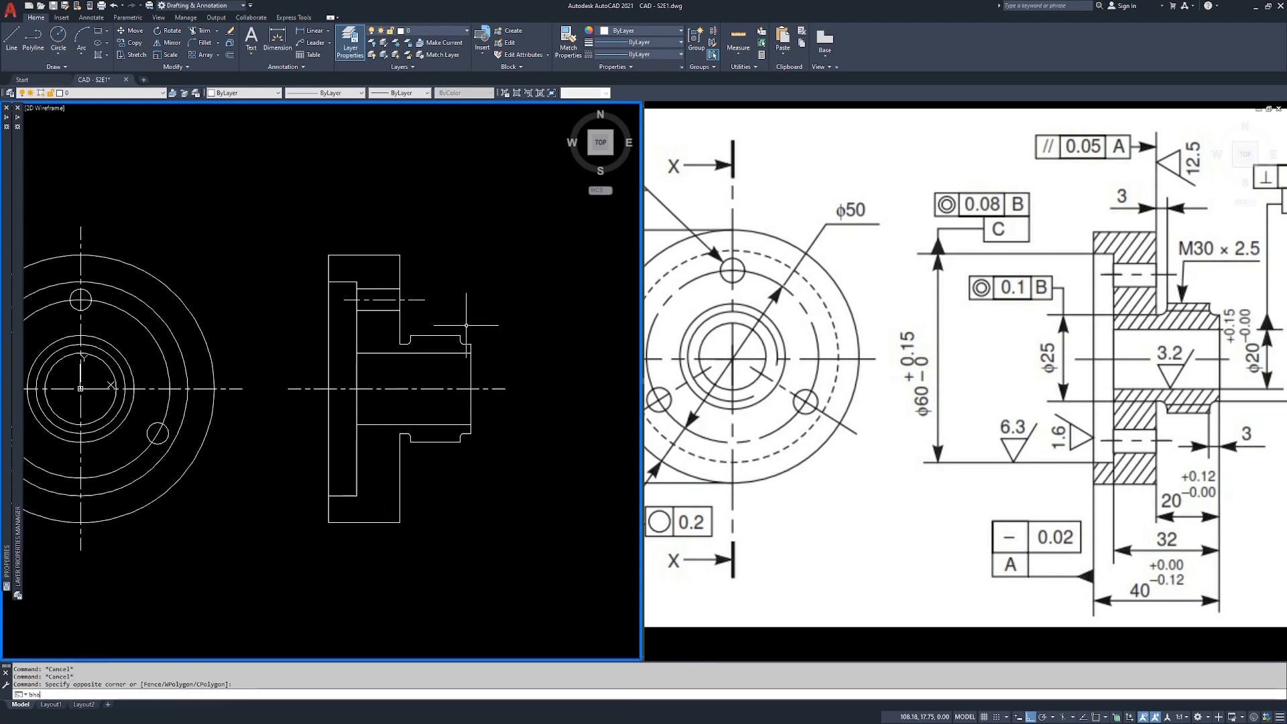
key("Return")
key("Escape")
key("Escape")
type("bhatch")
key("Return")
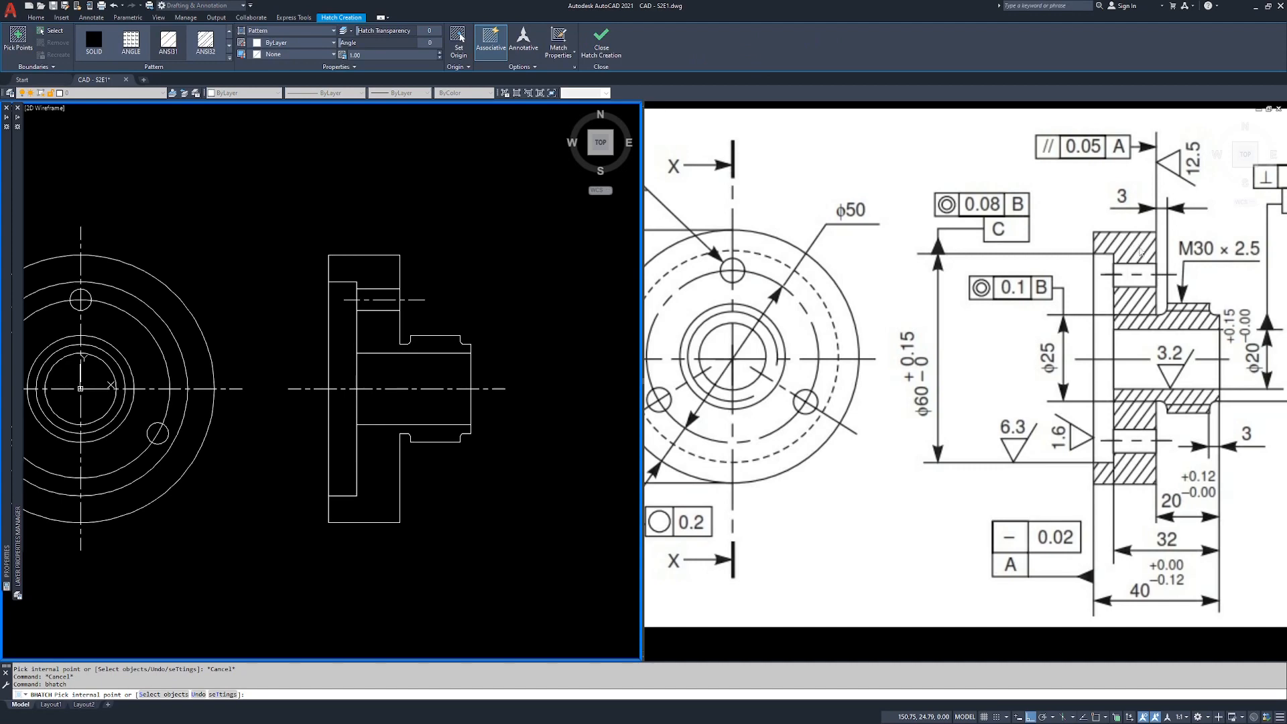
left_click(372, 268)
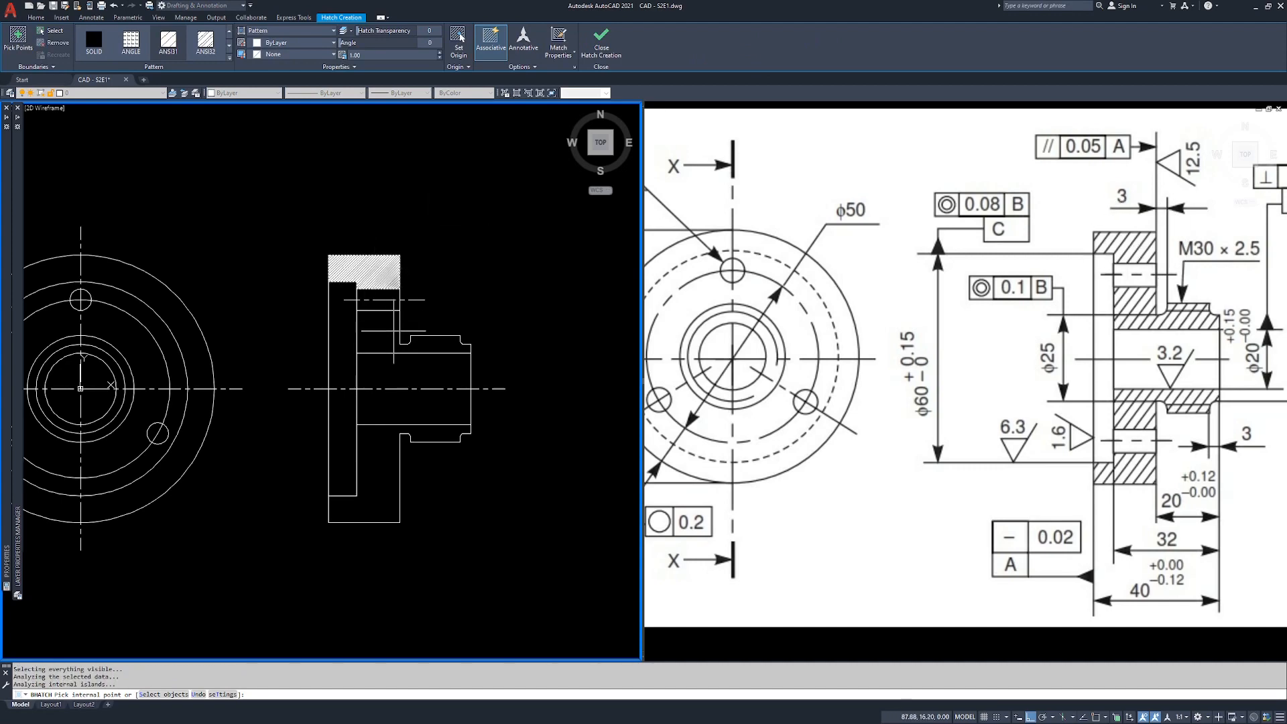
left_click(383, 331)
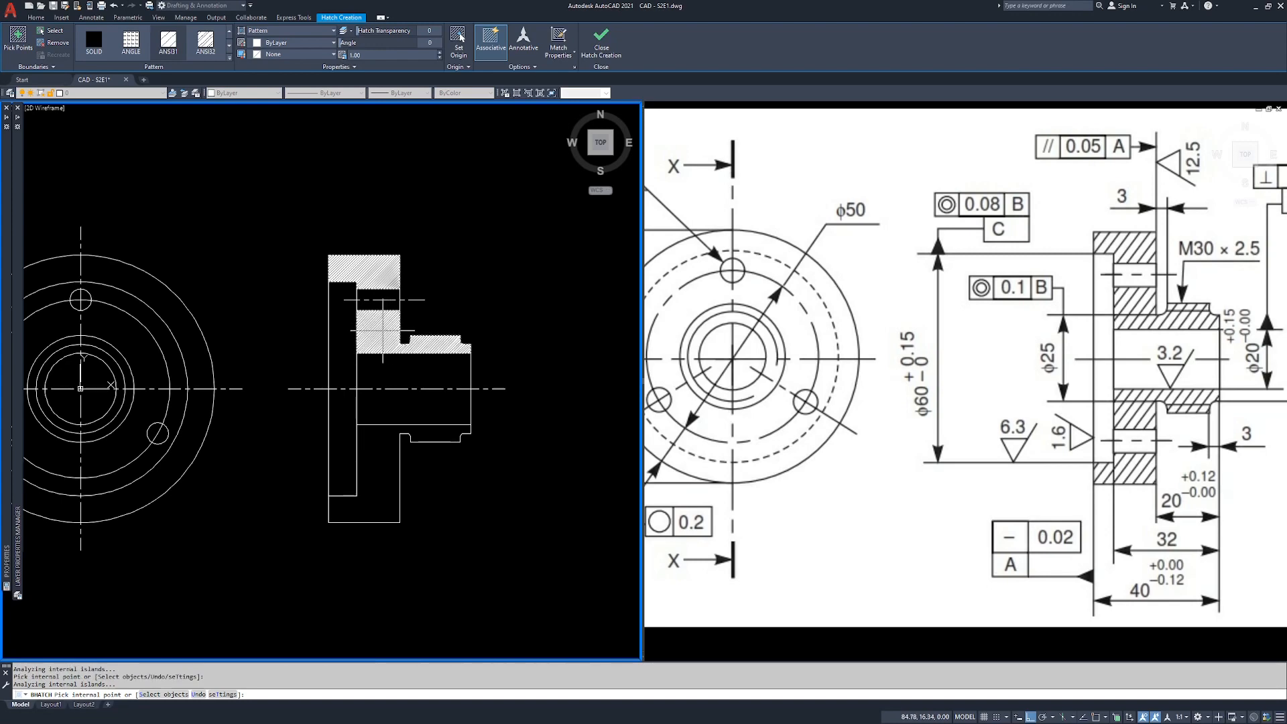
left_click(384, 429)
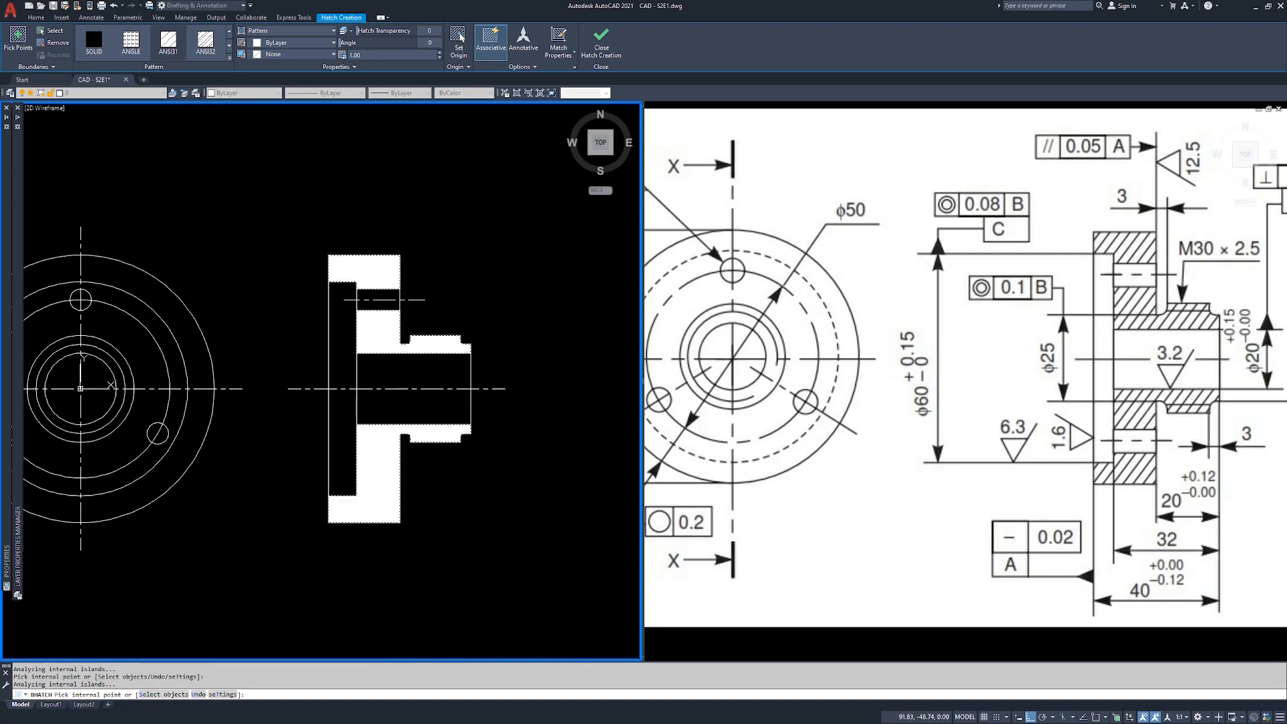
key("Escape")
key("Escape")
Apply the ANSI31 pattern to the side view's section hatch.
left_click(392, 269)
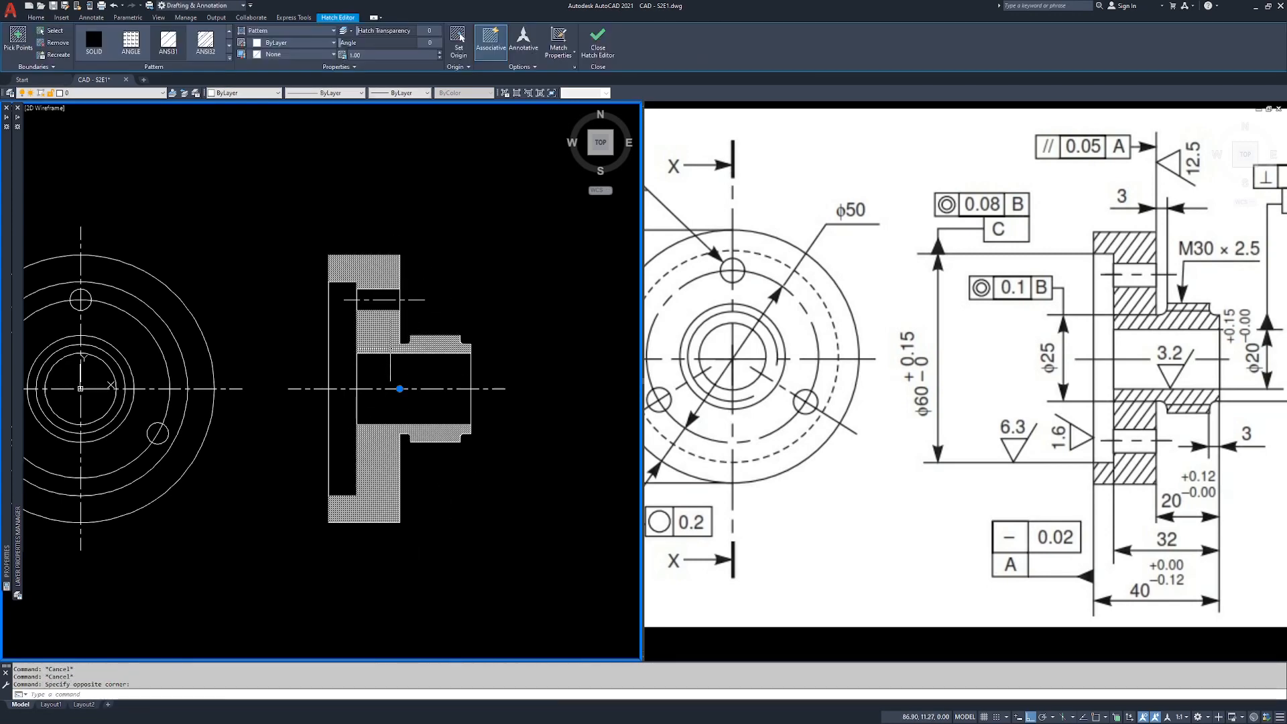
key("Escape")
key("Escape")
key("Escape")
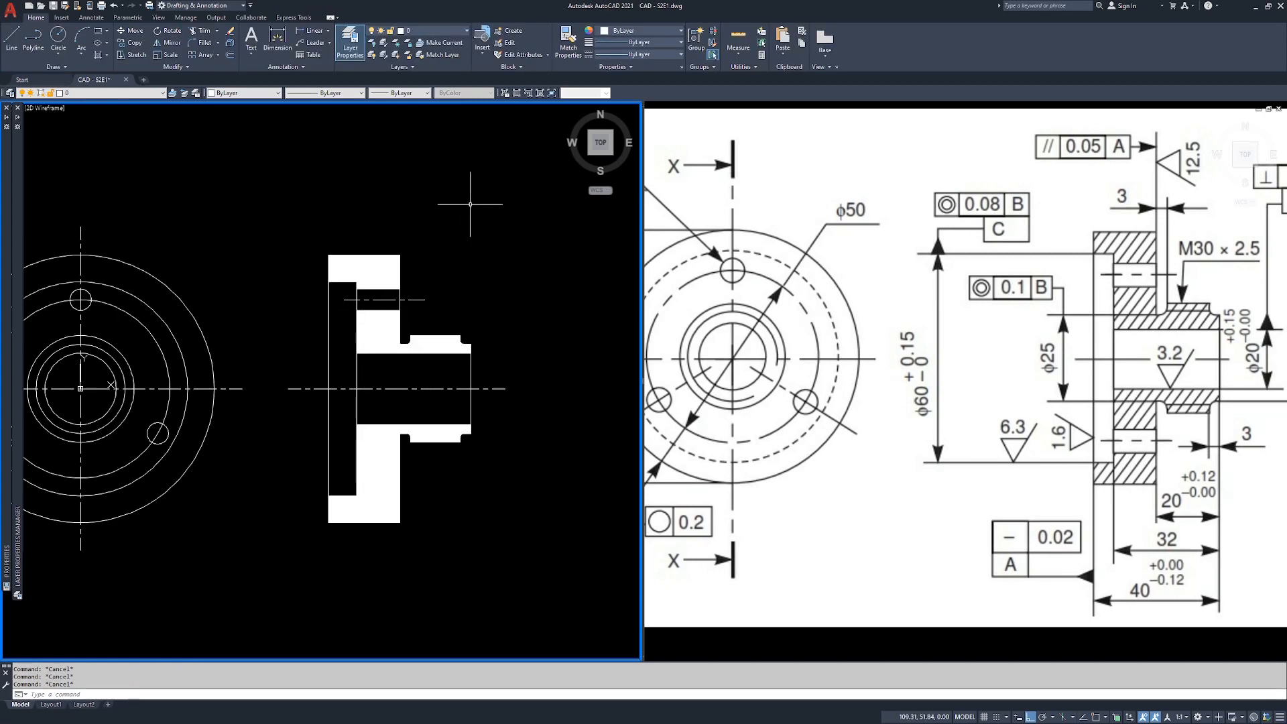
left_click(369, 266)
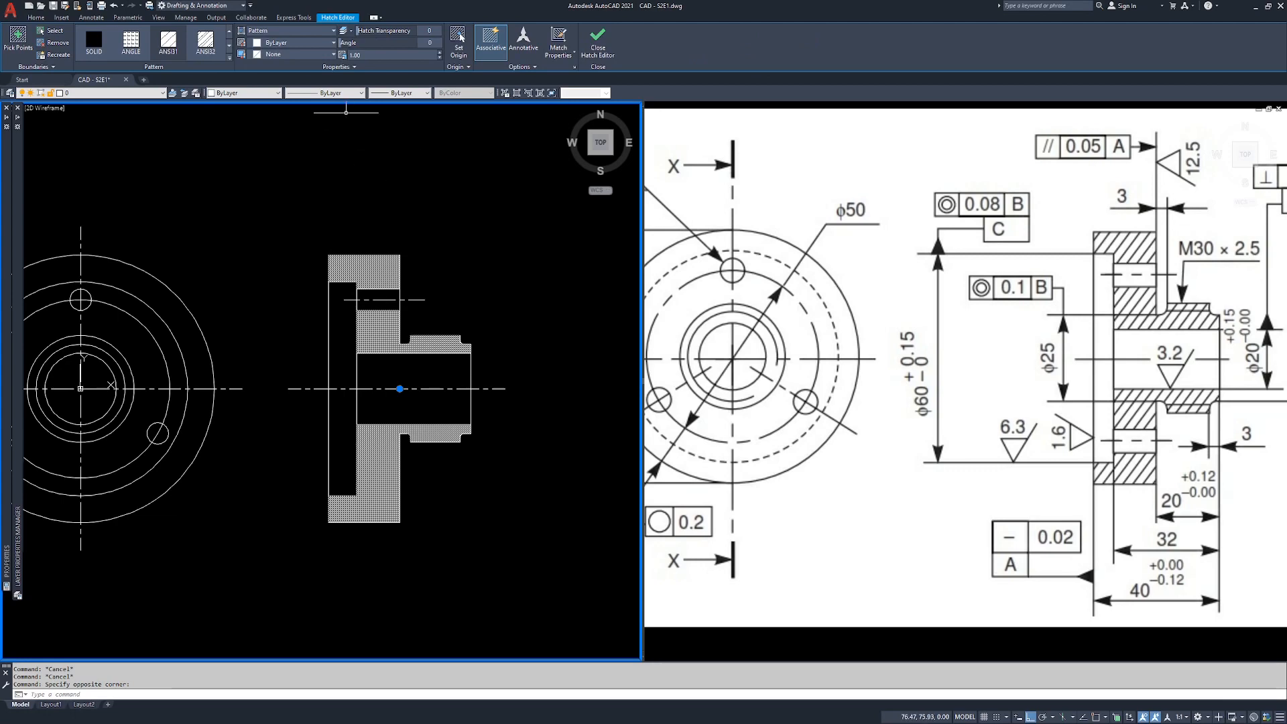
left_click(168, 47)
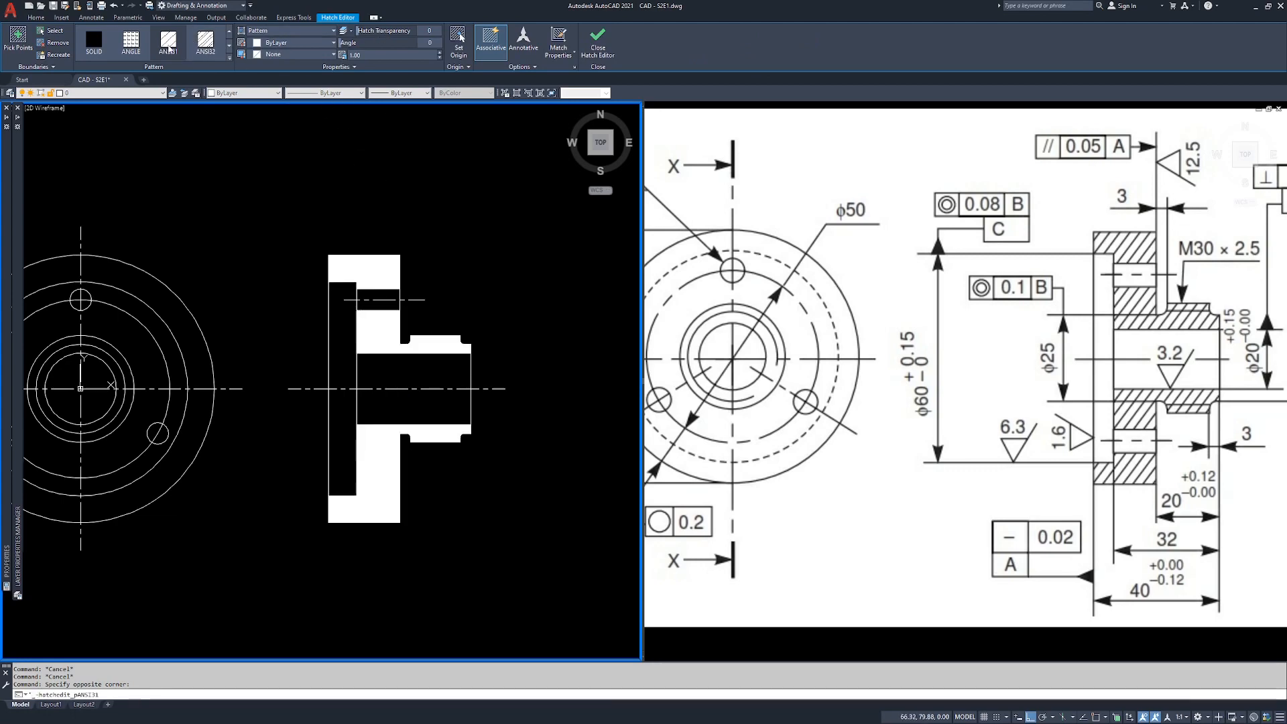
left_click(206, 41)
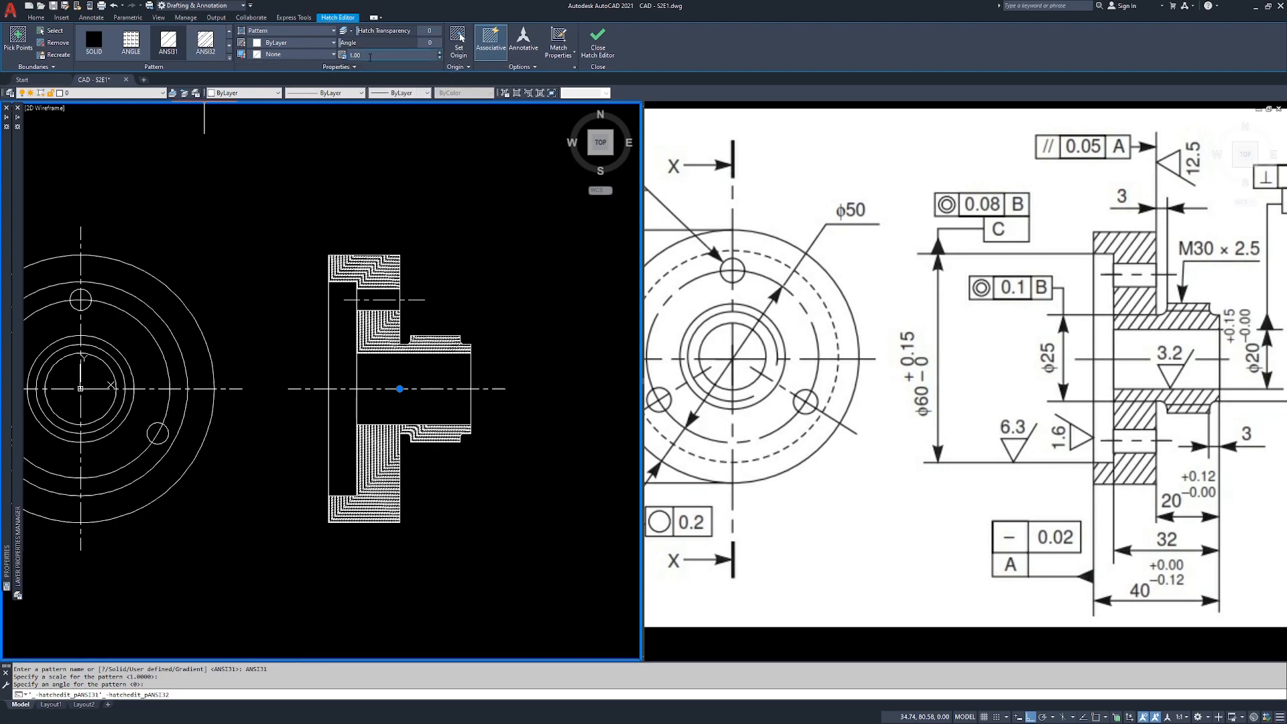
Set the section hatch's scale to 5.
type("5")
key("Return")
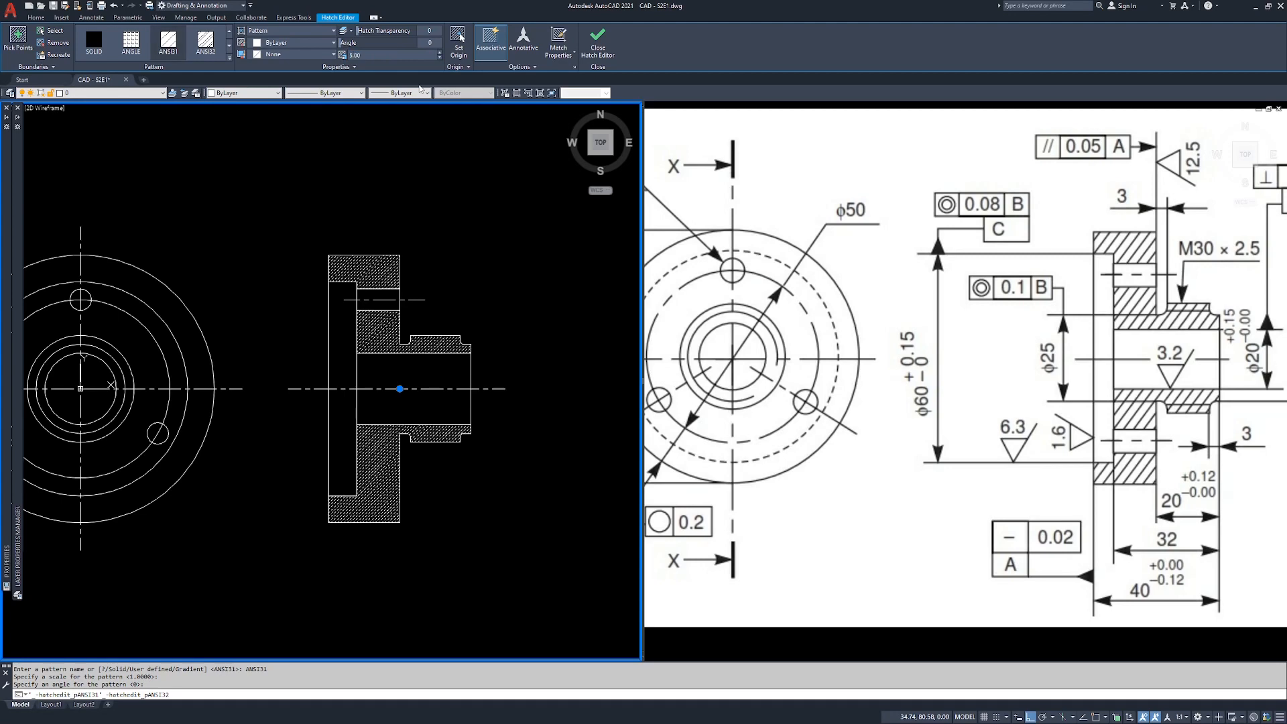
scroll(372, 486, "up", 2)
middle_click_drag(544, 292, 468, 334)
key("Escape")
key("Escape")
key("Escape")
Set the scale of the side view's section hatch to 10.
left_click(322, 268)
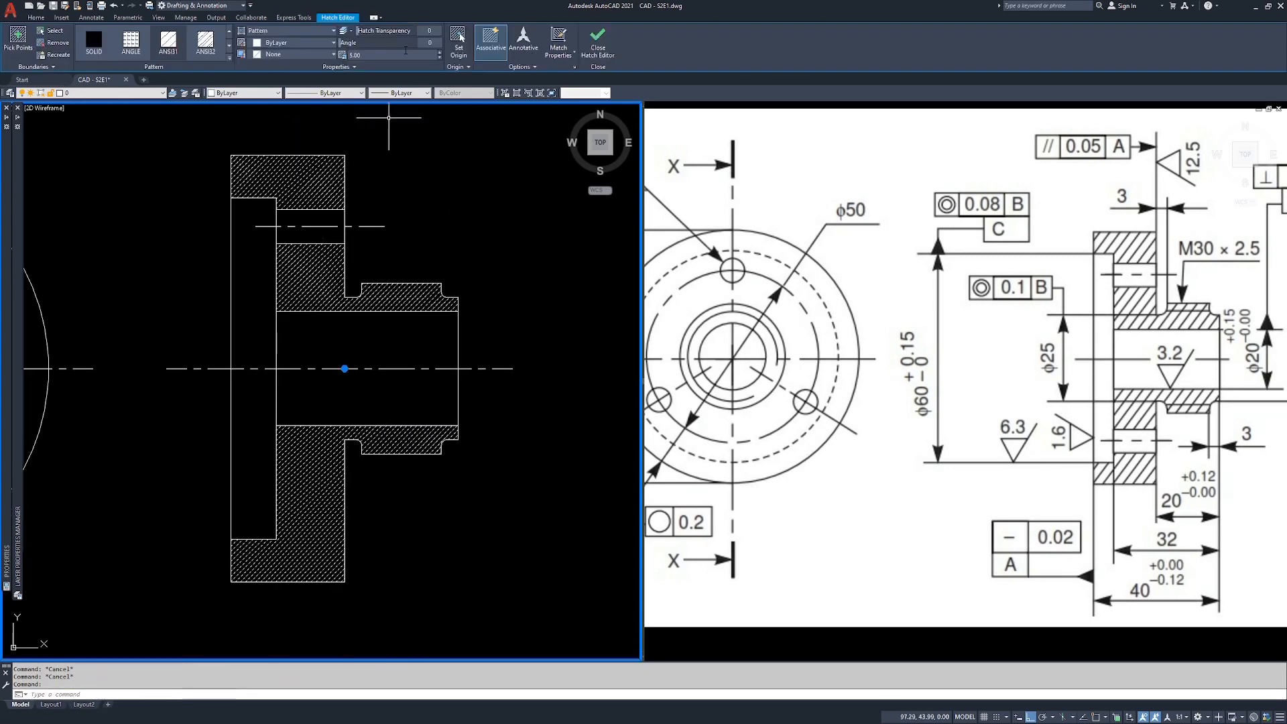
left_click_drag(371, 56, 302, 80)
type("10")
key("Escape")
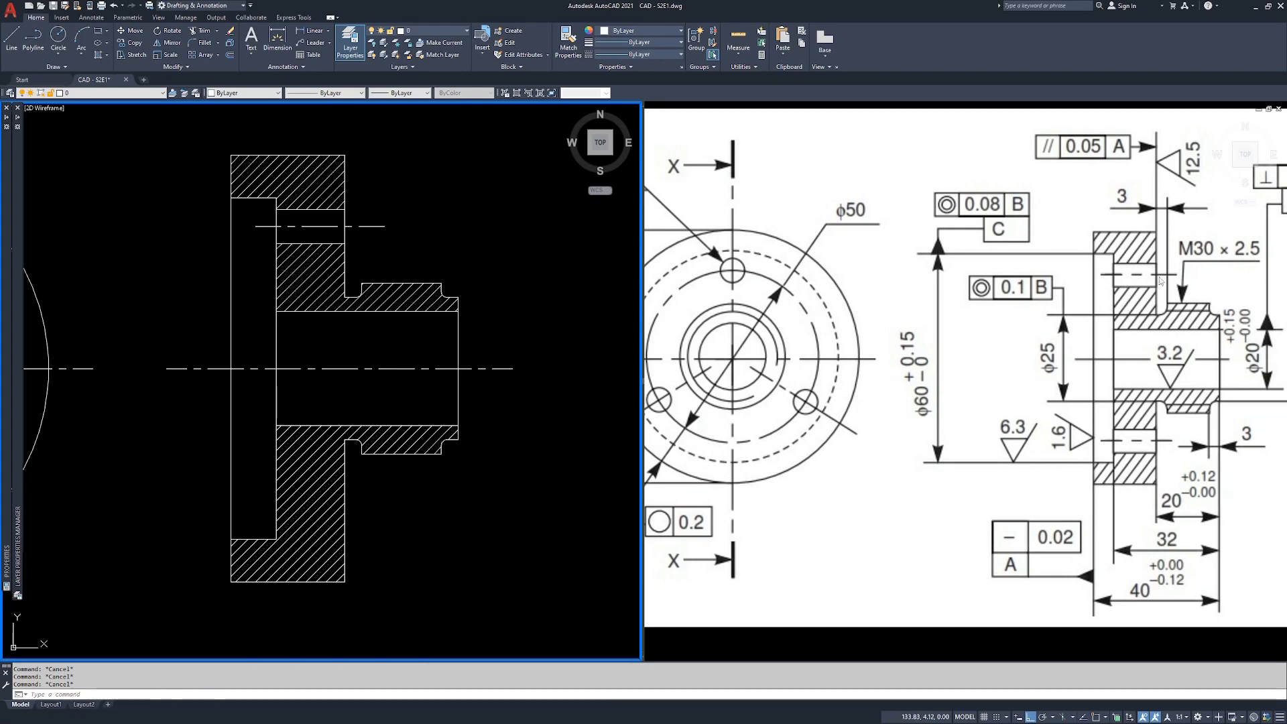
Set the angle of the side view's section hatch to 10.
left_click(308, 268)
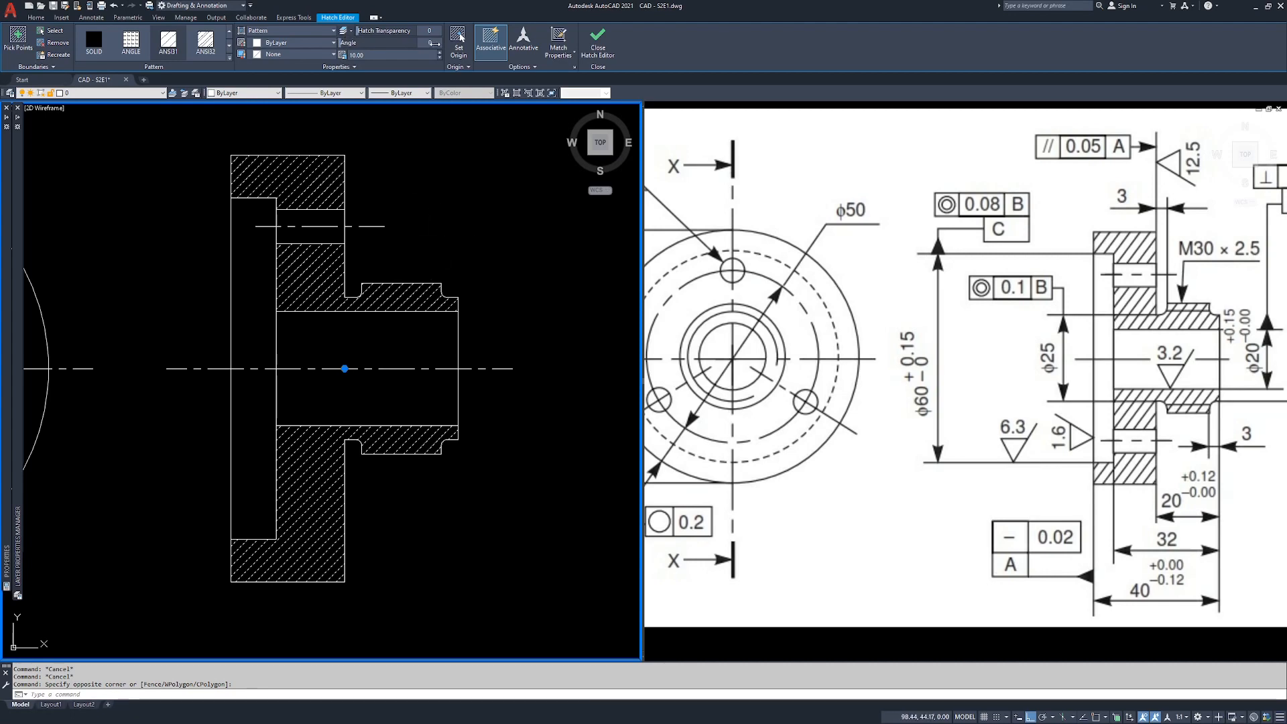
left_click_drag(429, 43, 433, 42)
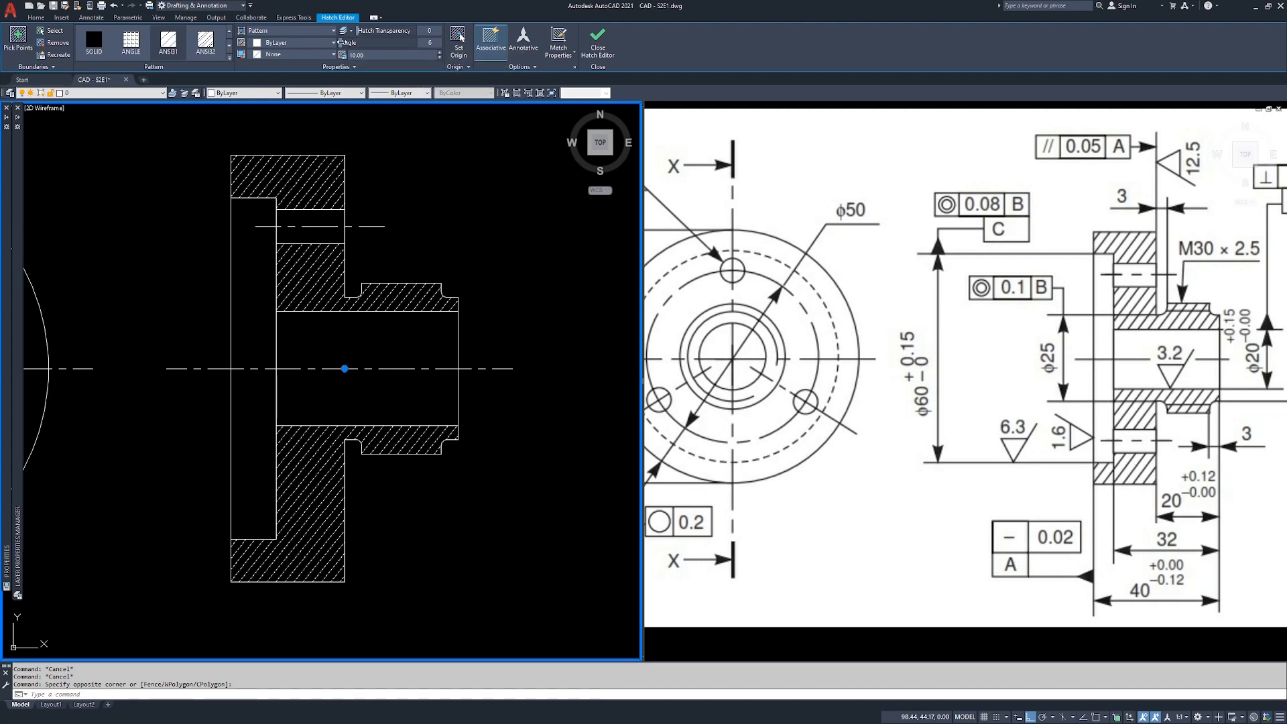
left_click_drag(343, 43, 345, 45)
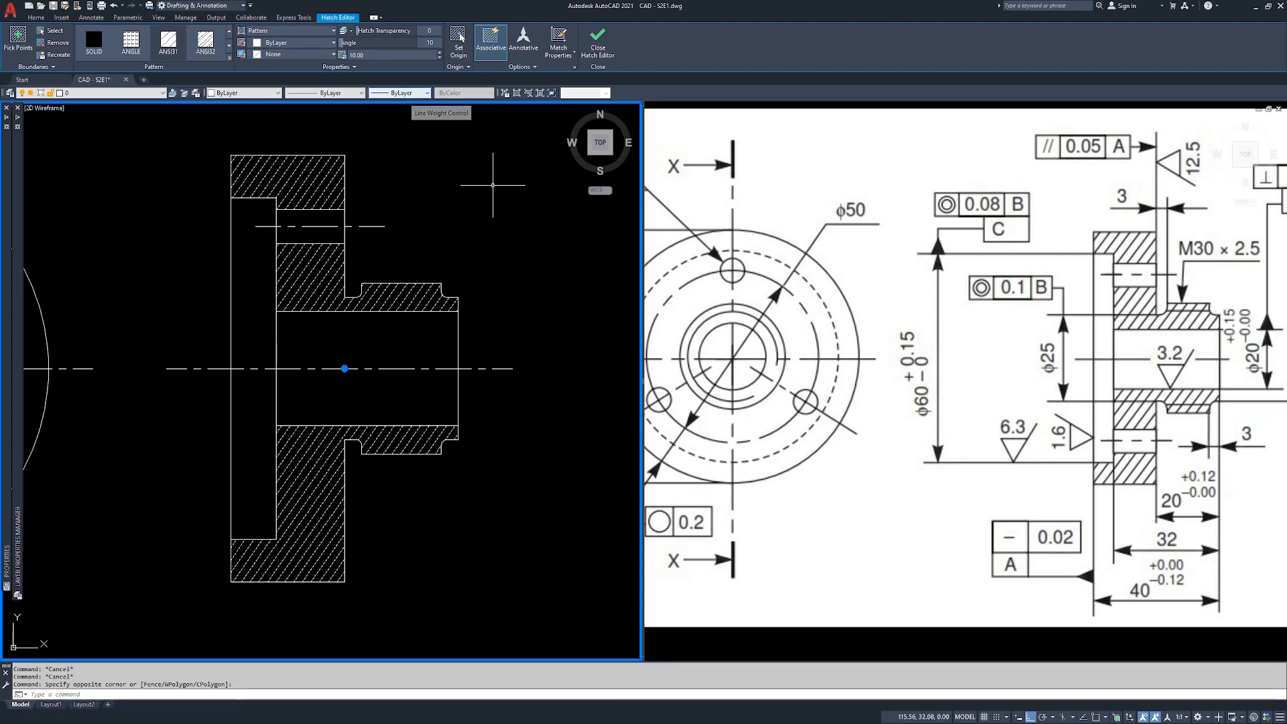
scroll(506, 268, "down", 4)
key("Escape")
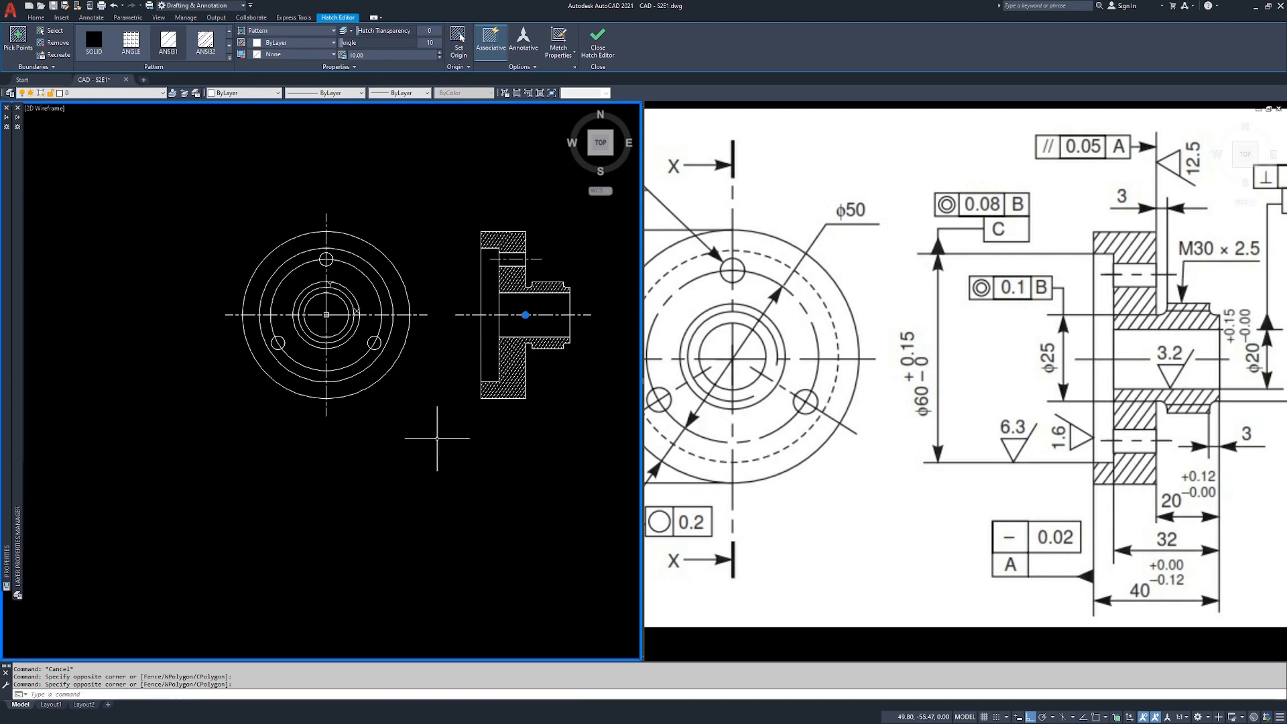
key("Escape")
Inspect the side view's section hatch and its pattern settings against the reference section.
scroll(502, 329, "down", 4)
scroll(557, 342, "up", 2)
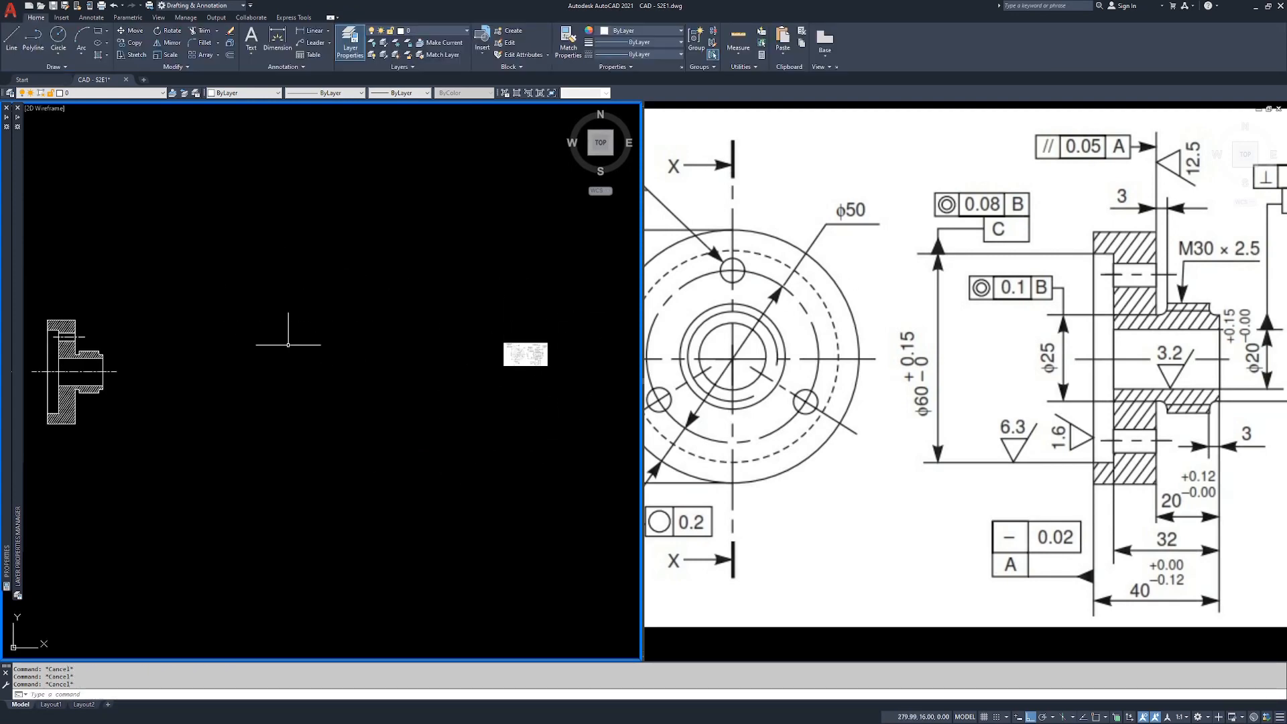
middle_click_drag(115, 364, 469, 347)
scroll(445, 339, "up", 6)
scroll(365, 332, "up", 2)
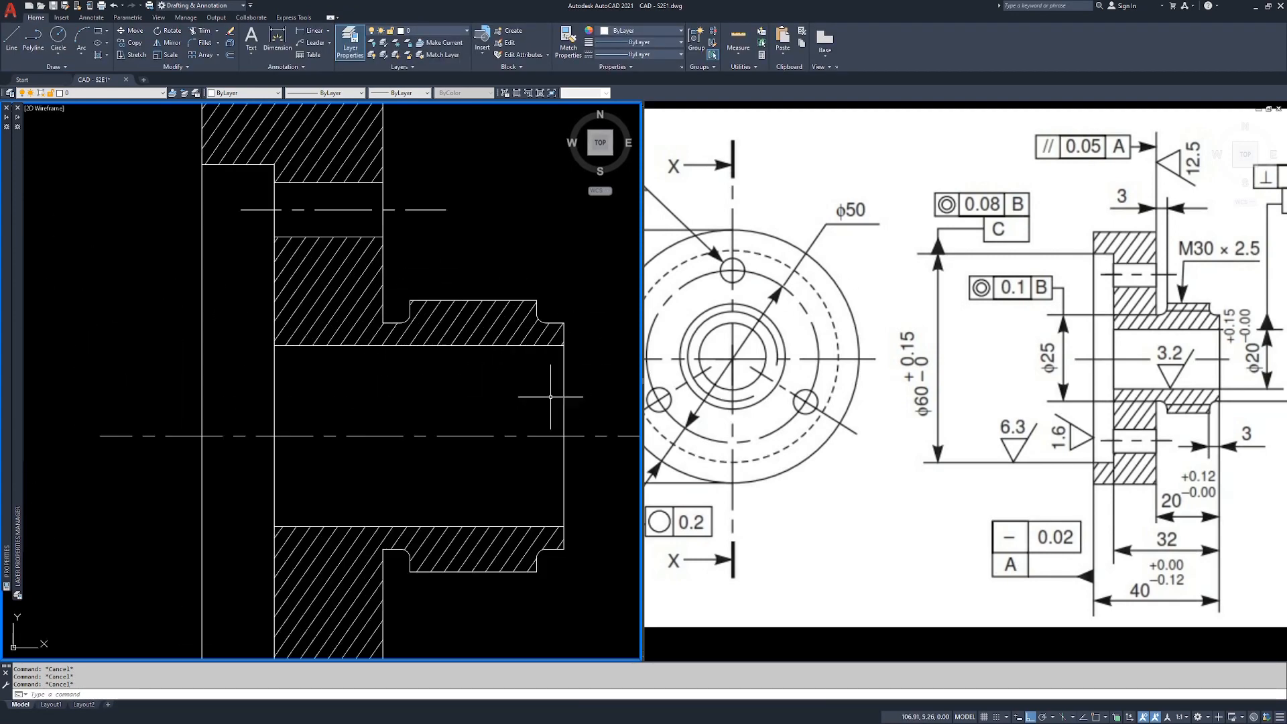
scroll(536, 389, "down", 2)
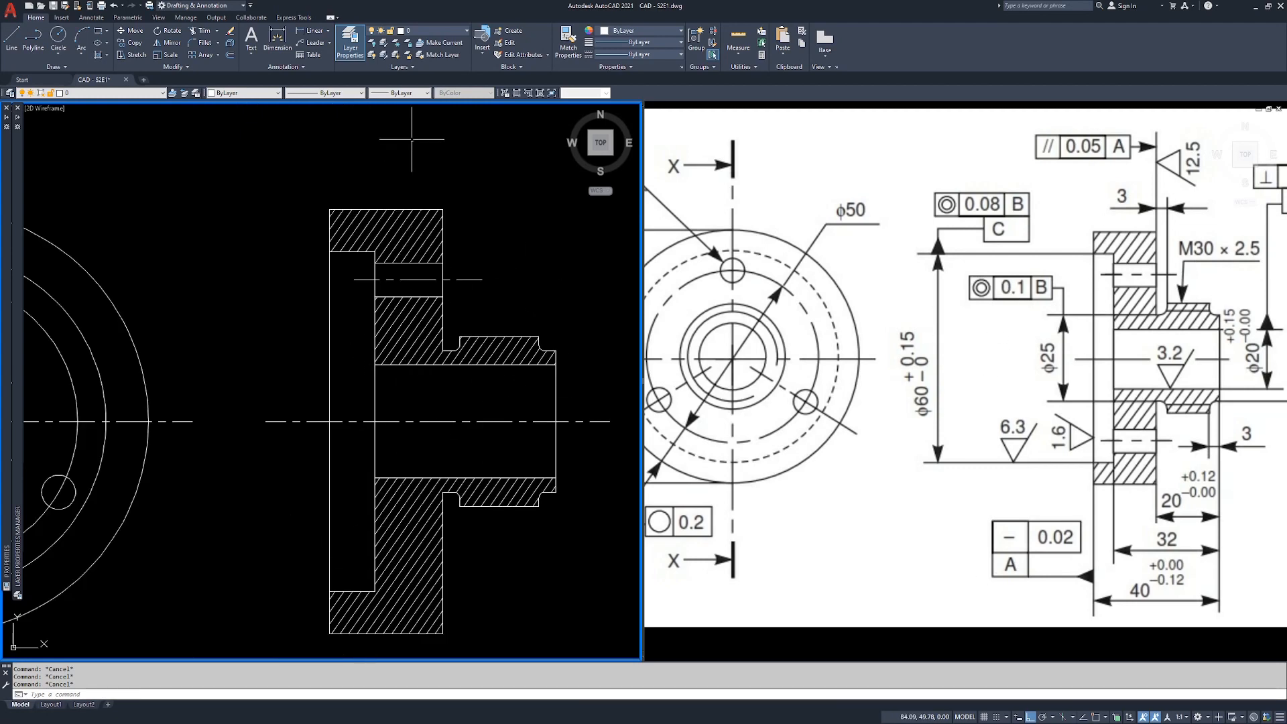
left_click(407, 234)
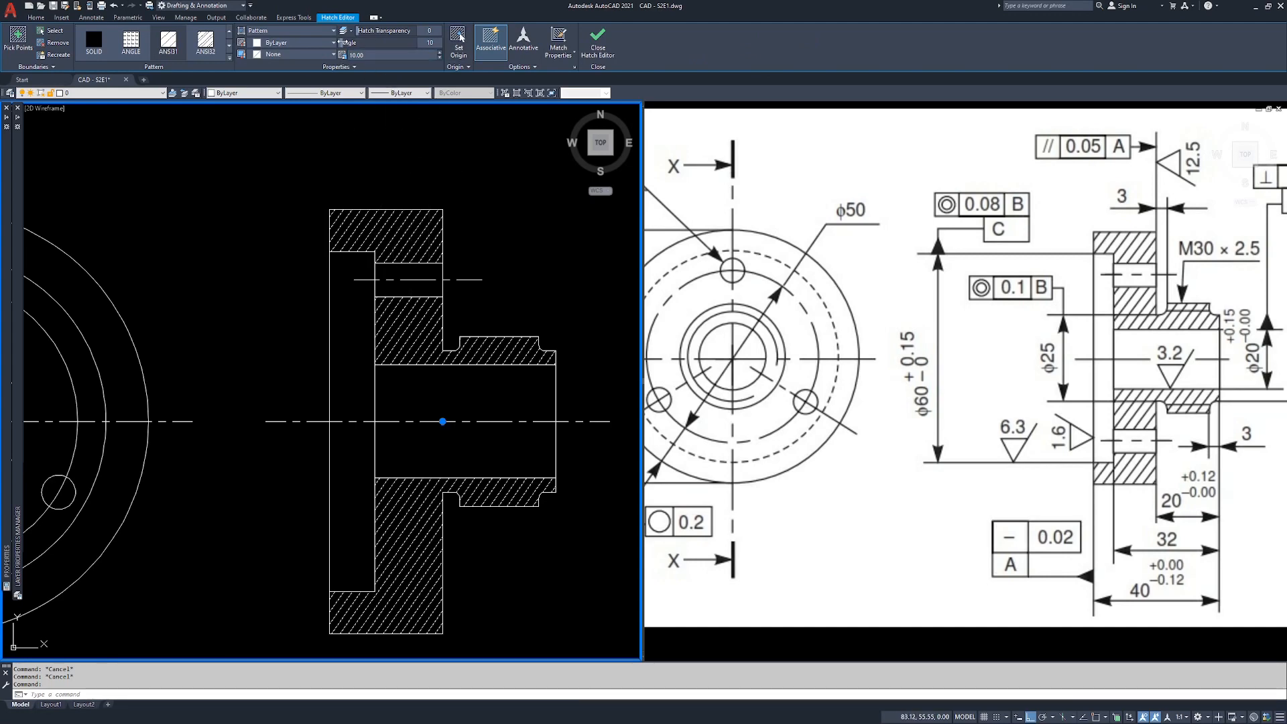
left_click_drag(340, 43, 330, 42)
key("Escape")
scroll(501, 293, "down", 2)
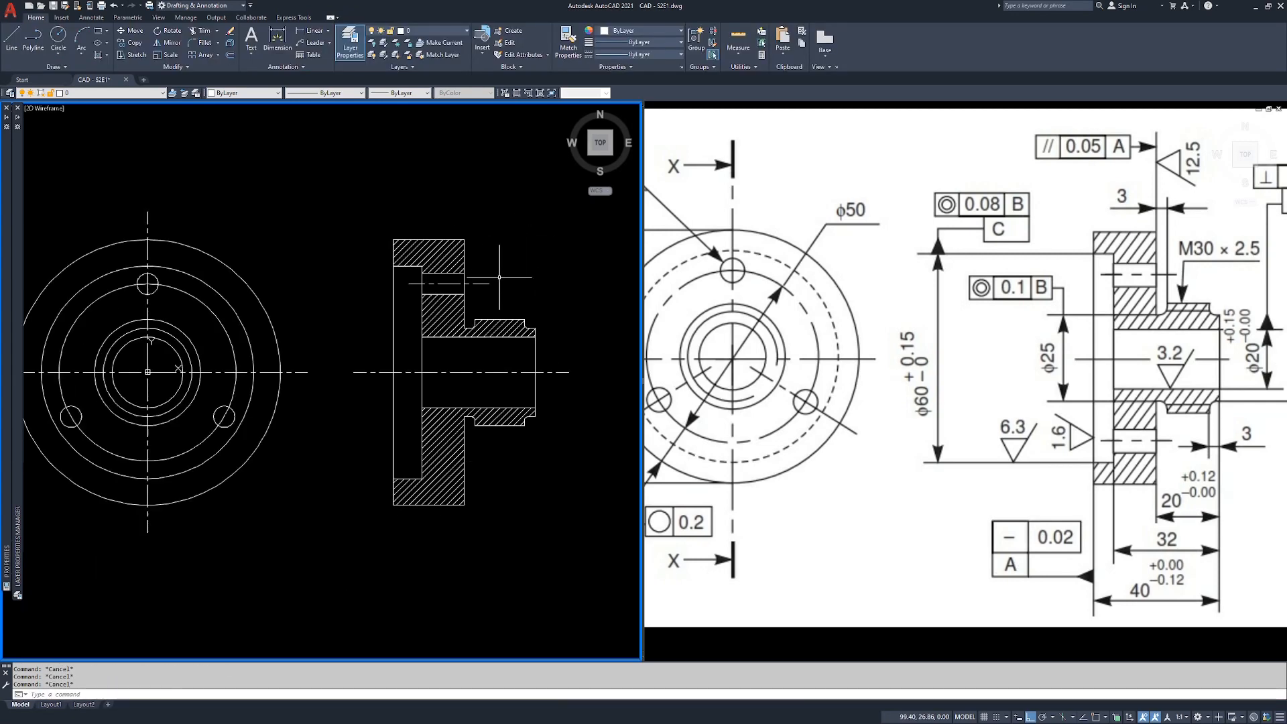
Compare the drafted front and side views with the reference drawing's circles, holes and dimensions.
left_click(1075, 360)
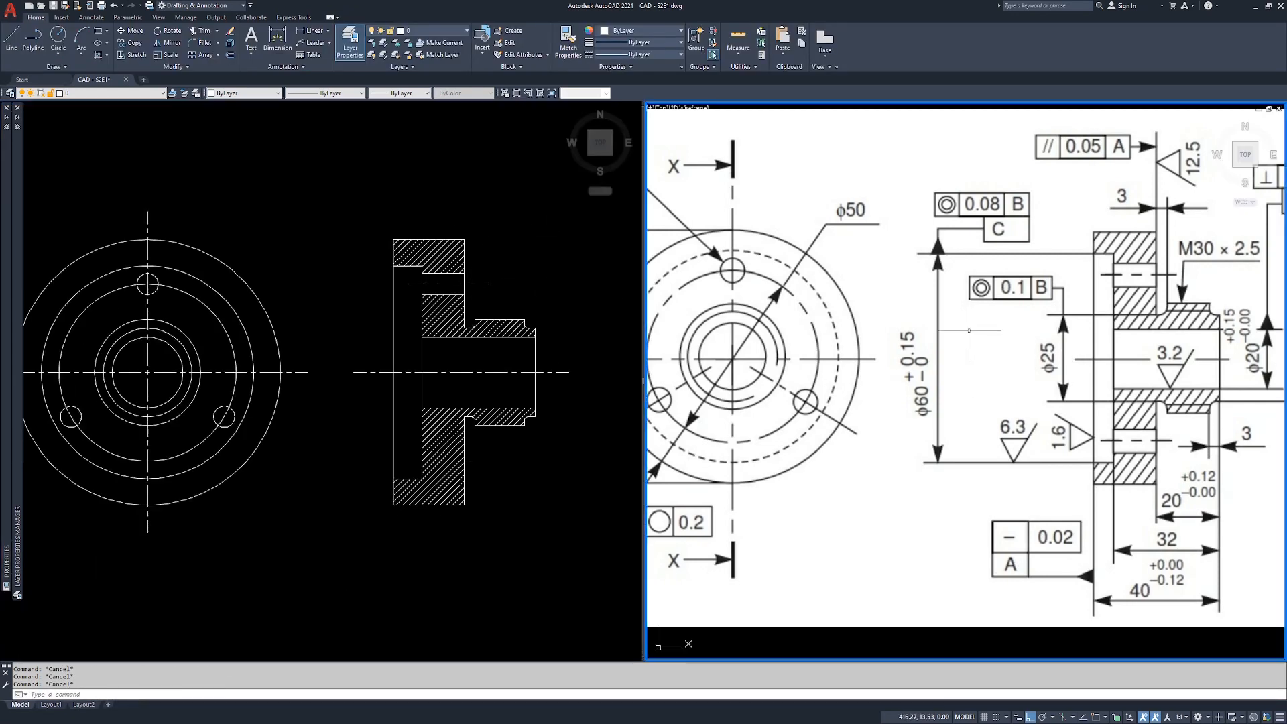
scroll(1075, 360, "down", 3)
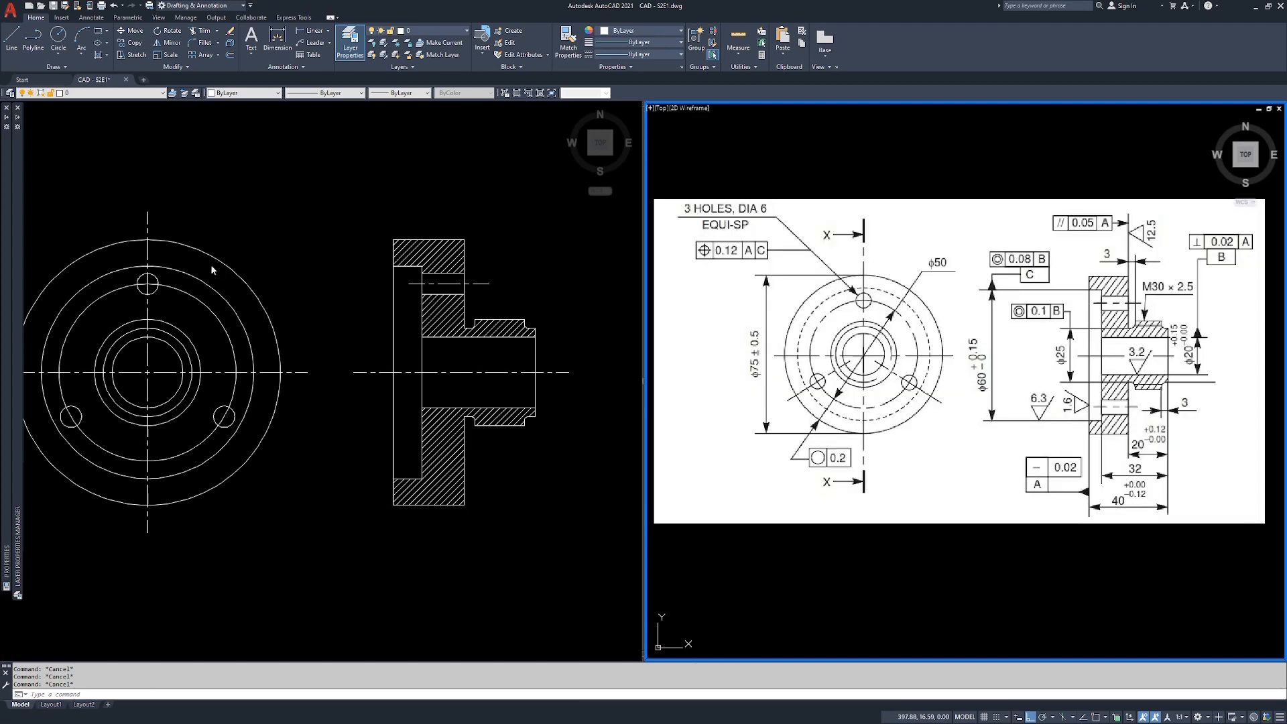
left_click(275, 272)
middle_click_drag(275, 280, 332, 268)
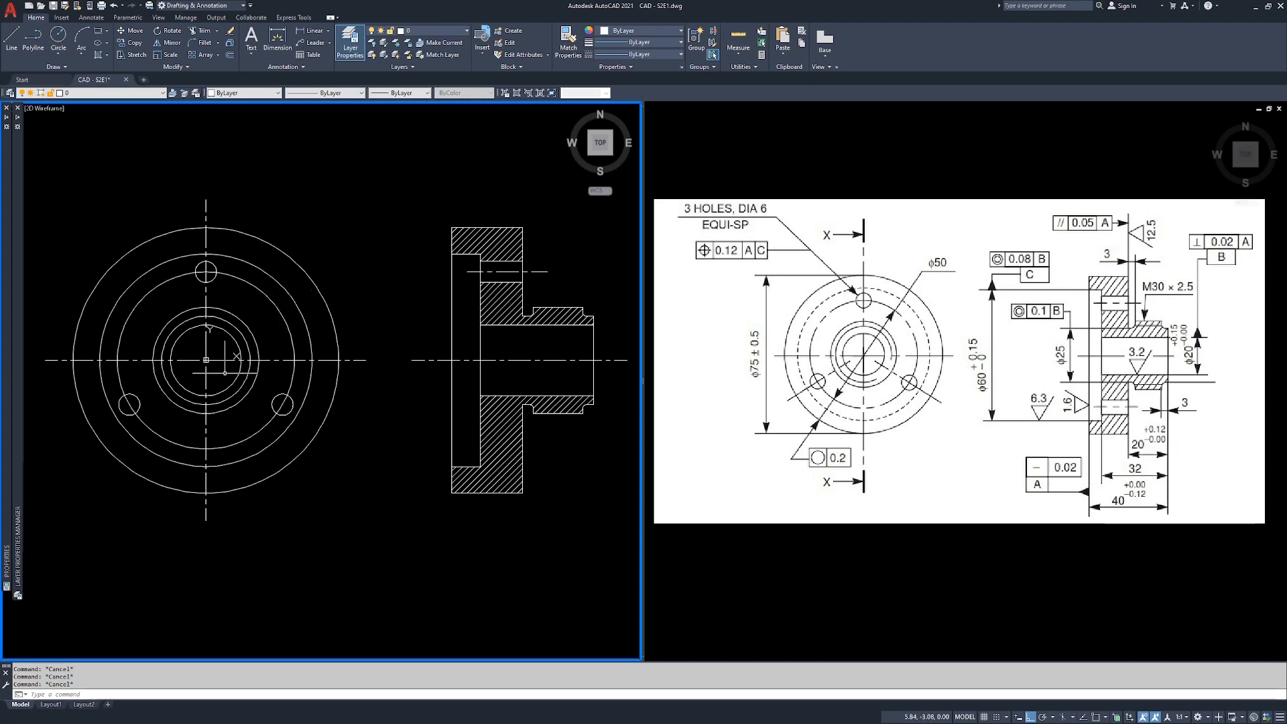
key("space")
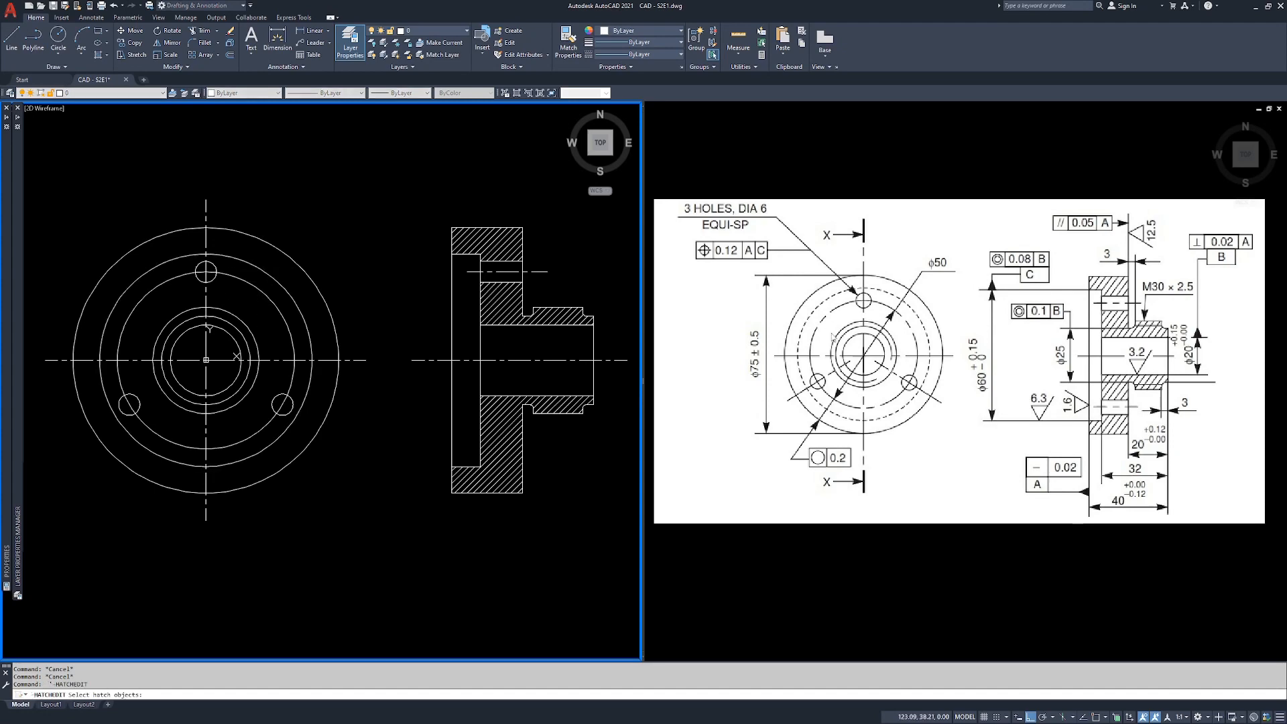
key("Escape")
key("Escape")
key("Escape")
left_click(838, 328)
scroll(846, 324, "up", 4)
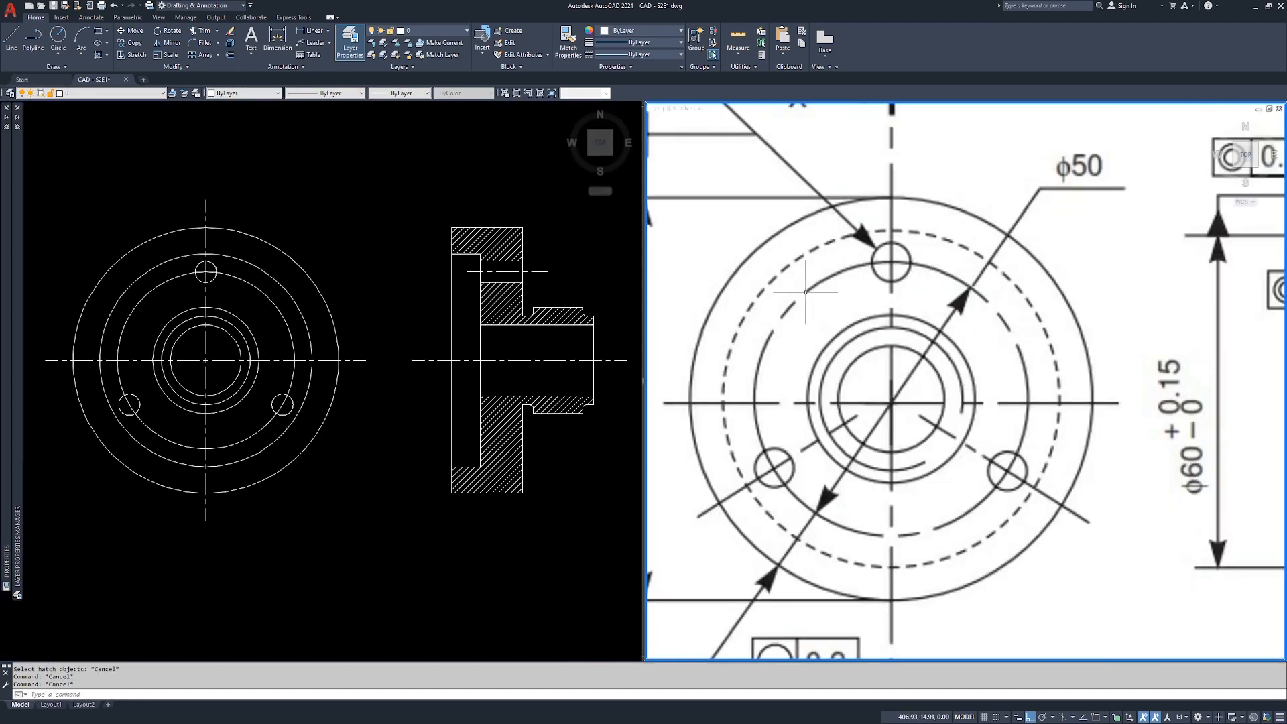
scroll(815, 288, "down", 3)
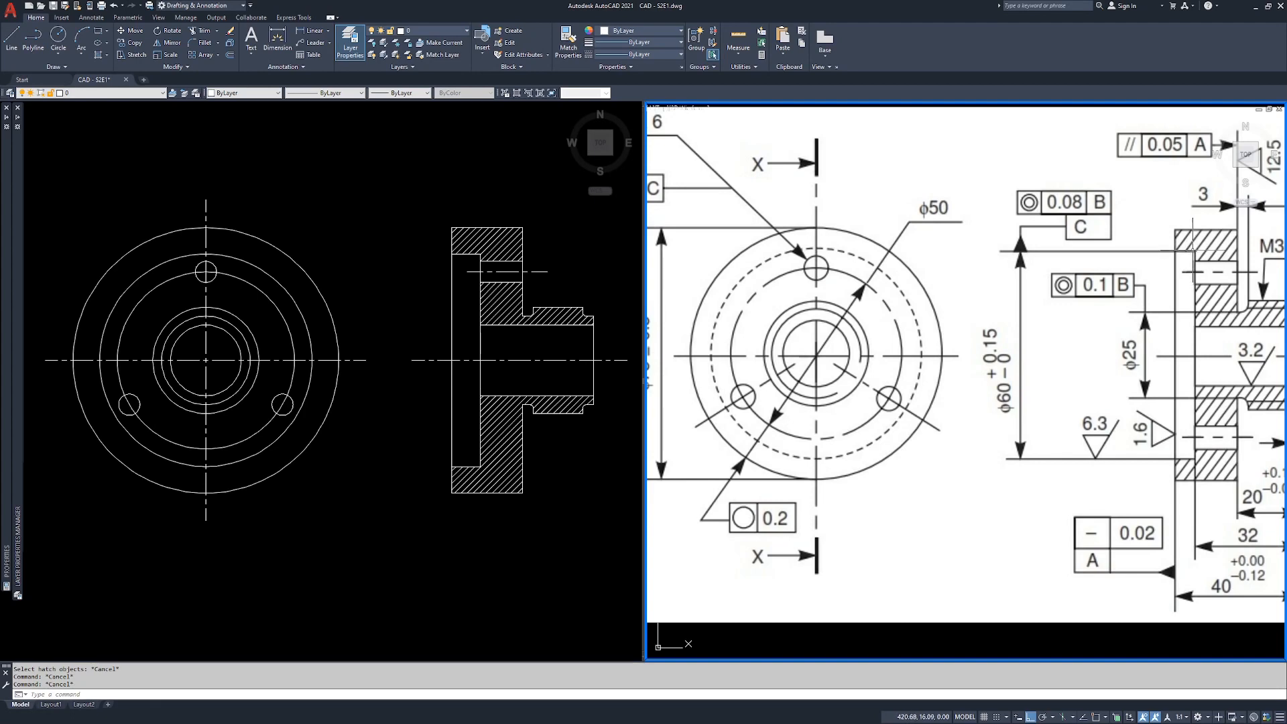
mouse_move(1191, 249)
middle_mouse_down()
mouse_move(1163, 254)
mouse_move(1134, 292)
middle_mouse_up()
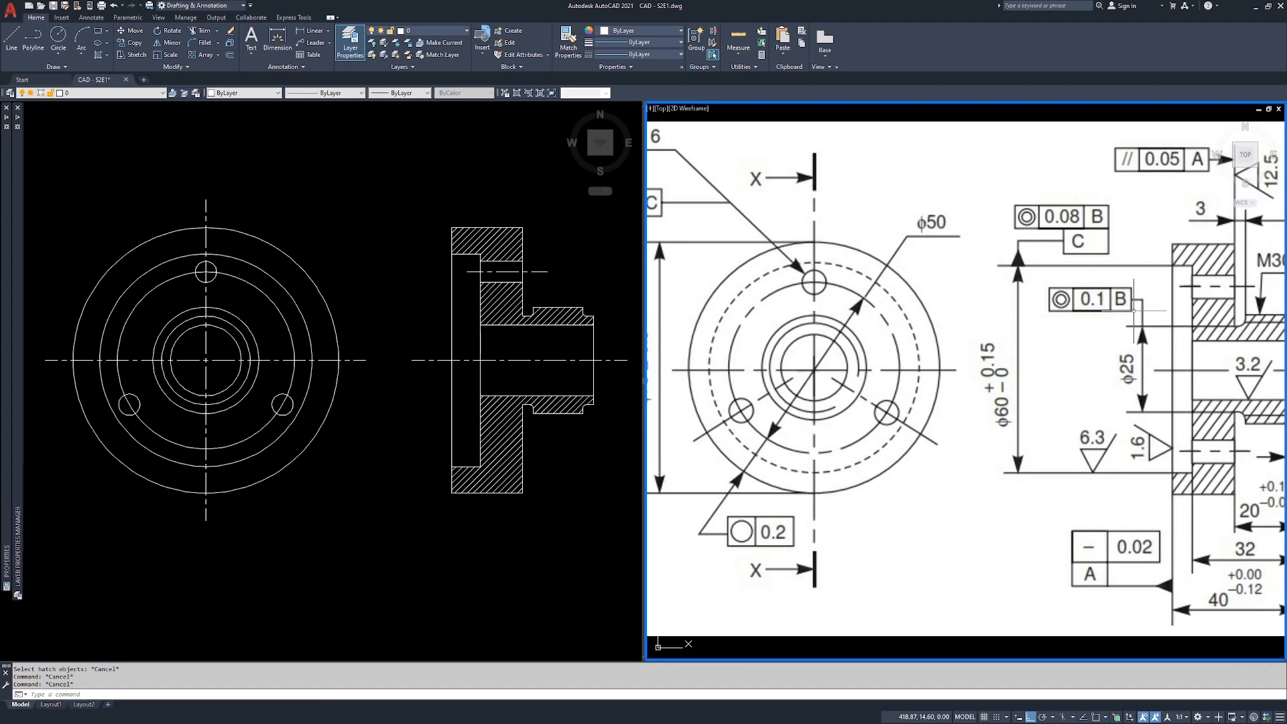
left_click(411, 292)
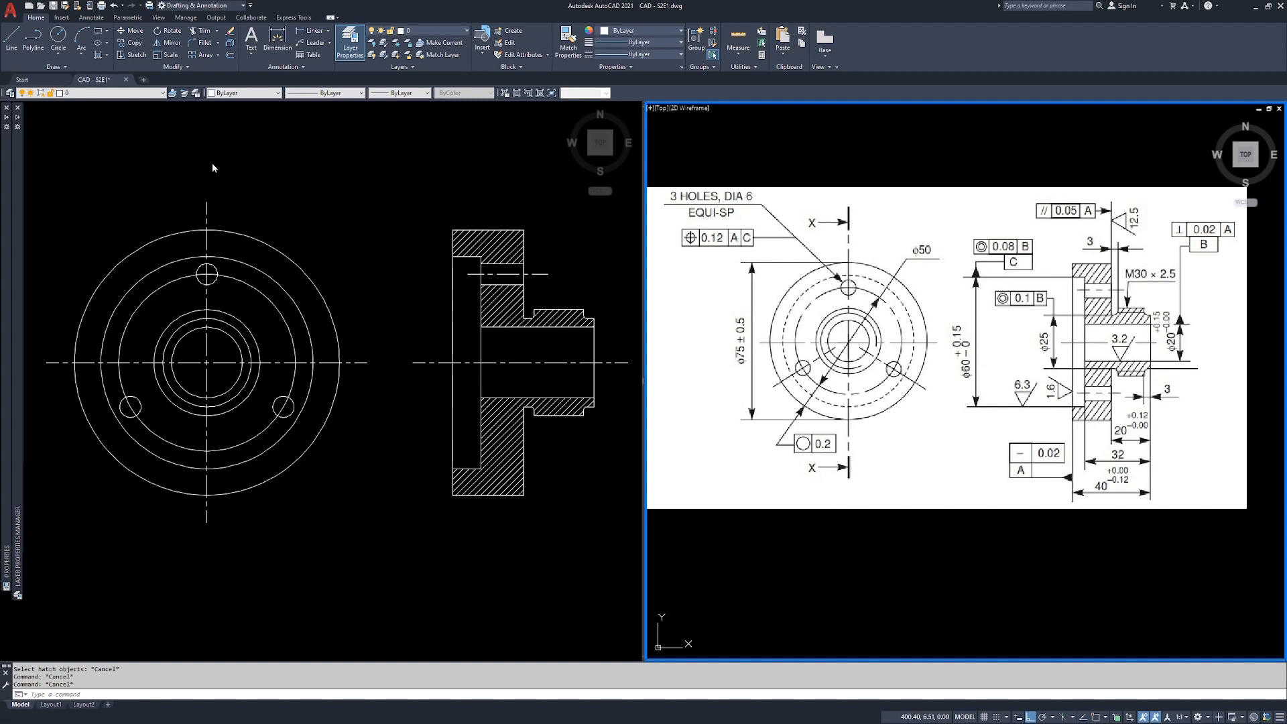
left_click(214, 185)
left_click(218, 188)
left_click(189, 209)
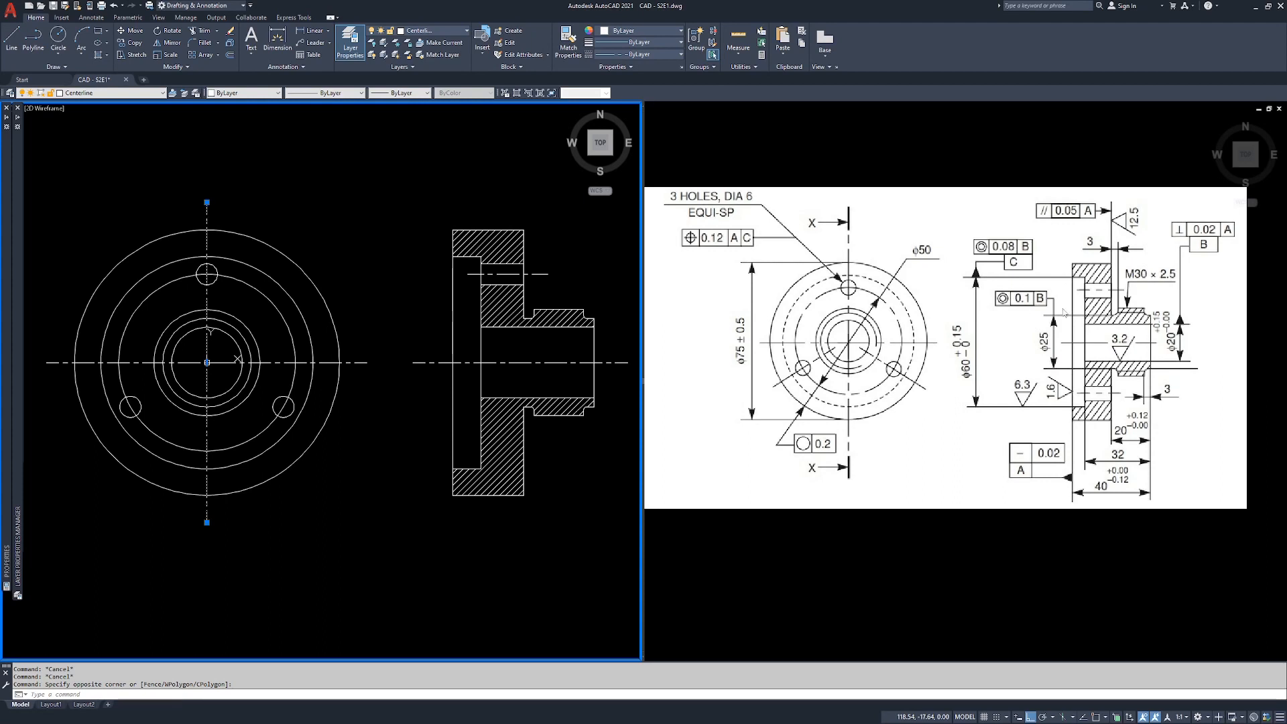
key("Escape")
key("Escape")
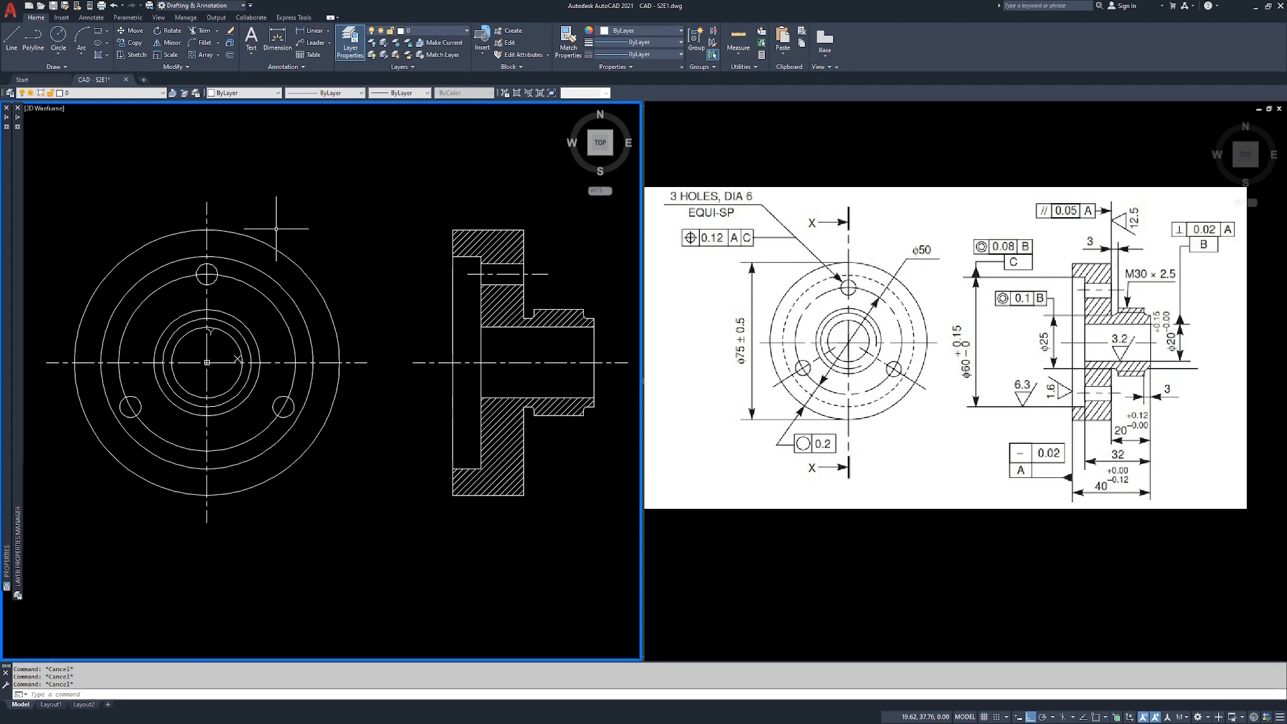
Modify the Annotative dimension style so its first and second arrowheads are Closed filled.
type("style")
key("Return")
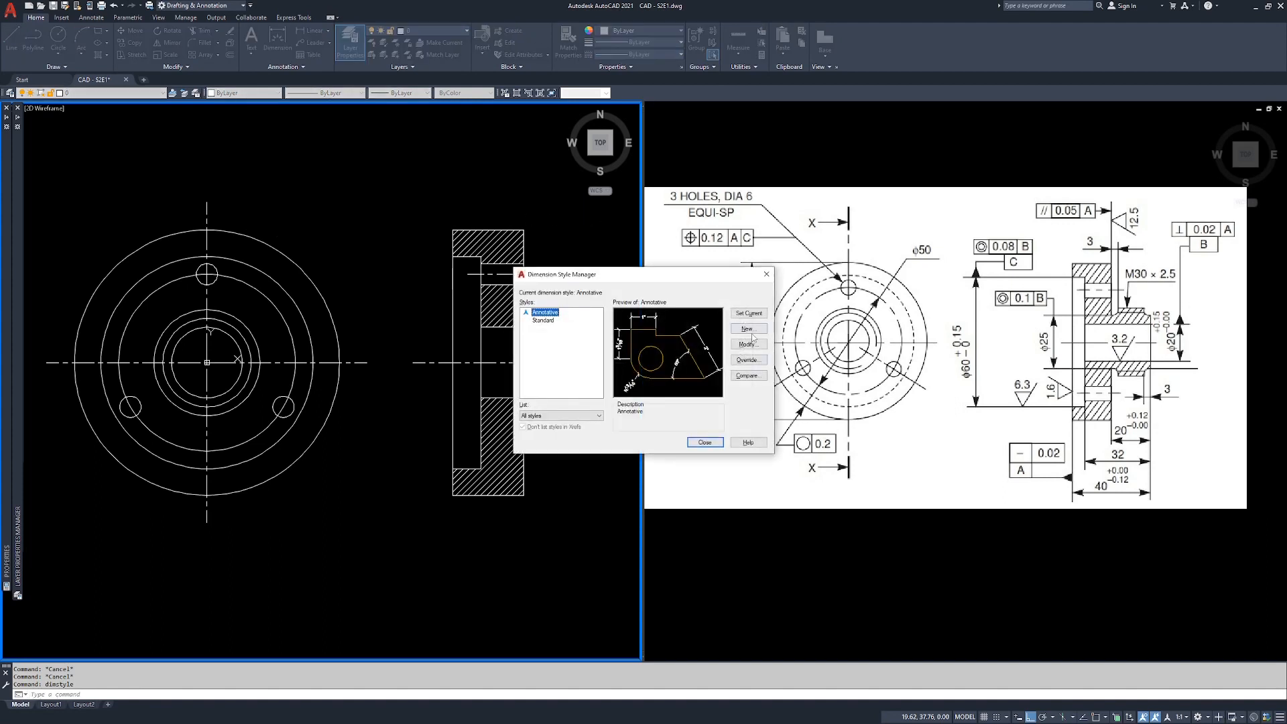
left_click(551, 310)
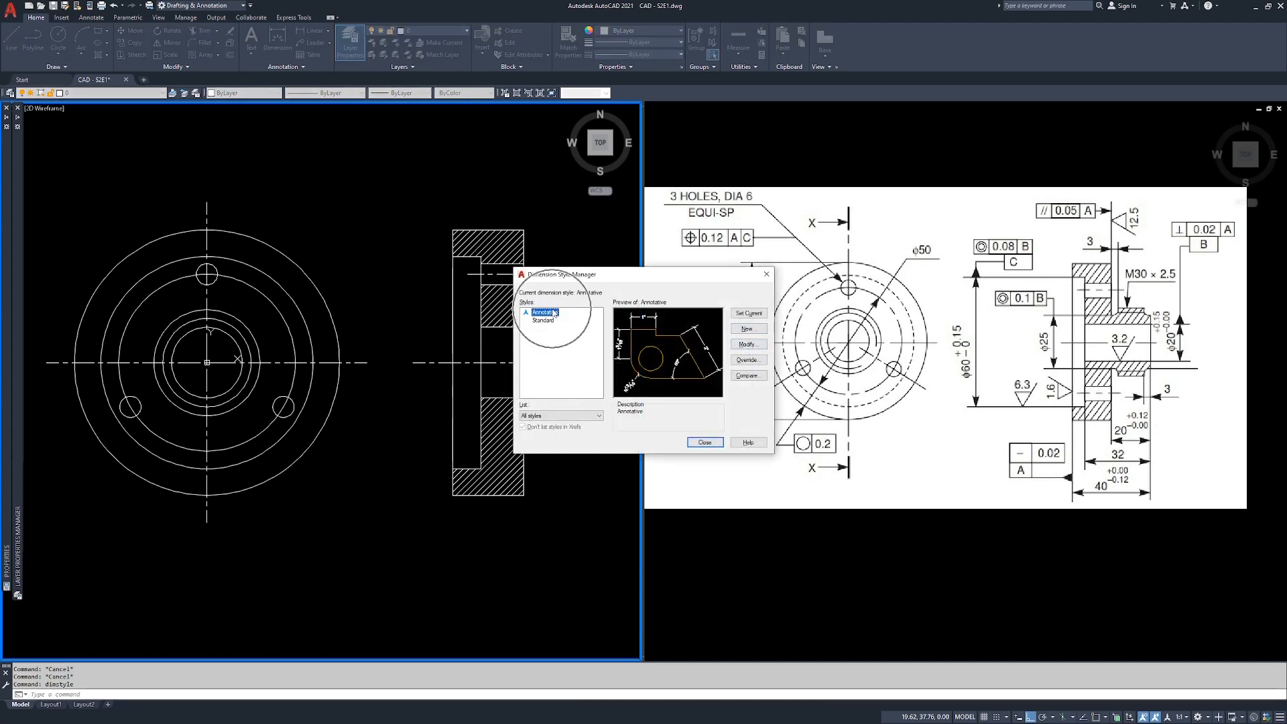
left_click(747, 344)
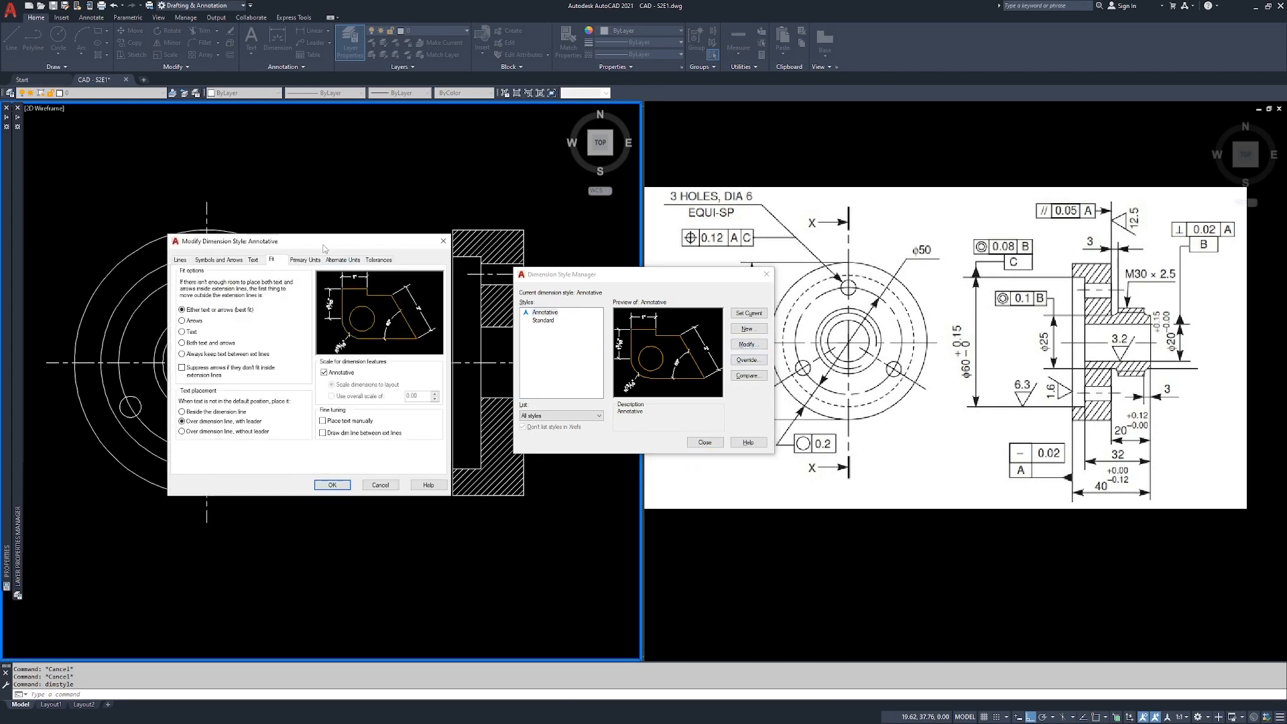
left_click_drag(325, 252, 681, 264)
left_click(608, 272)
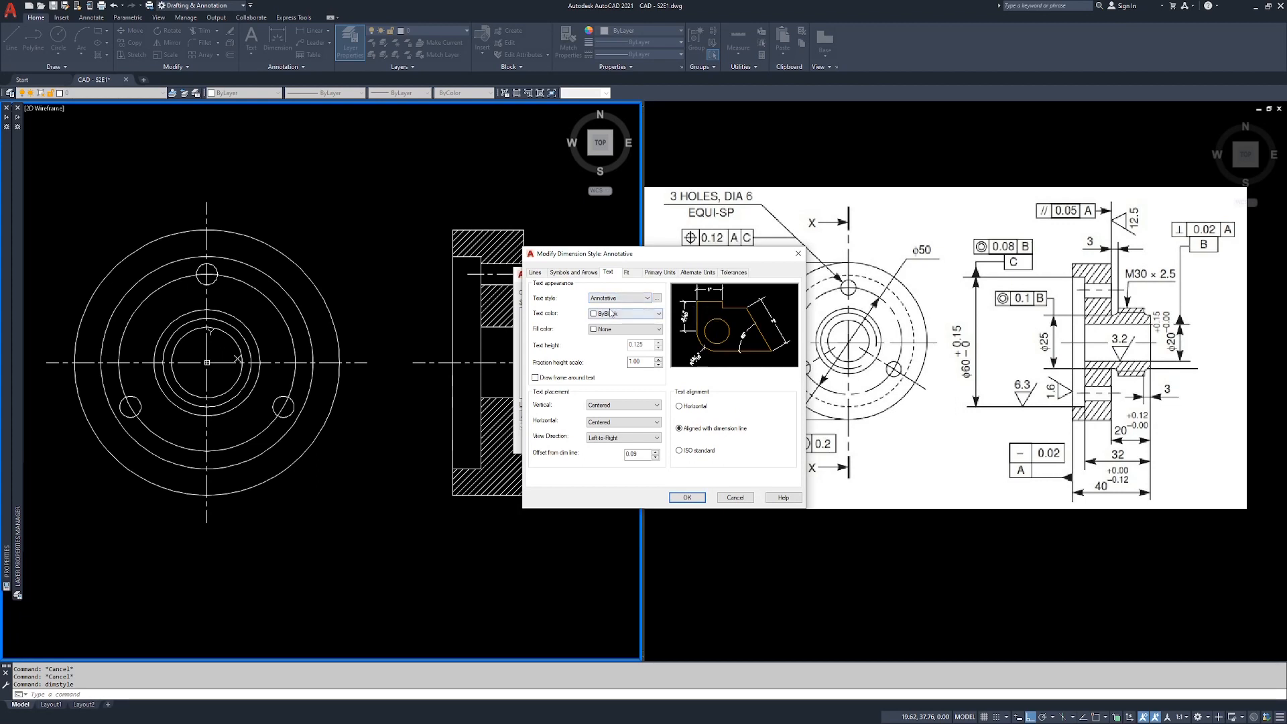
left_click(535, 273)
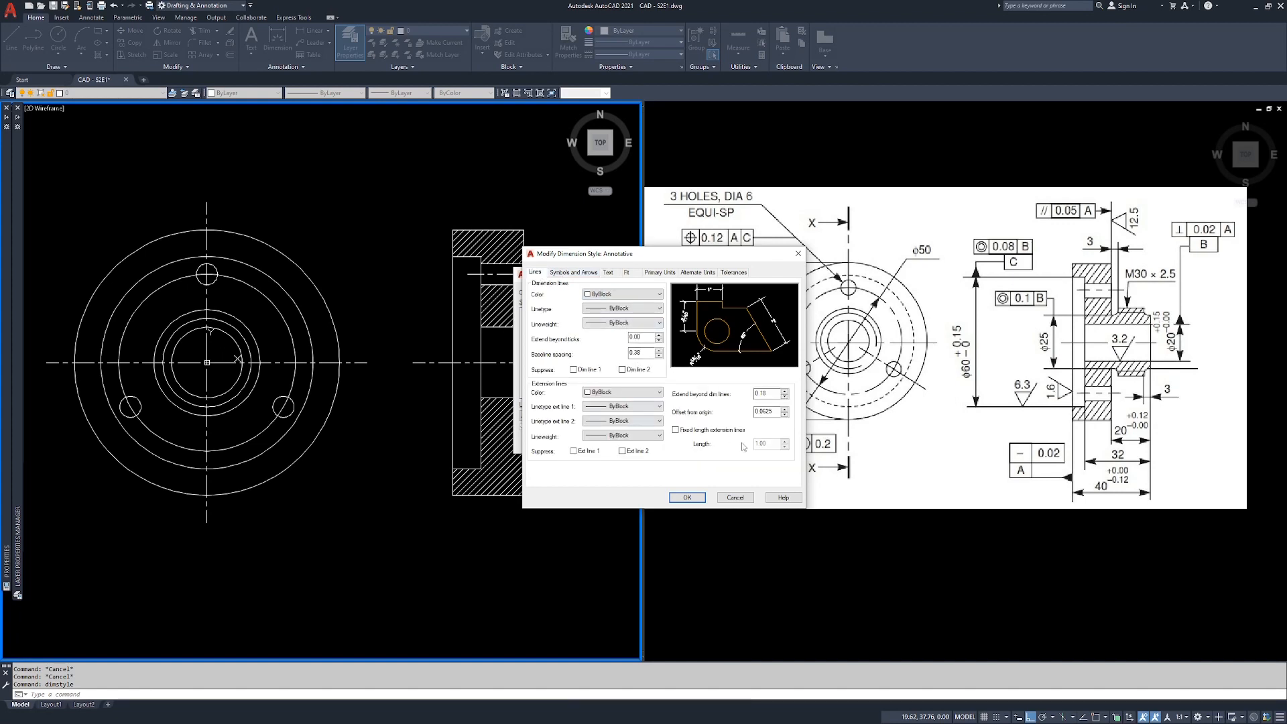
left_click(582, 272)
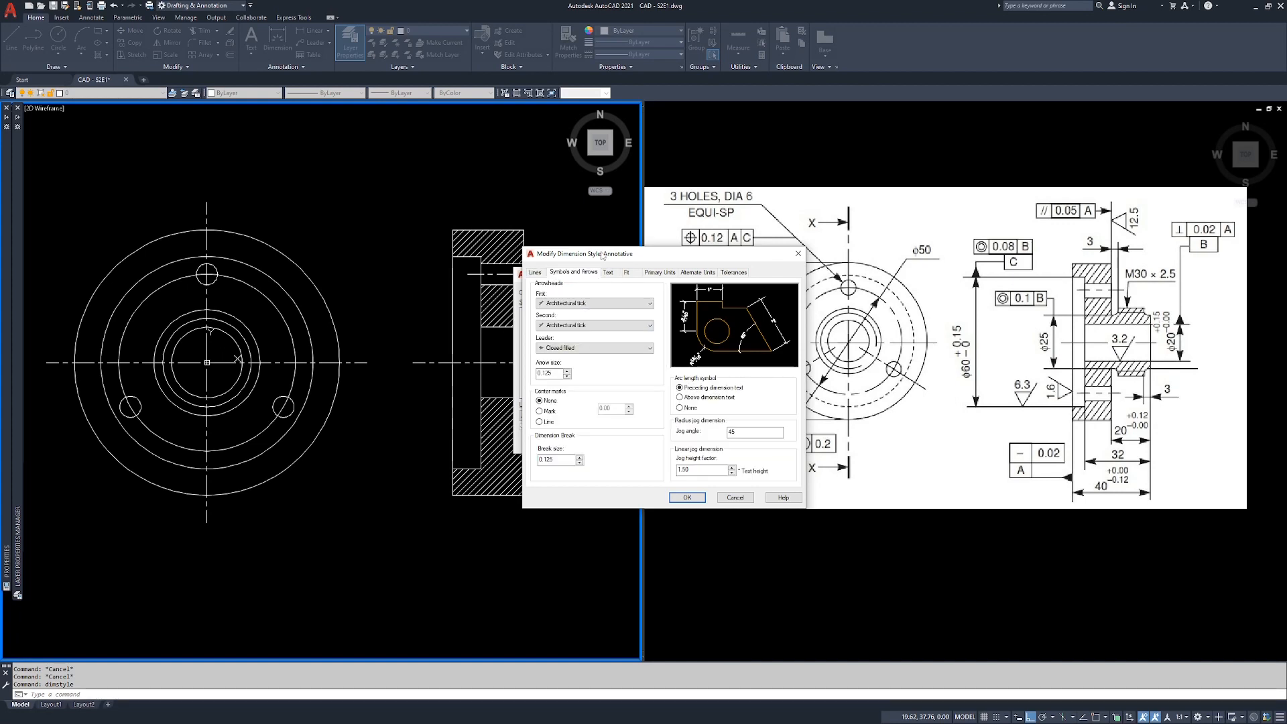
left_click(567, 304)
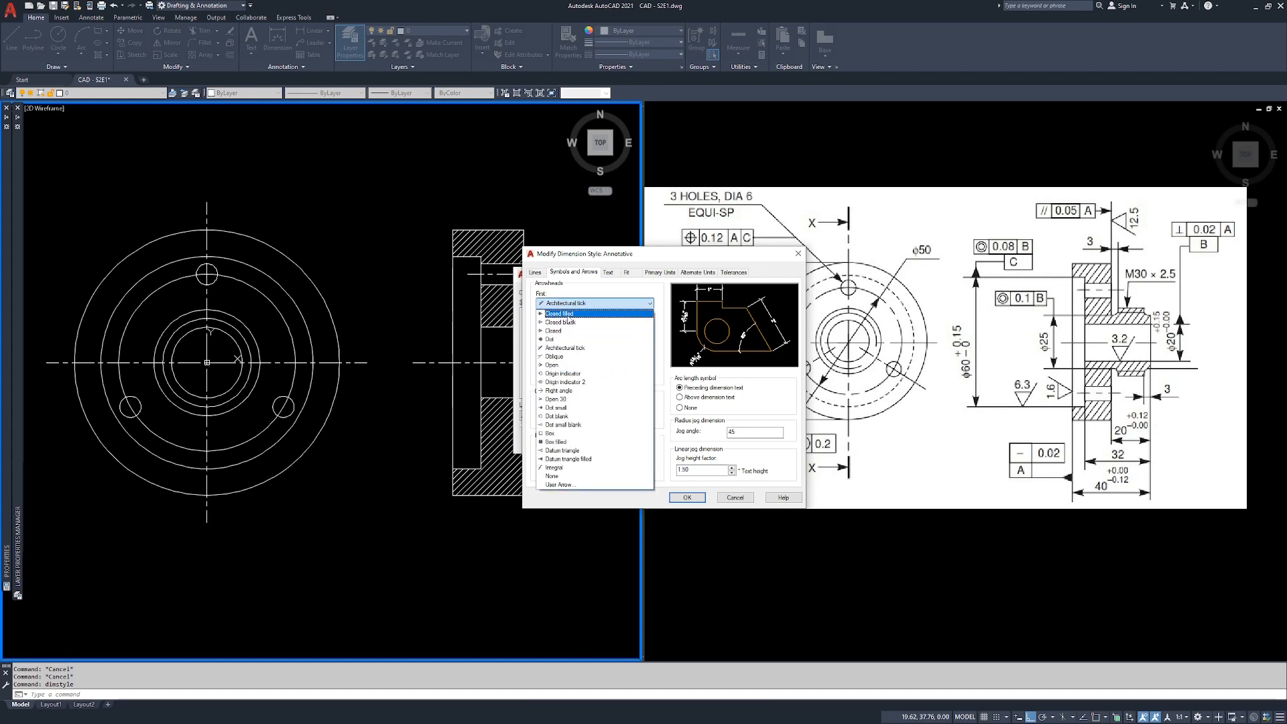
left_click(568, 314)
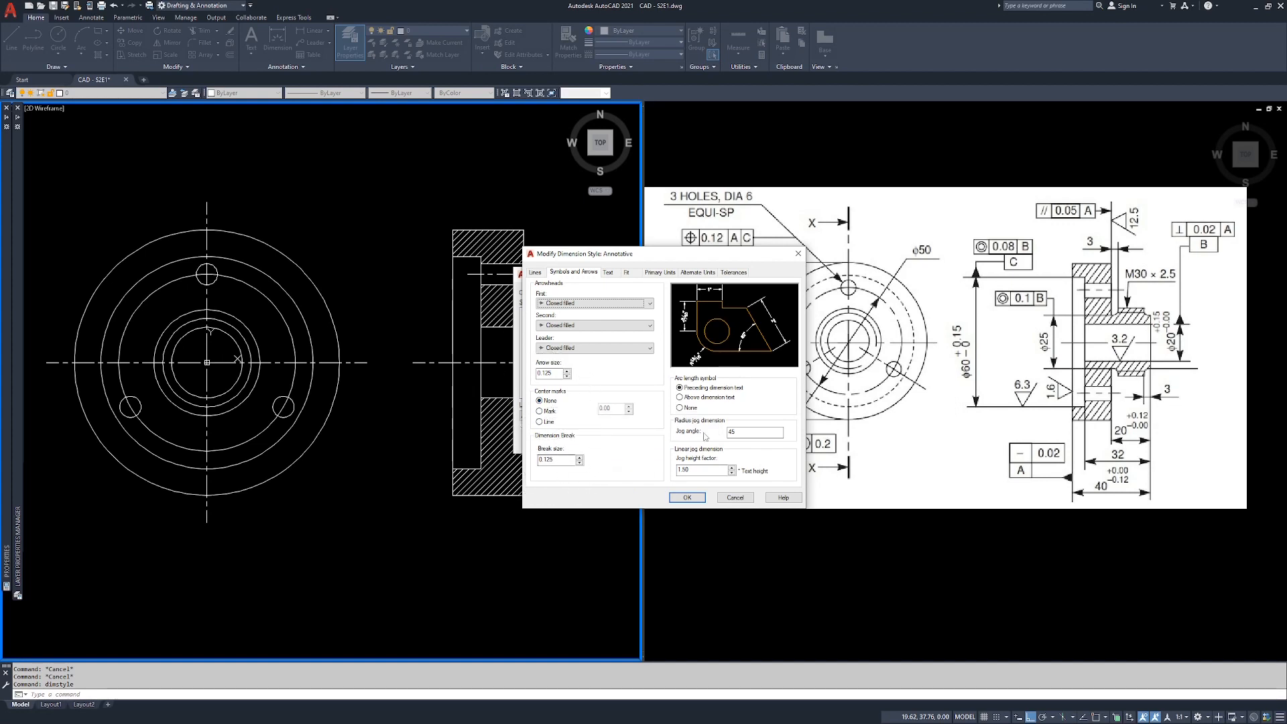
Set the Annotative dimension style's linear precision to 0.00 and save the style changes.
left_click(608, 272)
left_click(627, 272)
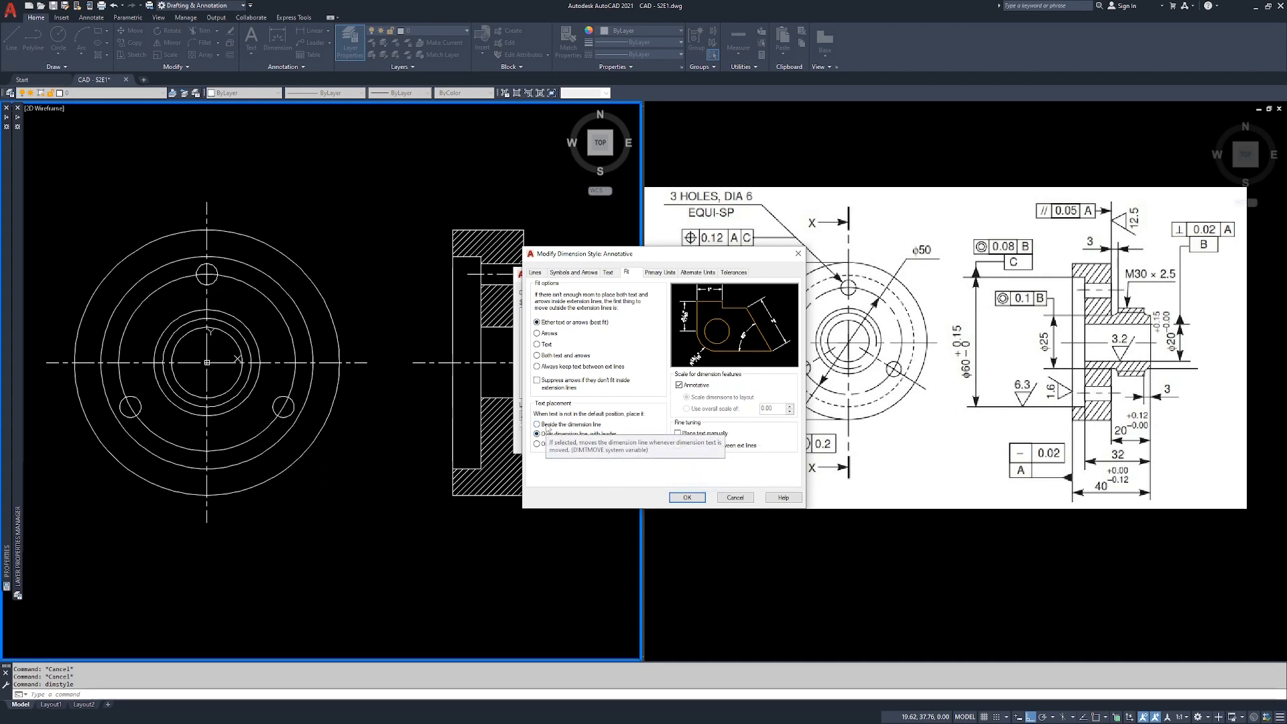
left_click(658, 274)
left_click(601, 292)
left_click(608, 312)
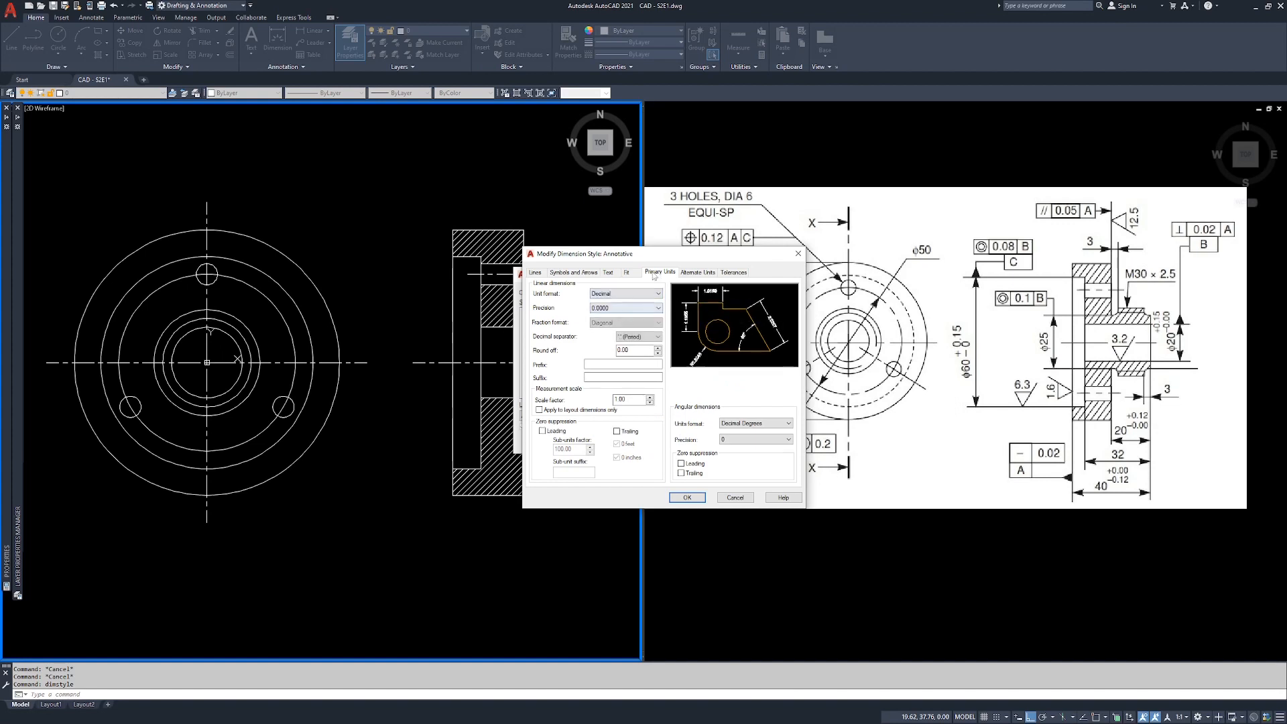
left_click(616, 309)
left_click(613, 331)
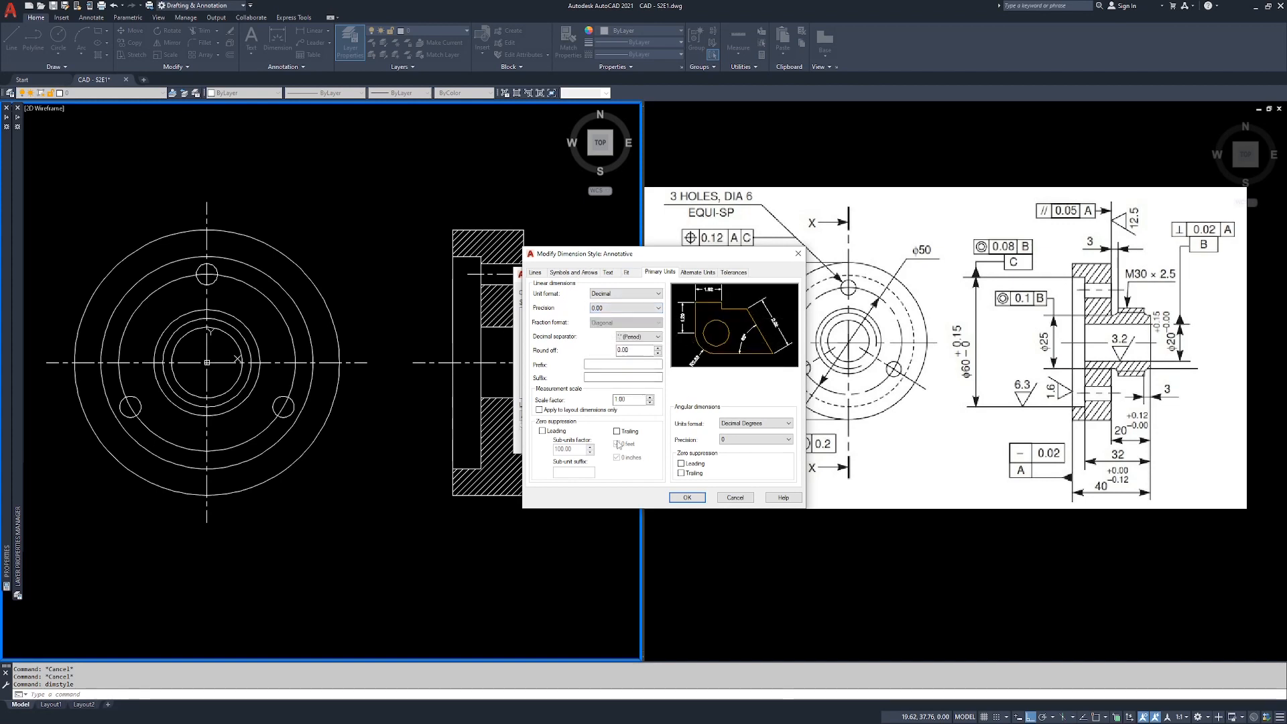
left_click(688, 497)
left_click(549, 312)
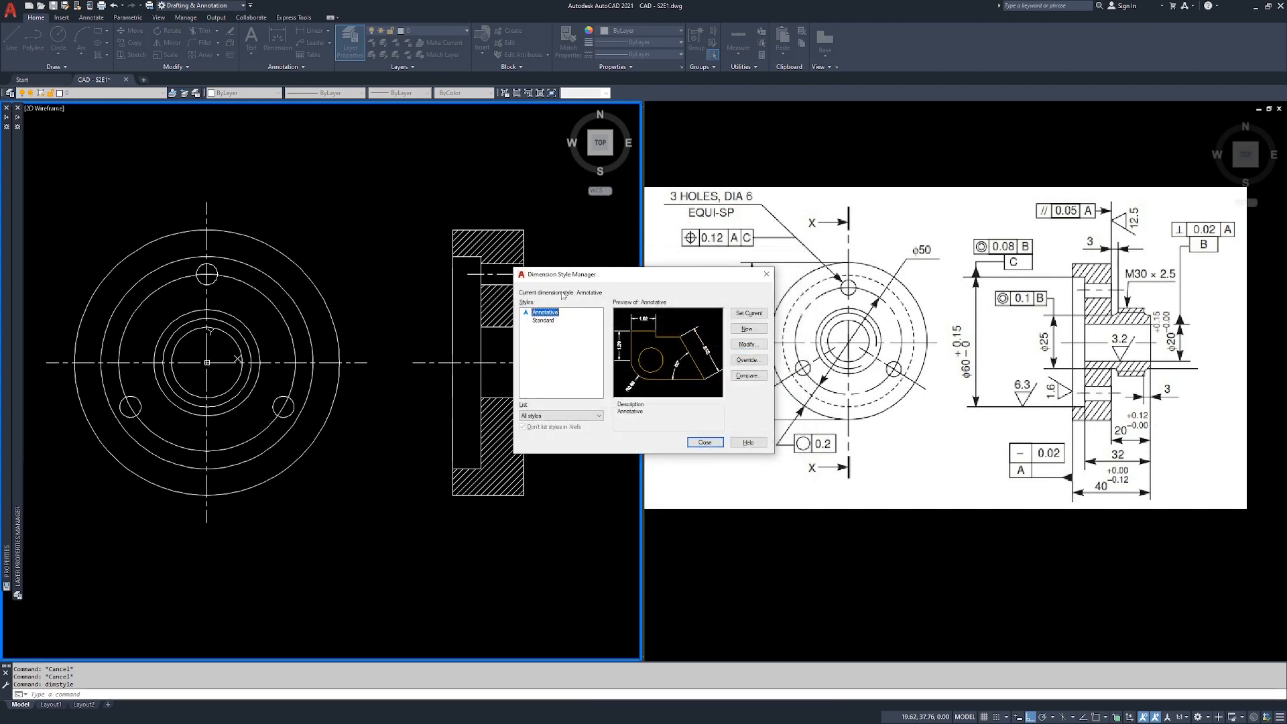
left_click(703, 443)
Review the Annotative text style's font and size settings without changing them.
type("style")
key("Return")
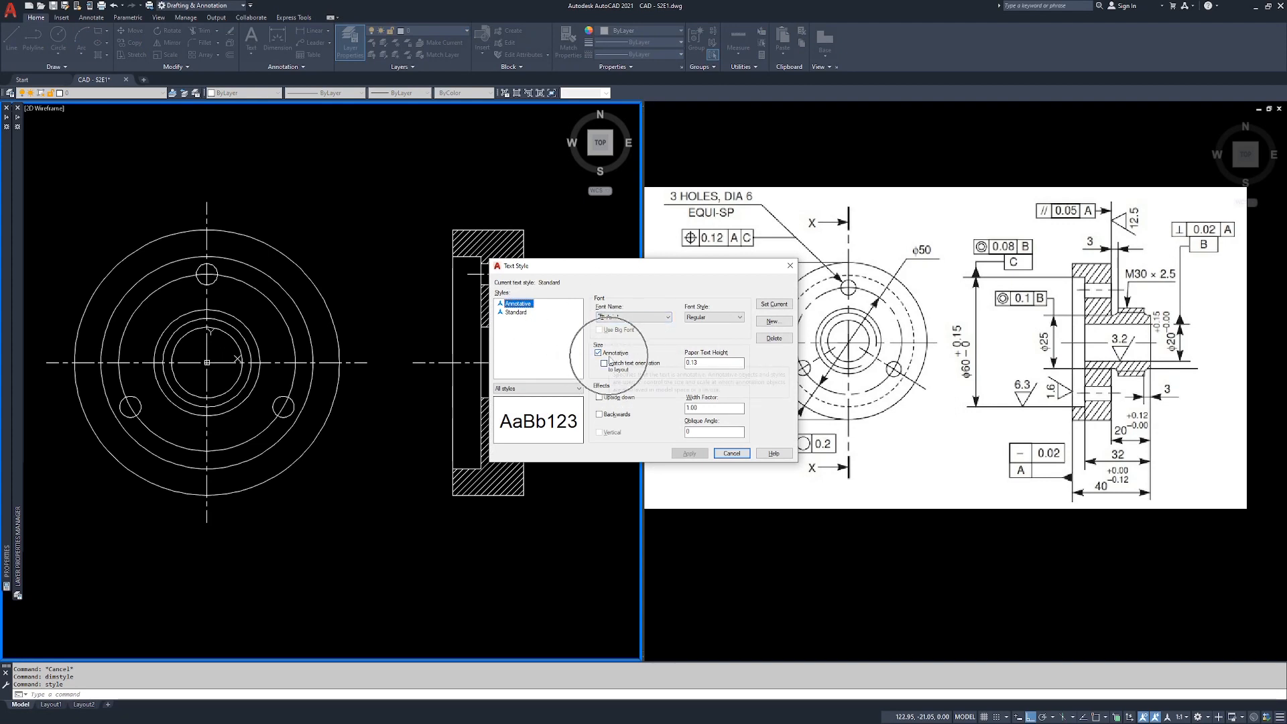
left_click(731, 454)
key("Escape")
key("Escape")
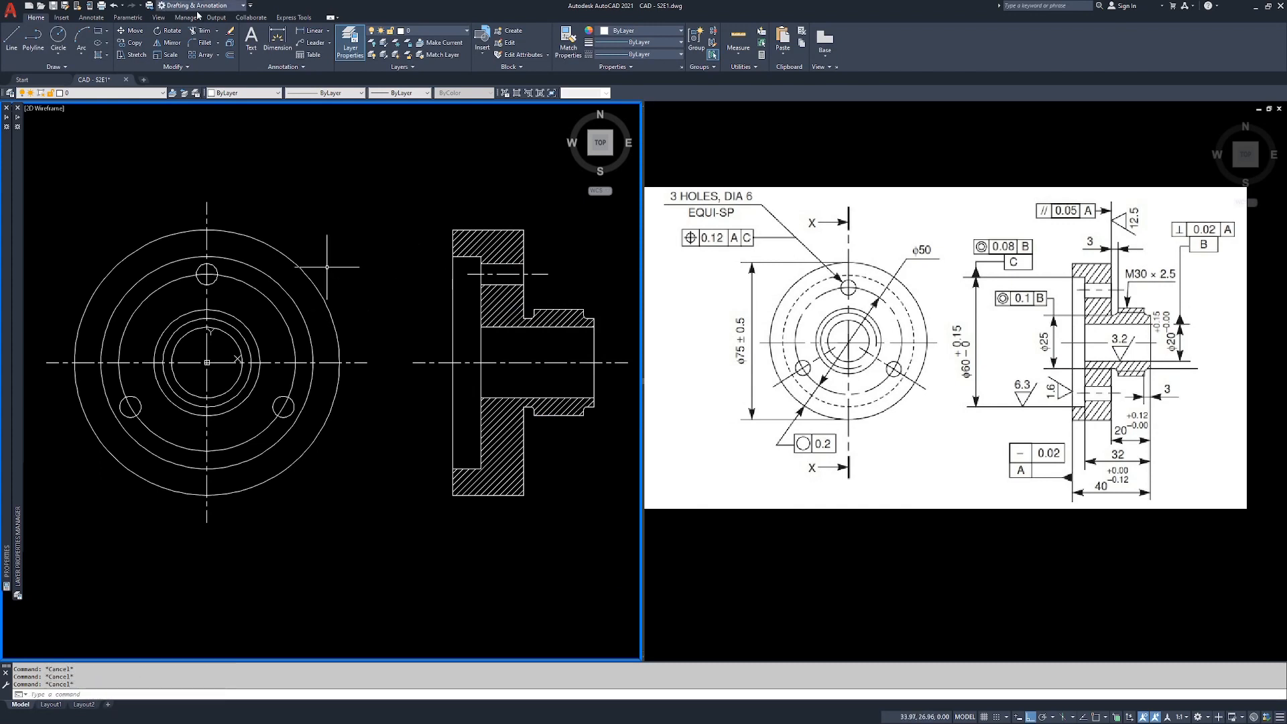
Dimension the diameter of the circle through the three bolt holes, placing the text outside the front view's outer circle.
left_click(280, 44)
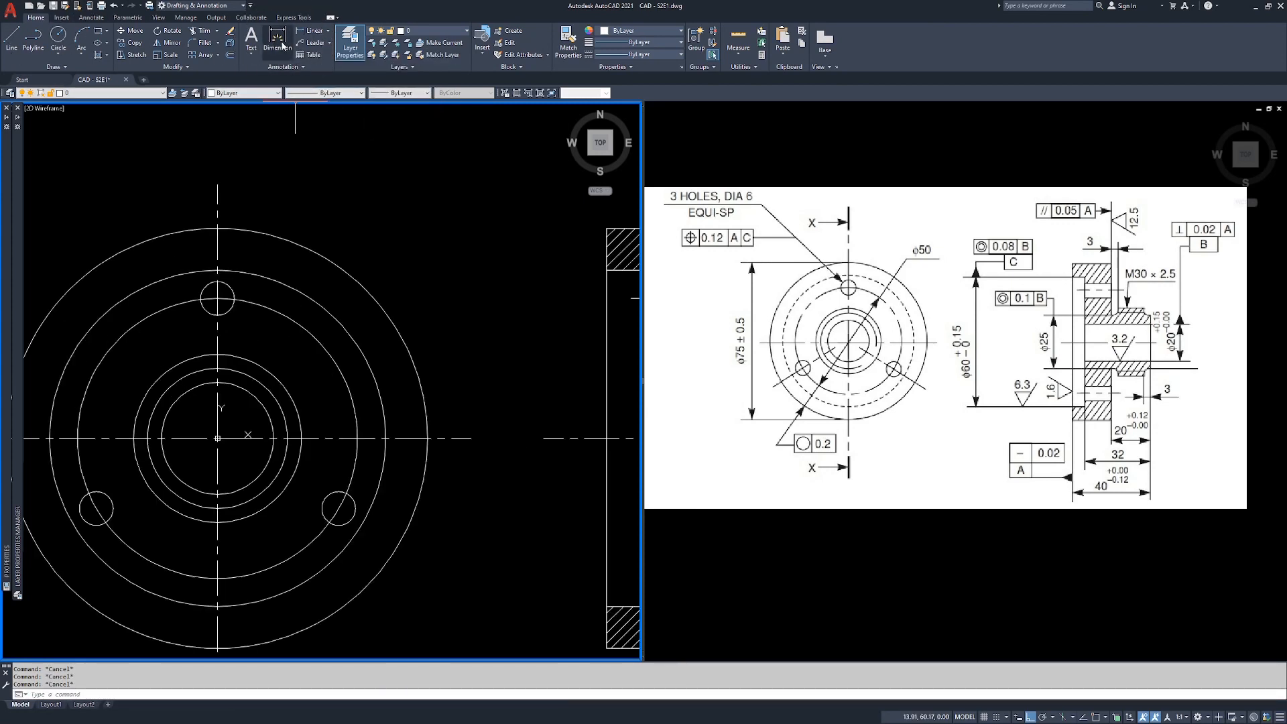
left_click(282, 44)
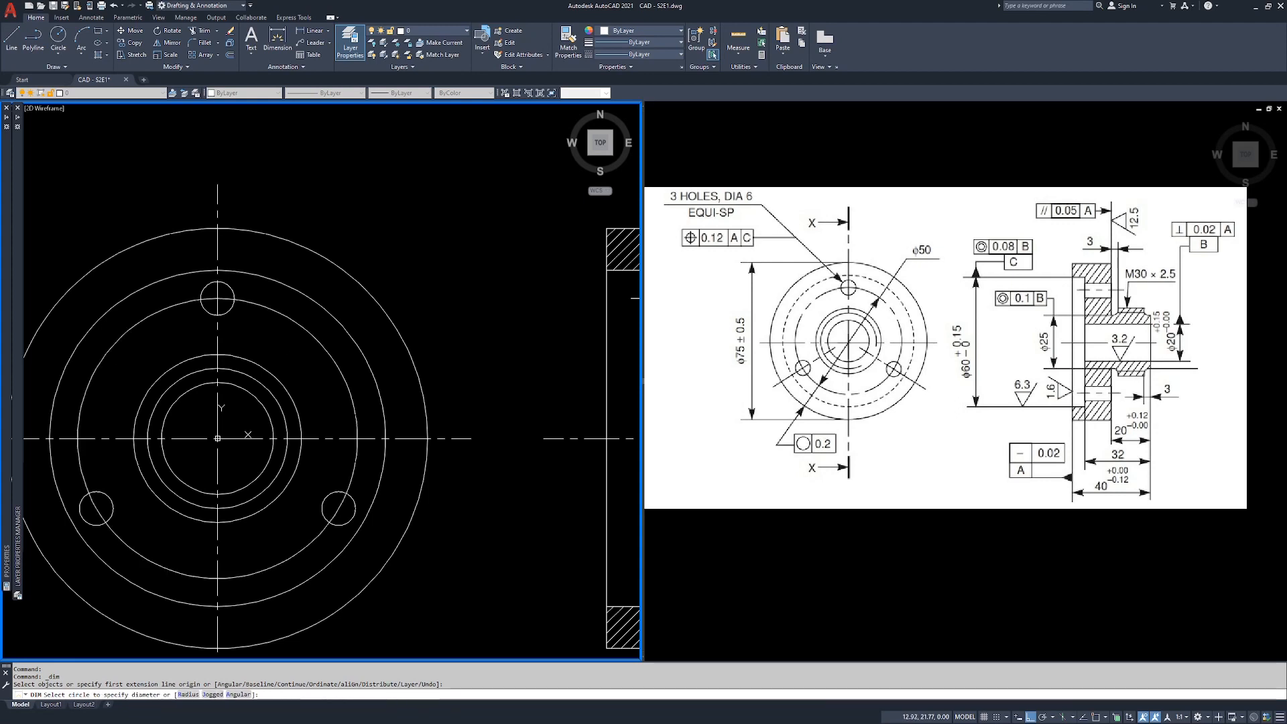
left_click(287, 316)
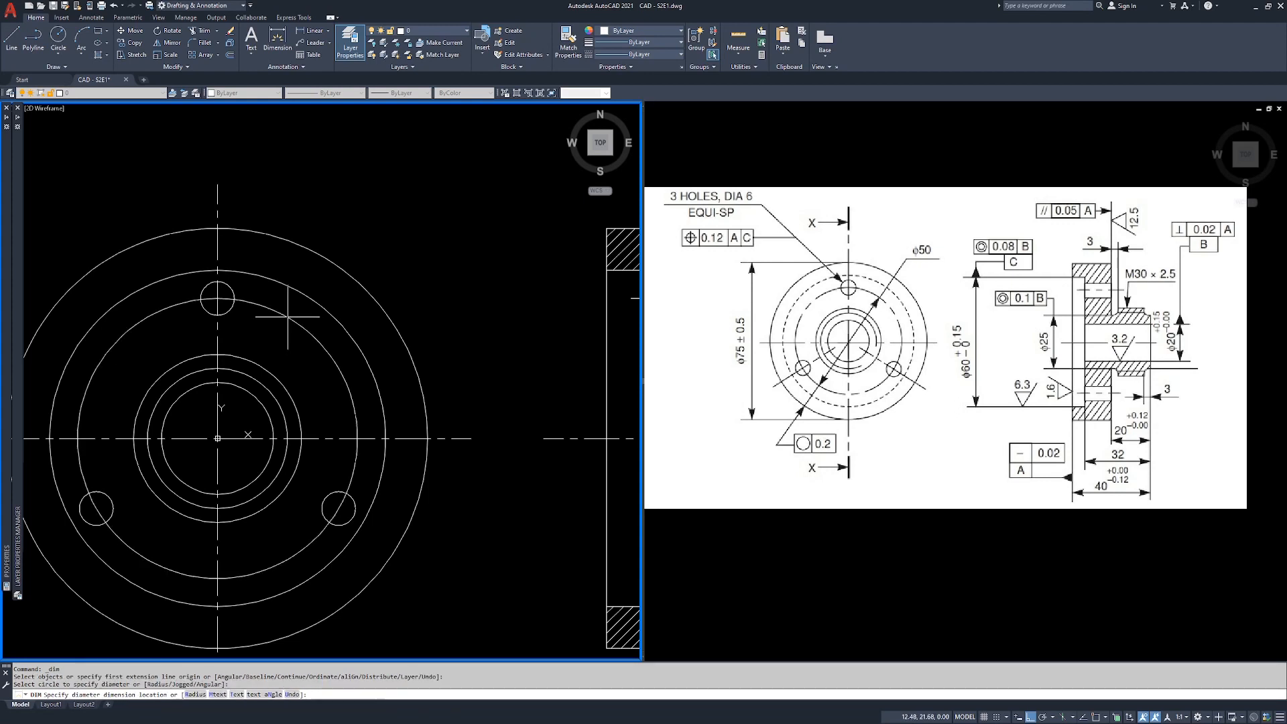
left_click(365, 241)
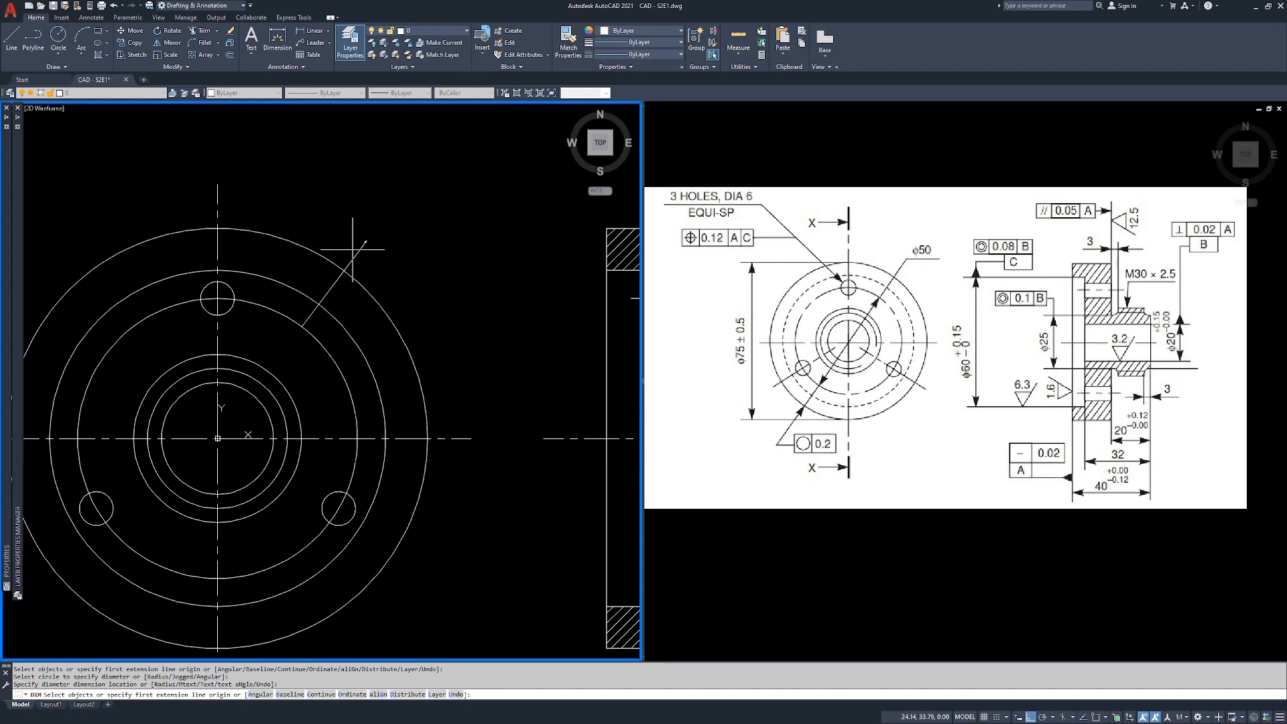
scroll(352, 241, "up", 8)
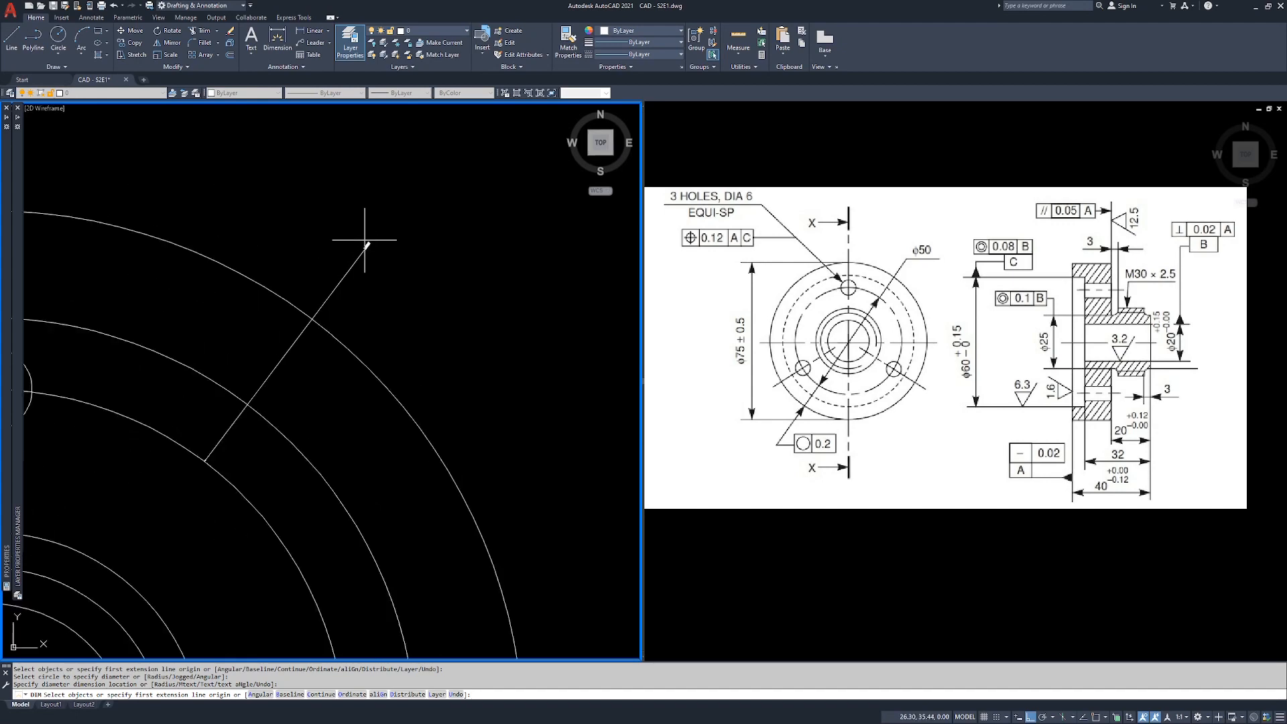
scroll(356, 241, "down", 7)
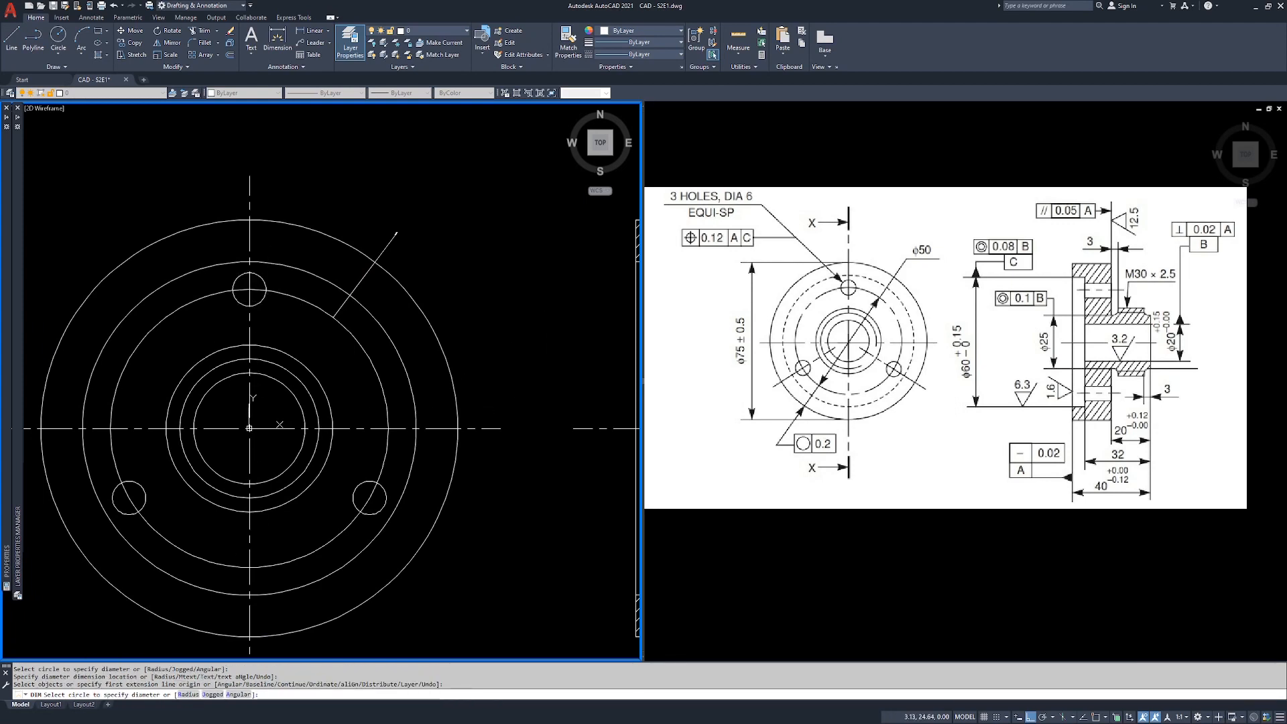
Dimension the diameters of the top bolt hole, the second-largest circle and the outermost circle, placing each beyond the front view's outer edge.
left_click(264, 280)
left_click(307, 203)
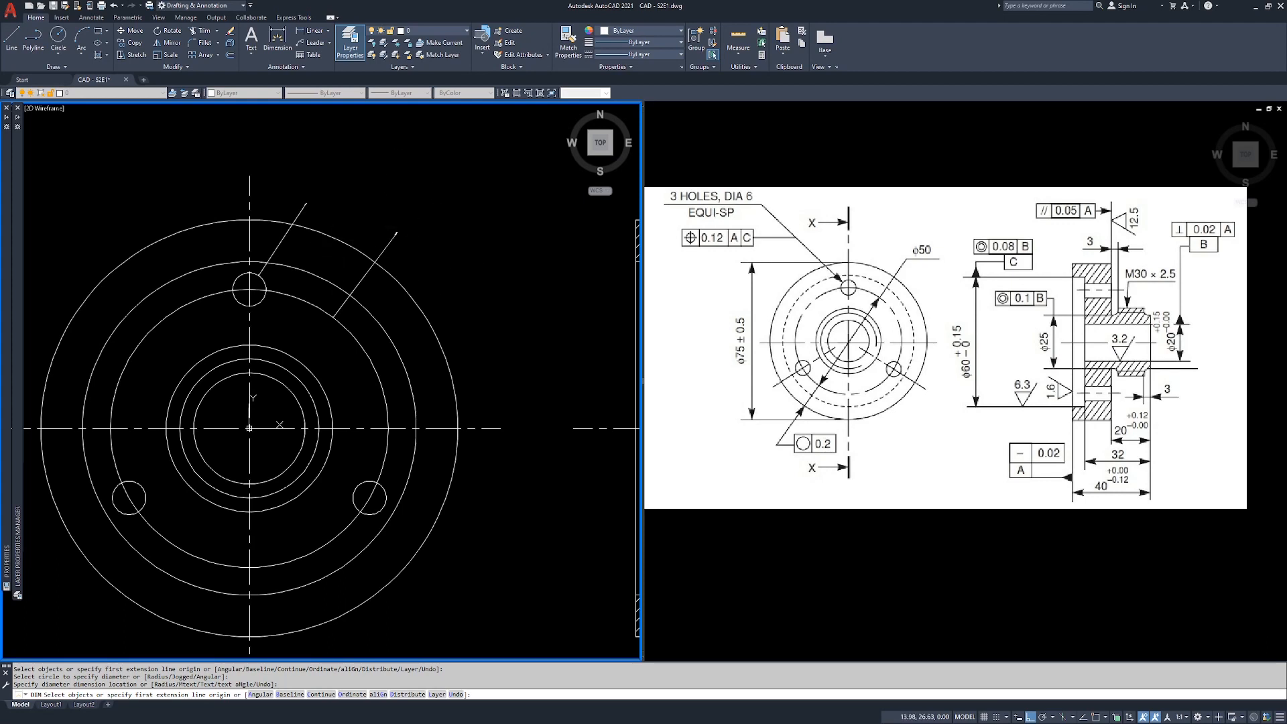
left_click(322, 280)
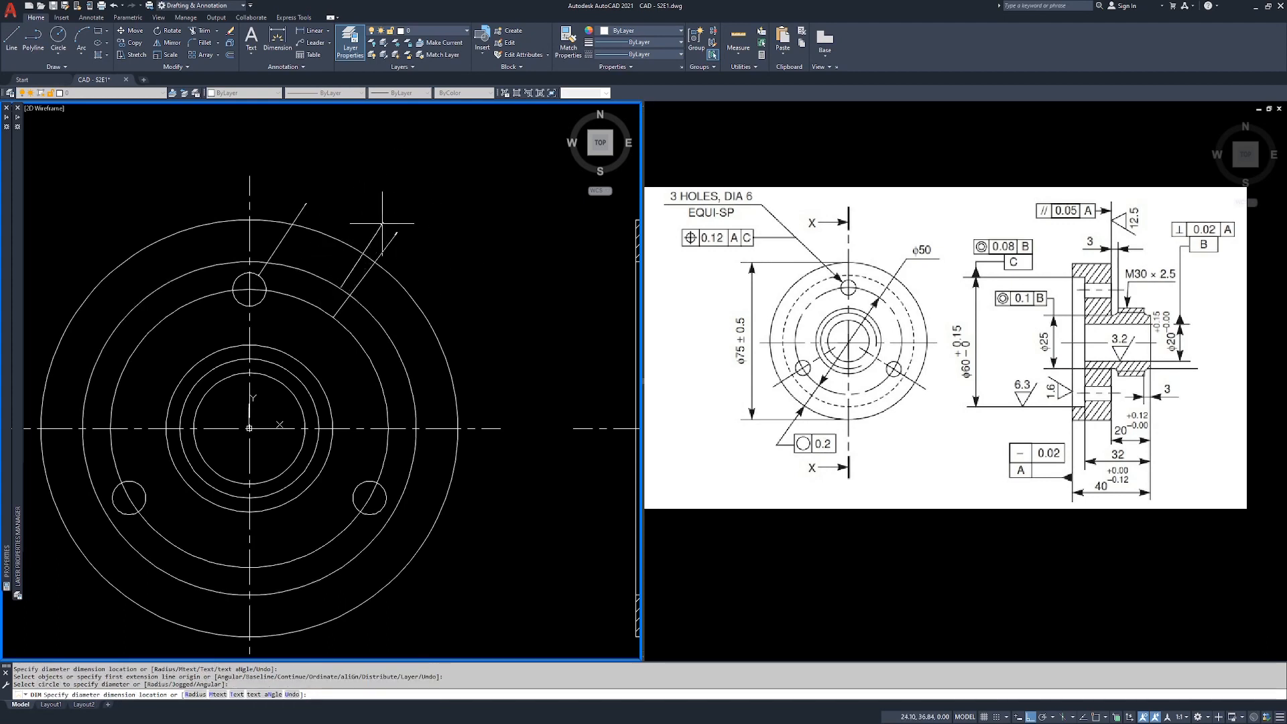
left_click(355, 214)
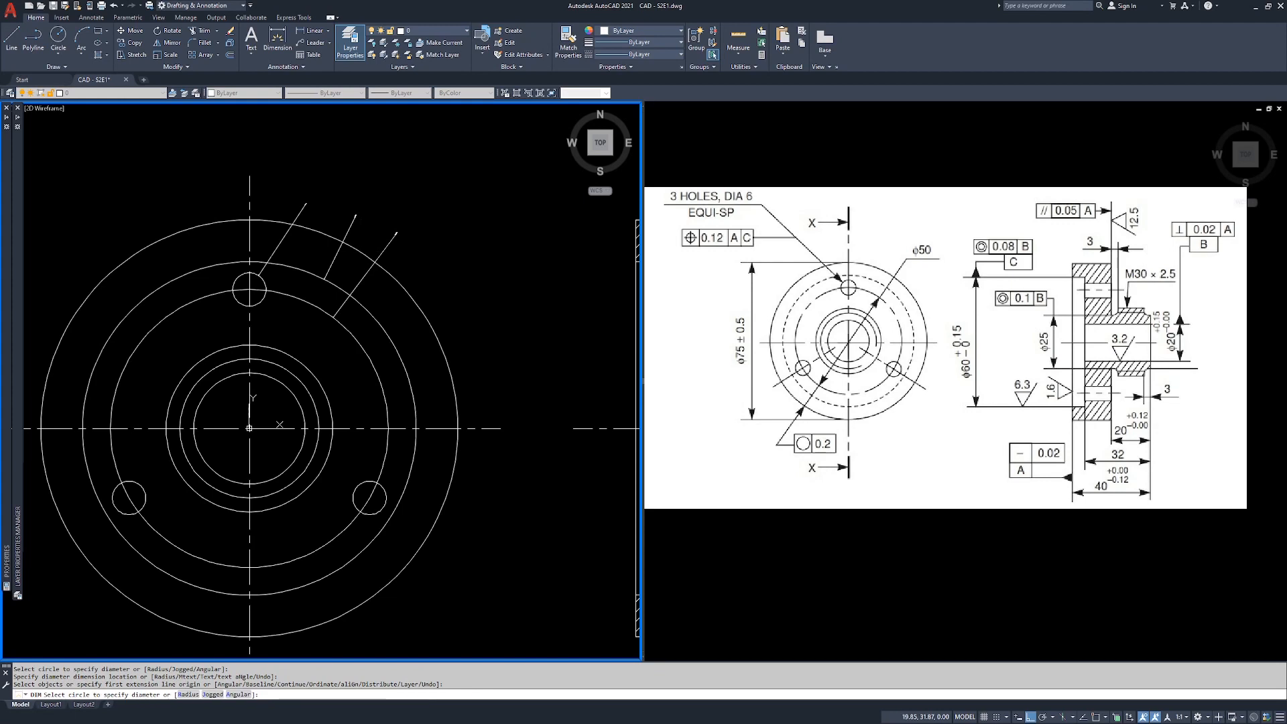
left_click(401, 281)
left_click(434, 238)
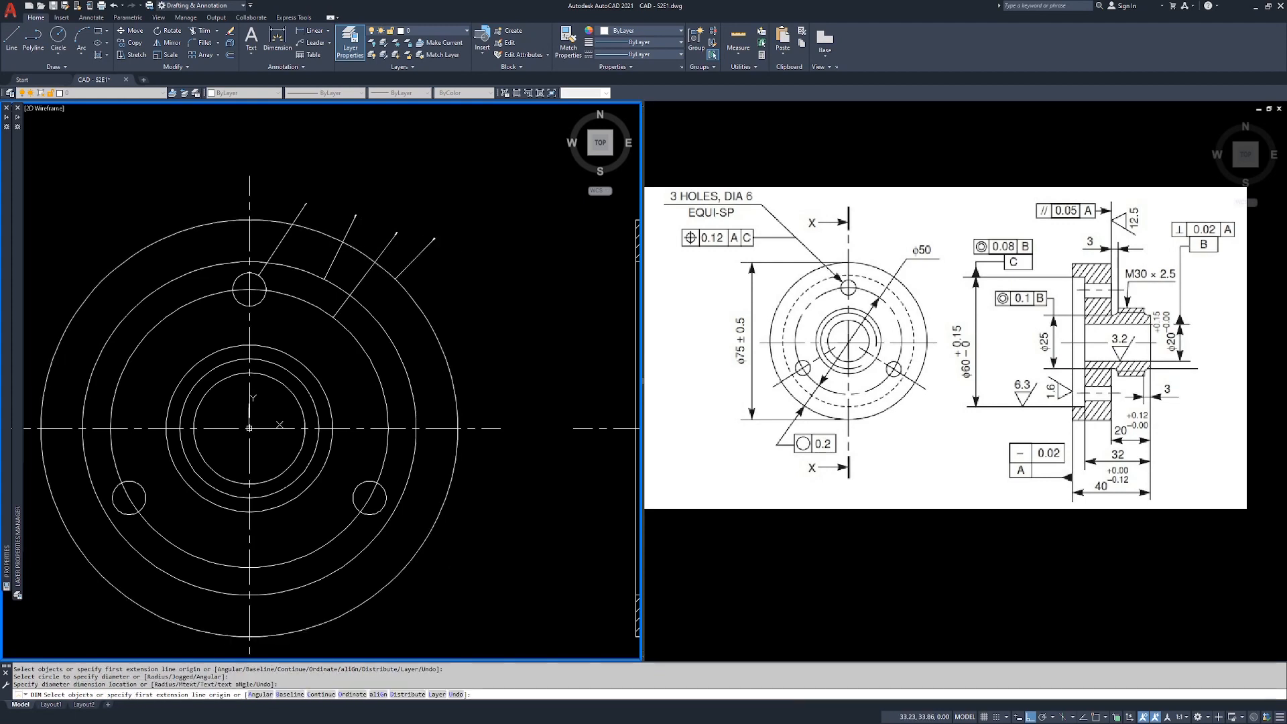
Add a vertical dimension across the outermost circle between its top and bottom centerline intersections, placed left of the front view.
middle_click_drag(225, 392, 299, 380)
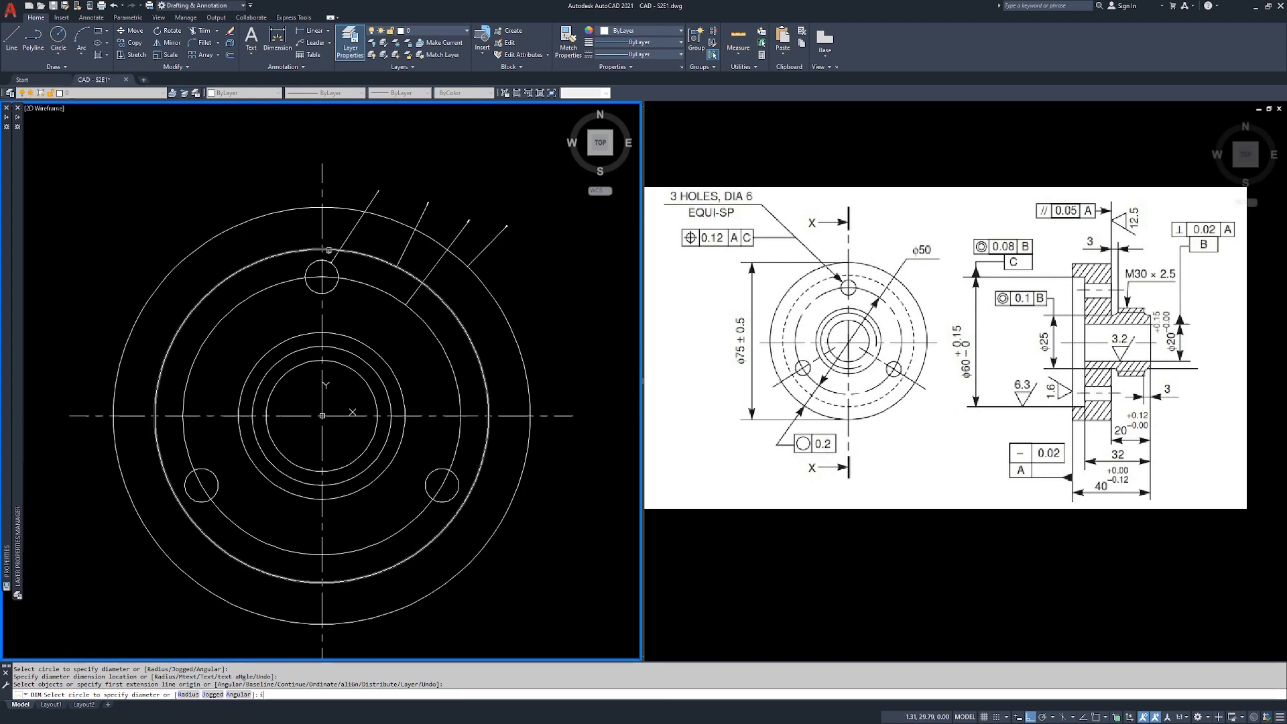
type("int")
key("Return")
left_click(322, 208)
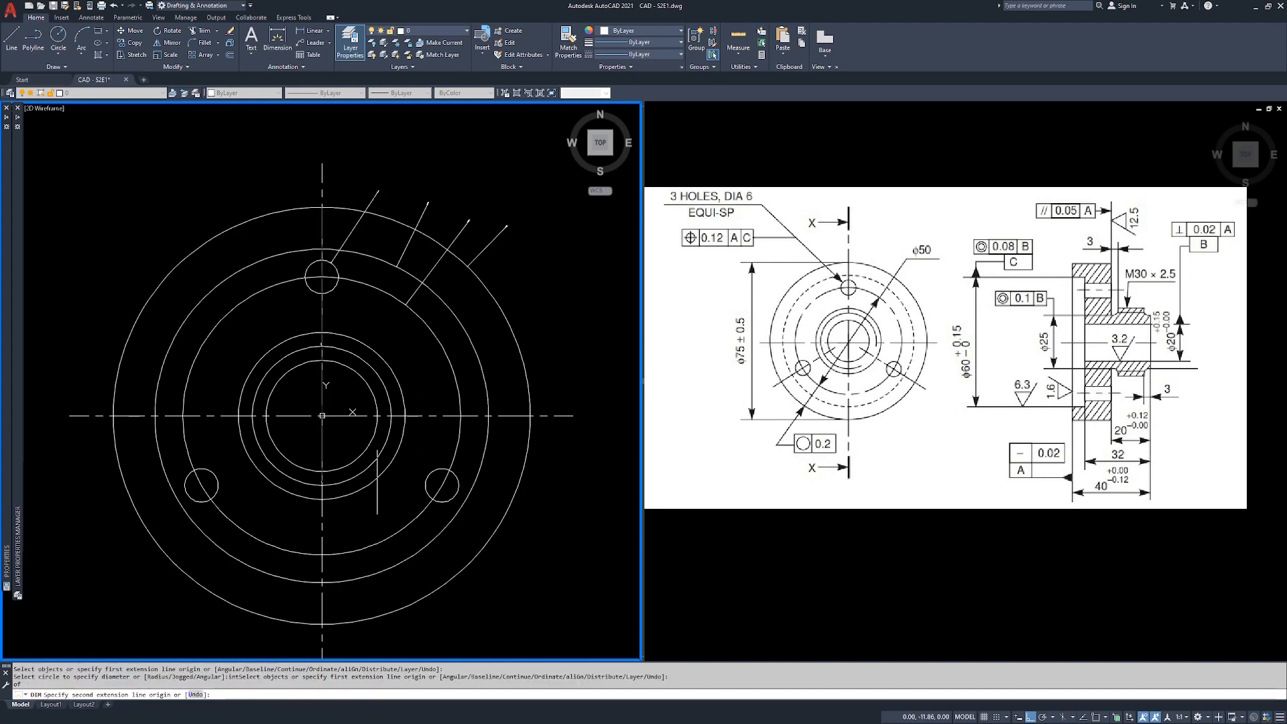
type("int")
key("Return")
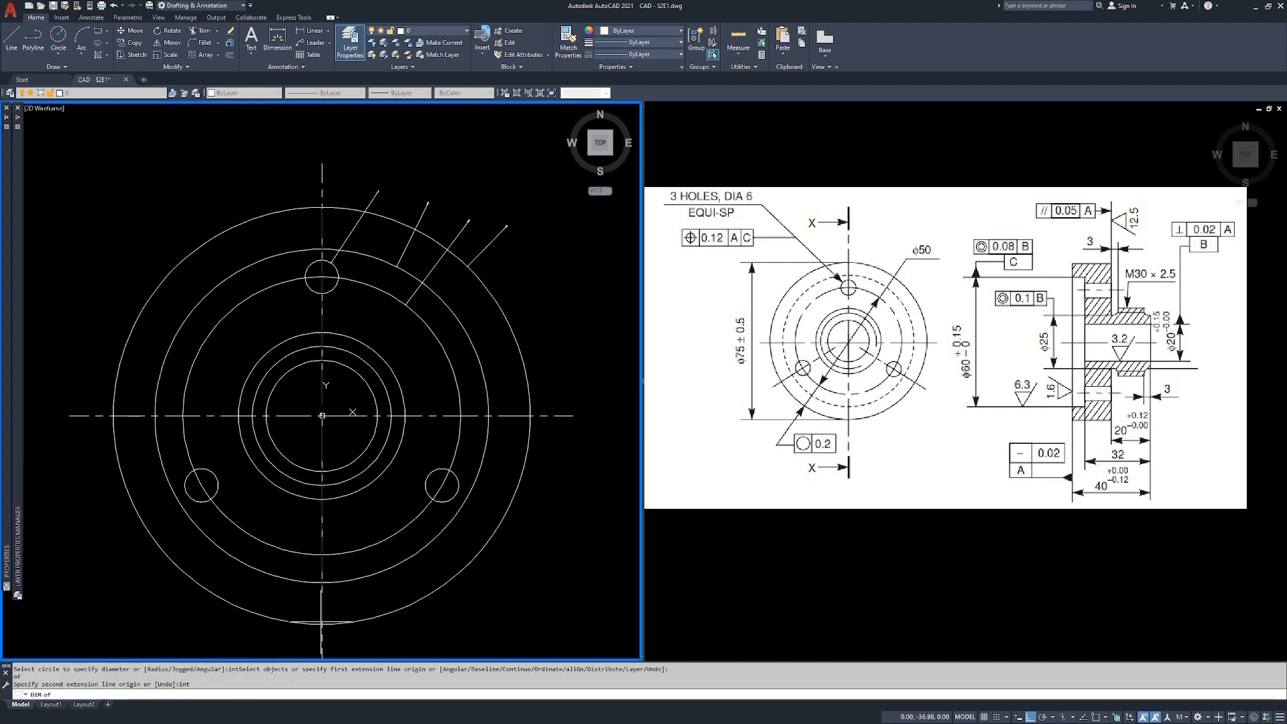
left_click(323, 624)
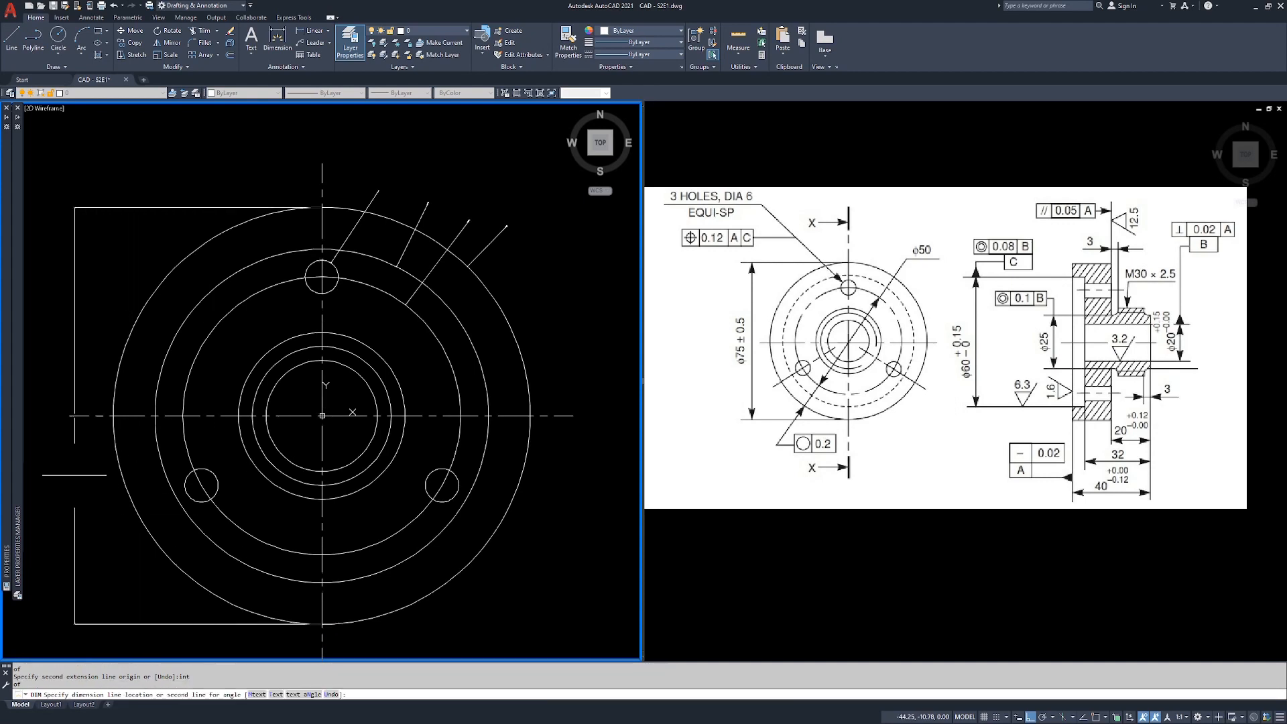
left_click(51, 472)
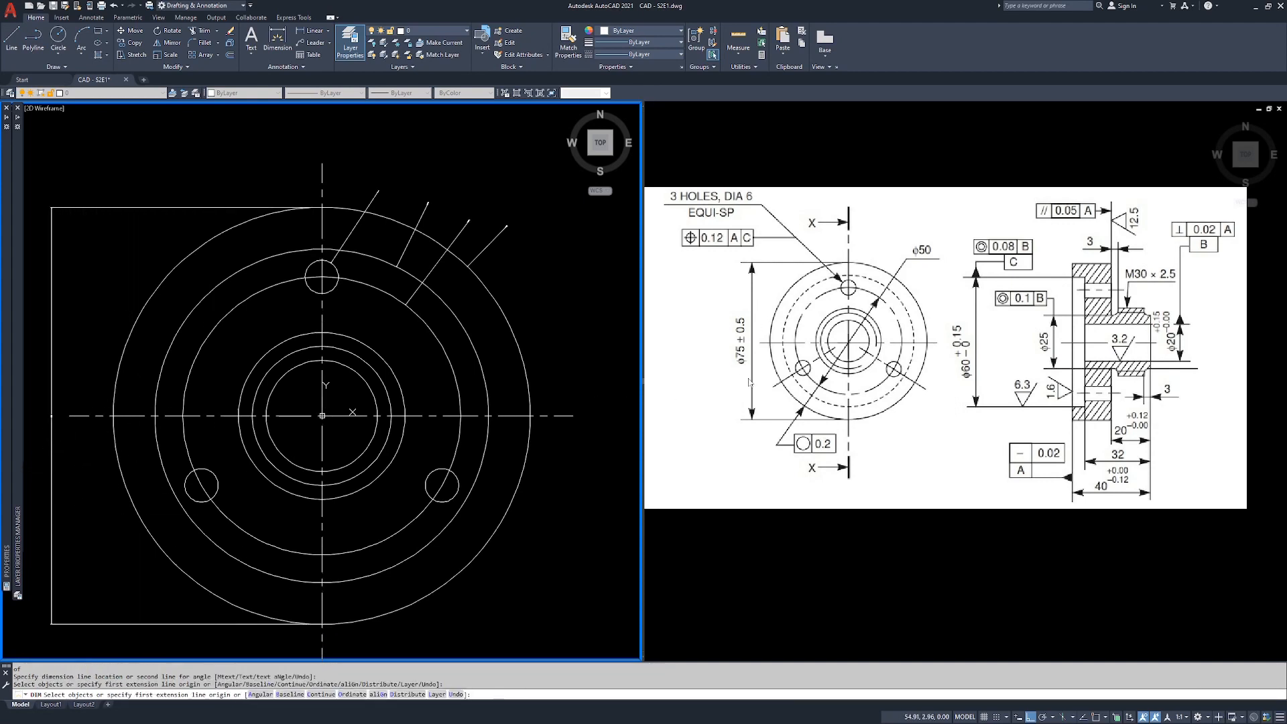
scroll(195, 373, "up", 6)
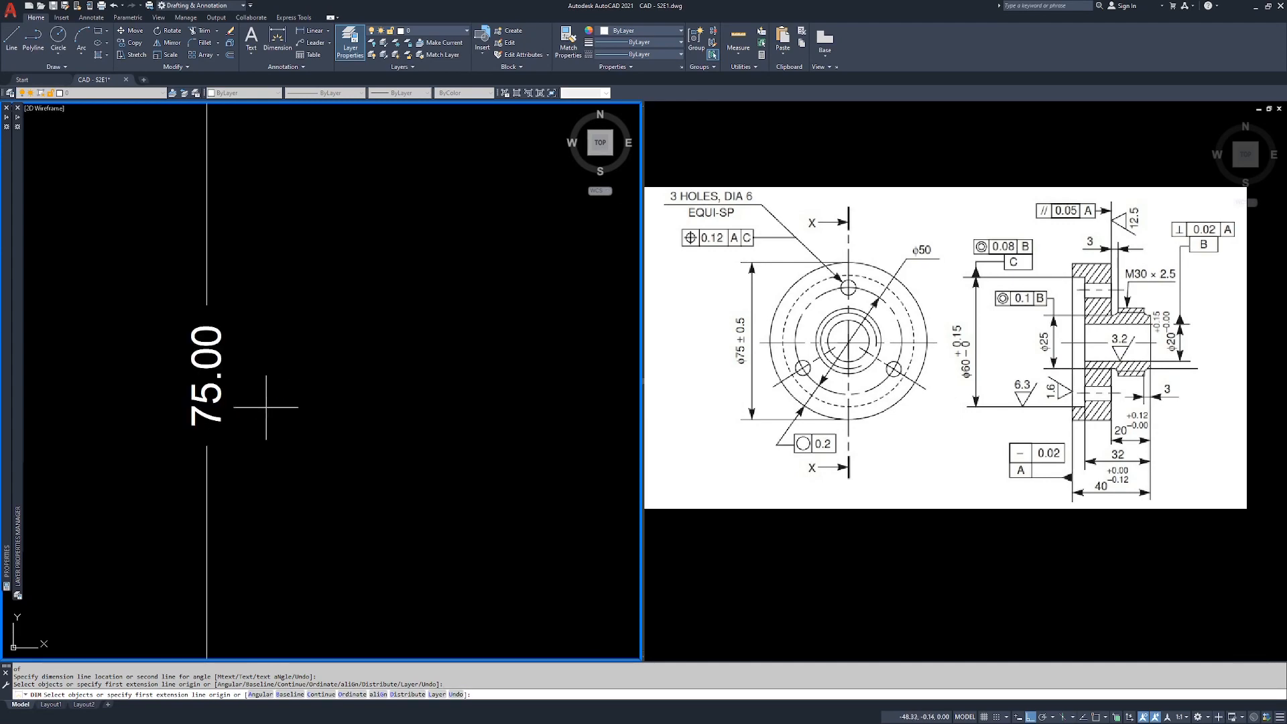
scroll(215, 368, "down", 7)
mouse_move(472, 349)
middle_mouse_down()
mouse_move(428, 347)
mouse_move(474, 392)
middle_mouse_up()
scroll(428, 347, "up", 2)
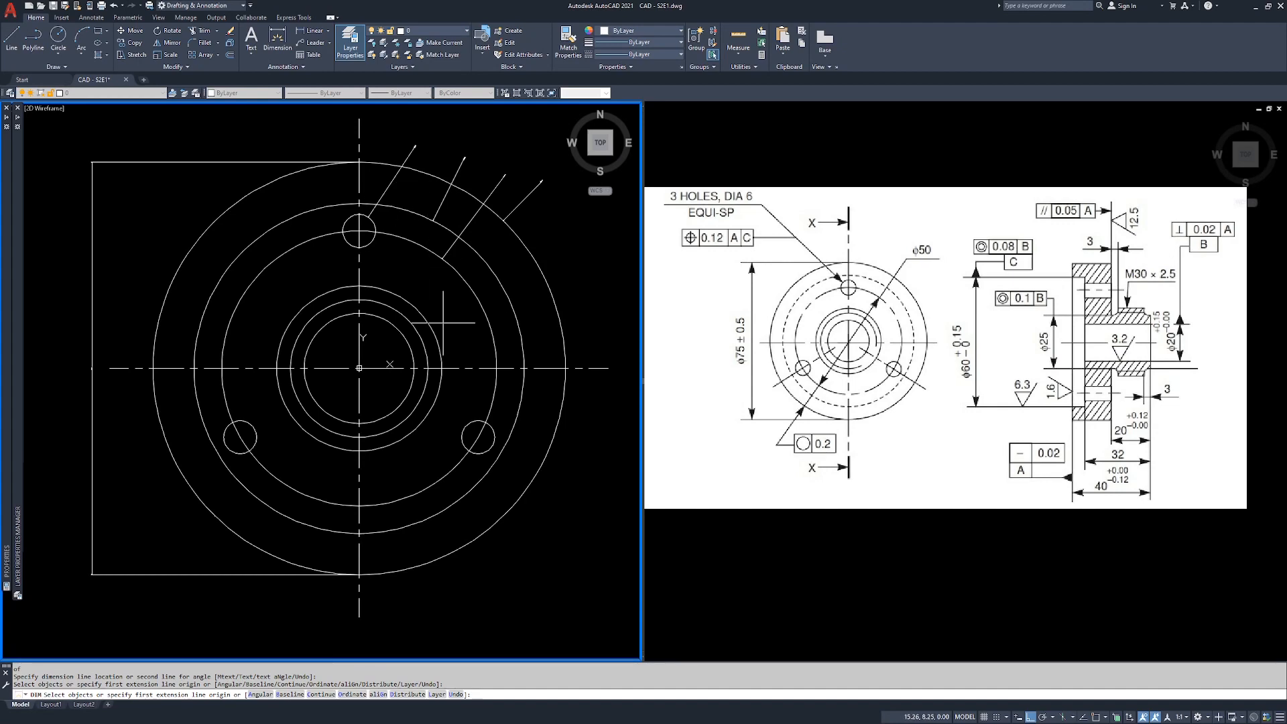
Dimension the central bore's height between its endpoints at the hub's right end face, placing it right of the section view.
scroll(460, 318, "down", 2)
middle_click_drag(540, 300, 334, 306)
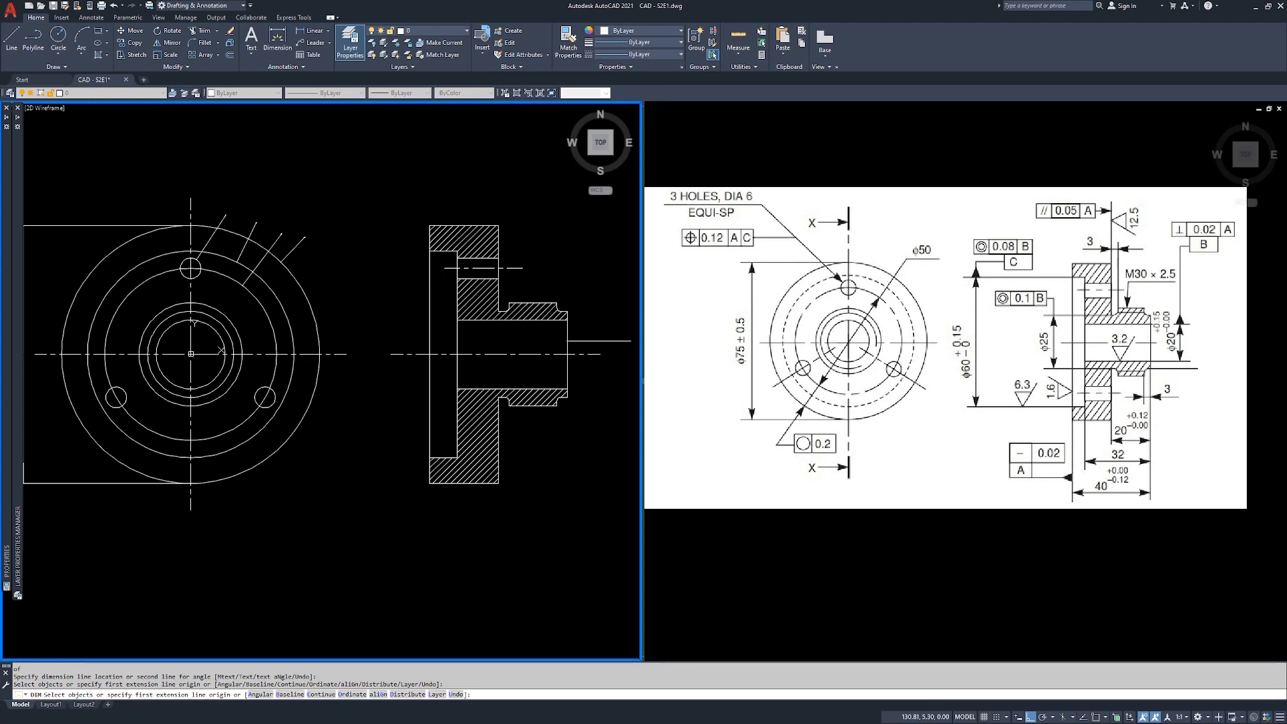
middle_click_drag(597, 304, 529, 304)
scroll(515, 306, "up", 2)
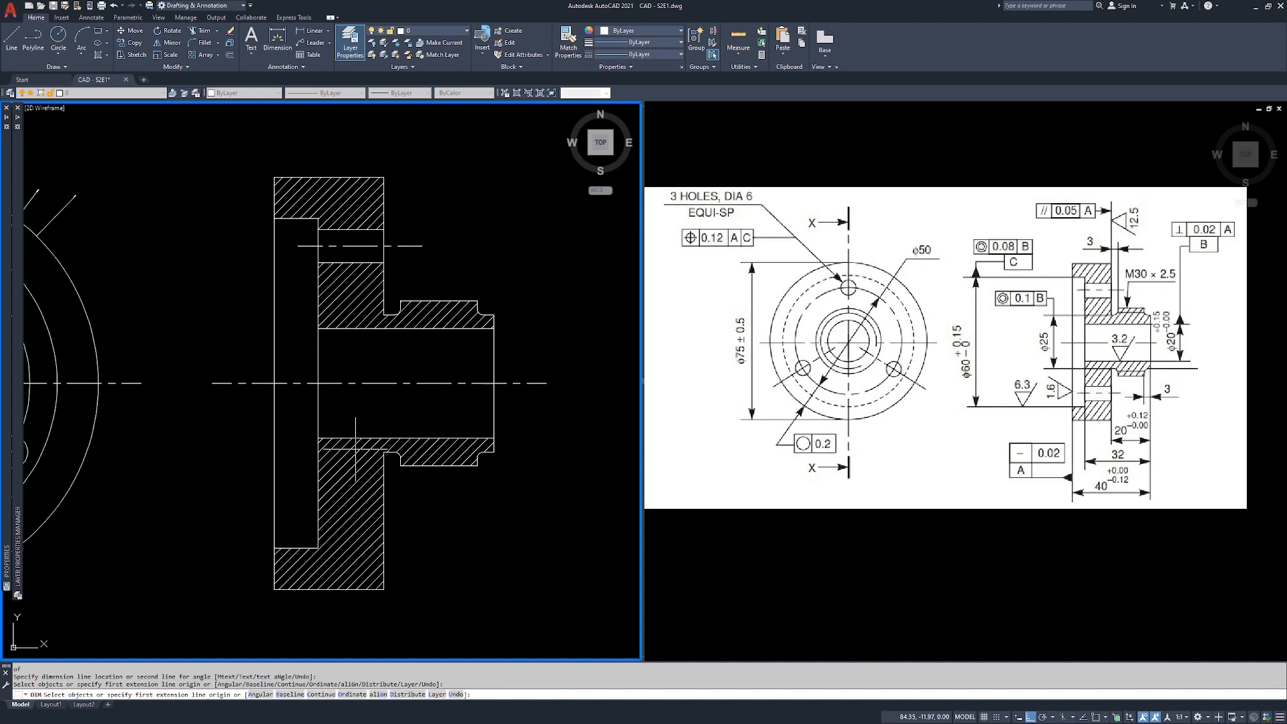
type("end")
key("Return")
left_click(487, 441)
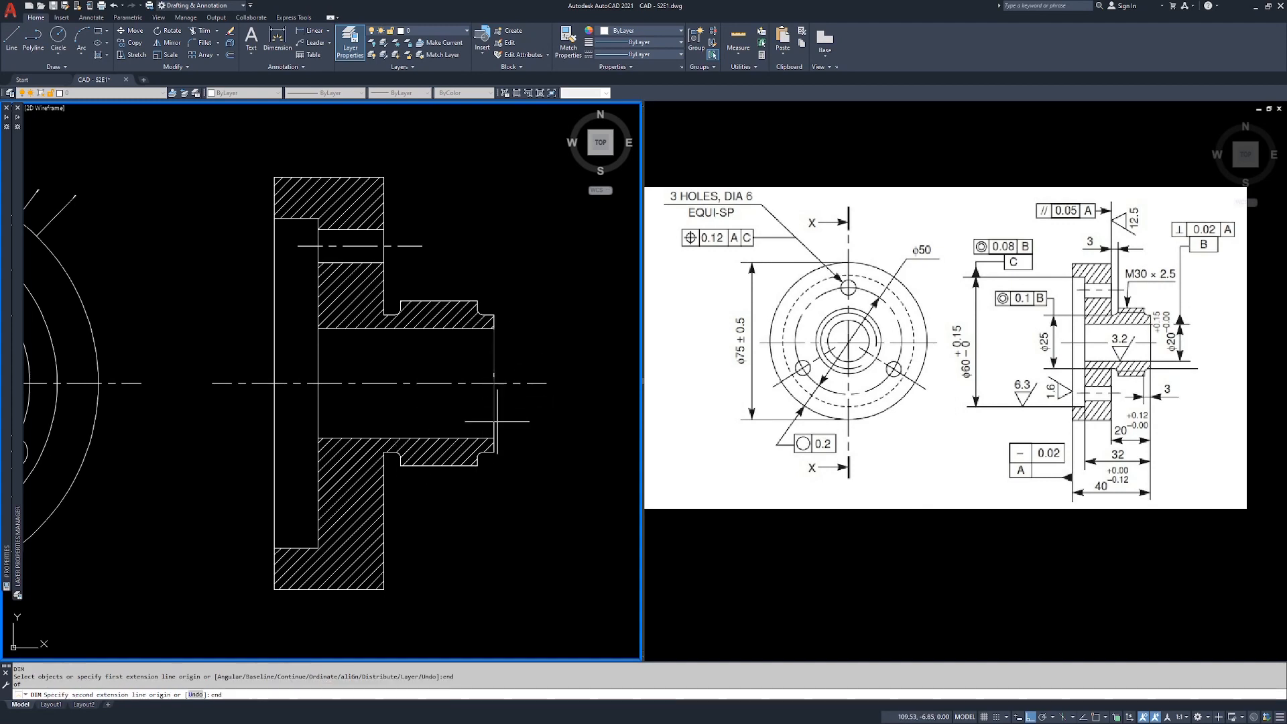
type("end")
key("Return")
left_click(494, 328)
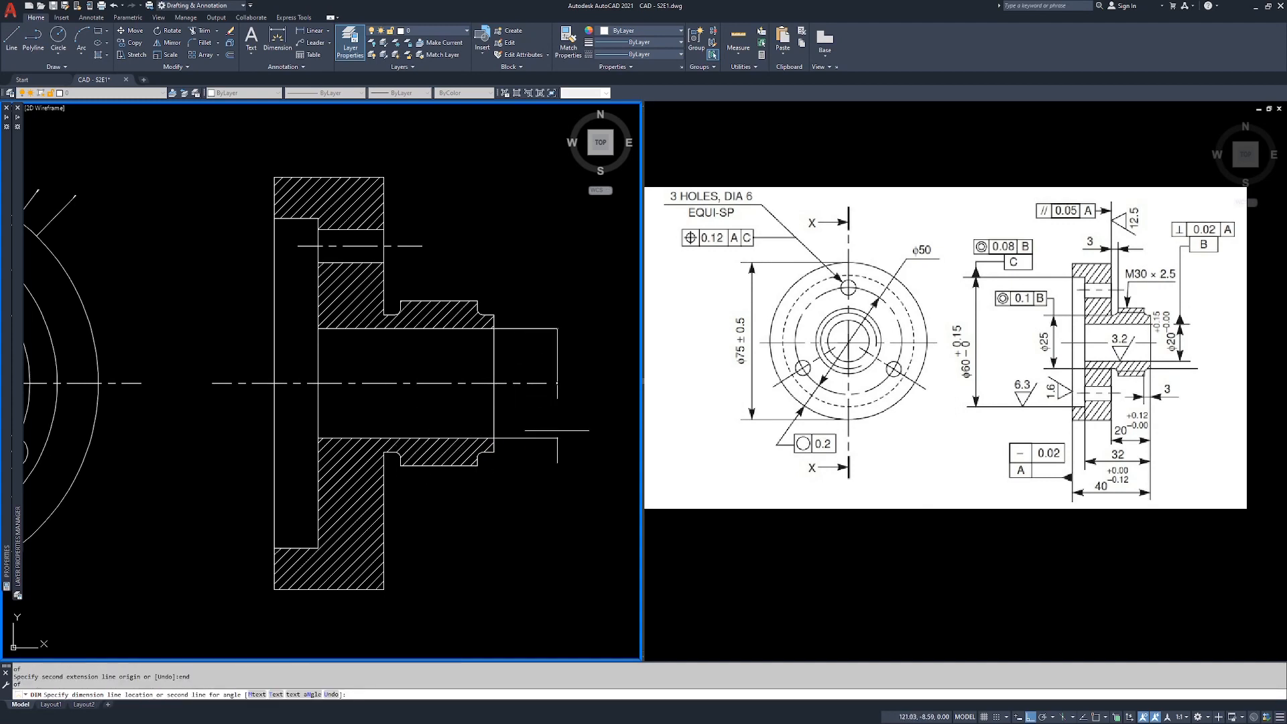
left_click(557, 430)
scroll(558, 384, "up", 10)
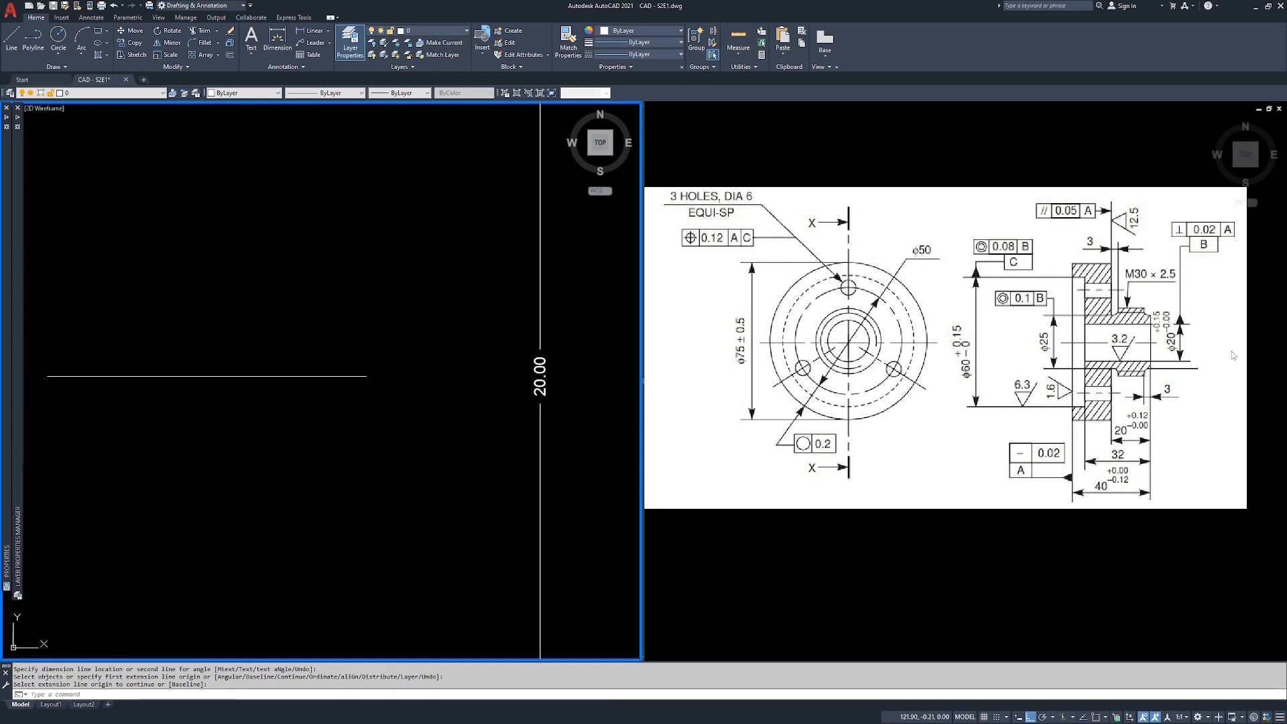
scroll(571, 374, "down", 5)
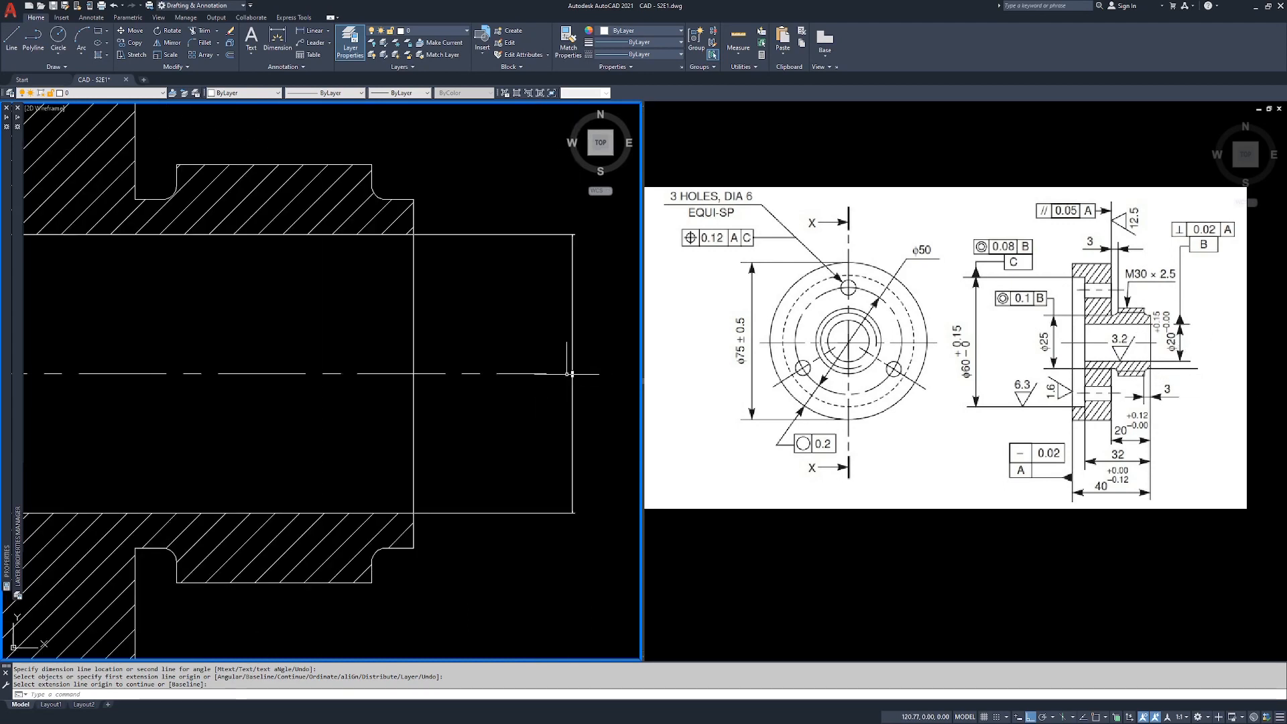
scroll(550, 375, "down", 3)
middle_click_drag(299, 375, 339, 380)
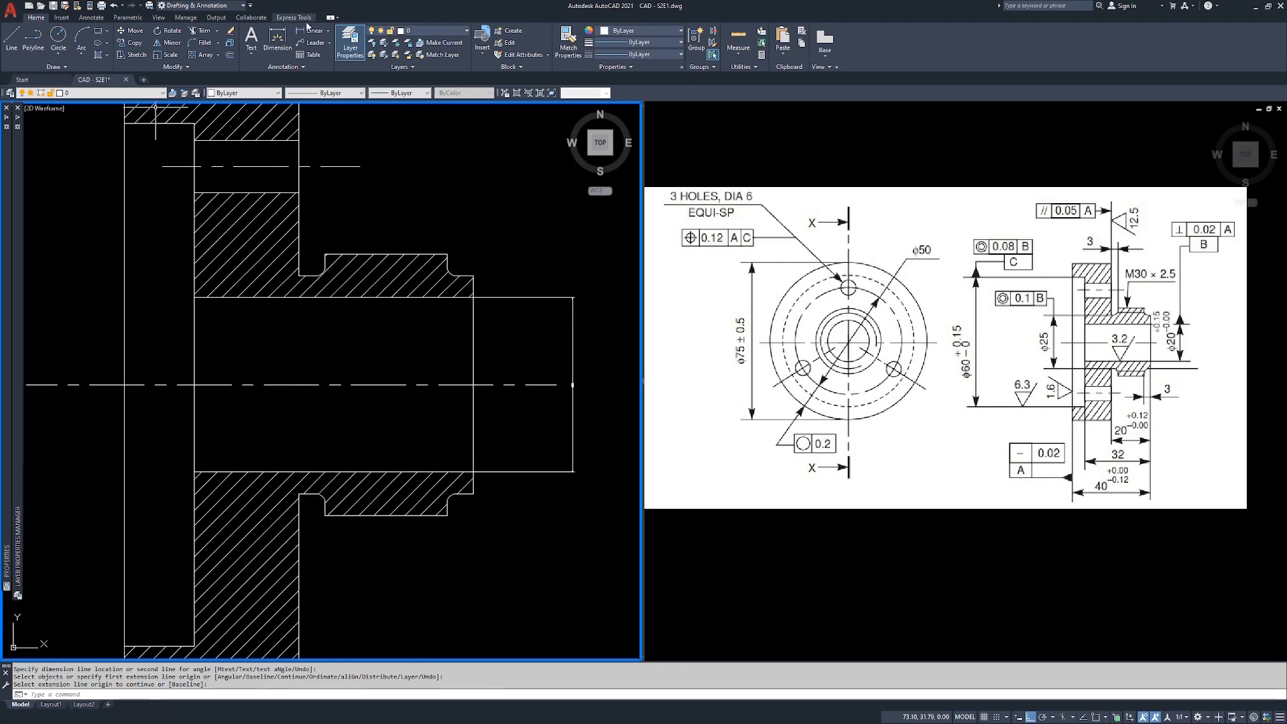
Dimension the threaded hub section's height between its right-hand outer corners, placing it right of the bore dimension.
left_click(276, 40)
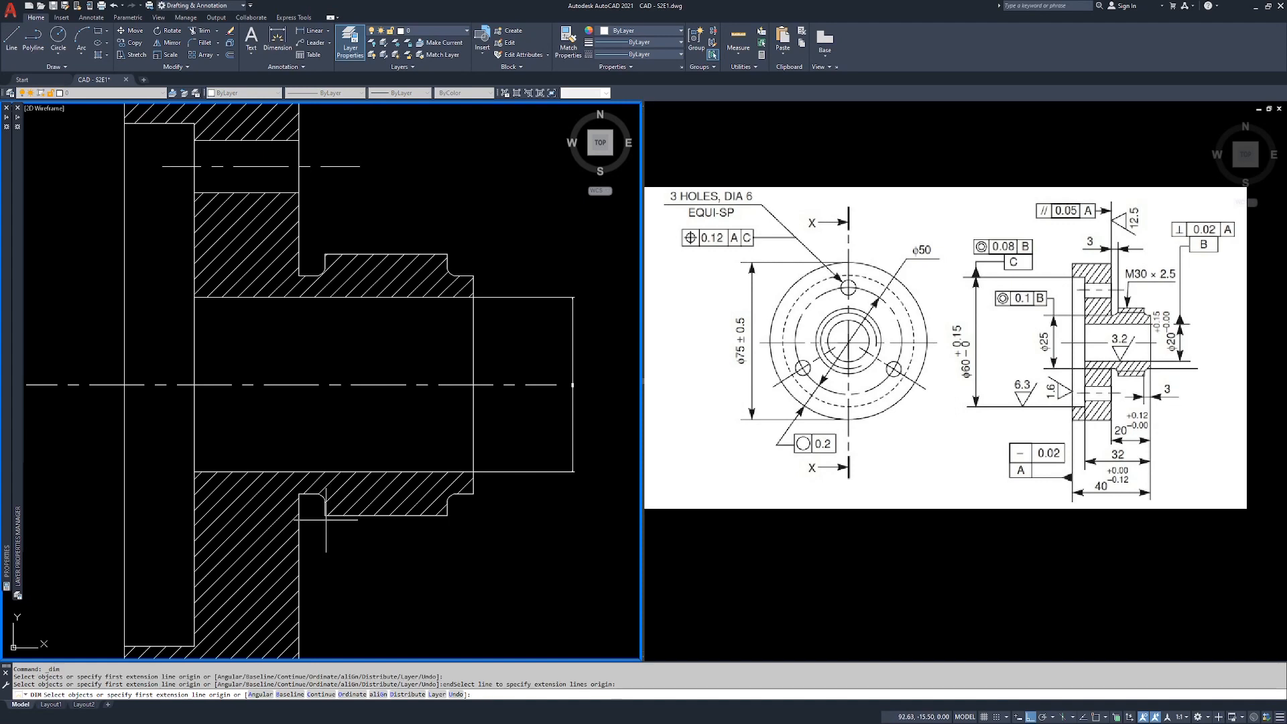
left_click(447, 516)
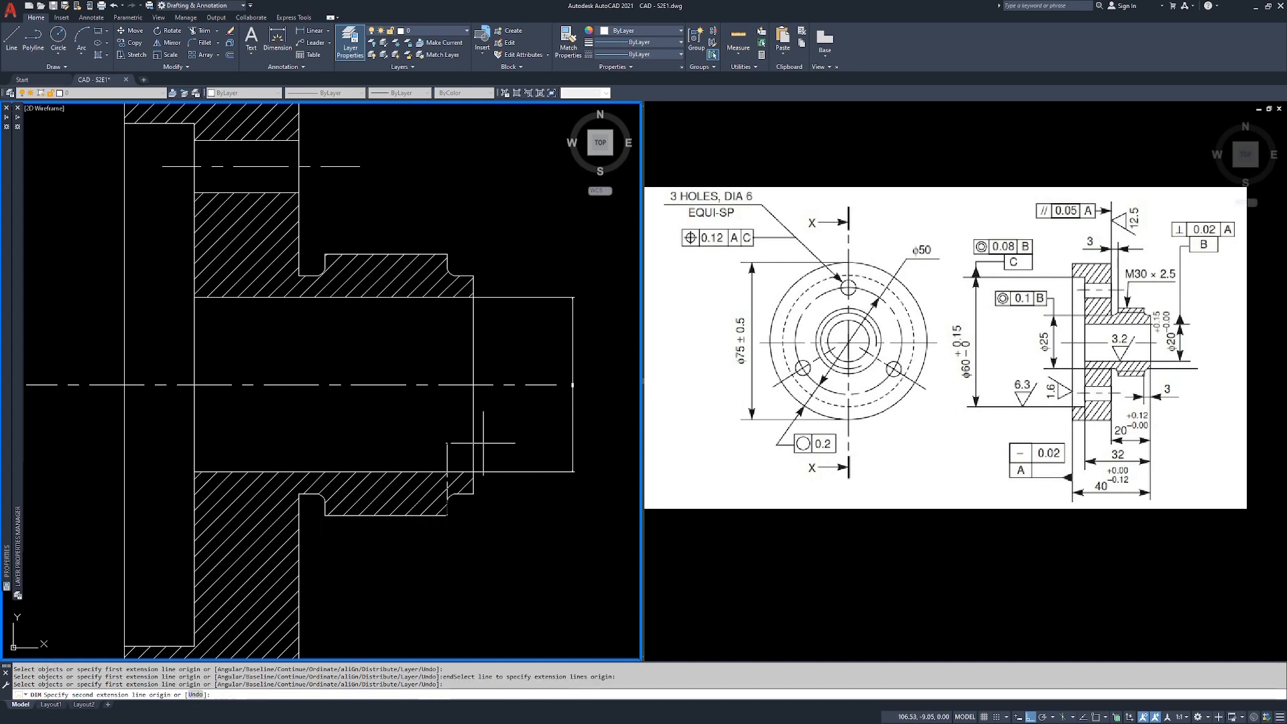
type("end")
key("Return")
left_click(447, 253)
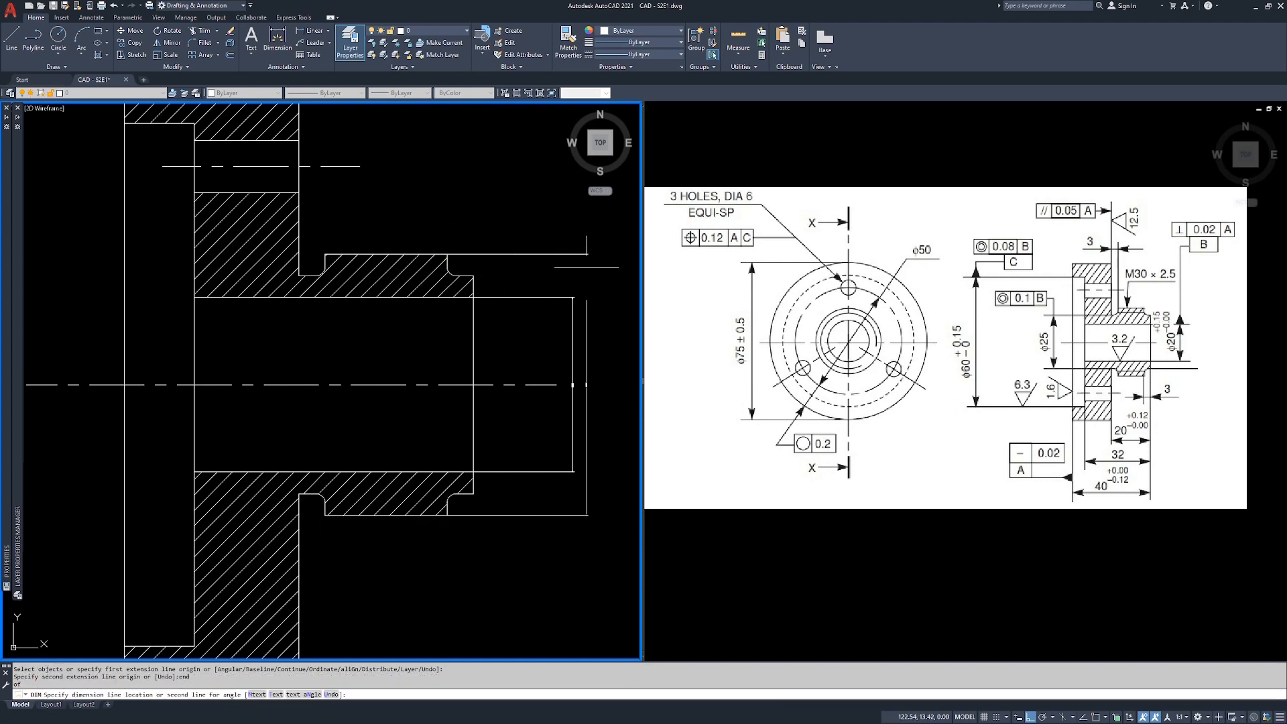
left_click(589, 267)
scroll(583, 396, "up", 5)
scroll(605, 343, "down", 4)
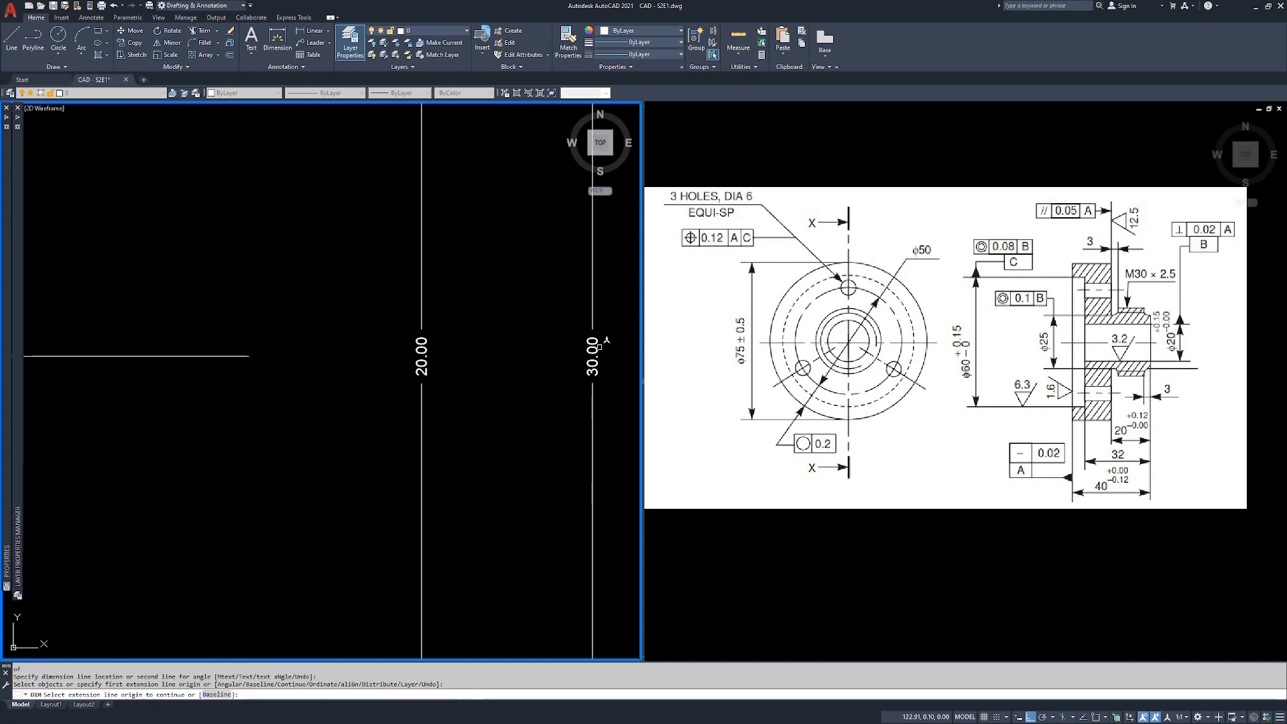
scroll(466, 332, "down", 2)
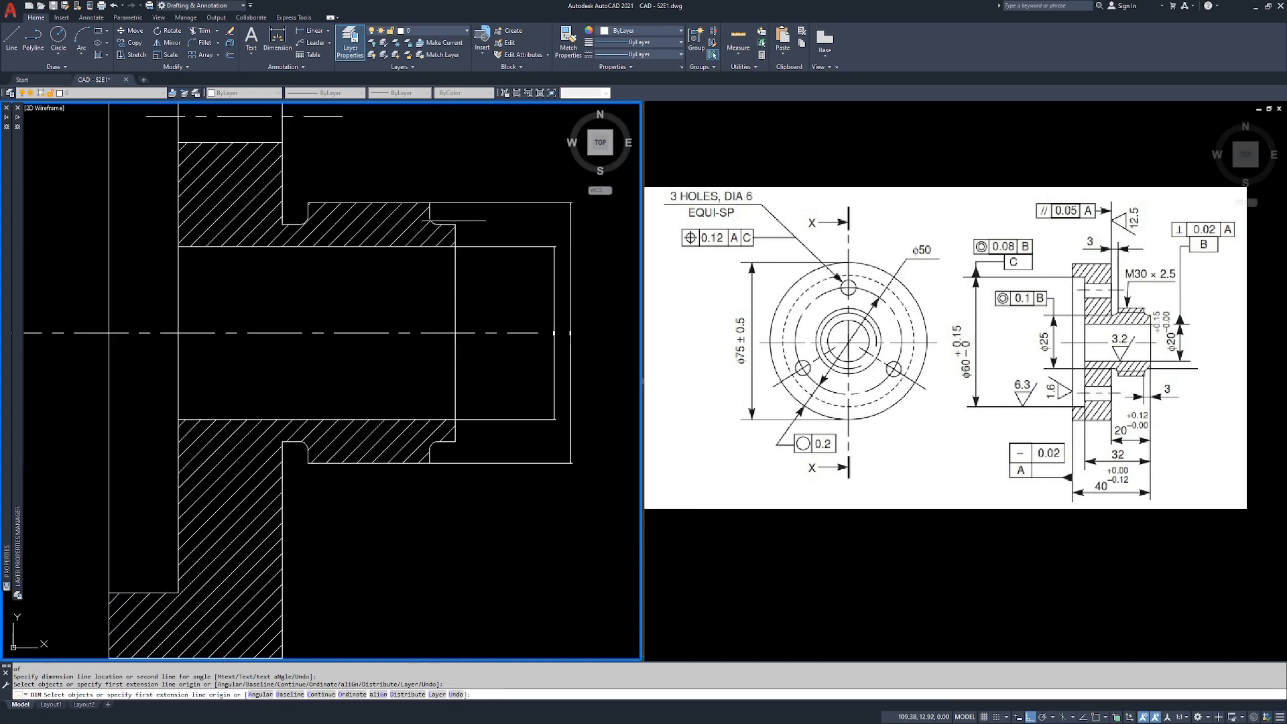
Dimension the full height of the hub's right end face, placing it between the bore and thread dimensions.
left_click(456, 333)
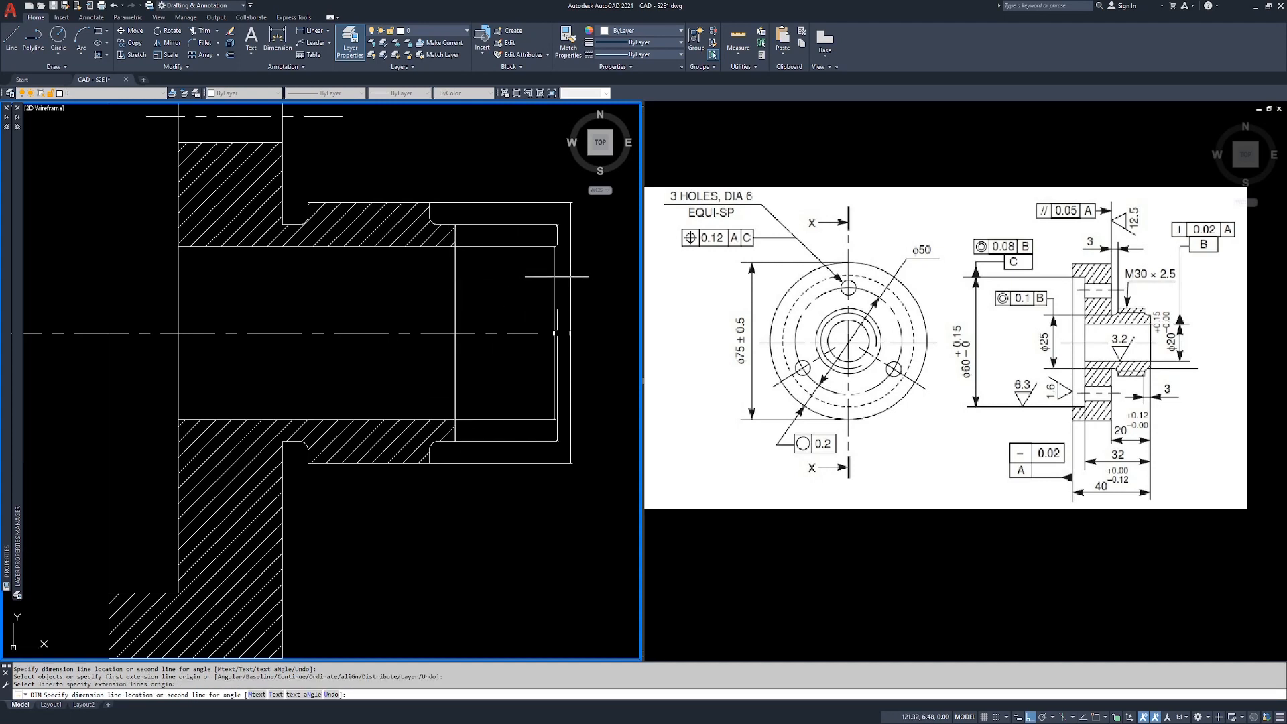
left_click(537, 420)
scroll(570, 309, "up", 5)
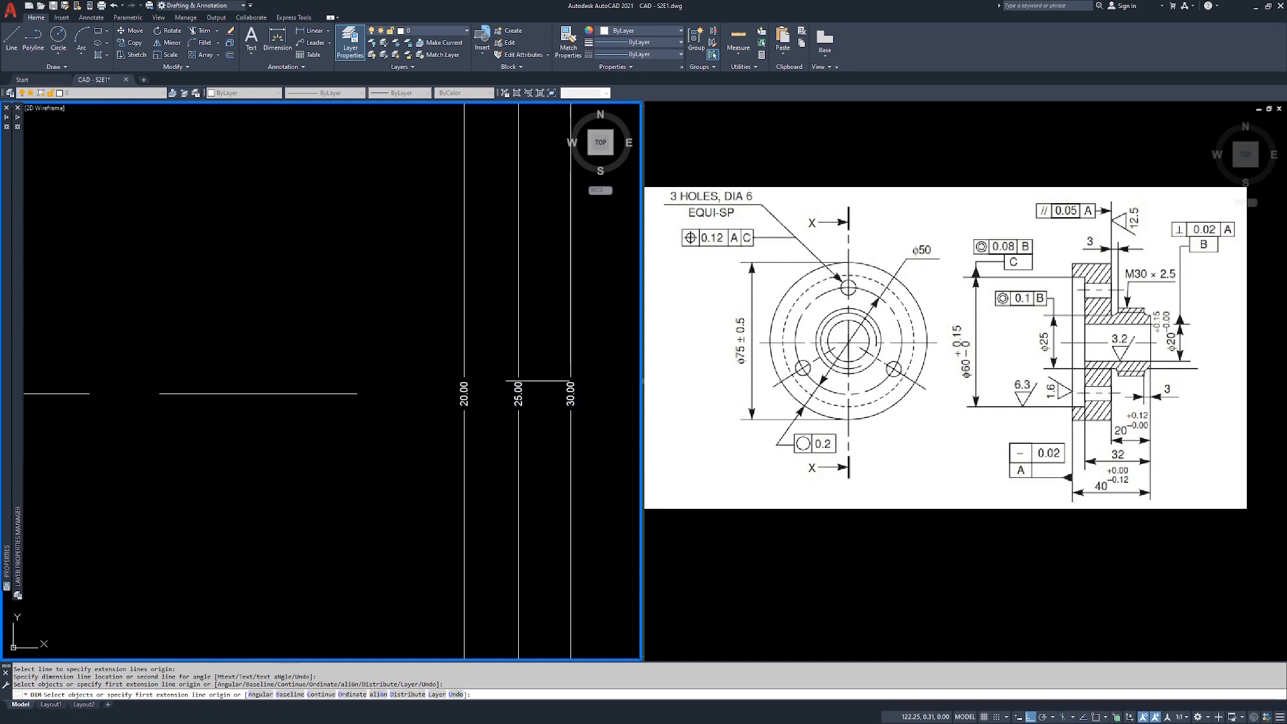
scroll(537, 380, "up", 4)
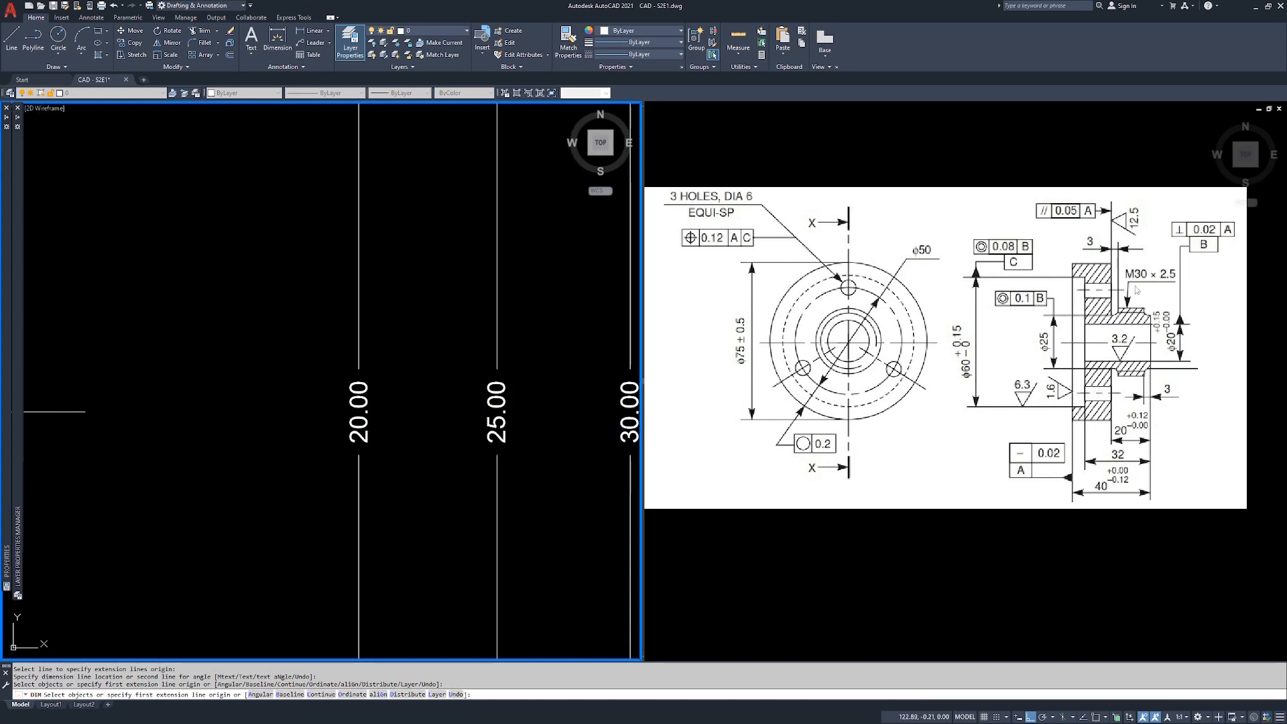
key("Escape")
key("Escape")
Dimension the height of the recess in the flange's left face, placing it left of the section view.
scroll(512, 391, "down", 5)
middle_click_drag(431, 290, 459, 314)
type("dim")
key("Return")
left_click(300, 255)
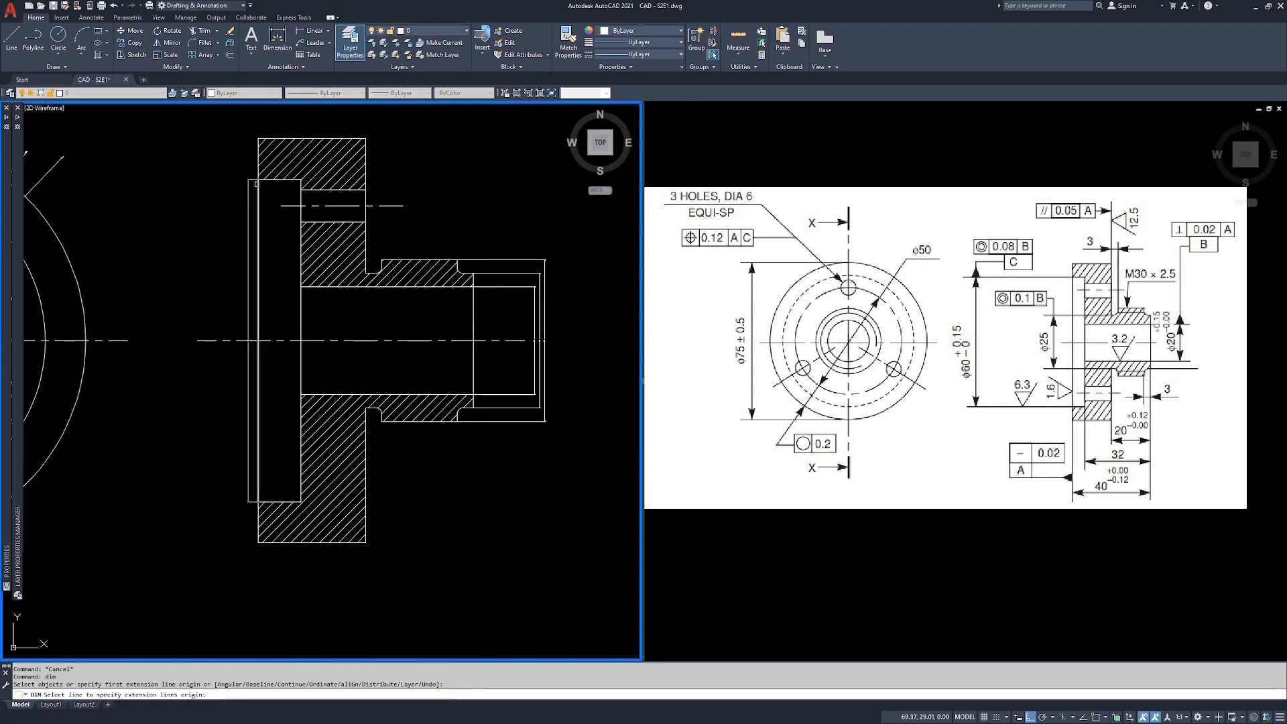
left_click(187, 295)
scroll(147, 328, "up", 5)
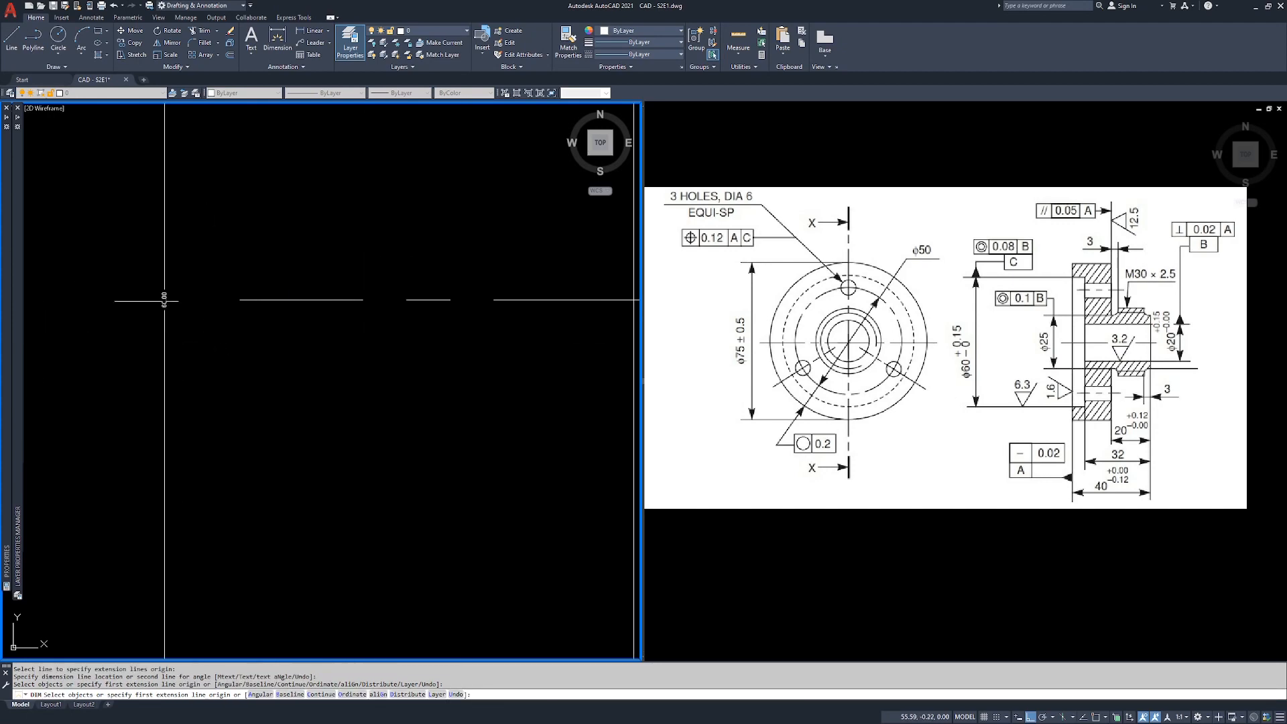
scroll(180, 301, "down", 5)
key("Escape")
key("Escape")
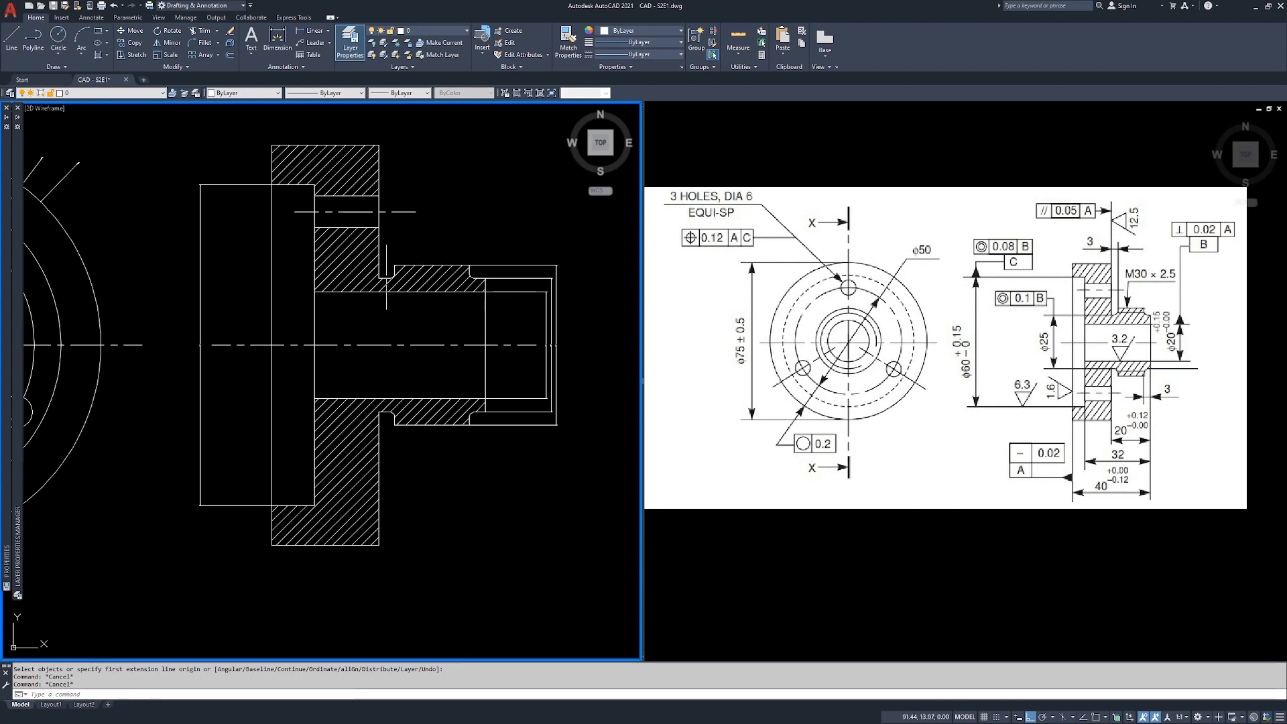
Dimension the groove width from the flange's upper-right corner to the thread's upper-left corner, placing it above the flange.
scroll(386, 274, "up", 5)
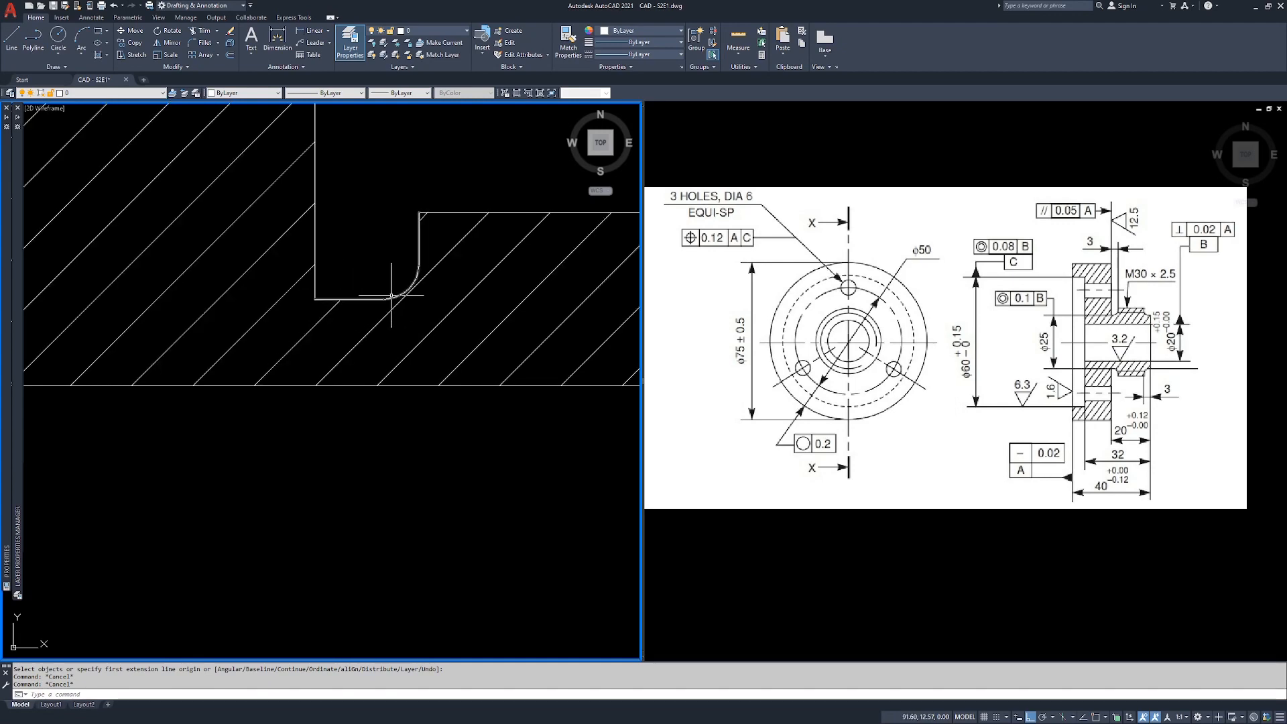
scroll(391, 245, "down", 5)
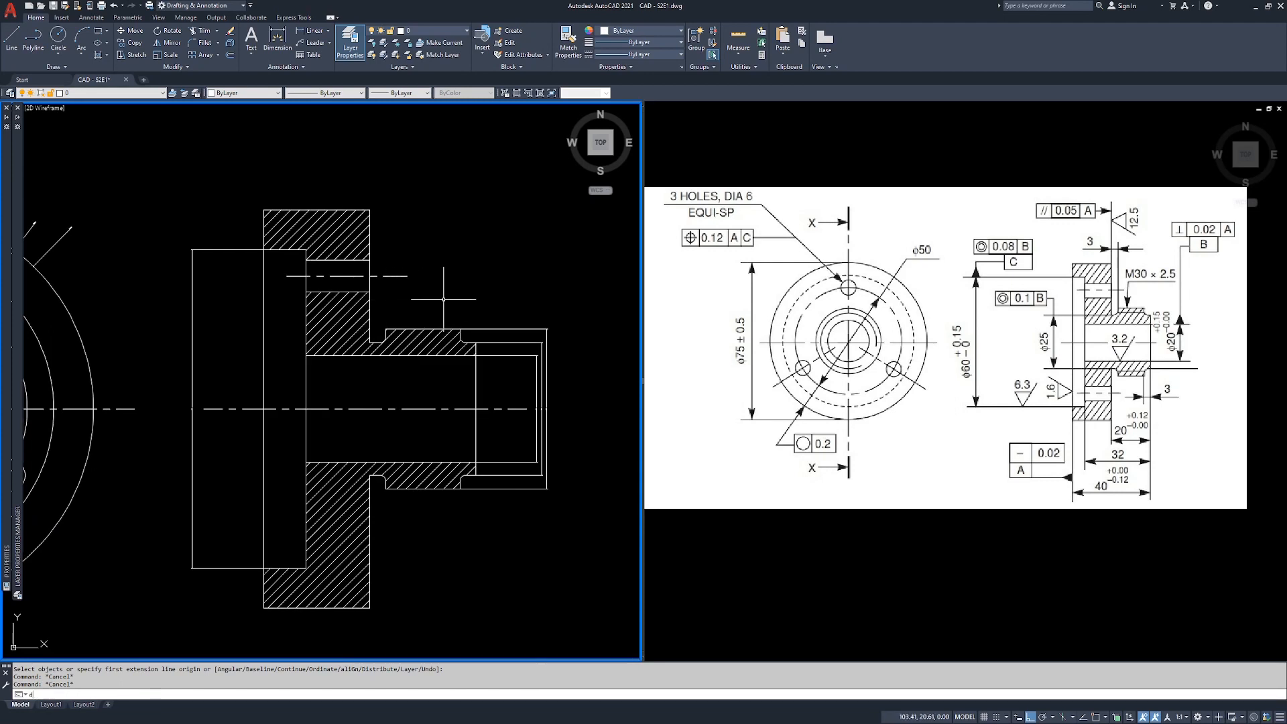
type("im")
key("Return")
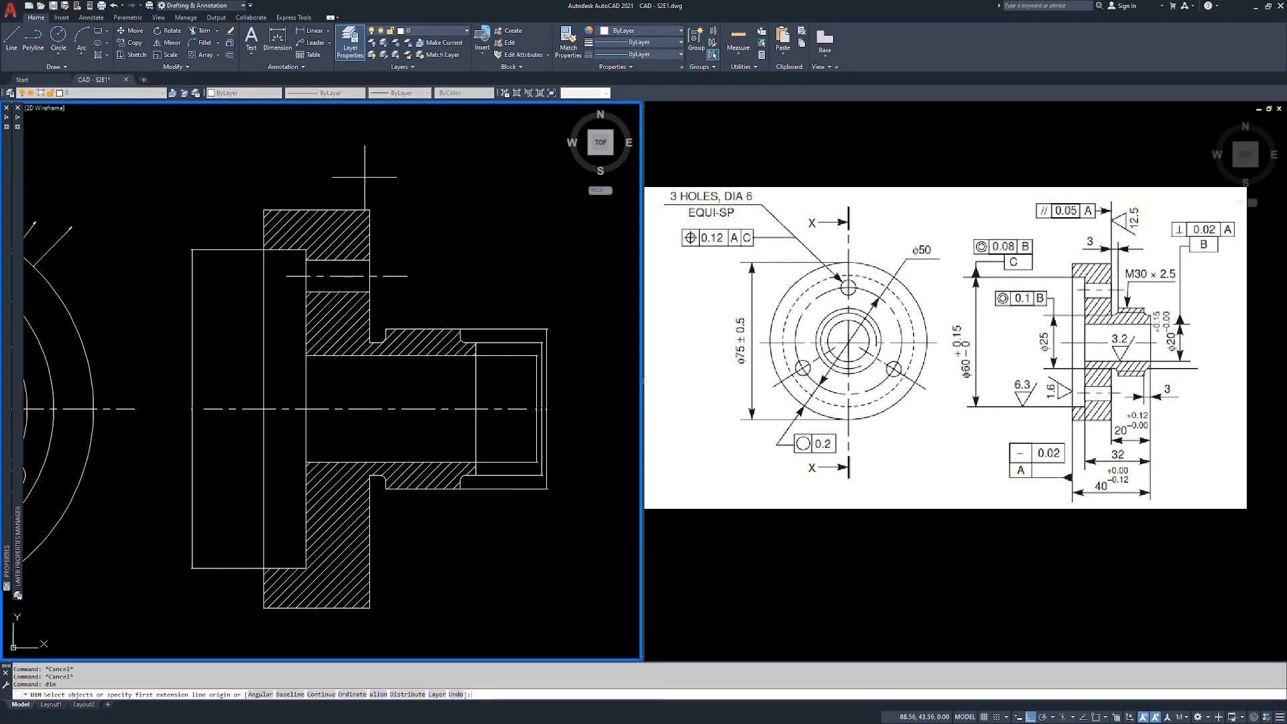
type("end")
key("Return")
left_click(369, 210)
type("end")
key("Return")
left_click(386, 329)
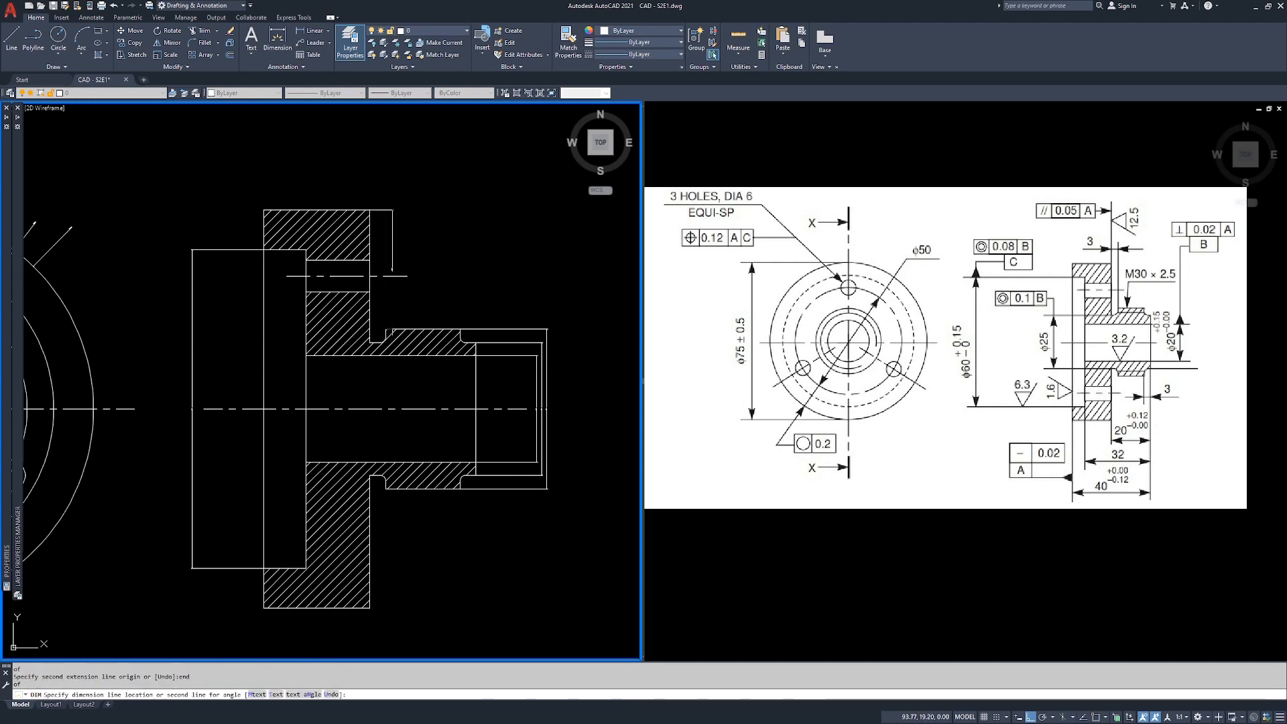
left_click(377, 201)
scroll(377, 201, "up", 4)
middle_click_drag(280, 528, 284, 499)
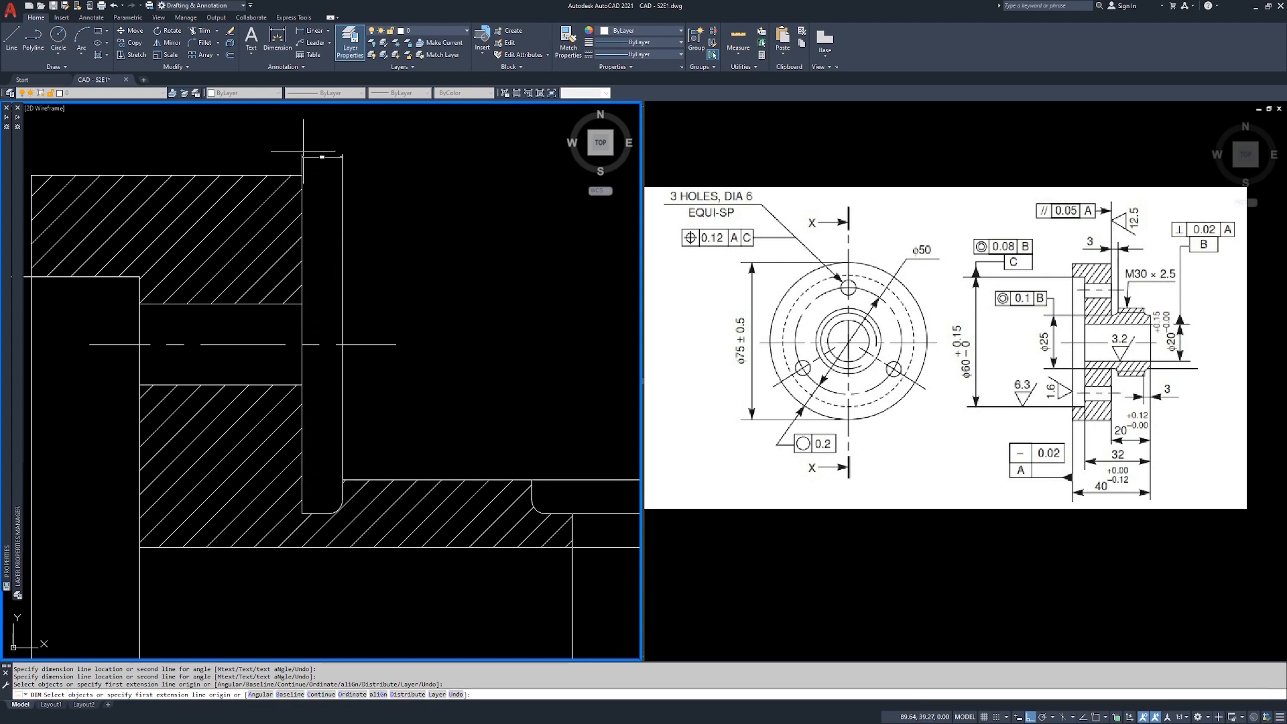
scroll(304, 151, "up", 5)
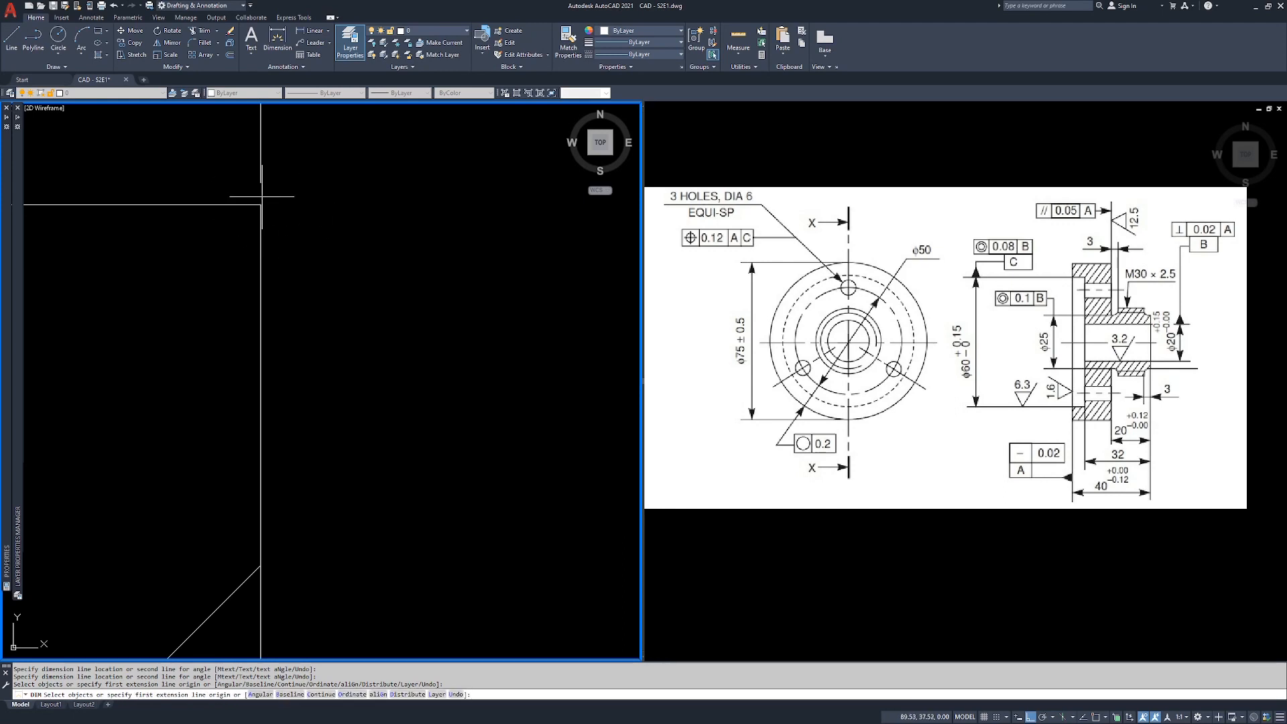
Add a radius dimension to the fillet at the base of the upper groove beside the flange, placing it inside the groove.
scroll(268, 206, "down", 5)
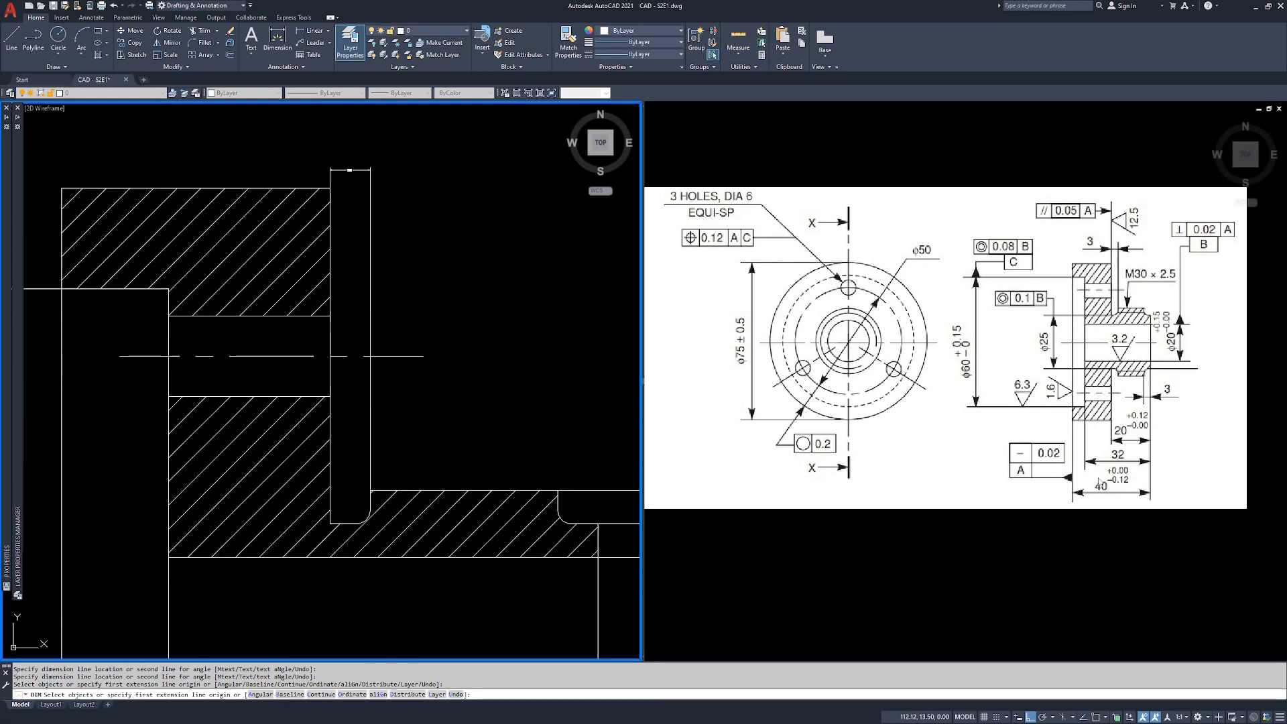
key("Return")
key("Escape")
key("Escape")
scroll(386, 522, "up", 4)
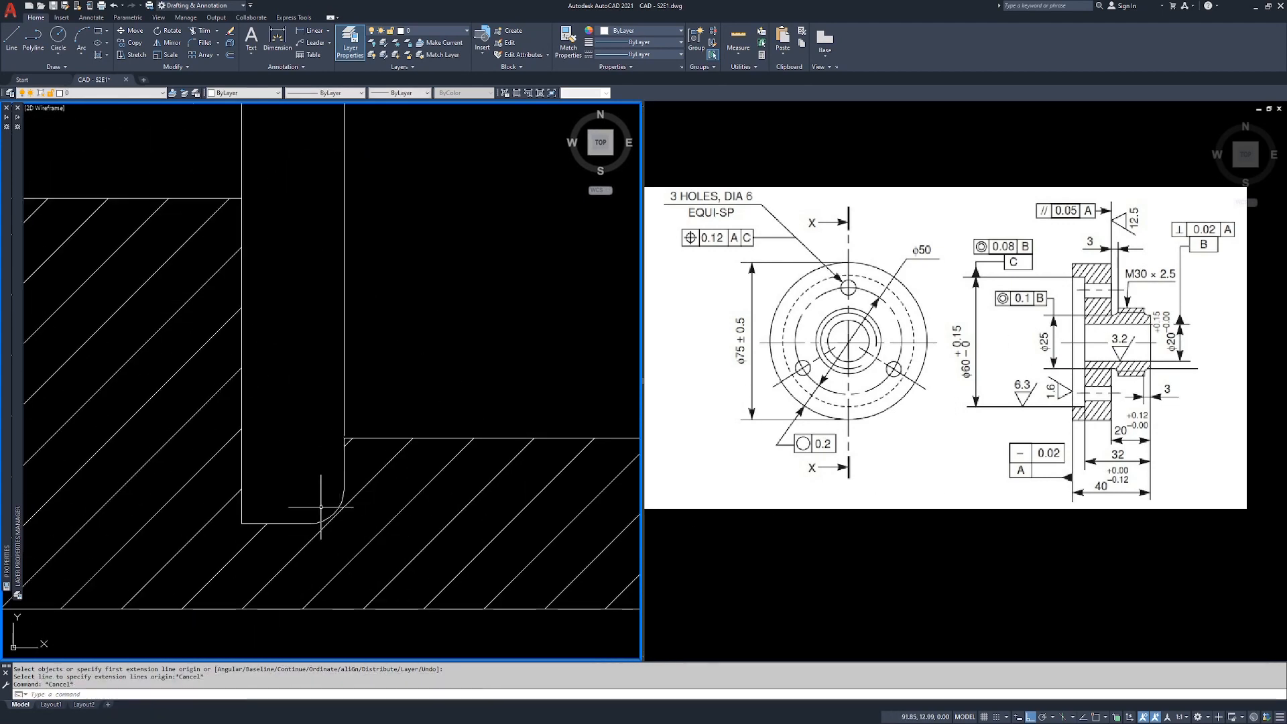
type("dim")
key("Return")
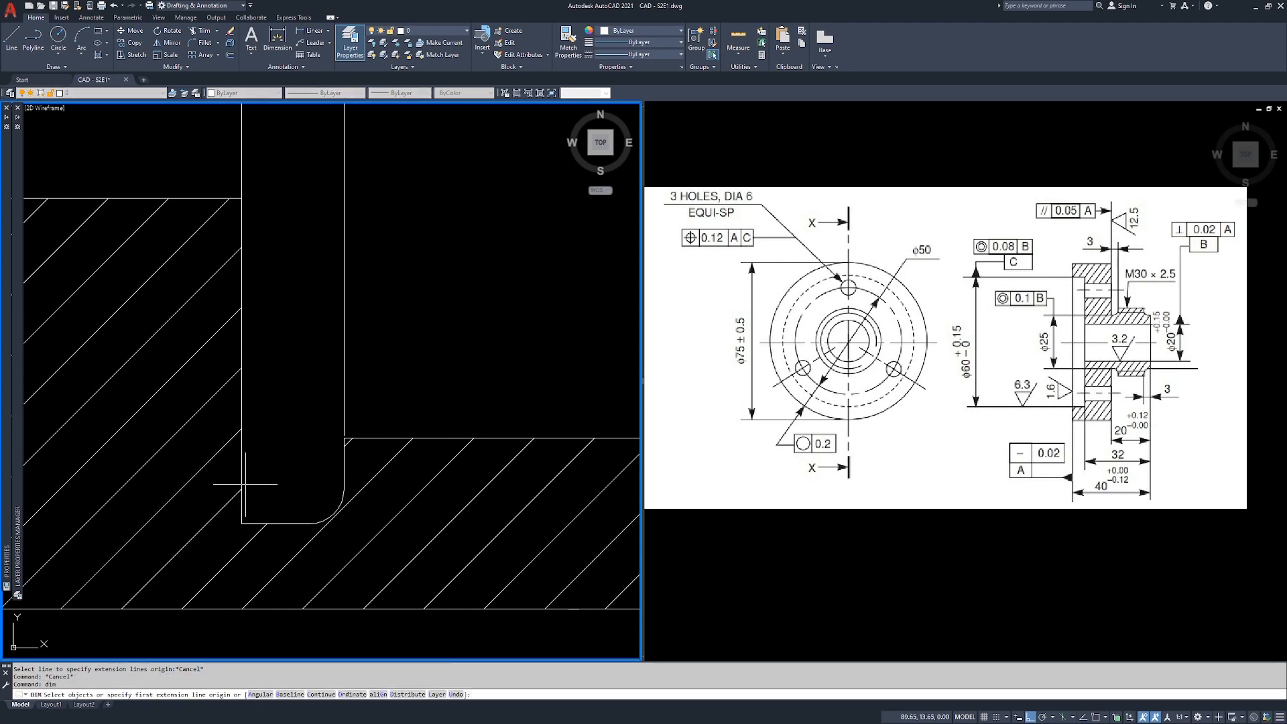
left_click(330, 506)
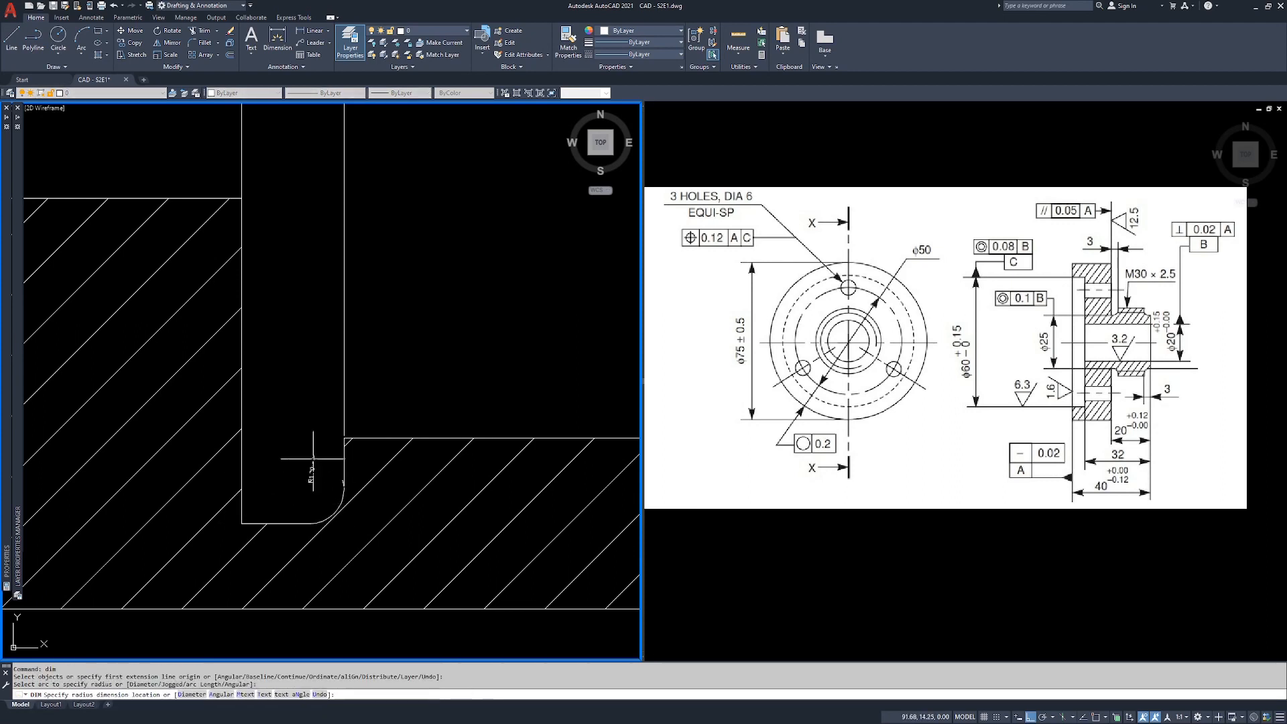
left_click(272, 431)
scroll(315, 446, "down", 5)
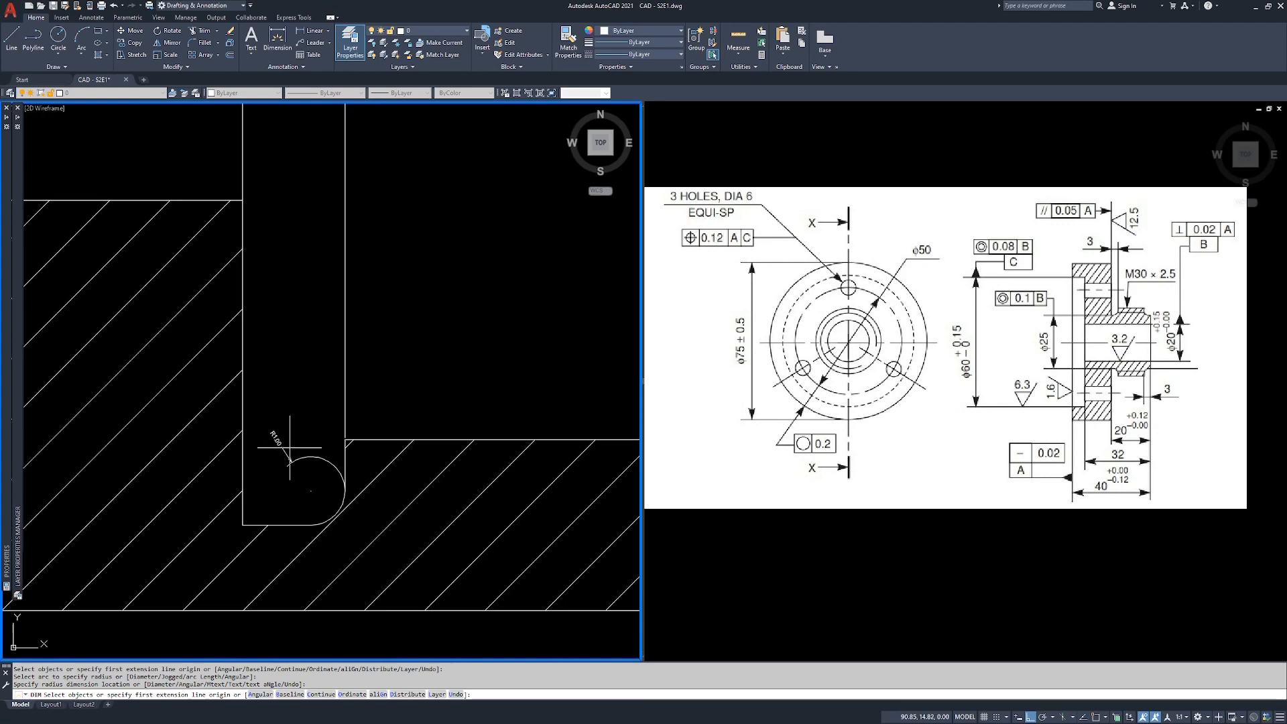
key("Return")
key("Escape")
middle_click_drag(337, 455, 385, 380)
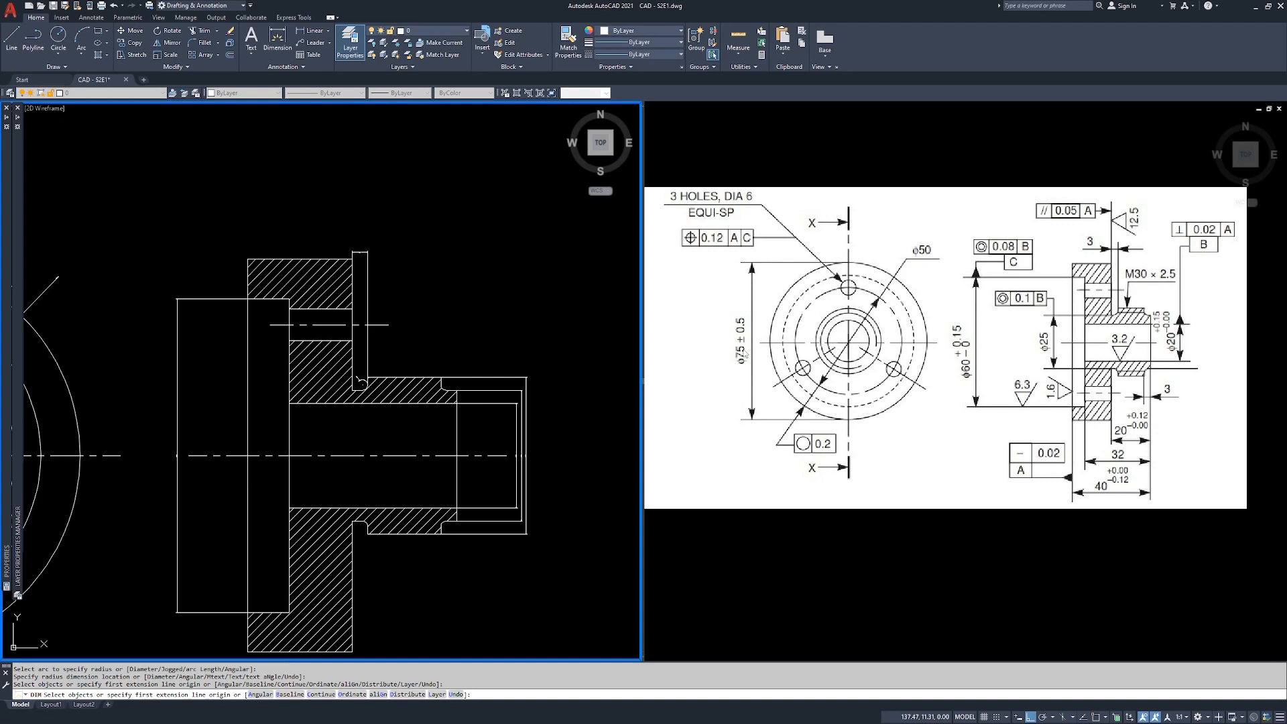
Dimension the flange's full height between its upper-left and lower-left corners in the section view, placing it left of the recess dimension.
middle_click_drag(452, 286, 431, 260)
key("Escape")
type("end")
key("Return")
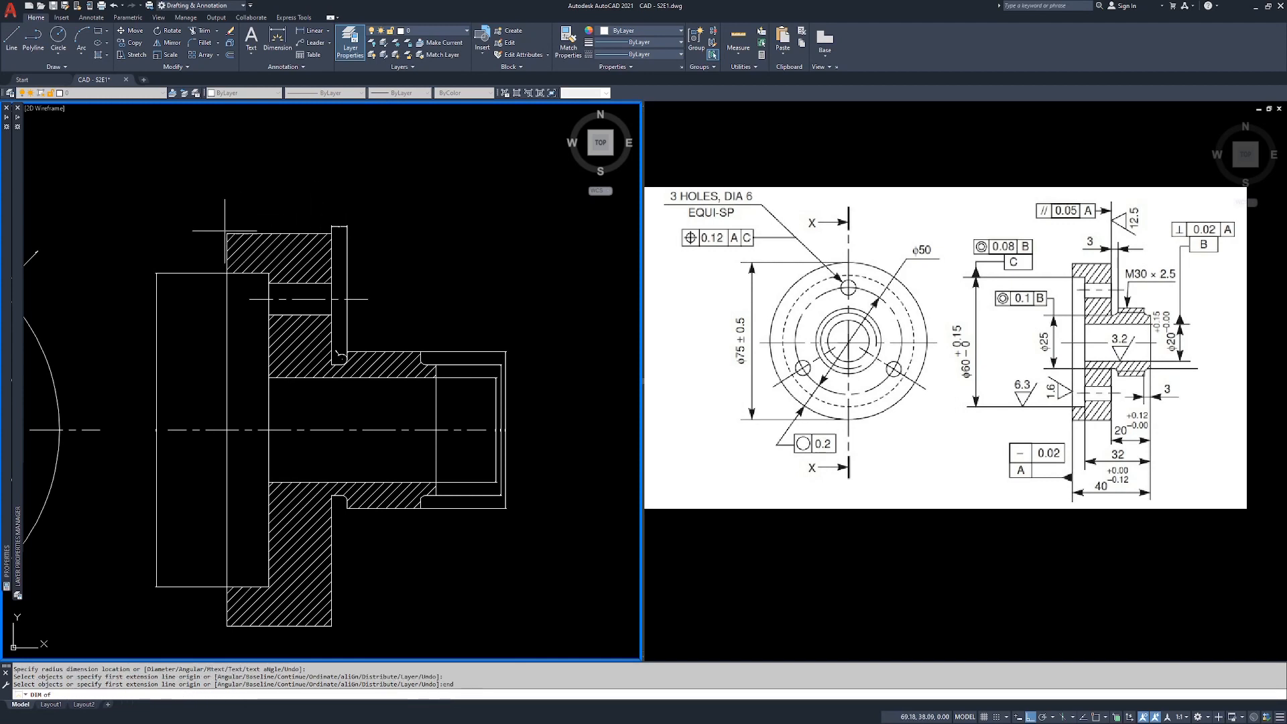
left_click(227, 233)
type("end")
key("Return")
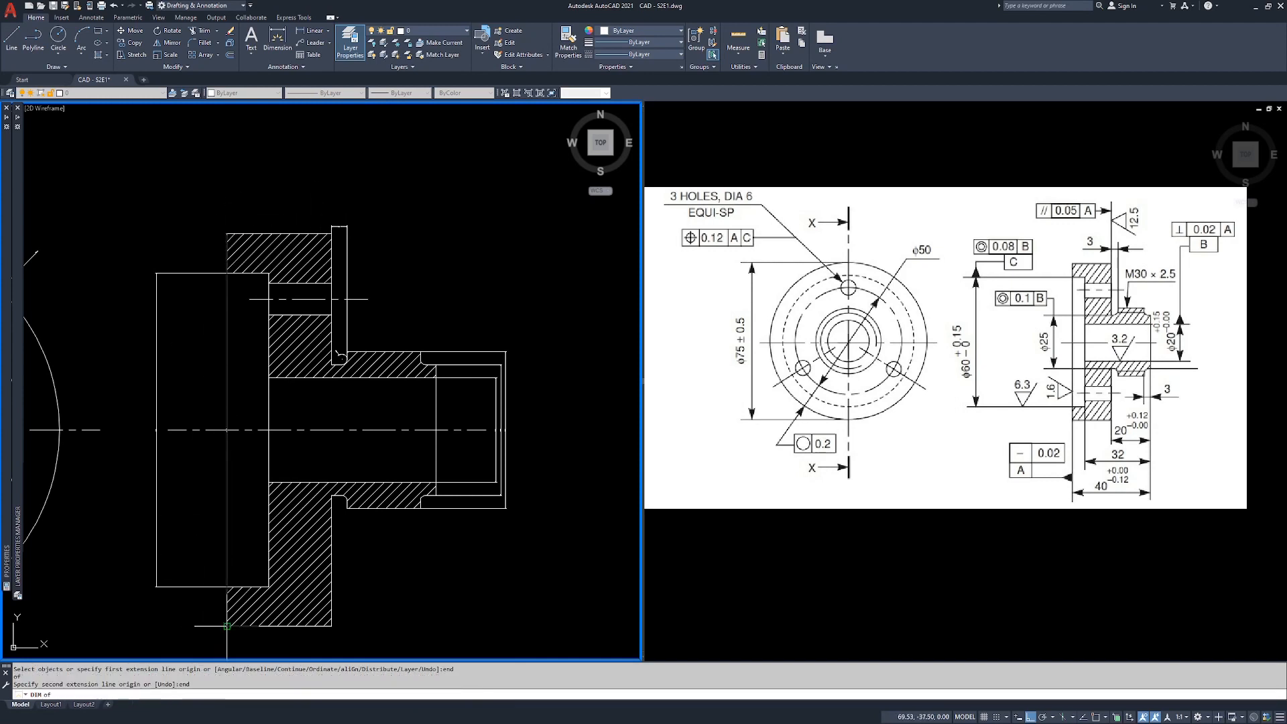
left_click(227, 626)
left_click(157, 603)
scroll(143, 386, "up", 6)
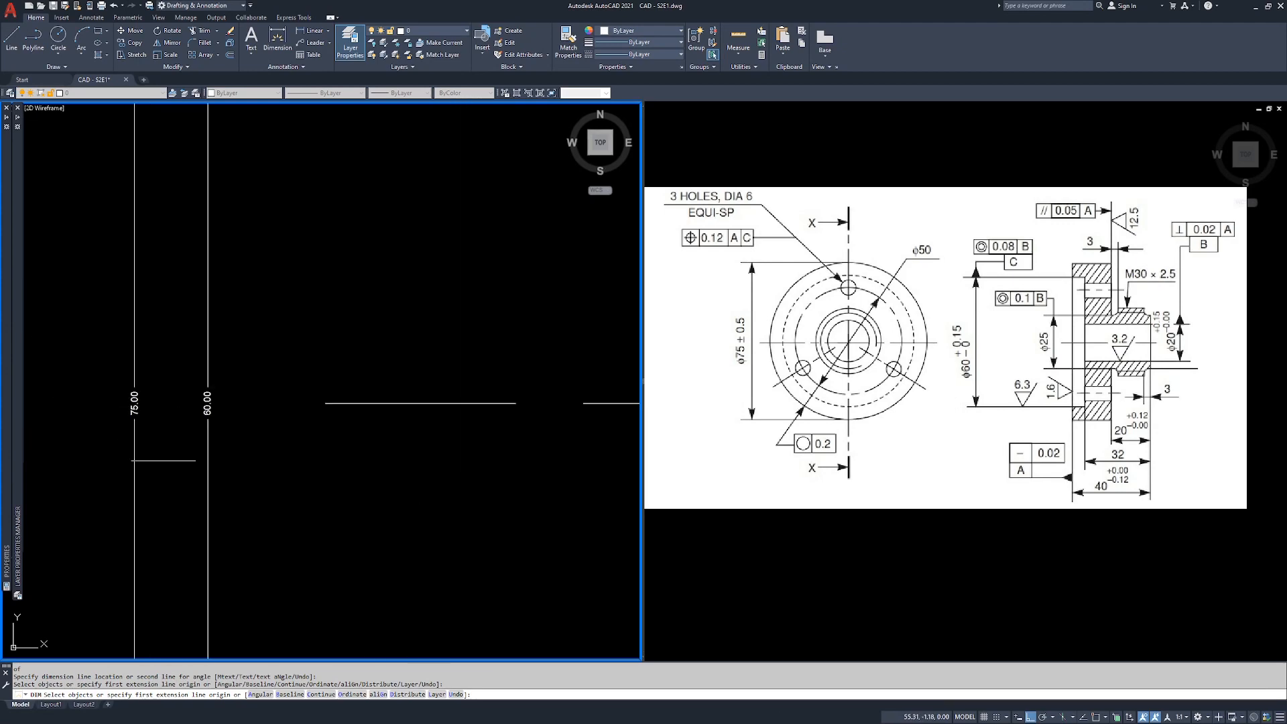
scroll(143, 386, "down", 8)
scroll(136, 370, "up", 3)
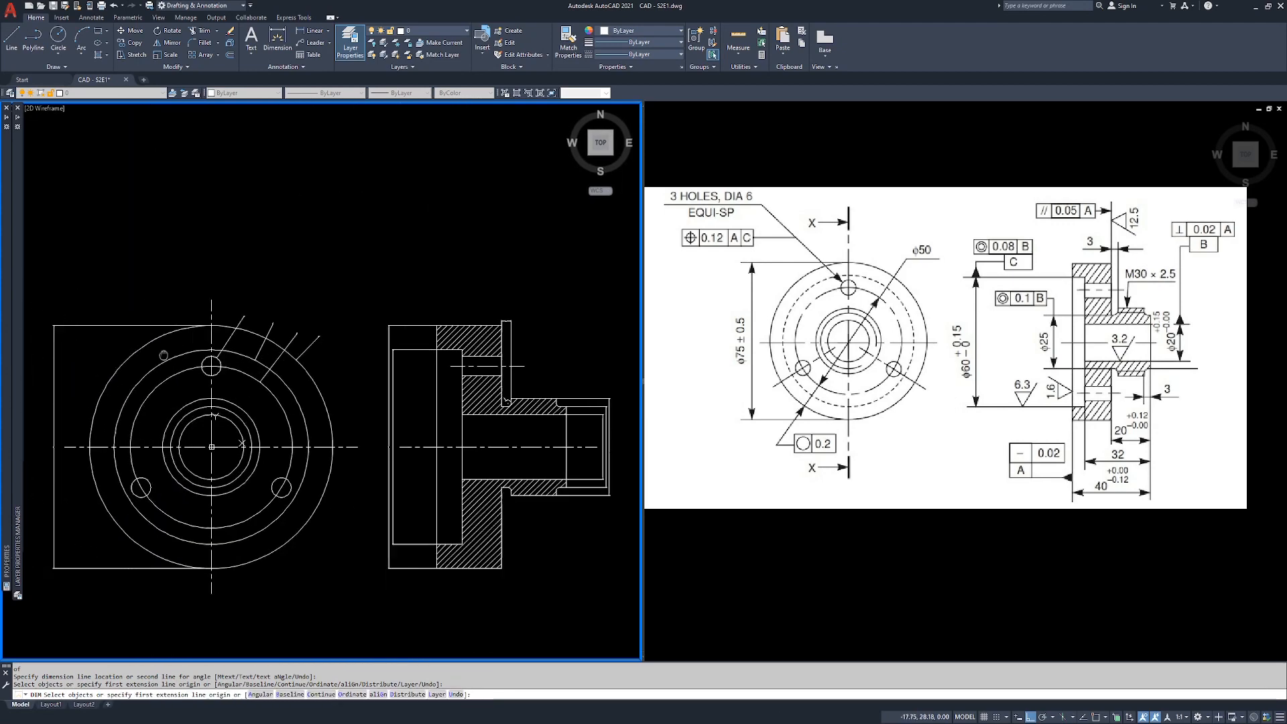
Erase the overall height dimension to the left of the front view's outer circle.
key("Escape")
key("Escape")
left_click(119, 343)
left_click(102, 365)
type("e")
key("Return")
key("Escape")
key("Escape")
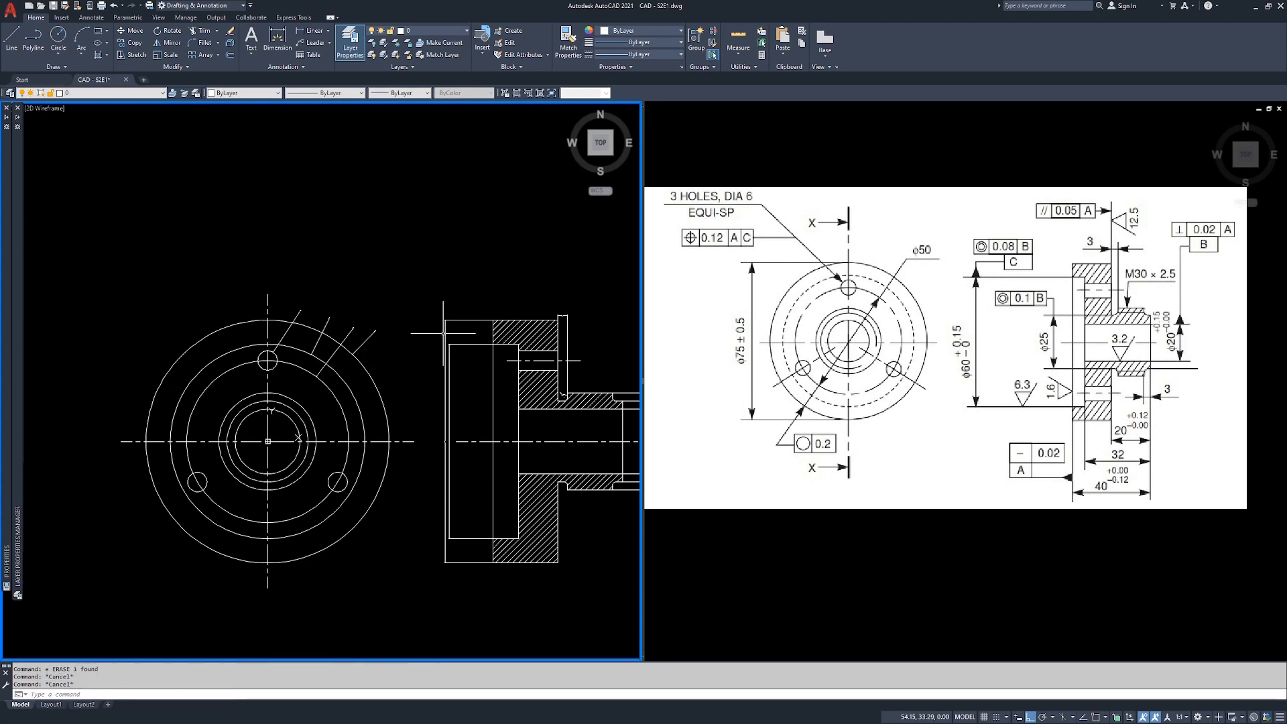
Dimension the short reduced length from the threaded section's lower-right corner to the hub's end face, placing it below the section view.
middle_click_drag(516, 390, 376, 398)
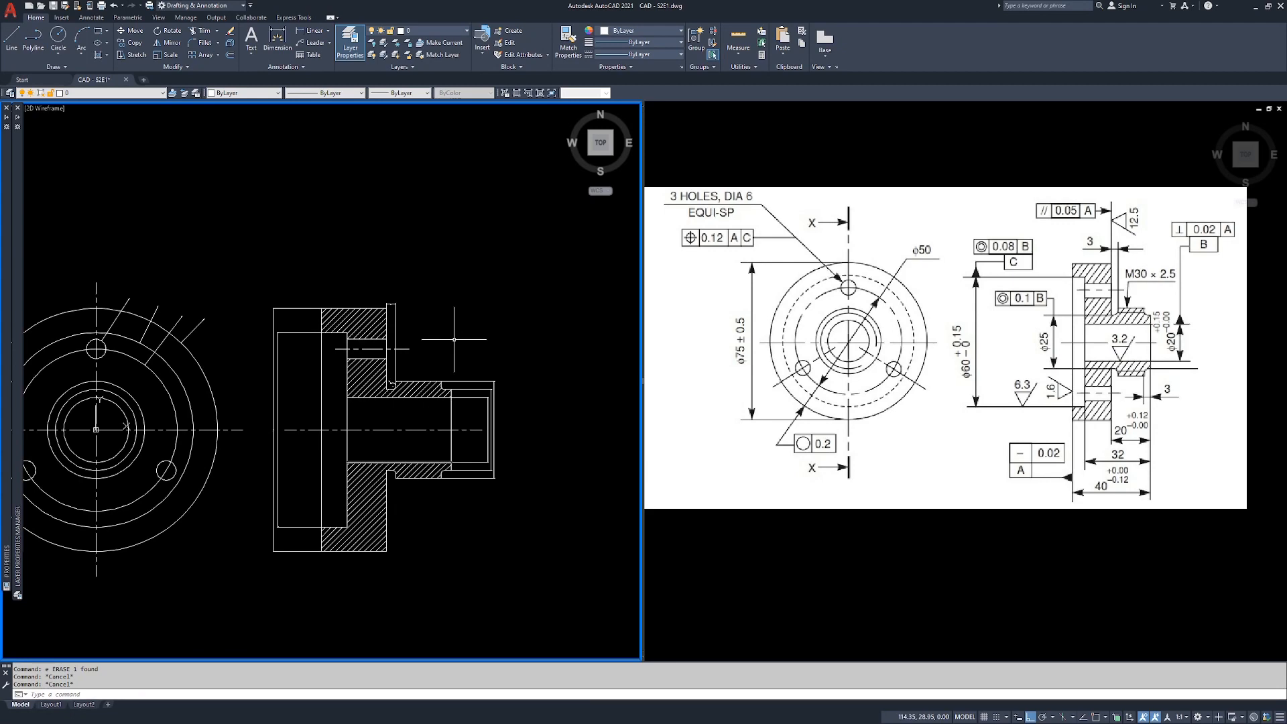
scroll(409, 504, "up", 2)
type("dim")
key("Return")
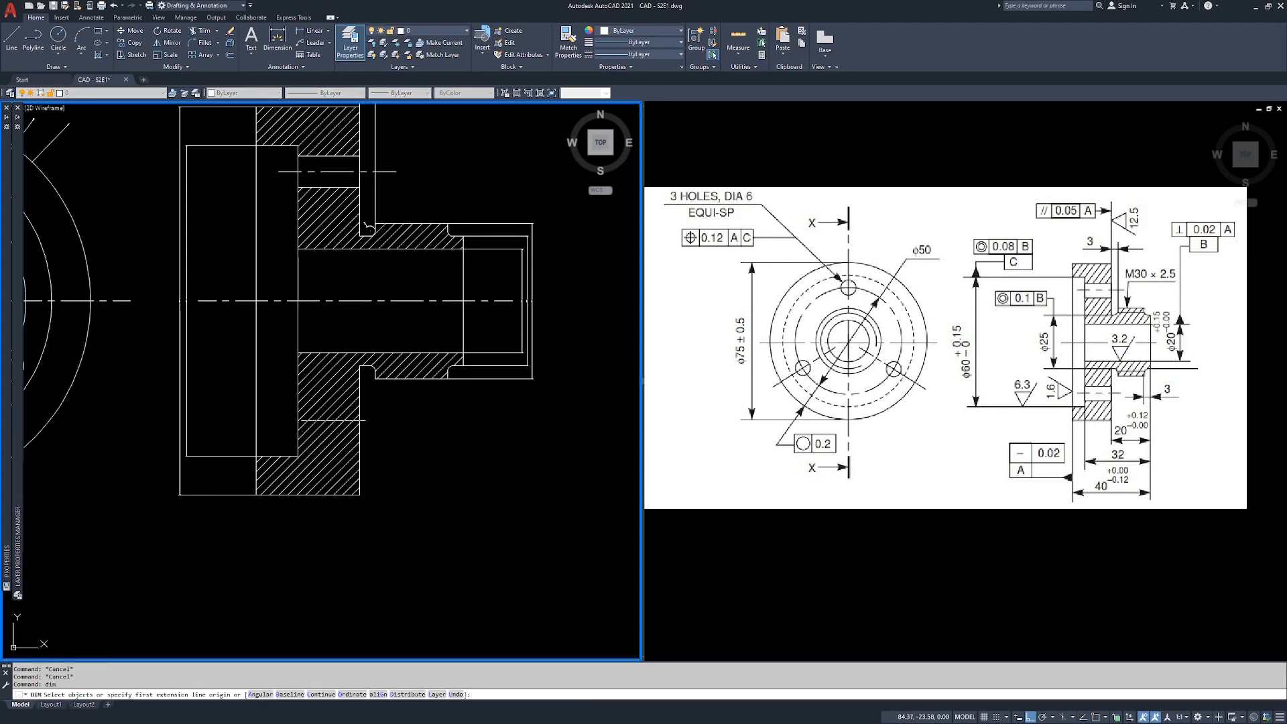
scroll(446, 365, "up", 6)
type("end")
key("Return")
left_click(510, 360)
type("end")
key("Return")
left_click(449, 409)
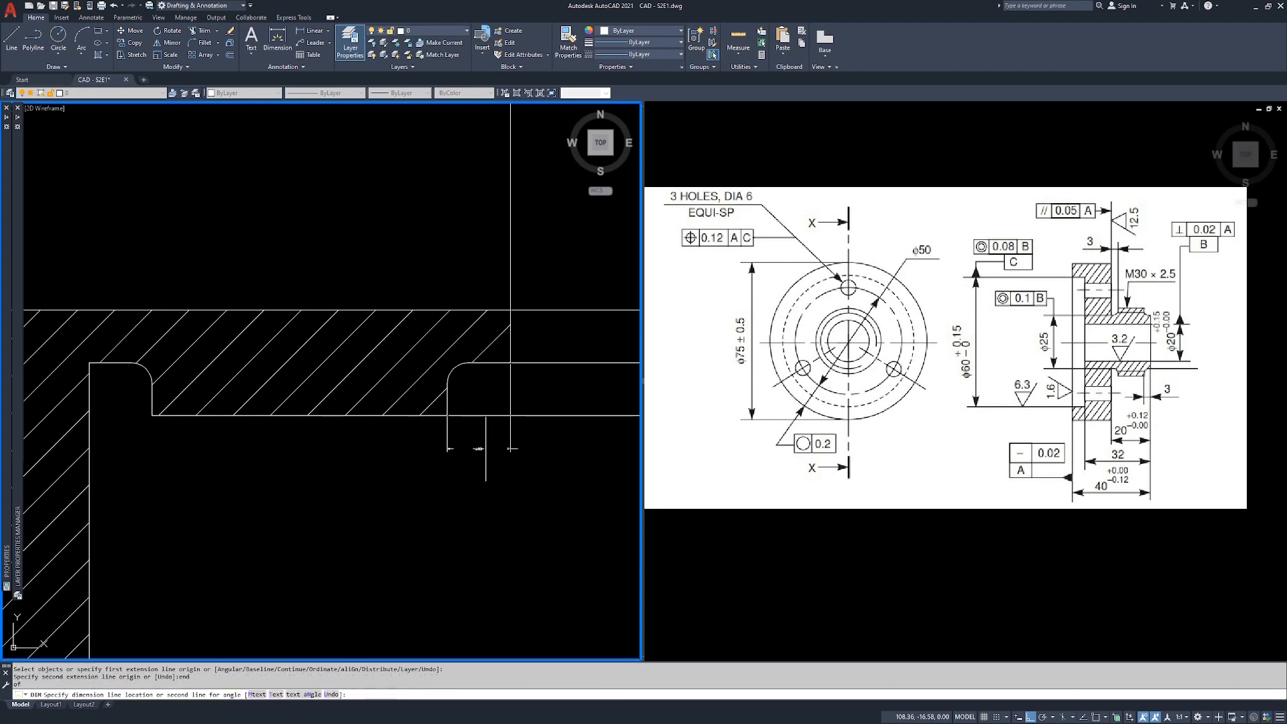
scroll(485, 447, "down", 4)
left_click(476, 533)
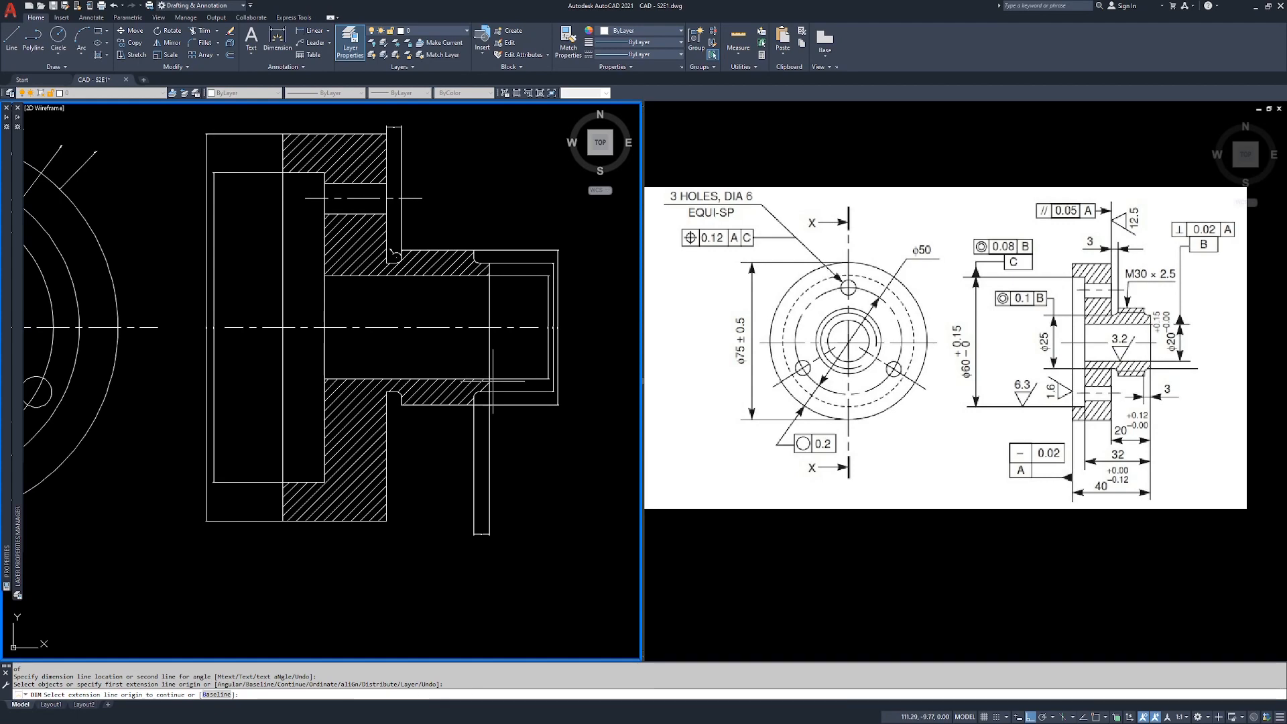
scroll(487, 397, "up", 5)
type("end")
key("Return")
left_click(498, 366)
scroll(433, 518, "down", 5)
middle_click_drag(431, 520, 502, 370)
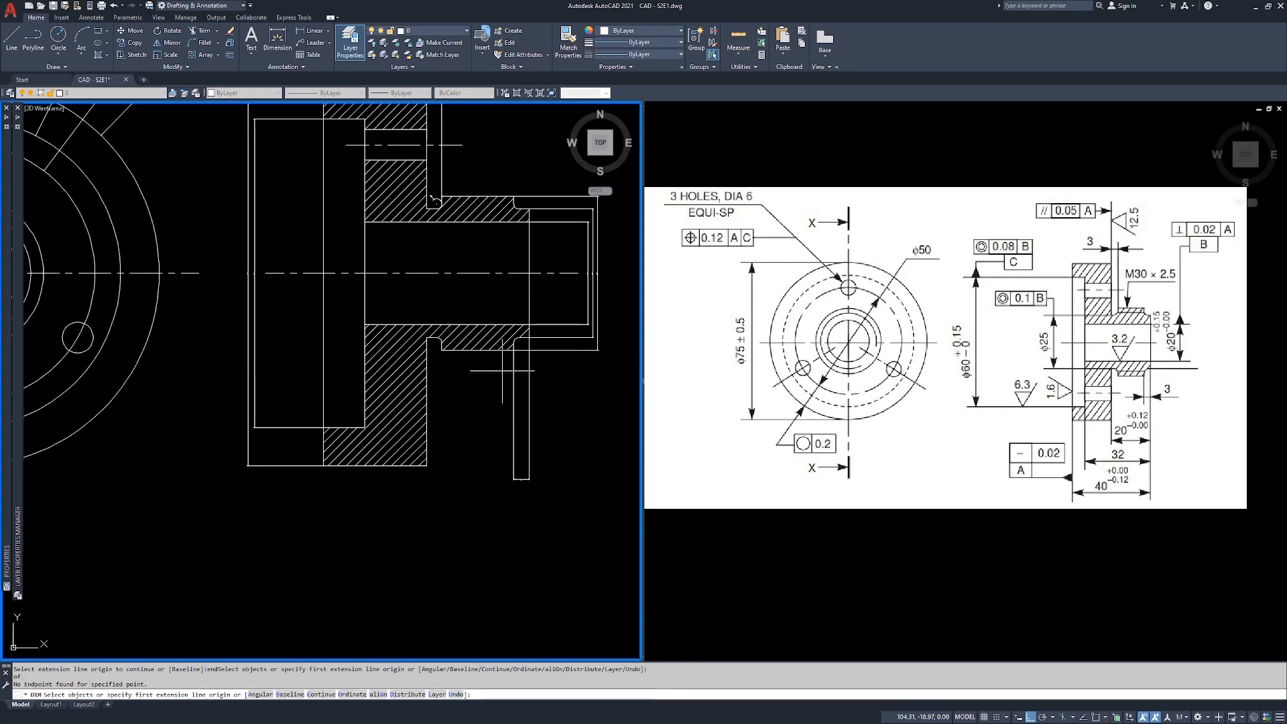
Dimension the hub's length from its right end face to the flange's lower-right corner, placing it just below the short end dimension.
scroll(444, 440, "up", 2)
type("end")
key("Return")
scroll(388, 505, "up", 4)
left_click(558, 478)
scroll(557, 479, "down", 3)
type("end")
key("Return")
left_click(359, 494)
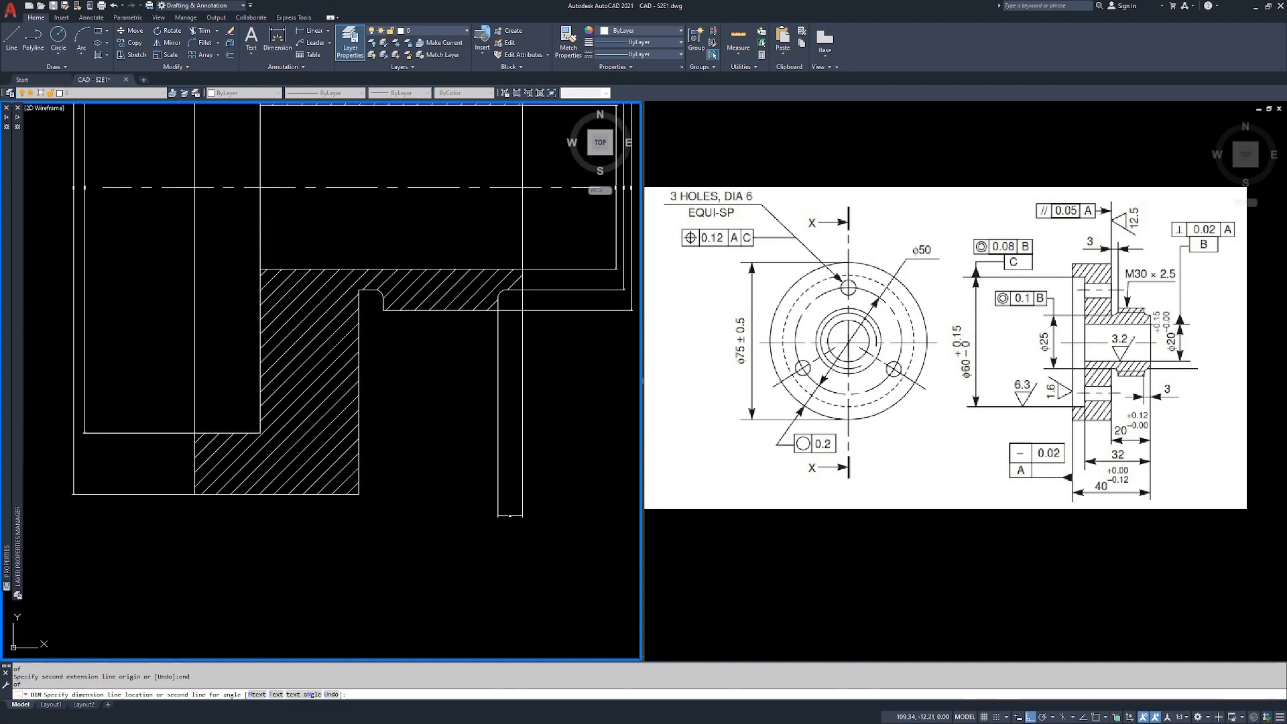
scroll(495, 519, "up", 2)
left_click(491, 523)
scroll(417, 546, "up", 4)
scroll(417, 546, "down", 5)
key("Escape")
key("Escape")
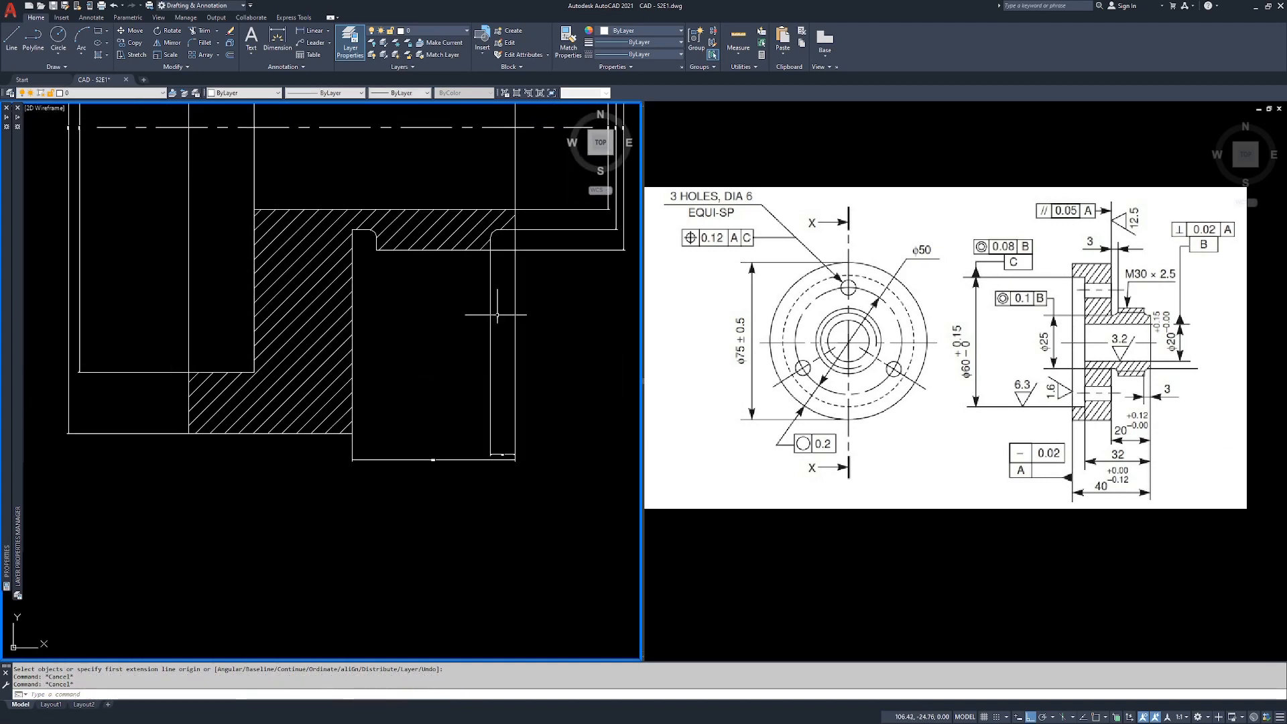
Dimension the length from the hub's right end face to the recess's inner lower corner, placing it below the hub length dimension.
key("Return")
type("end")
key("Return")
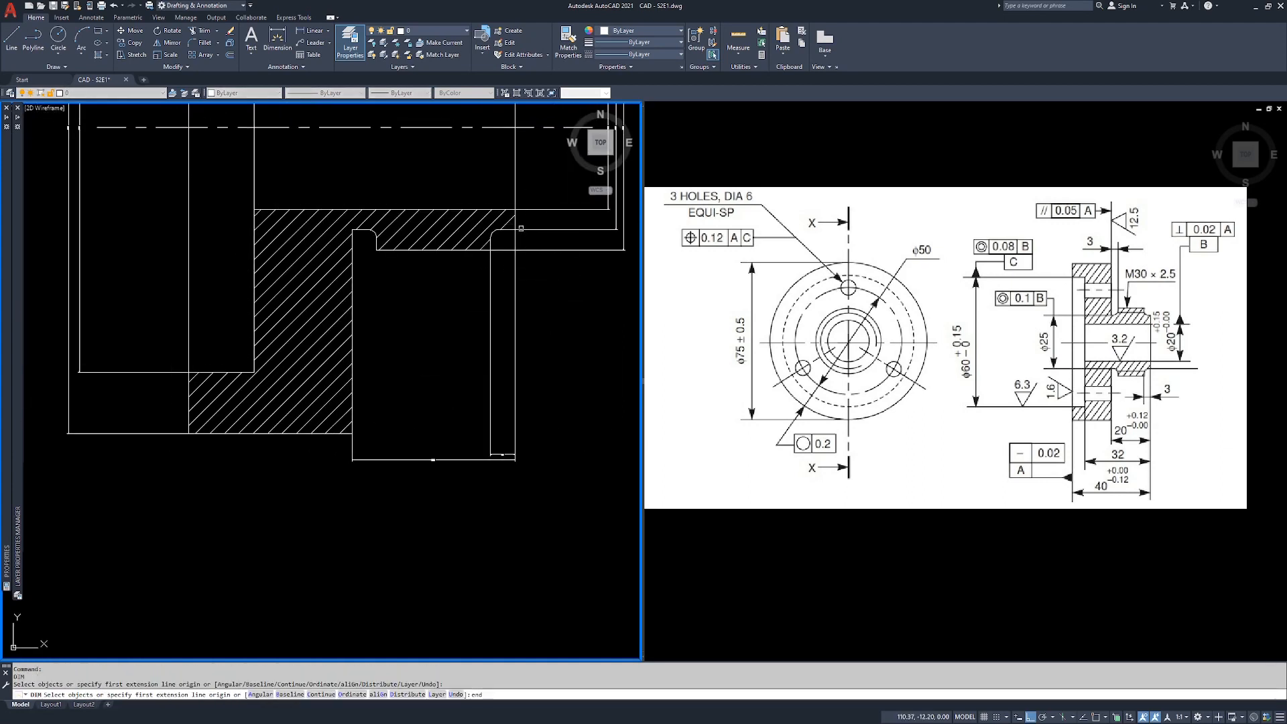
left_click(515, 230)
type("end")
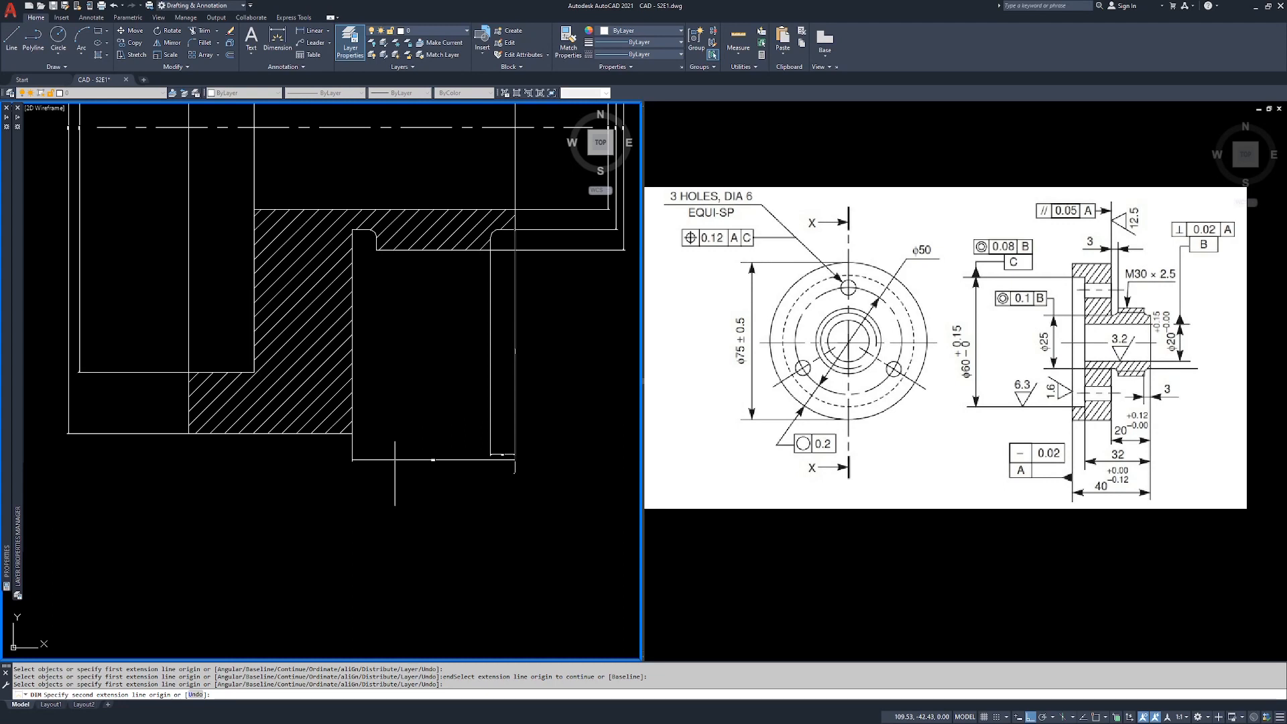
key("Return")
left_click(255, 371)
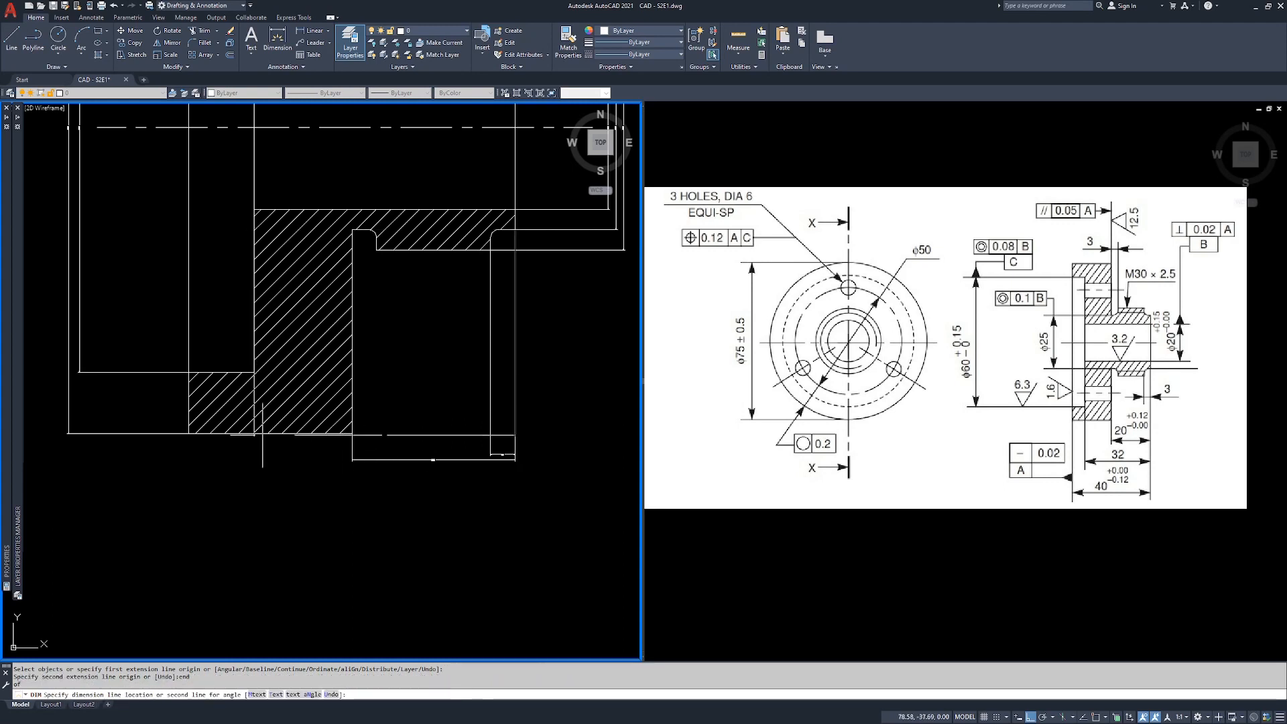
left_click(266, 470)
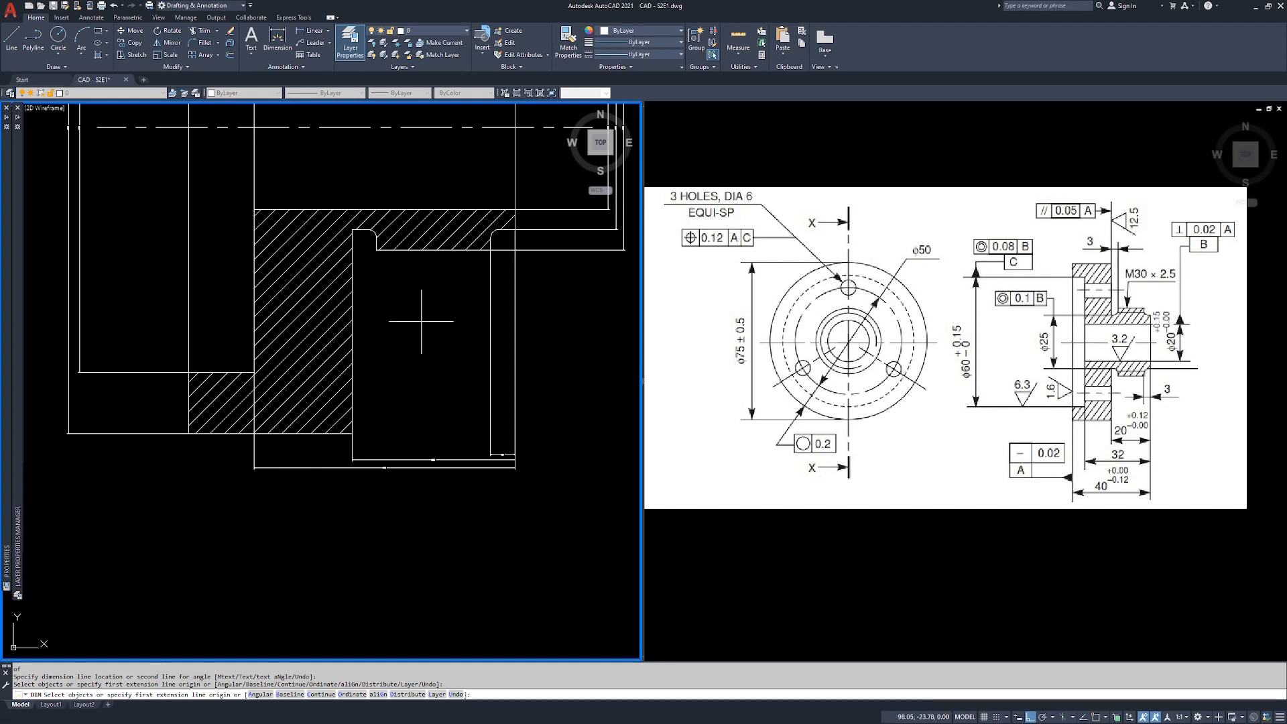
middle_click_drag(309, 382, 327, 382)
key("Escape")
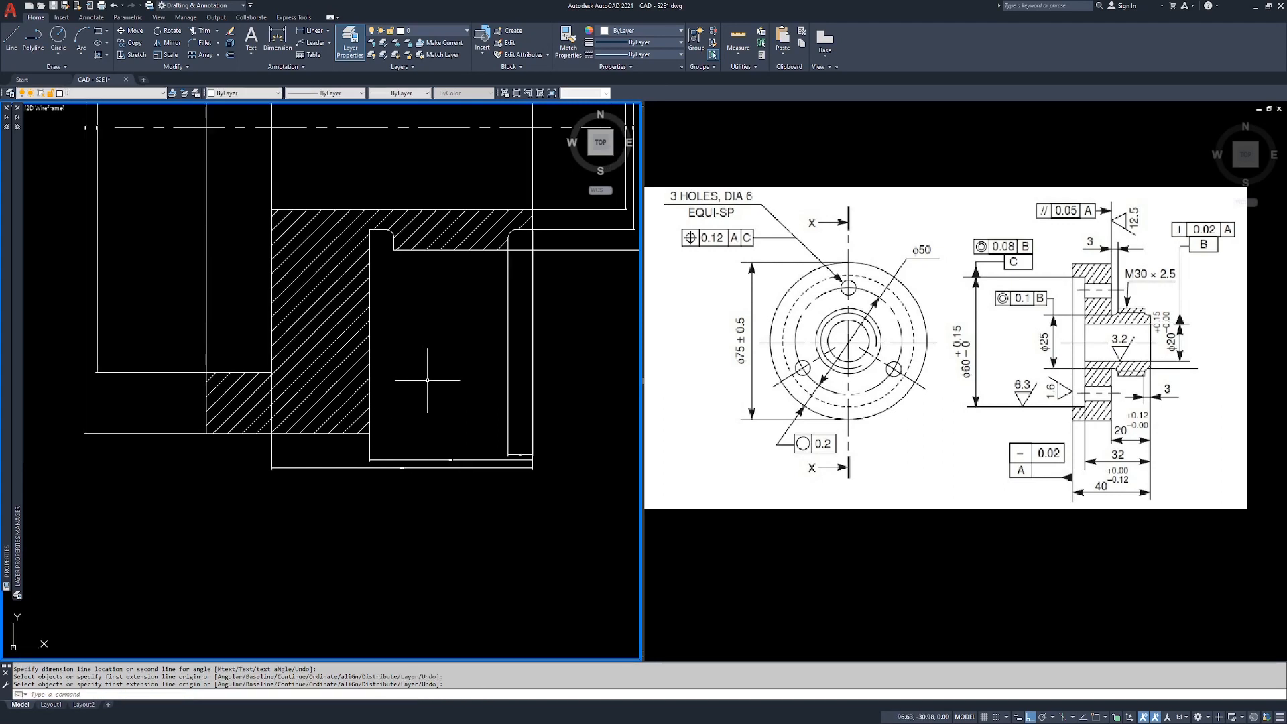
Dimension the part's overall length from the hub's right end face to the flange's lower-left corner, placing it lowest below the section view.
key("Return")
type("end")
key("Return")
left_click(532, 231)
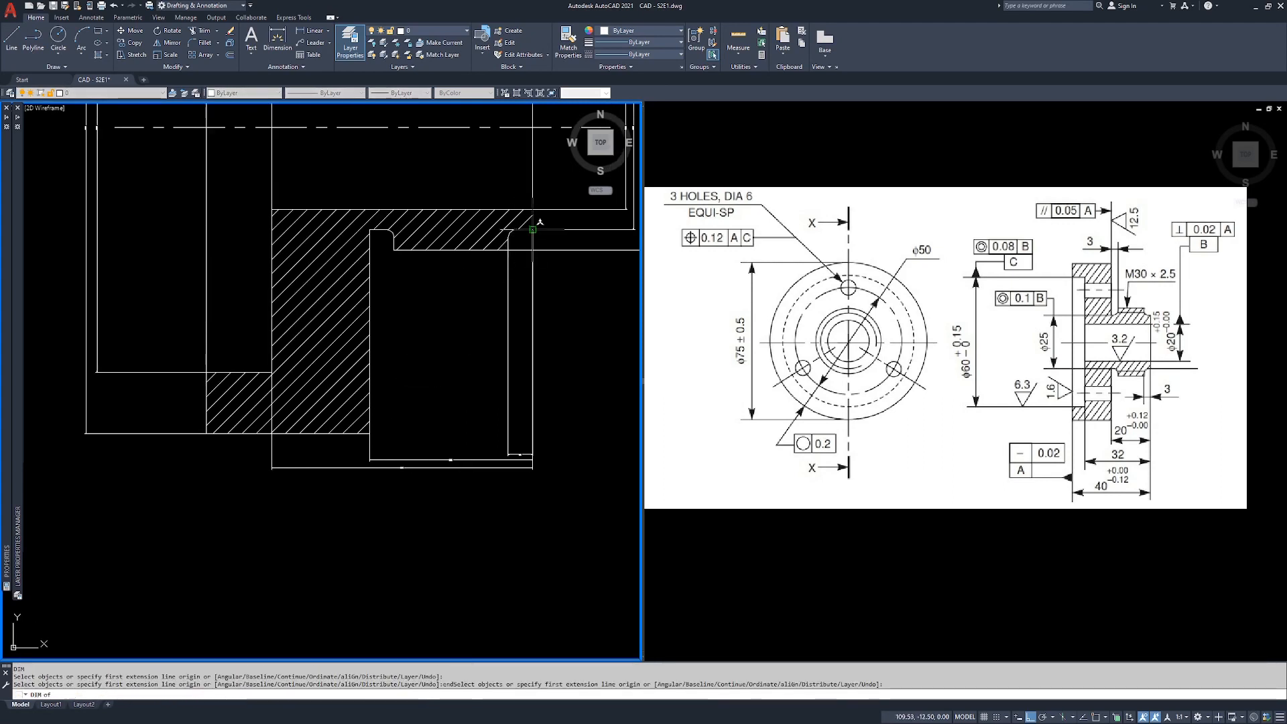
type("end")
key("Return")
left_click(207, 434)
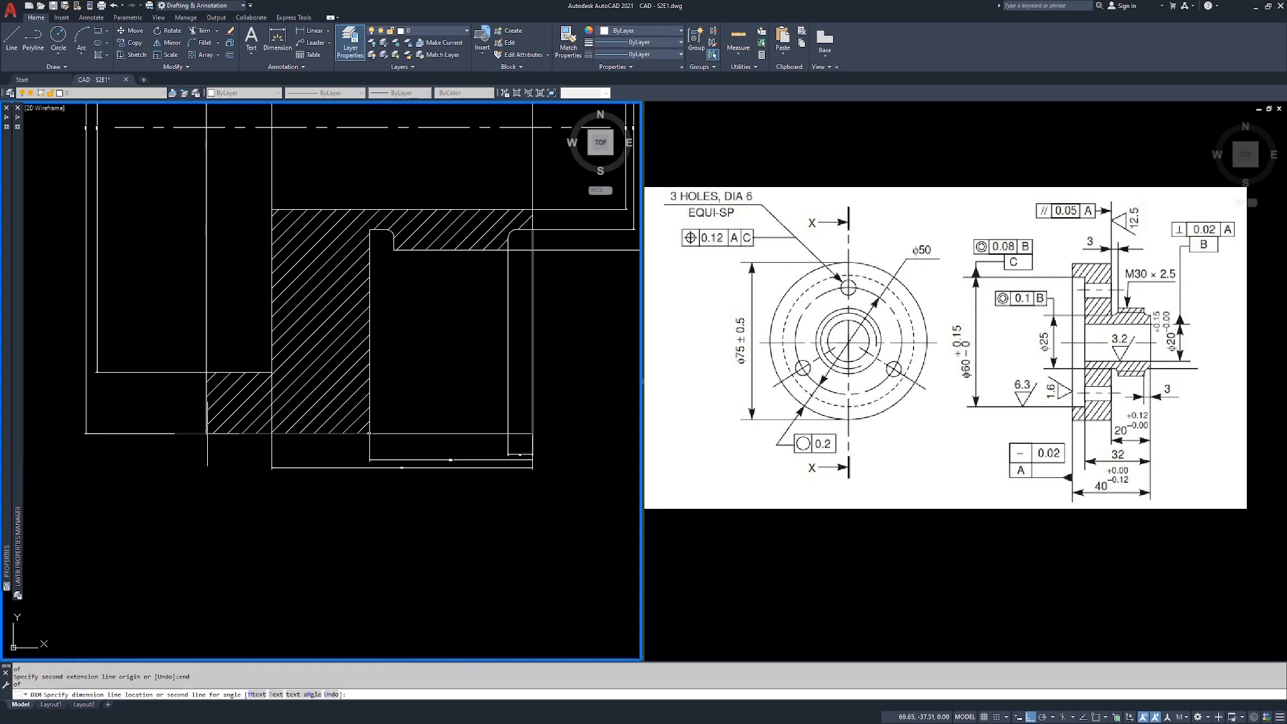
left_click(400, 447)
scroll(400, 446, "up", 5)
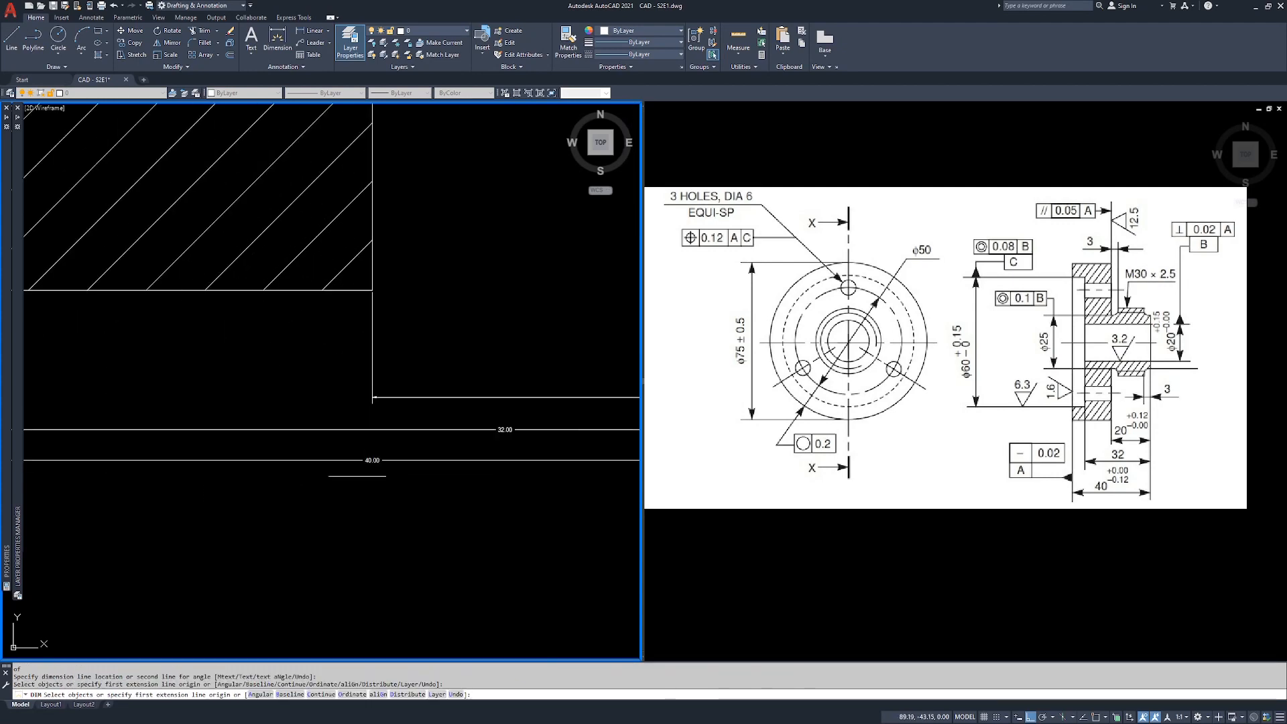
scroll(398, 439, "down", 7)
mouse_move(592, 259)
middle_mouse_down()
mouse_move(468, 407)
mouse_move(523, 435)
middle_mouse_up()
key("Escape")
key("Escape")
key("Escape")
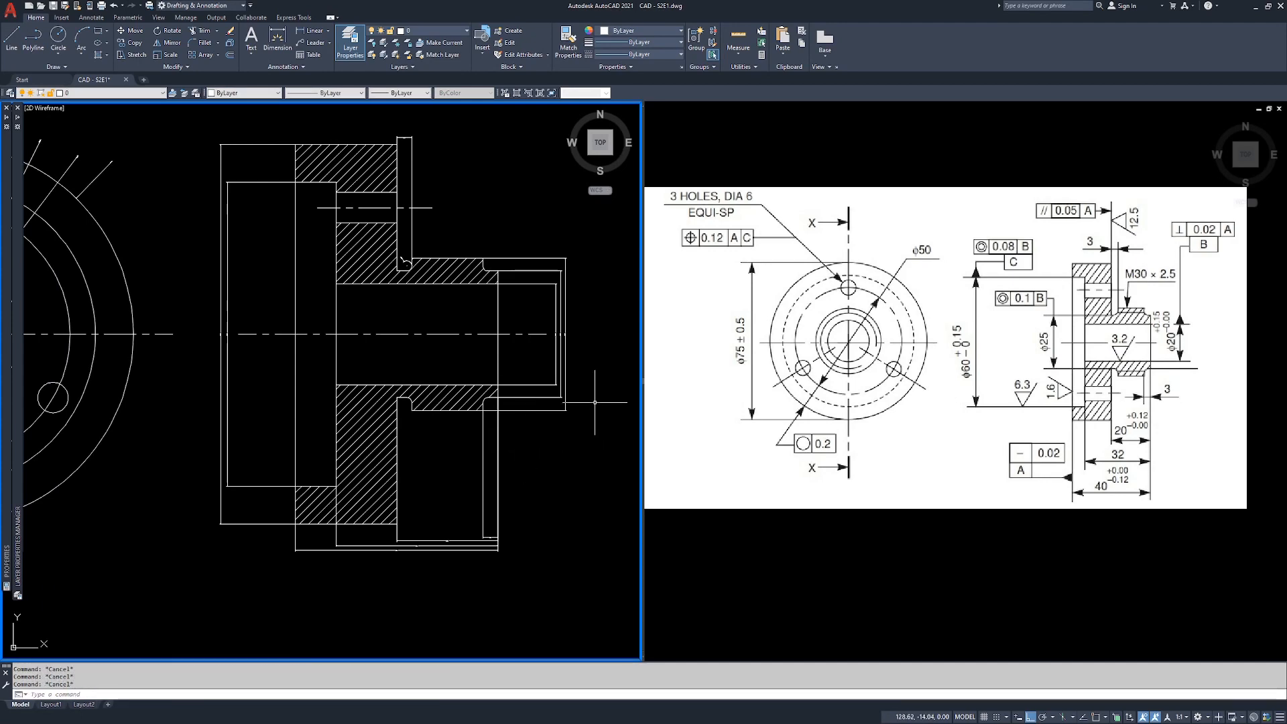
Set the Annotative dimension style's linear precision to 0 decimal places in its primary units.
scroll(376, 315, "down", 3)
scroll(443, 304, "up", 8)
scroll(443, 304, "down", 8)
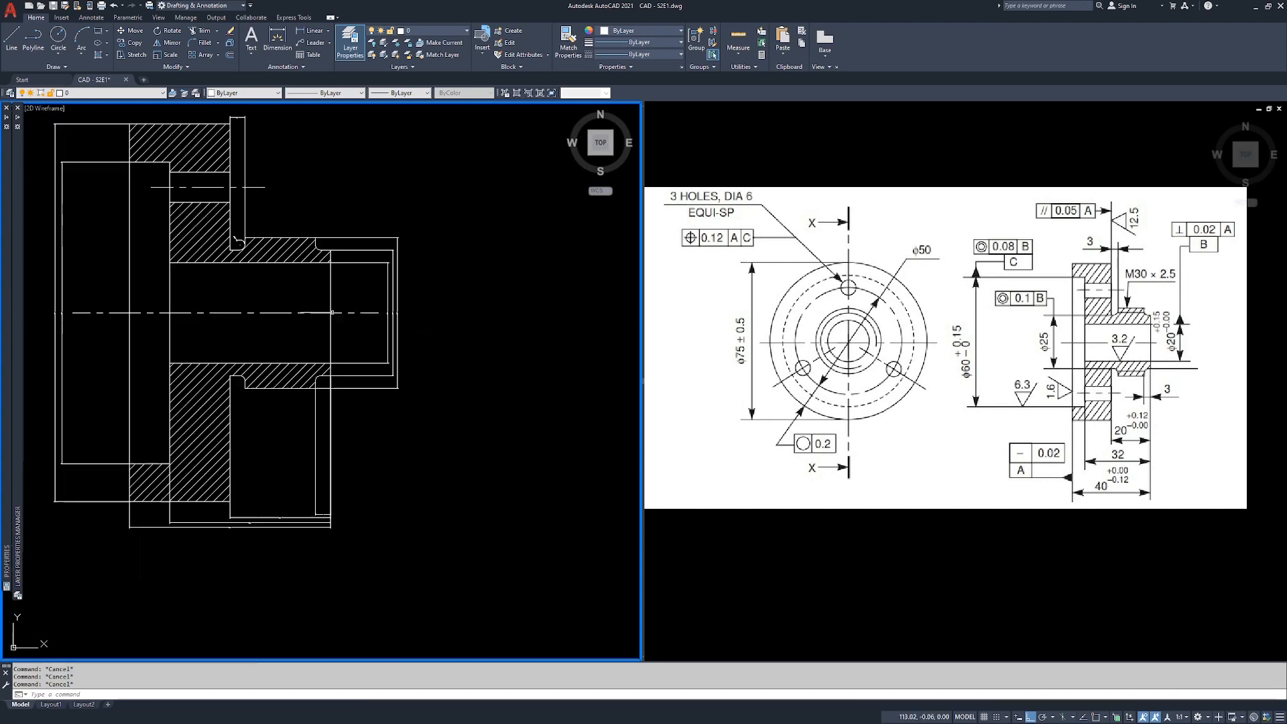
middle_click_drag(335, 263, 405, 274)
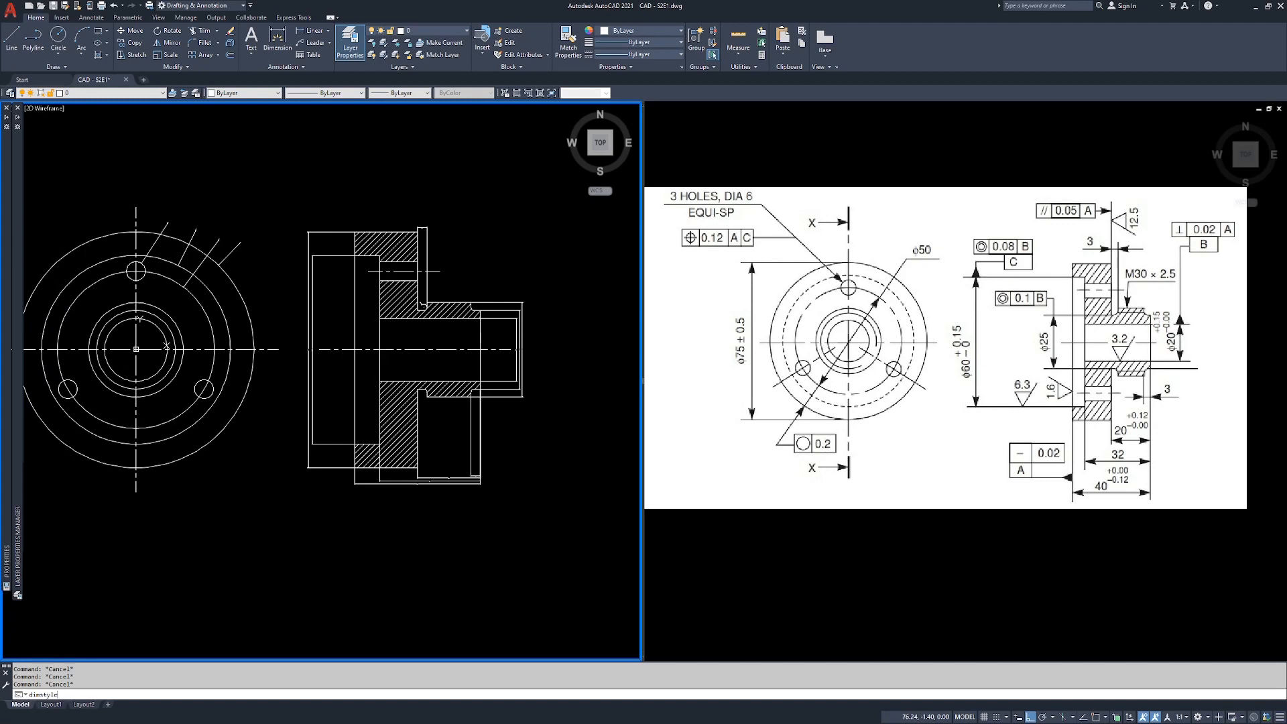
key("Return")
left_click(748, 345)
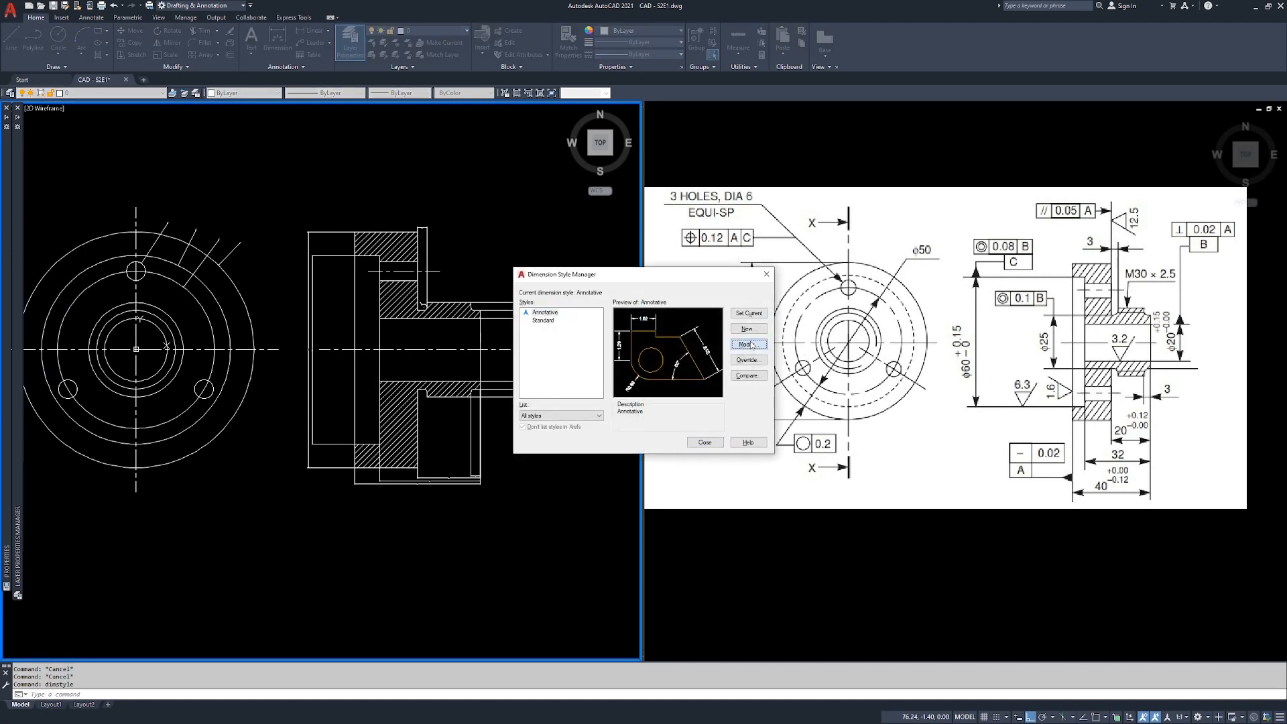
left_click(608, 273)
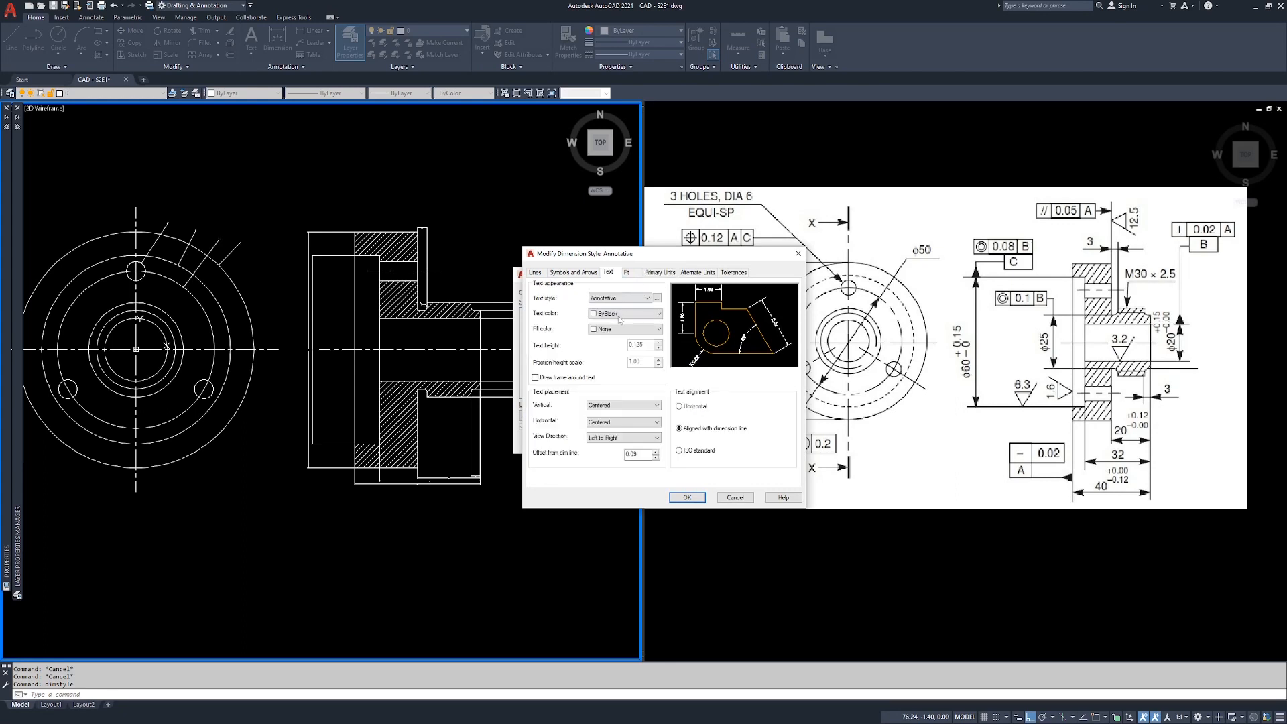
left_click(628, 273)
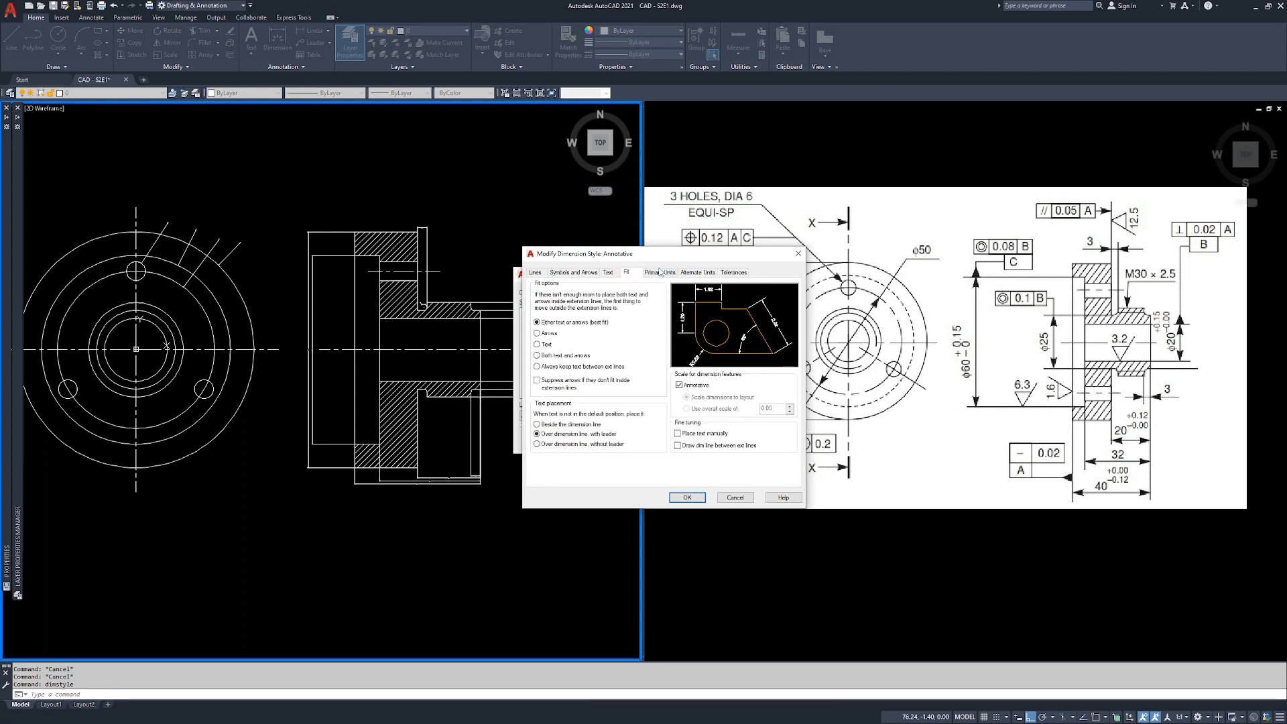
left_click(660, 272)
left_click(623, 307)
left_click(610, 317)
left_click(687, 498)
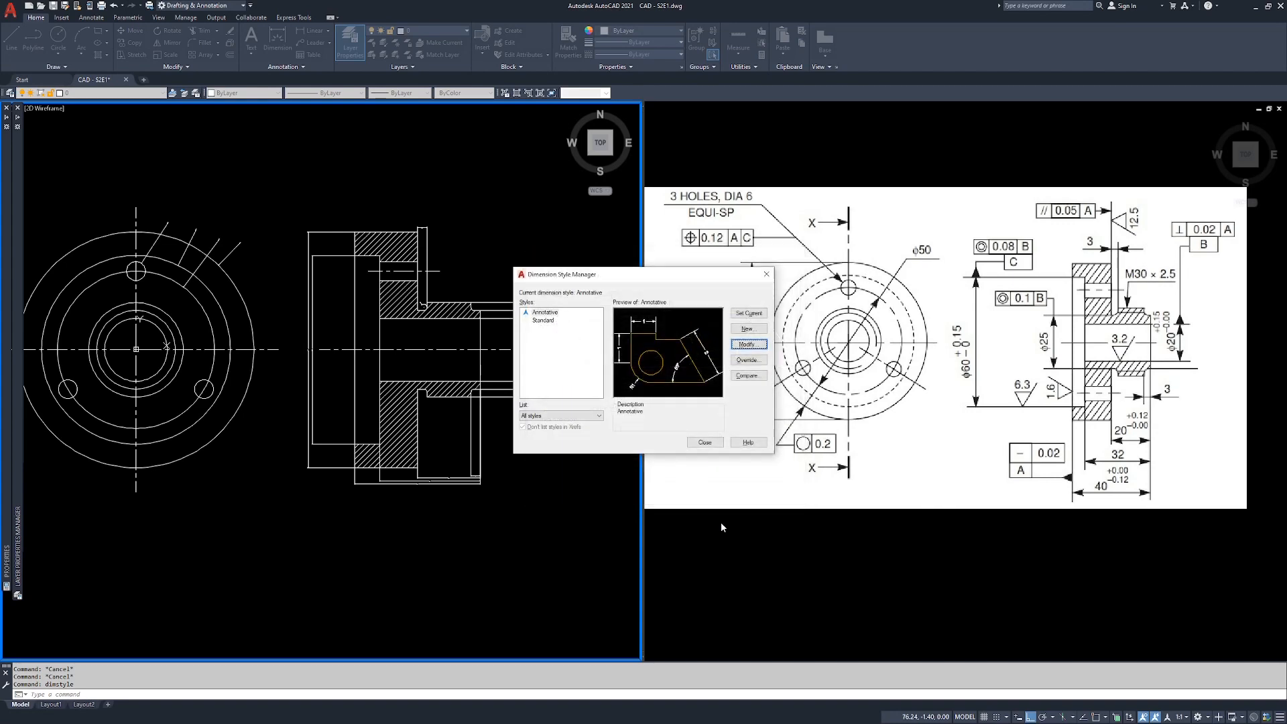
left_click(709, 444)
scroll(302, 364, "up", 10)
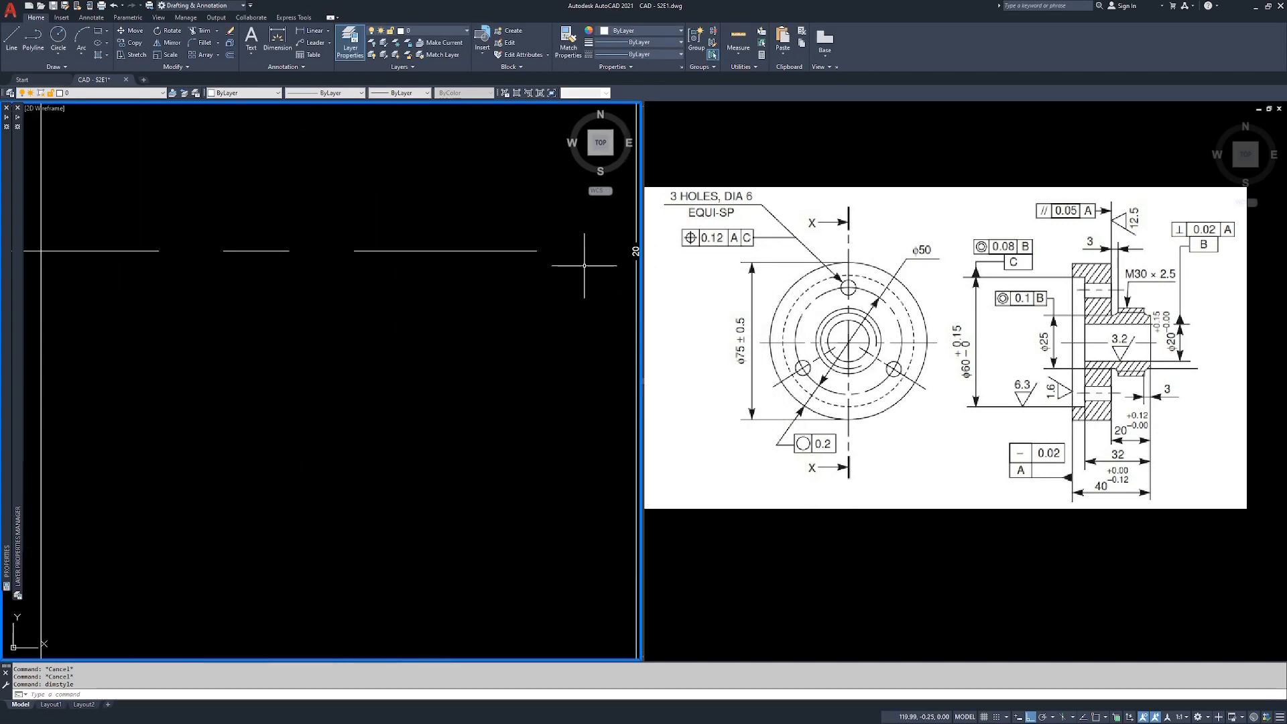
scroll(349, 365, "up", 6)
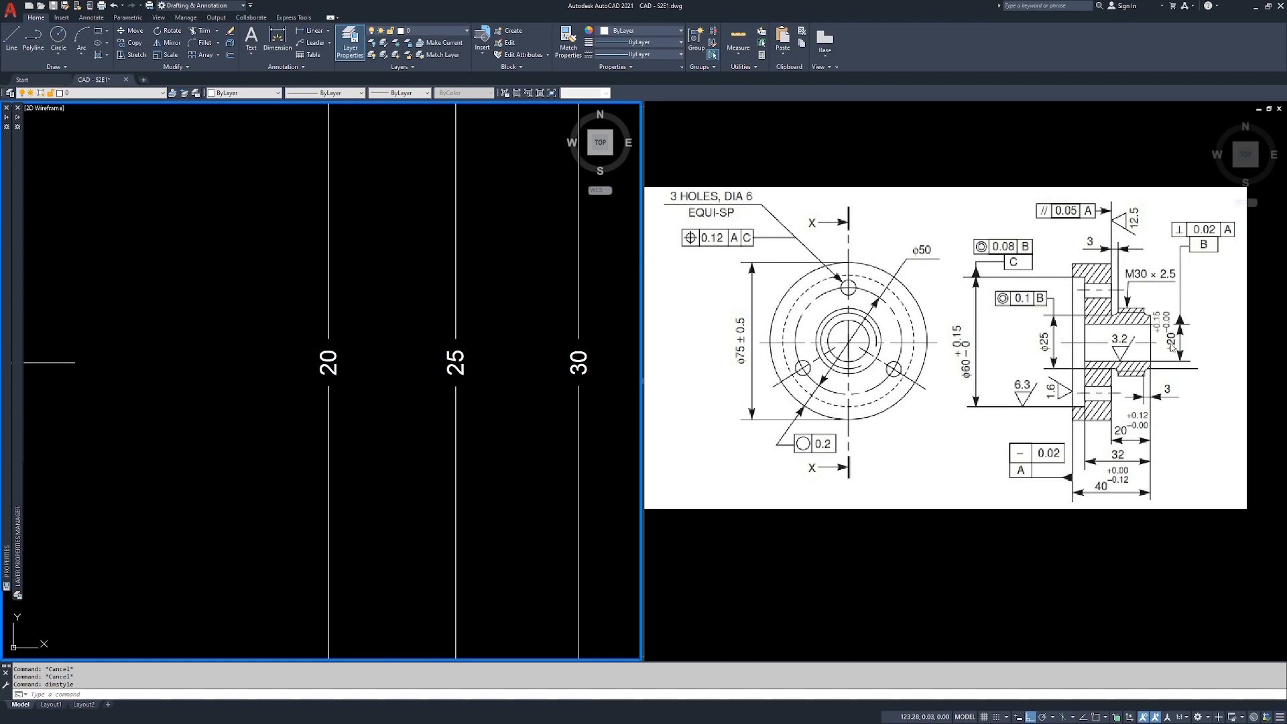
Insert a diameter symbol before the hub bore's 20 mm dimension text.
scroll(303, 341, "down", 10)
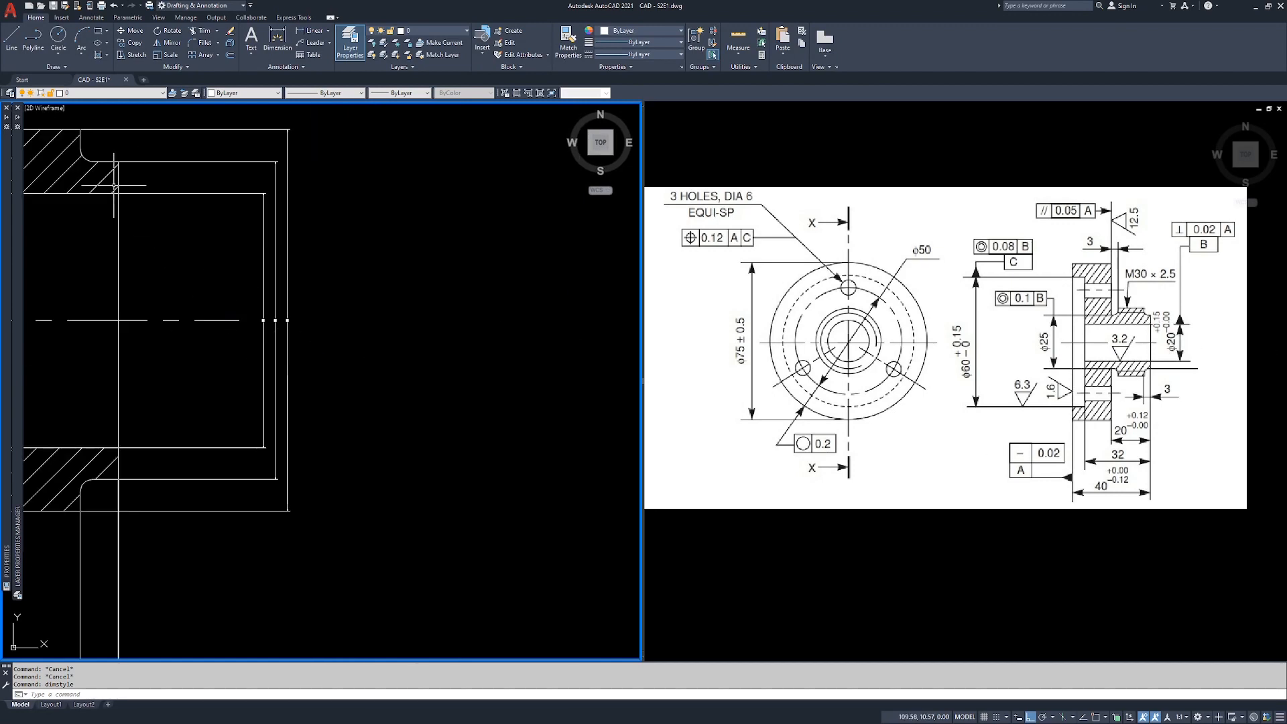
scroll(255, 324, "up", 10)
double_click(339, 287)
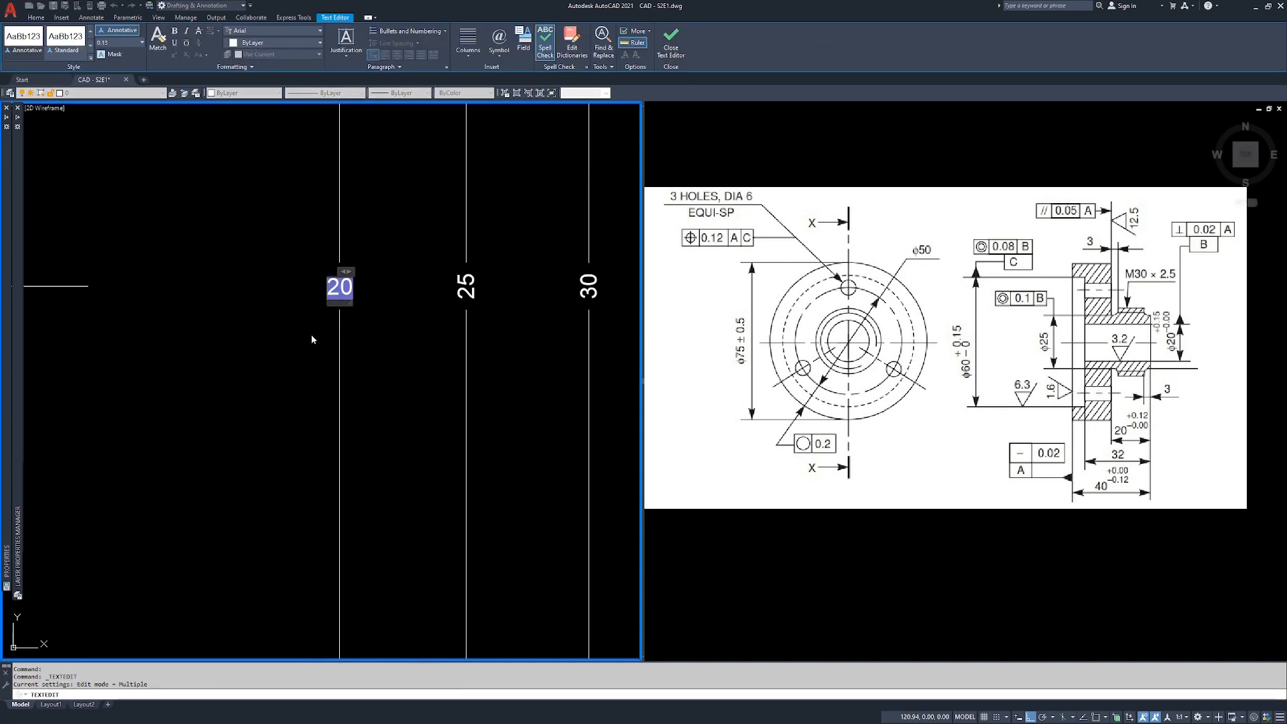
right_click(328, 289)
right_click(331, 284)
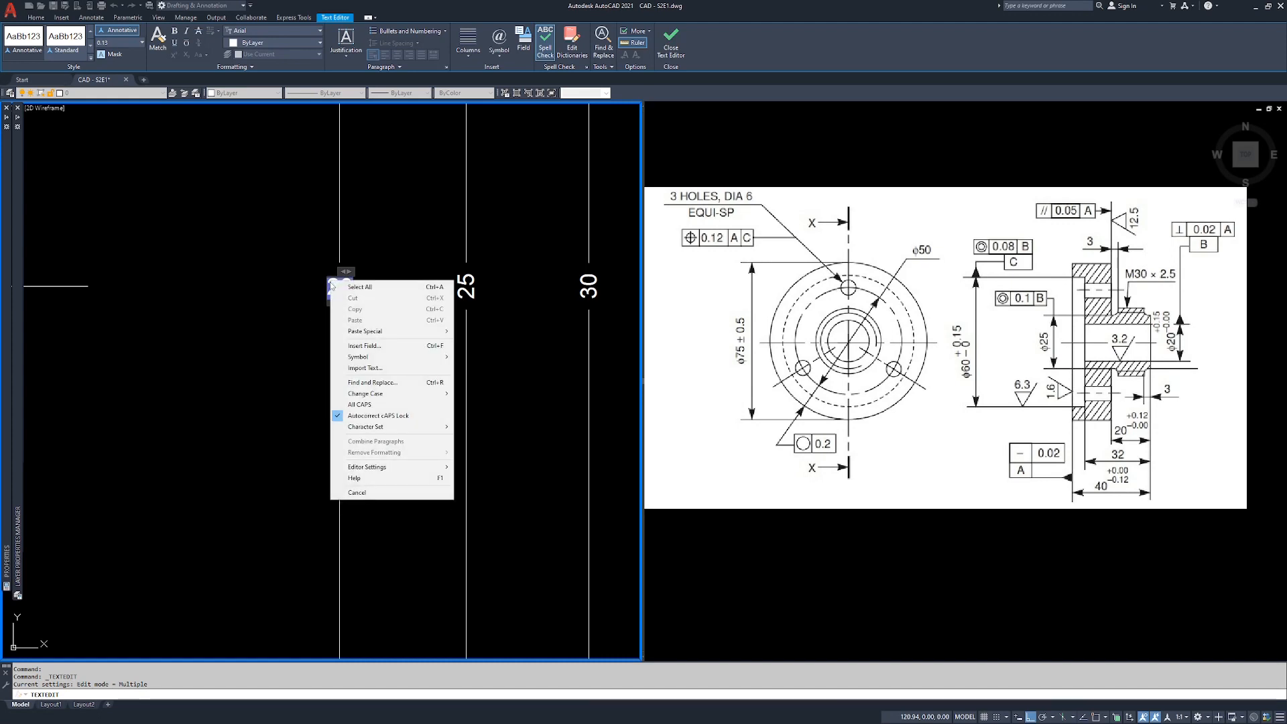
mouse_move(380, 361)
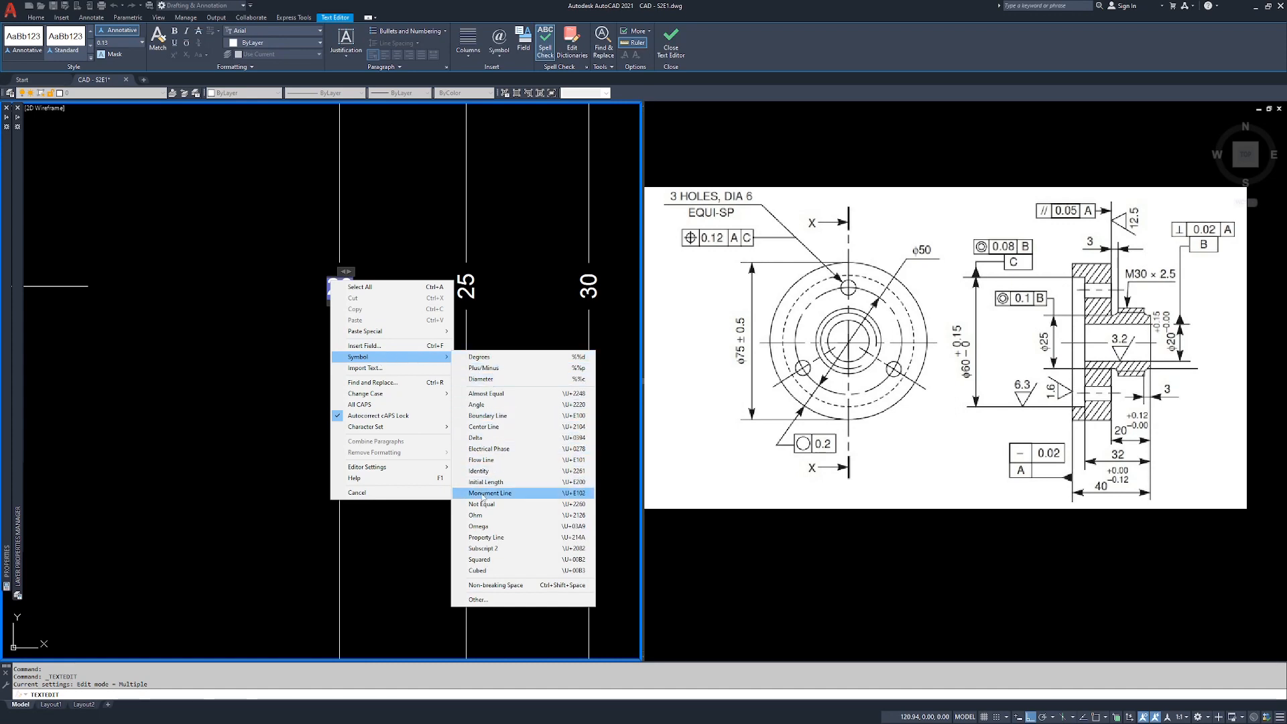
left_click(481, 379)
left_click(450, 307)
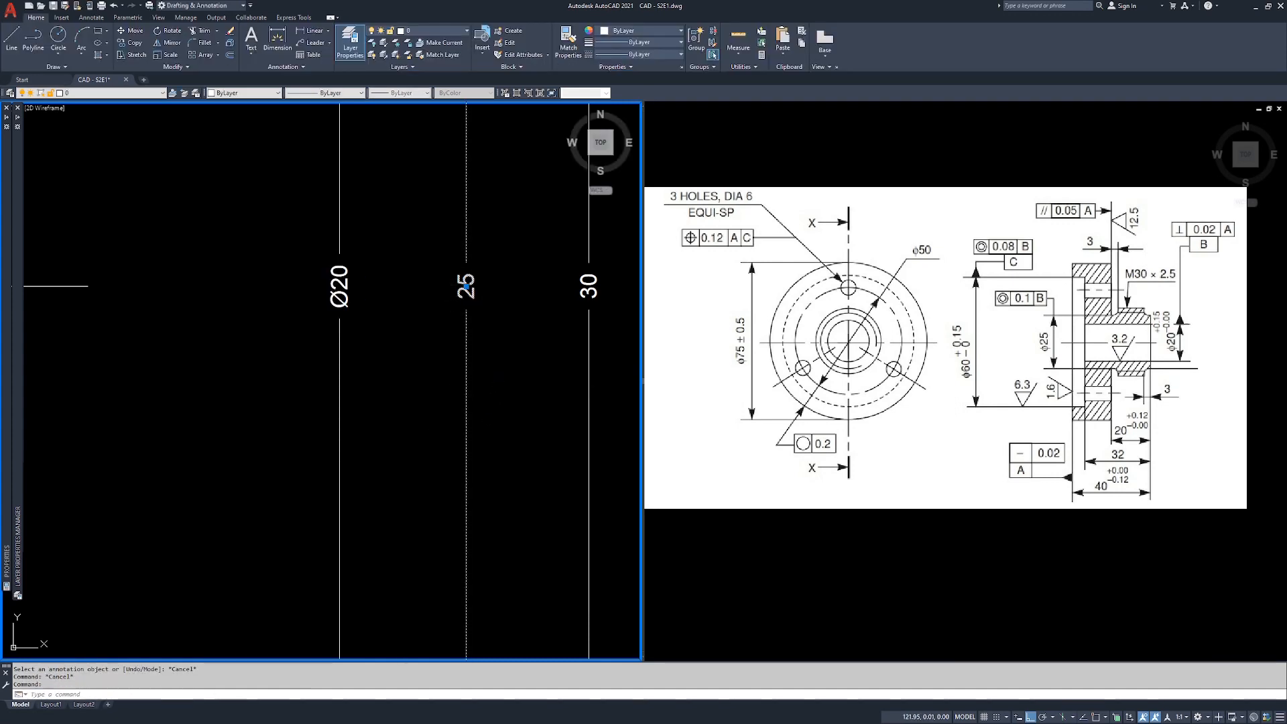
Insert a diameter symbol before the 25 mm dimension text of the hub's end section.
left_click(469, 288)
right_click(458, 293)
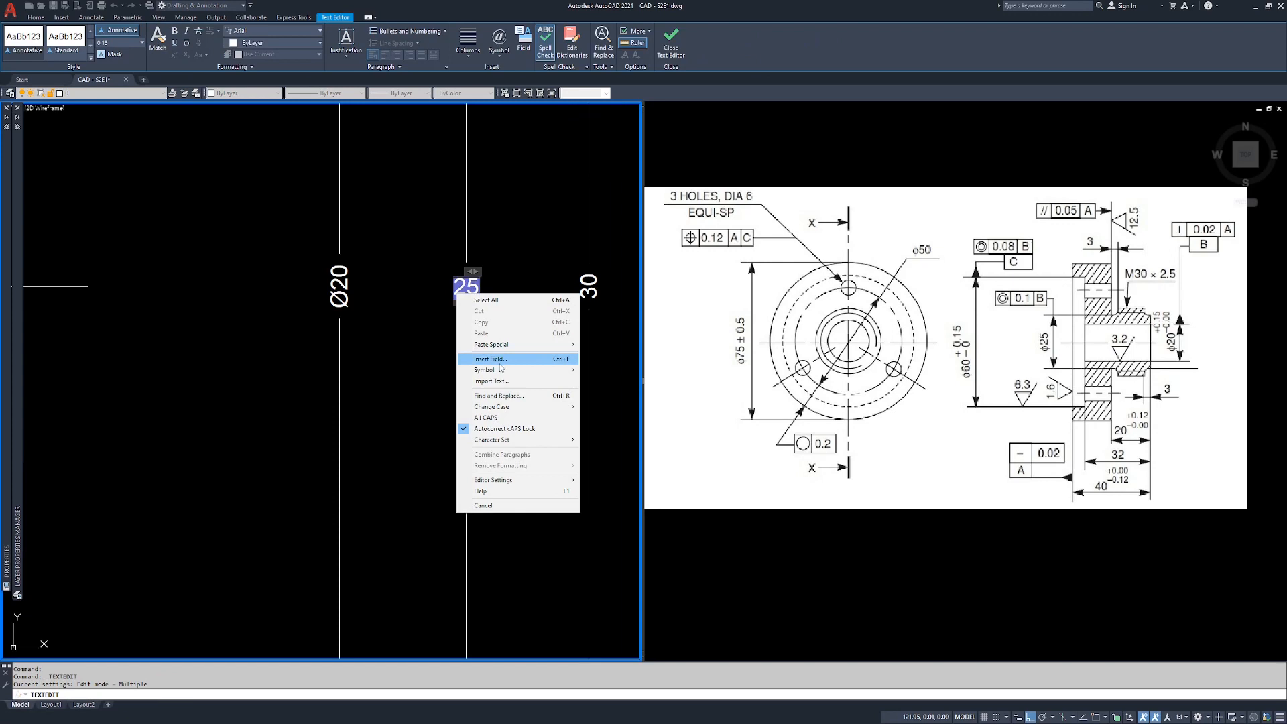
mouse_move(498, 375)
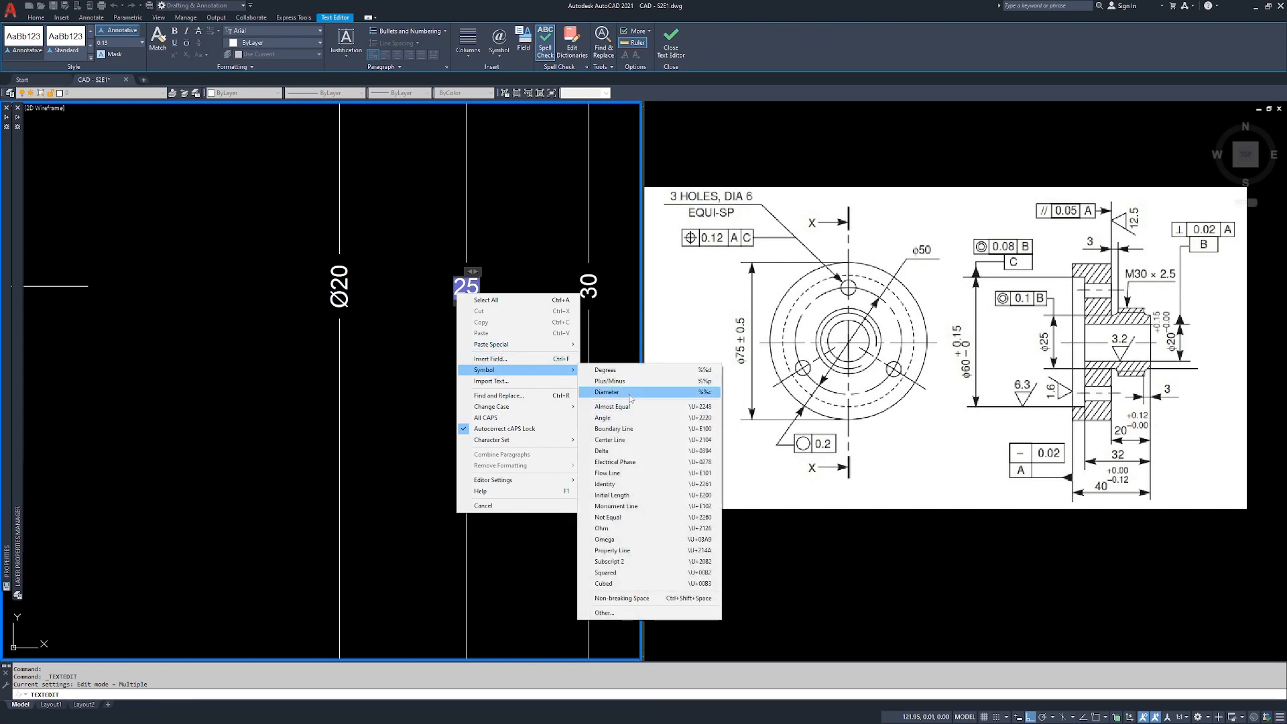
left_click(607, 392)
left_click(602, 285)
Insert a diameter symbol before the hub's 30 mm dimension text and finish the text editing.
left_click(600, 284)
right_click(578, 287)
mouse_move(615, 363)
left_click(728, 384)
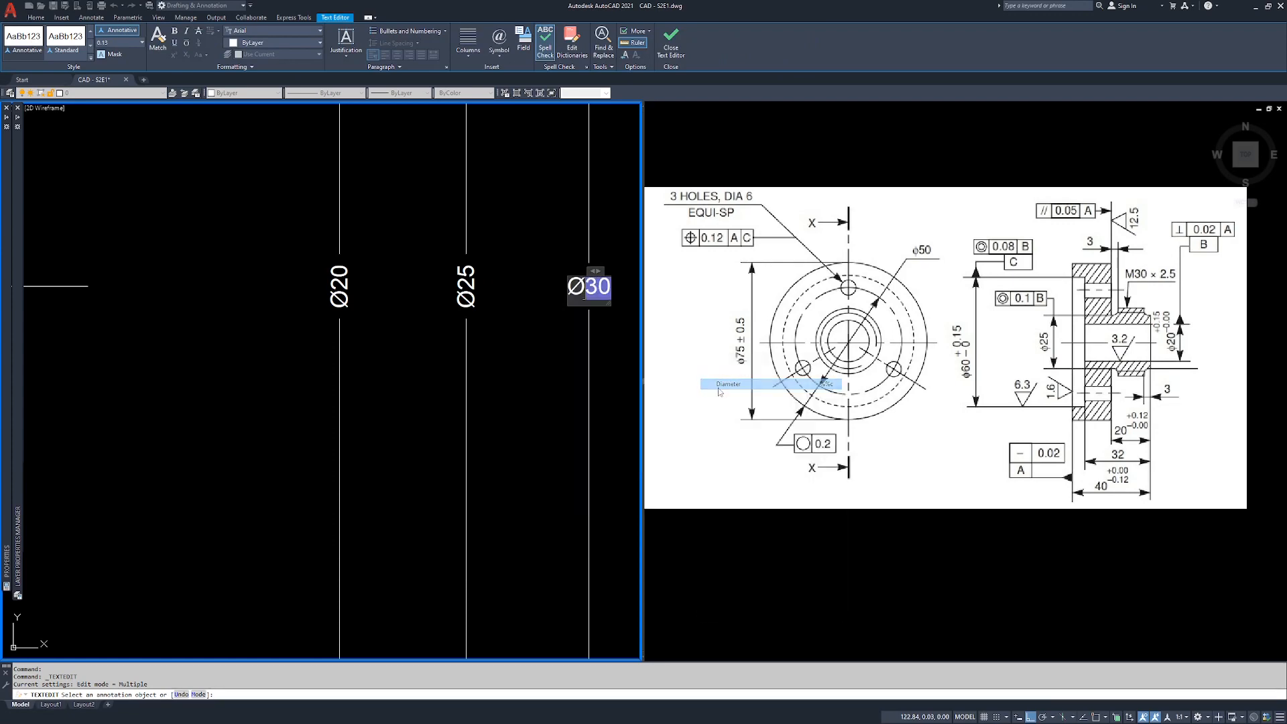
left_click(538, 435)
scroll(540, 449, "down", 6)
key("Return")
Open the recess's 60 mm dimension text for editing.
middle_click_drag(343, 548, 596, 251)
scroll(593, 252, "down", 2)
middle_click_drag(442, 644, 536, 382)
scroll(389, 271, "down", 2)
middle_click_drag(389, 272, 626, 557)
scroll(359, 287, "up", 7)
scroll(433, 327, "up", 8)
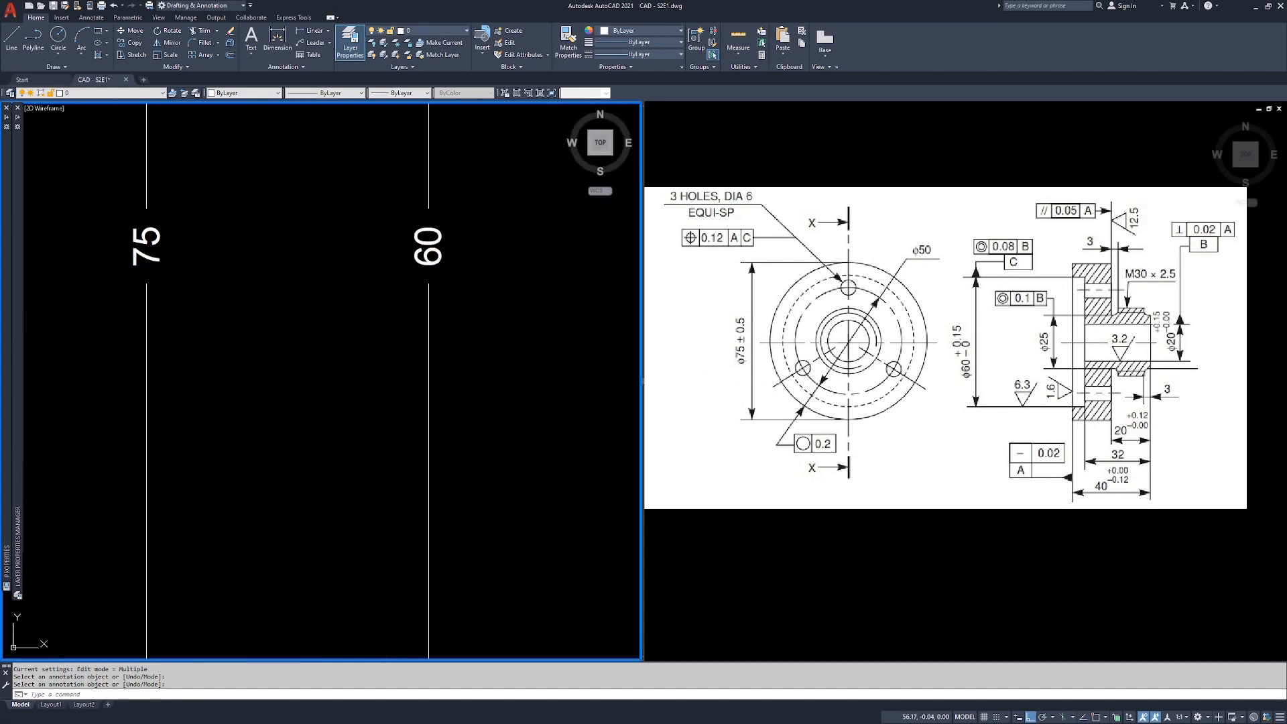
left_click(411, 249)
right_click(411, 249)
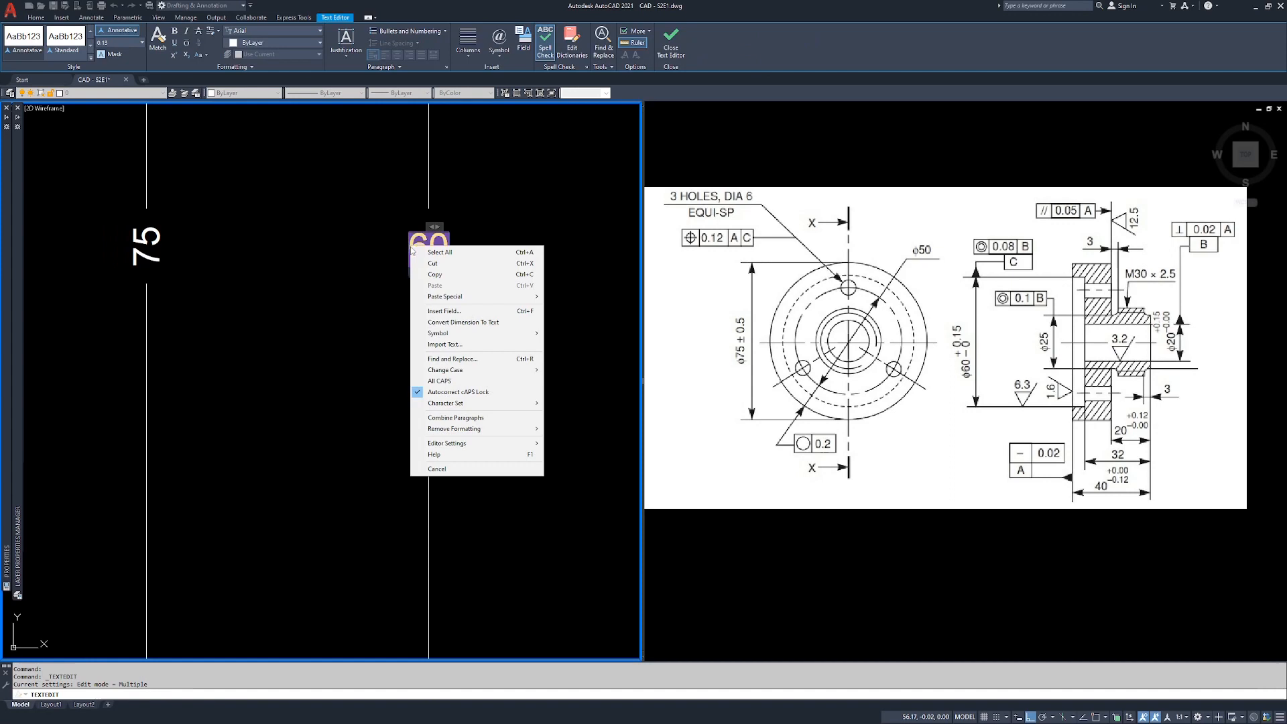
mouse_move(483, 333)
left_click(591, 355)
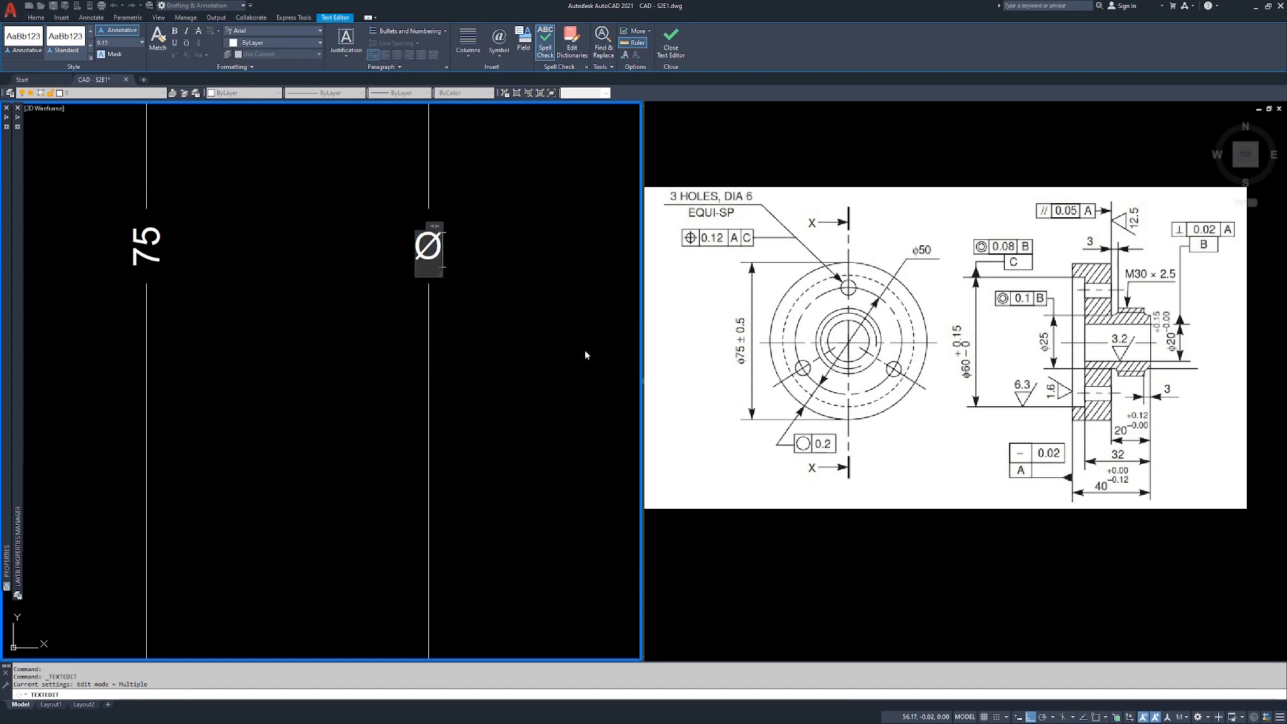
key("ctrl+z")
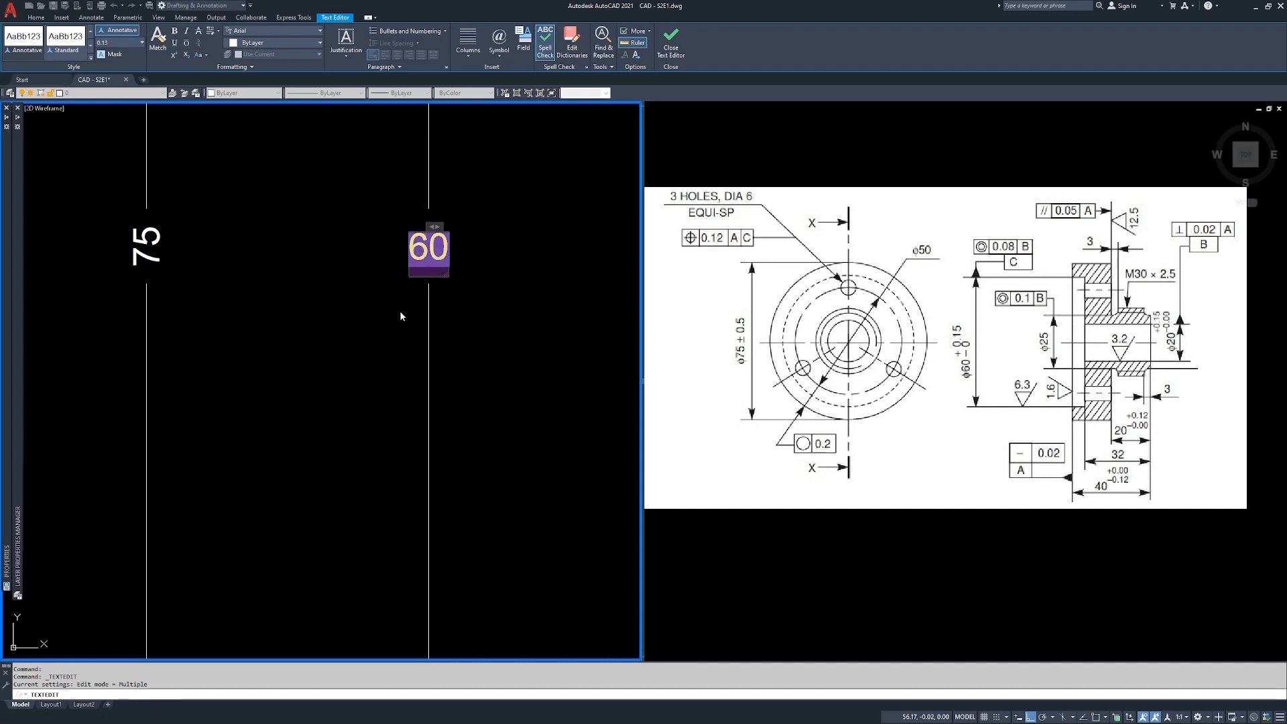
Insert a diameter symbol in front of the recess's 60 mm dimension text, keeping the number.
key("Left")
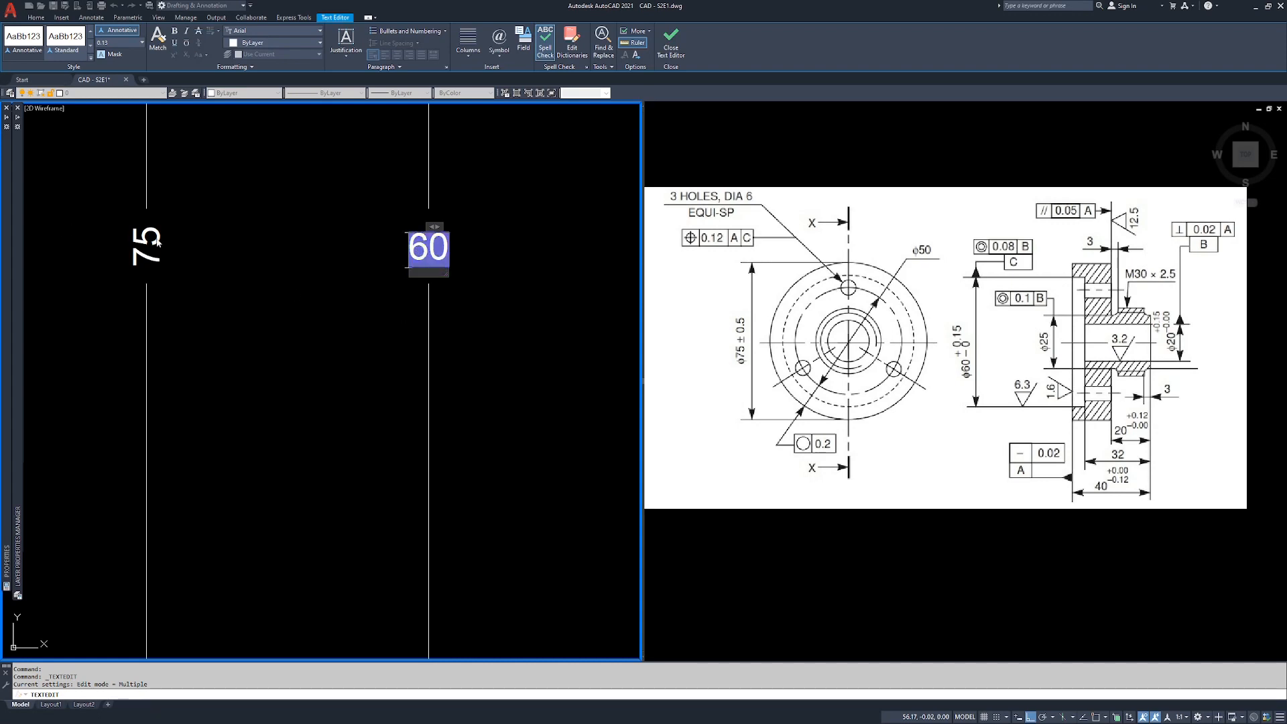
right_click(409, 256)
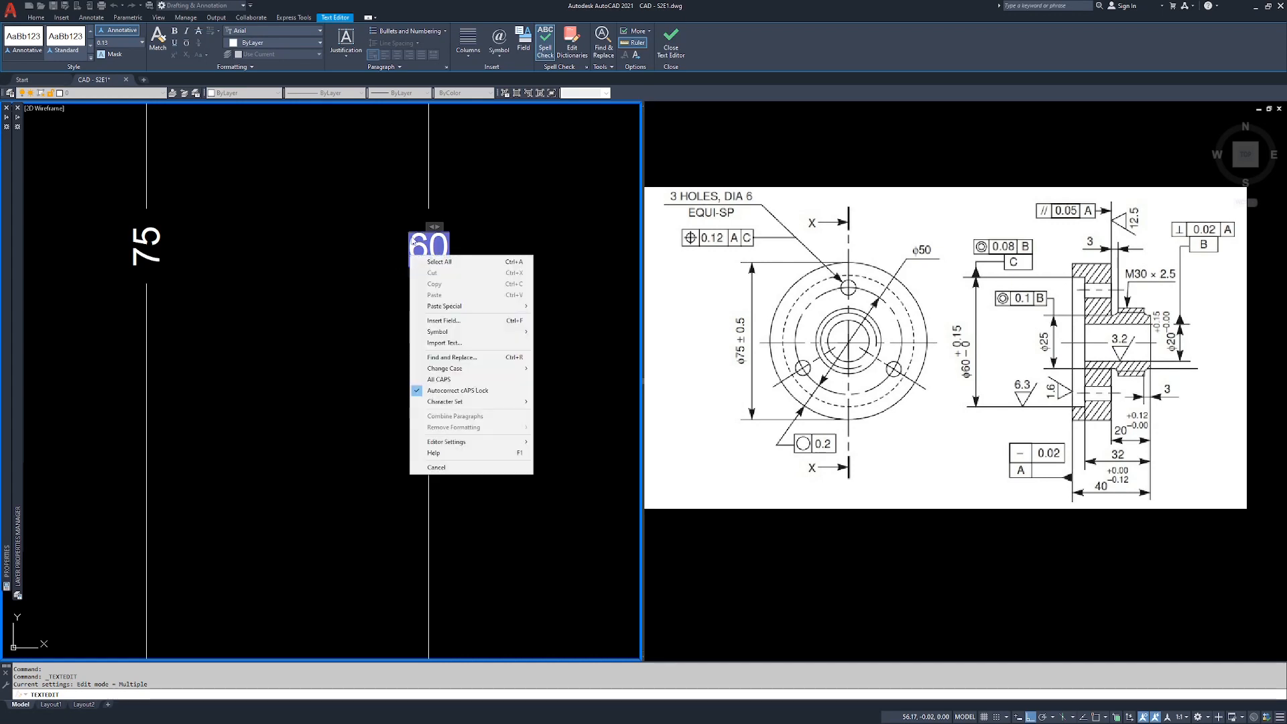
mouse_move(496, 331)
left_click(564, 355)
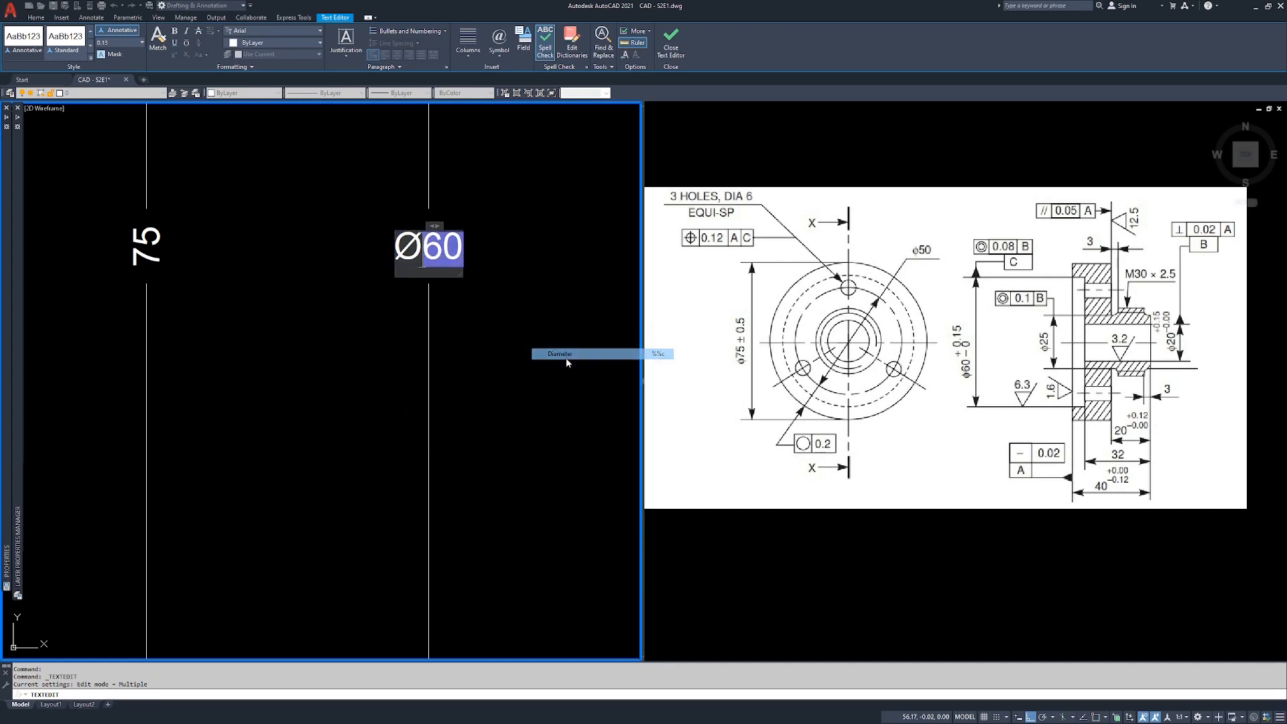
left_click(319, 384)
Insert a diameter symbol before the flange's 75 mm dimension text and finish the text editing.
left_click(142, 257)
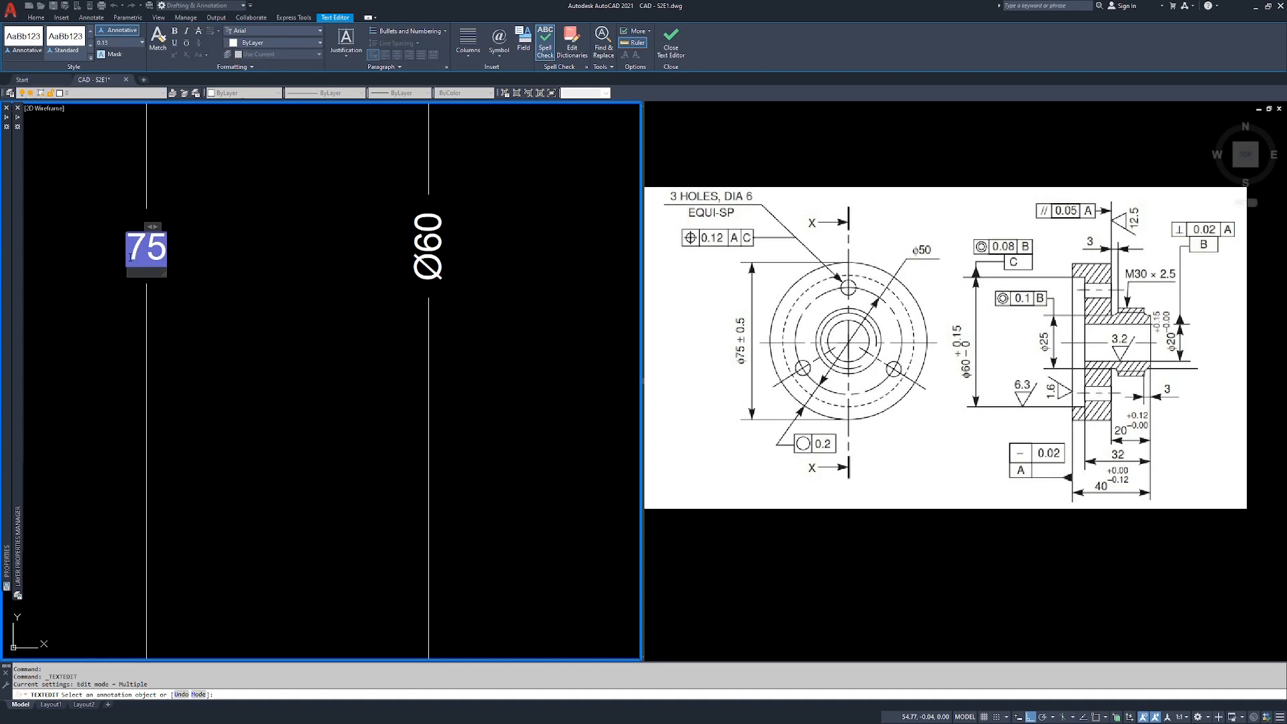
right_click(130, 258)
mouse_move(165, 338)
left_click(298, 356)
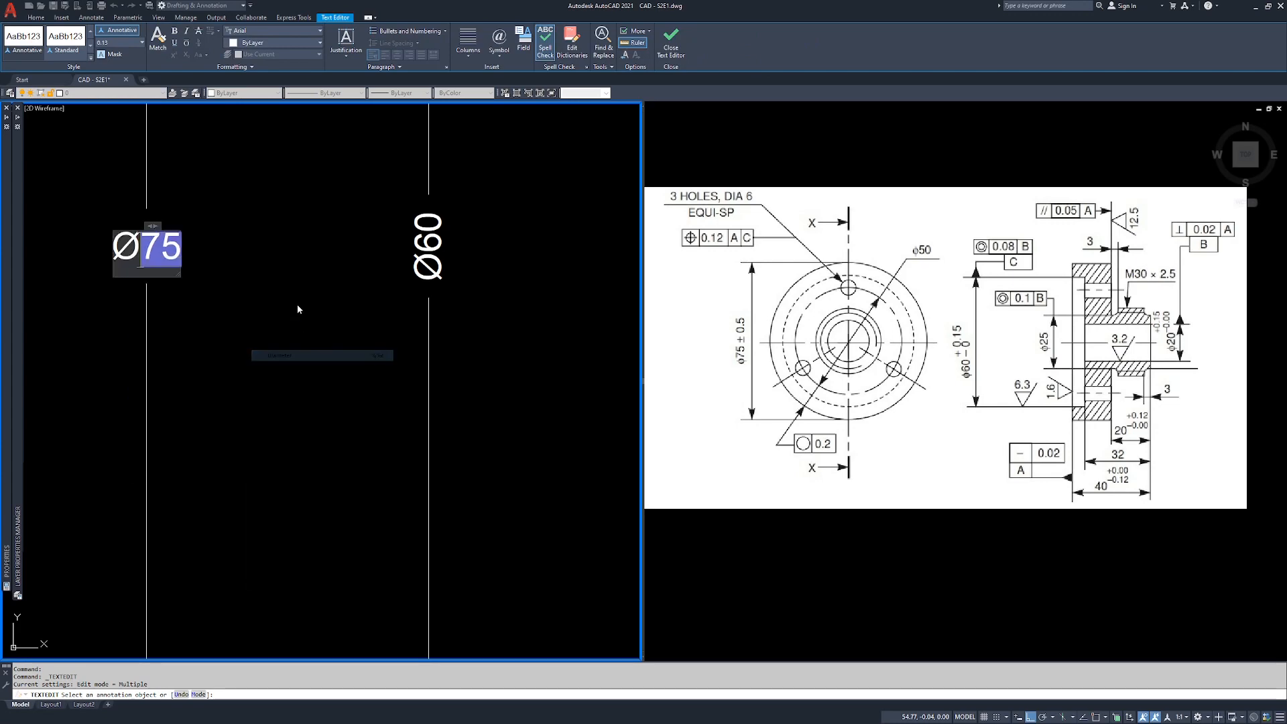
left_click(298, 323)
key("Escape")
Examine the front view's circles and leaders and the section view's dimension lines.
scroll(288, 329, "up", 6)
scroll(399, 315, "down", 2)
middle_click_drag(170, 350, 290, 350)
scroll(260, 332, "up", 2)
middle_click_drag(109, 149, 232, 235)
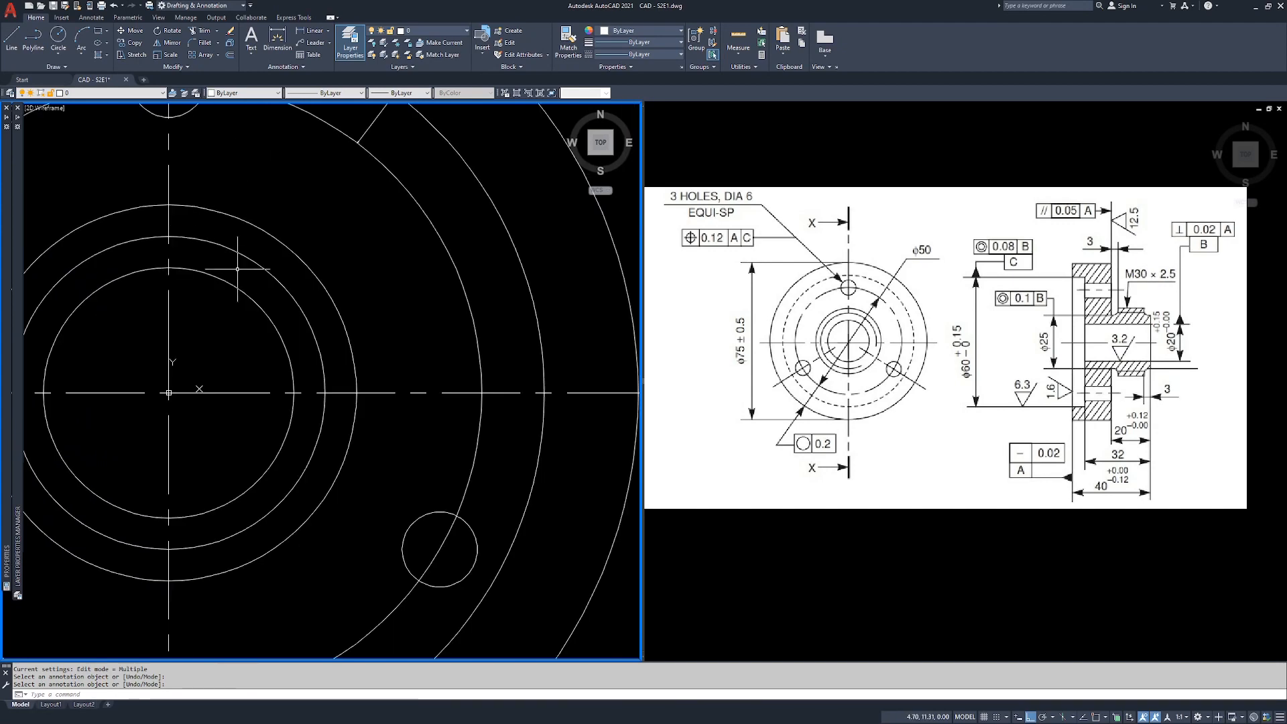
scroll(239, 167, "down", 2)
middle_click_drag(237, 163, 344, 250)
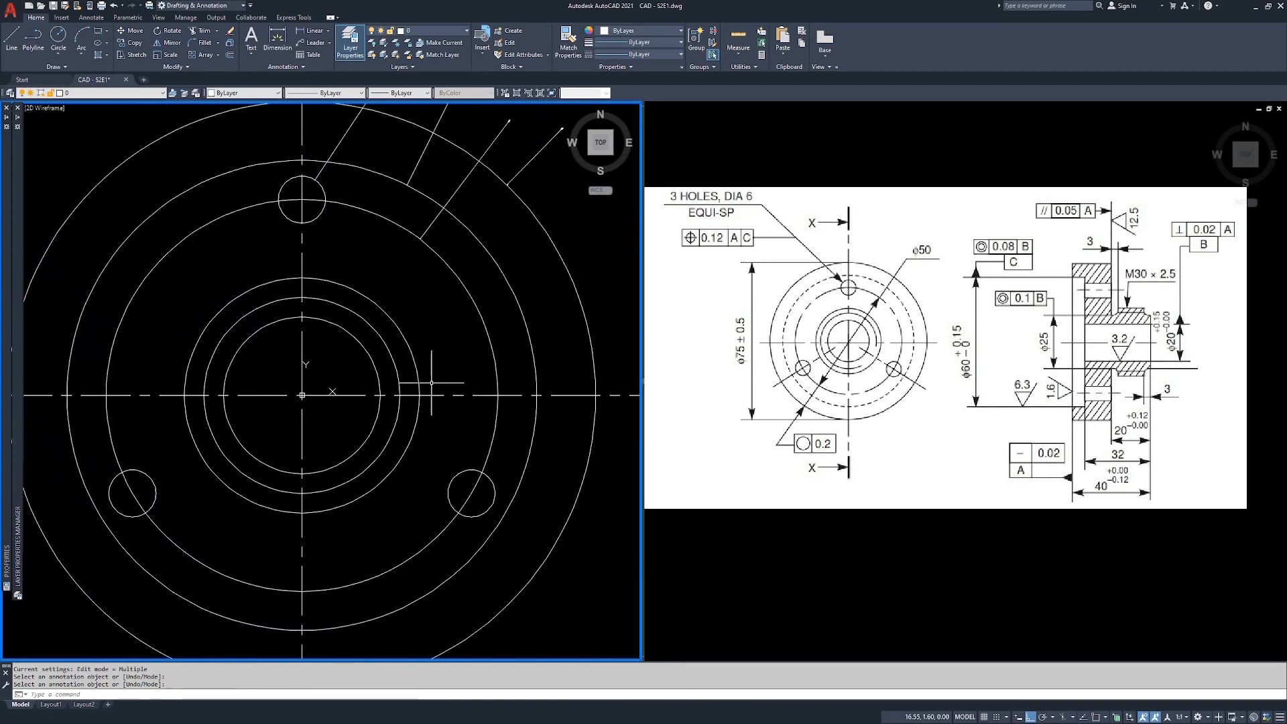
scroll(396, 394, "down", 2)
middle_click_drag(608, 384, 250, 388)
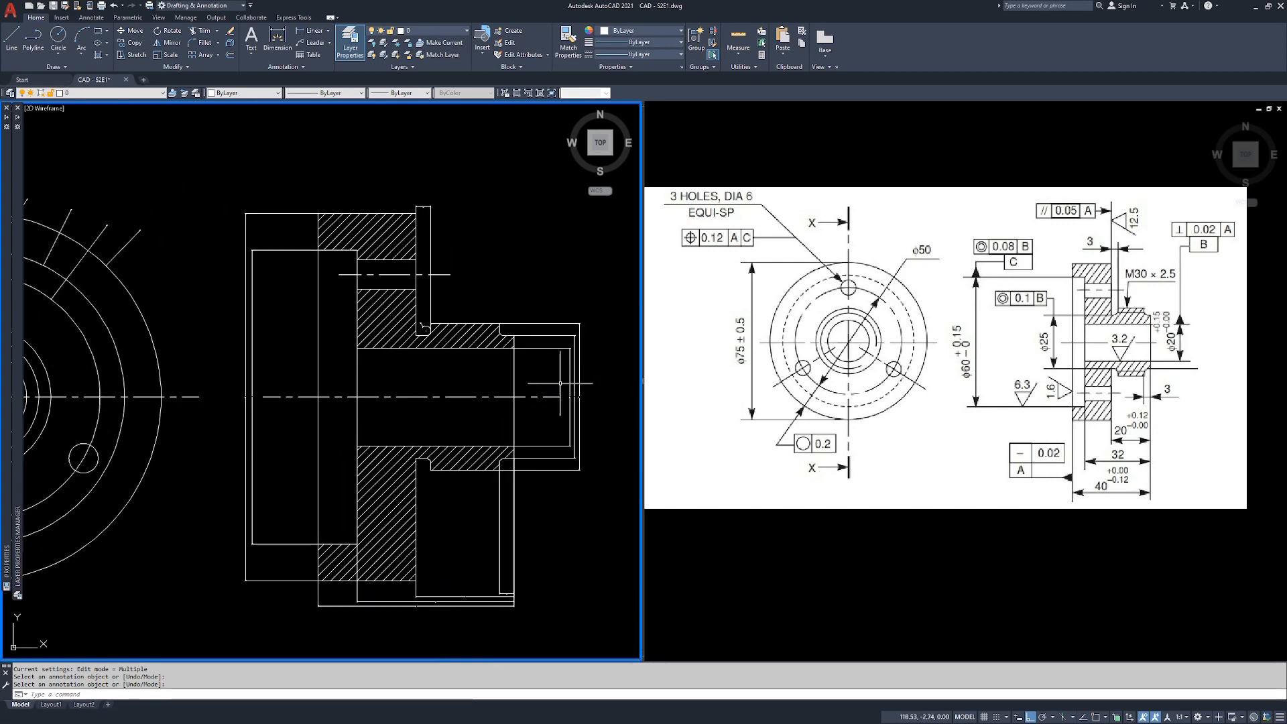
left_click(585, 288)
left_click(551, 506)
key("Escape")
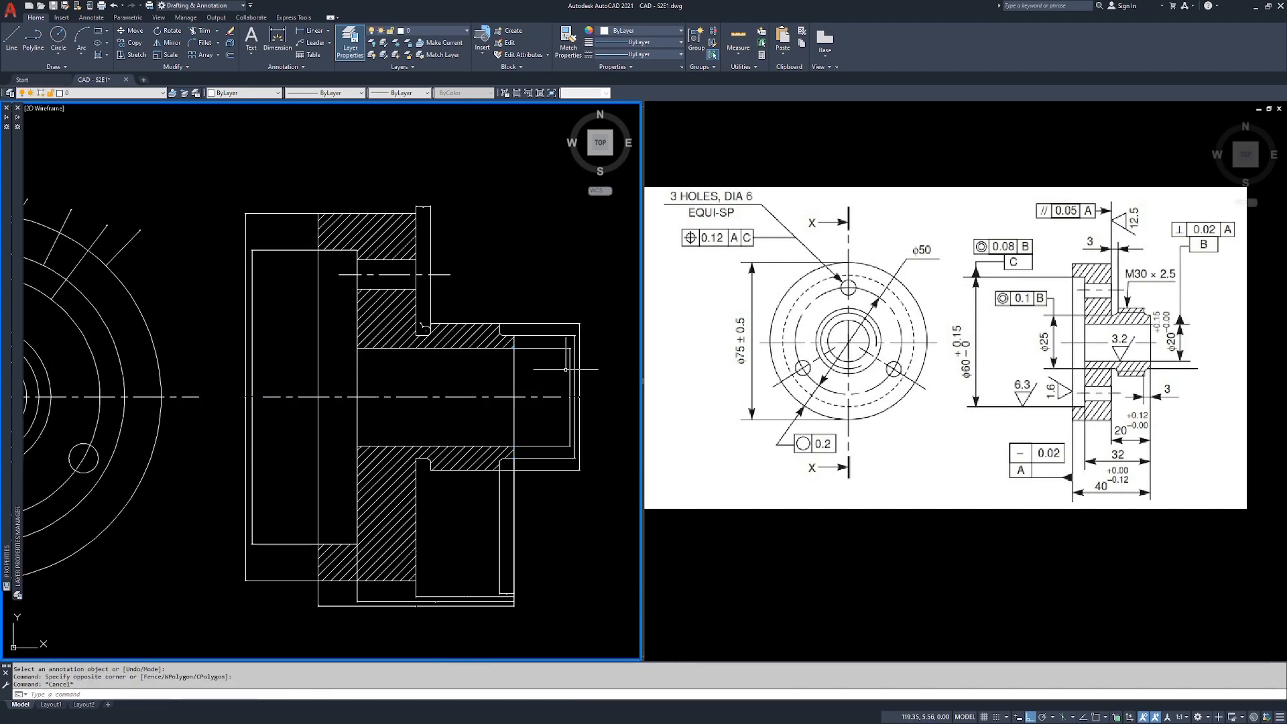
key("Escape")
key("Escape")
left_click(587, 305)
left_click(559, 352)
key("Escape")
key("Escape")
key("Escape")
Examine the front view's diameter dimension labels up close and judge their size against both whole views.
middle_click_drag(194, 358, 365, 364)
scroll(252, 247, "up", 2)
scroll(345, 221, "up", 10)
scroll(250, 406, "down", 4)
middle_click_drag(247, 405, 529, 390)
middle_click_drag(152, 317, 459, 363)
scroll(252, 375, "up", 4)
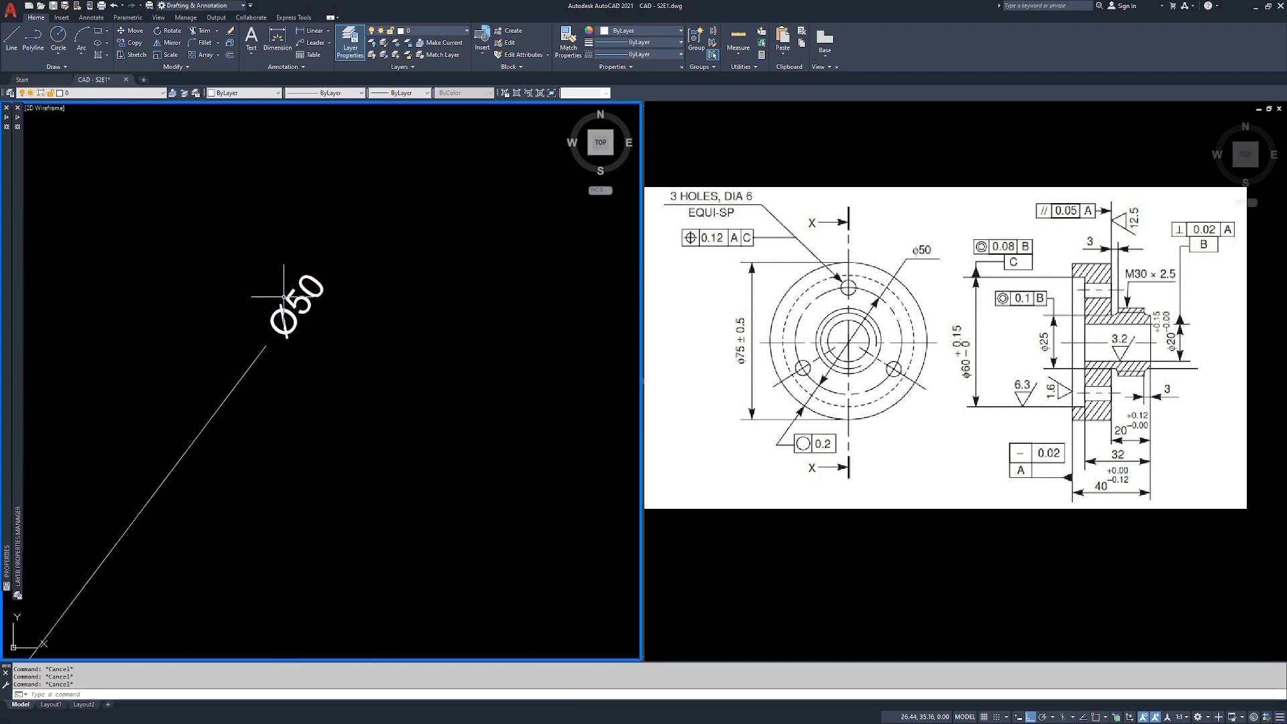
scroll(278, 450, "down", 5)
scroll(412, 288, "down", 4)
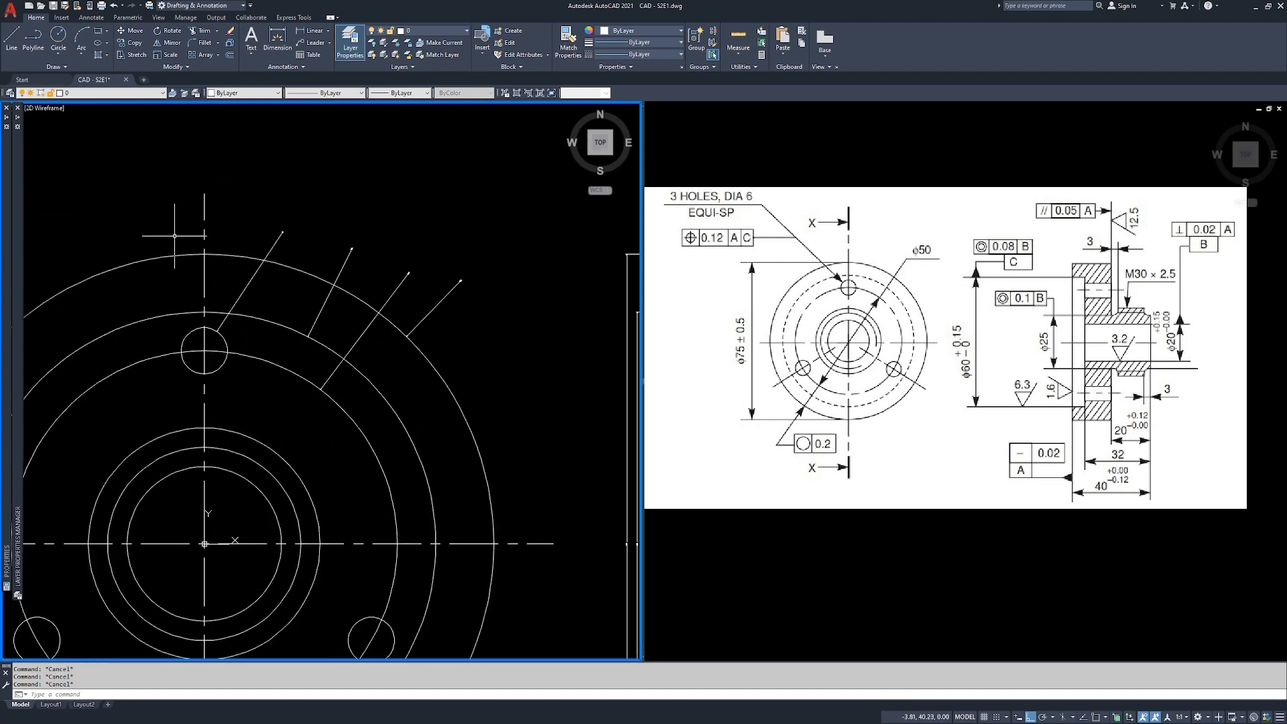
scroll(175, 232, "down", 3)
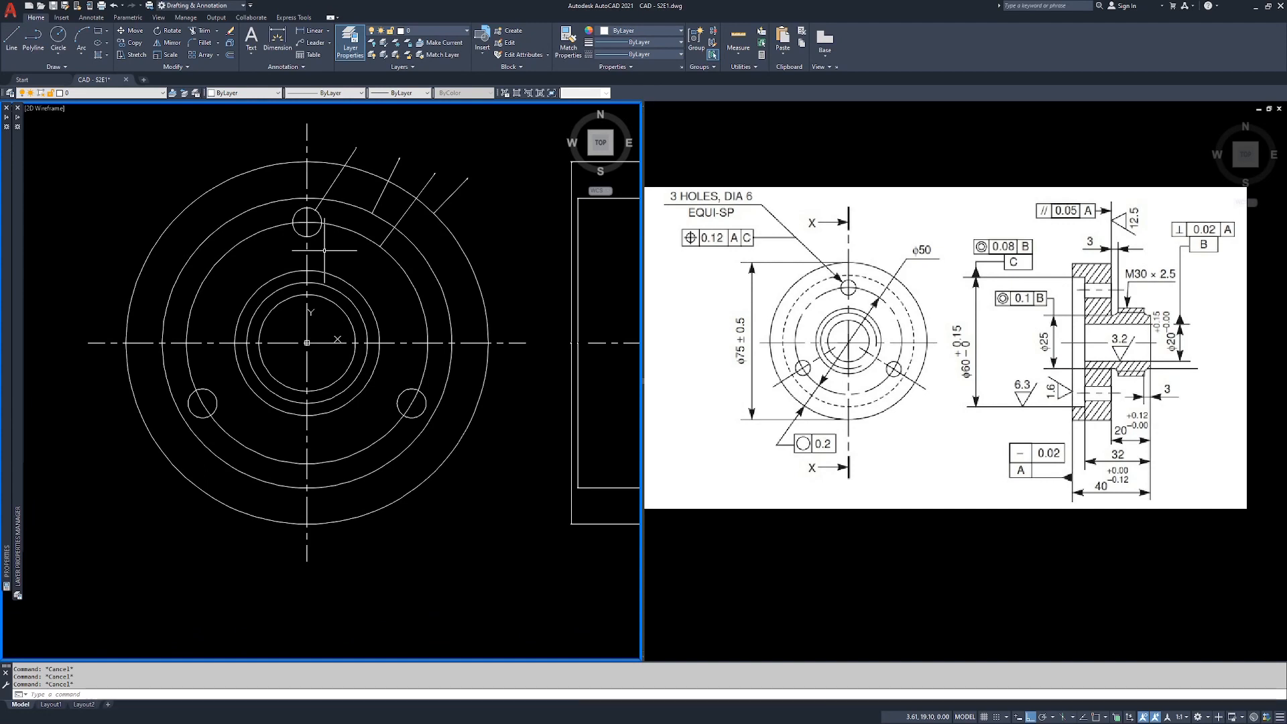
scroll(317, 321, "down", 3)
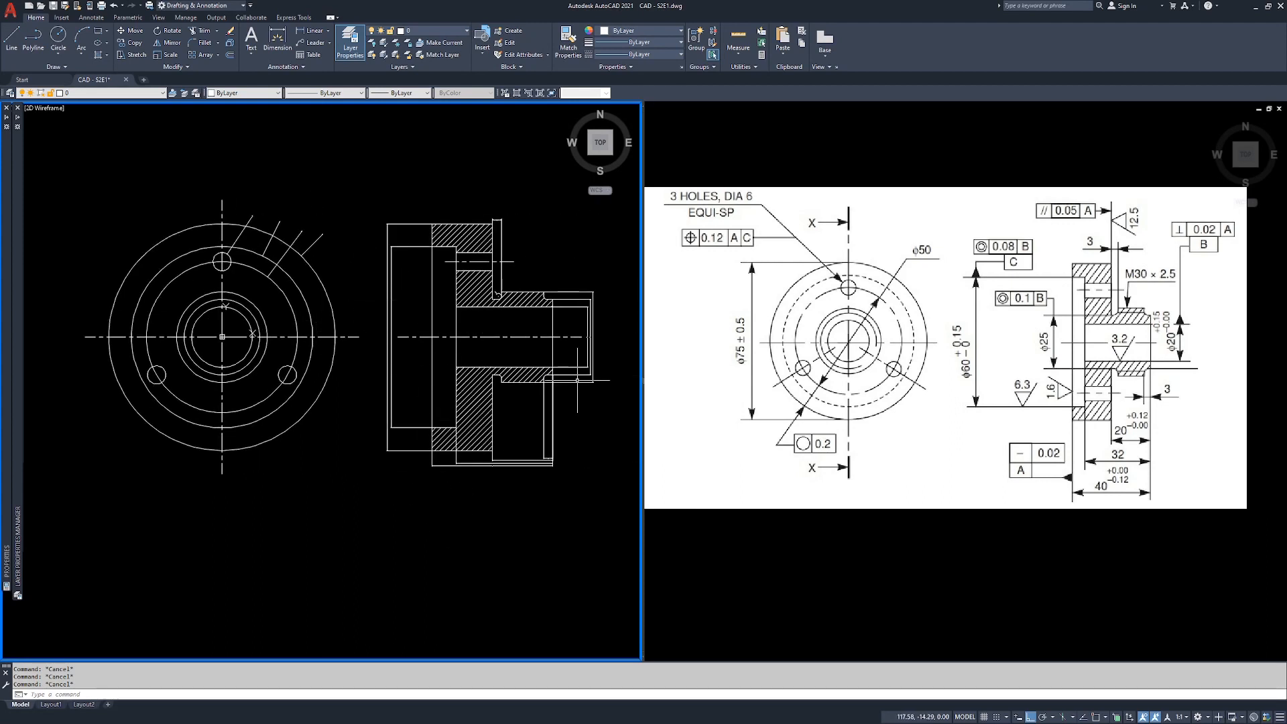
left_click(366, 466)
left_click(324, 537)
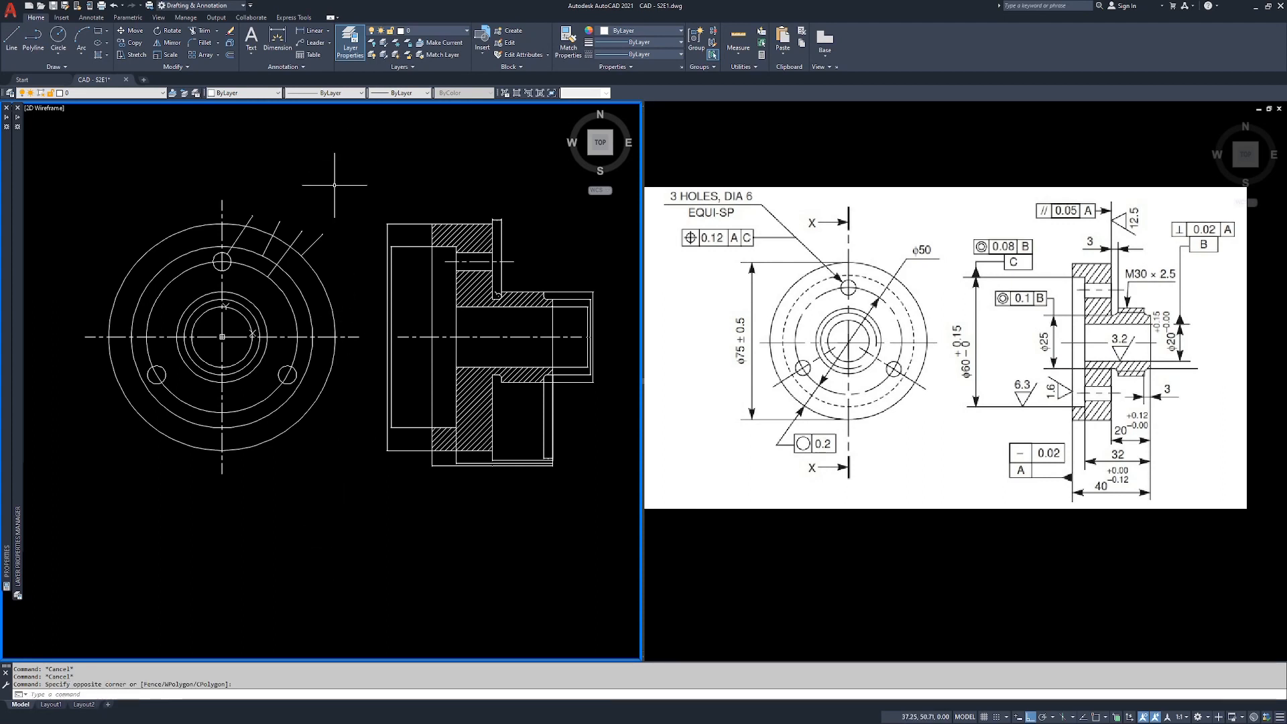
Try the annotation scales 1/8" = 1'-0" and 1/2" = 1'-0" on the drawing.
left_click(1186, 716)
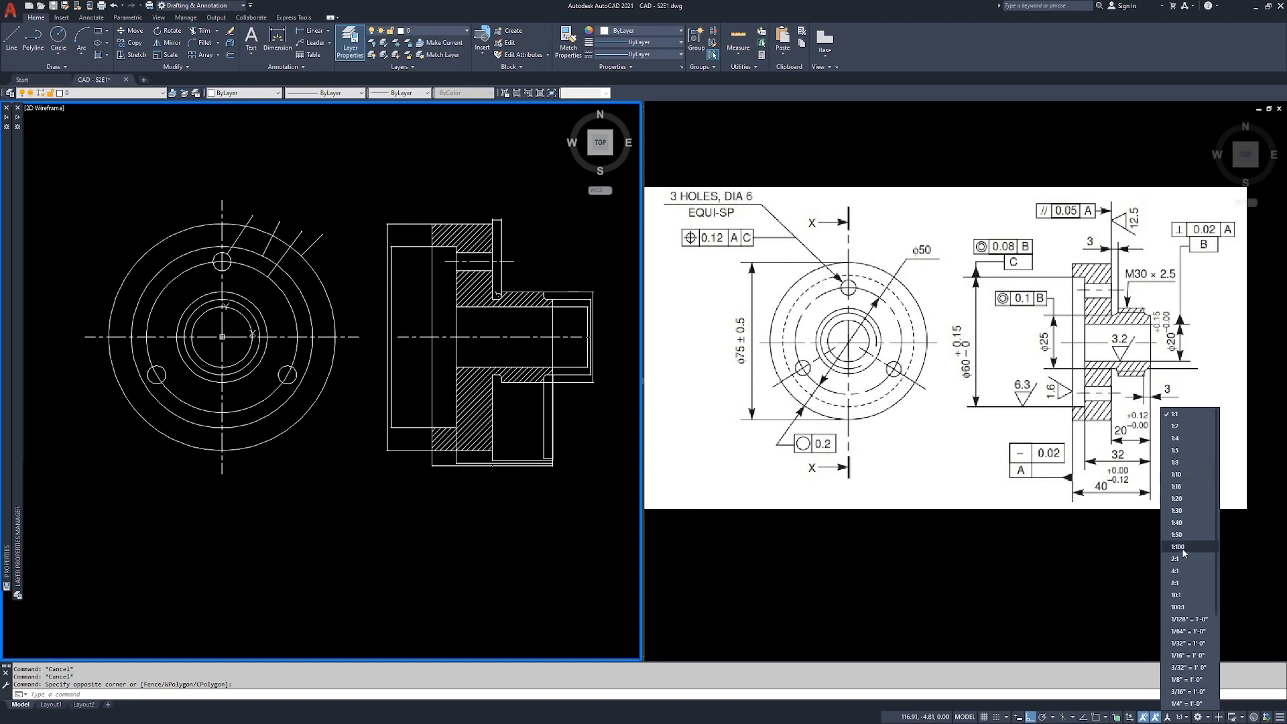
left_click(1186, 680)
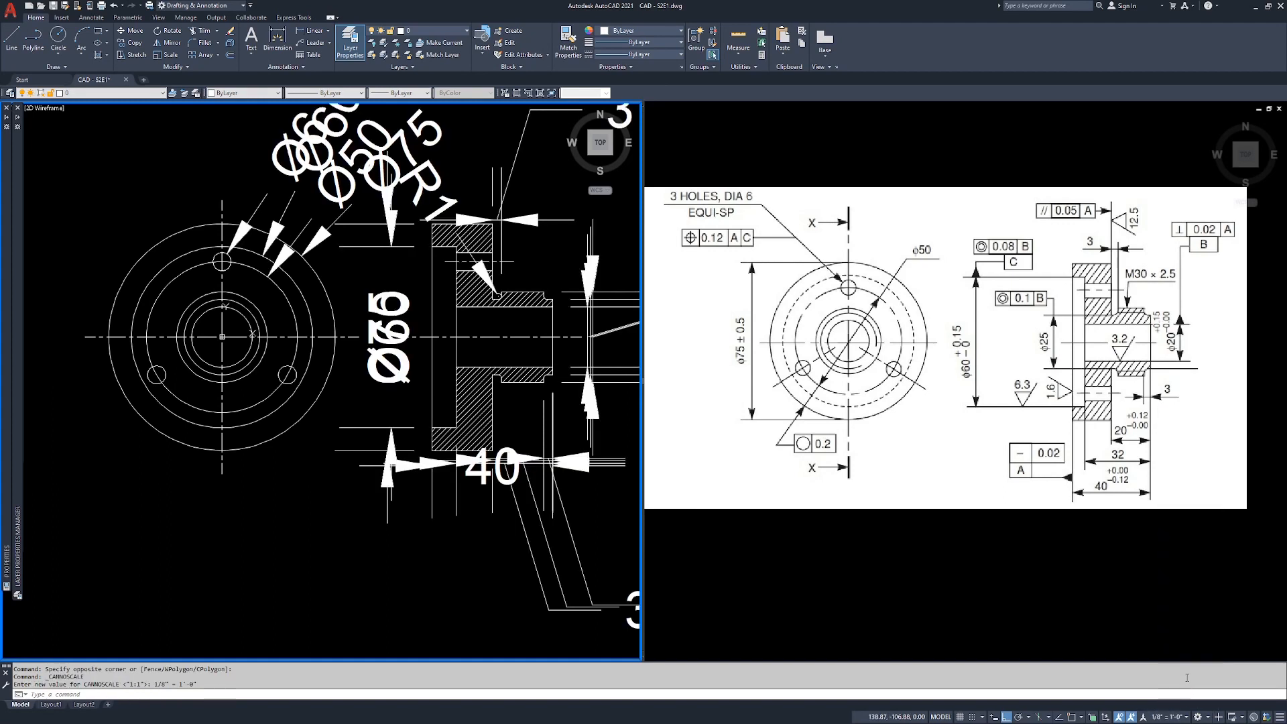
left_click(1186, 717)
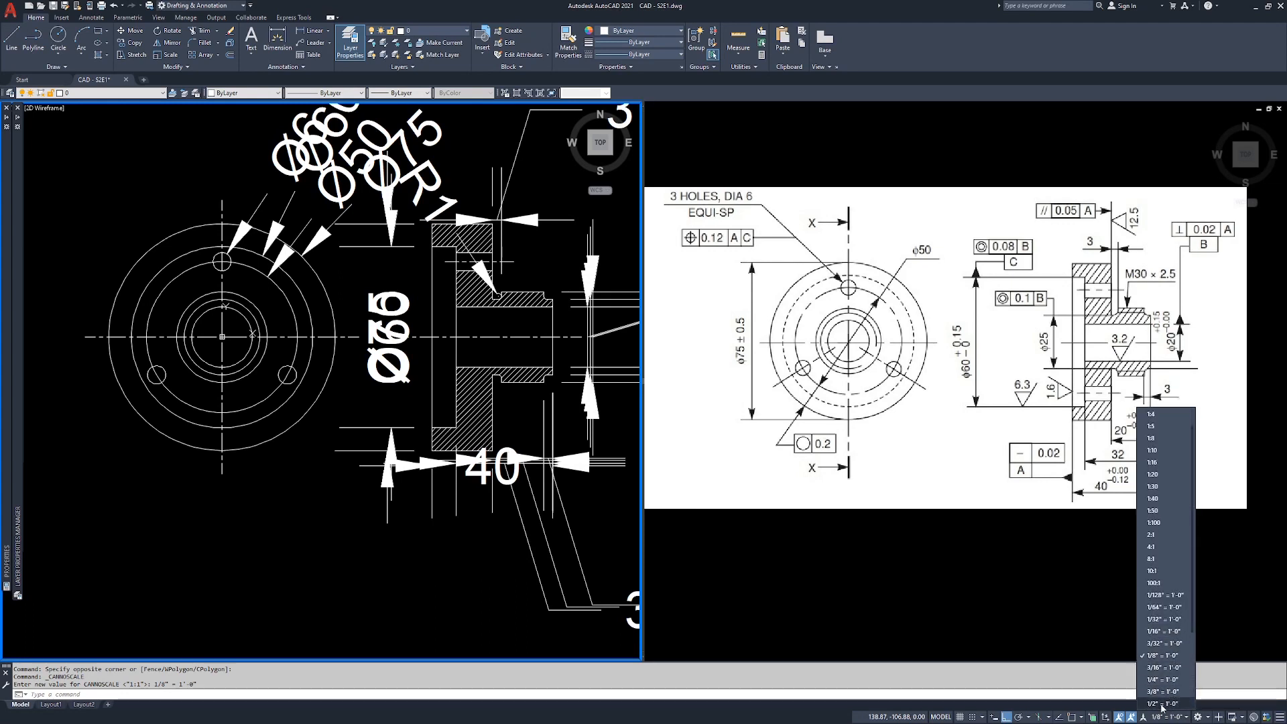
left_click(1169, 703)
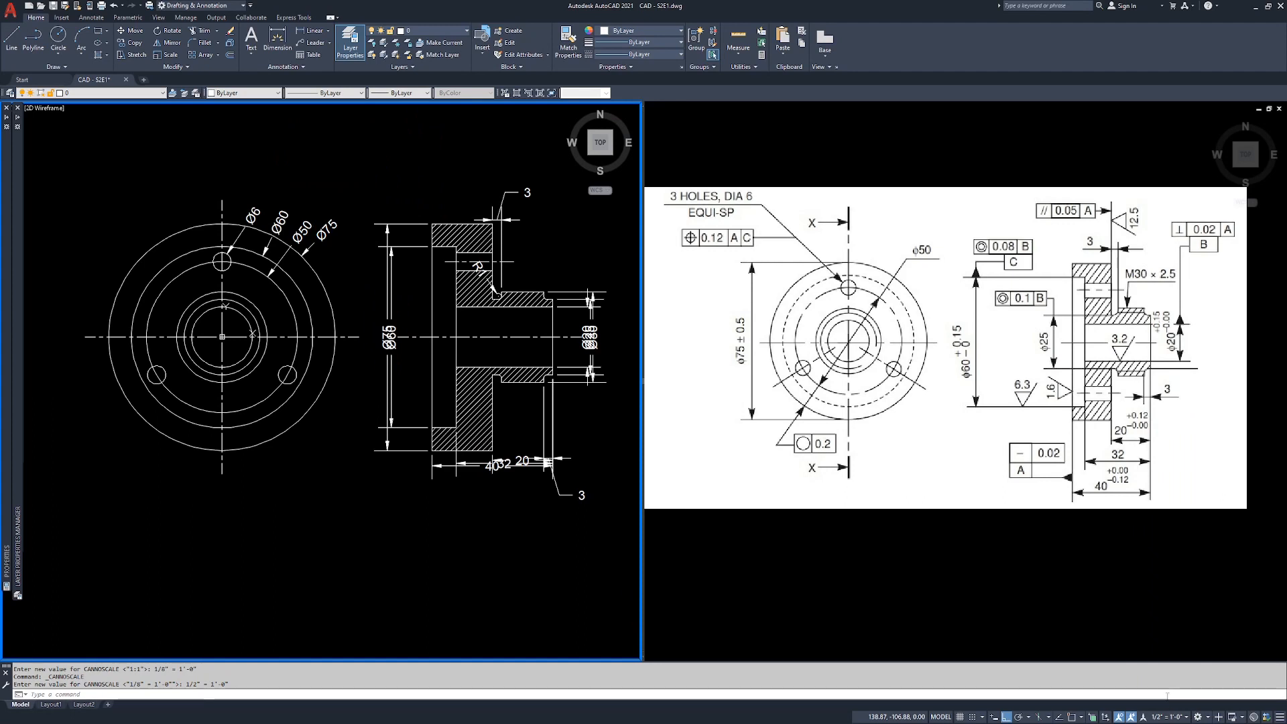
Set the drawing's annotation scale to 1" = 1'-0".
left_click(1184, 717)
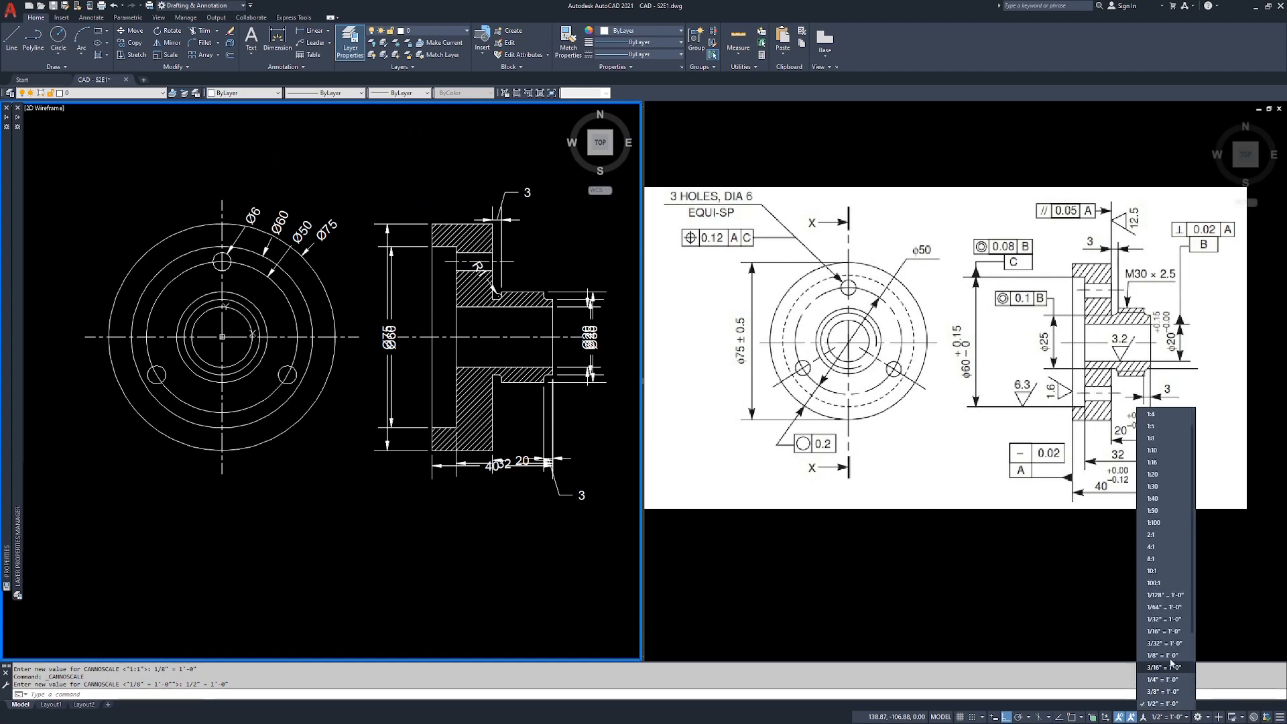
left_click(1161, 679)
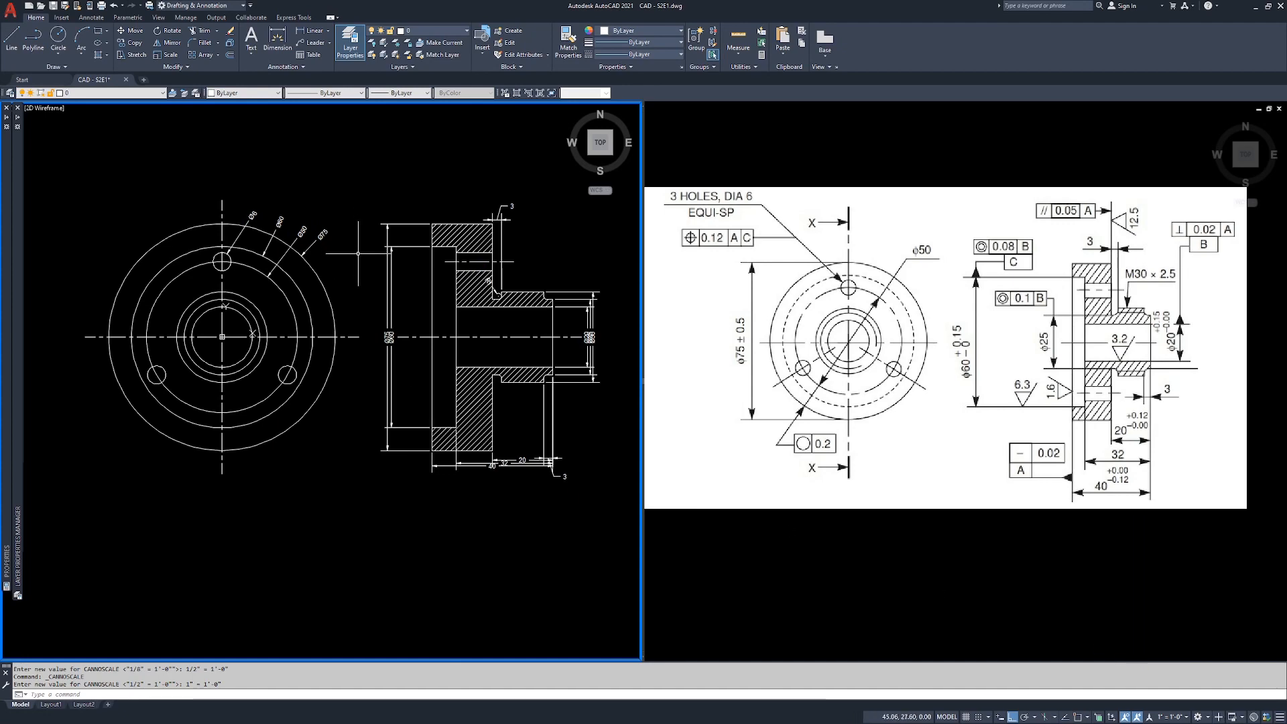
key("Escape")
key("Escape")
key("Escape")
Stretch the hub's Ø25 and Ø30 dimension lines outward, to the right of the Ø20 dimension, spacing them apart.
scroll(492, 252, "up", 4)
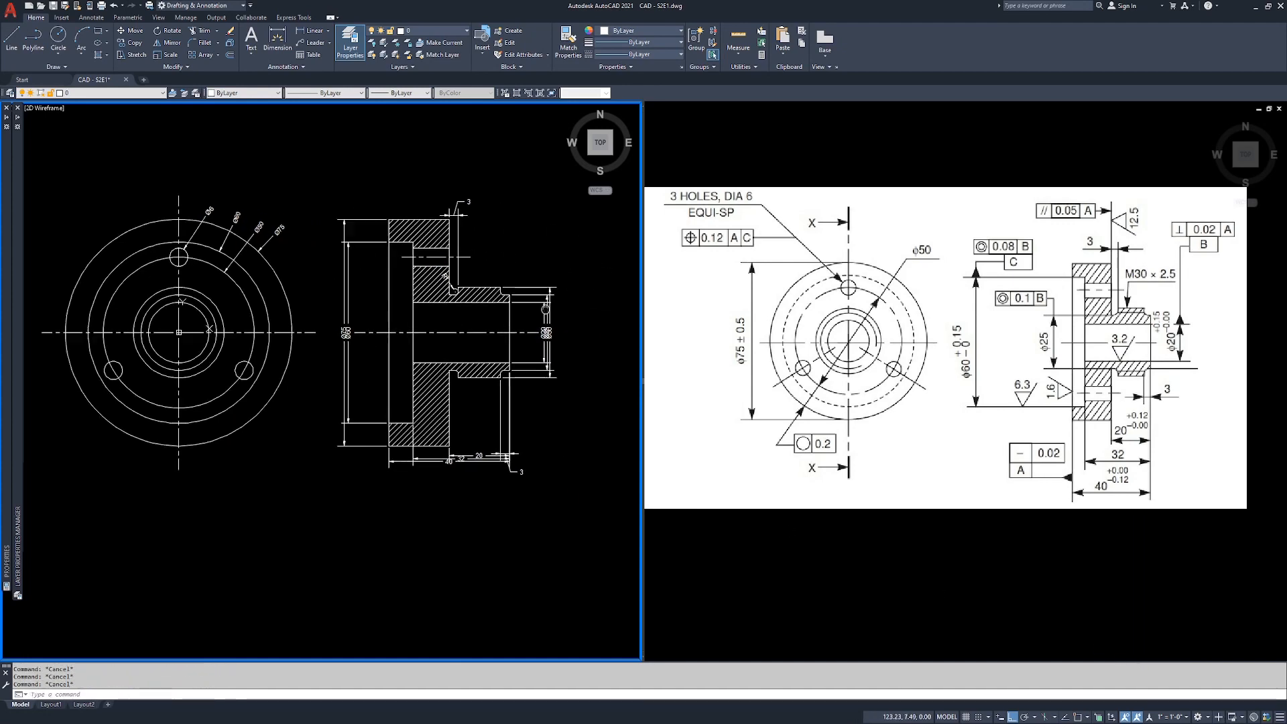
left_click(491, 252)
left_click(477, 288)
left_click(477, 287)
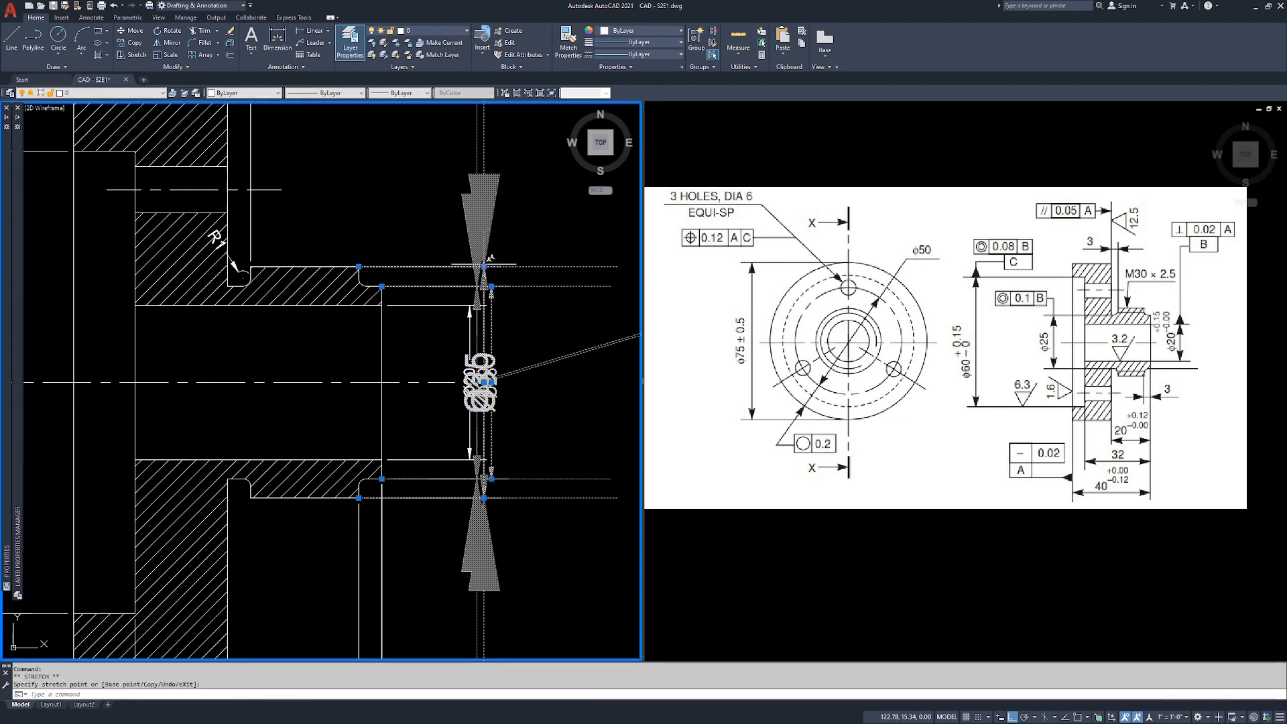
left_click(507, 267)
left_click(536, 431)
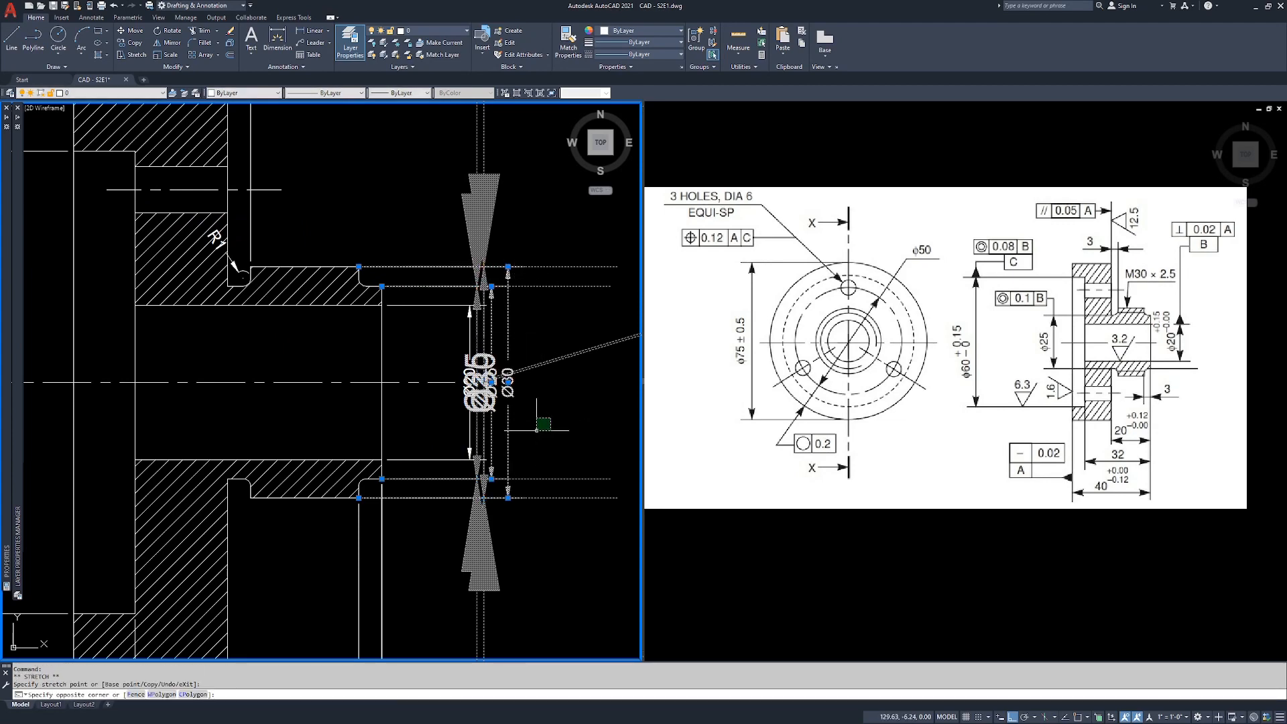
Move the R1 radius label out of the flange hatching into the clear space above the hub undercut.
key("Escape")
key("Escape")
key("Escape")
key("Escape")
middle_click_drag(504, 428, 511, 437)
mouse_move(349, 539)
middle_mouse_down()
mouse_move(411, 373)
mouse_move(451, 313)
middle_mouse_up()
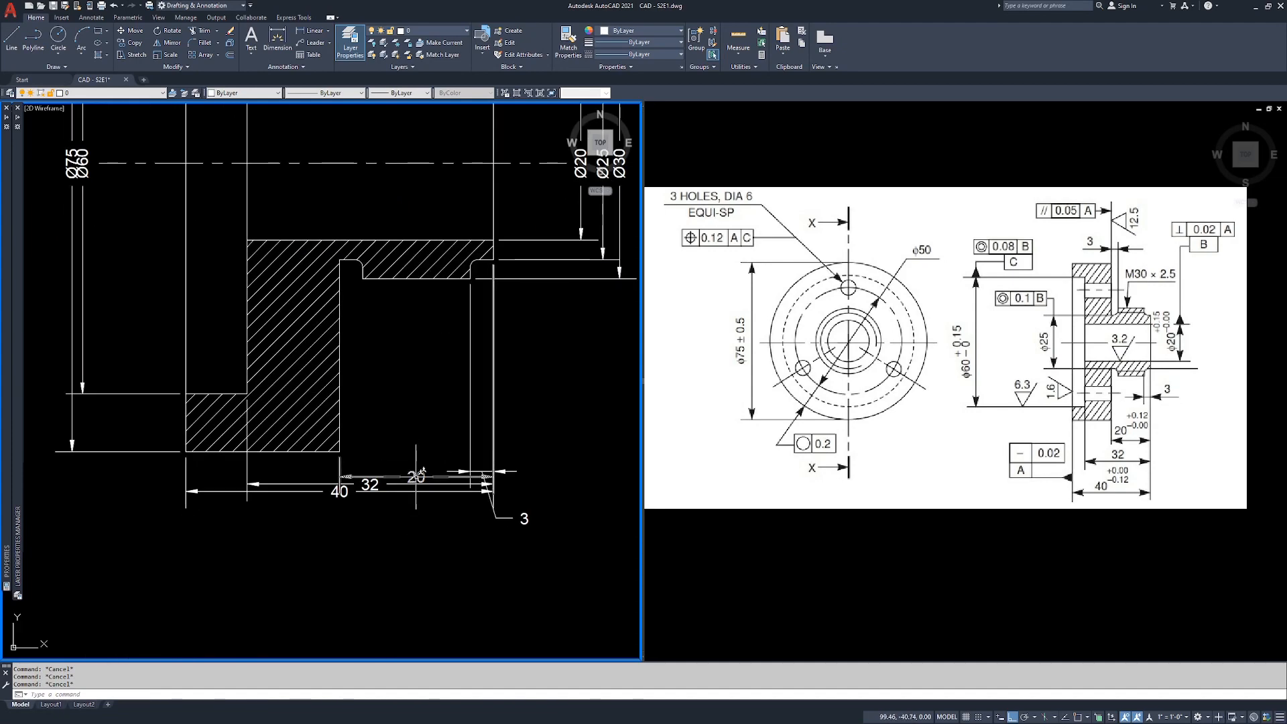
scroll(419, 479, "up", 3)
scroll(422, 482, "down", 5)
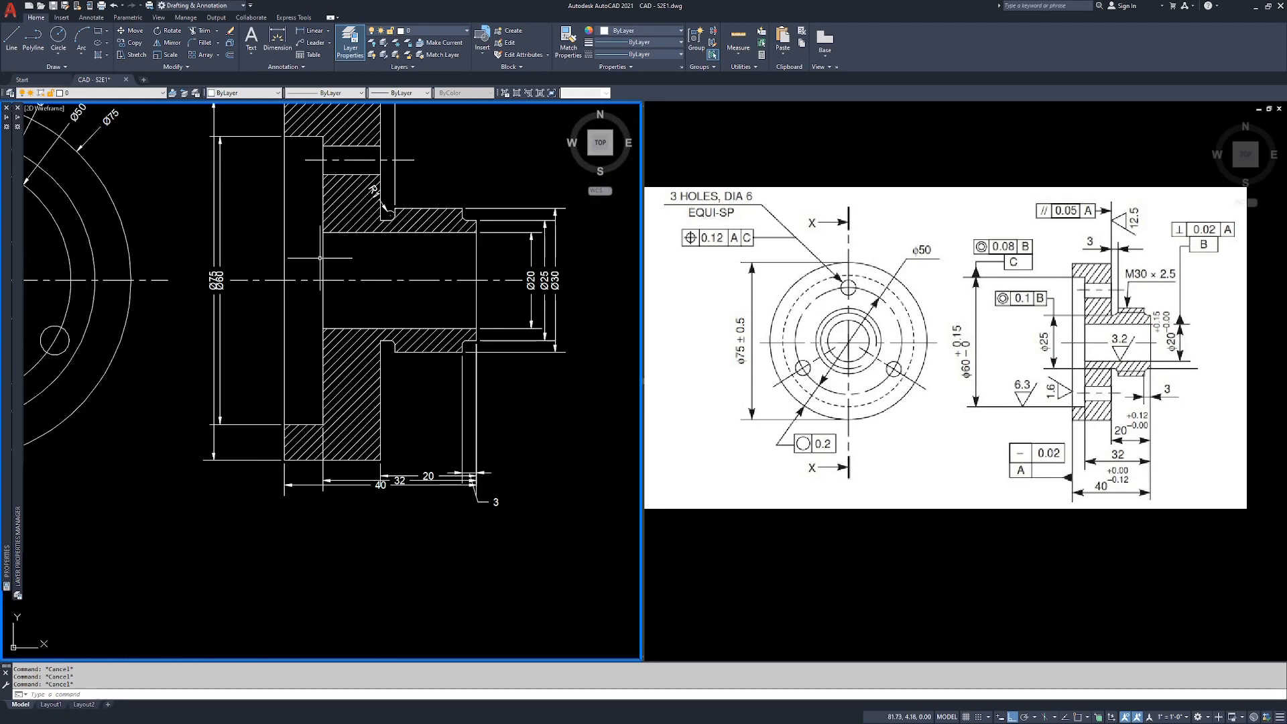
scroll(409, 197, "up", 3)
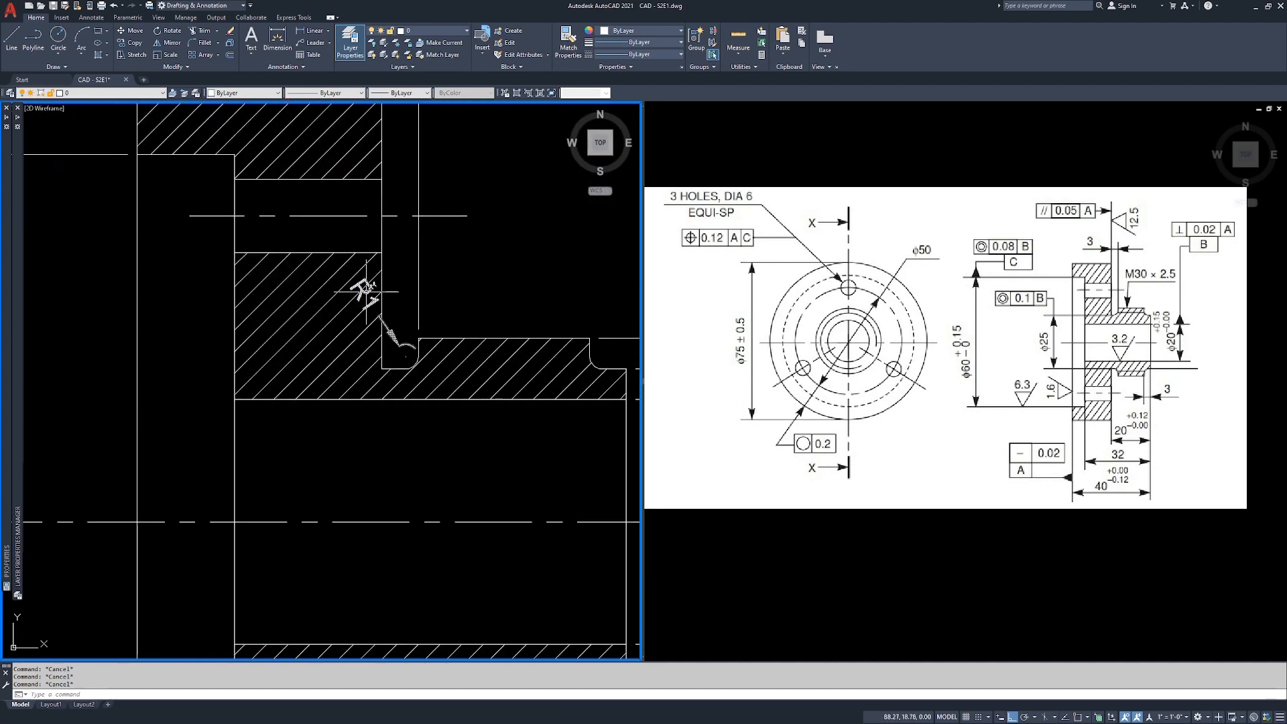
left_click(377, 293)
left_click(365, 294)
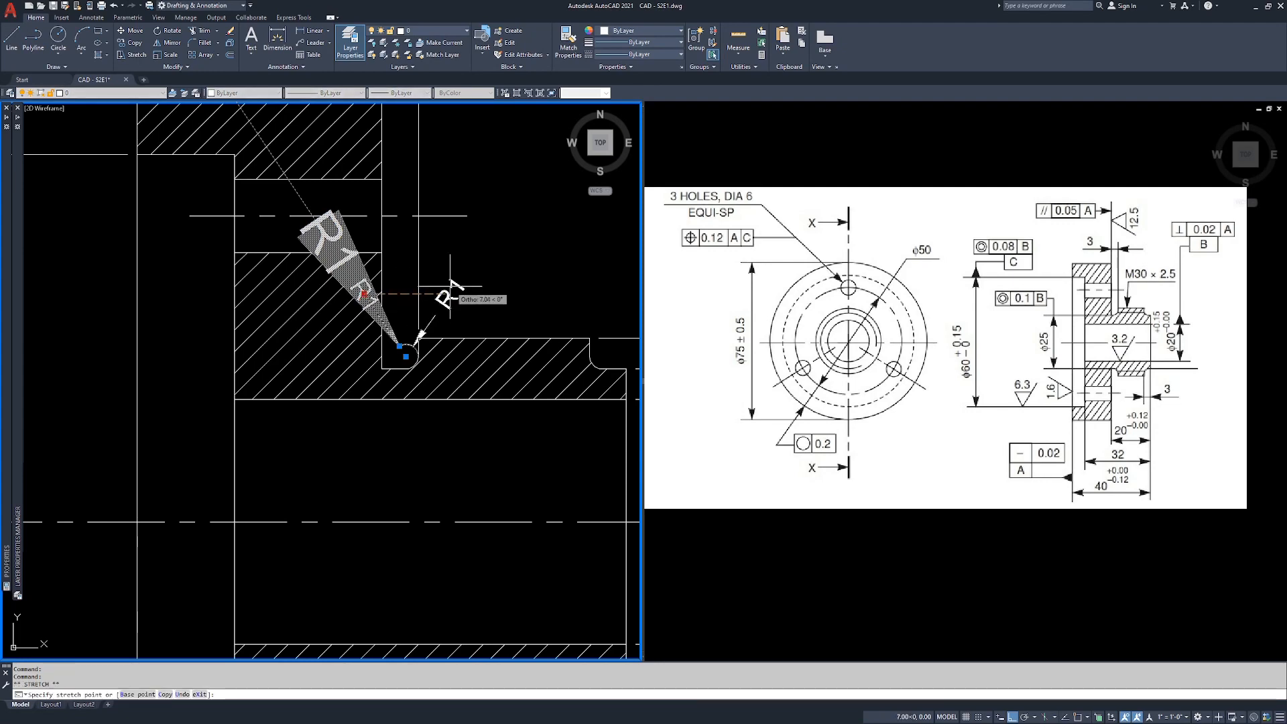
scroll(448, 281, "down", 5)
key("Escape")
key("Escape")
key("Escape")
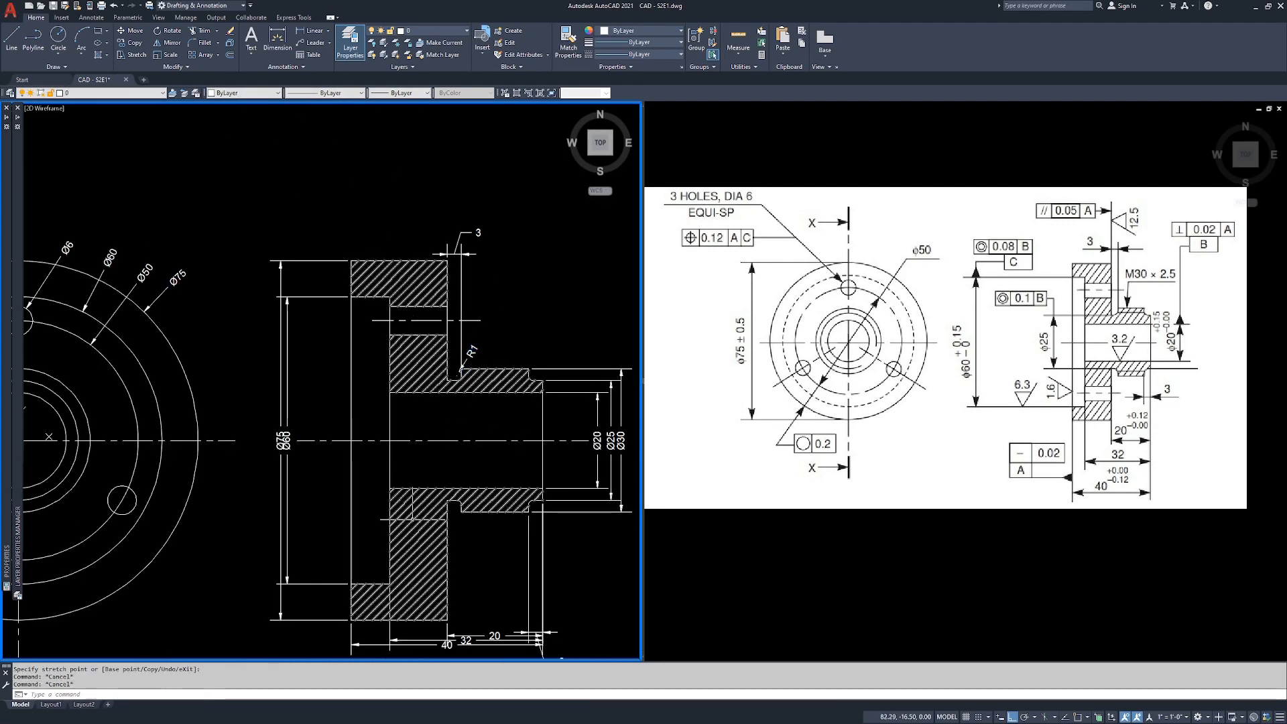
Stretch the side view's Ø75 dimension line farther out from the flange, separating it from the Ø60 dimension.
scroll(237, 404, "up", 6)
scroll(342, 203, "down", 2)
middle_click_drag(342, 204, 309, 357)
left_click(356, 267)
left_click(313, 234)
left_click(314, 254)
key("Escape")
key("Escape")
key("Escape")
scroll(313, 254, "down", 5)
scroll(477, 260, "up", 6)
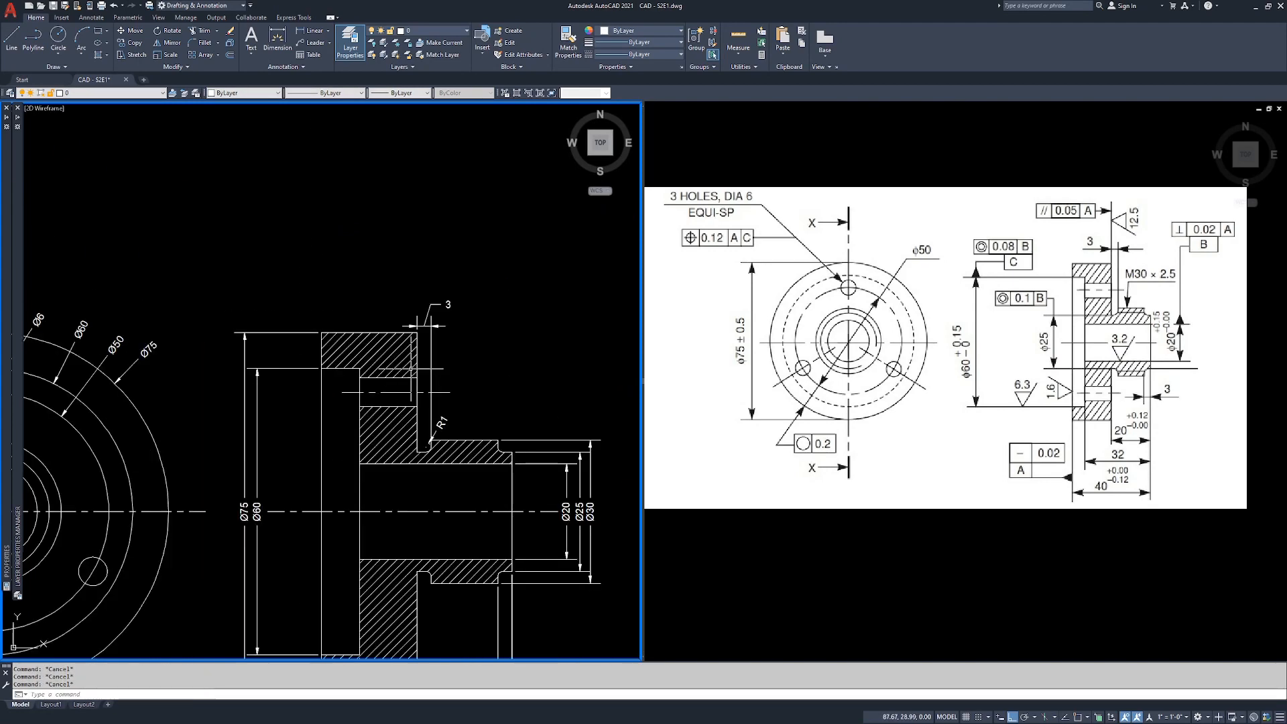
left_click(477, 238)
left_click(454, 267)
scroll(468, 403, "down", 4)
middle_click_drag(492, 644, 457, 386)
scroll(481, 491, "up", 6)
key("Escape")
key("Escape")
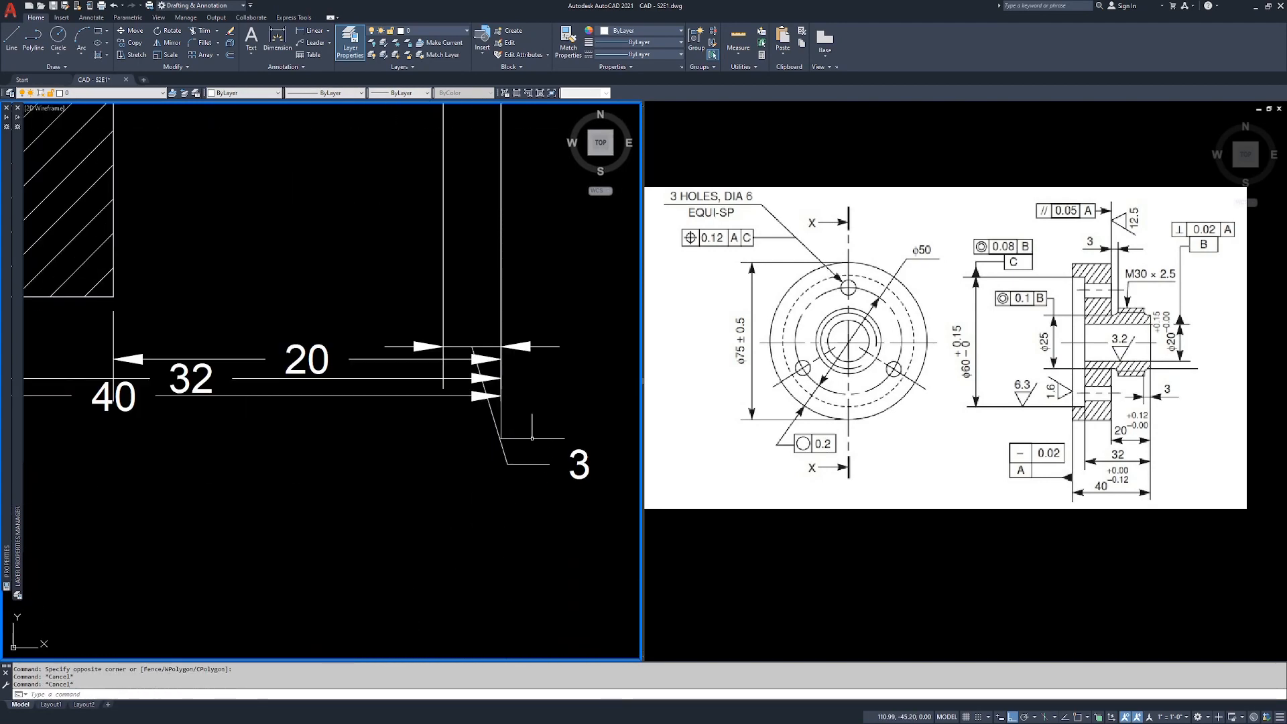
Stretch the 20, 32 and 40 length dimension lines downward below the side view, spacing them clearly apart.
left_click(394, 362)
left_click(379, 355)
left_click(434, 387)
left_click(407, 403)
left_click(414, 369)
left_click(379, 390)
scroll(459, 393, "down", 2)
left_click(485, 383)
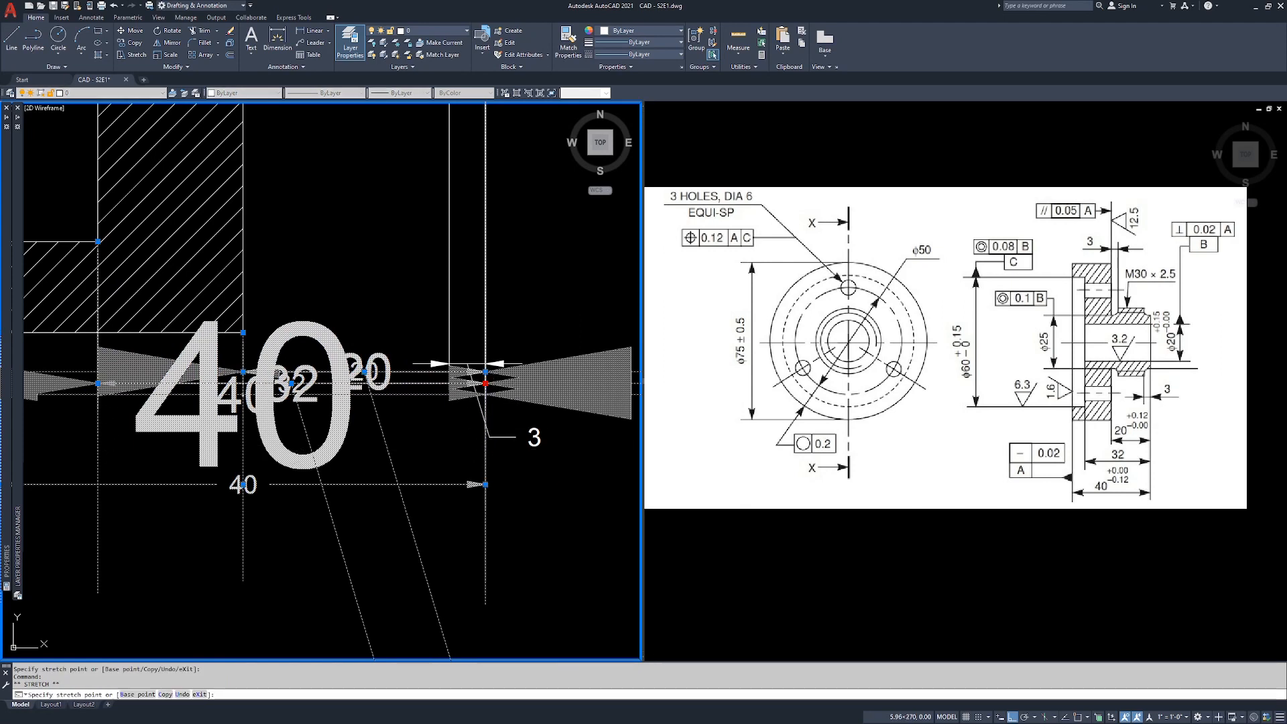
left_click(485, 456)
left_click(485, 371)
left_click(487, 415)
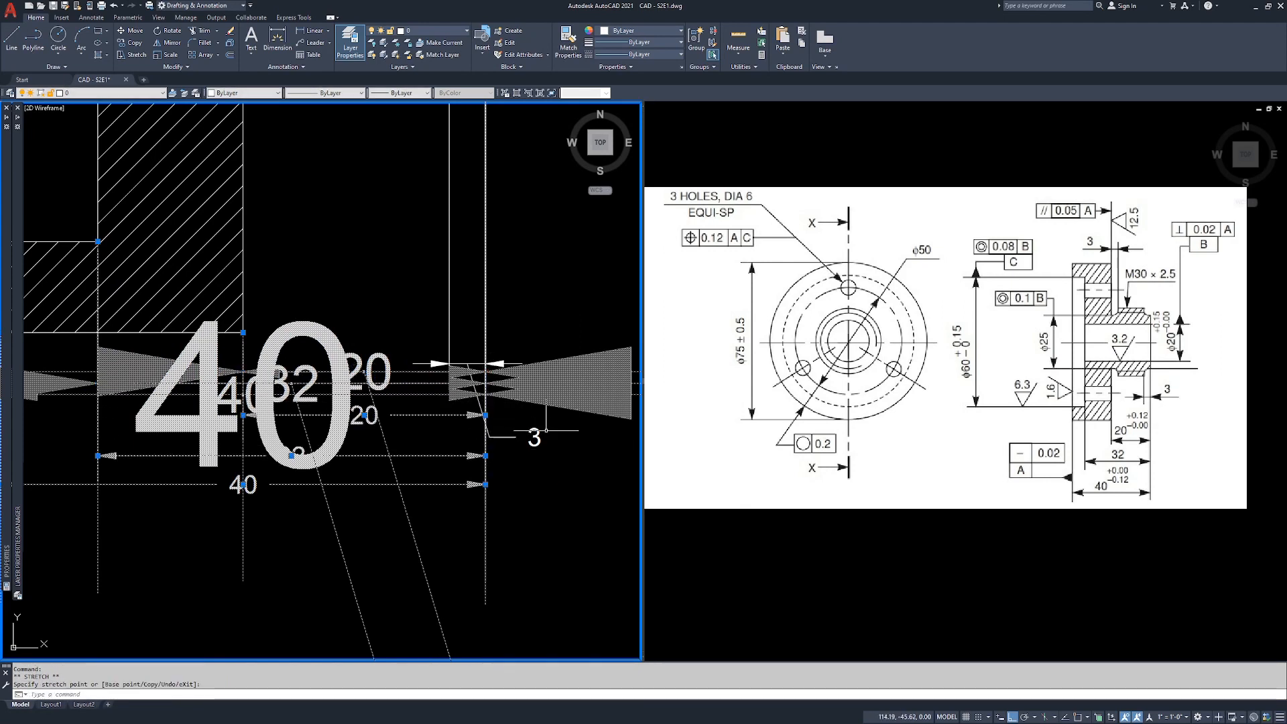
key("Escape")
key("Escape")
With Ortho off, move the lower 3 dimension's text from its leader to between its extension lines.
left_click(540, 432)
left_click(534, 421)
left_click(528, 437)
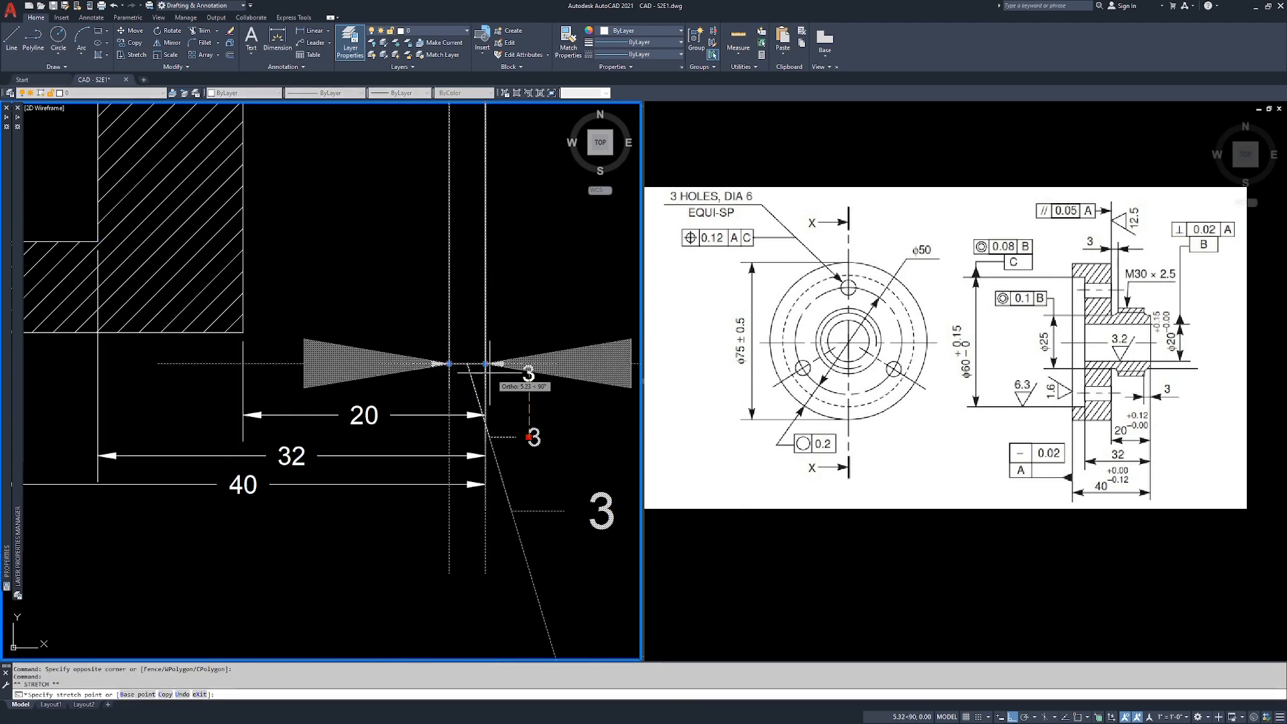
scroll(452, 354, "up", 4)
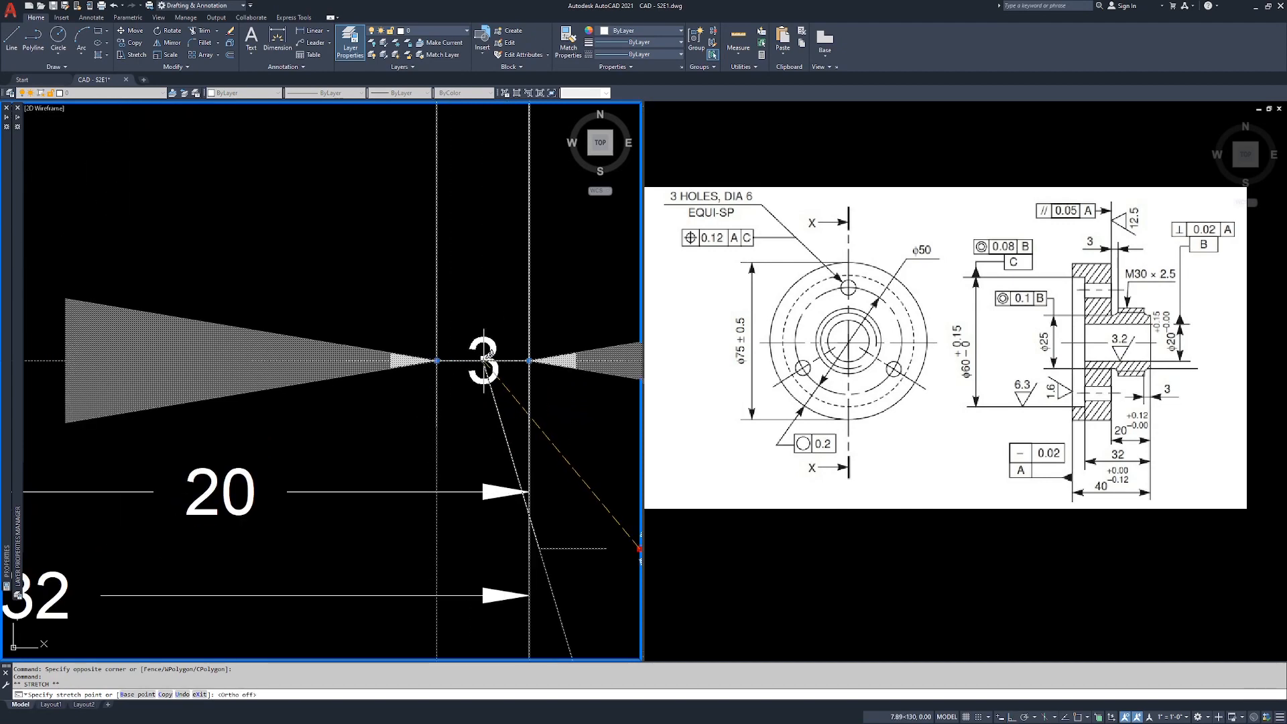
scroll(483, 362, "down", 4)
left_click(564, 439)
left_click(577, 421)
key("Escape")
key("Escape")
key("Escape")
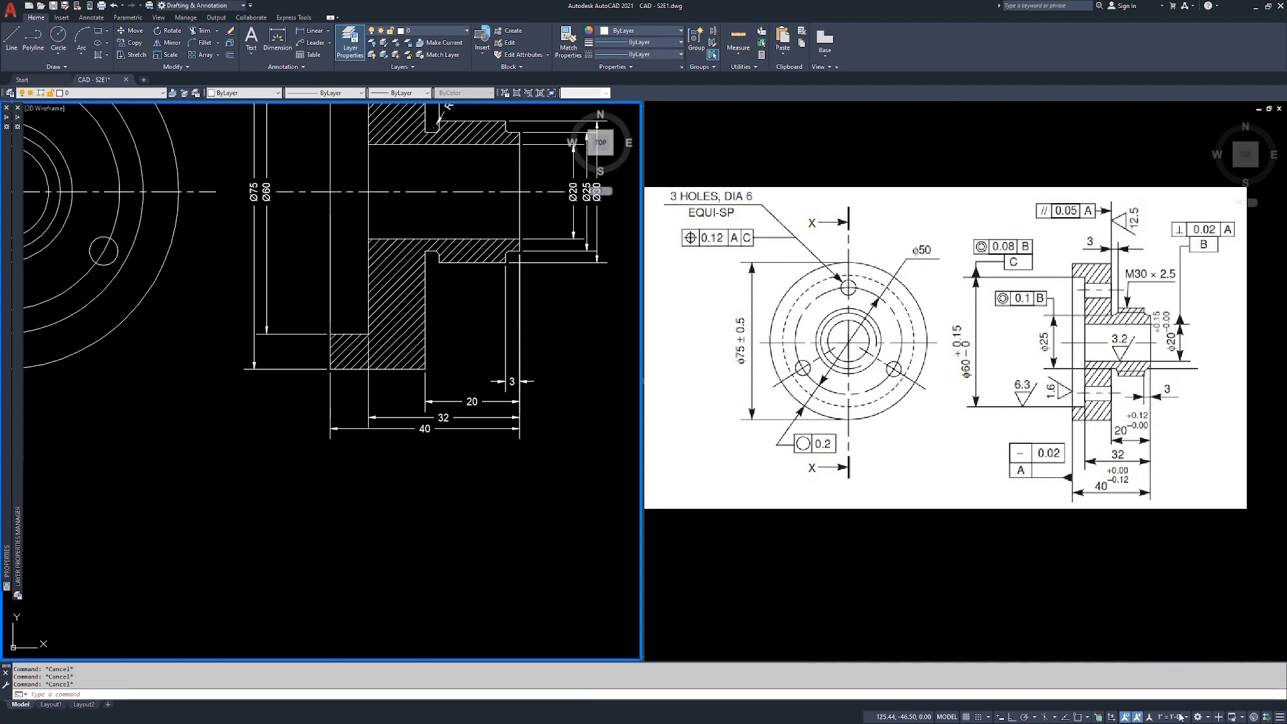
left_click(230, 431)
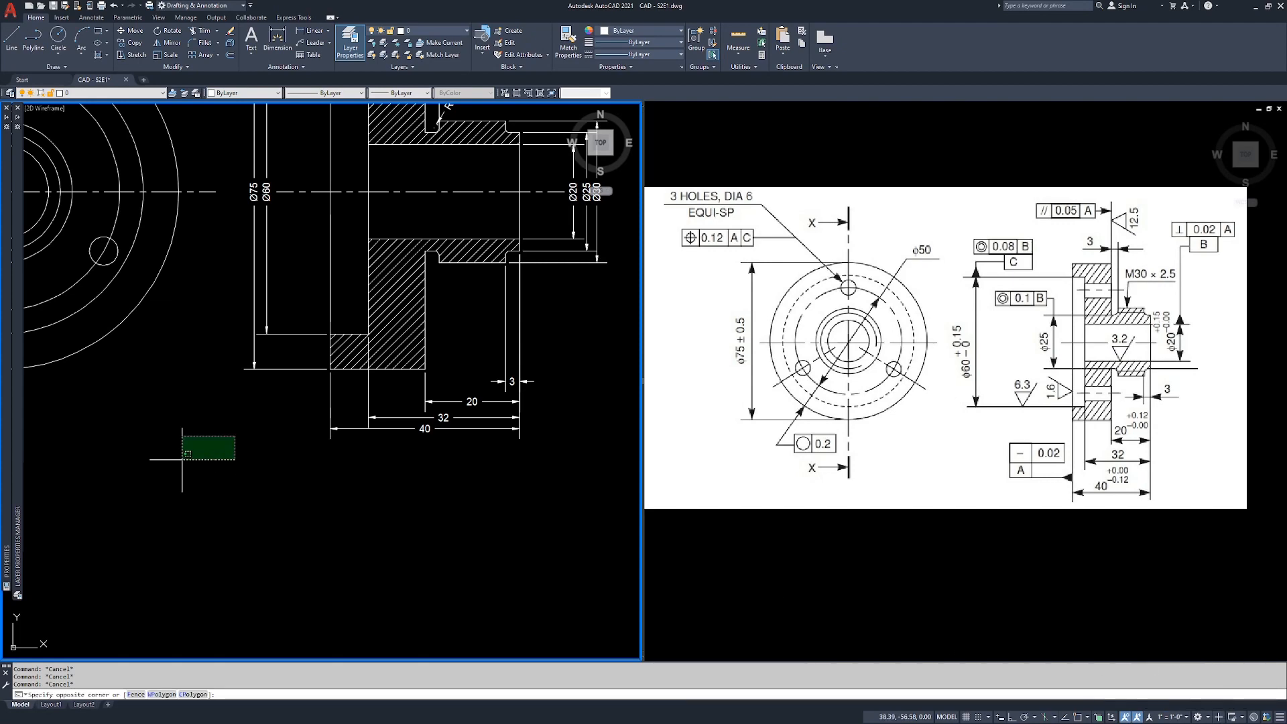
scroll(397, 466, "down", 2)
middle_click_drag(258, 368, 289, 384)
key("Escape")
key("Escape")
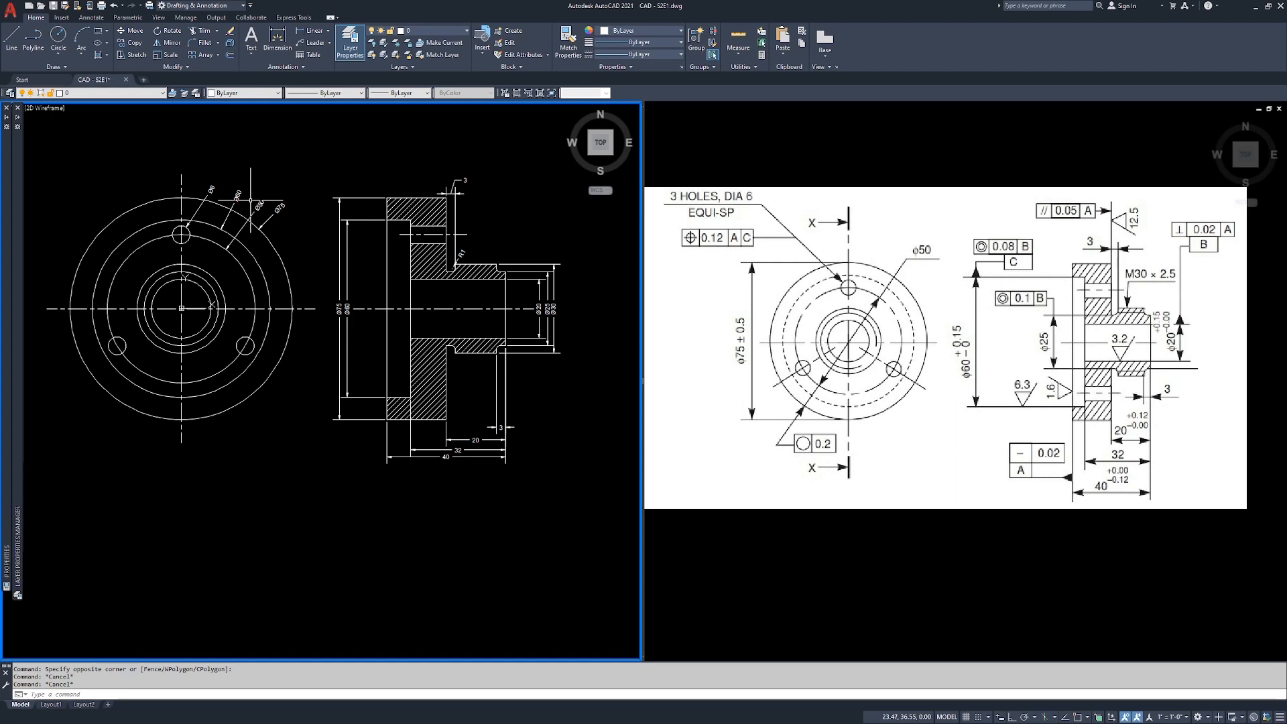
middle_click_drag(297, 295, 336, 340)
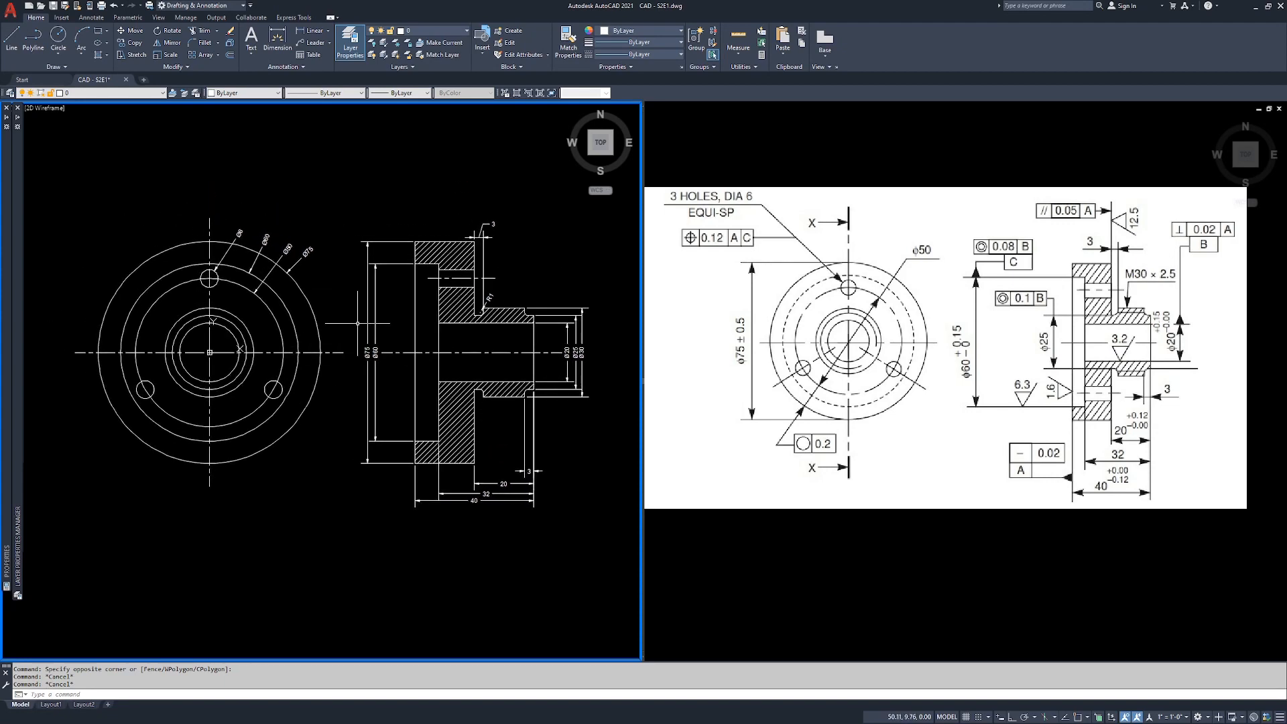